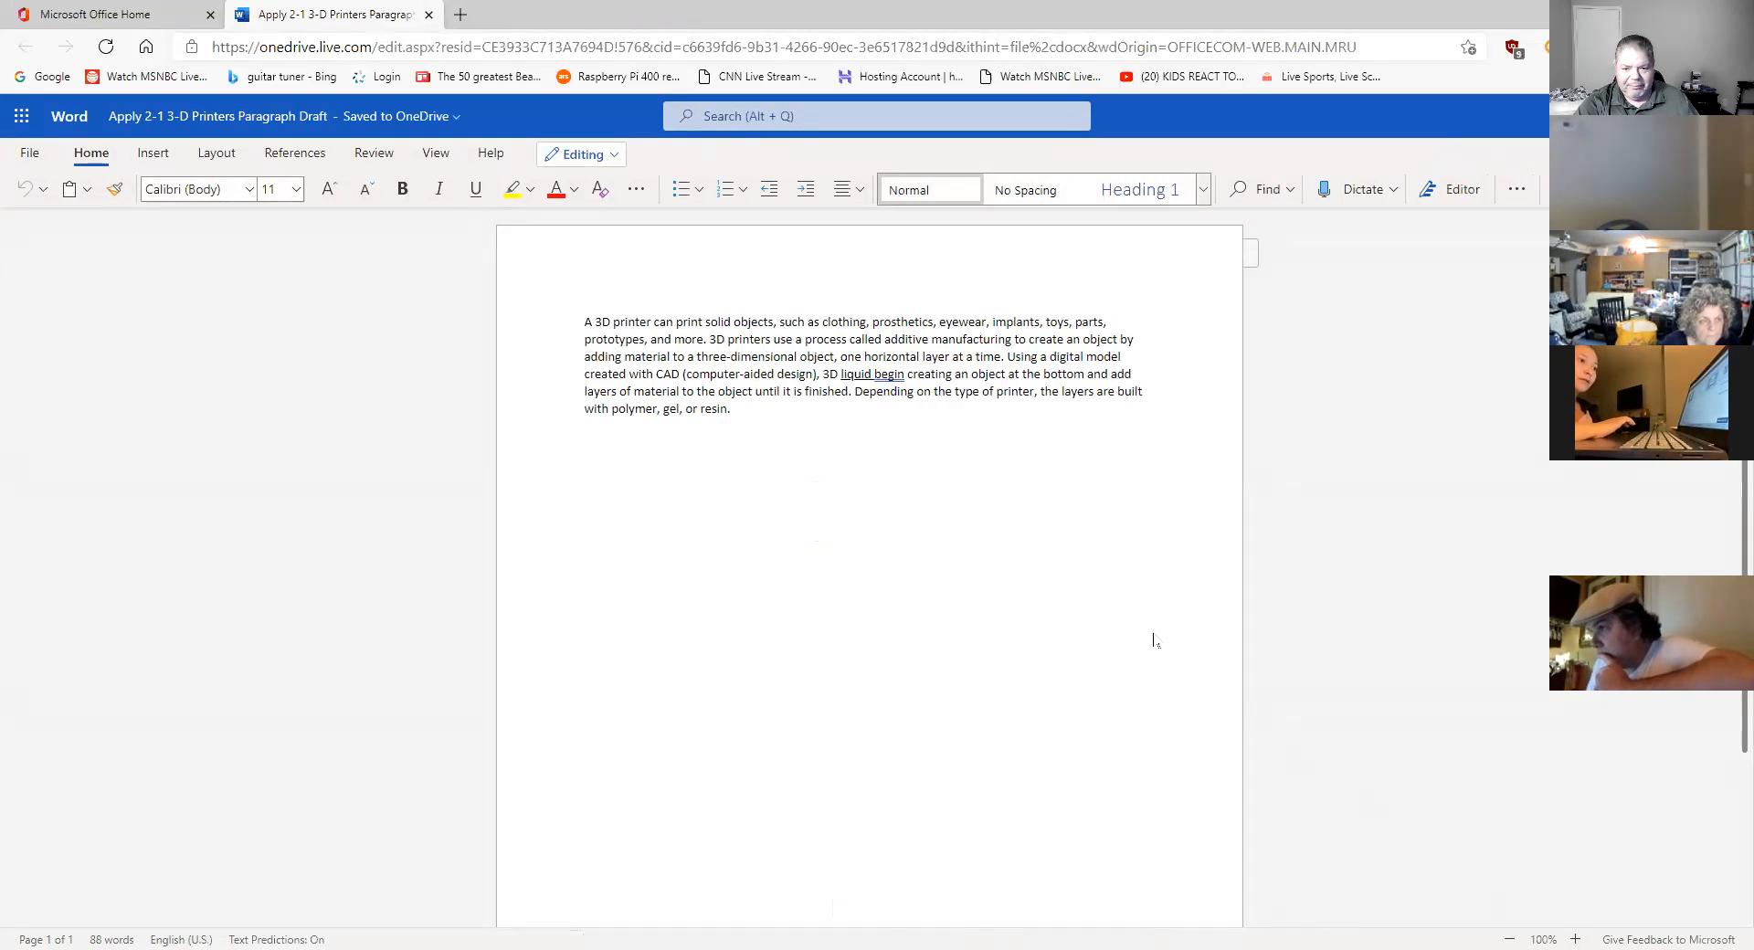
# - Zoom the document view from 100% to 120%
pyautogui.click(1580, 928)
pyautogui.click(1581, 929)
# - Raise the zoom from 120% to 210% and return focus to the document text
pyautogui.click(1580, 928)
pyautogui.click(1580, 928)
pyautogui.click(1581, 928)
pyautogui.click(1581, 928)
pyautogui.click(1580, 928)
pyautogui.click(1581, 928)
pyautogui.click(1580, 929)
pyautogui.click(1580, 928)
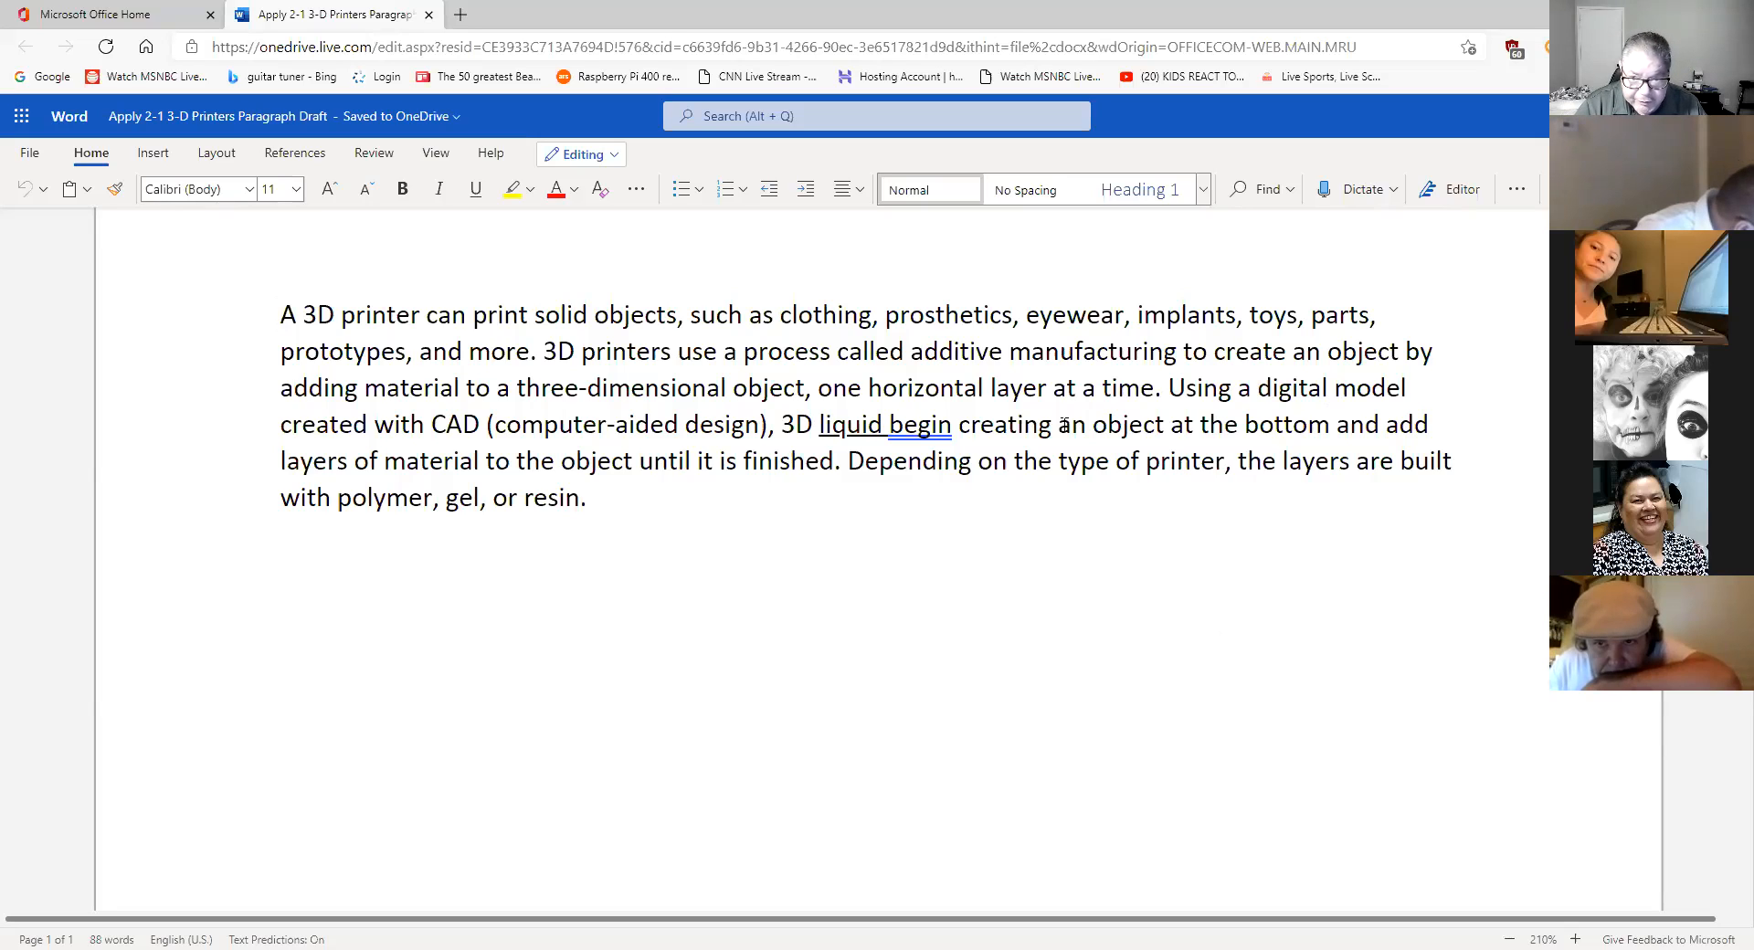
pyautogui.click(763, 316)
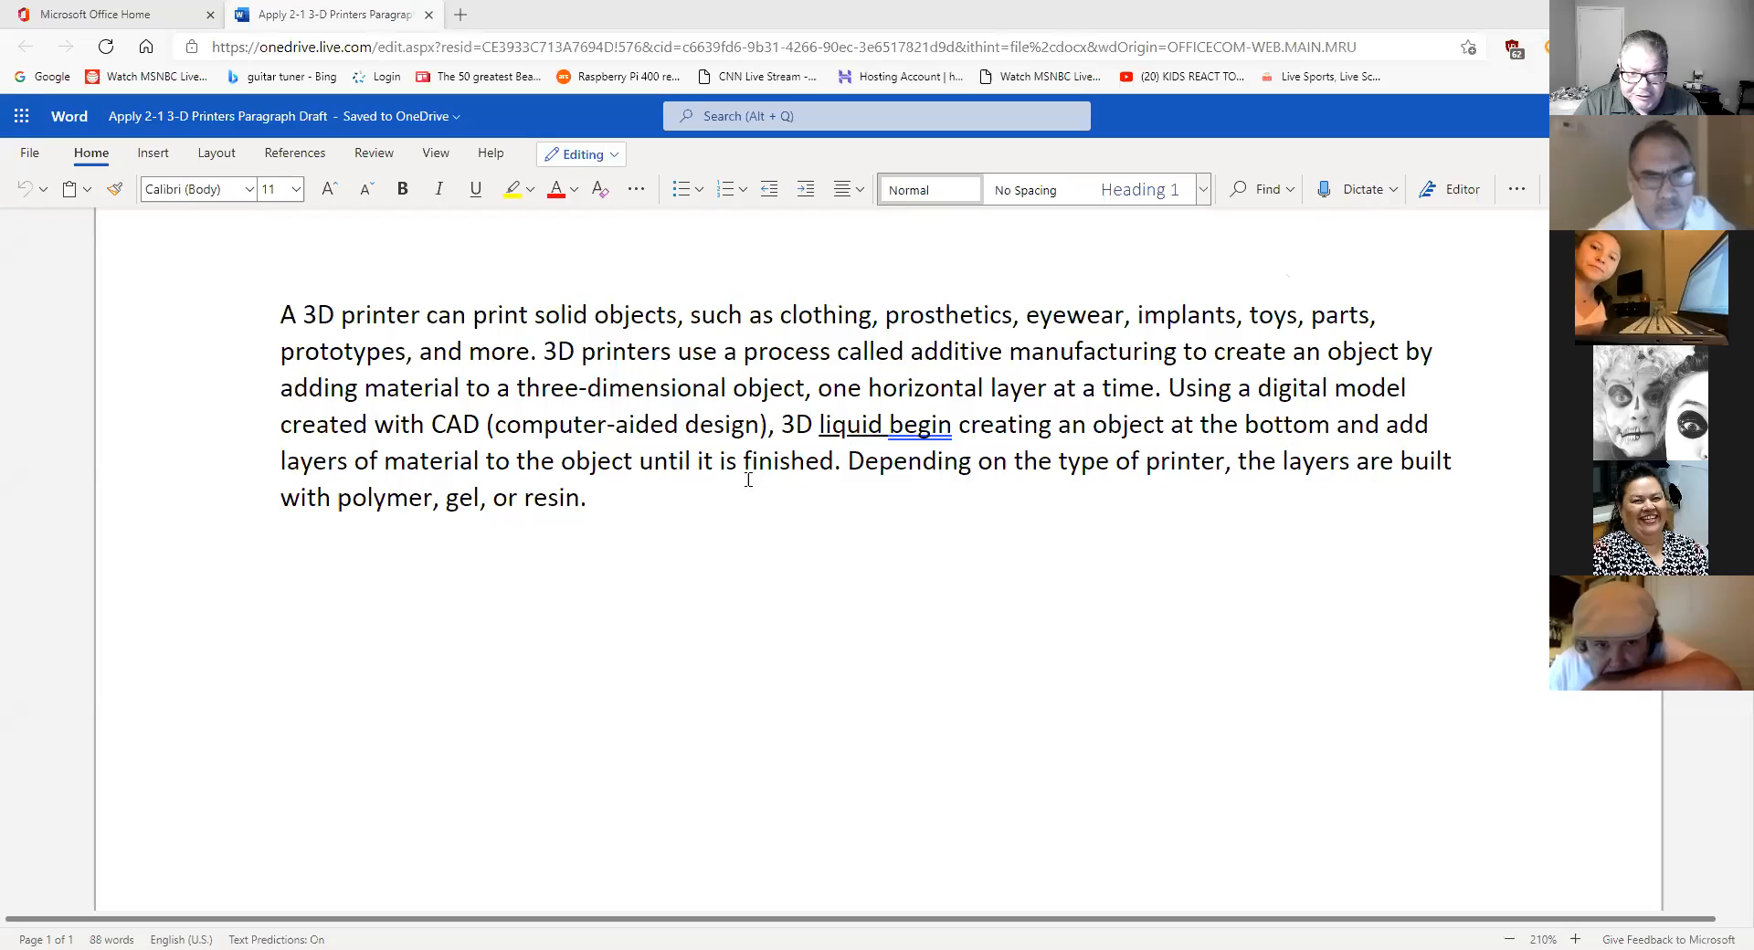
# - Select the whole 88-word 3D printers paragraph, copy it, then deselect it
pyautogui.moveTo(611, 499); pyautogui.dragTo(278, 312)
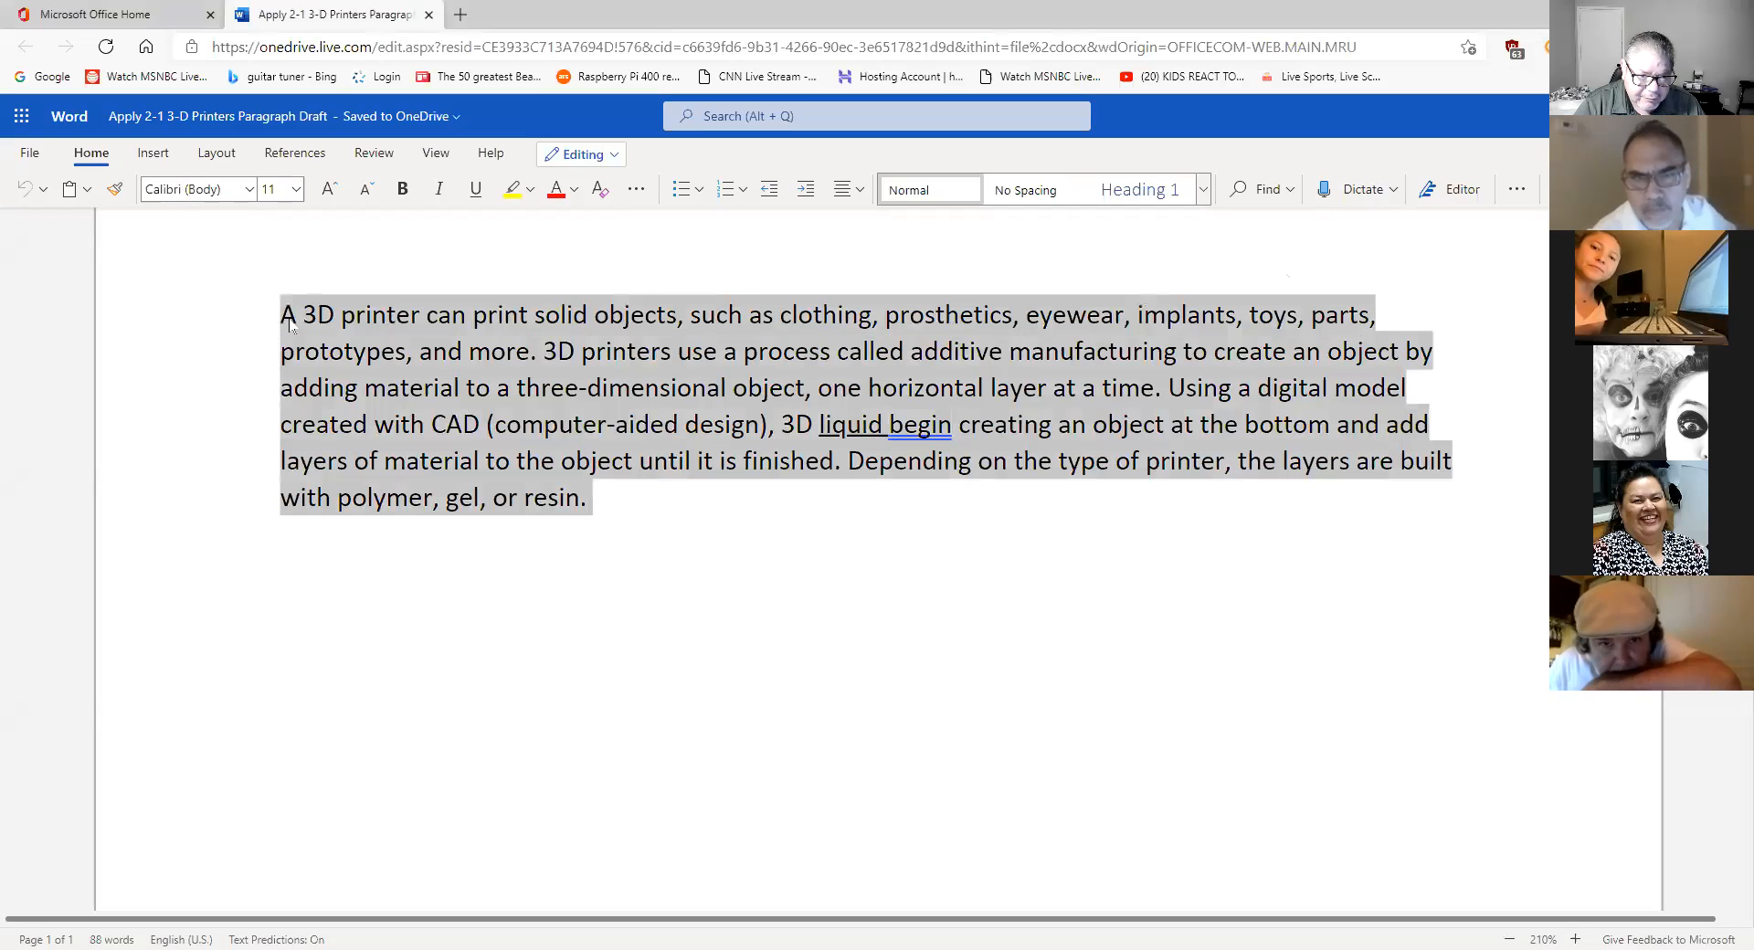
pyautogui.rightClick(384, 342)
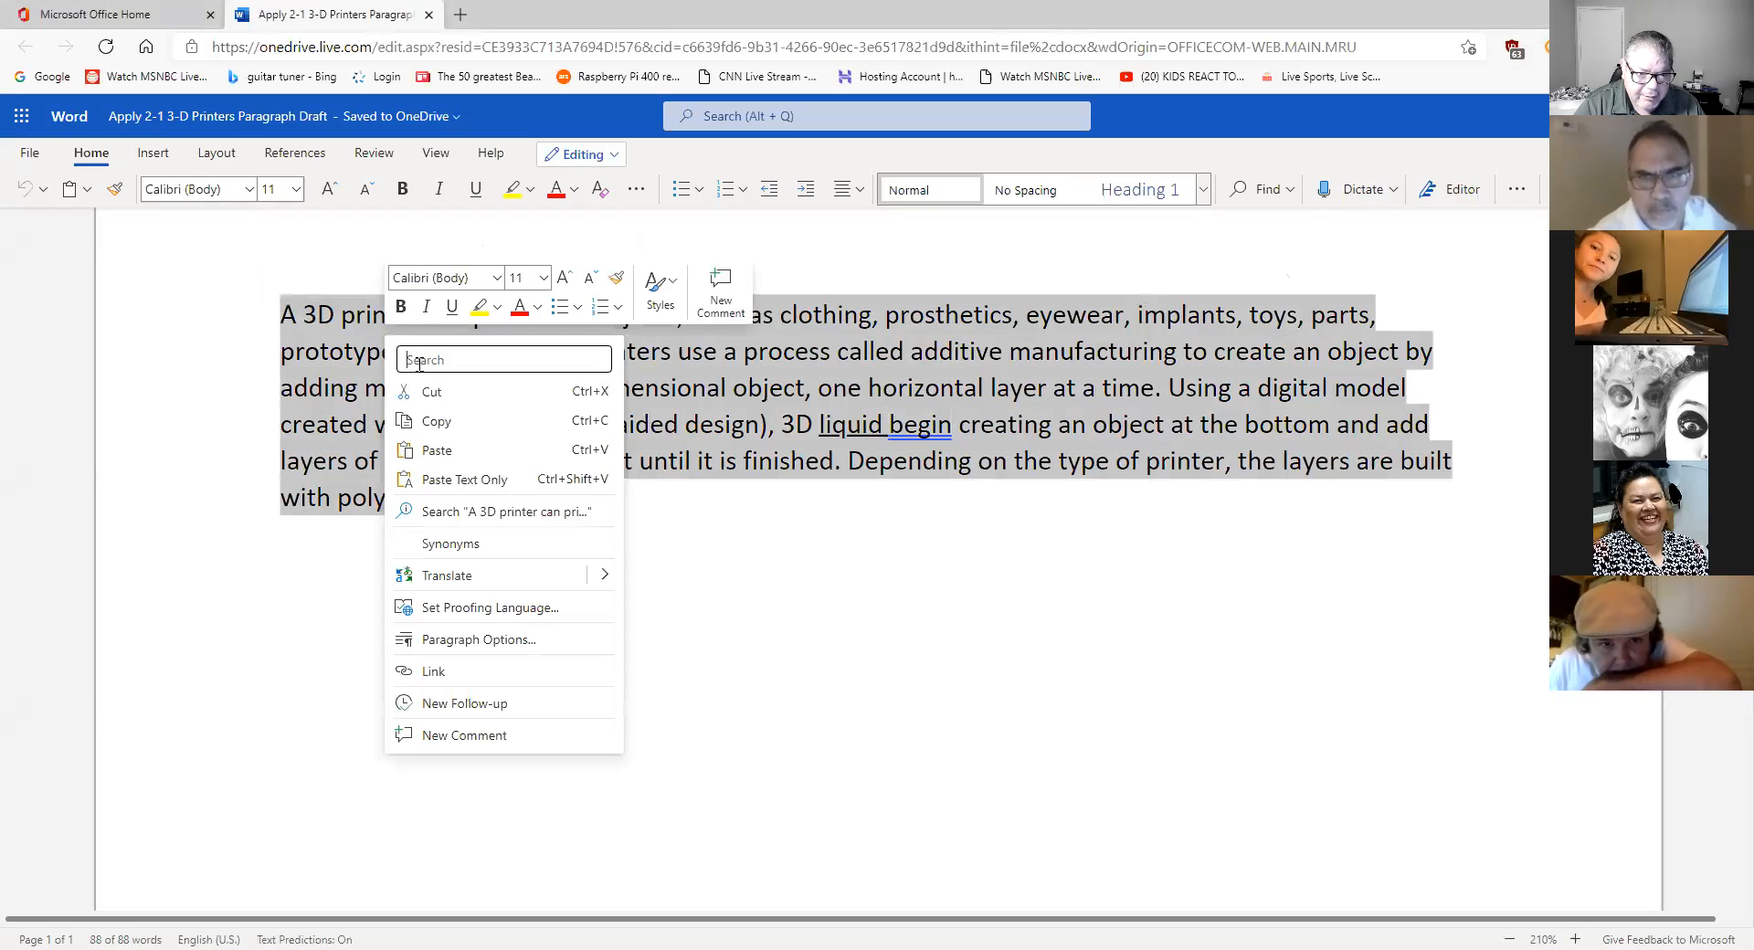
pyautogui.click(431, 420)
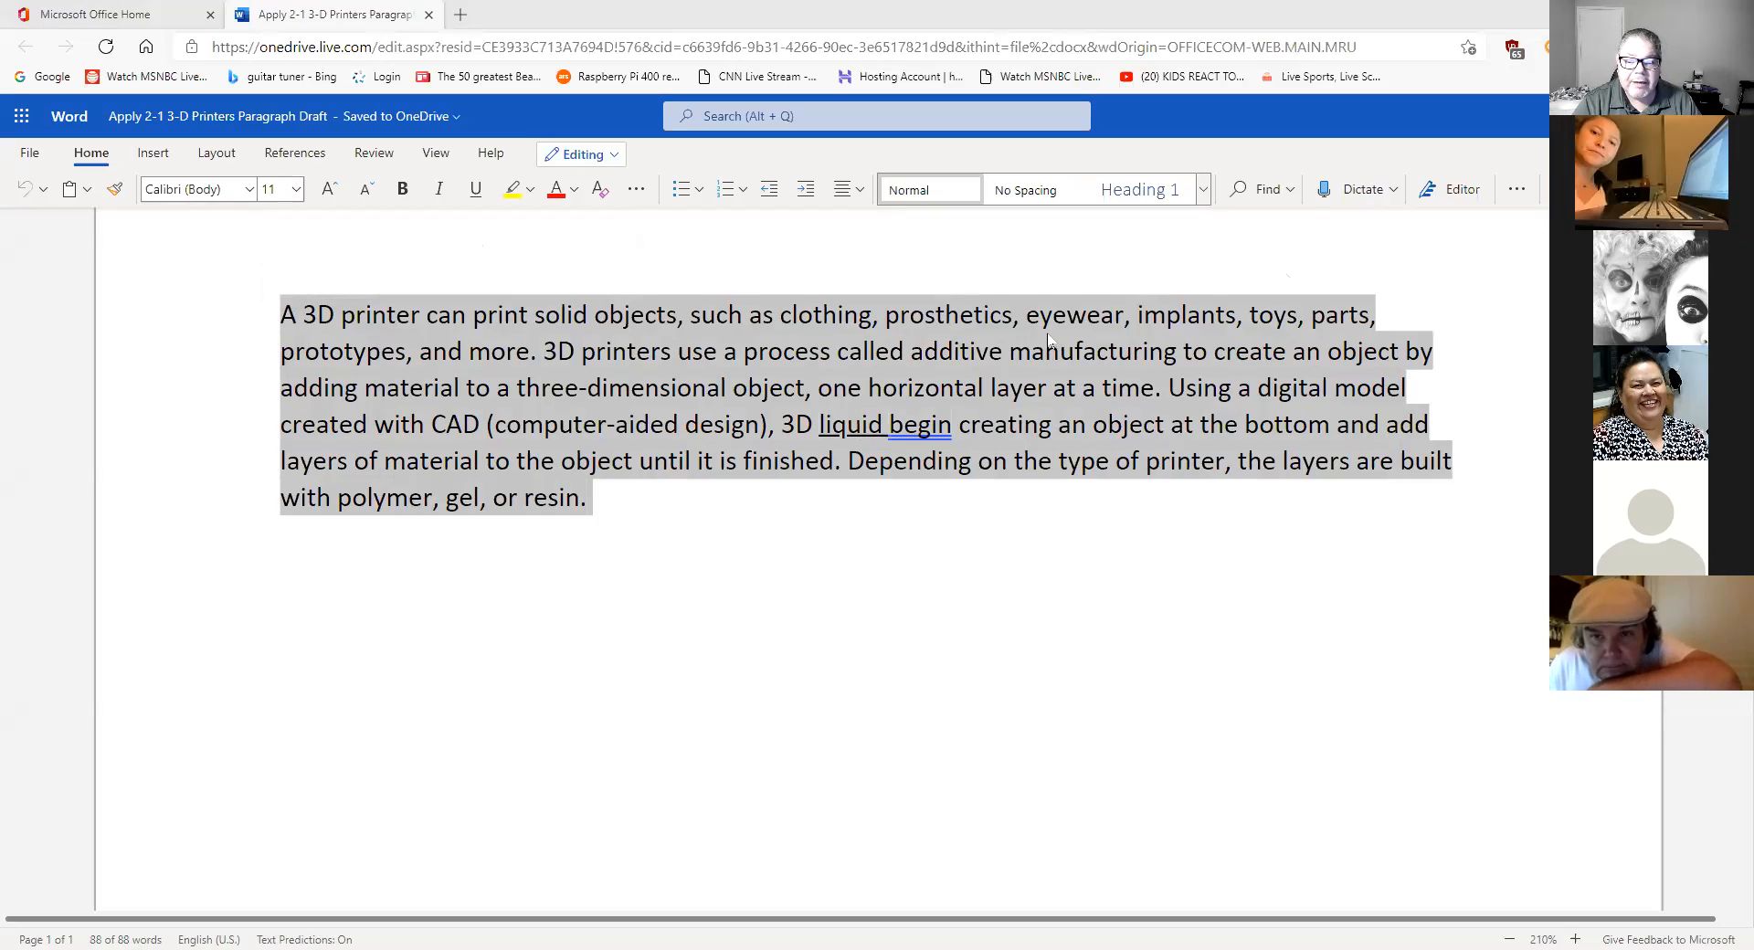
pyautogui.click(927, 509)
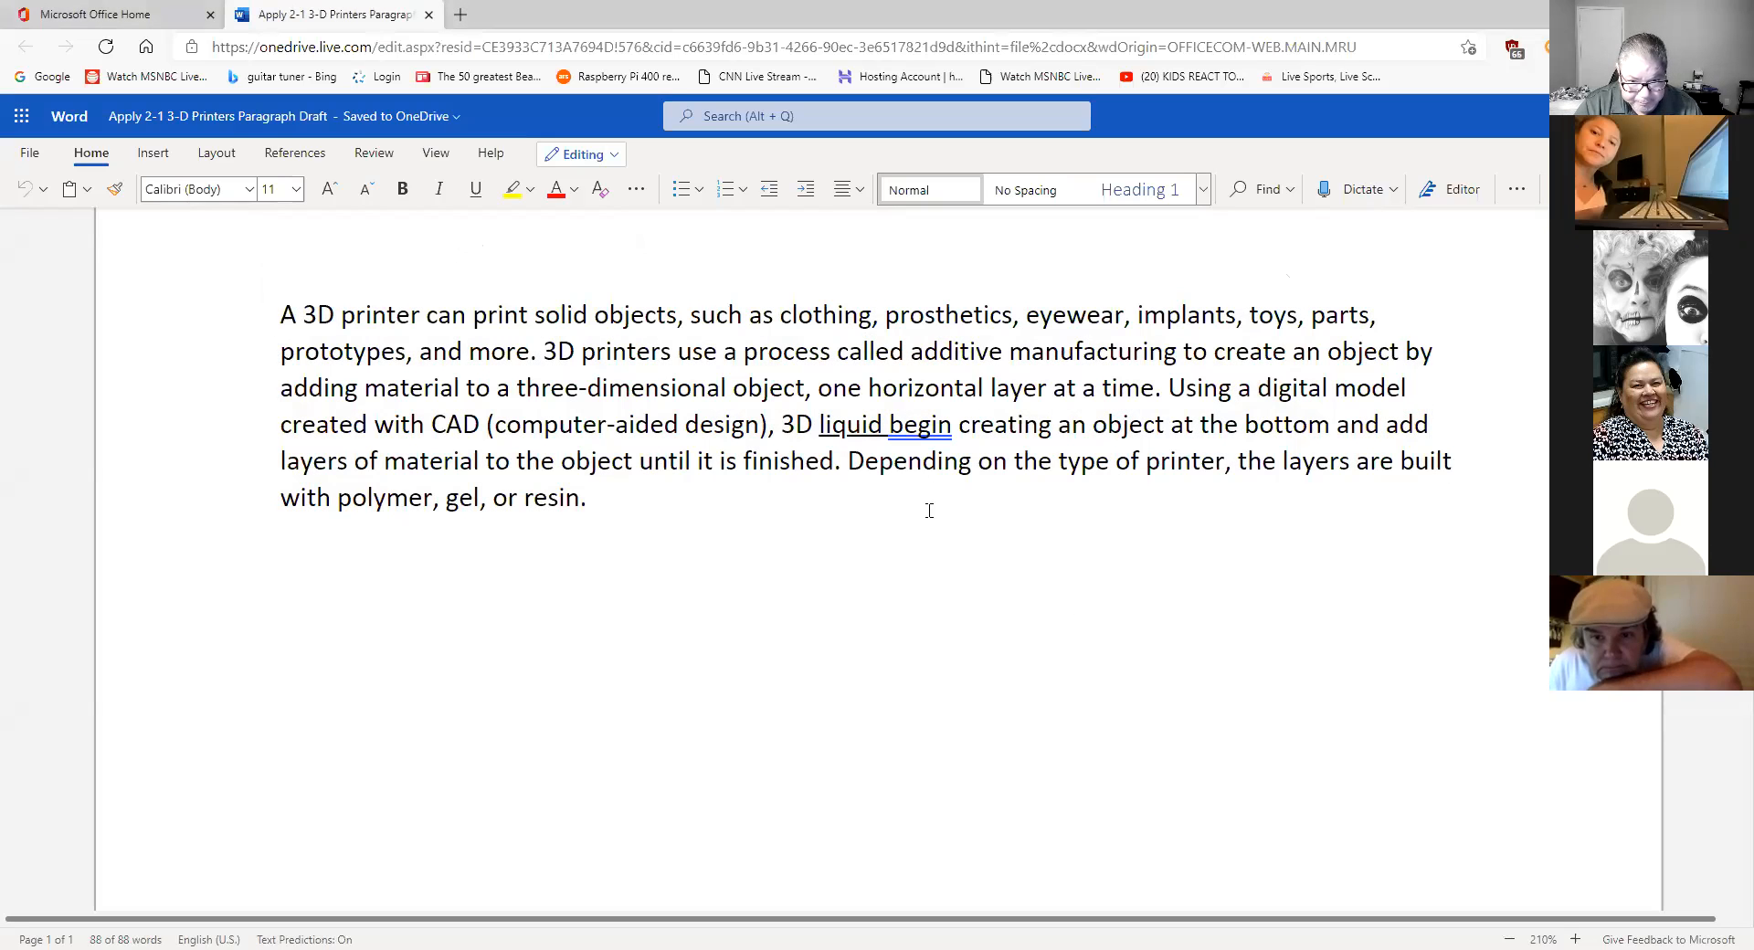
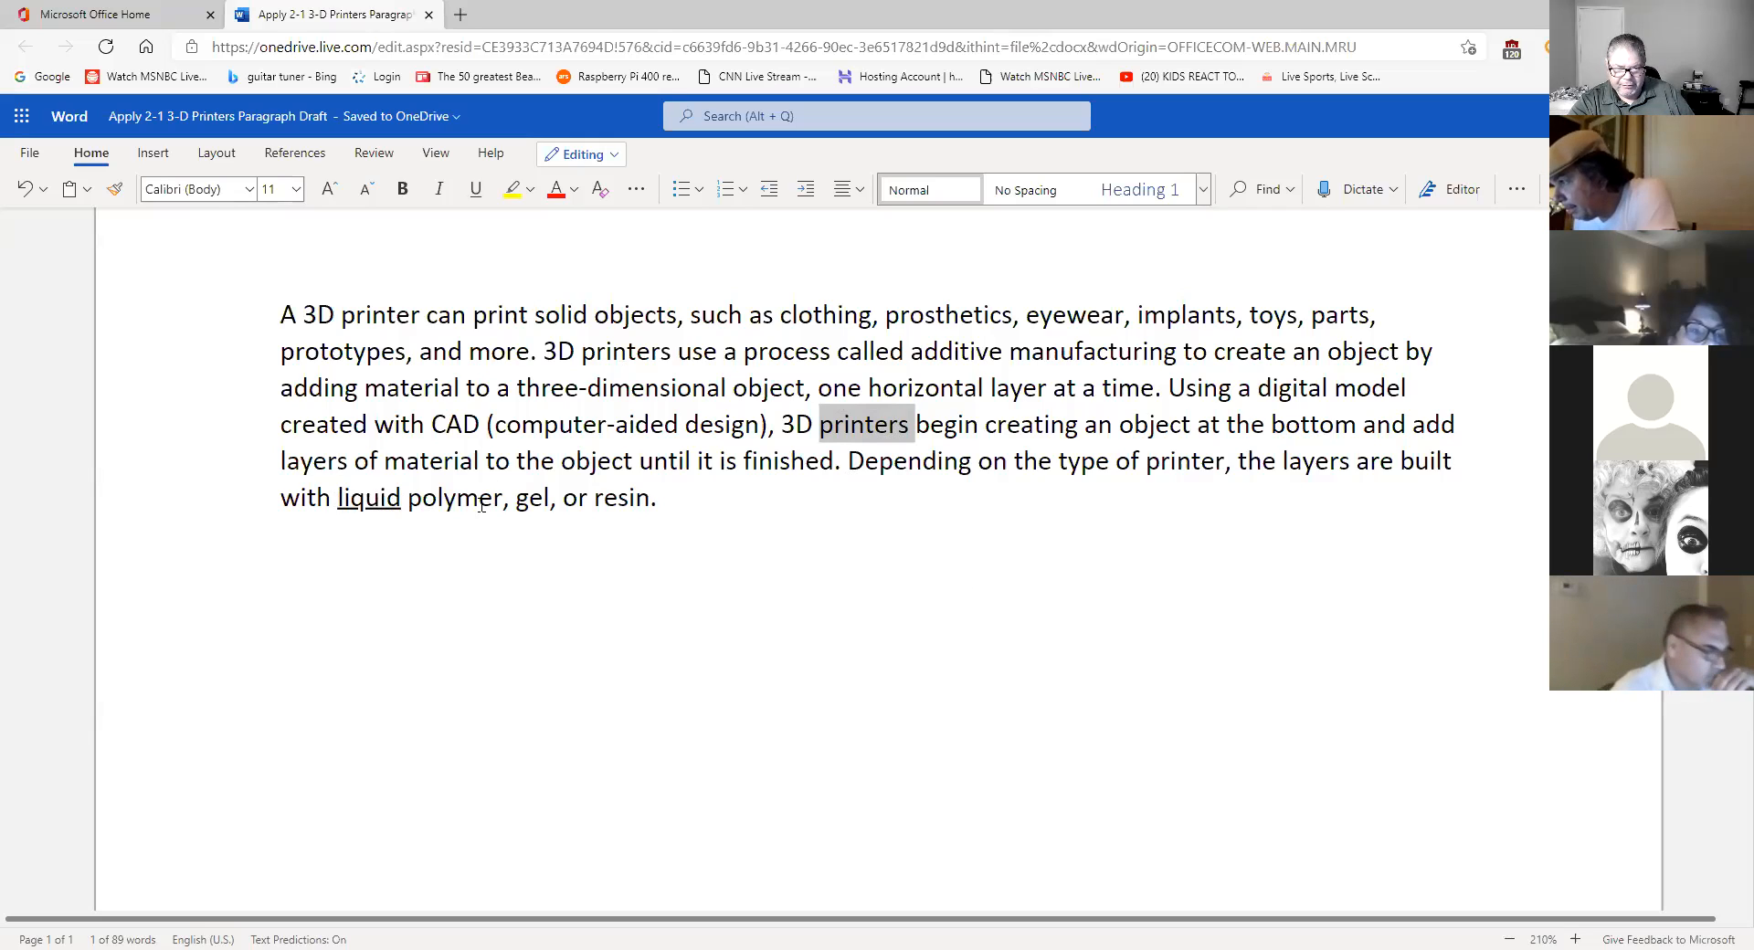
# - Clear the highlight on 'printers' and return focus to the 3D printers paragraph
pyautogui.click(1138, 464)
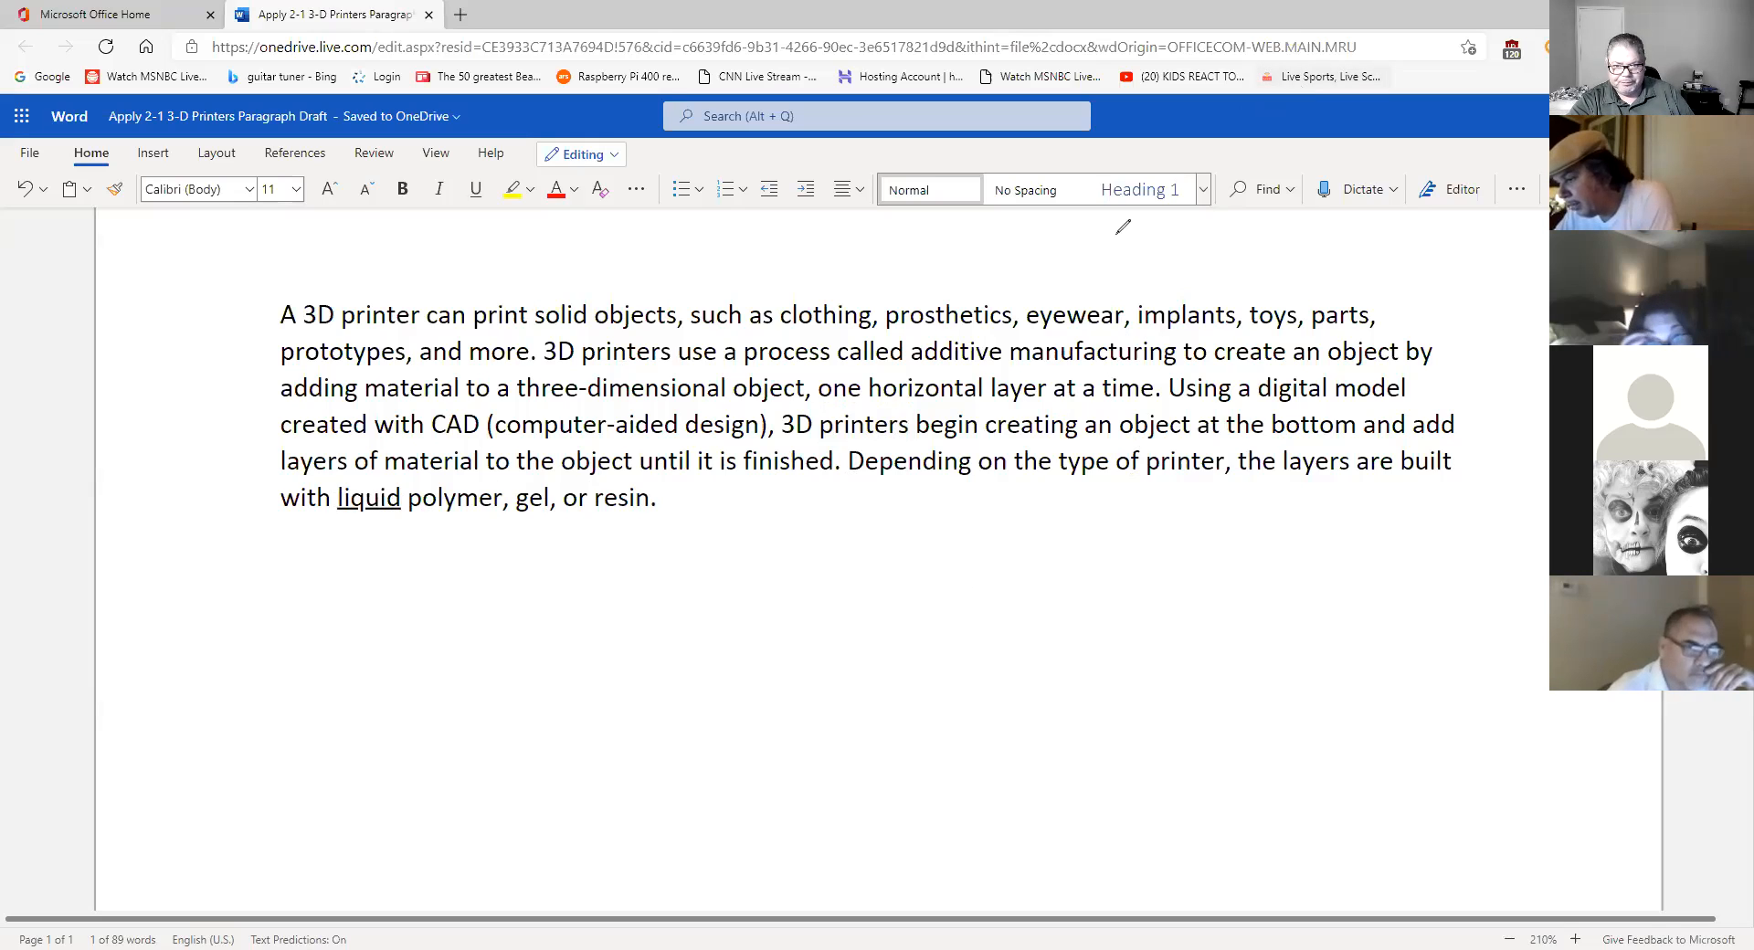
pyautogui.moveTo(916, 425)
pyautogui.mouseDown()
pyautogui.moveTo(839, 460)
pyautogui.moveTo(392, 484)
pyautogui.moveTo(404, 495)
pyautogui.mouseUp()
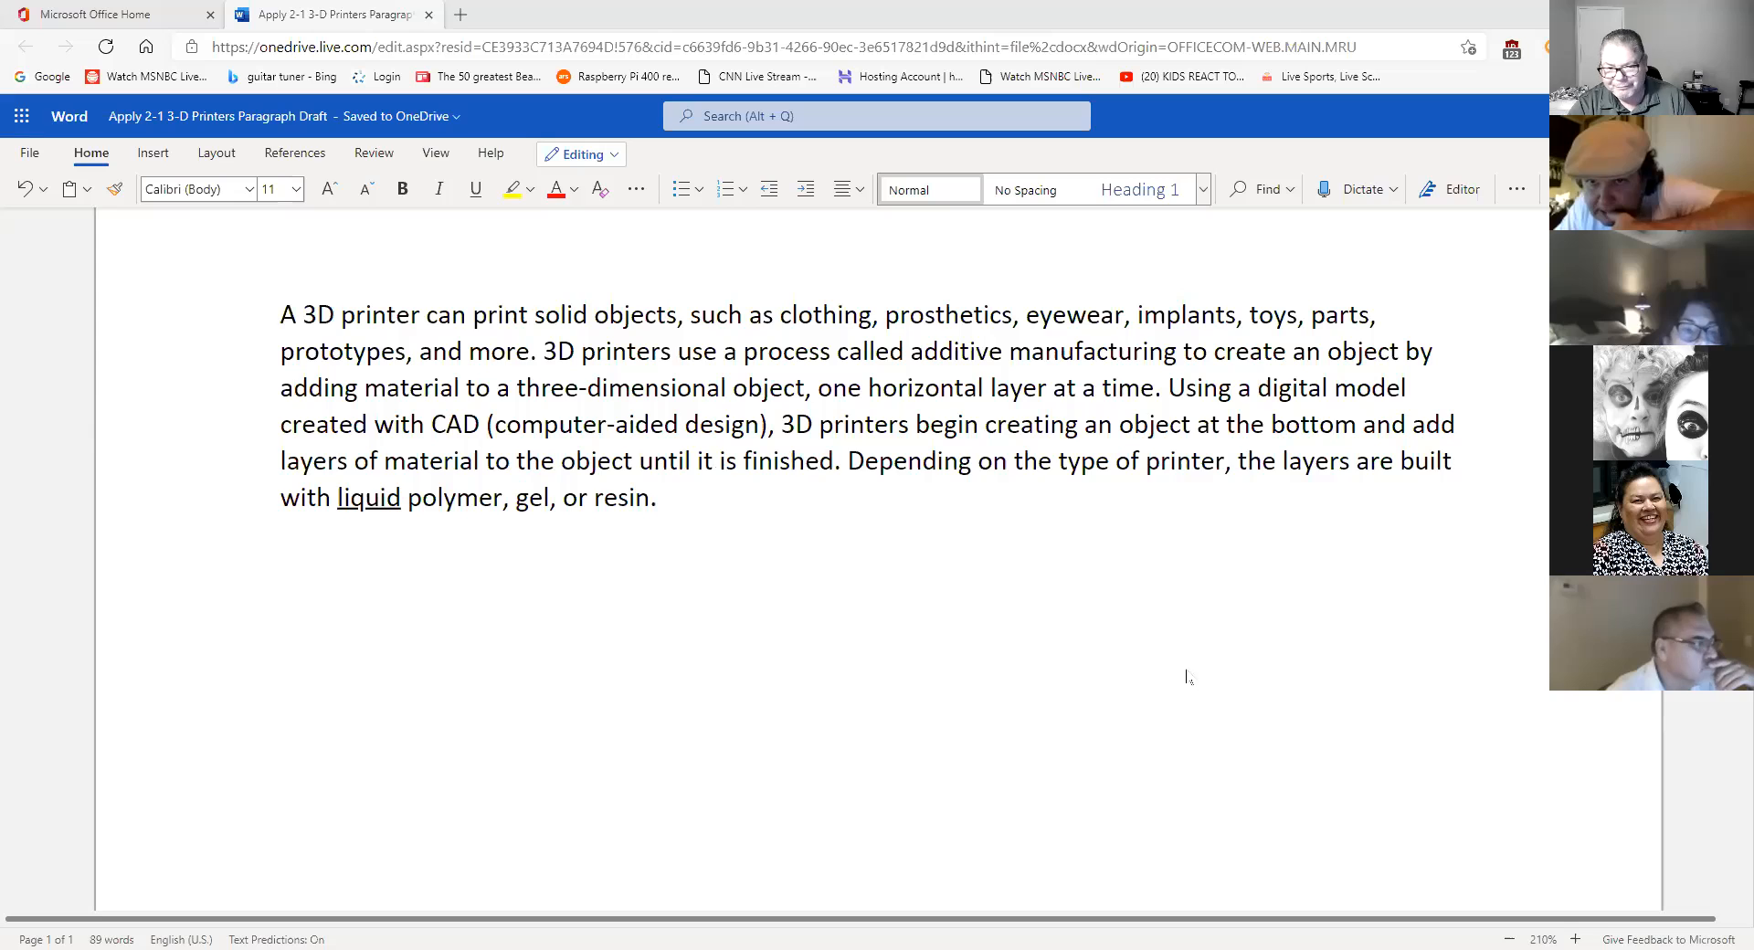
pyautogui.click(766, 520)
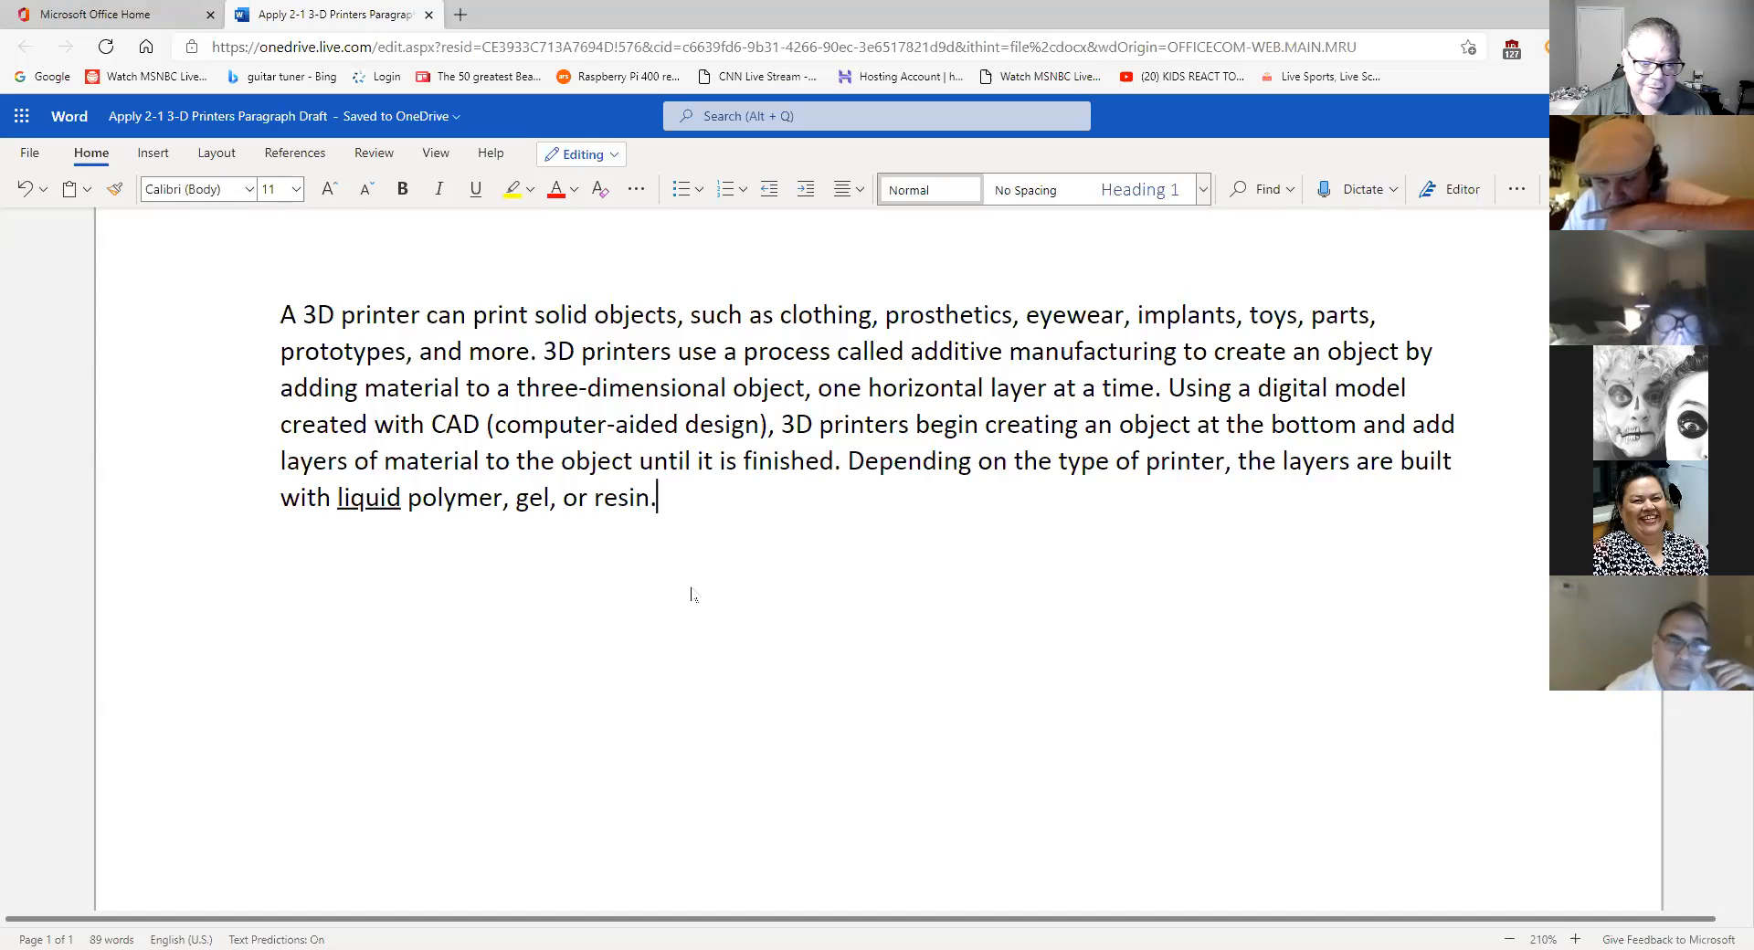
# - Remove the underline from 'liquid' and place the cursor after 'resin.'
pyautogui.doubleClick(360, 502)
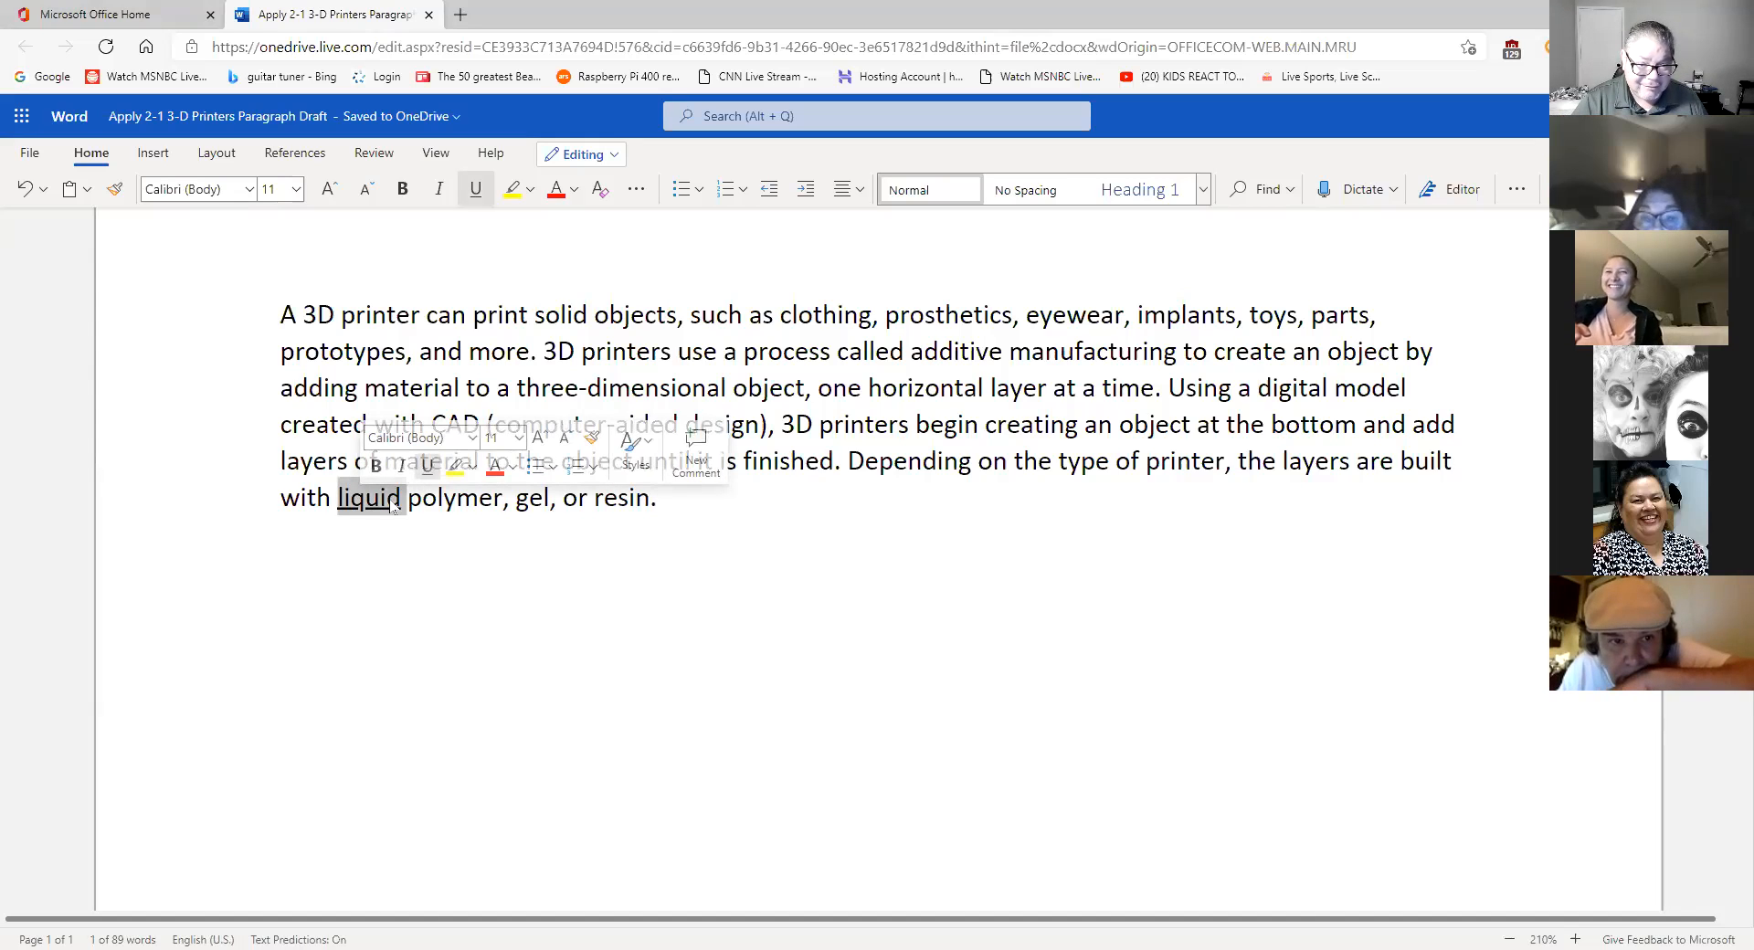
pyautogui.click(427, 468)
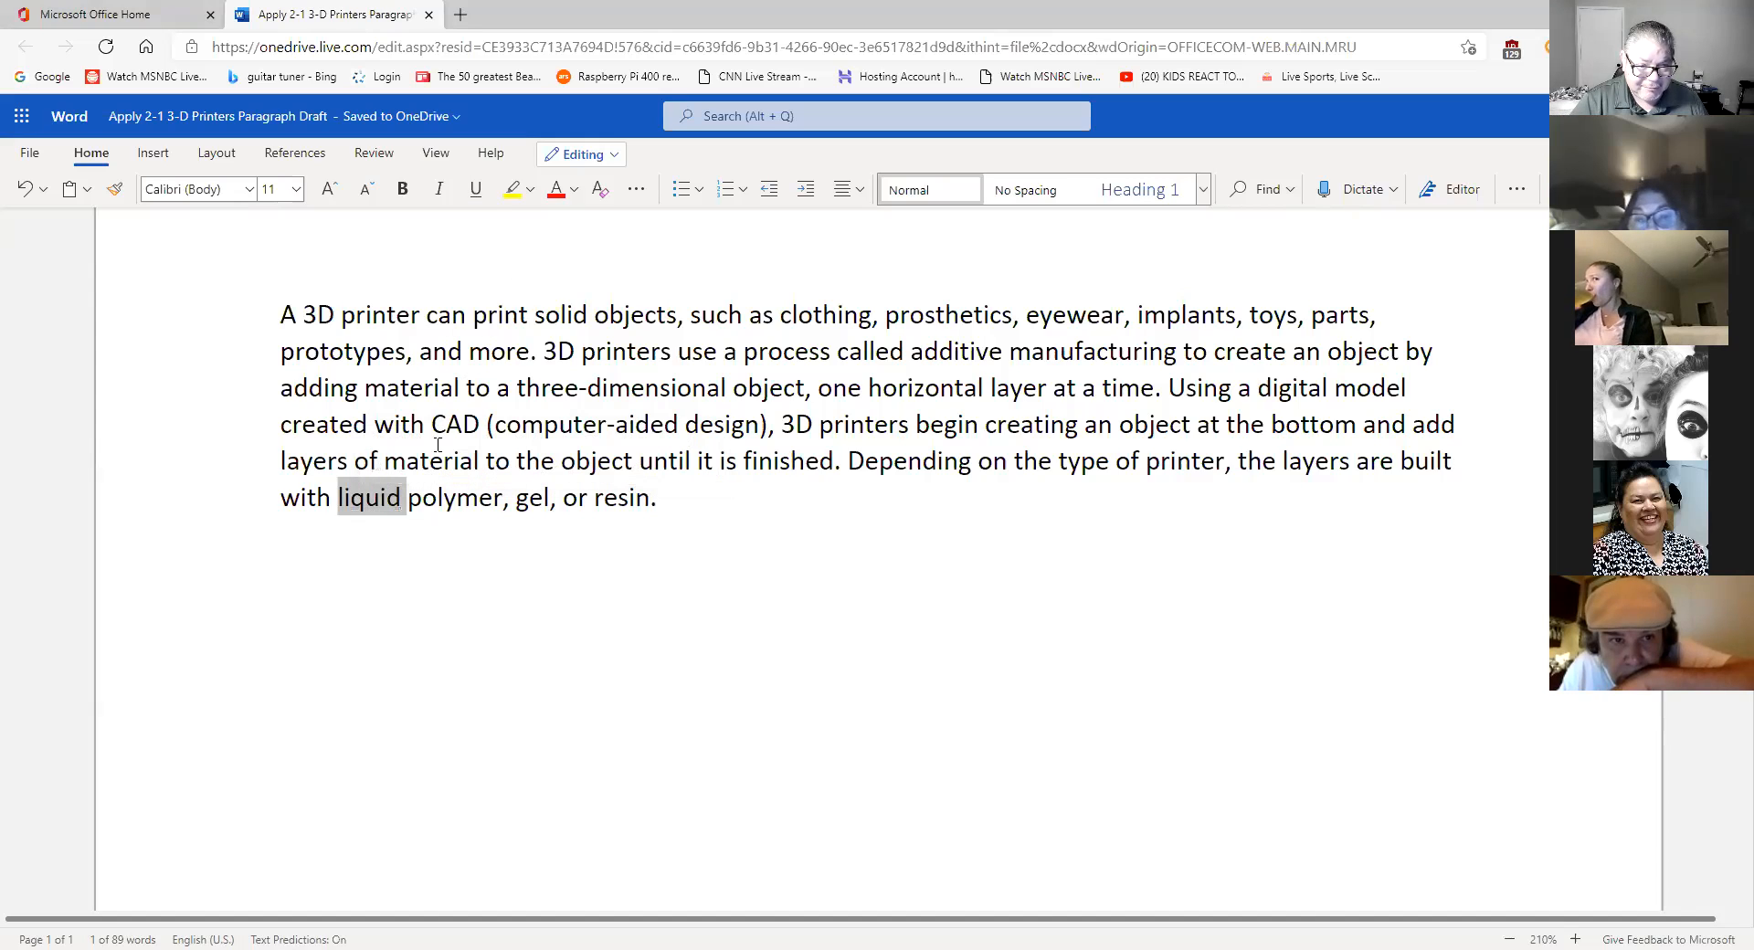
pyautogui.click(444, 497)
pyautogui.click(735, 510)
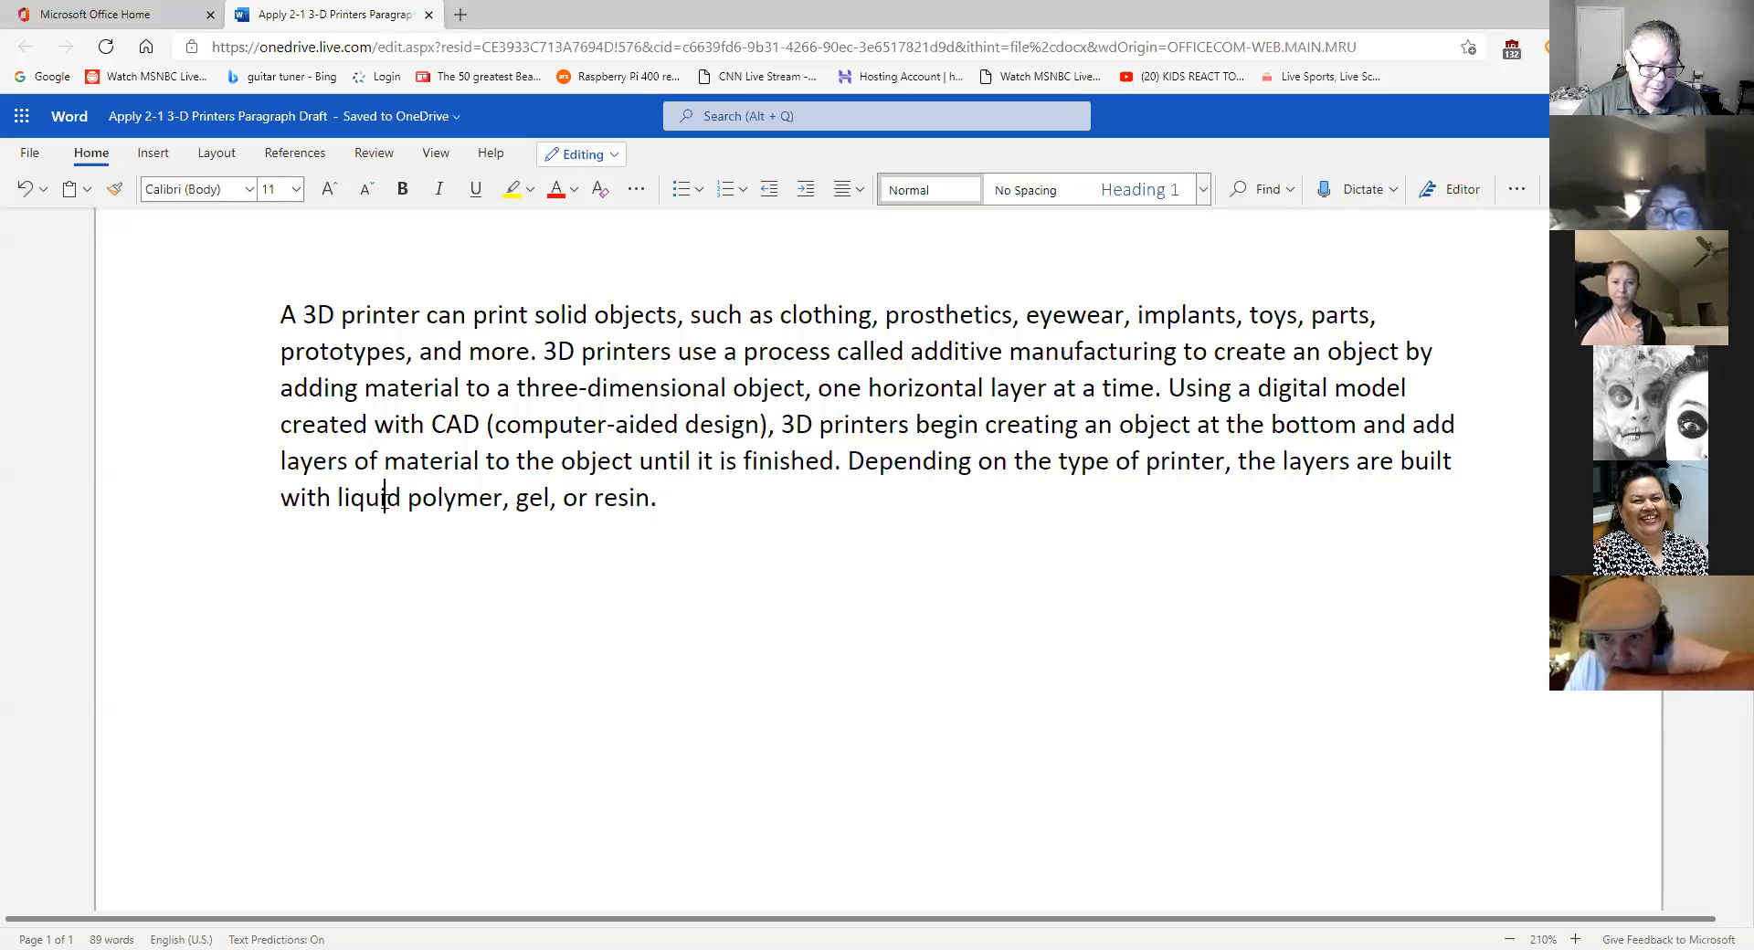
# - Practise selecting the paragraph and the words 'liquid' and 'printer', ending with the whole paragraph selected
pyautogui.tripleClick(387, 505)
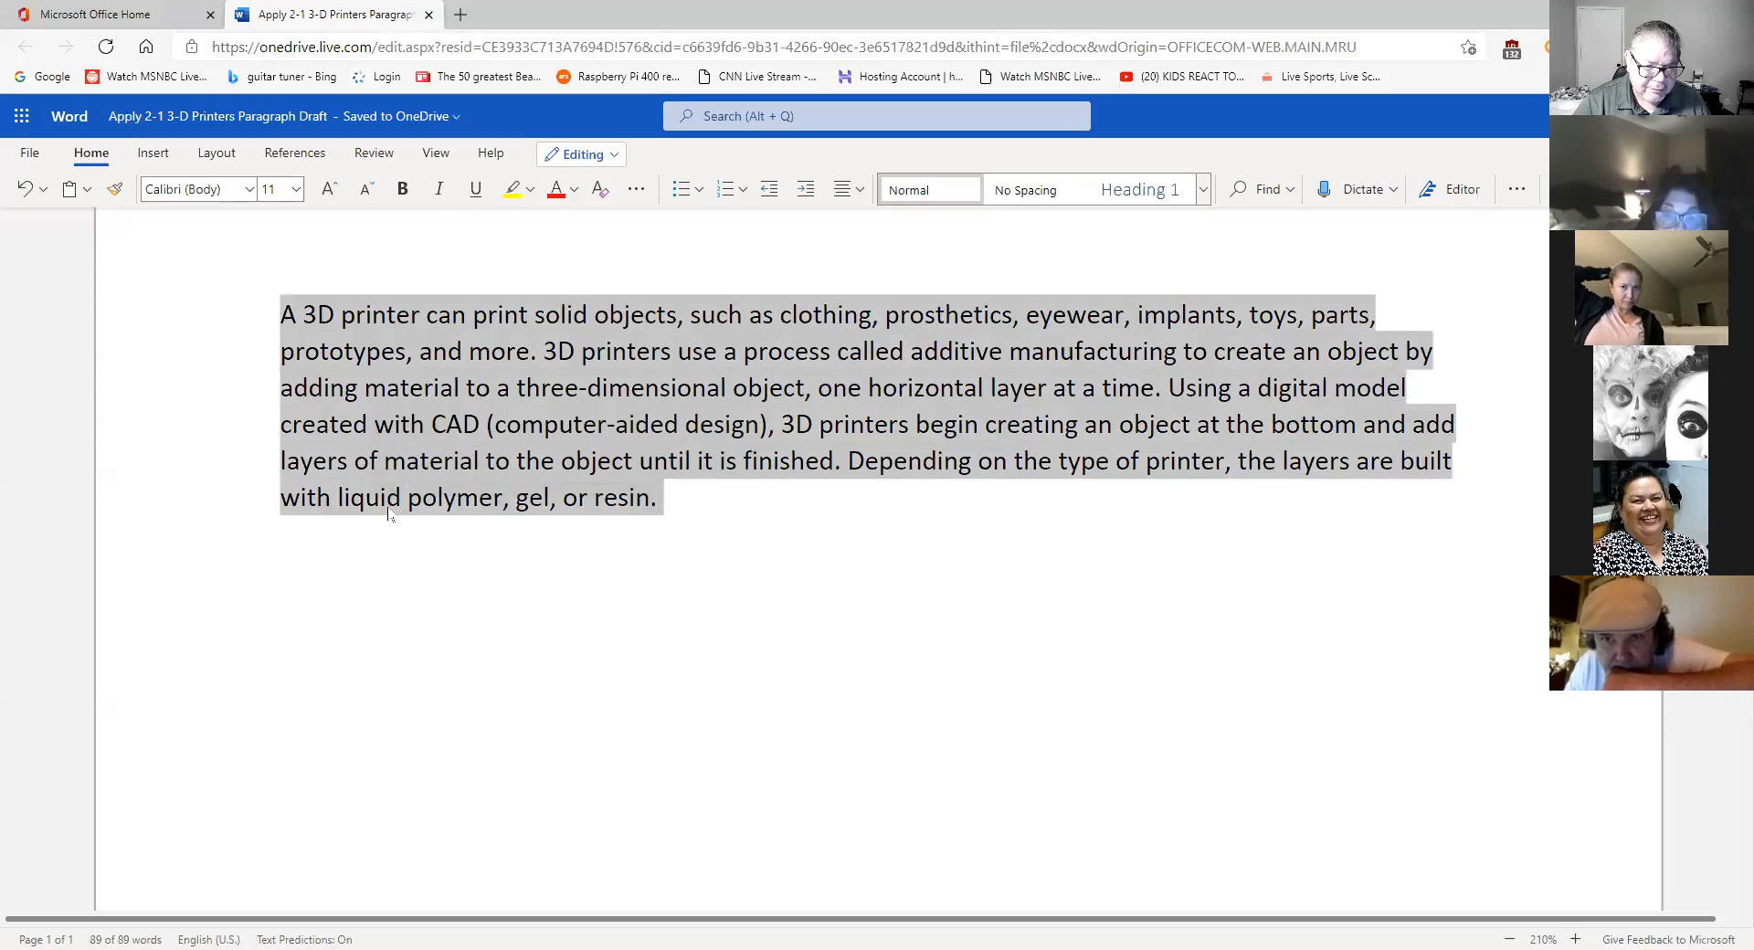
pyautogui.doubleClick(383, 501)
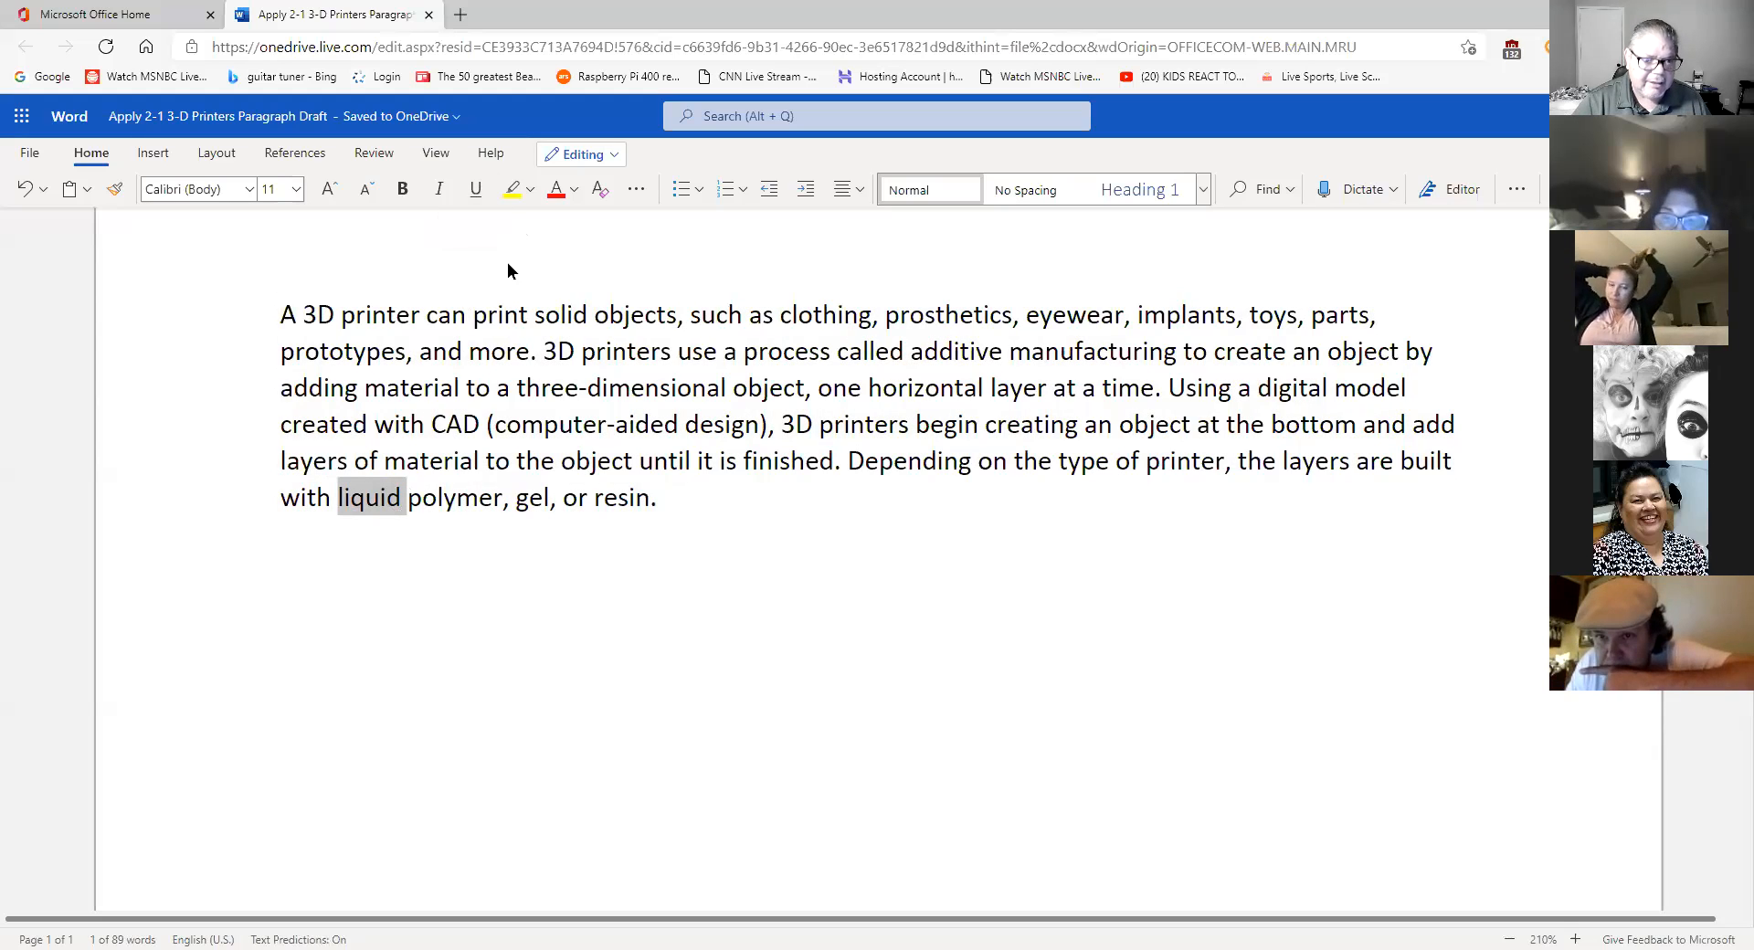
pyautogui.click(701, 507)
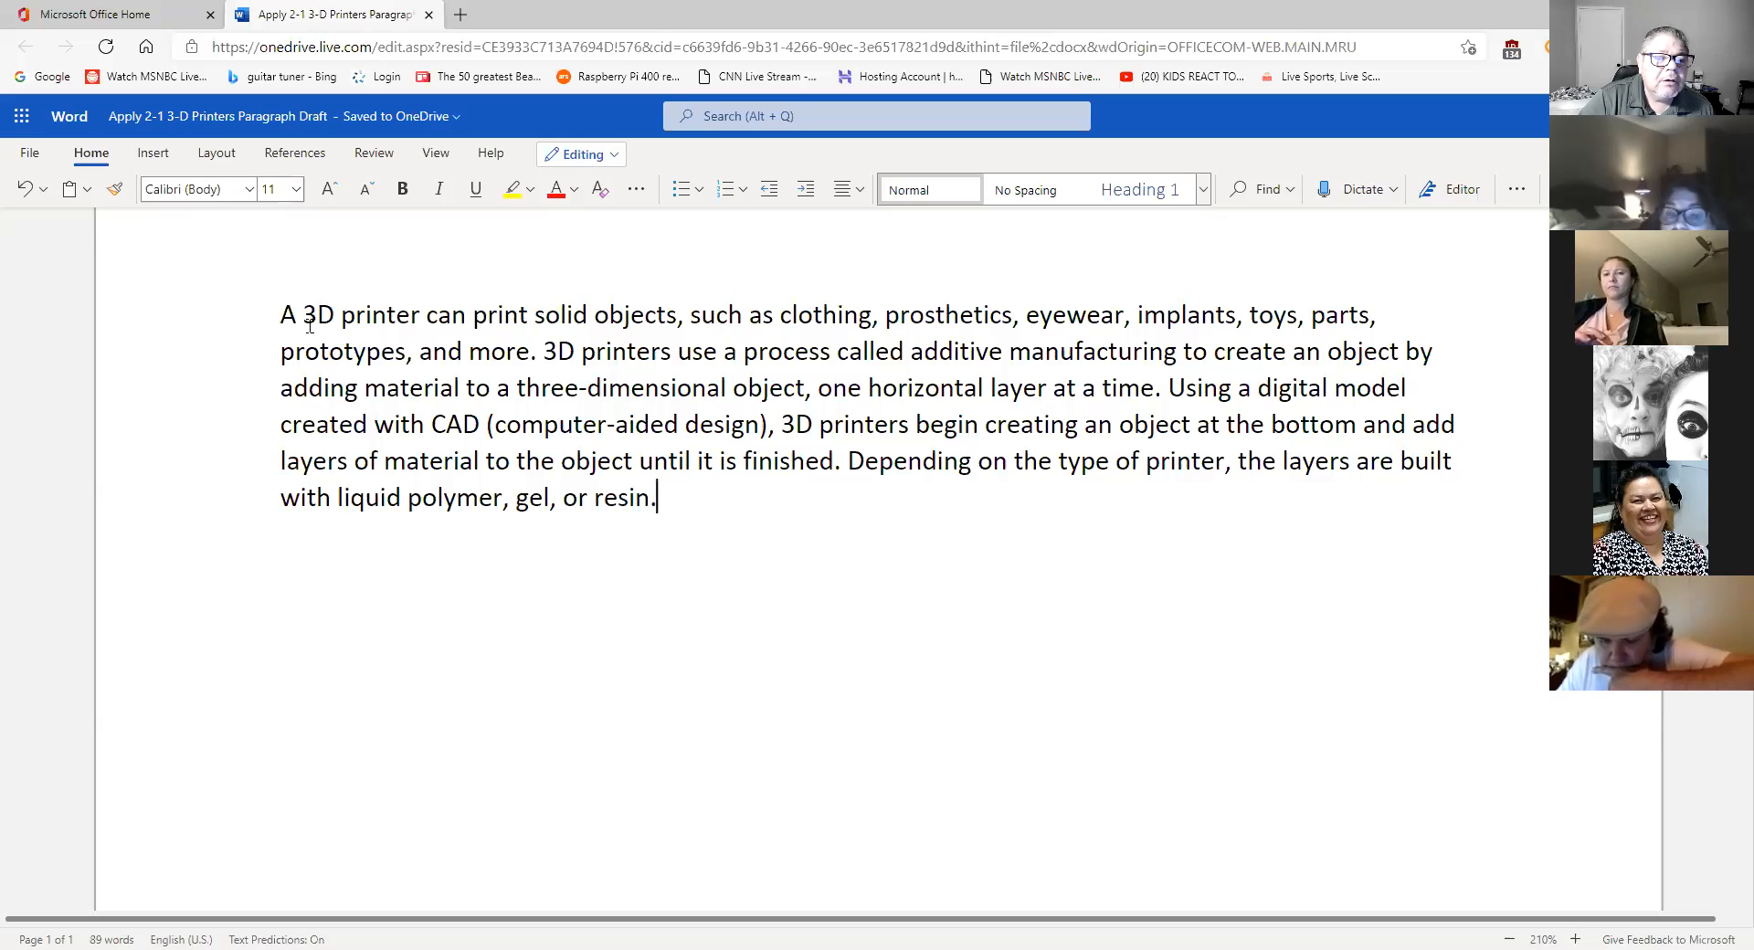
pyautogui.tripleClick(356, 320)
pyautogui.click(357, 322)
pyautogui.doubleClick(357, 324)
pyautogui.click(357, 325)
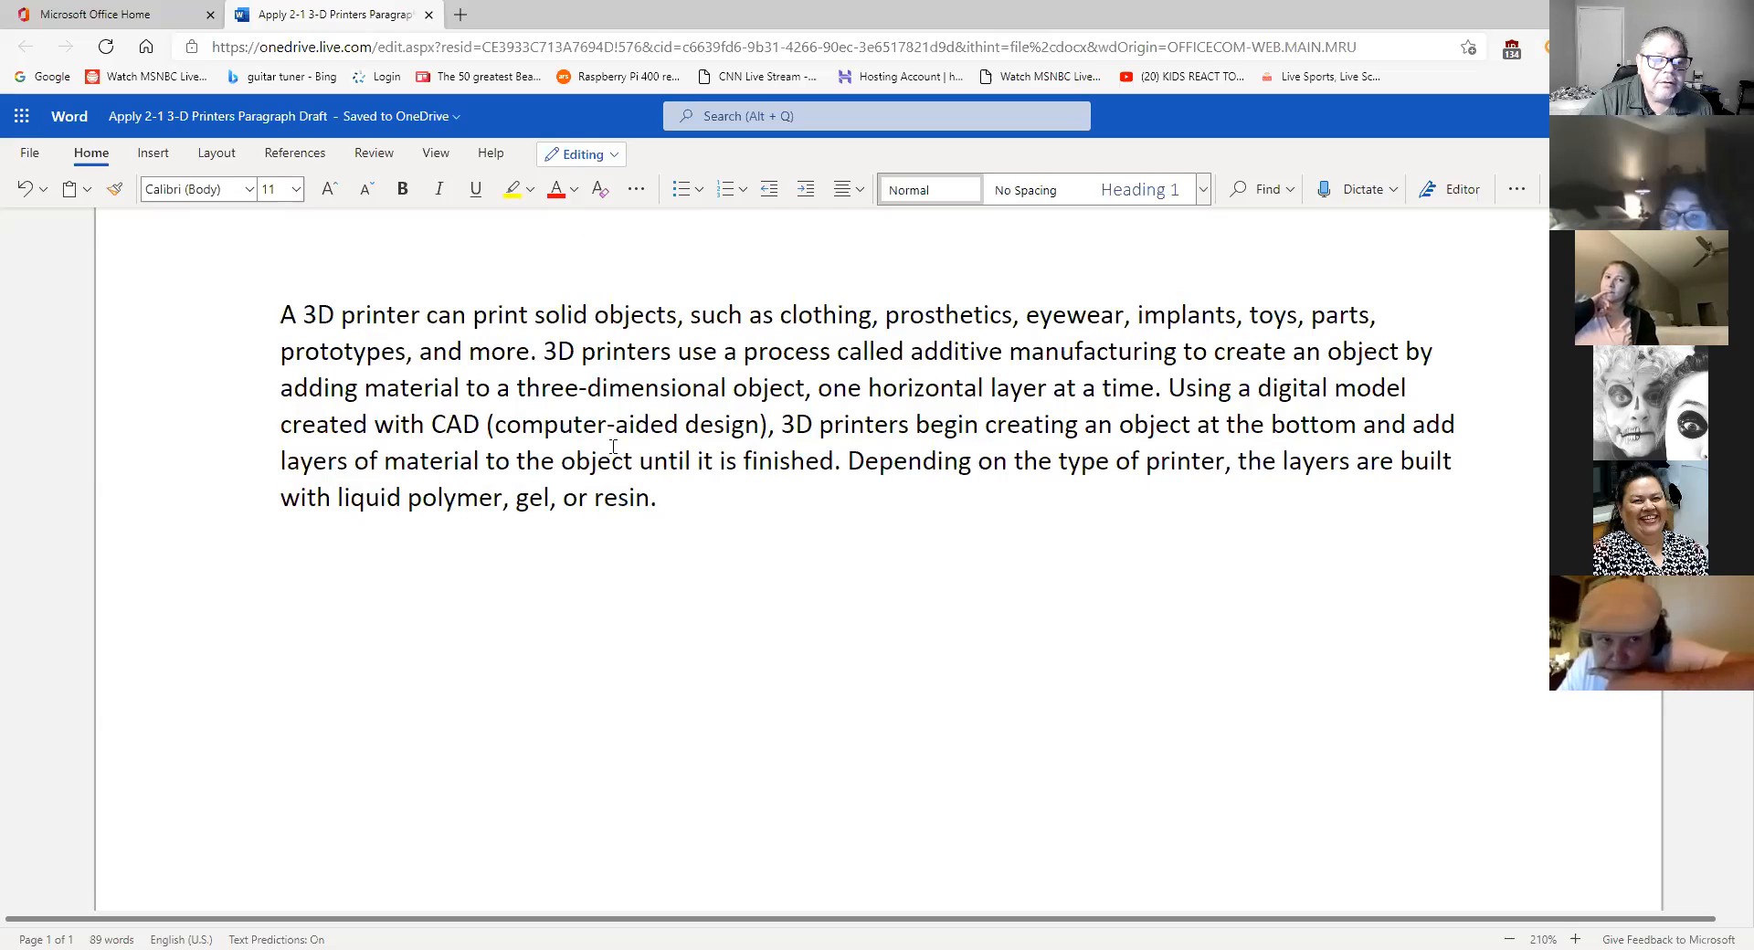
pyautogui.moveTo(666, 498); pyautogui.dragTo(279, 311)
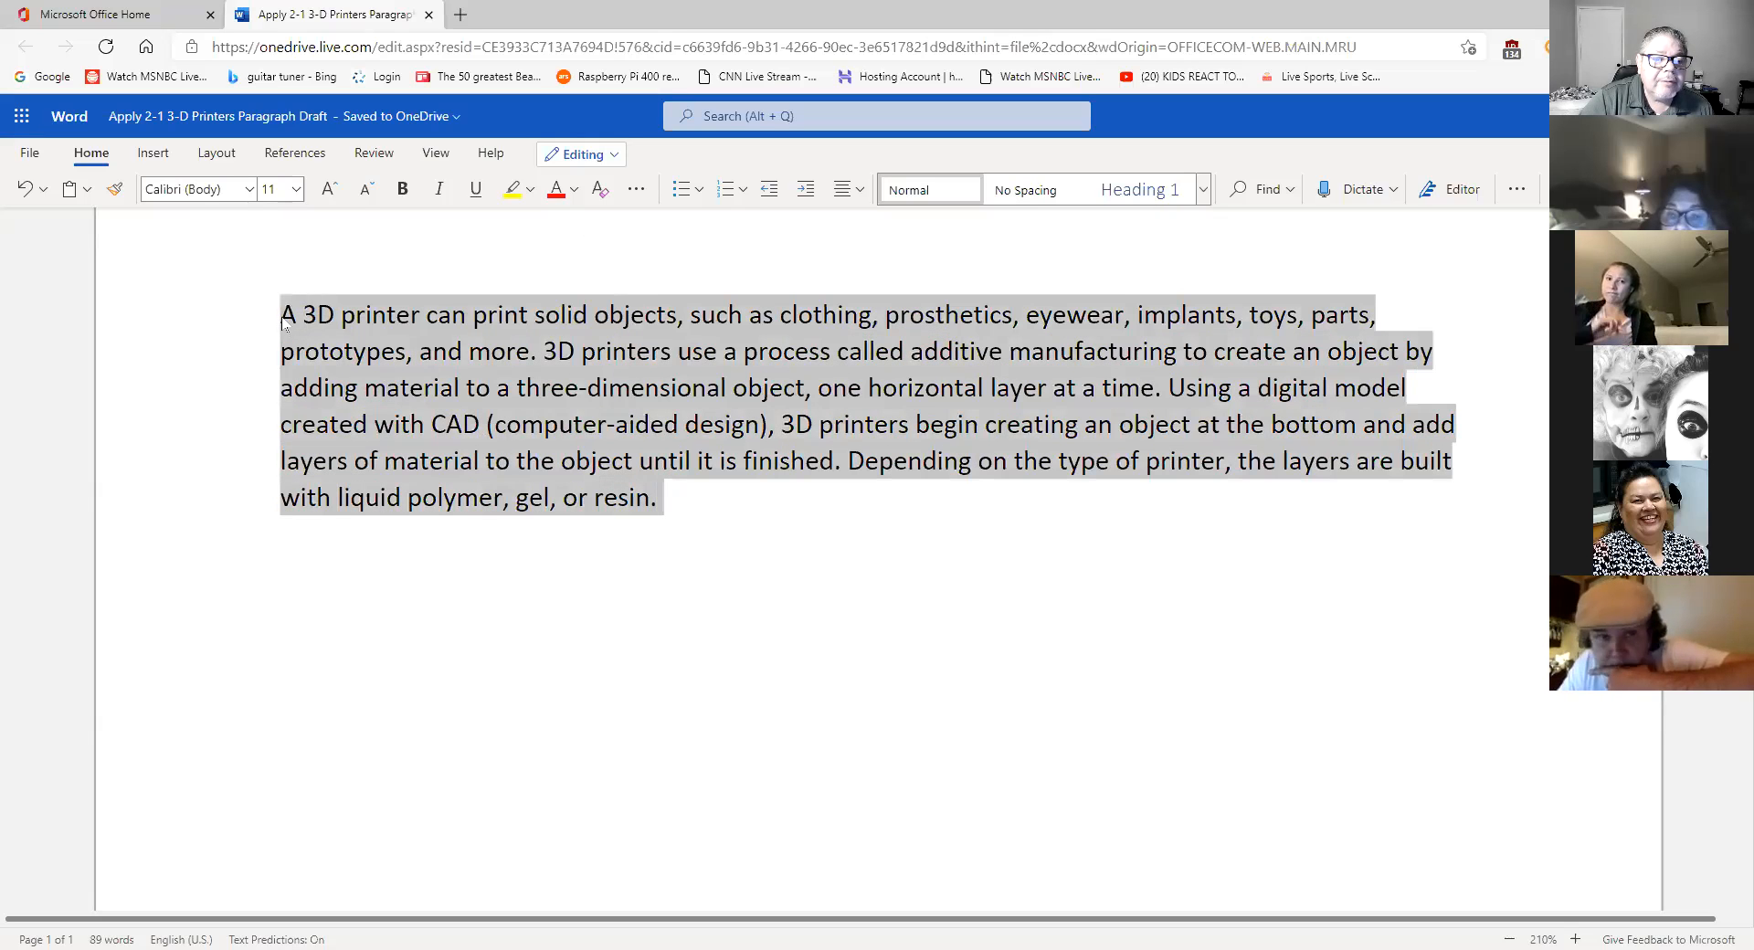
# - Raise the paragraph's Before text indentation to 0.5" in Paragraph Options and apply it
pyautogui.click(1517, 189)
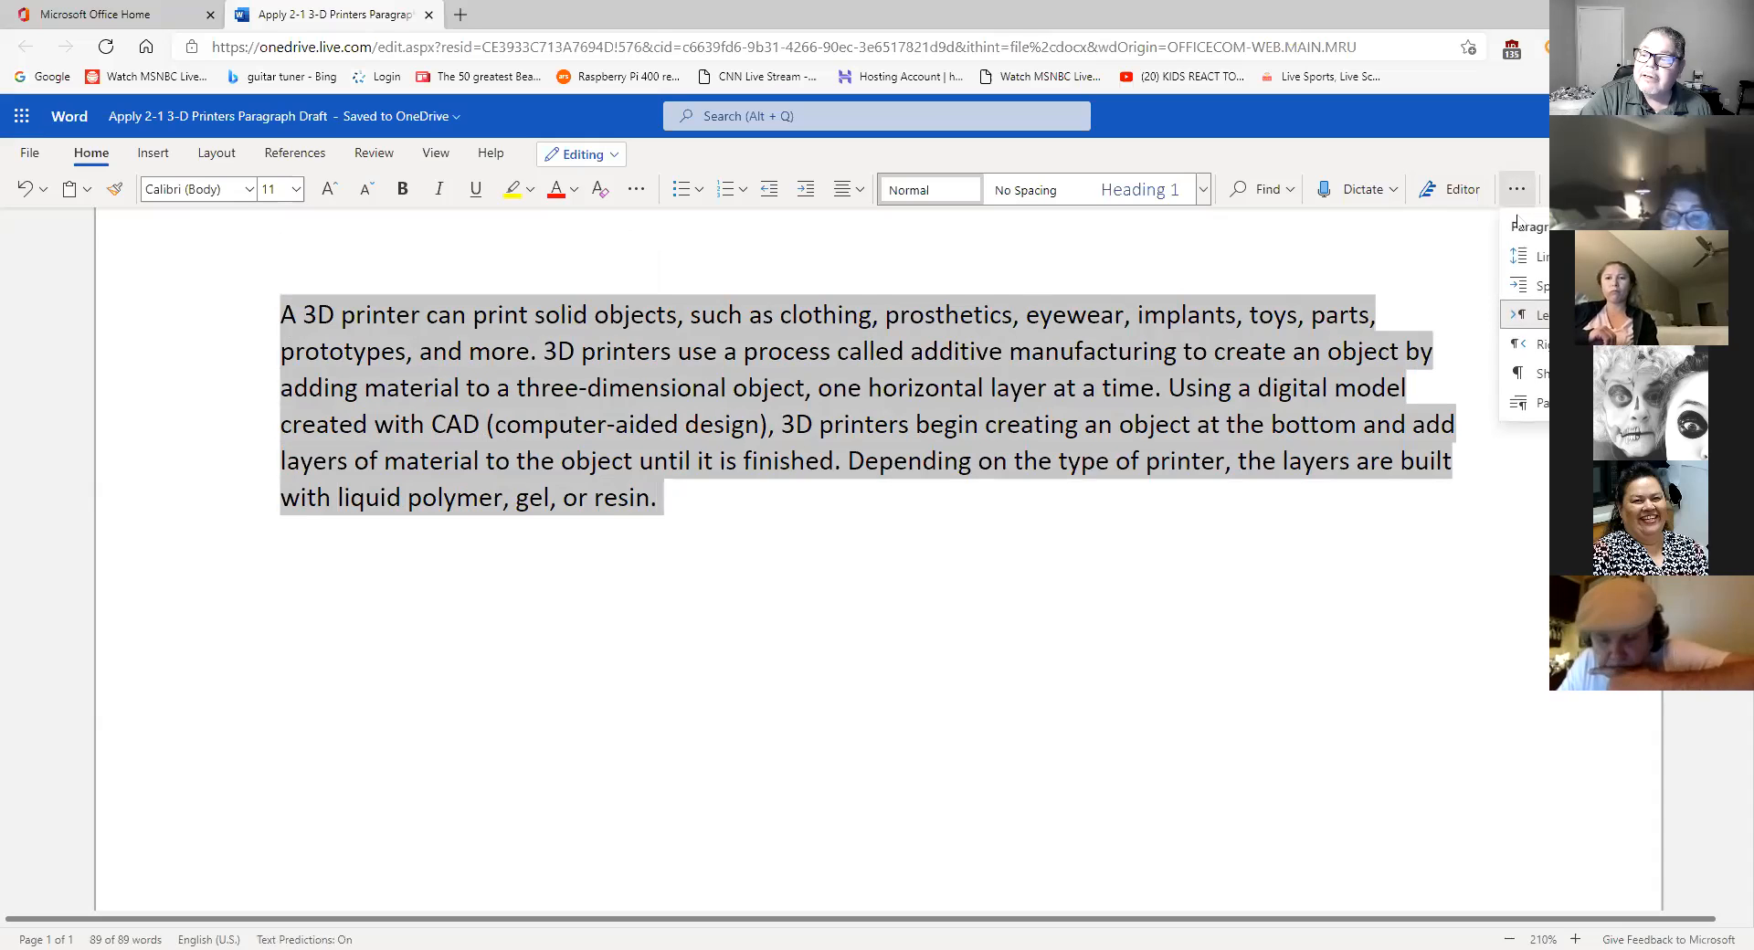
pyautogui.click(1522, 403)
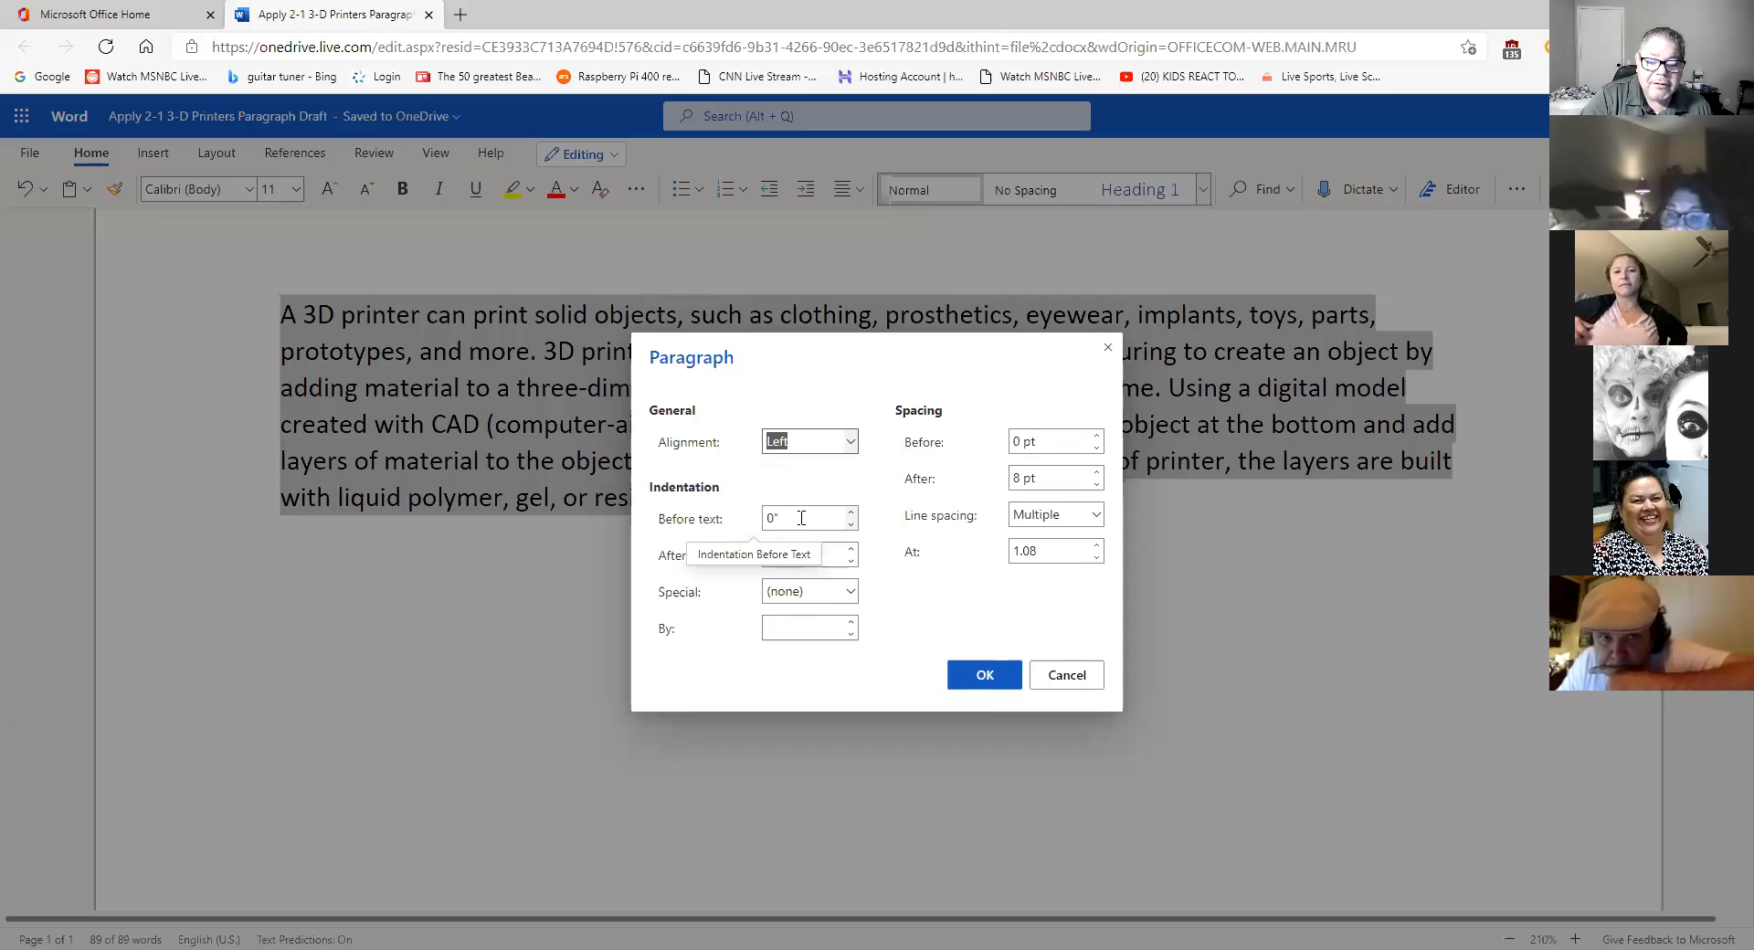
pyautogui.click(851, 513)
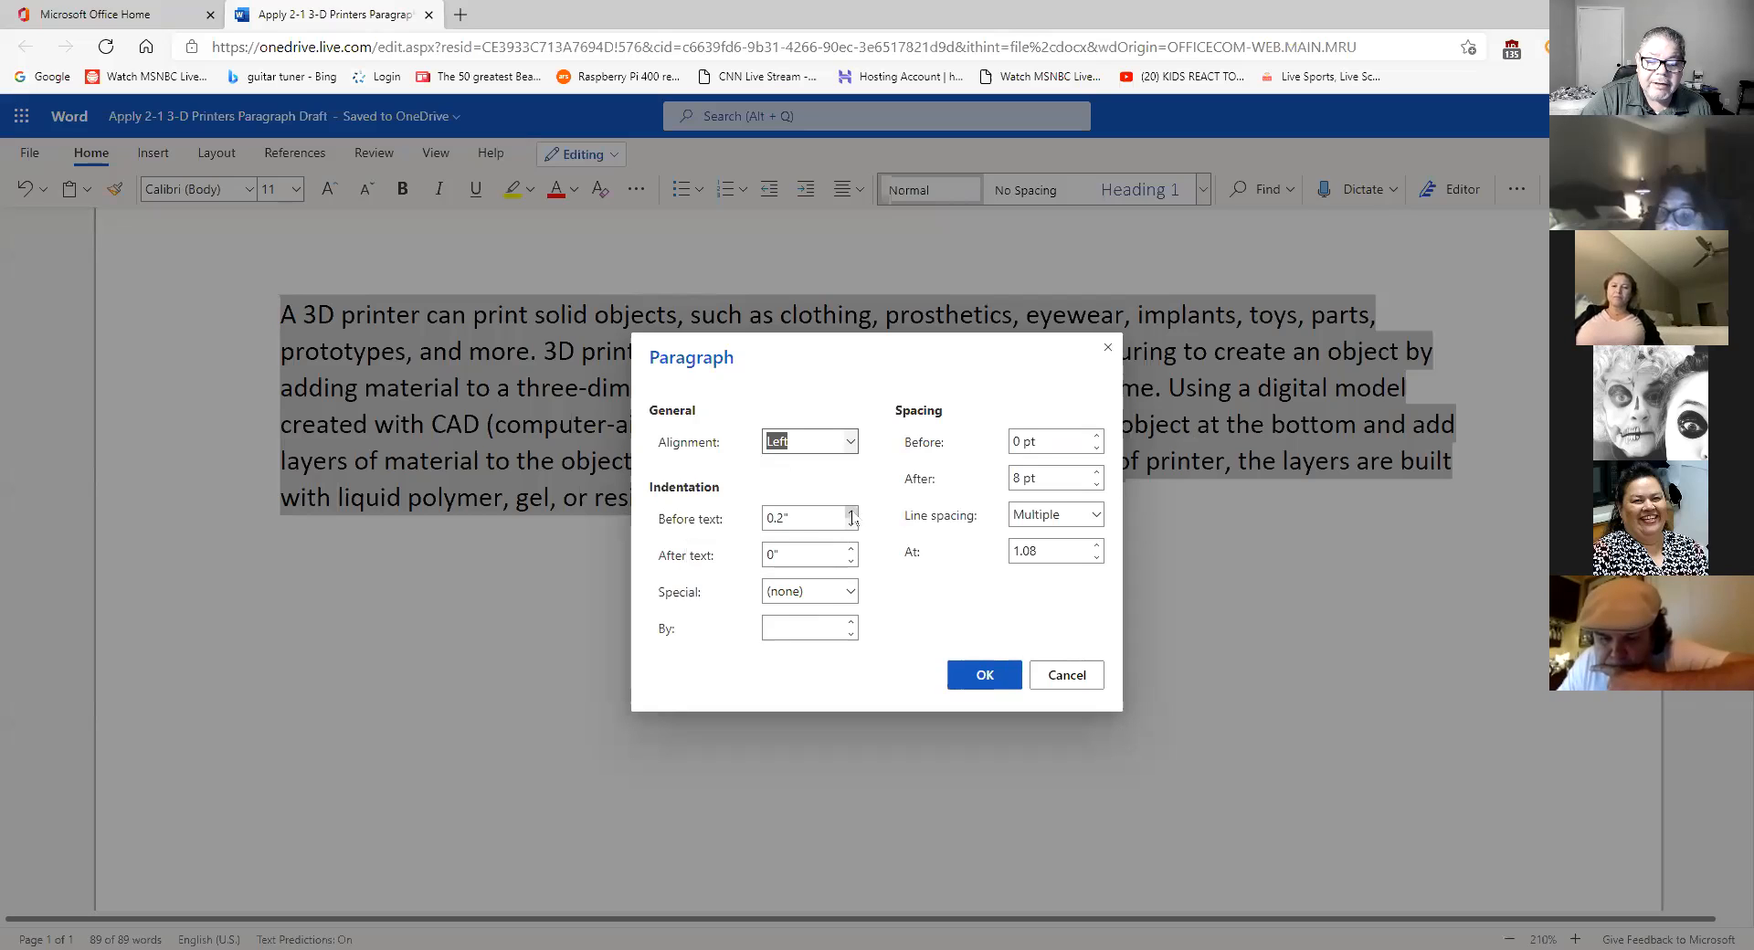
pyautogui.click(852, 514)
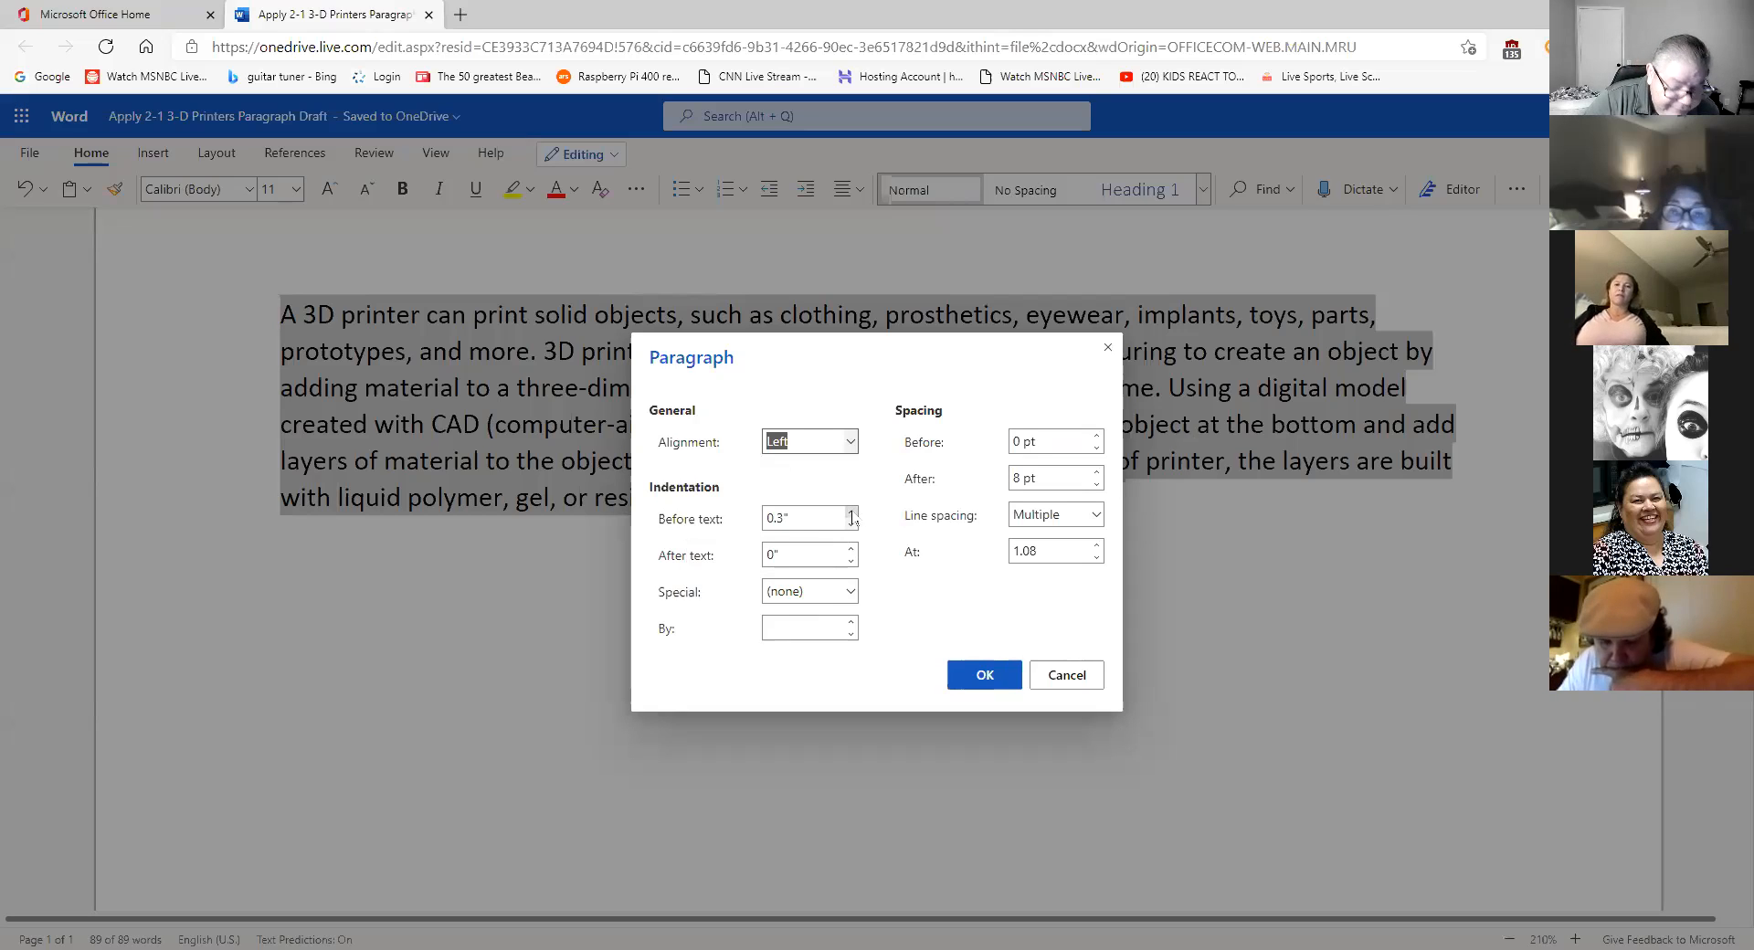
pyautogui.click(852, 513)
pyautogui.click(852, 513)
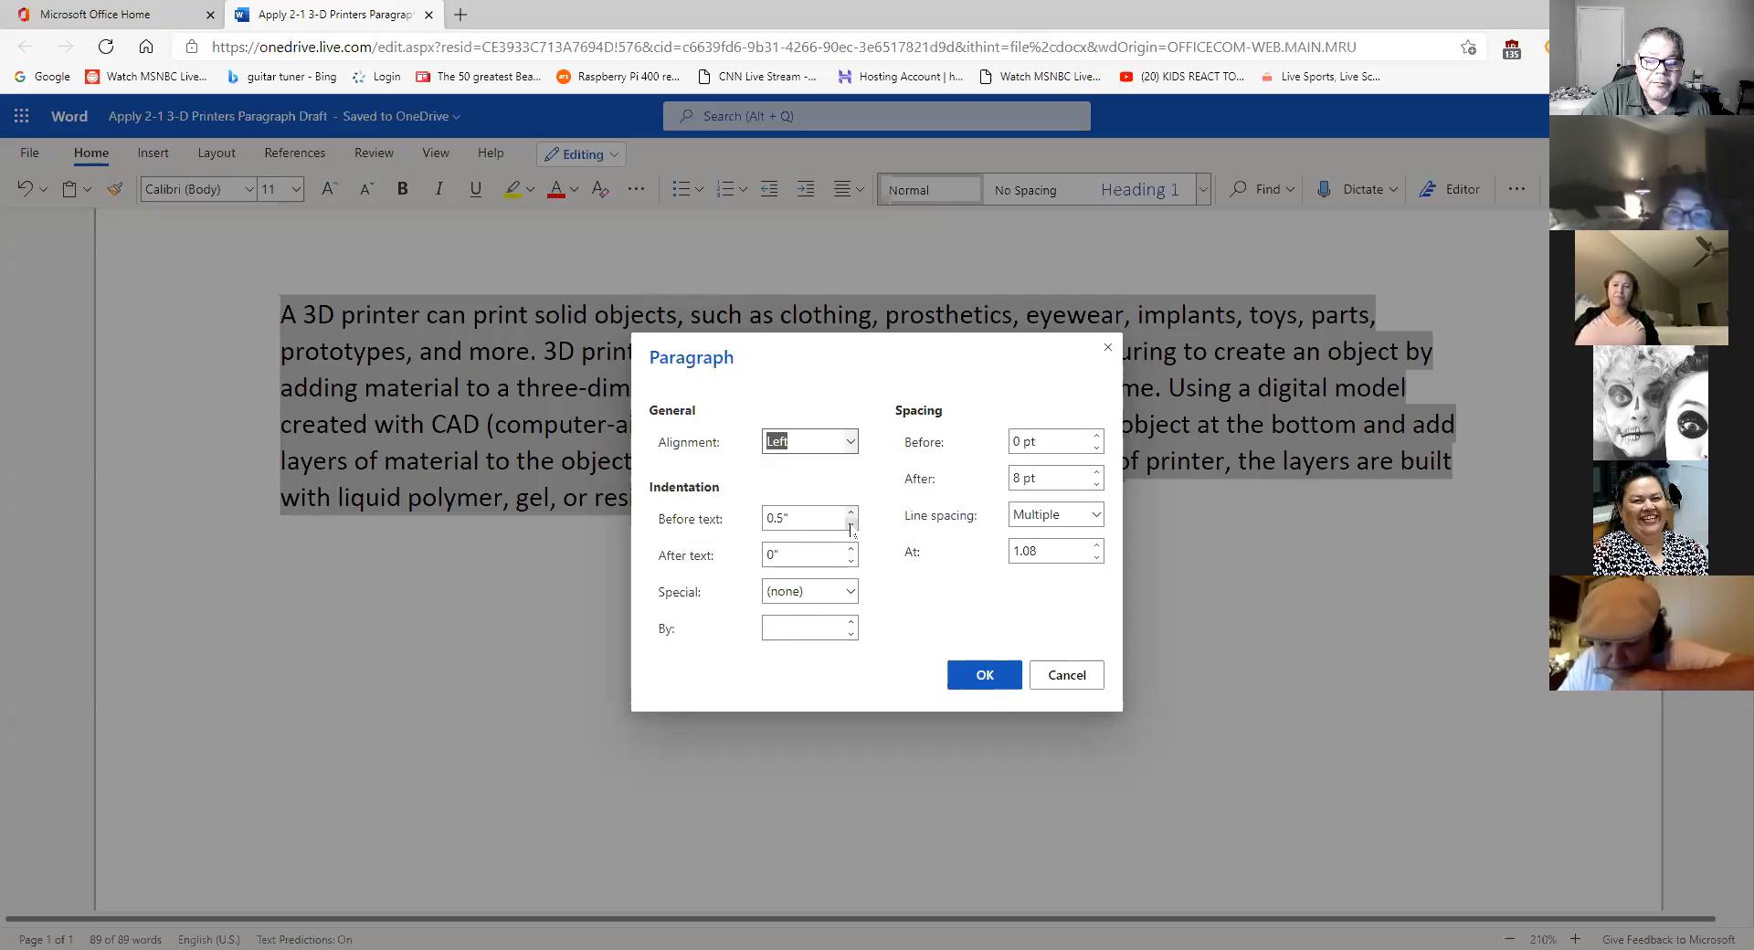
pyautogui.click(982, 675)
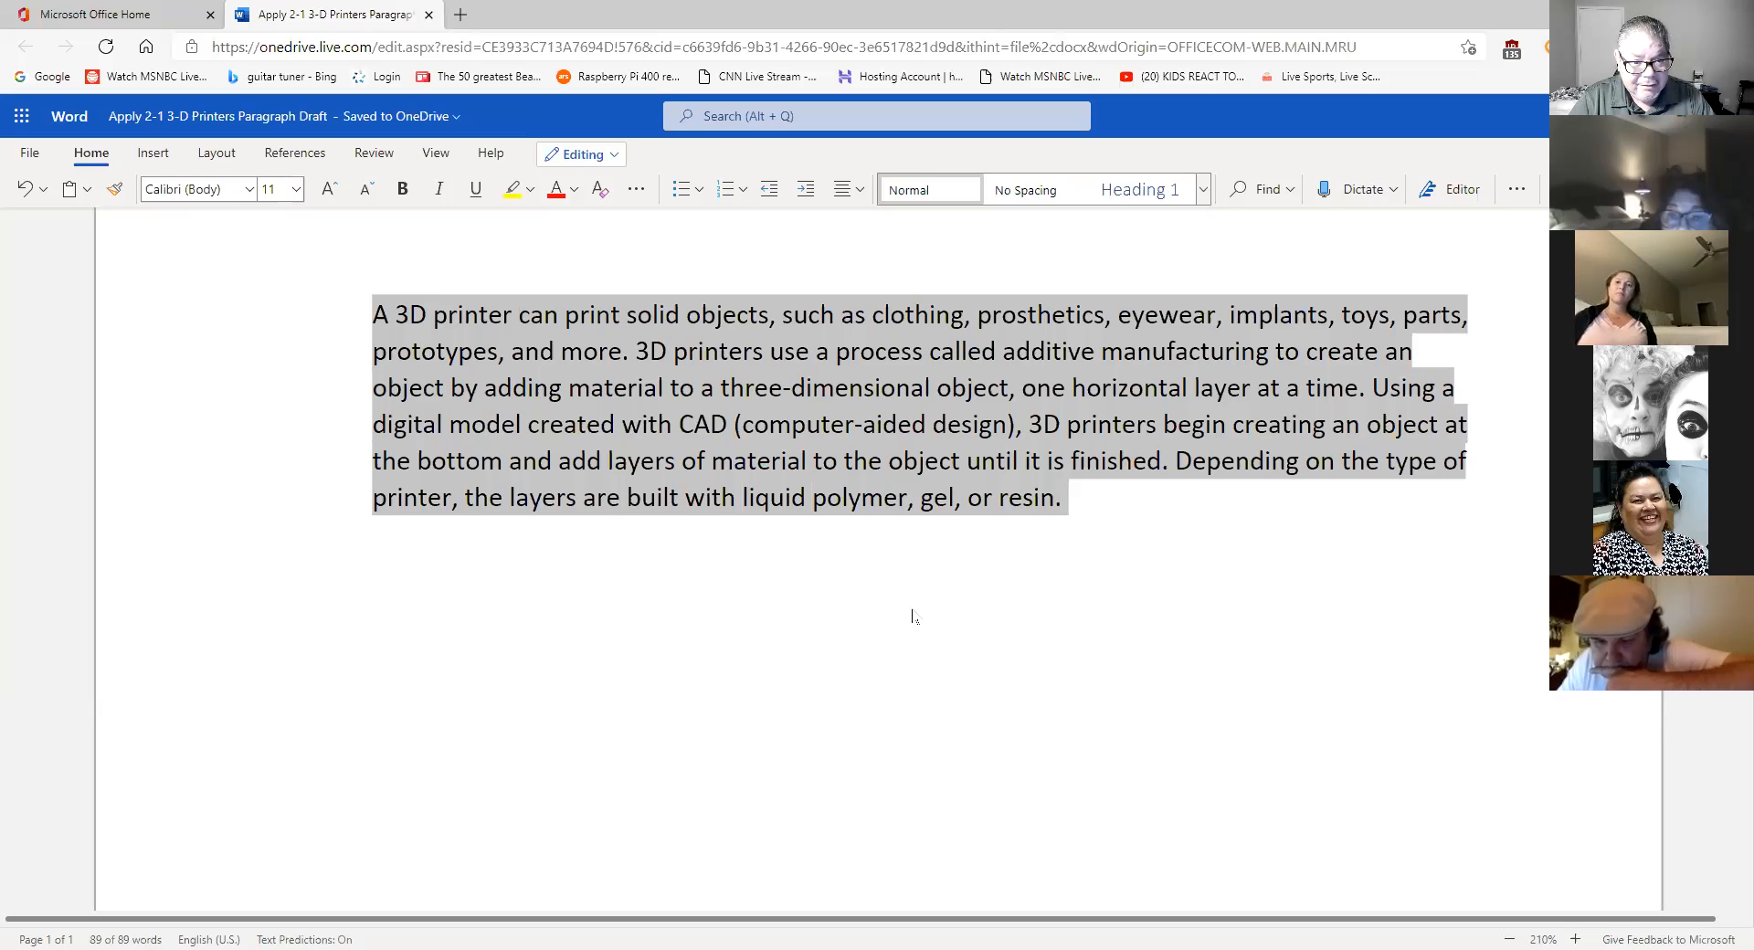
# - Undo the left indent (Ctrl+Shift+M) and give the paragraph a 0.5" First line indent
pyautogui.hotkey('ctrl', 'shift', 'm')
pyautogui.click(1517, 189)
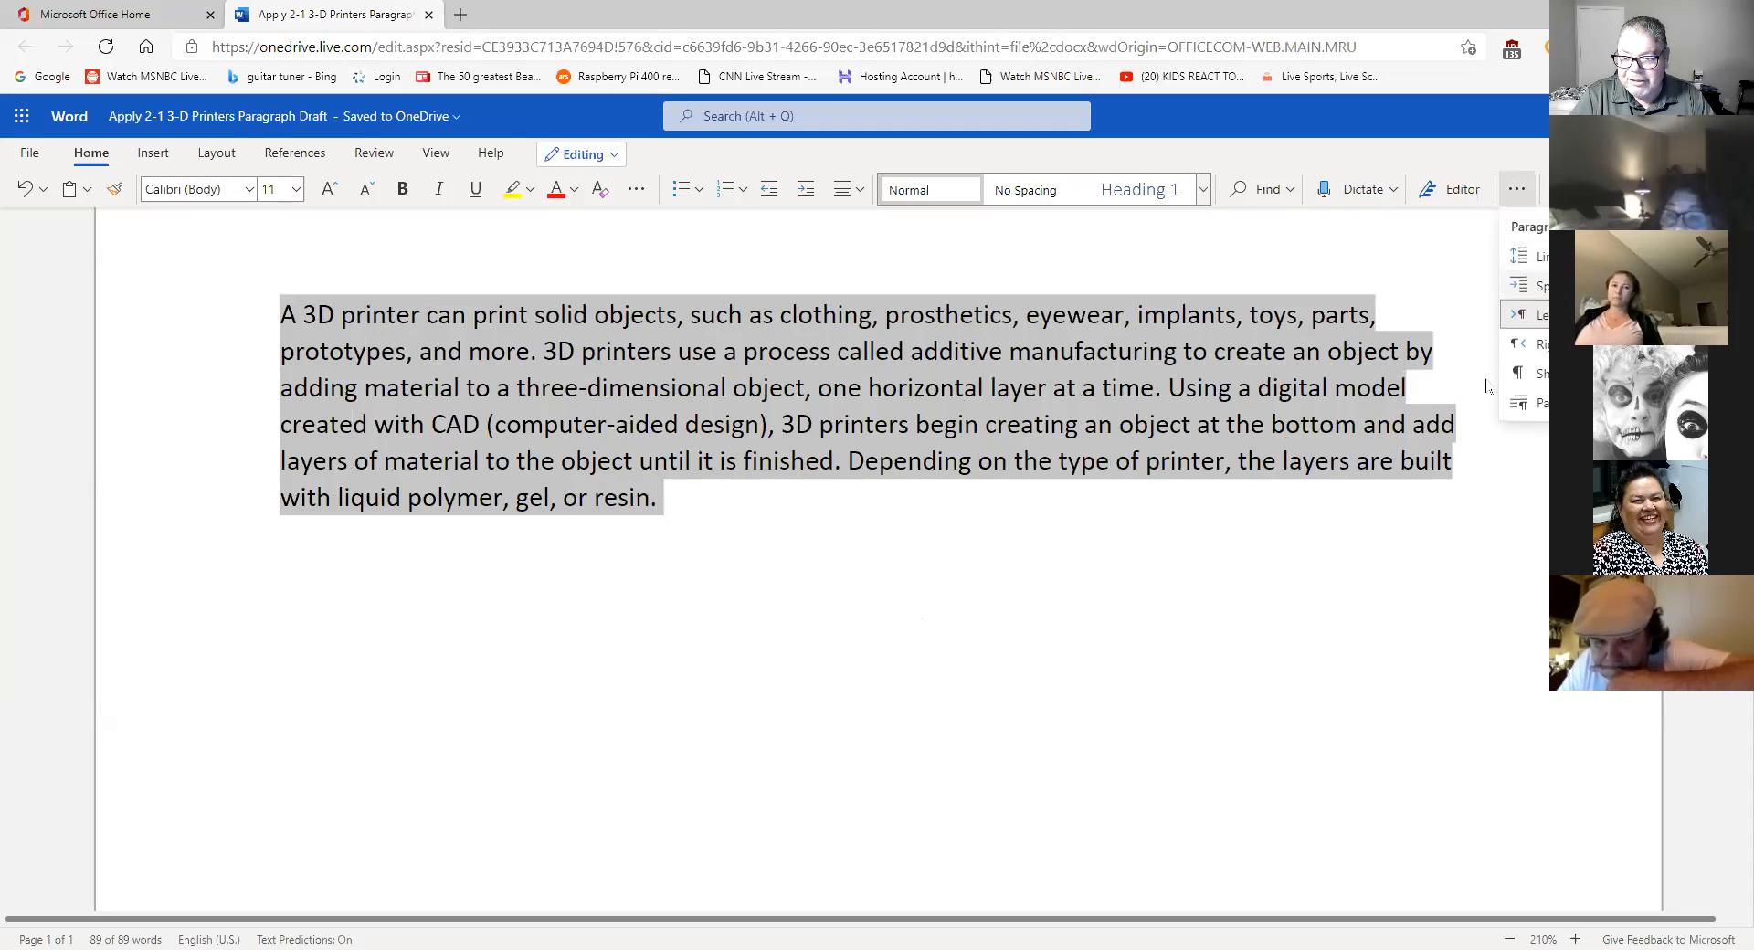
pyautogui.click(1528, 403)
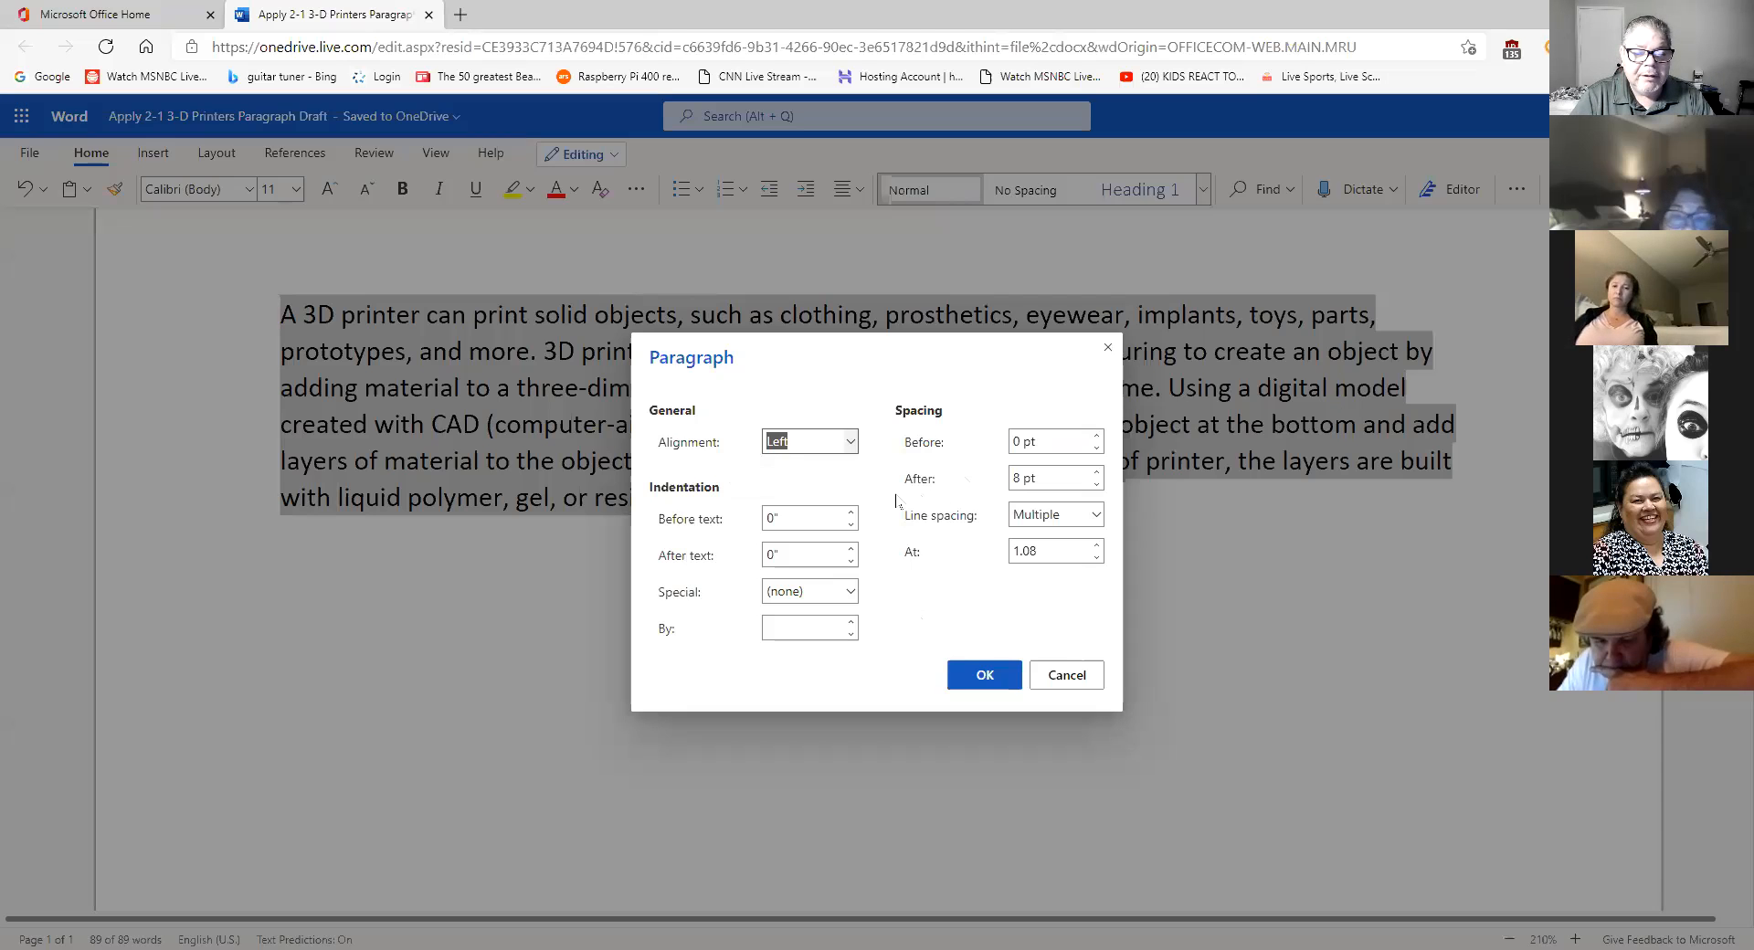
pyautogui.click(857, 594)
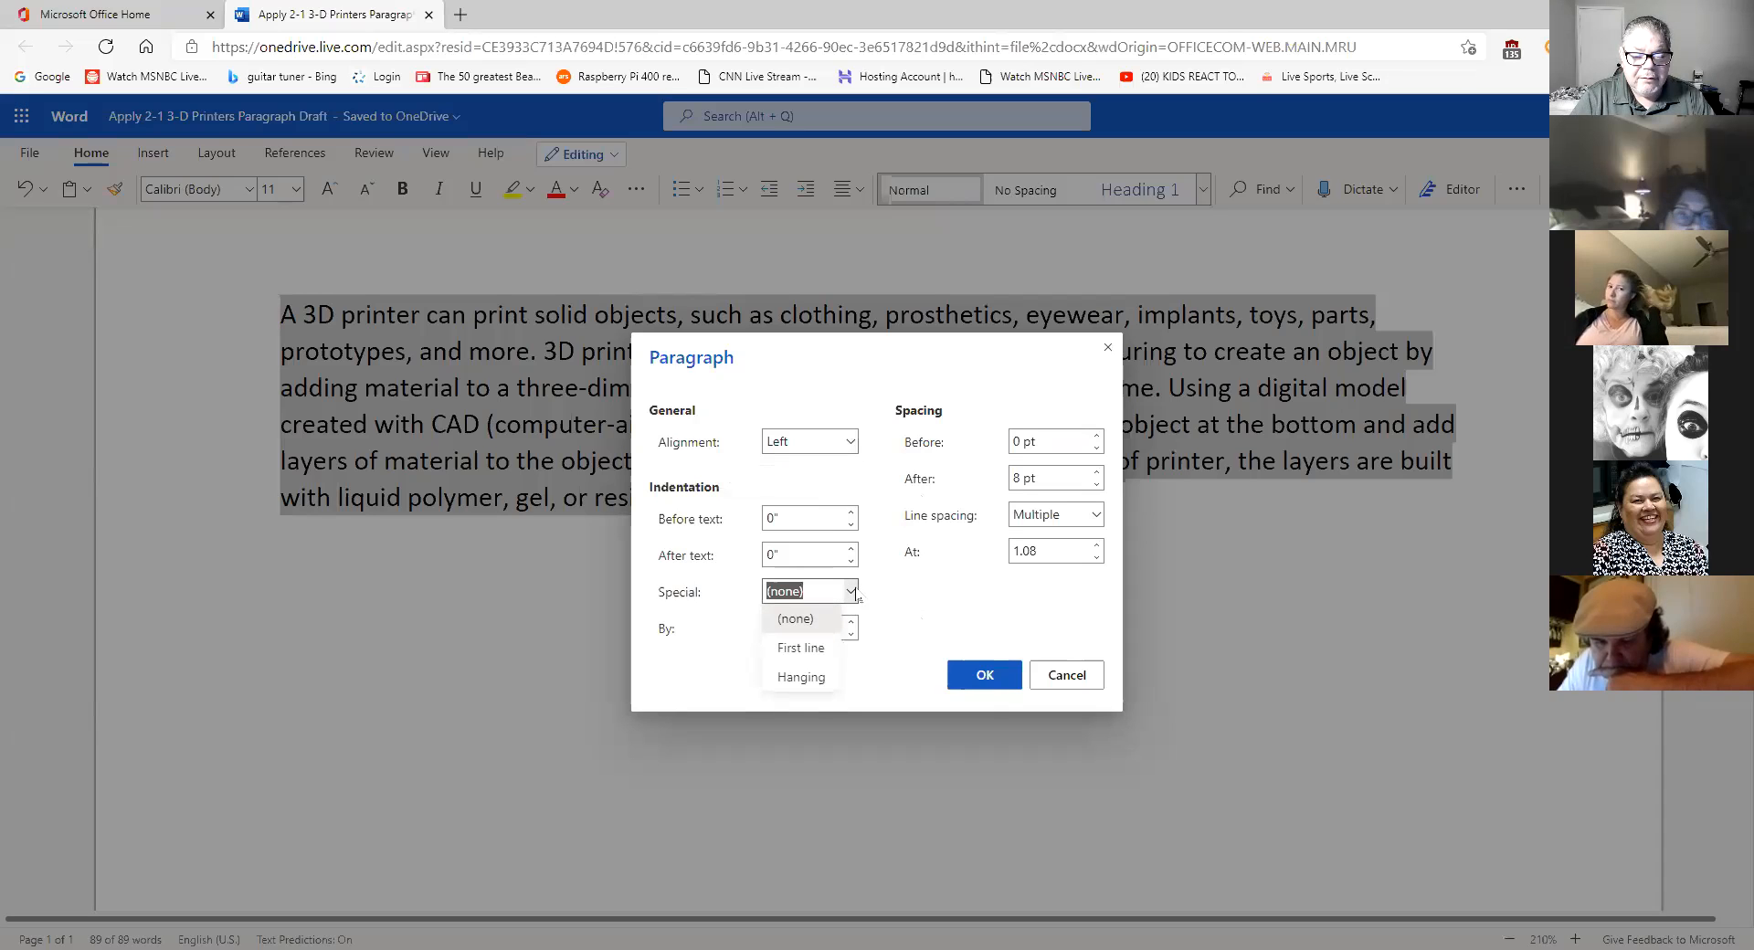
pyautogui.click(828, 648)
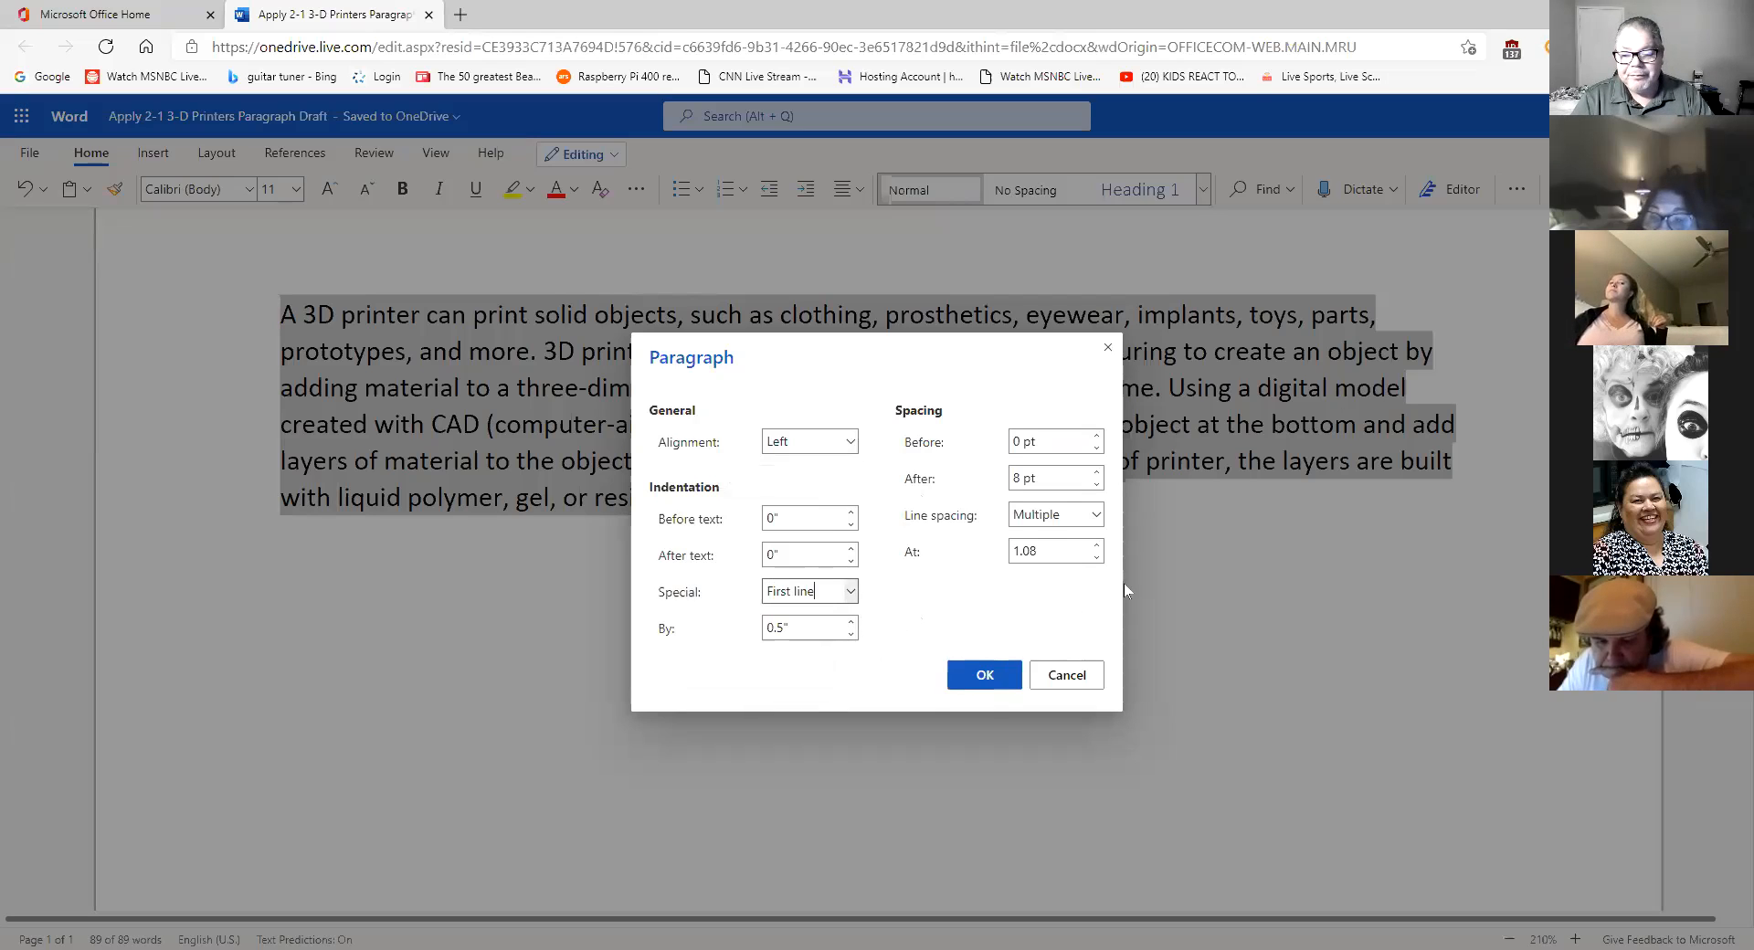
pyautogui.moveTo(967, 353); pyautogui.dragTo(929, 279)
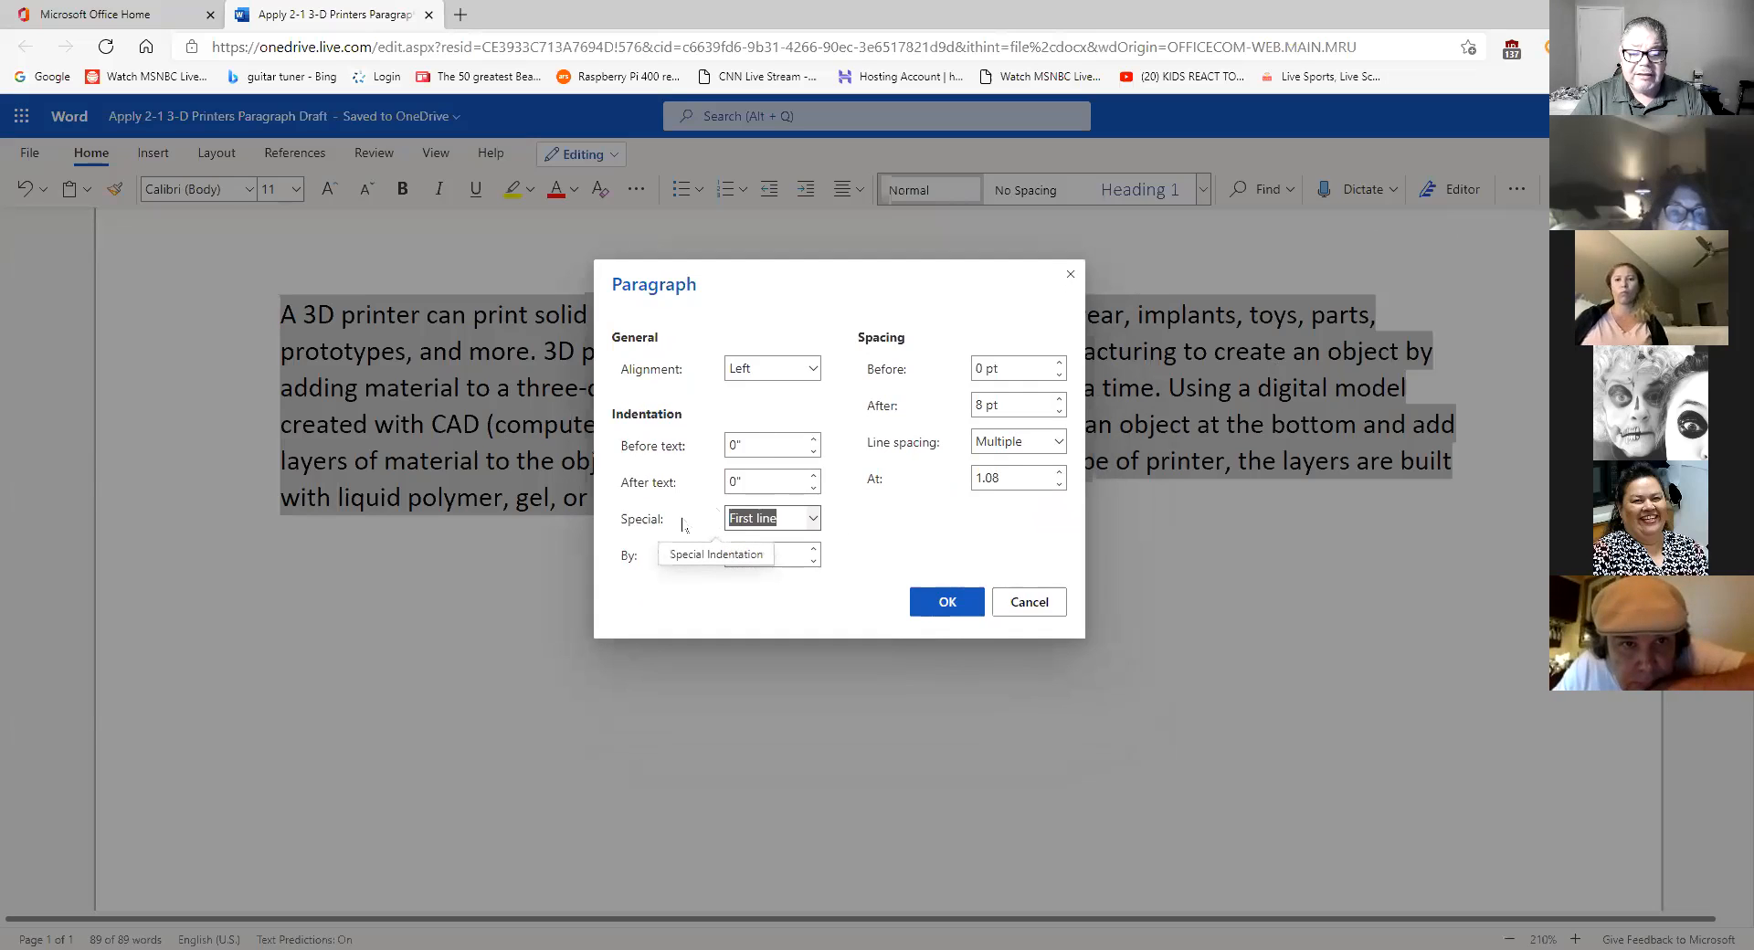
pyautogui.click(813, 519)
pyautogui.click(797, 572)
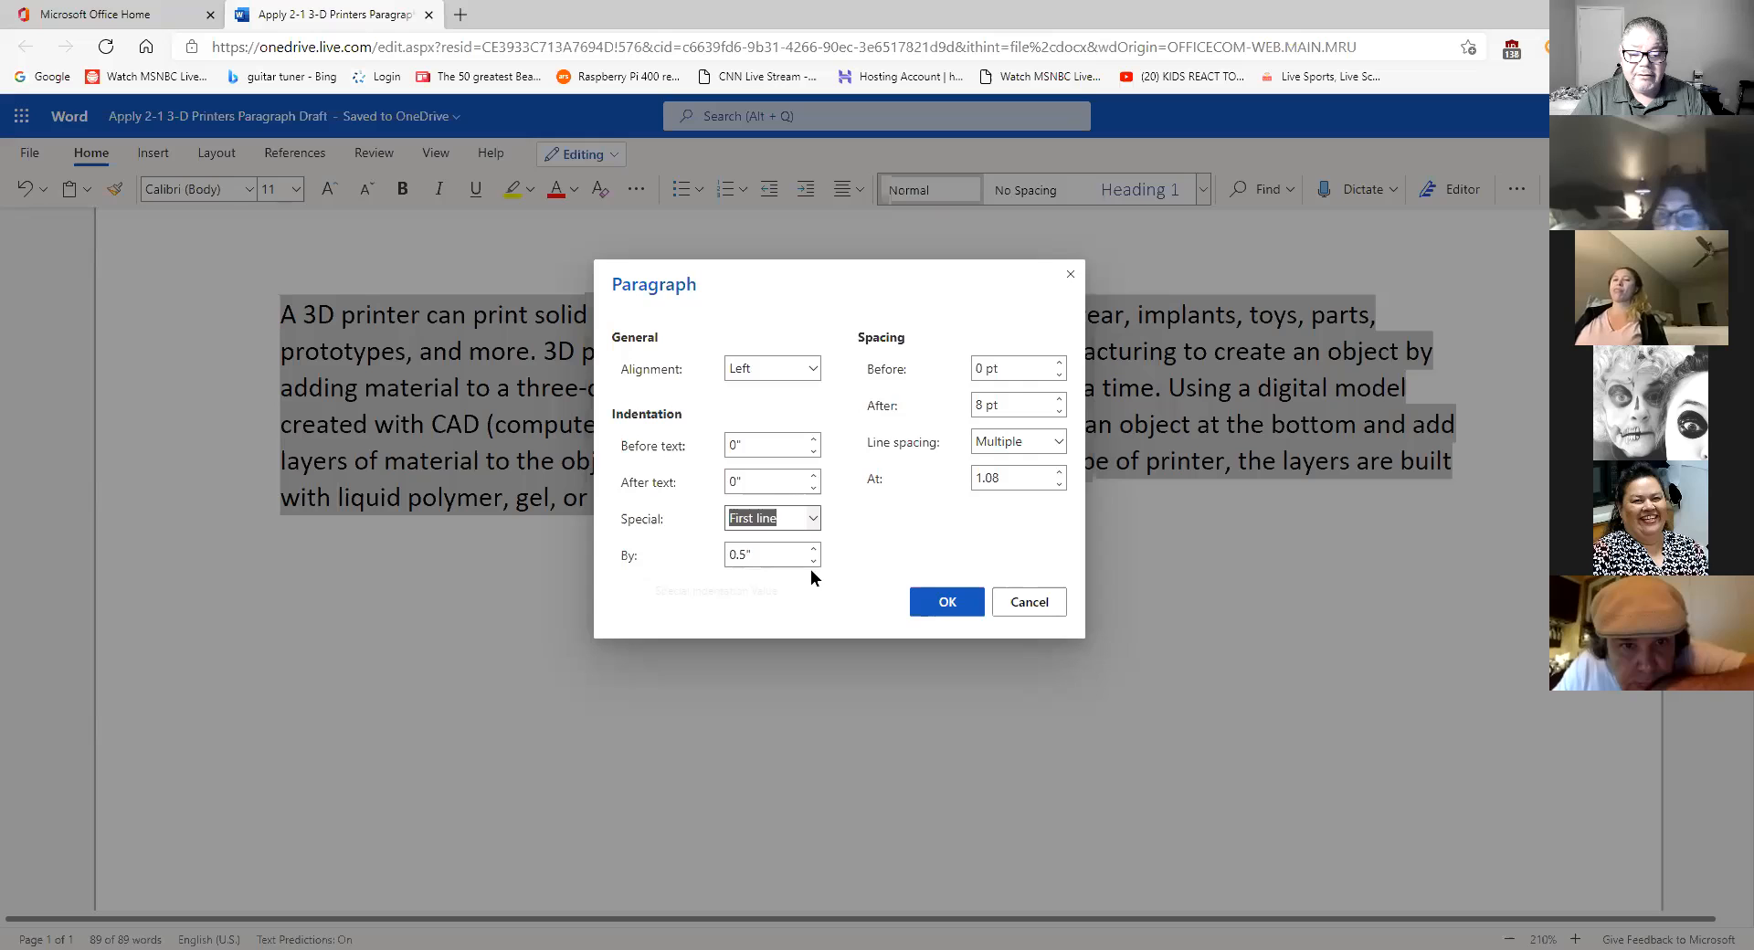
pyautogui.click(947, 603)
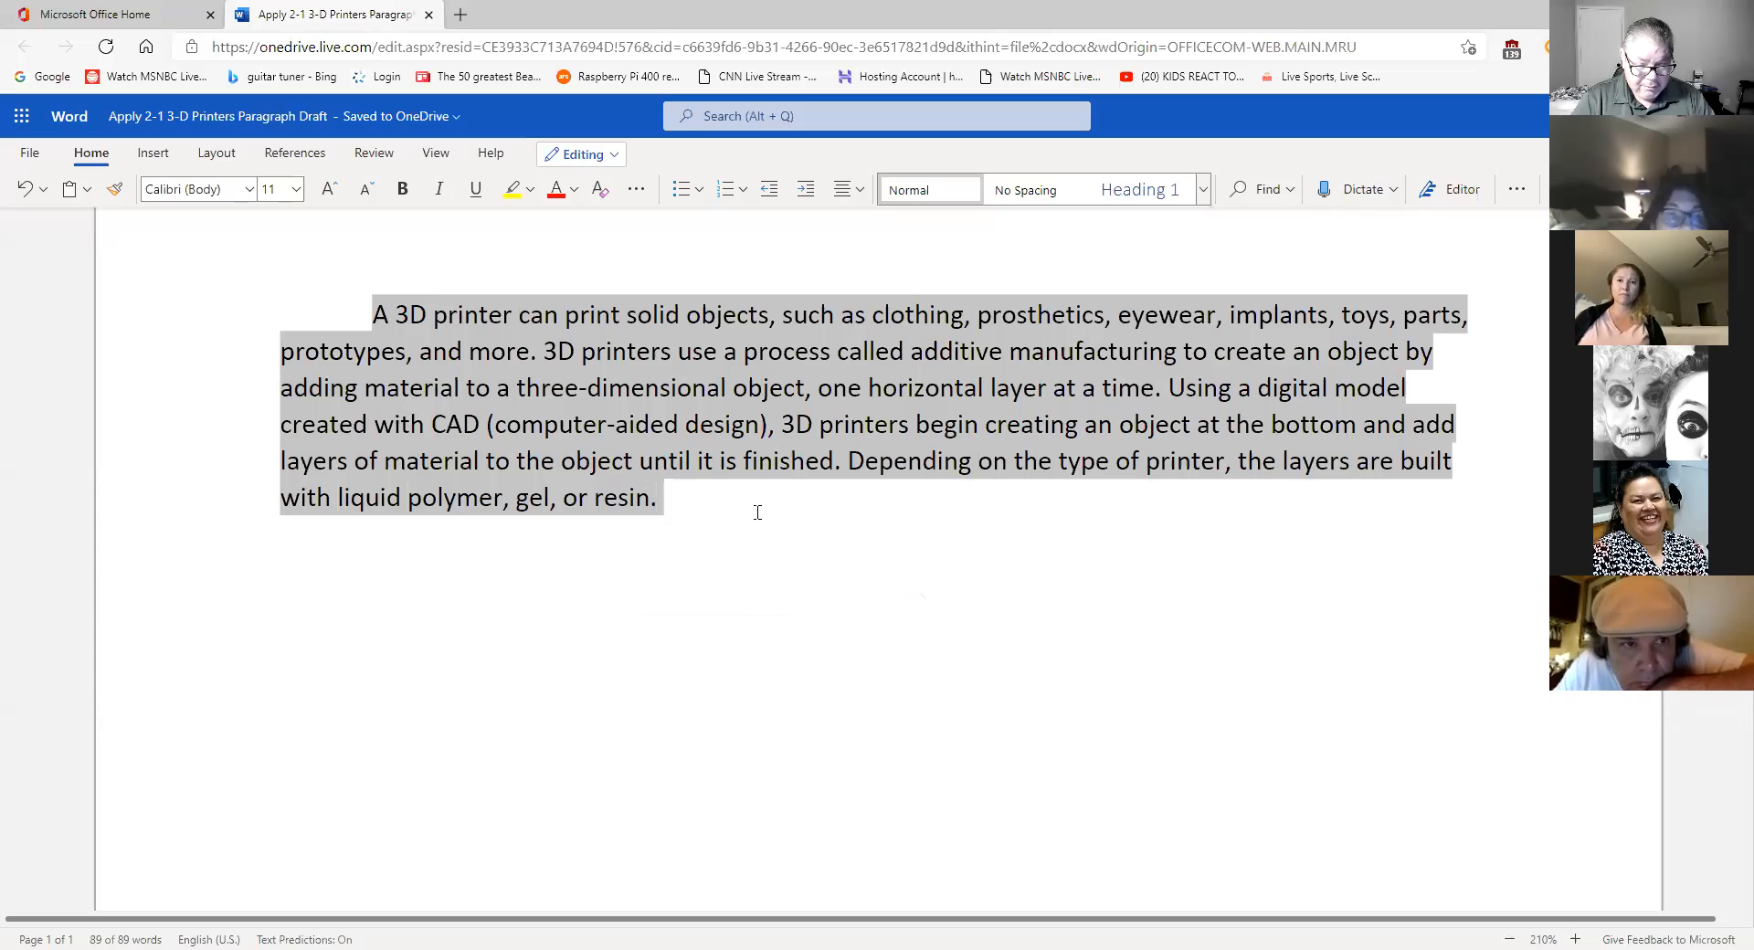
# - Set the paragraph's line spacing to Double in the Paragraph dialog, then deselect the text
pyautogui.click(1513, 191)
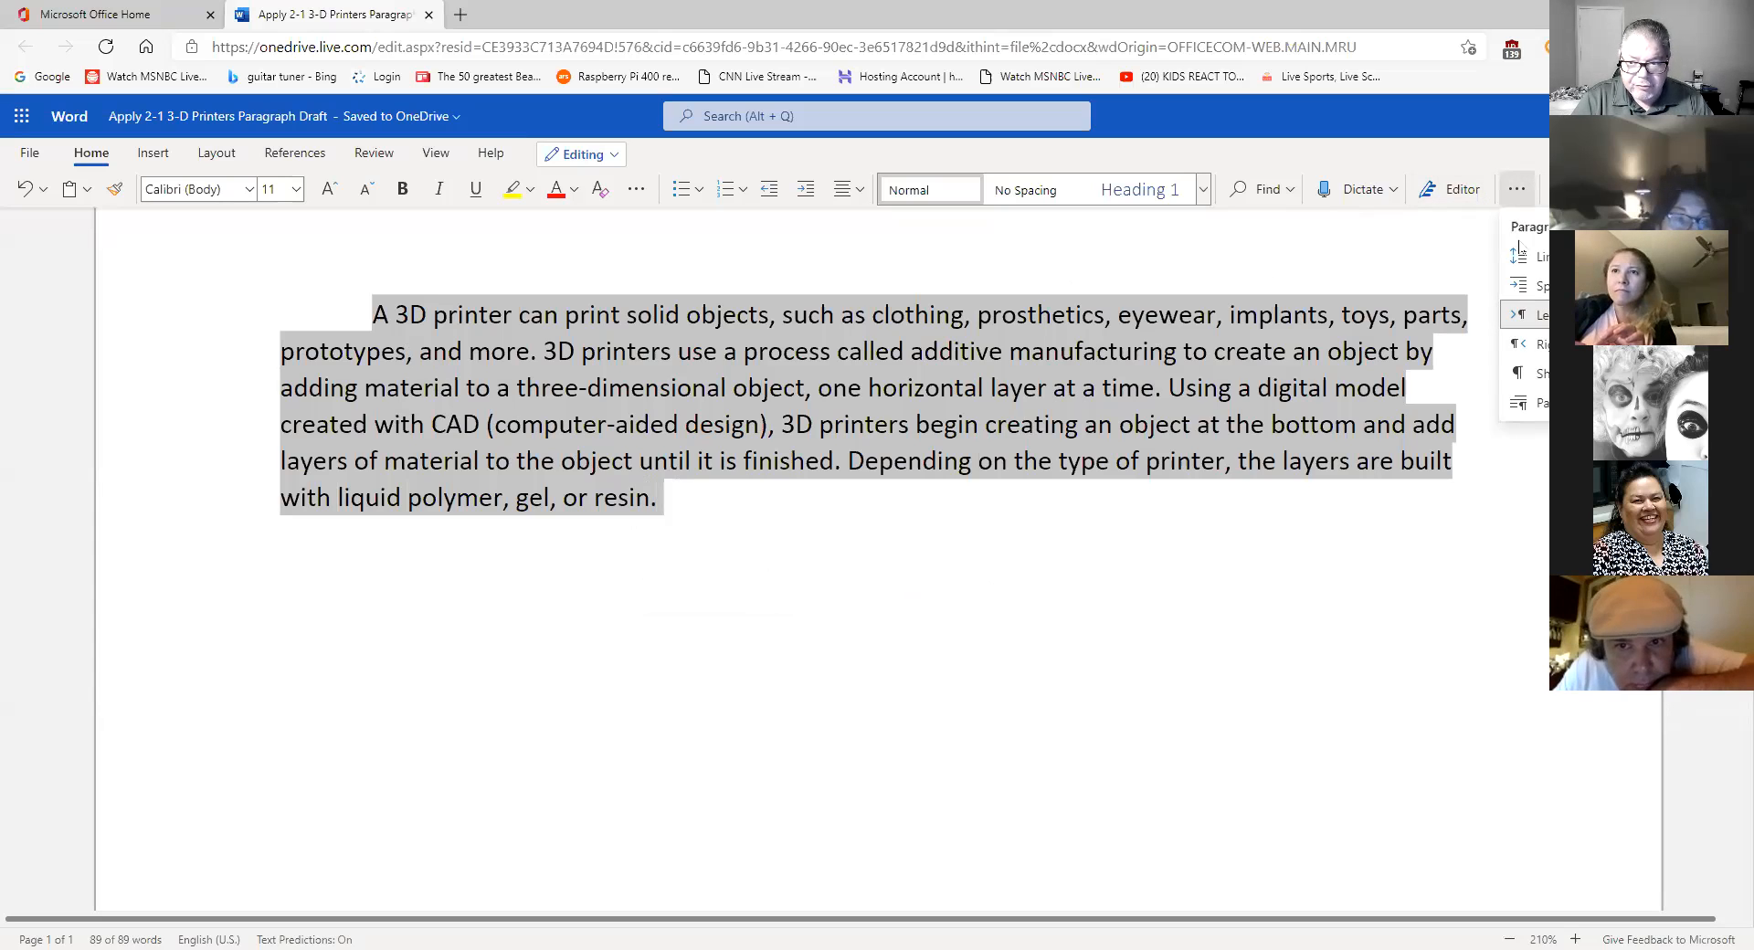
pyautogui.click(1536, 408)
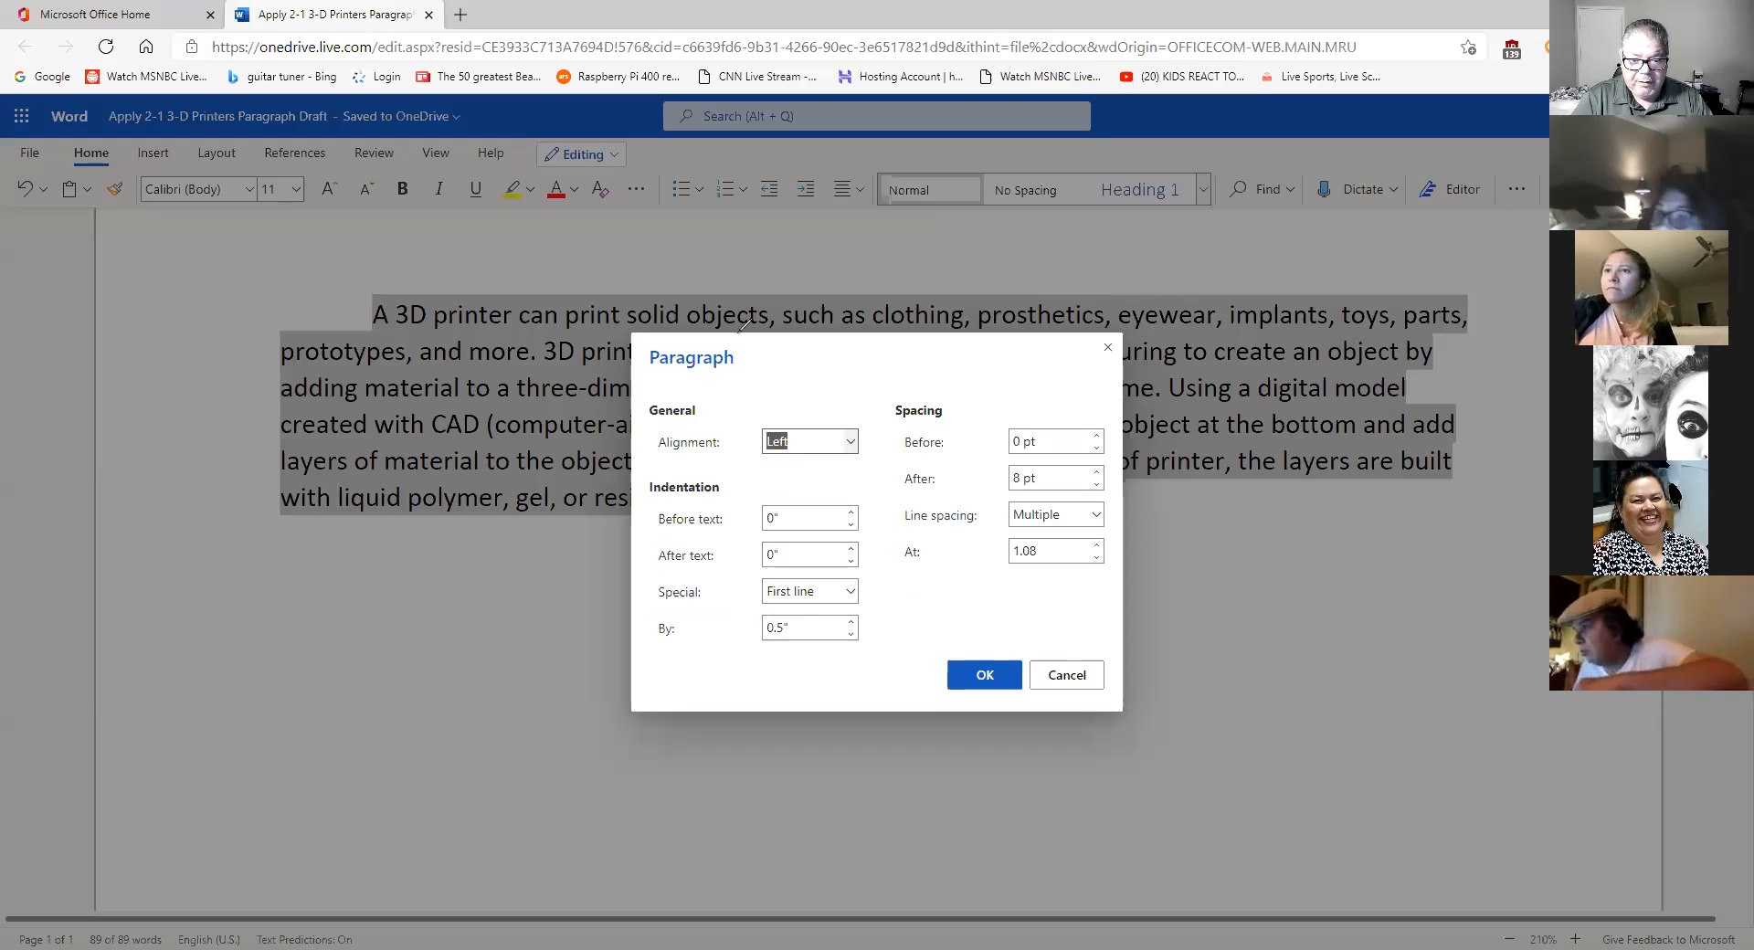
pyautogui.moveTo(861, 577)
pyautogui.mouseDown()
pyautogui.moveTo(727, 573)
pyautogui.moveTo(831, 667)
pyautogui.moveTo(868, 573)
pyautogui.mouseUp()
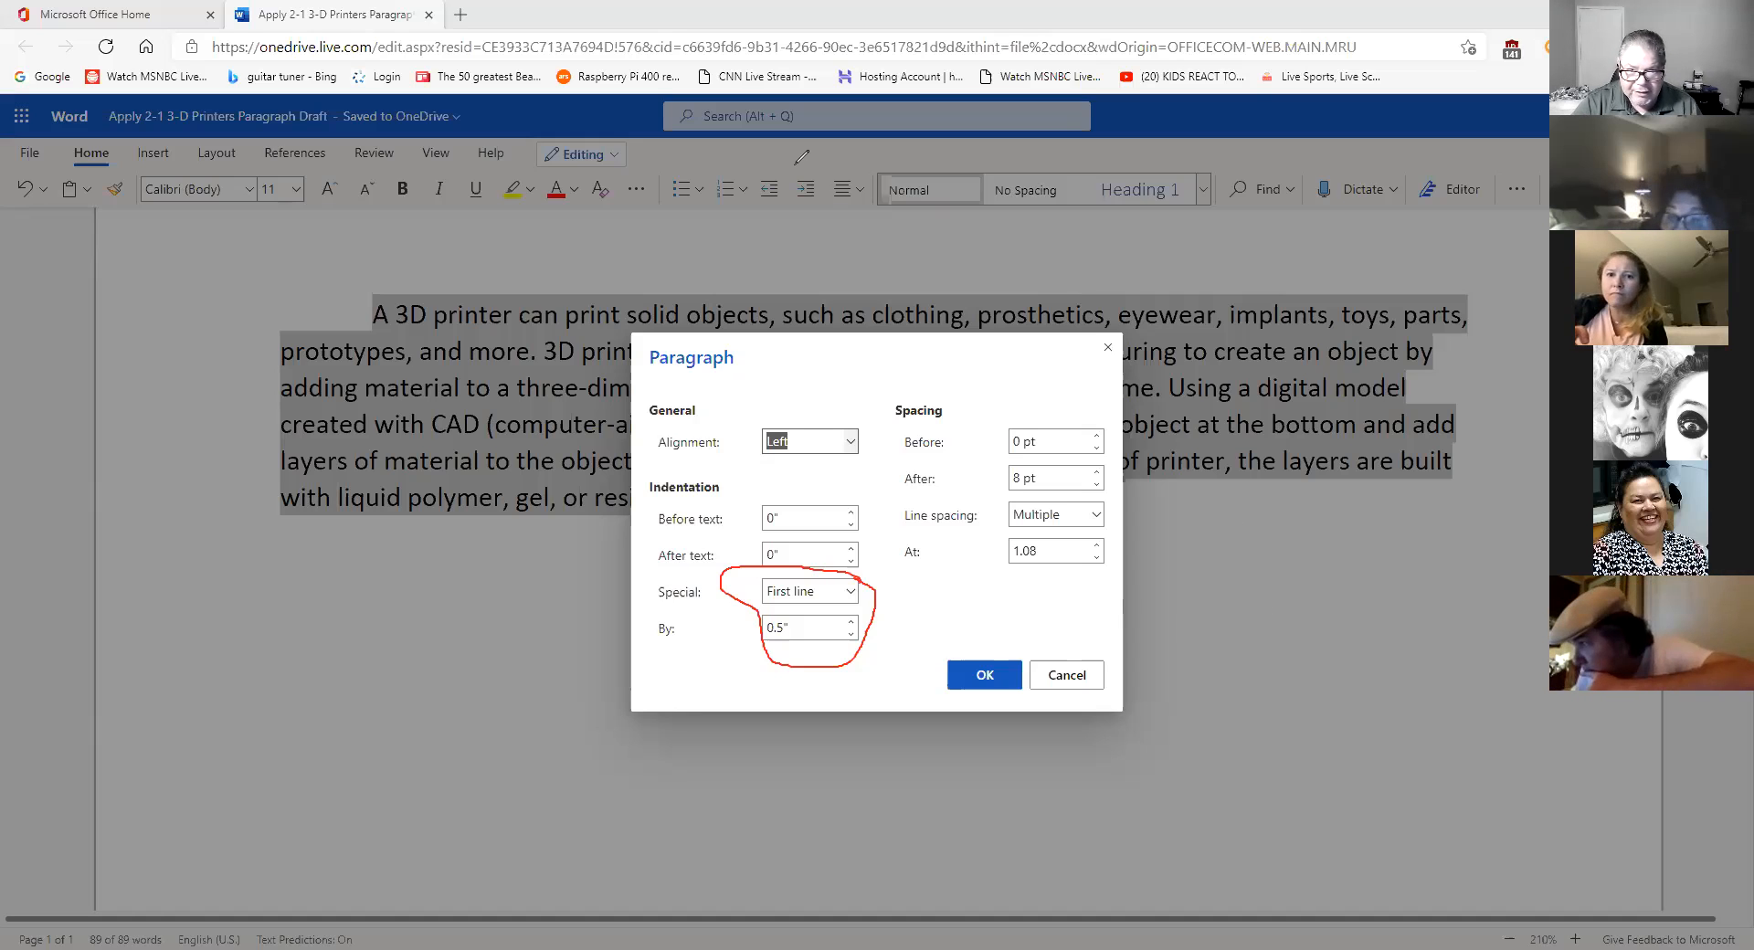
pyautogui.click(1094, 516)
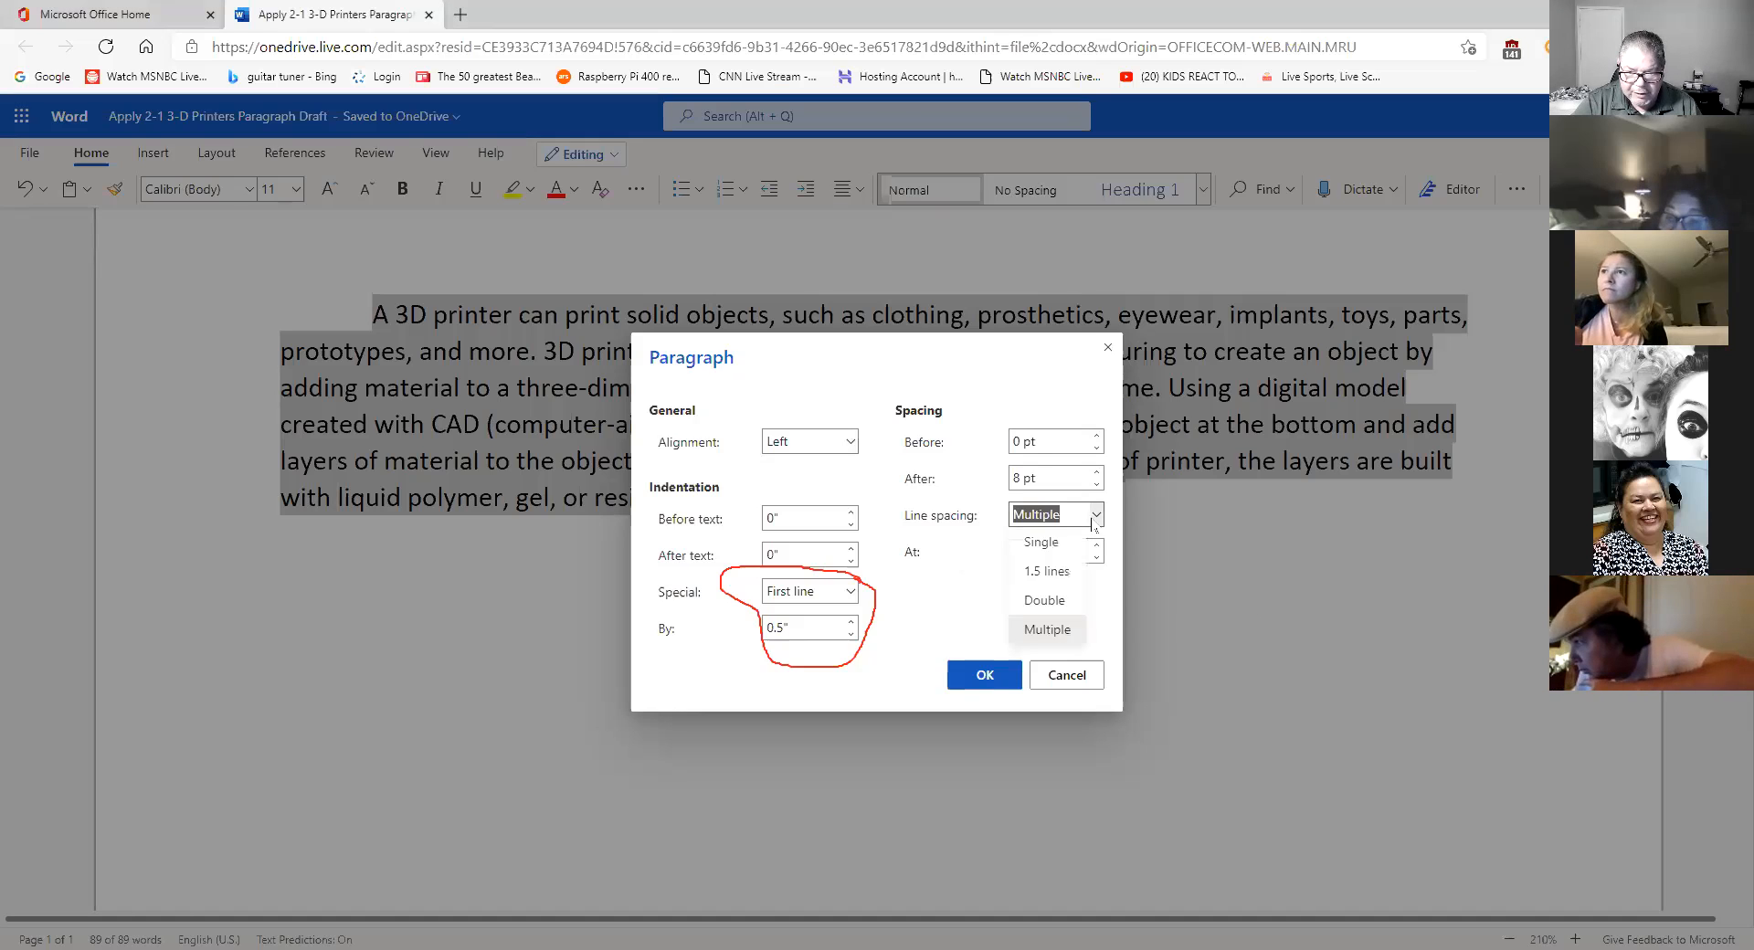
pyautogui.click(1064, 601)
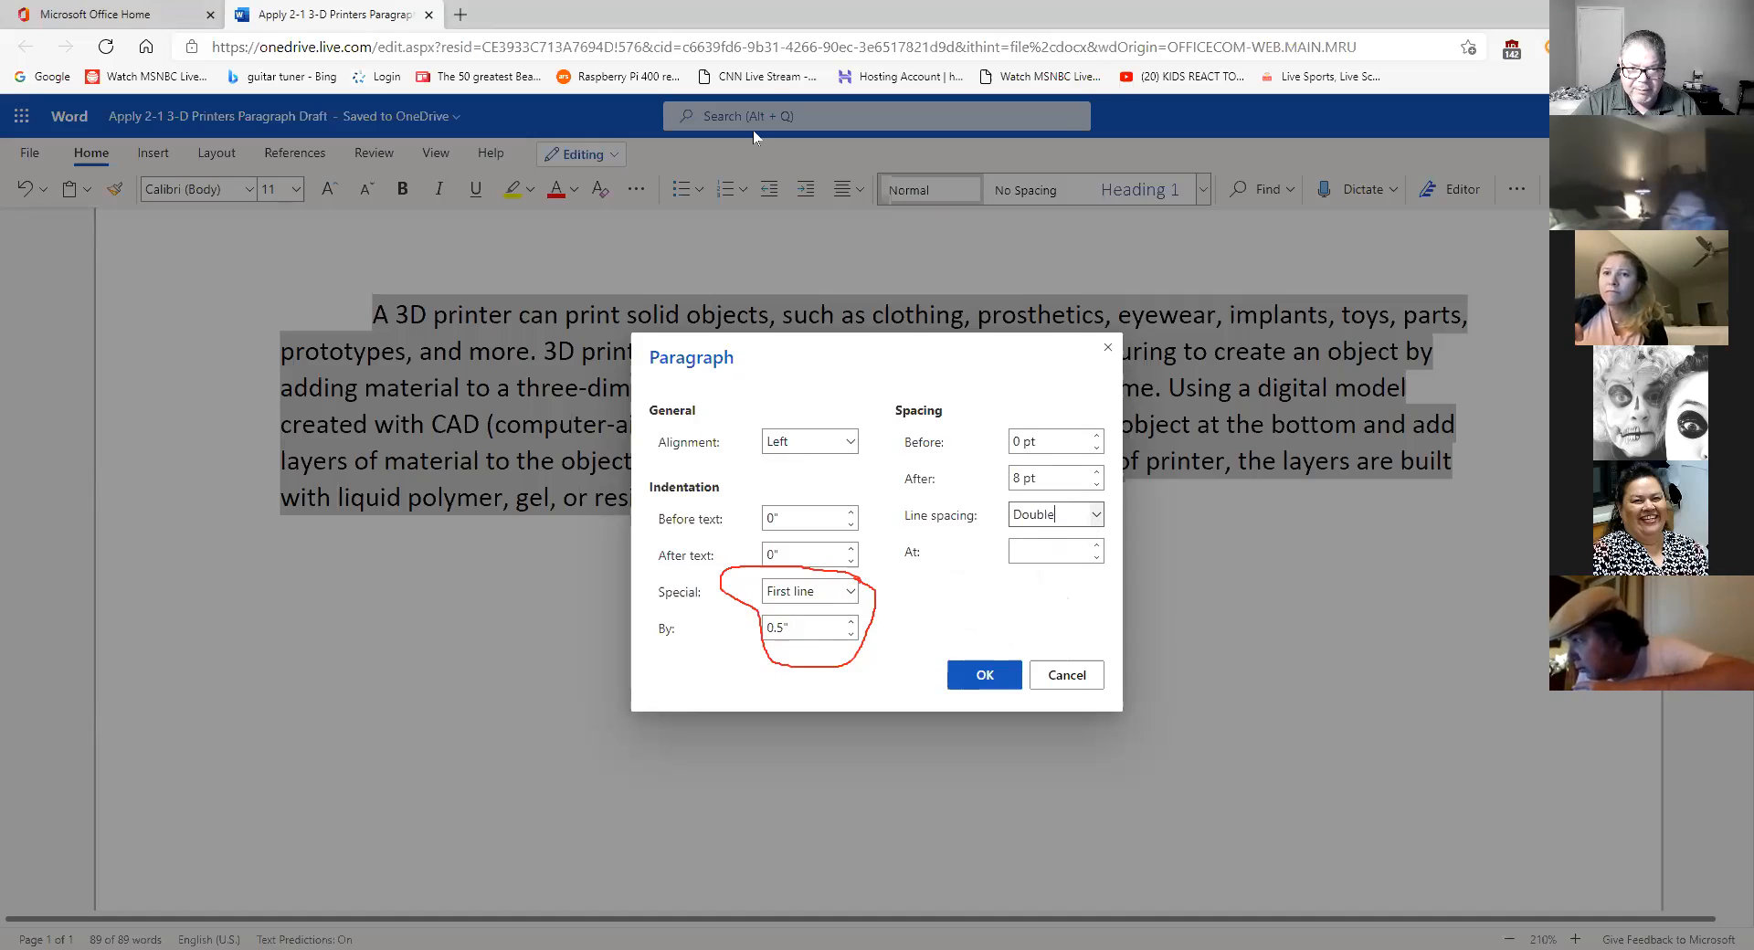
pyautogui.moveTo(1087, 494)
pyautogui.mouseDown()
pyautogui.moveTo(891, 507)
pyautogui.moveTo(968, 541)
pyautogui.moveTo(1074, 544)
pyautogui.moveTo(1095, 494)
pyautogui.mouseUp()
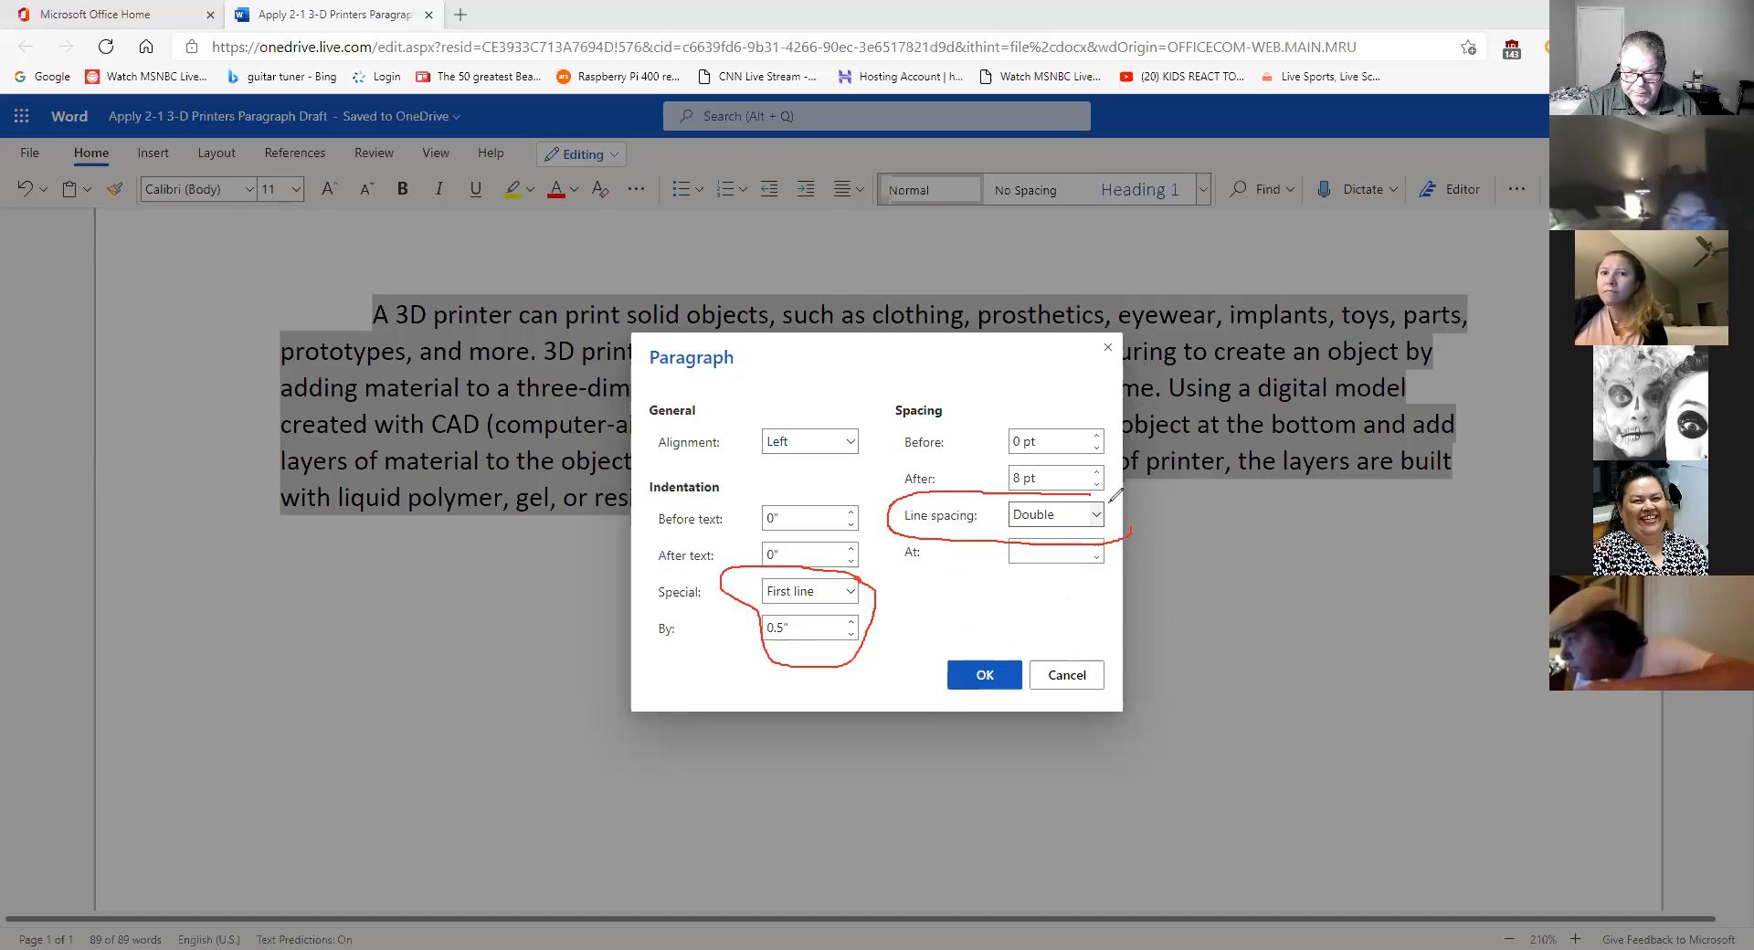
pyautogui.moveTo(925, 637)
pyautogui.mouseDown()
pyautogui.moveTo(985, 701)
pyautogui.moveTo(1015, 630)
pyautogui.moveTo(991, 611)
pyautogui.mouseUp()
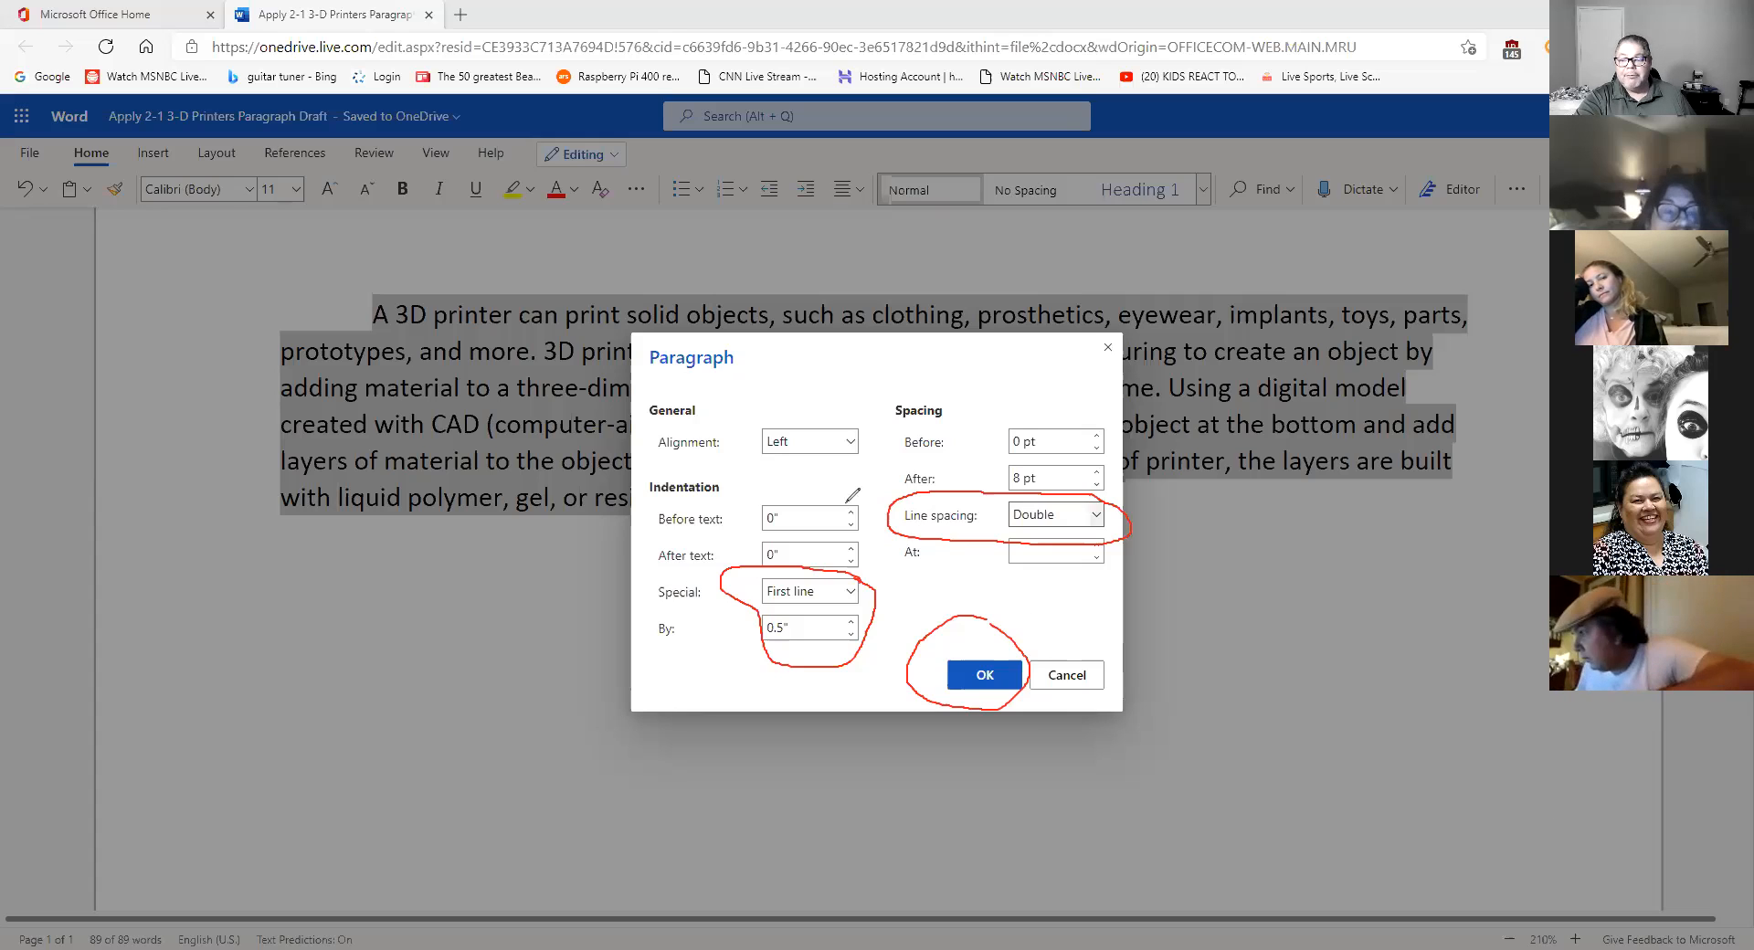
pyautogui.click(992, 676)
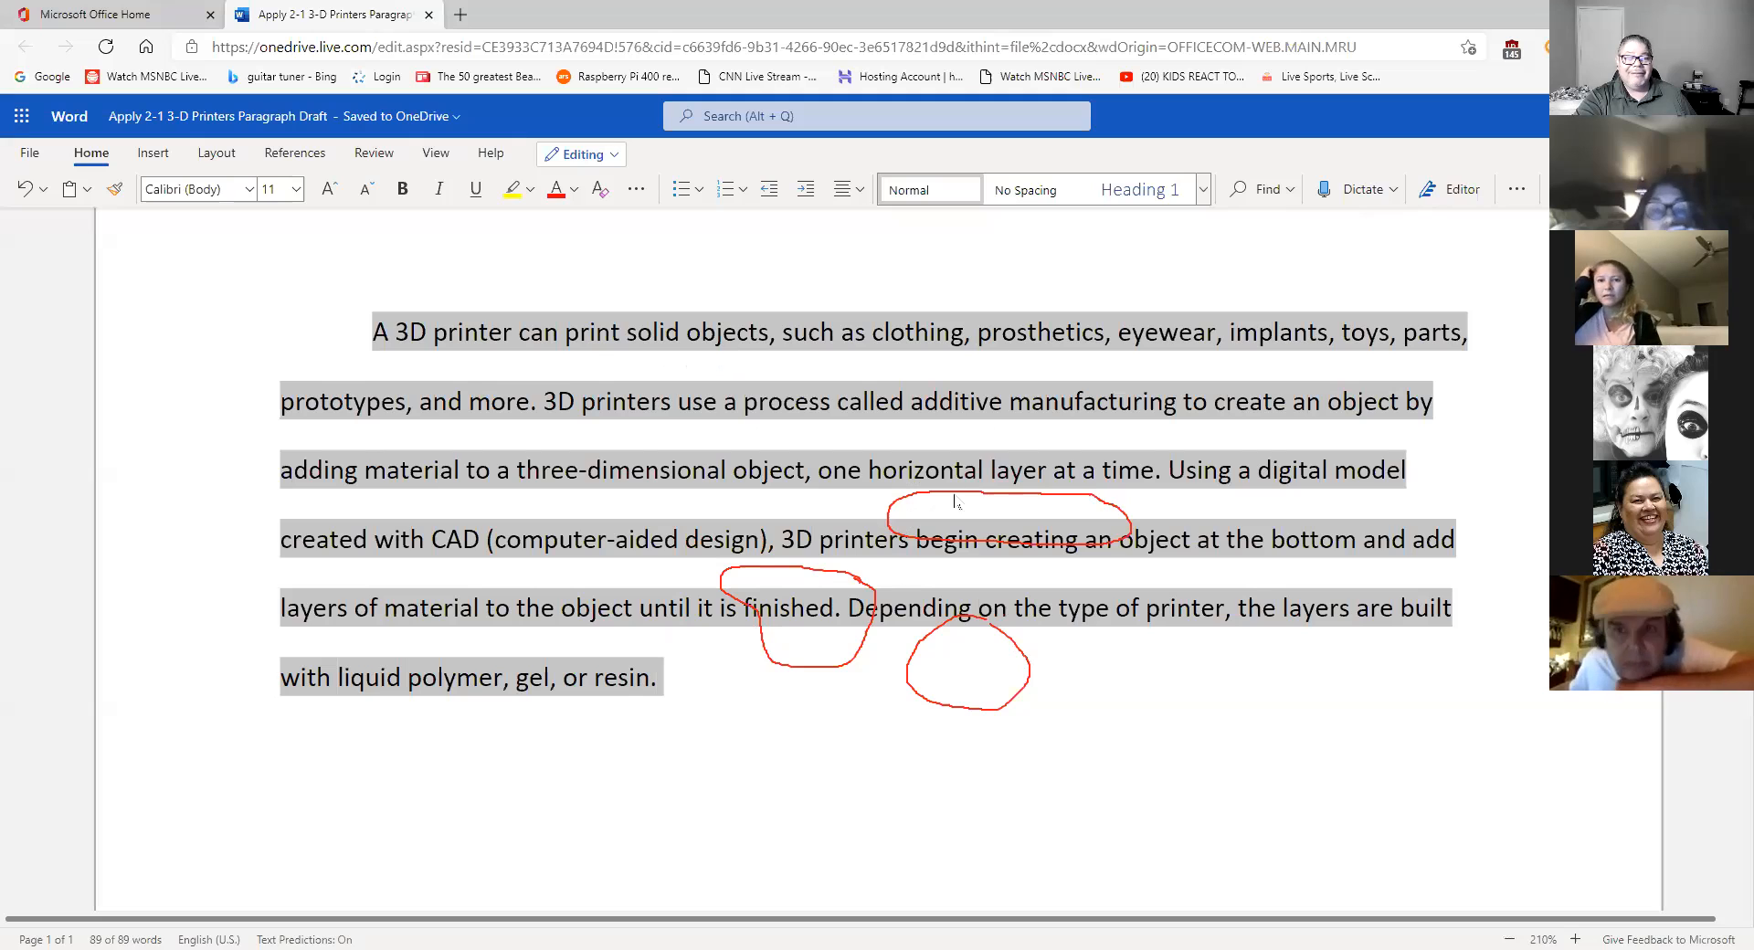
pyautogui.click(1148, 402)
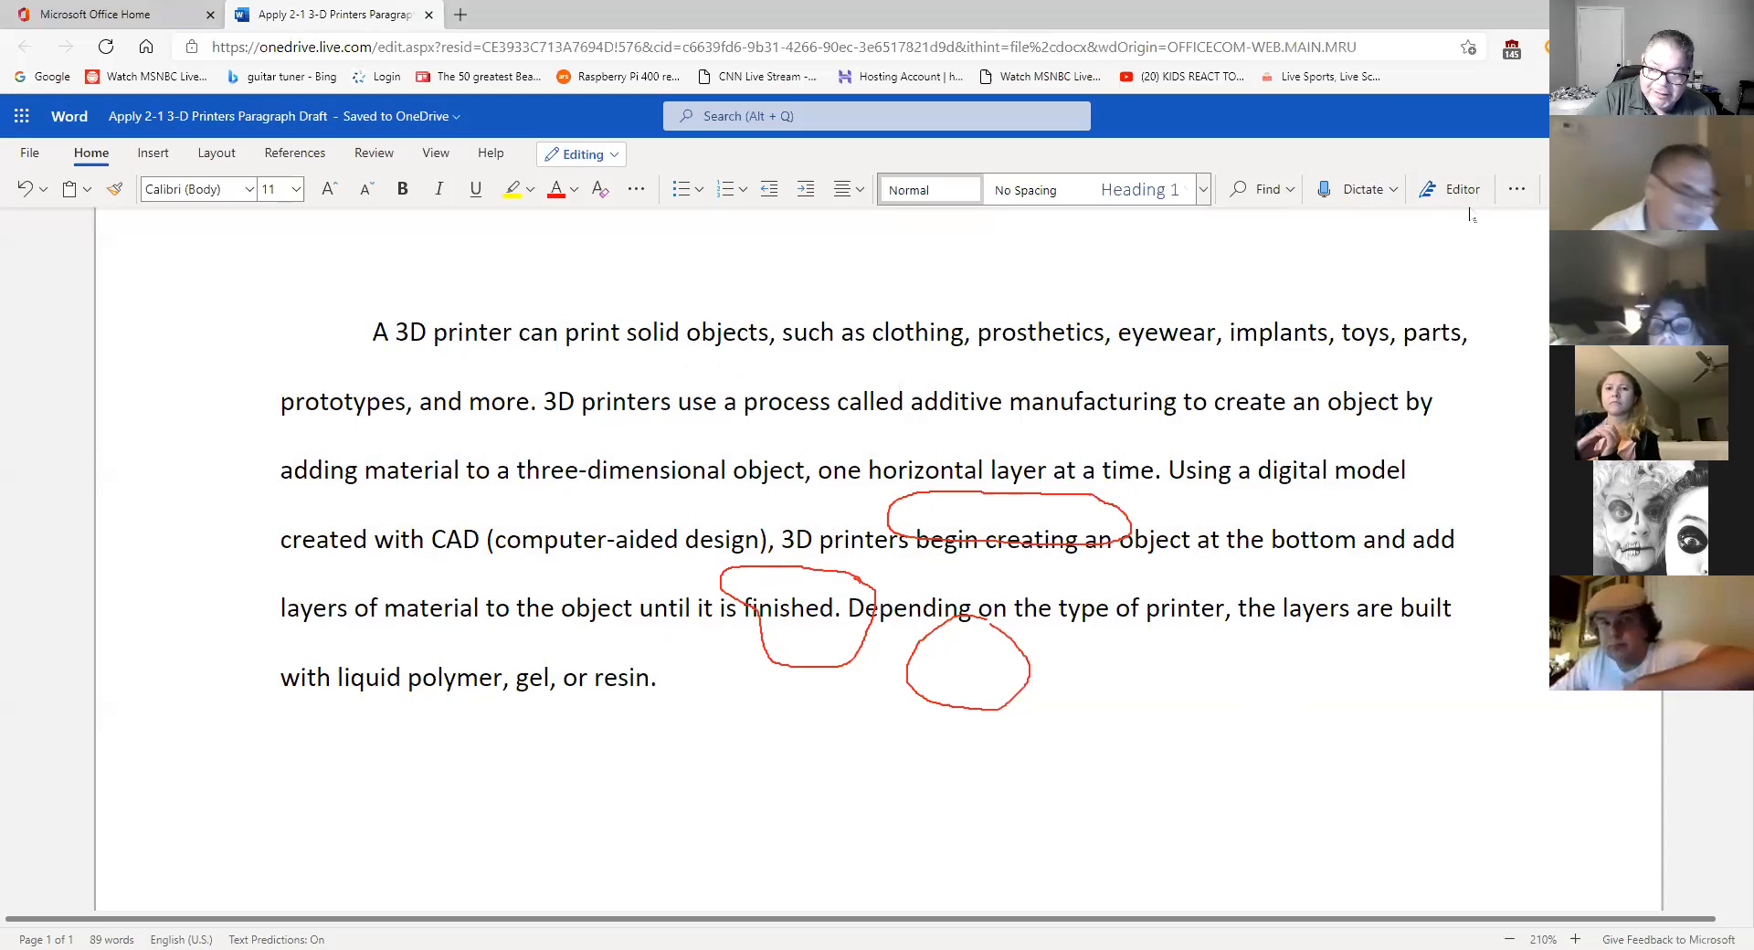
# - Turn on formatting marks with Show/Hide ¶ and place the cursor after 'resin.'
pyautogui.click(1516, 189)
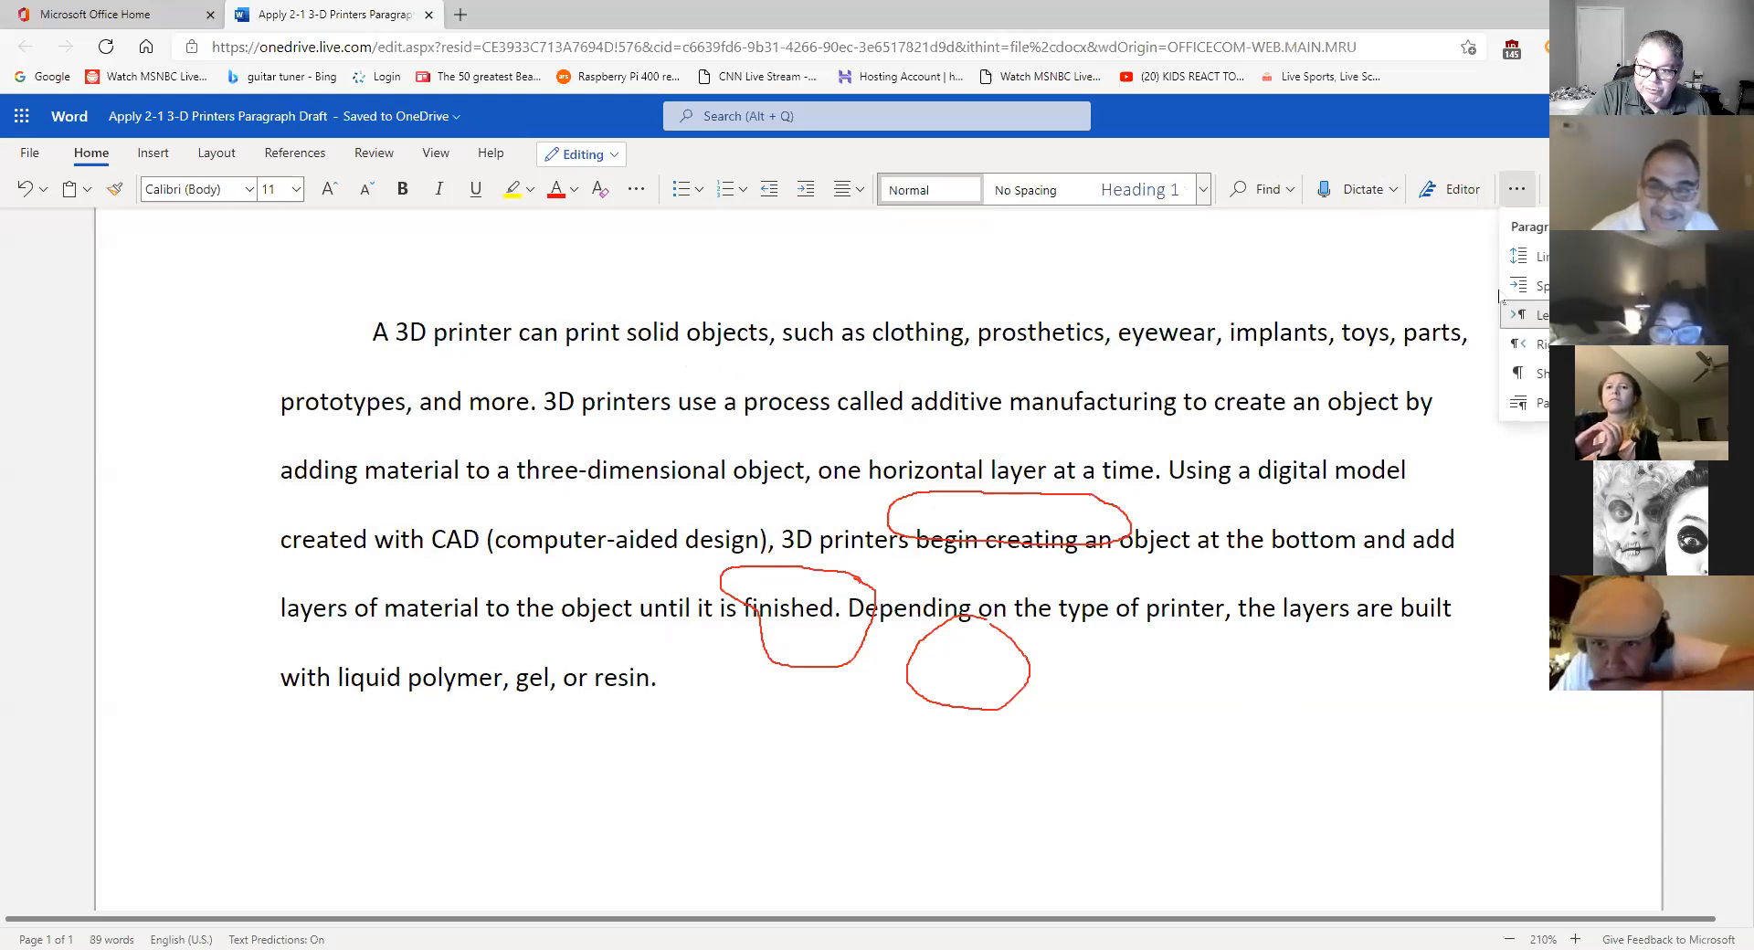
pyautogui.click(1521, 375)
pyautogui.click(1519, 192)
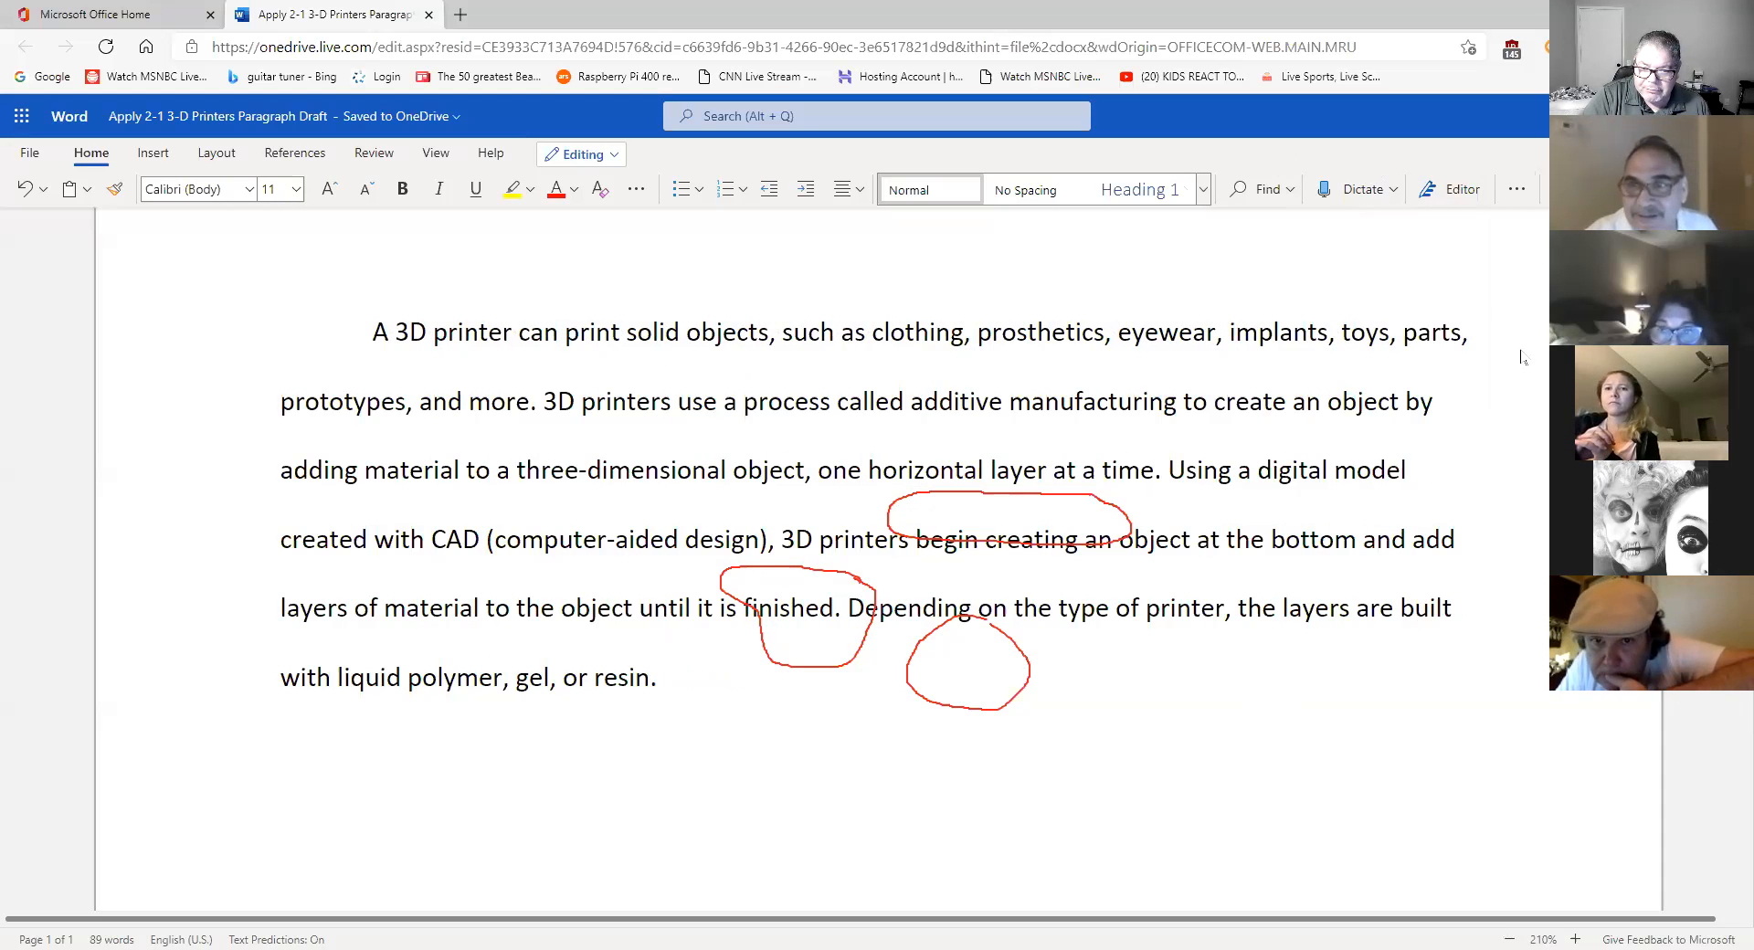
pyautogui.click(1516, 190)
pyautogui.click(1531, 373)
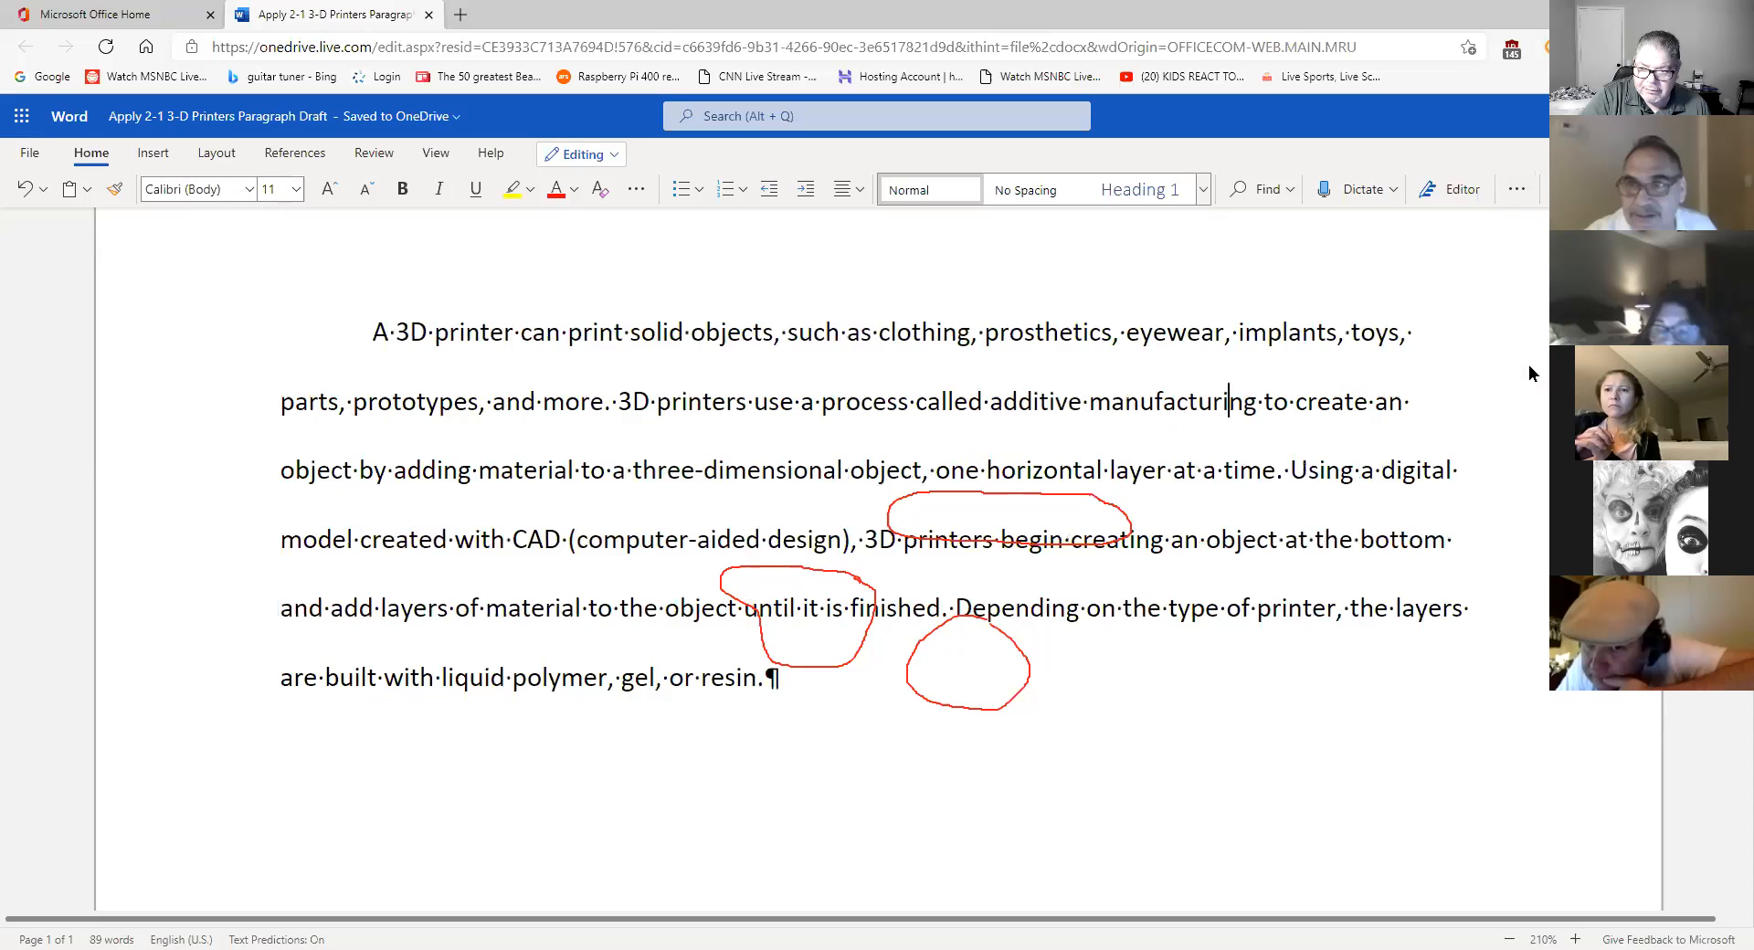
pyautogui.click(783, 681)
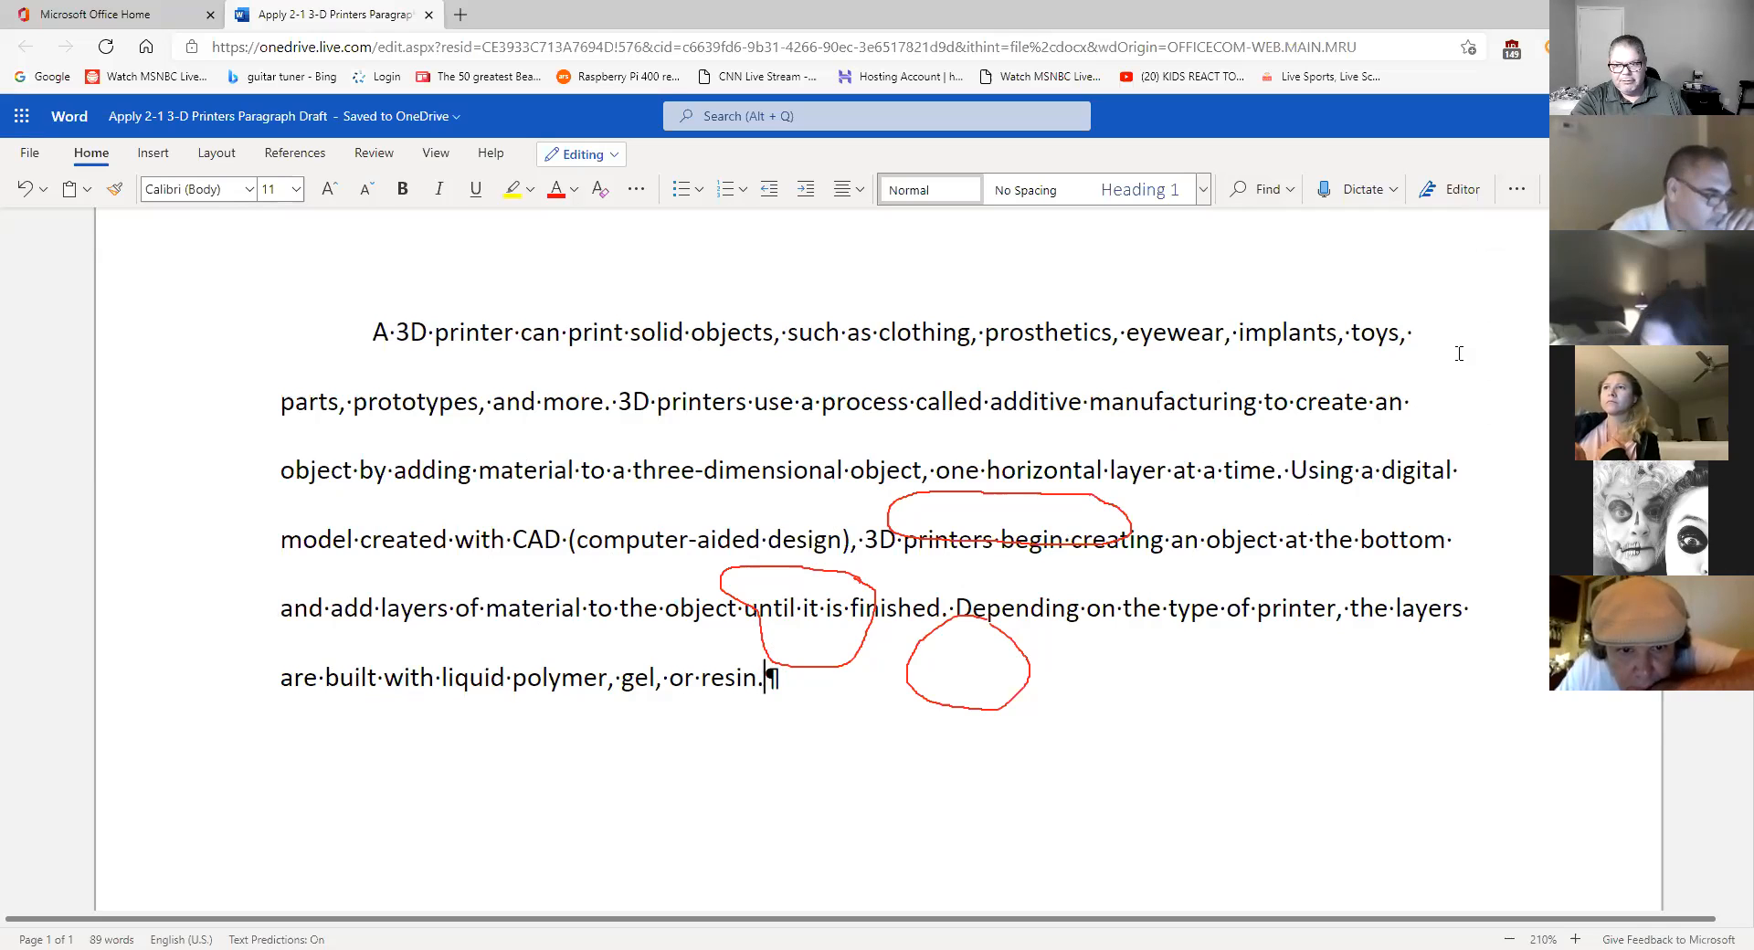
# - Hide, reshow and hide the formatting marks again, leaving the More Options menu open
pyautogui.click(1517, 189)
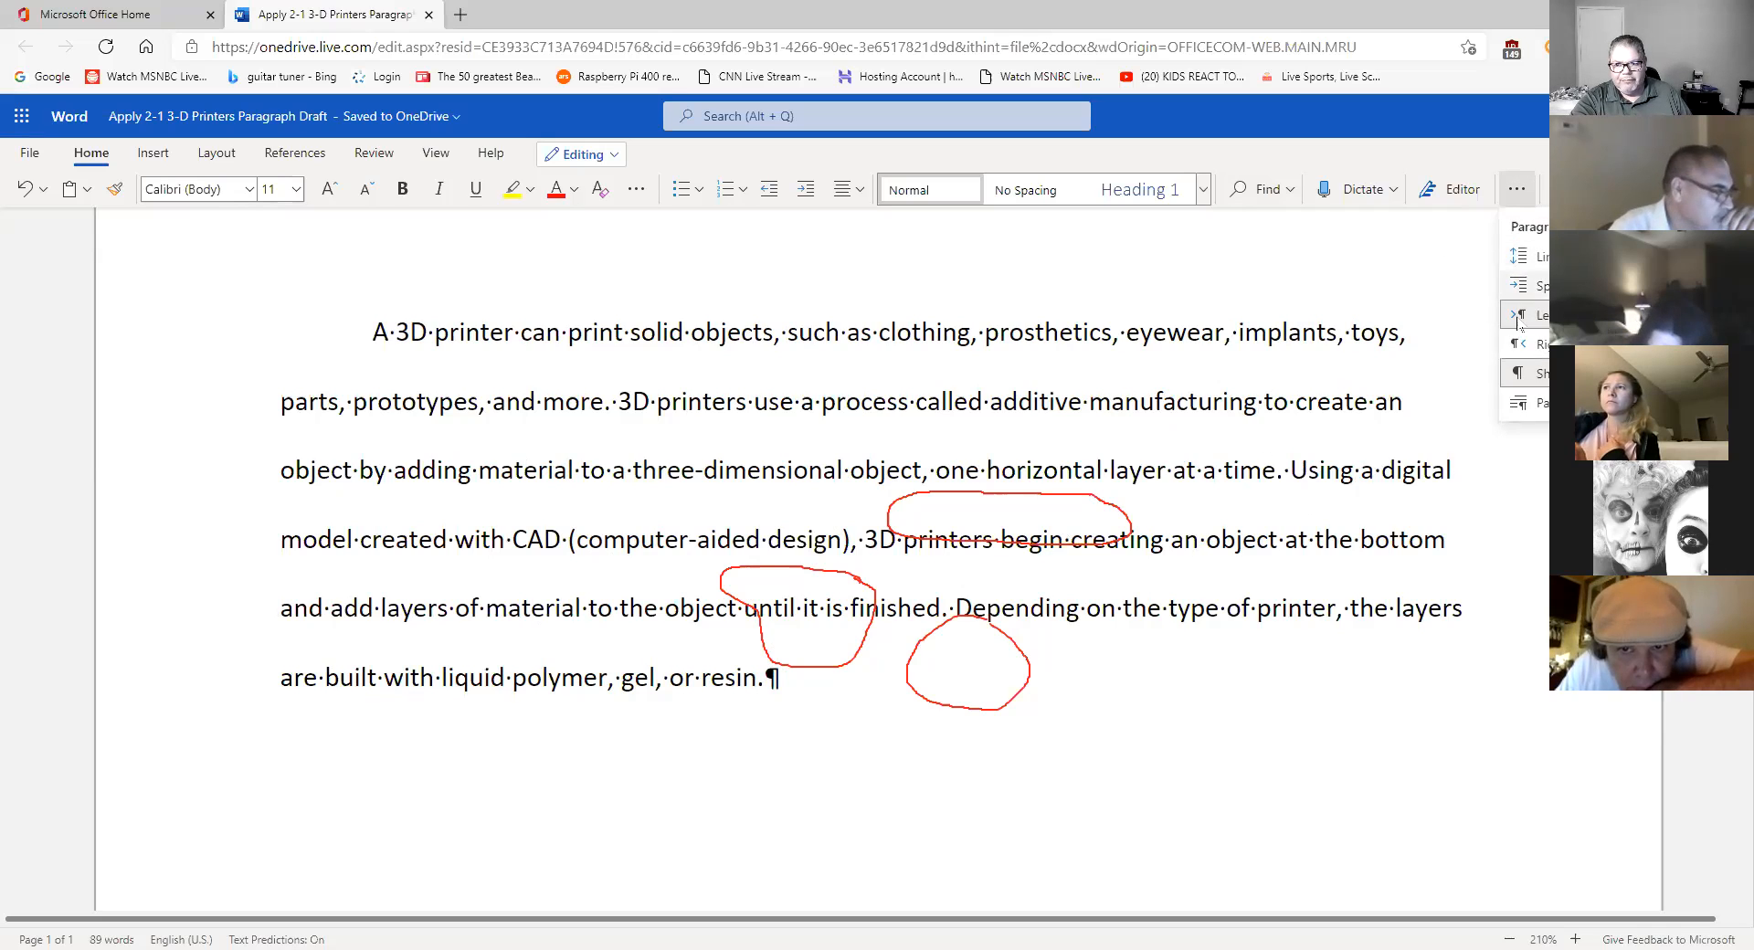
pyautogui.click(1541, 374)
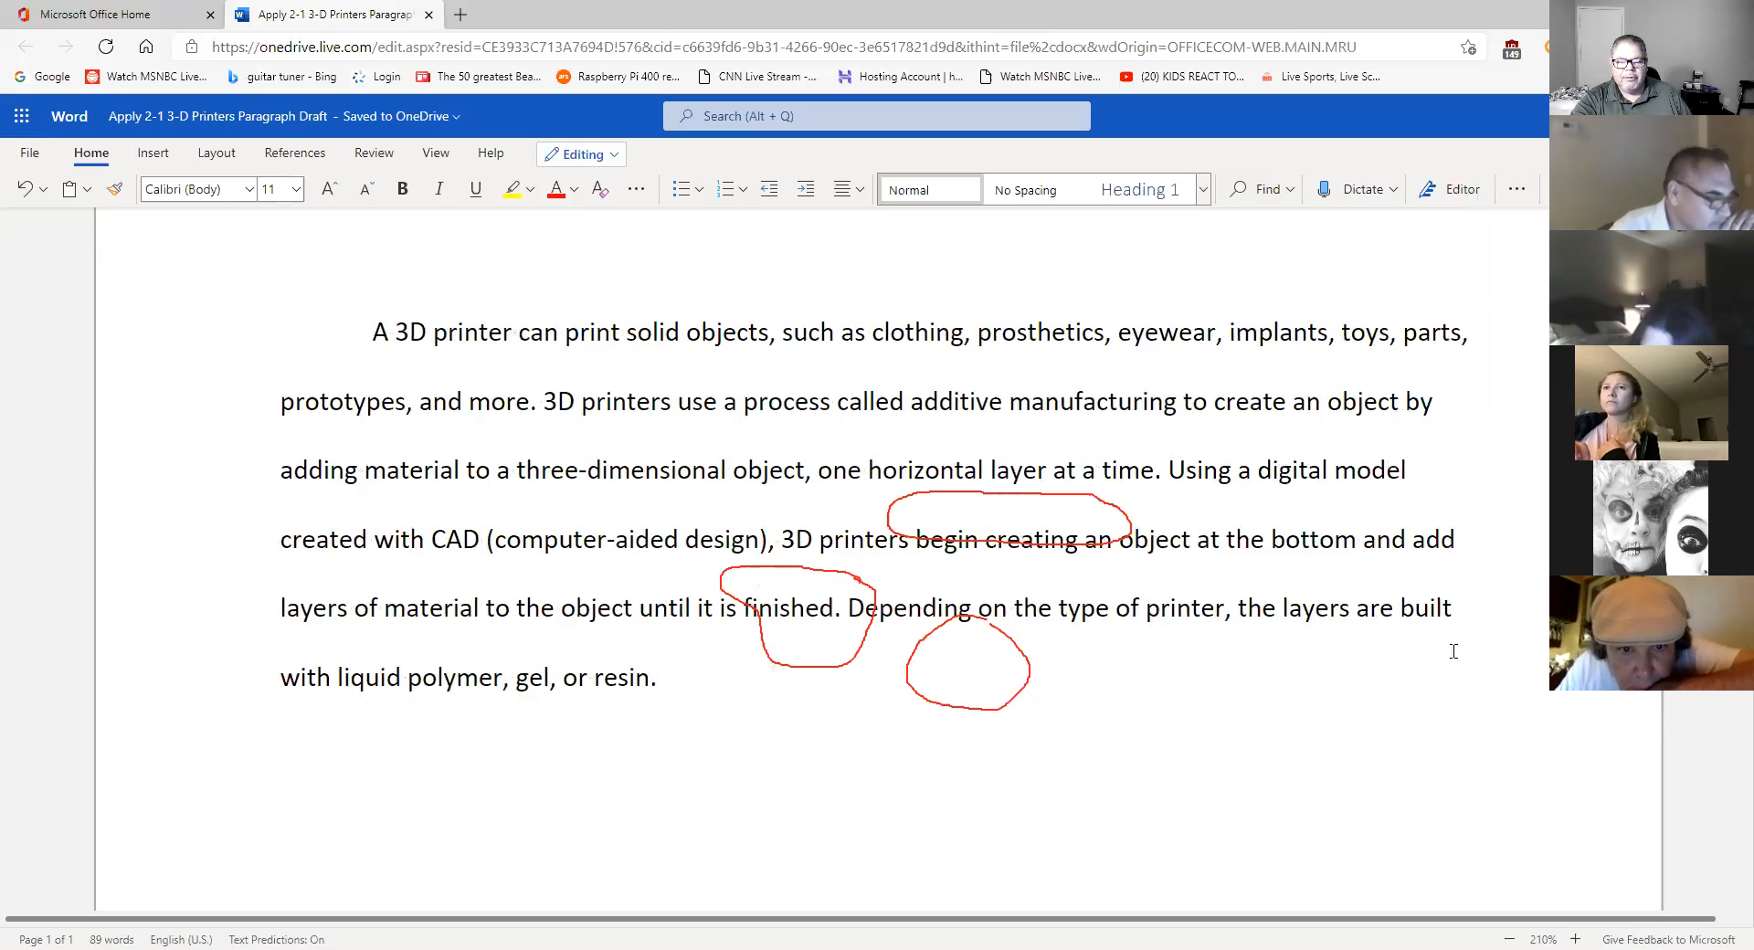
pyautogui.click(1517, 189)
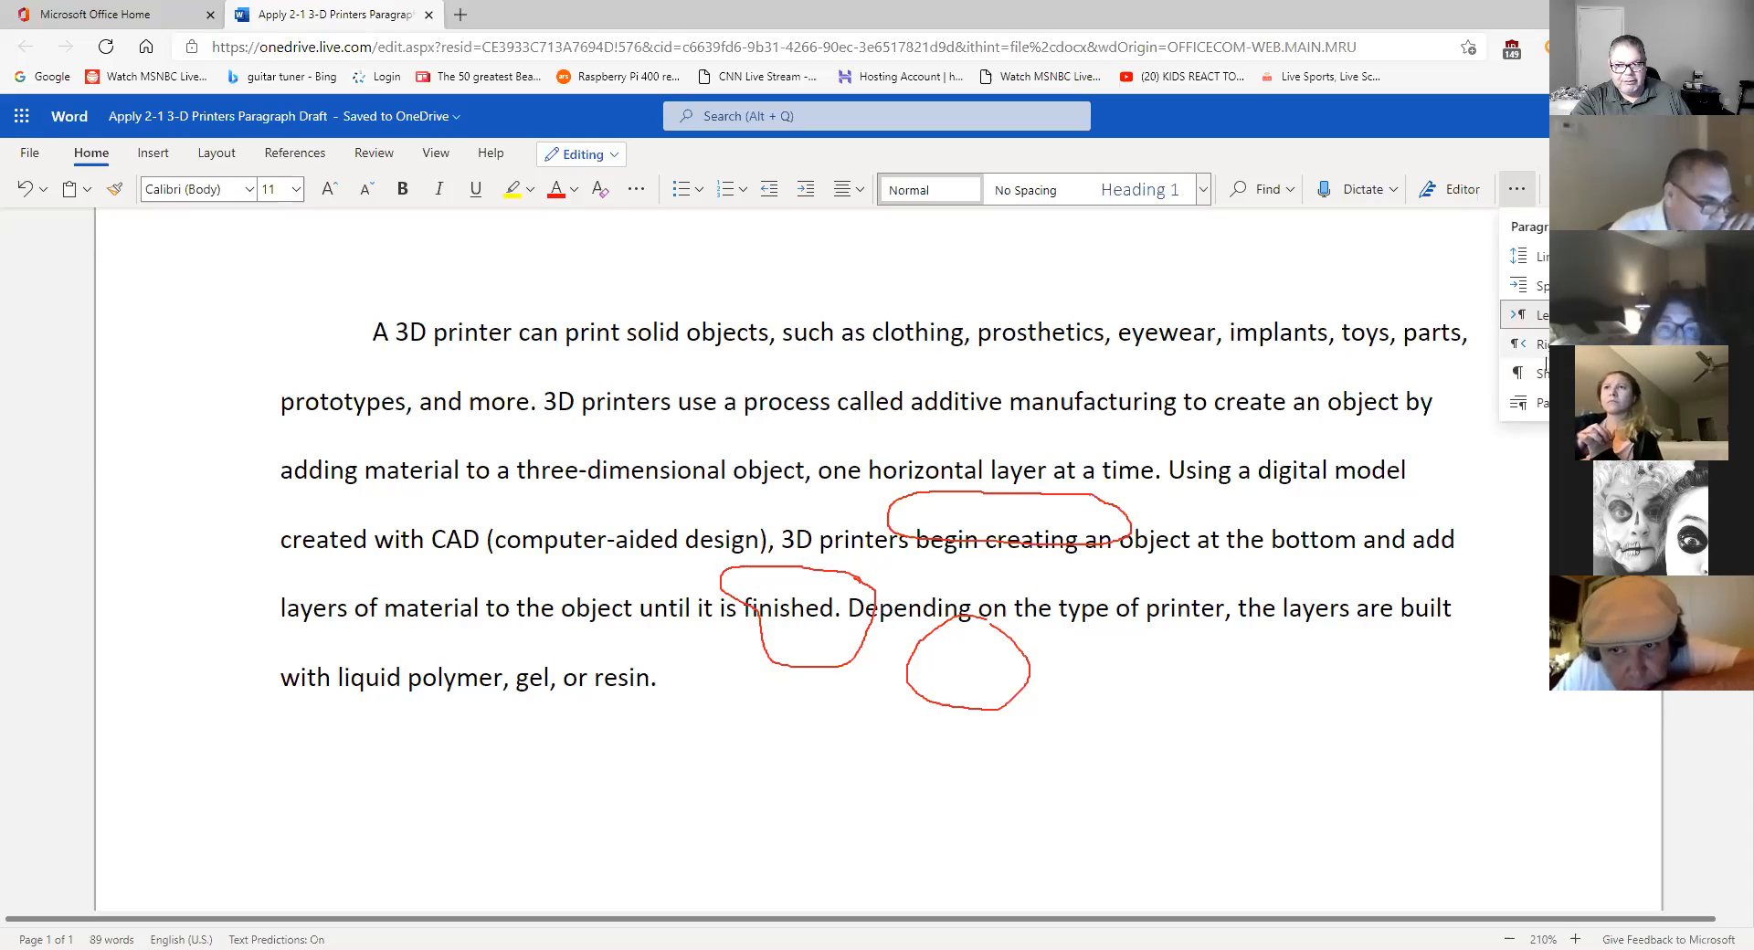
pyautogui.click(1537, 373)
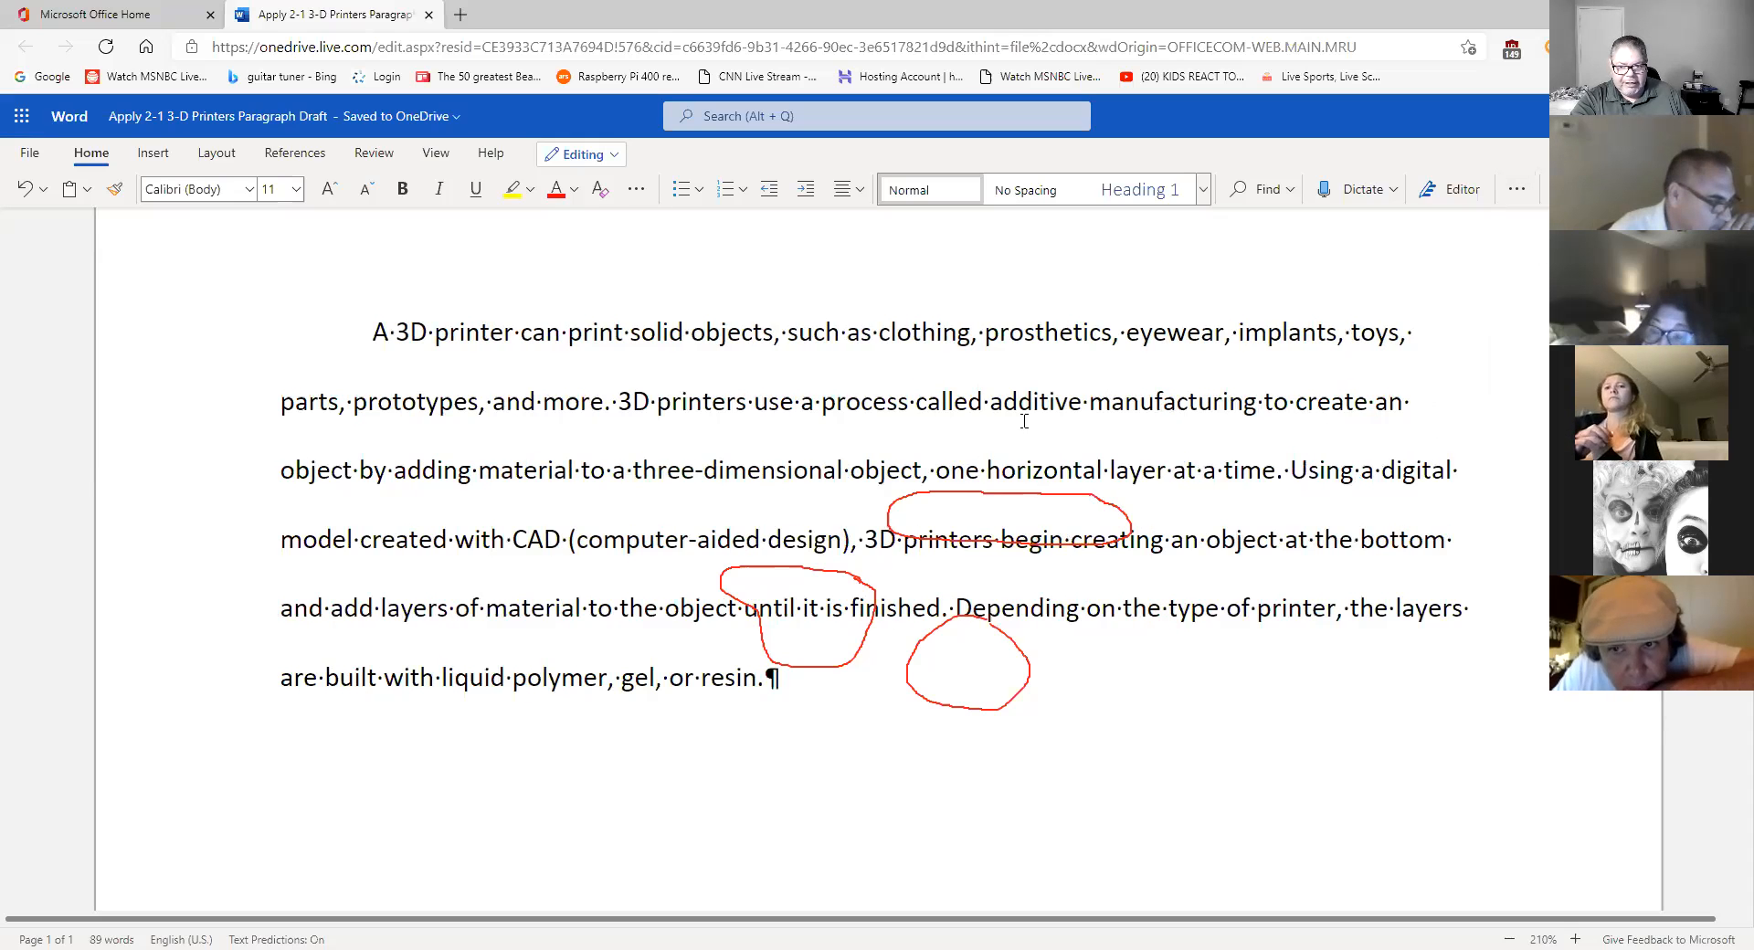
pyautogui.click(789, 691)
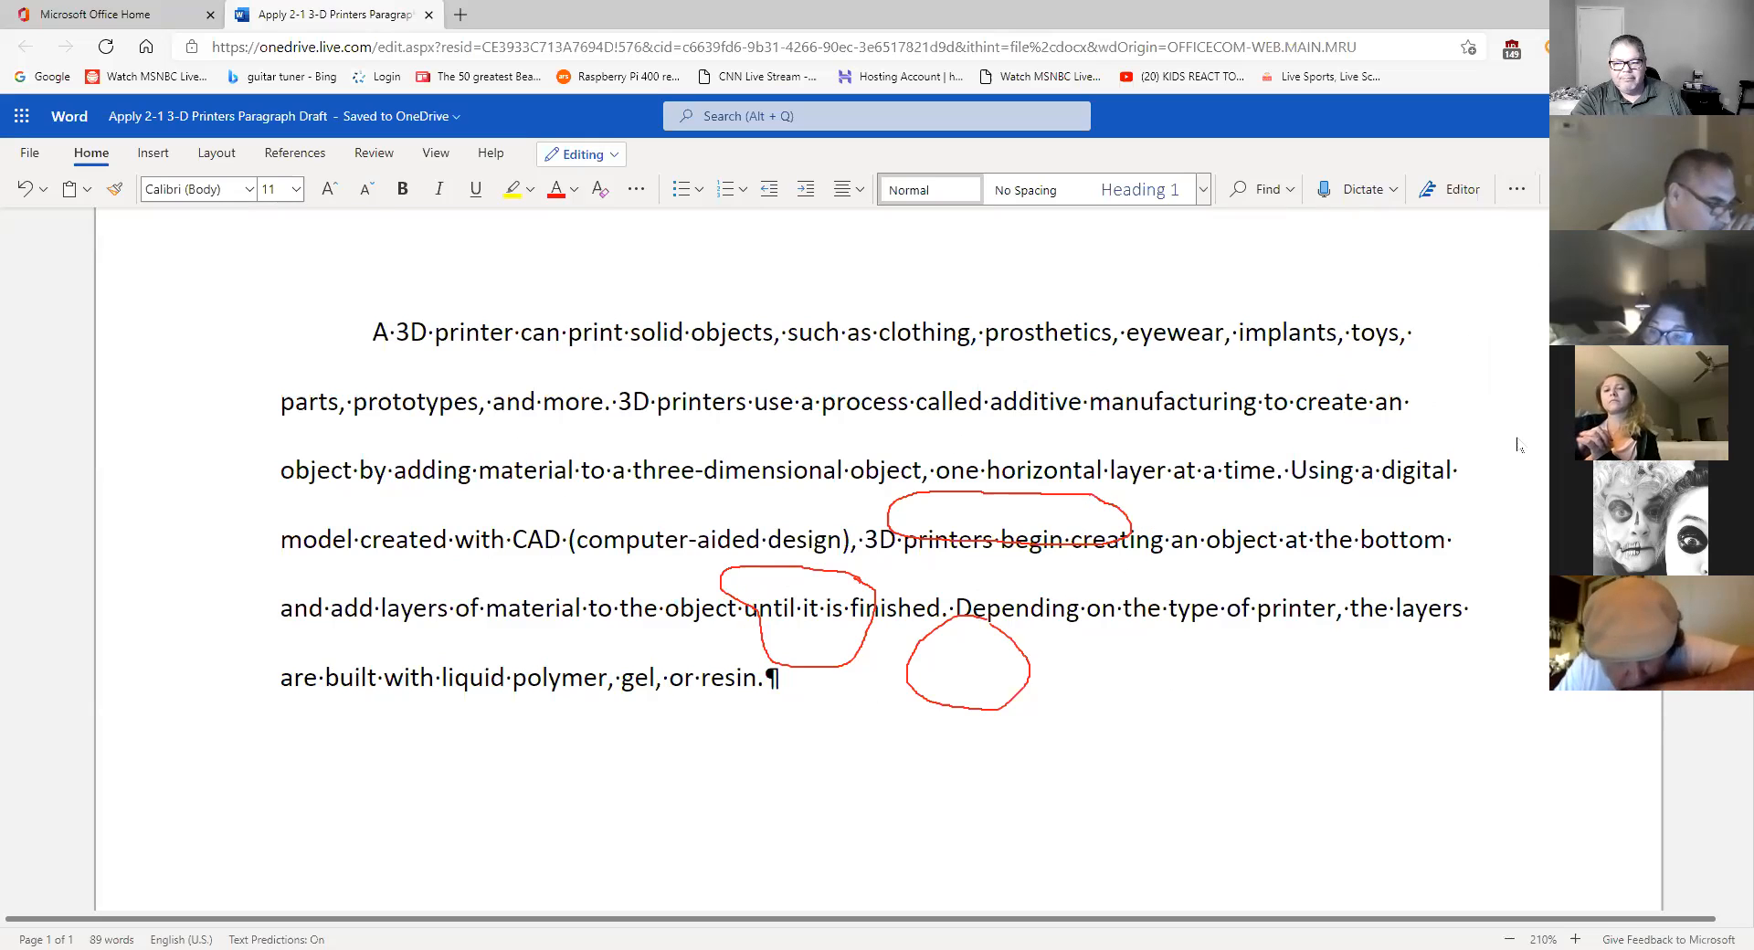
pyautogui.click(1518, 190)
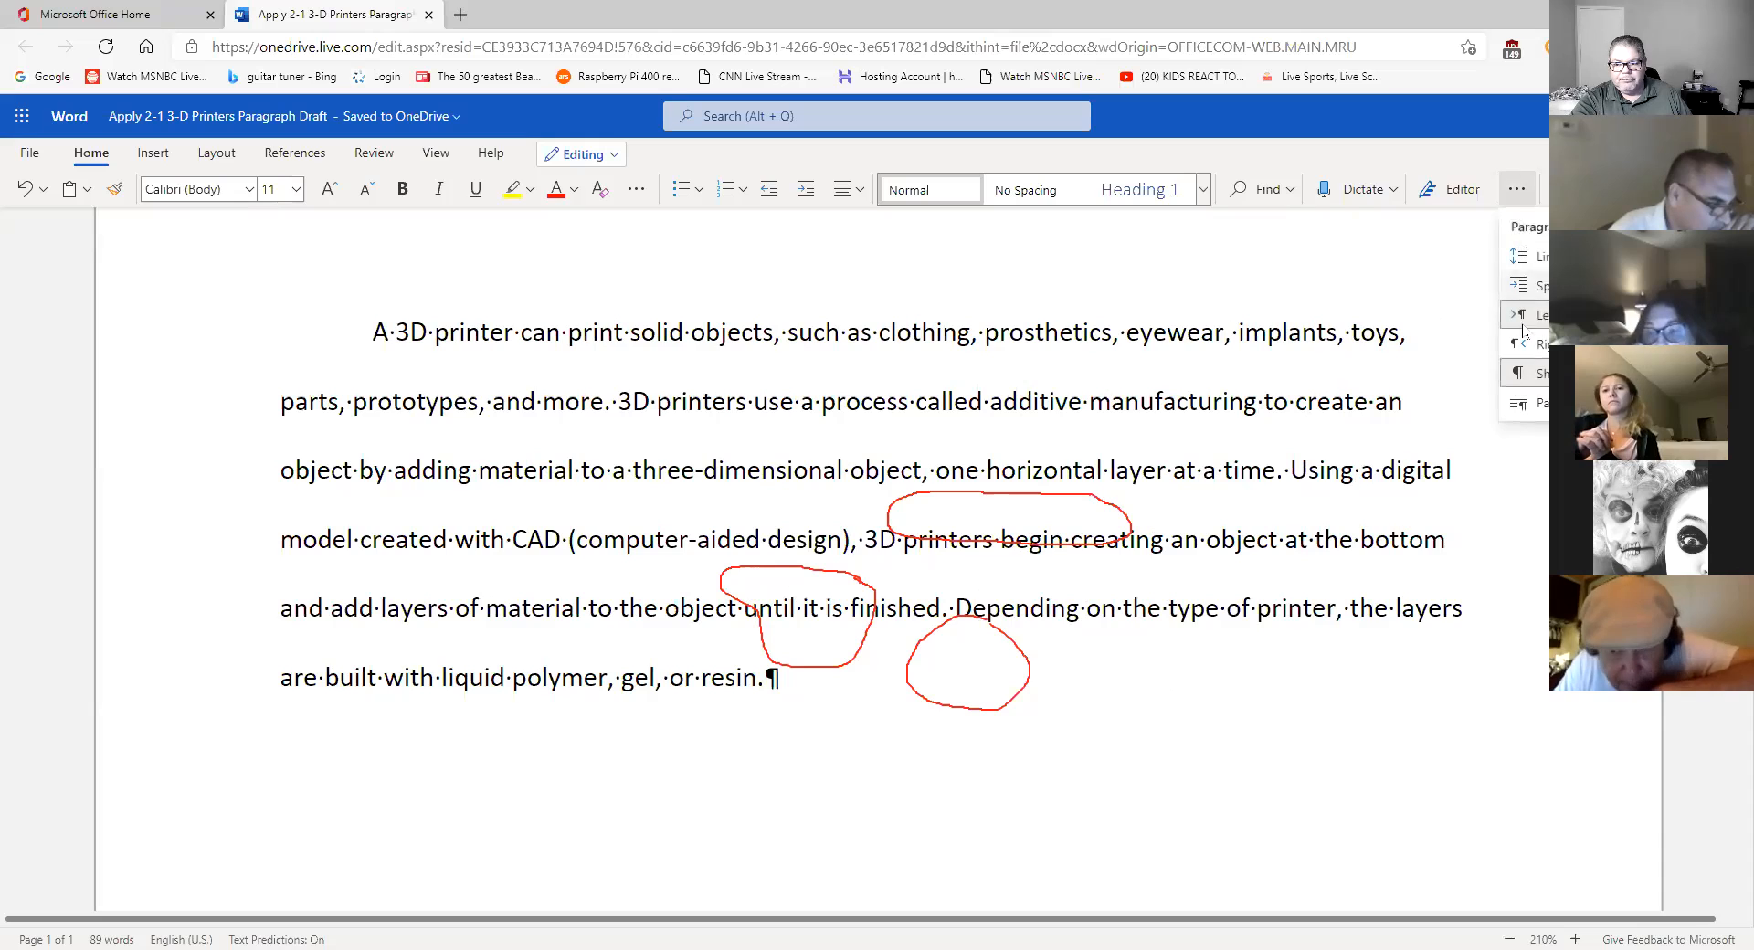
pyautogui.click(1531, 374)
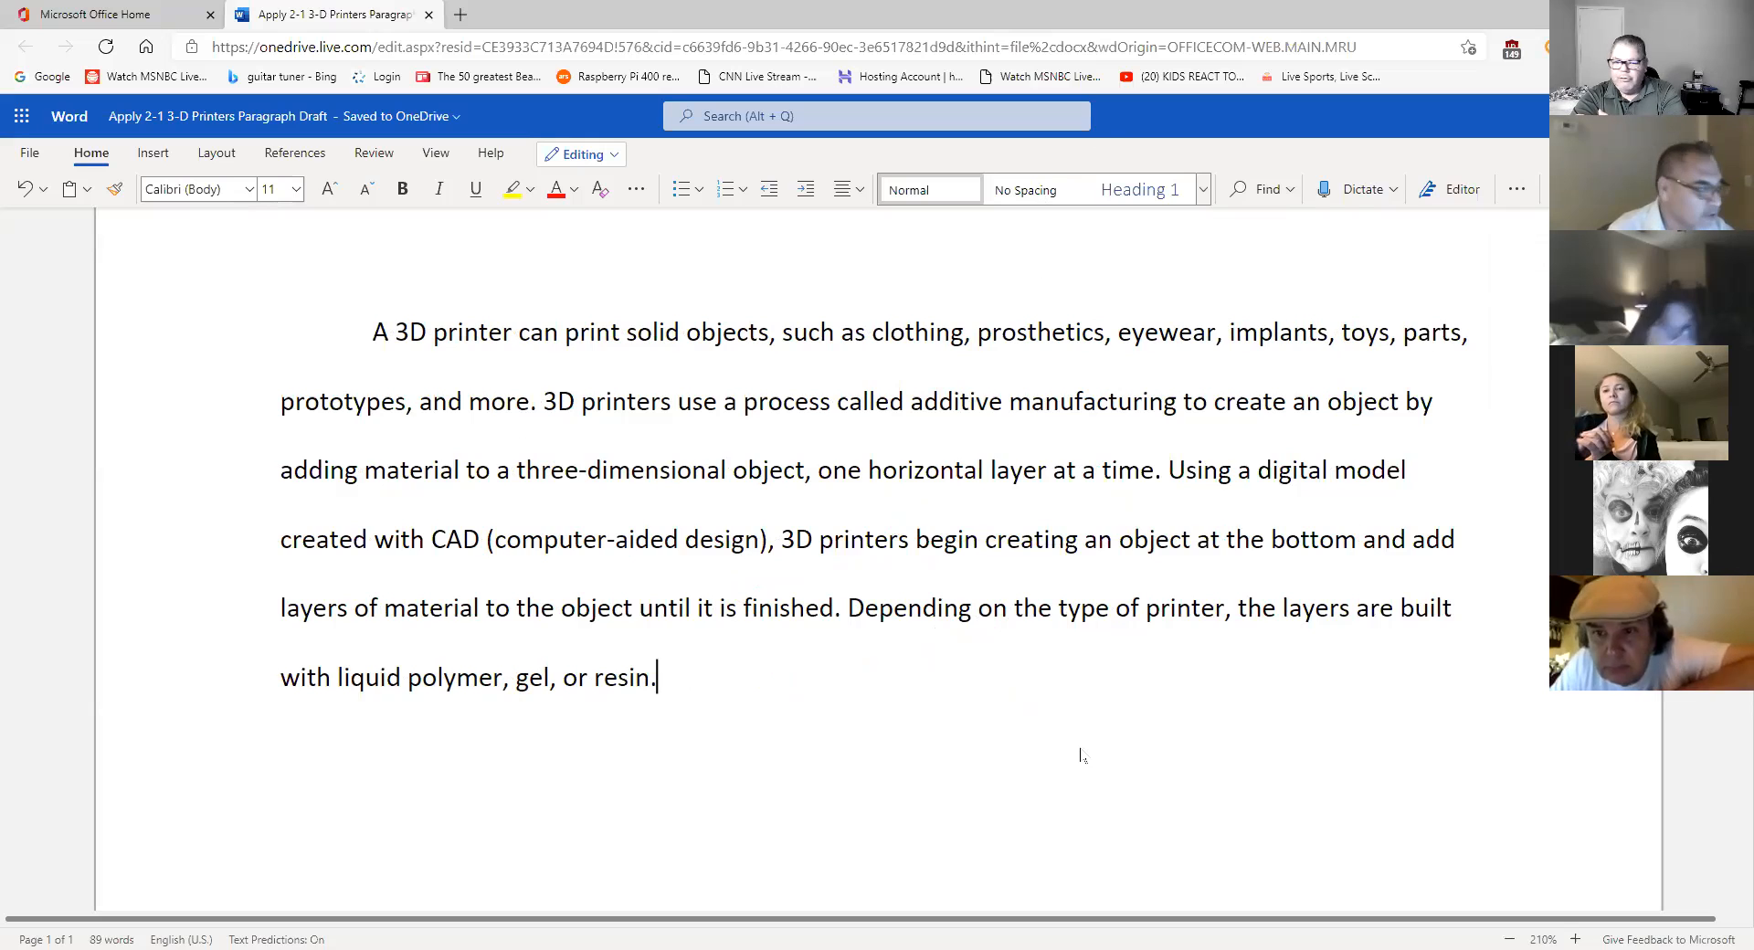
pyautogui.click(1516, 189)
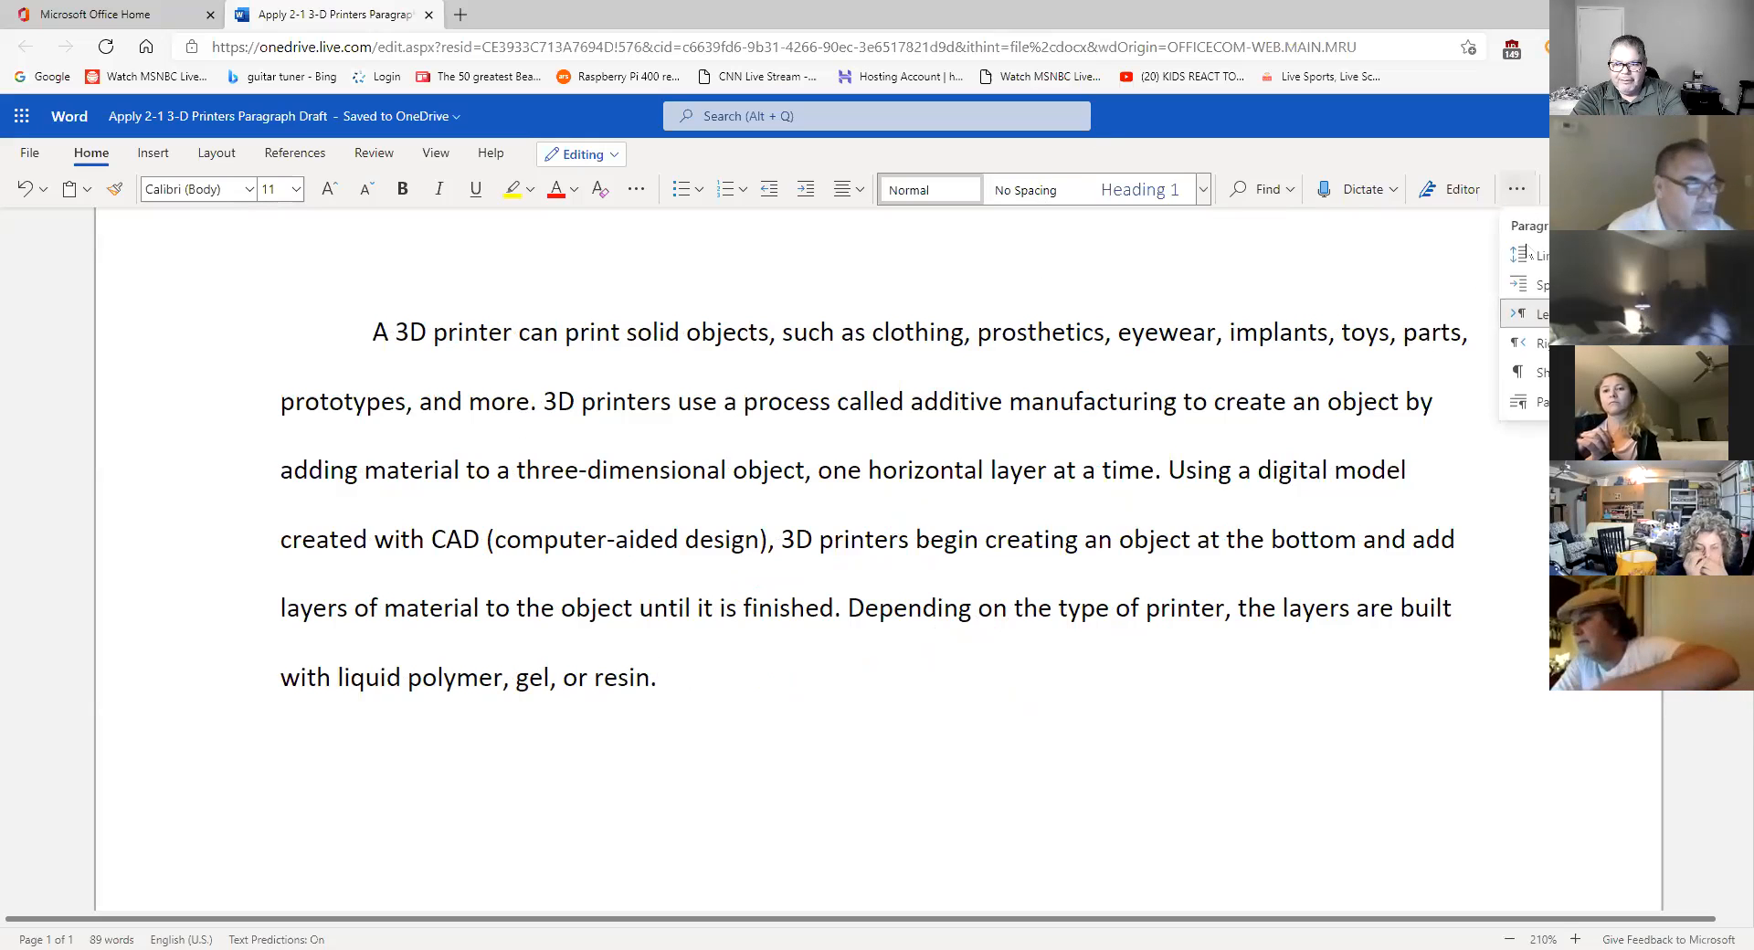
# - Show the formatting marks (pilcrow and space dots) and launch the Windows On-Screen Keyboard
pyautogui.click(1532, 375)
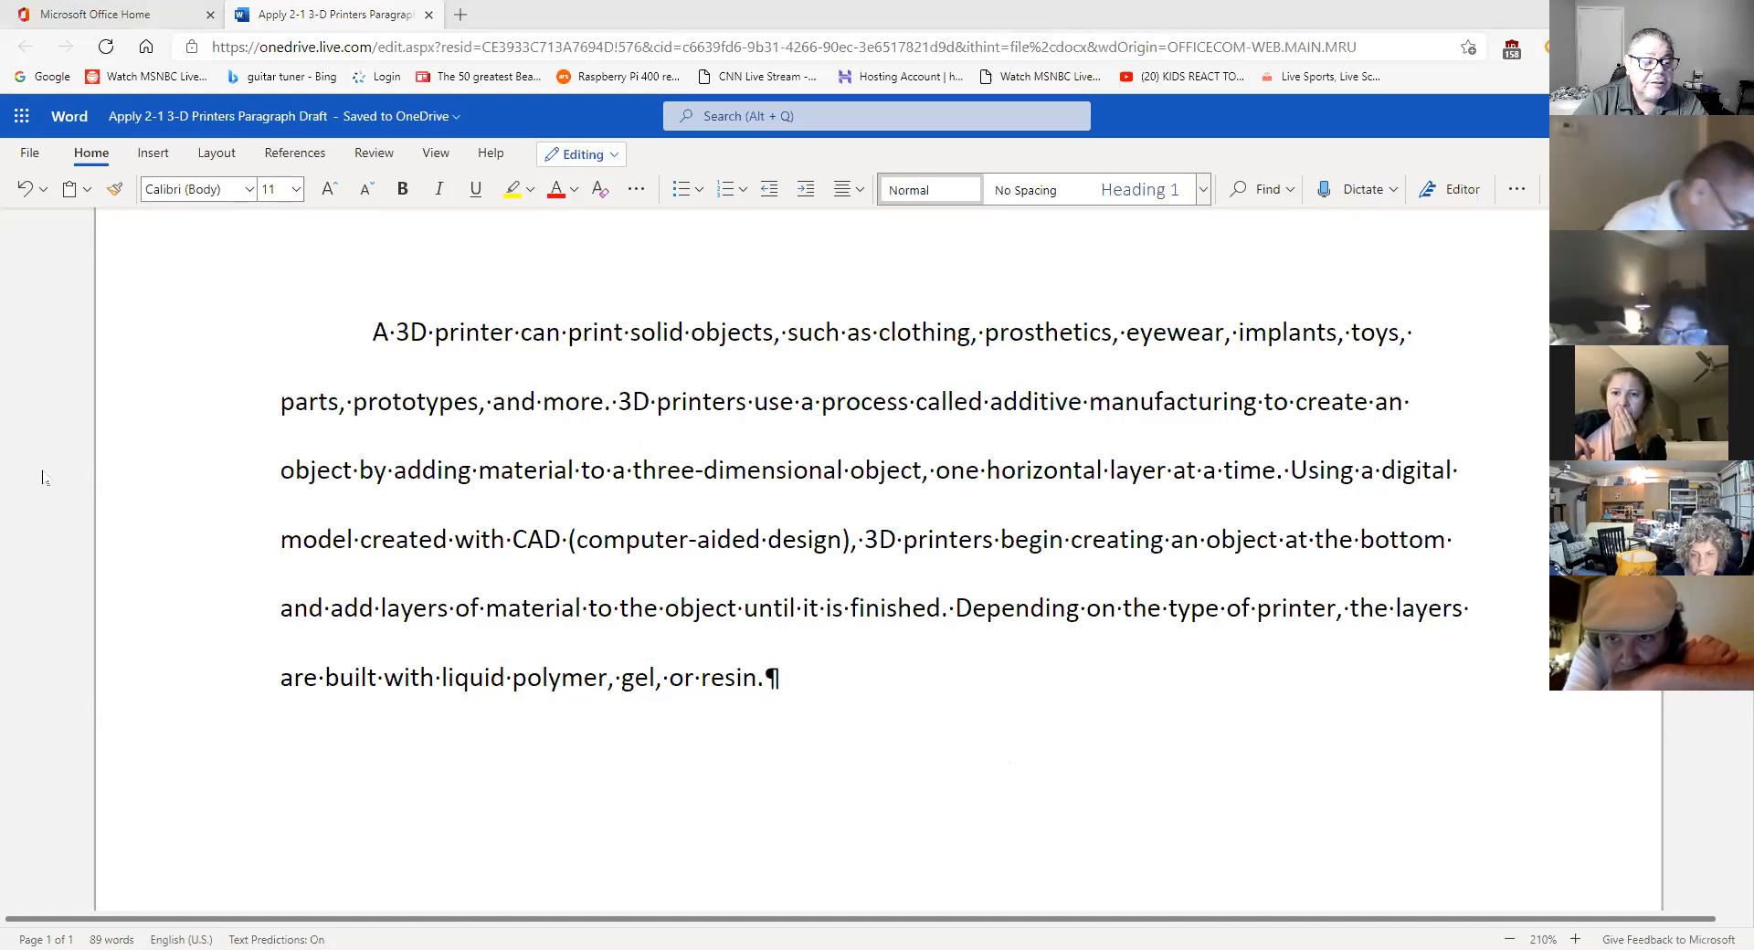
pyautogui.click(1508, 92)
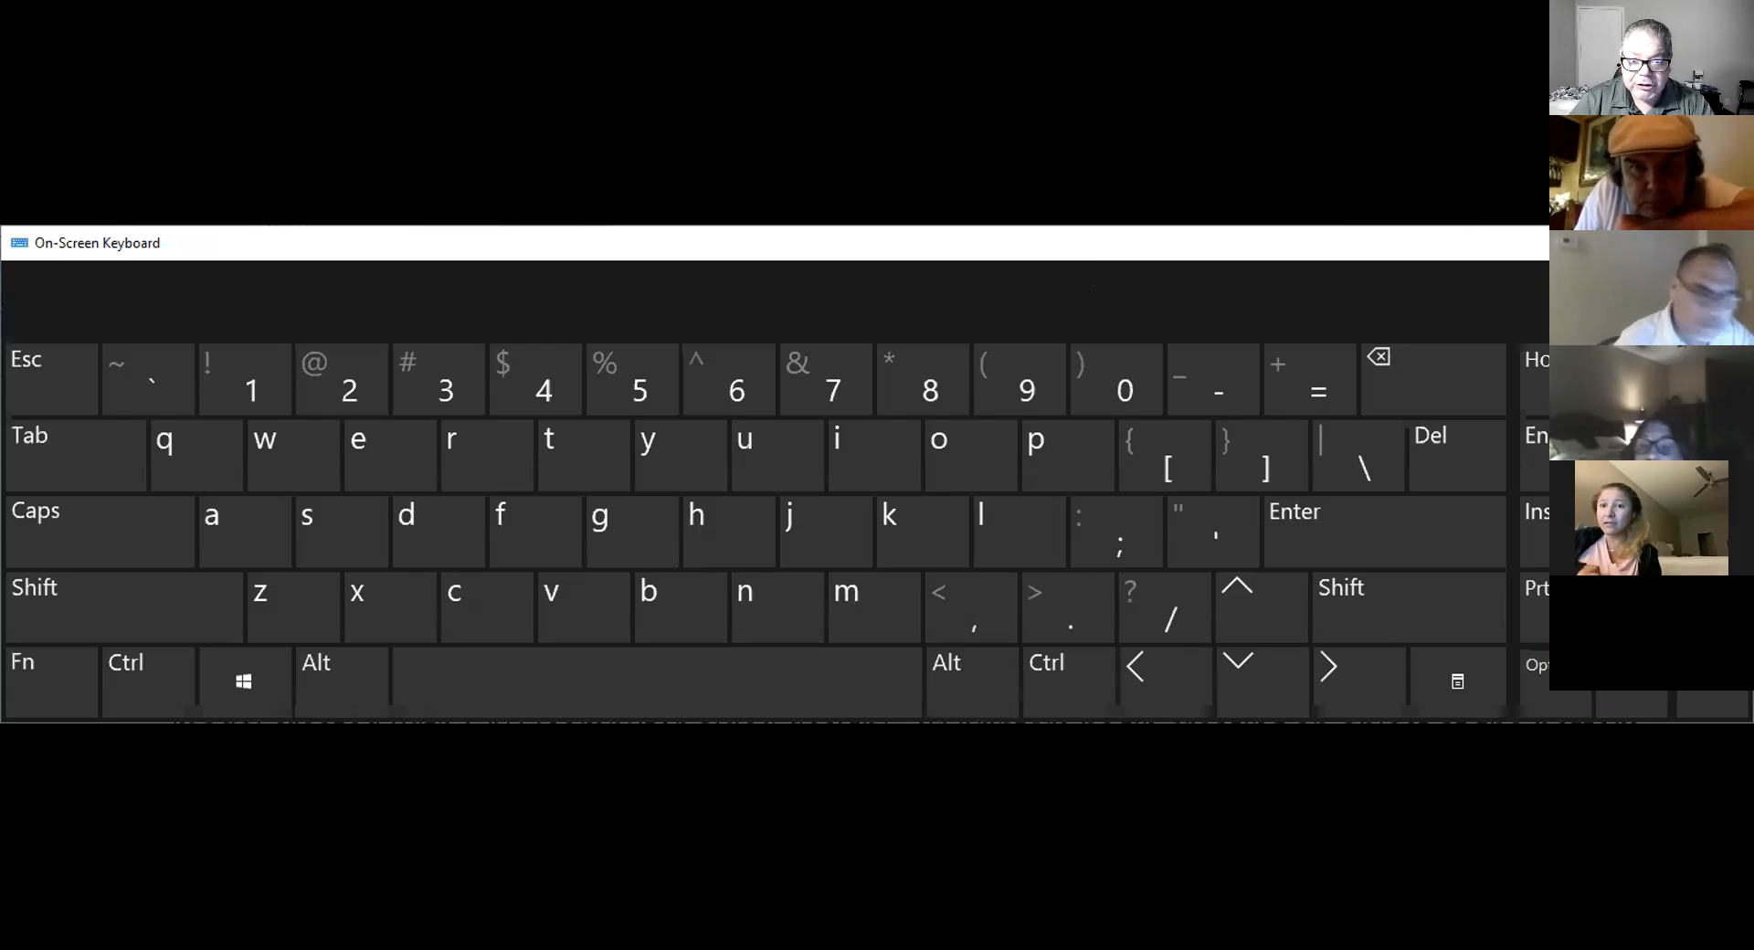
# - Type a space with the On-Screen Keyboard and move its window slightly lower
pyautogui.click(803, 254)
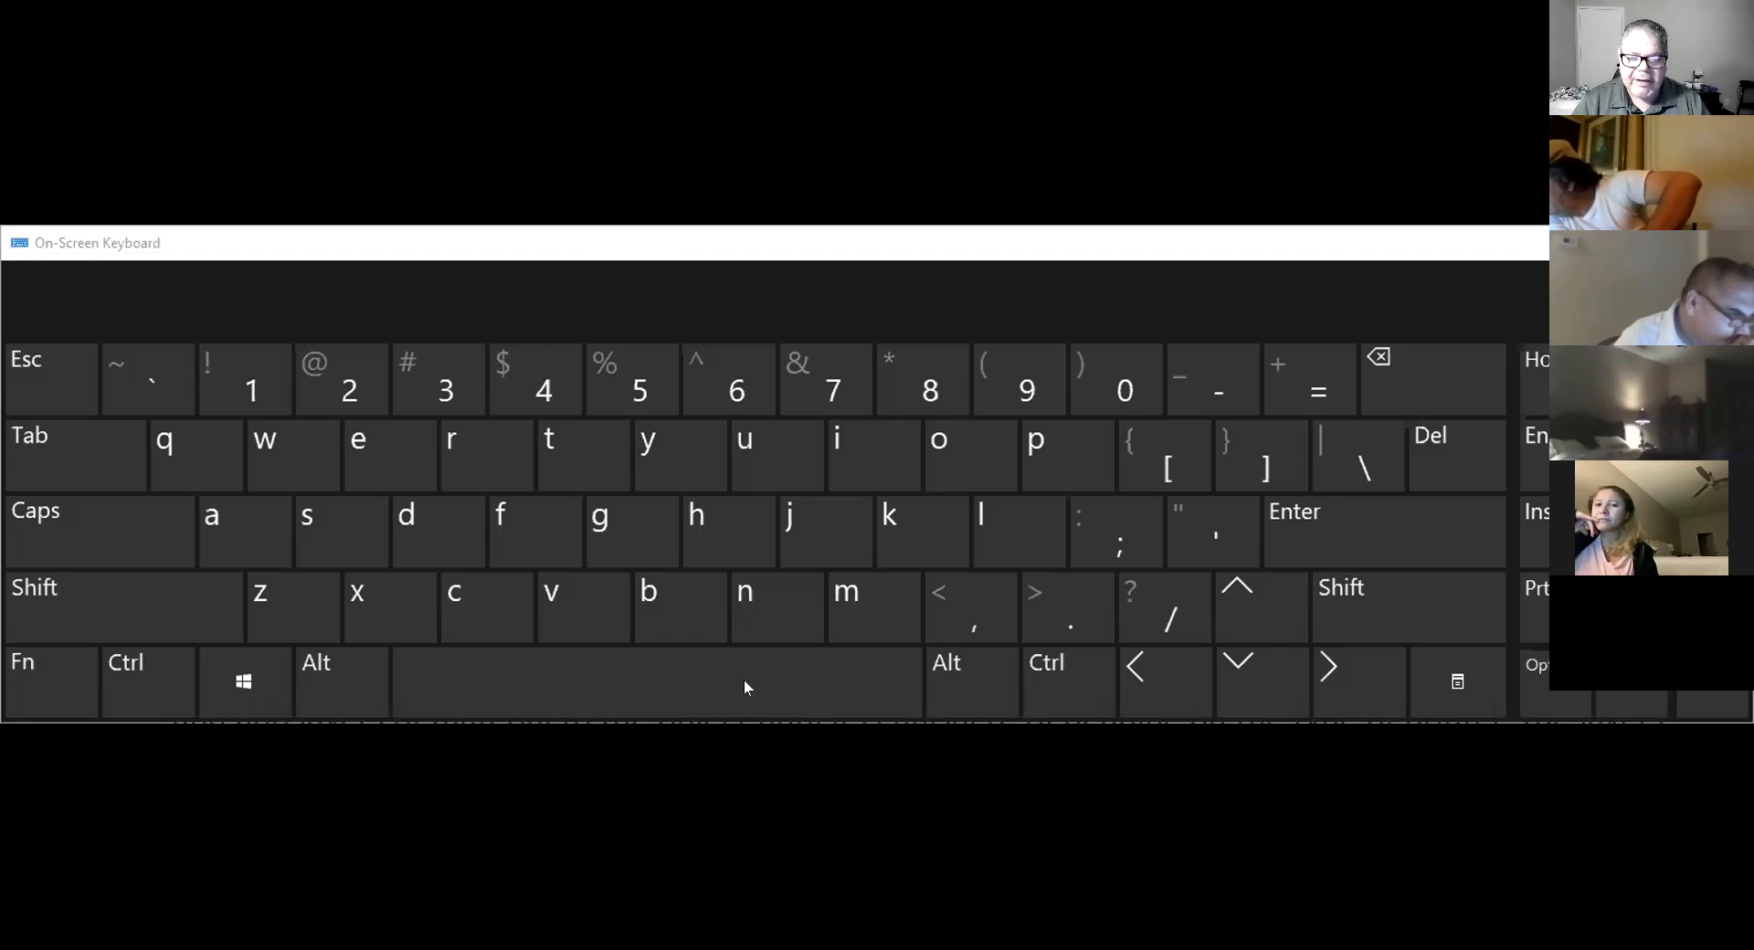
pyautogui.press('space')
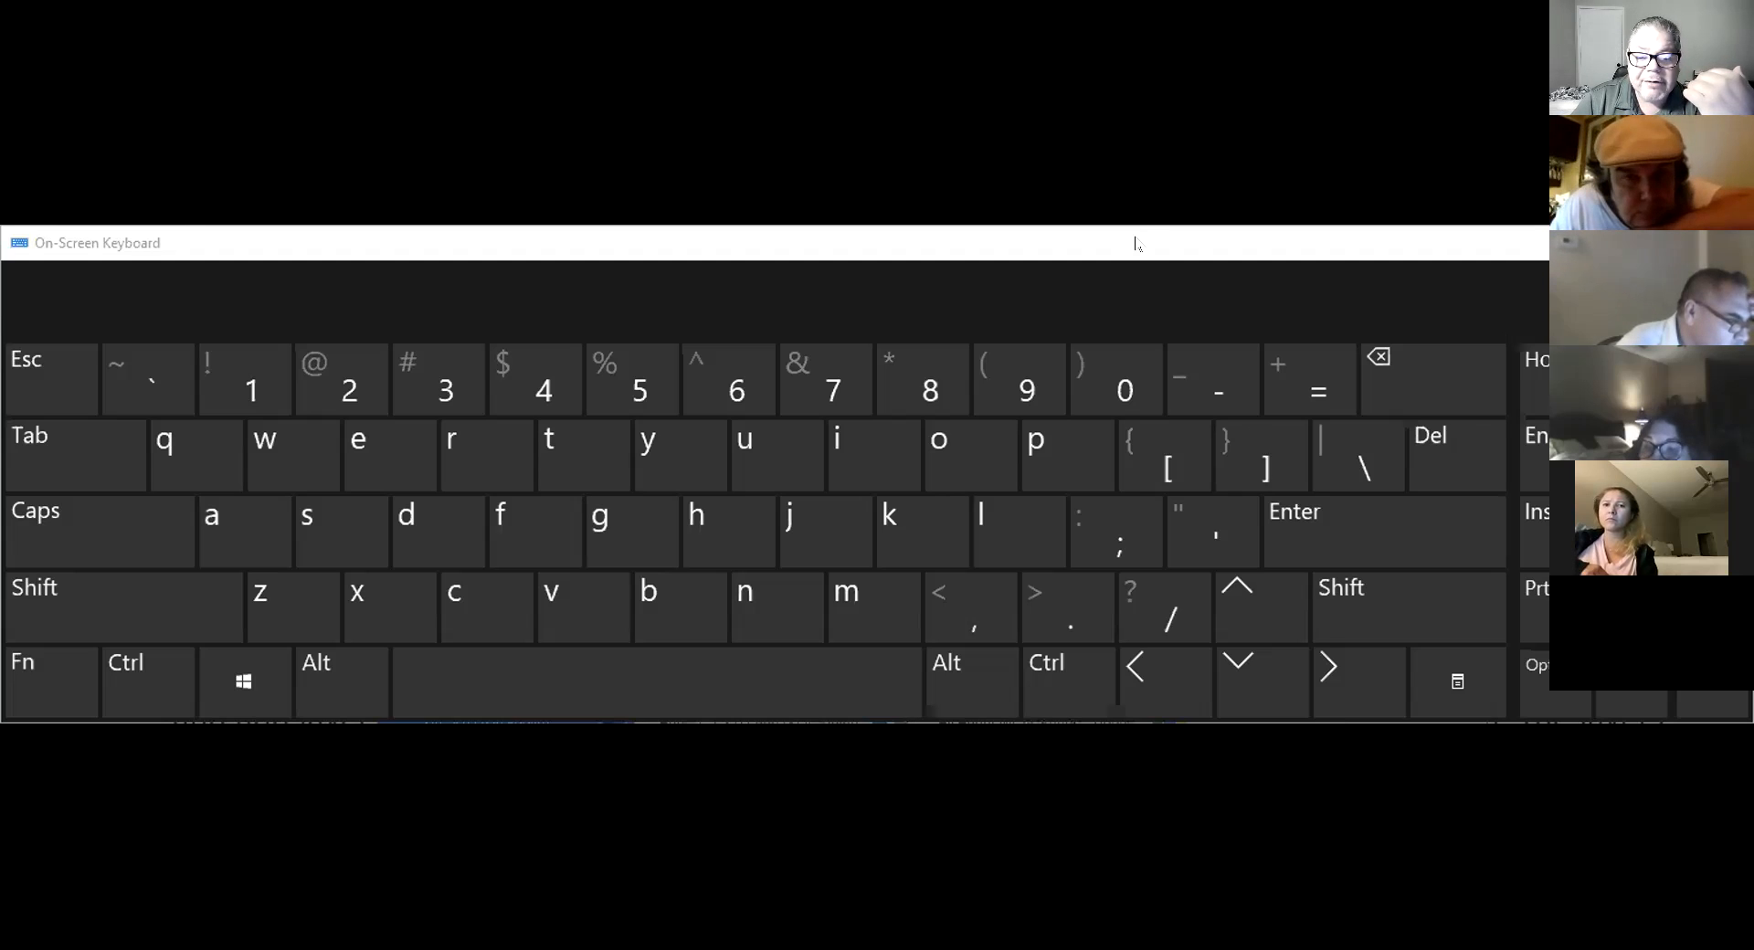
pyautogui.moveTo(1135, 243); pyautogui.dragTo(1136, 259)
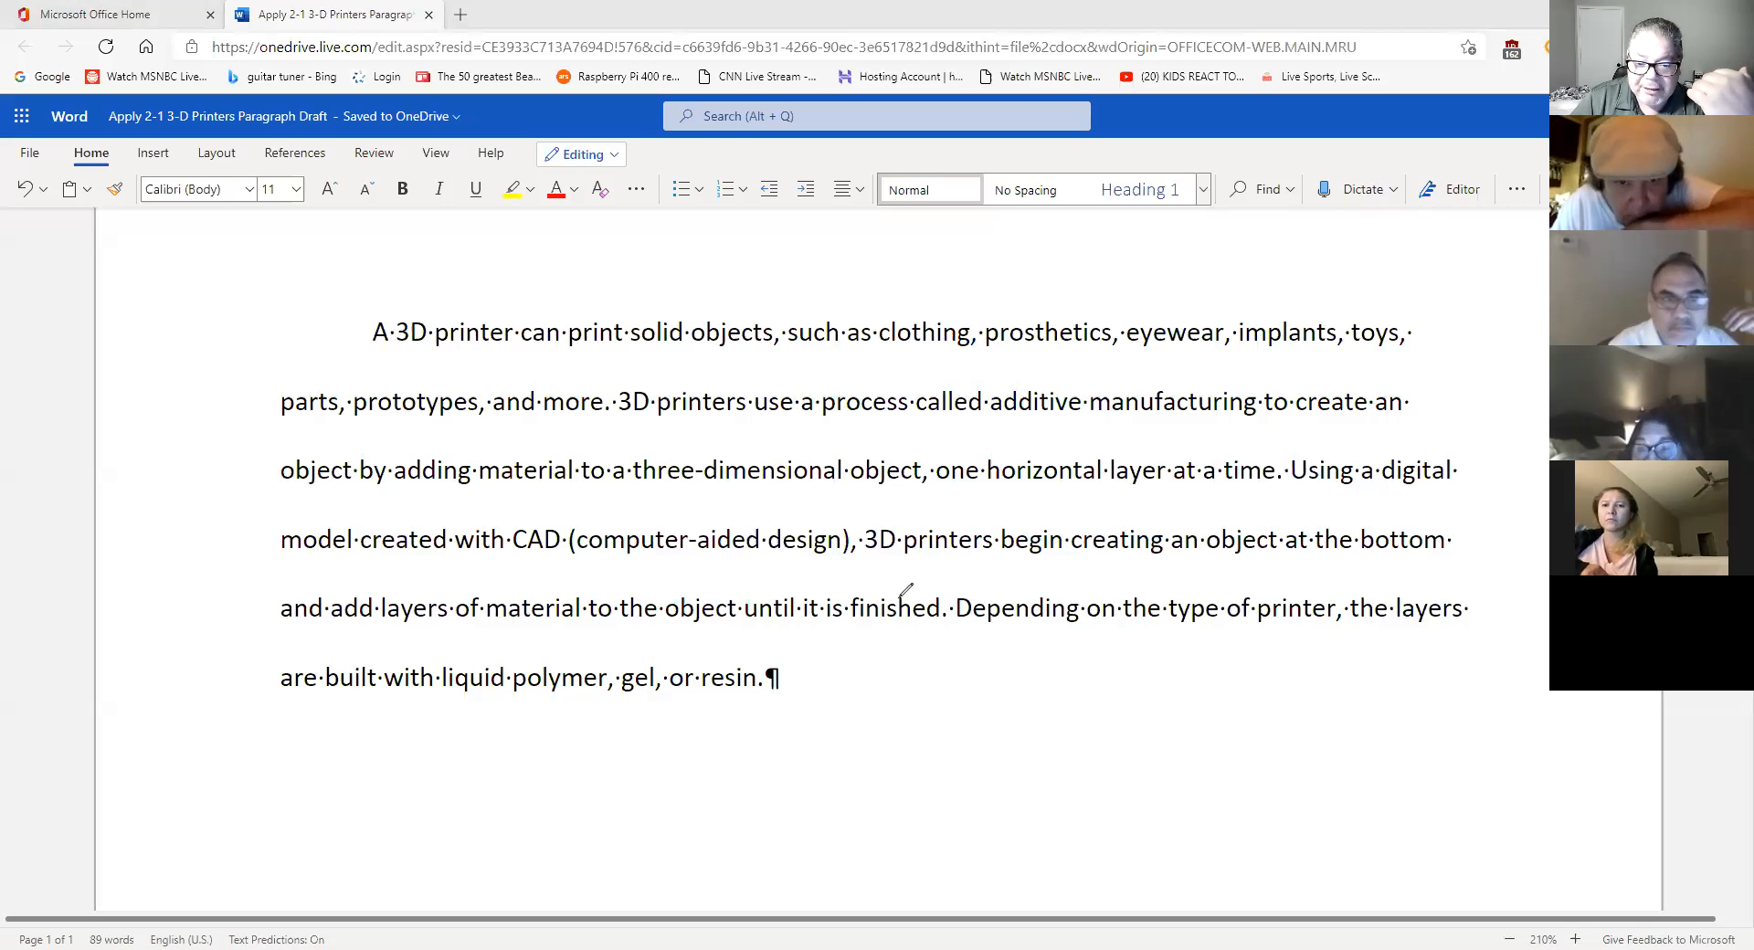
pyautogui.moveTo(949, 677)
pyautogui.mouseDown()
pyautogui.moveTo(1085, 678)
pyautogui.moveTo(1055, 692)
pyautogui.mouseUp()
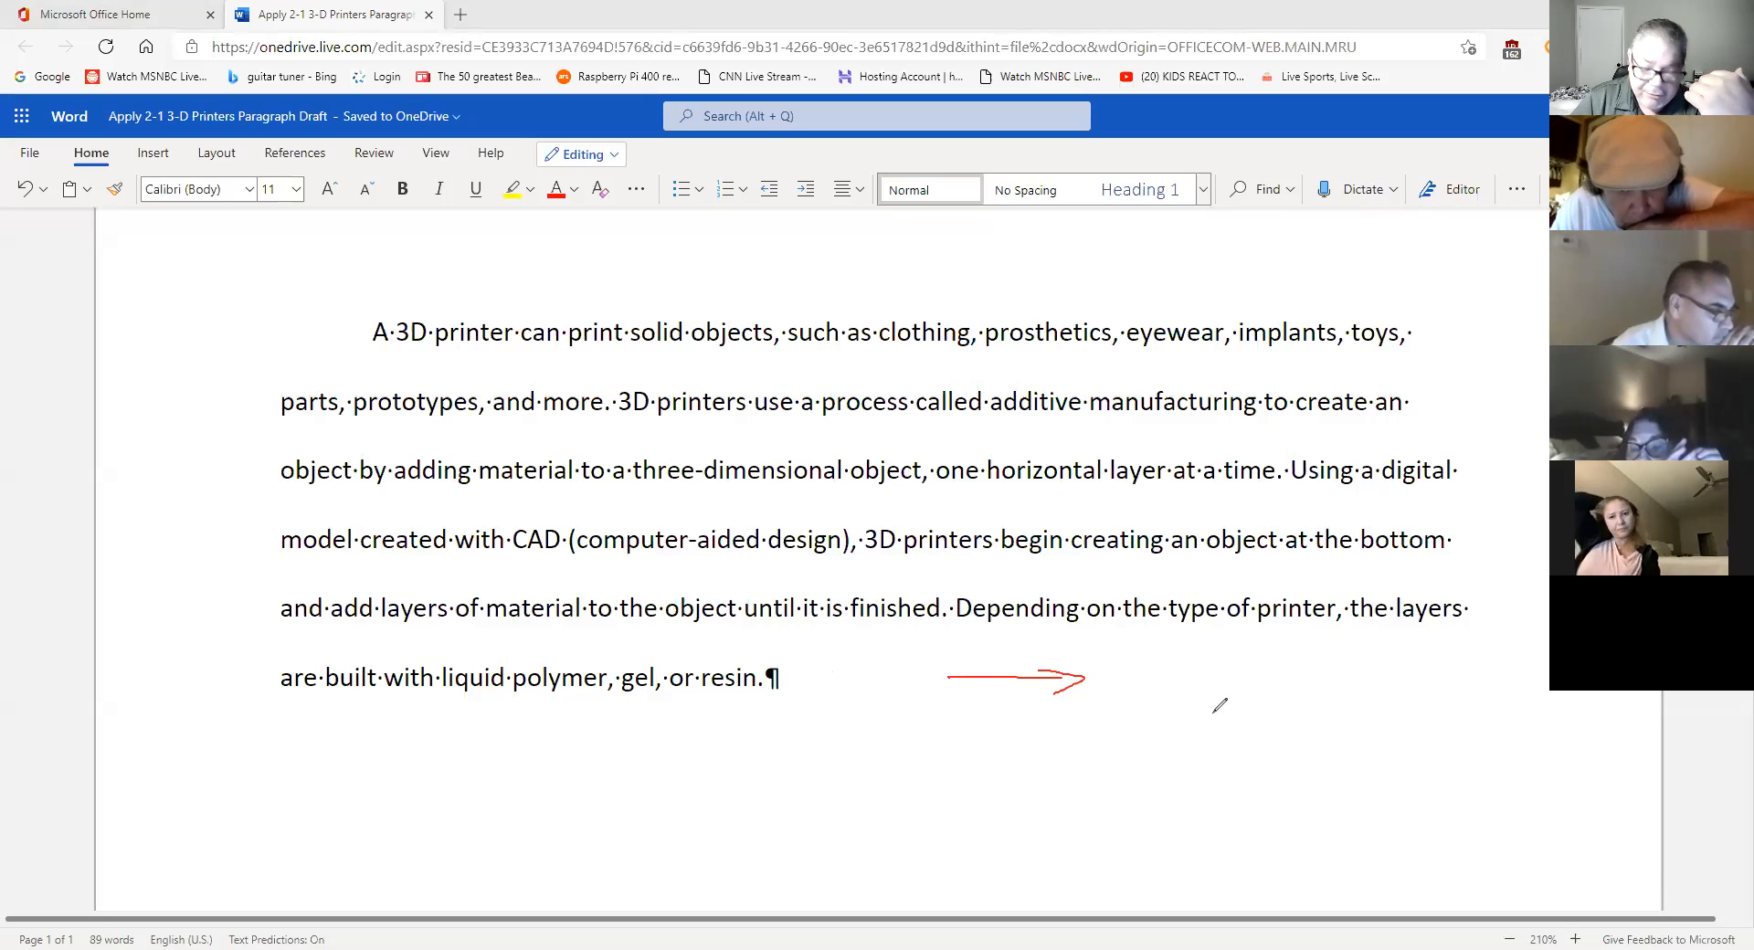
pyautogui.moveTo(925, 700)
pyautogui.mouseDown()
pyautogui.moveTo(827, 695)
pyautogui.moveTo(837, 707)
pyautogui.mouseUp()
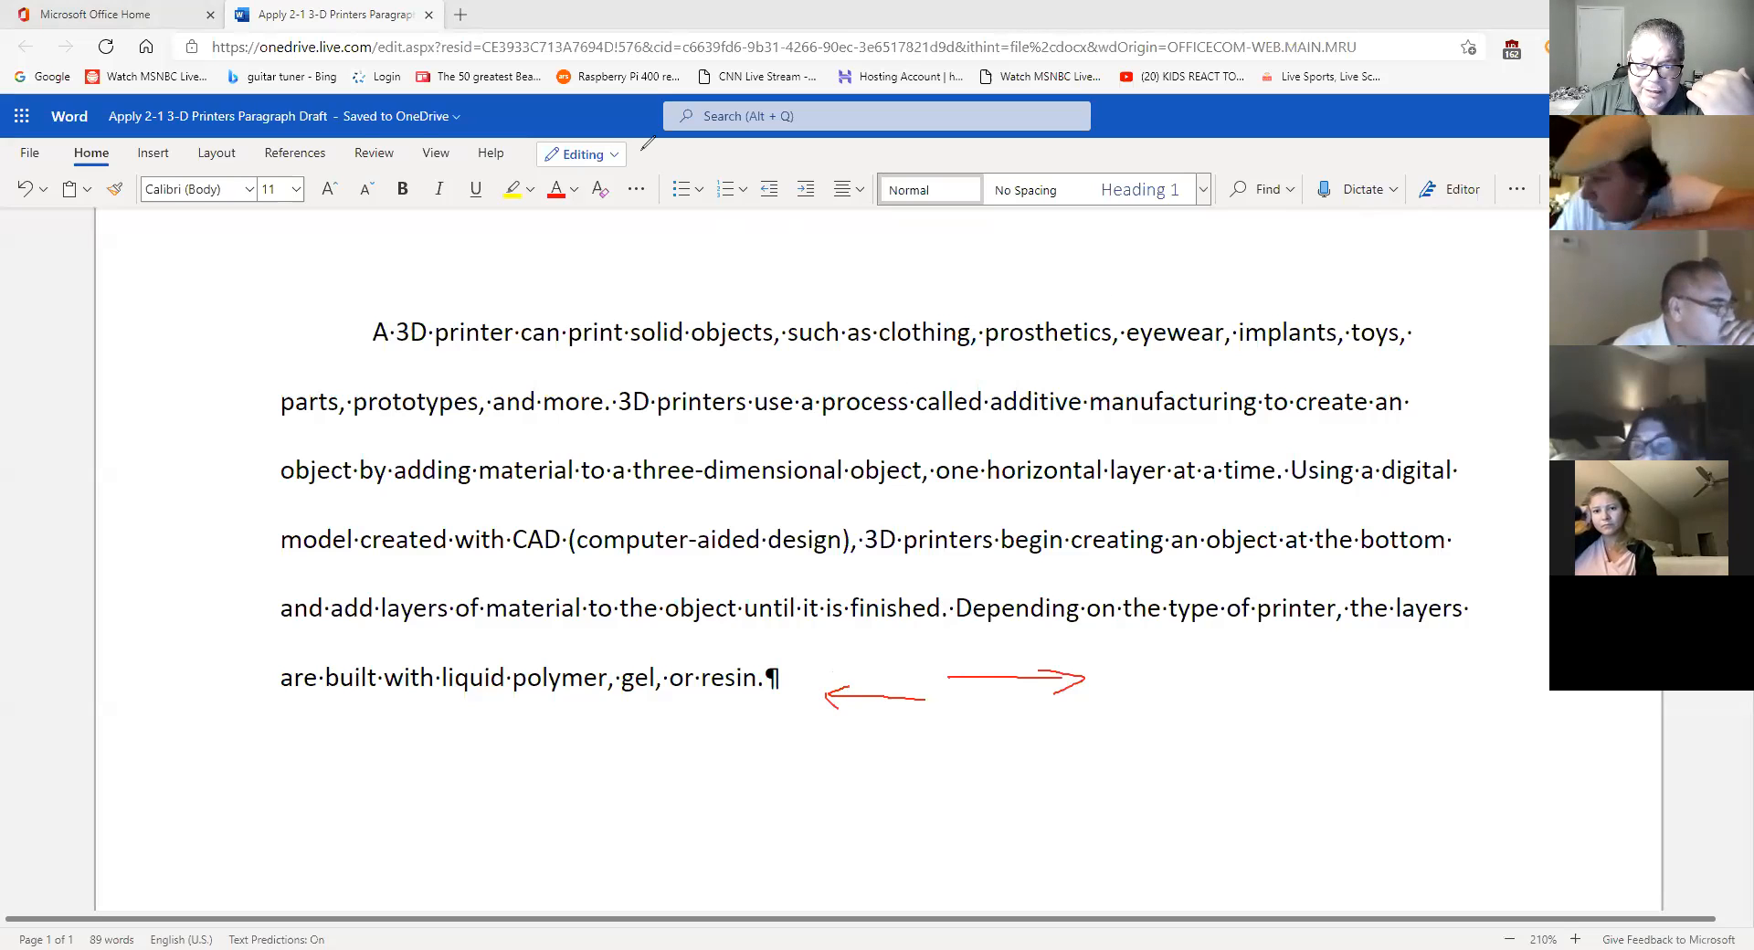
pyautogui.click(1064, 545)
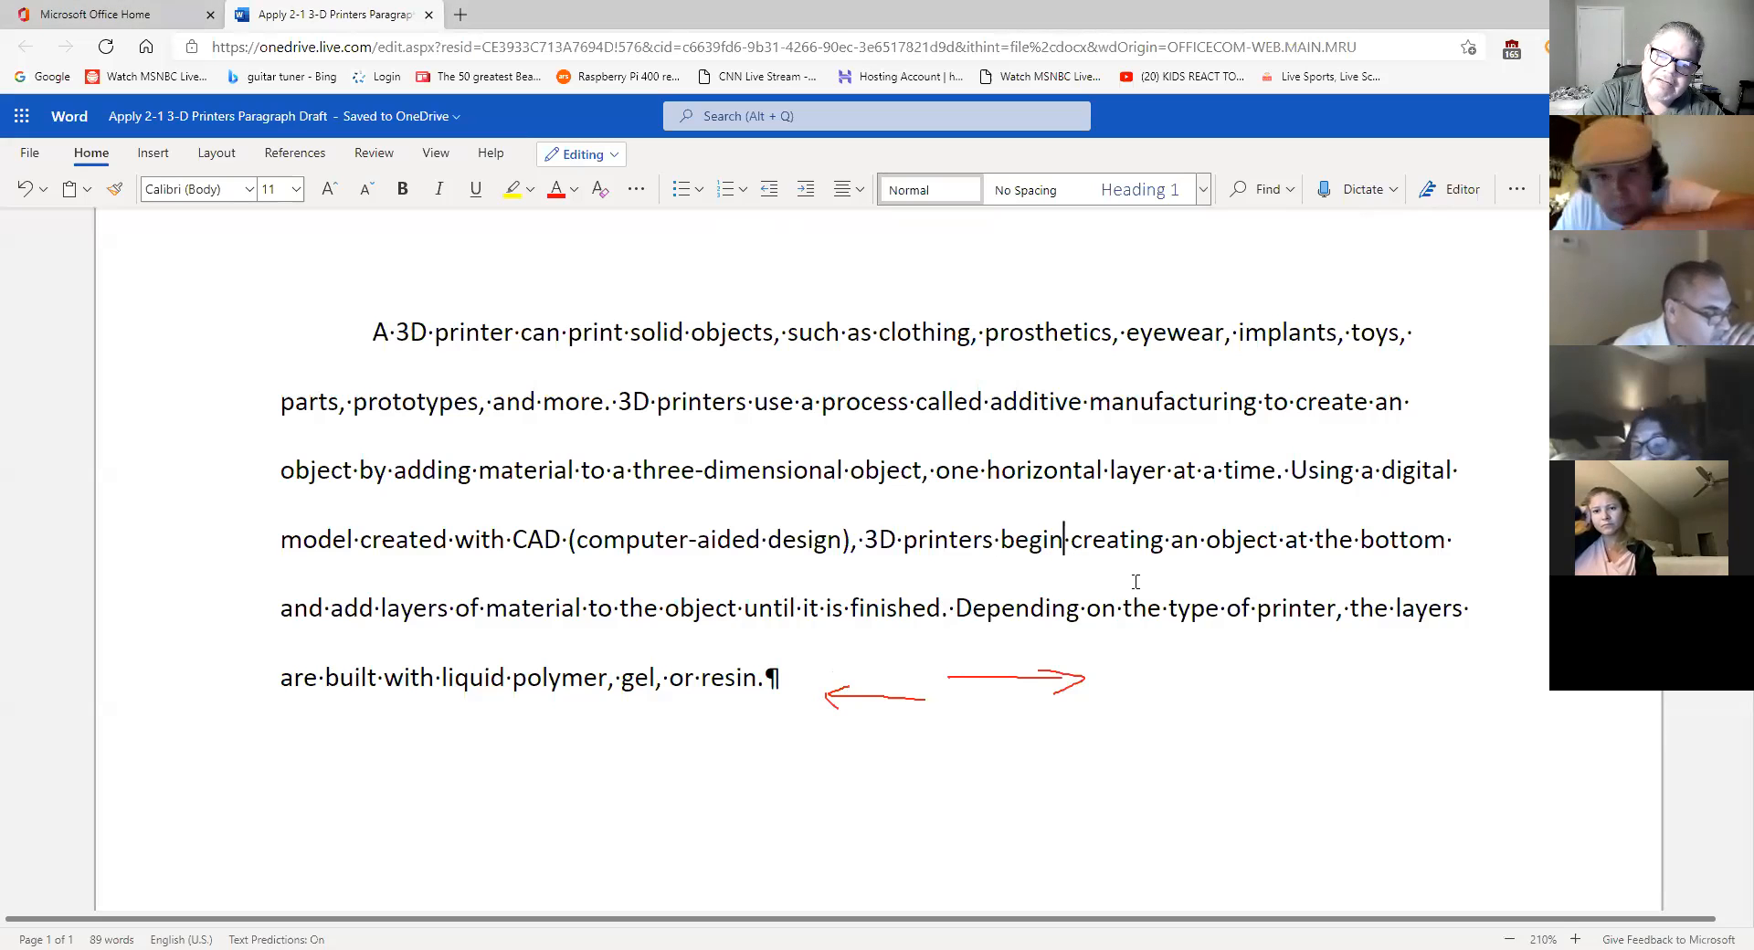
pyautogui.scroll(2, 1161, 594)
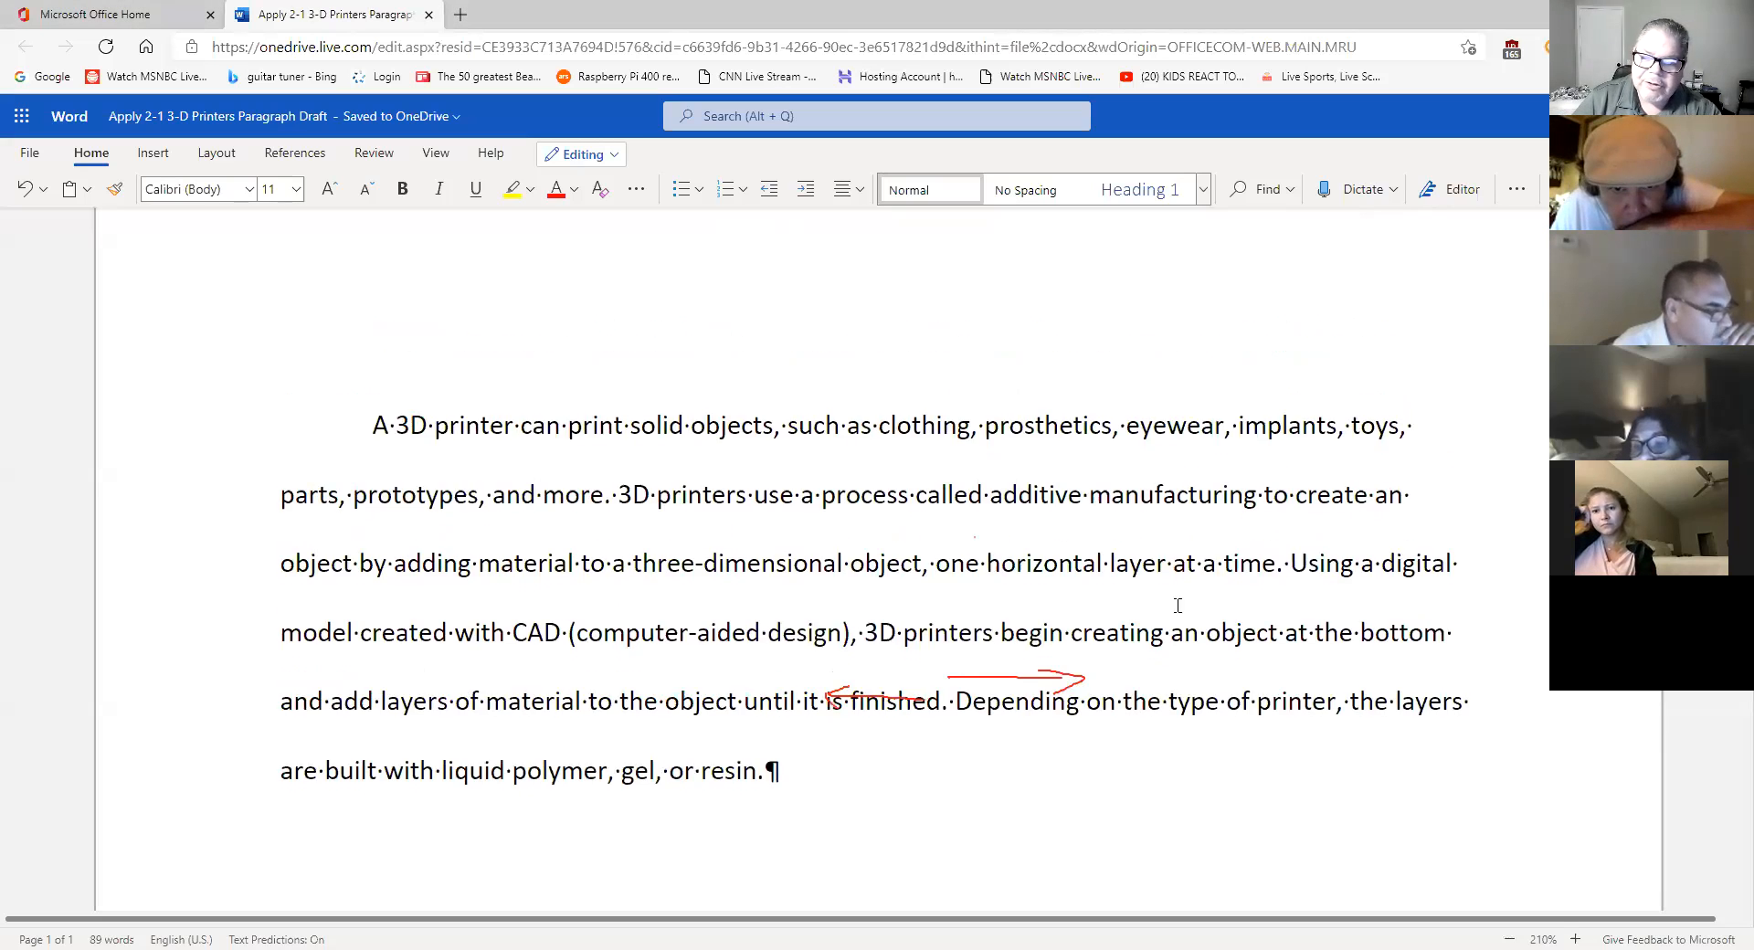
pyautogui.hotkey('ctrl', 'Left')
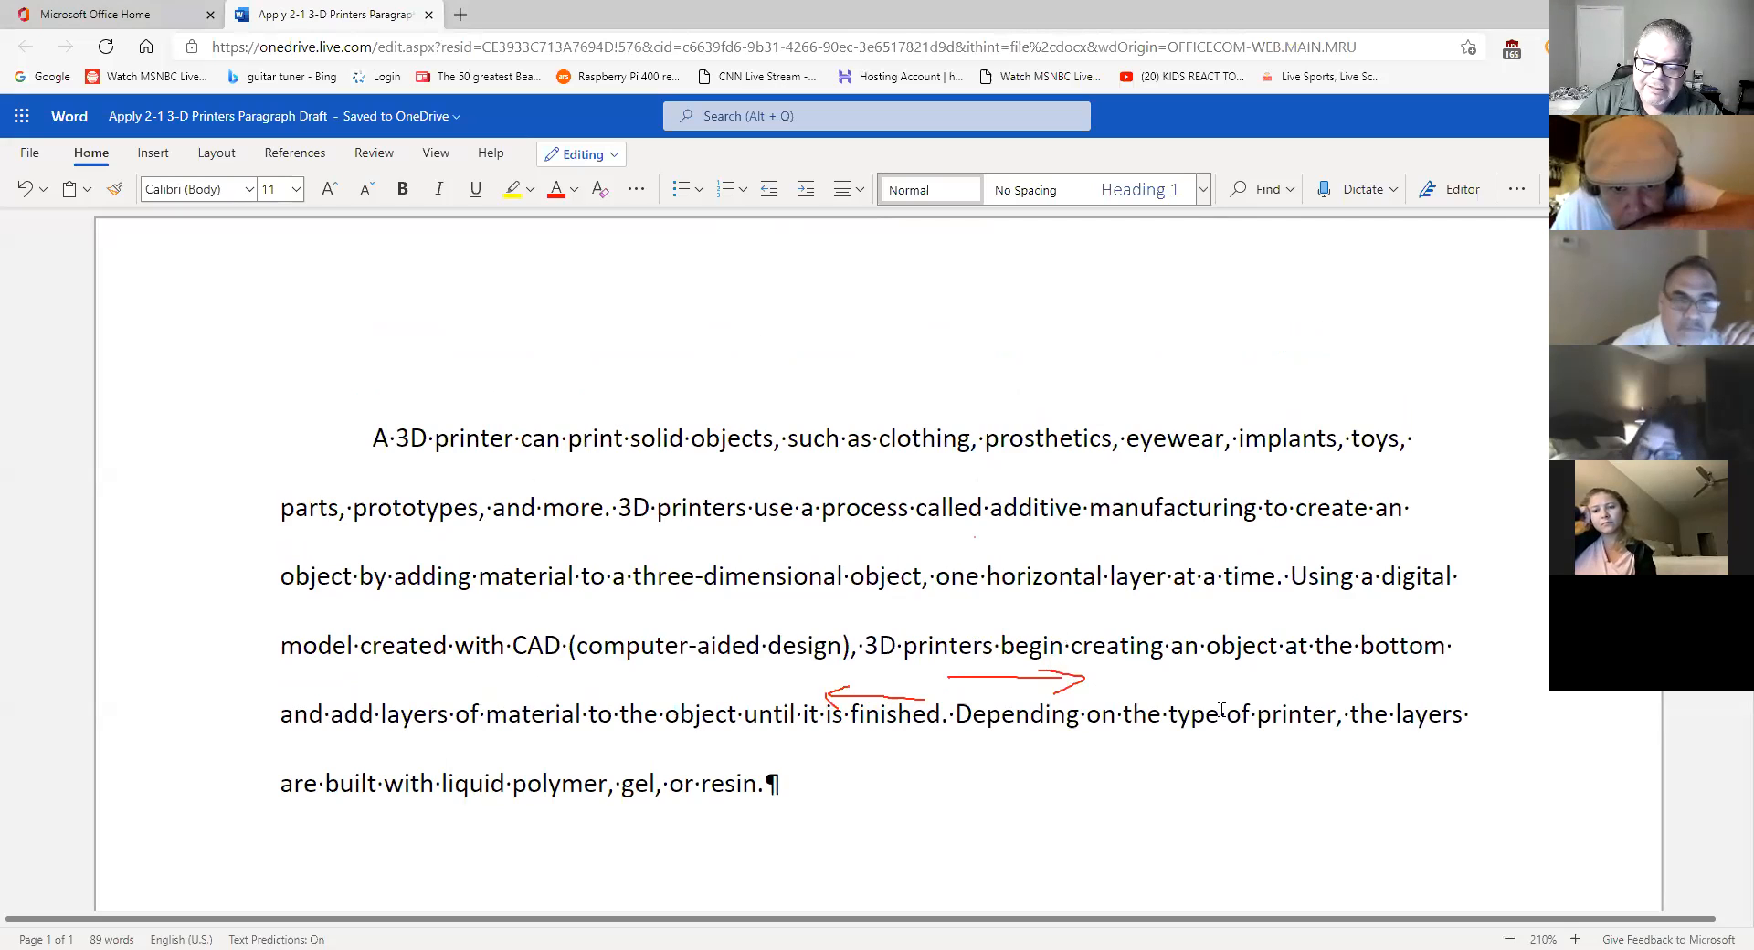
pyautogui.press('Delete')
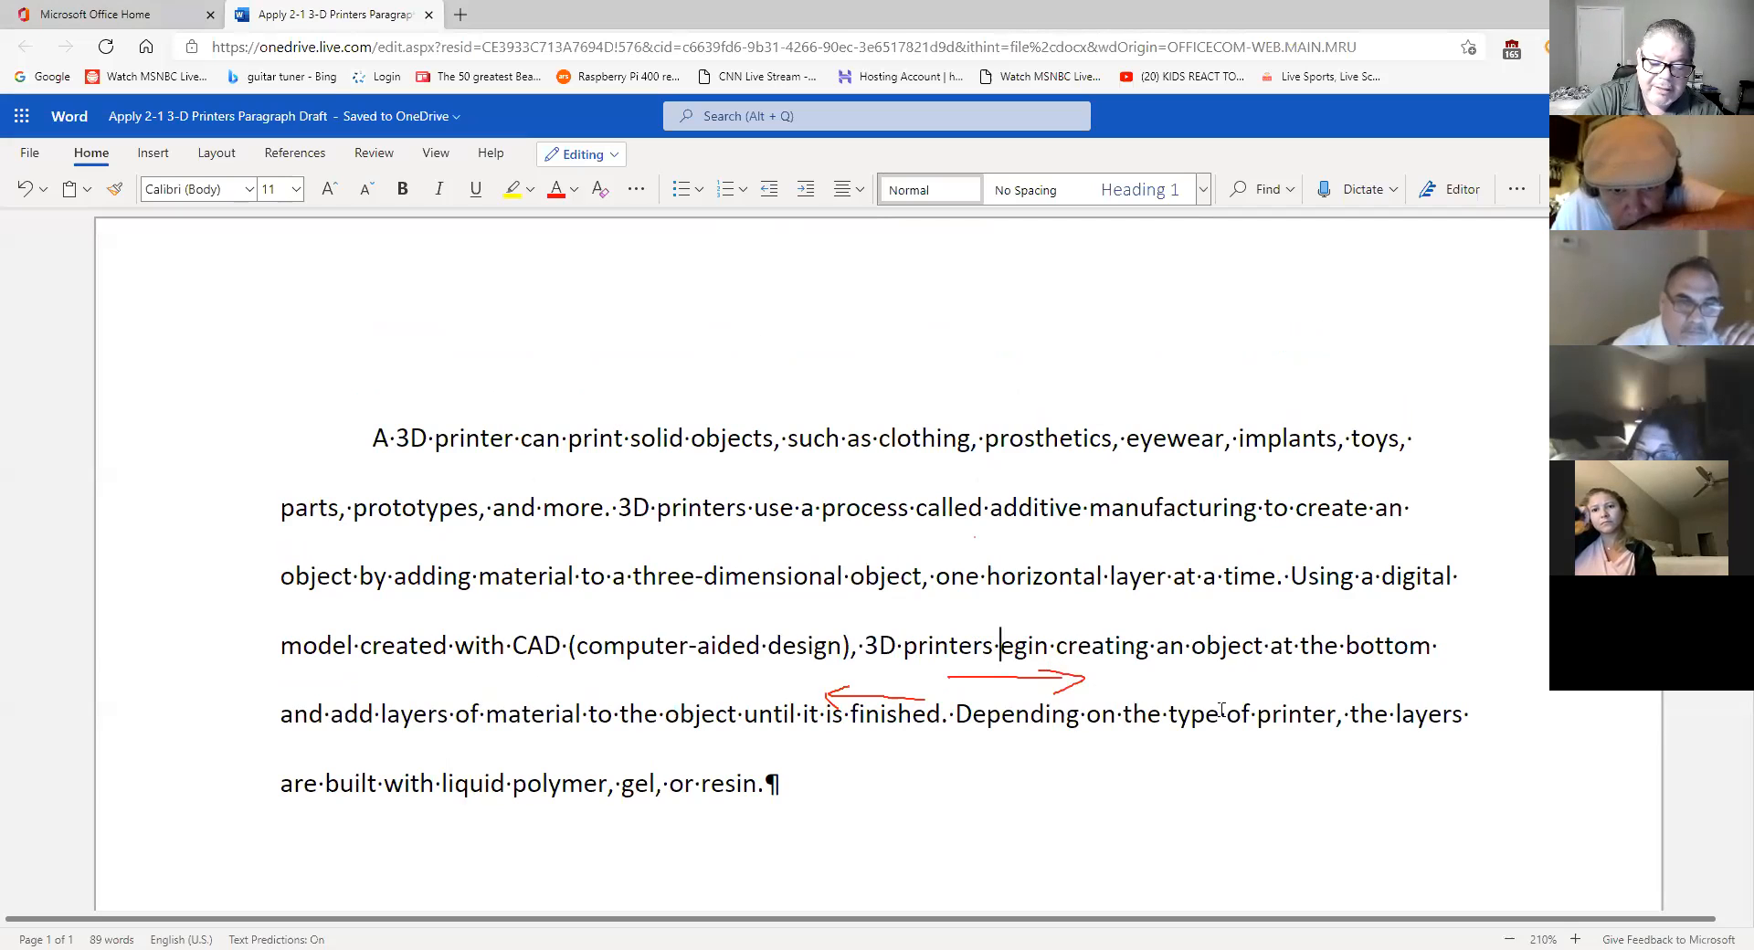
pyautogui.write('b')
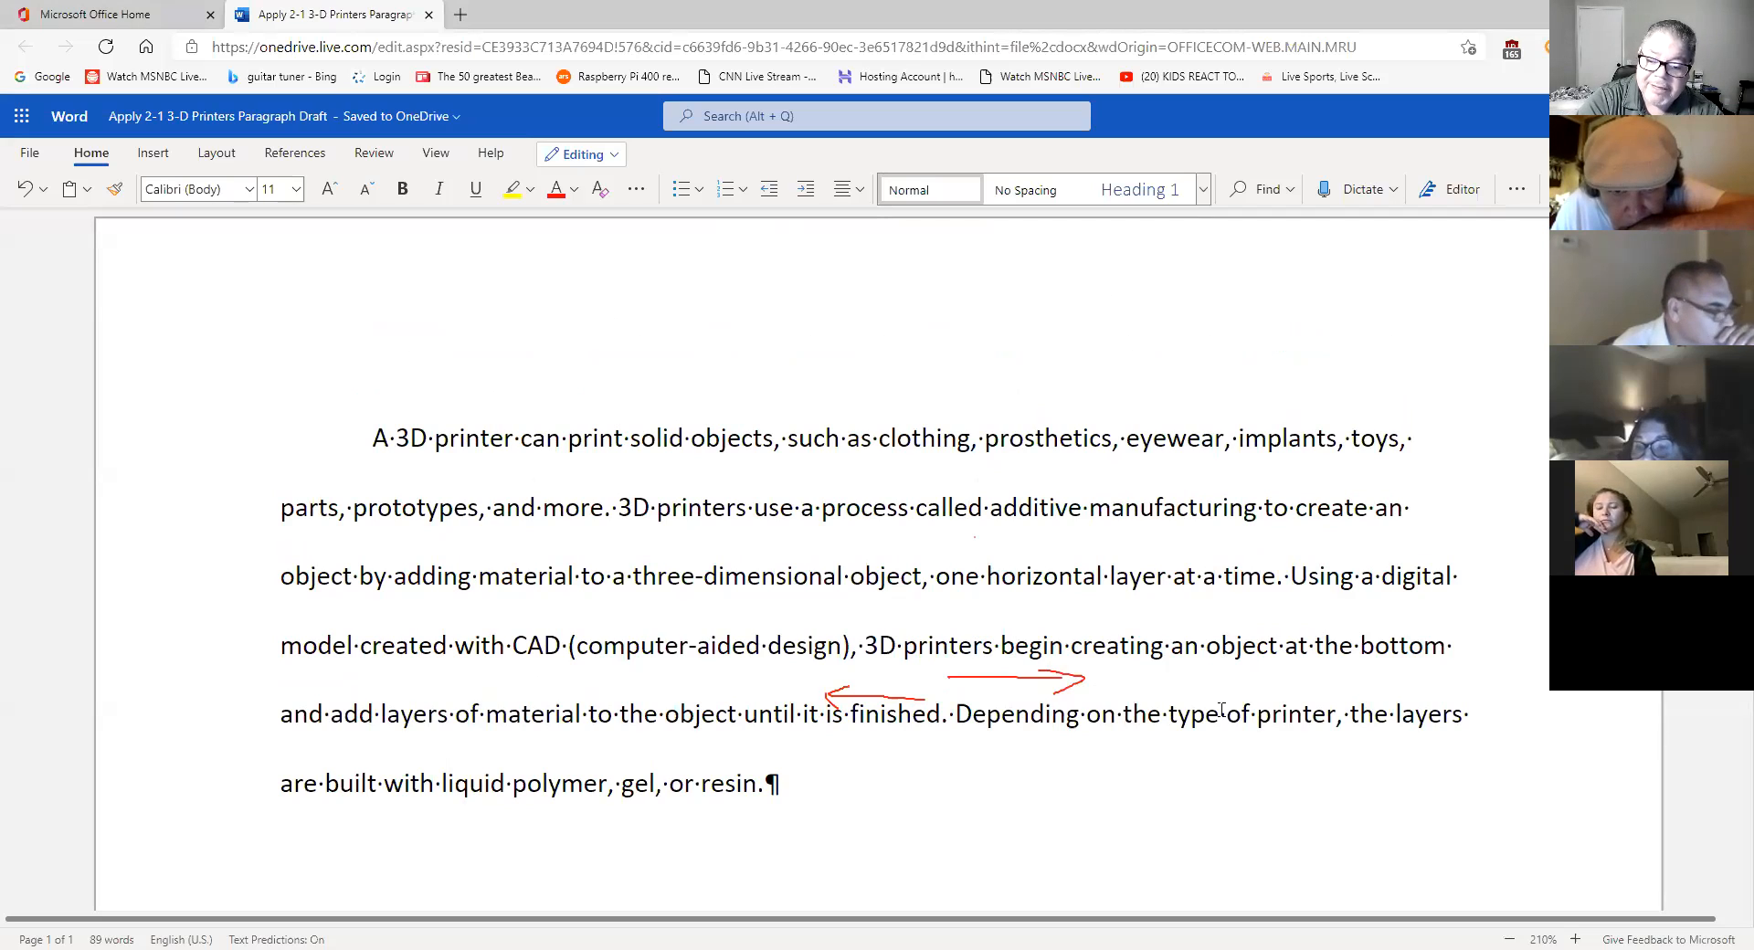
pyautogui.press('BackSpace')
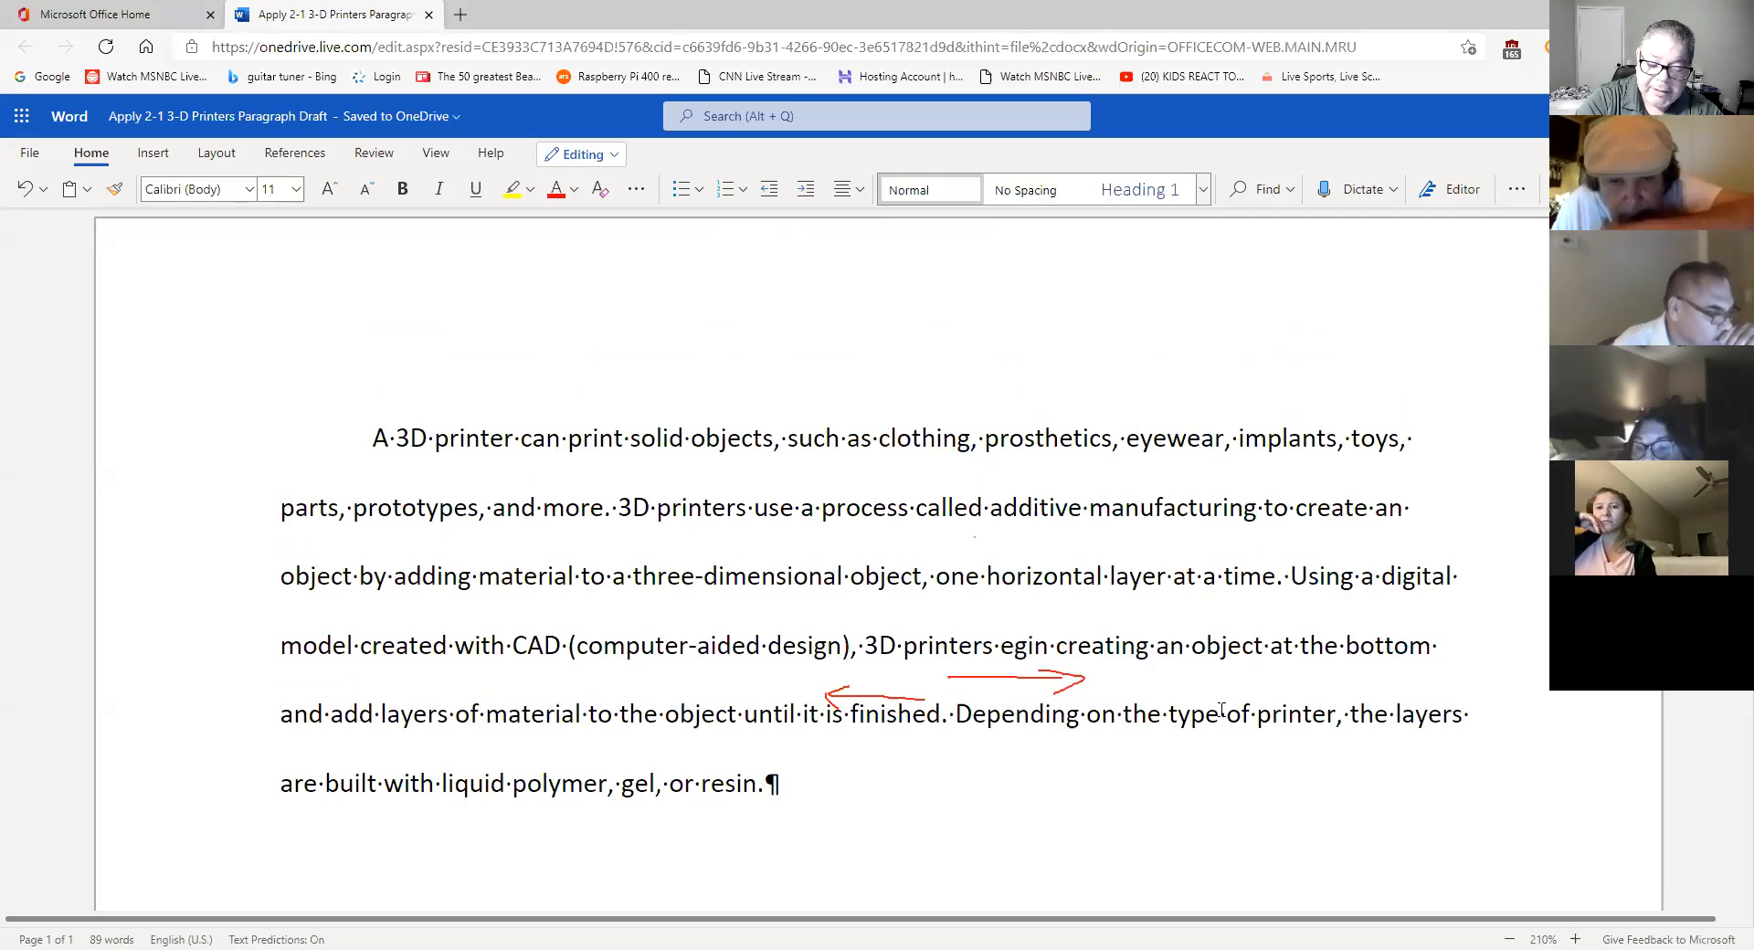
pyautogui.write('b')
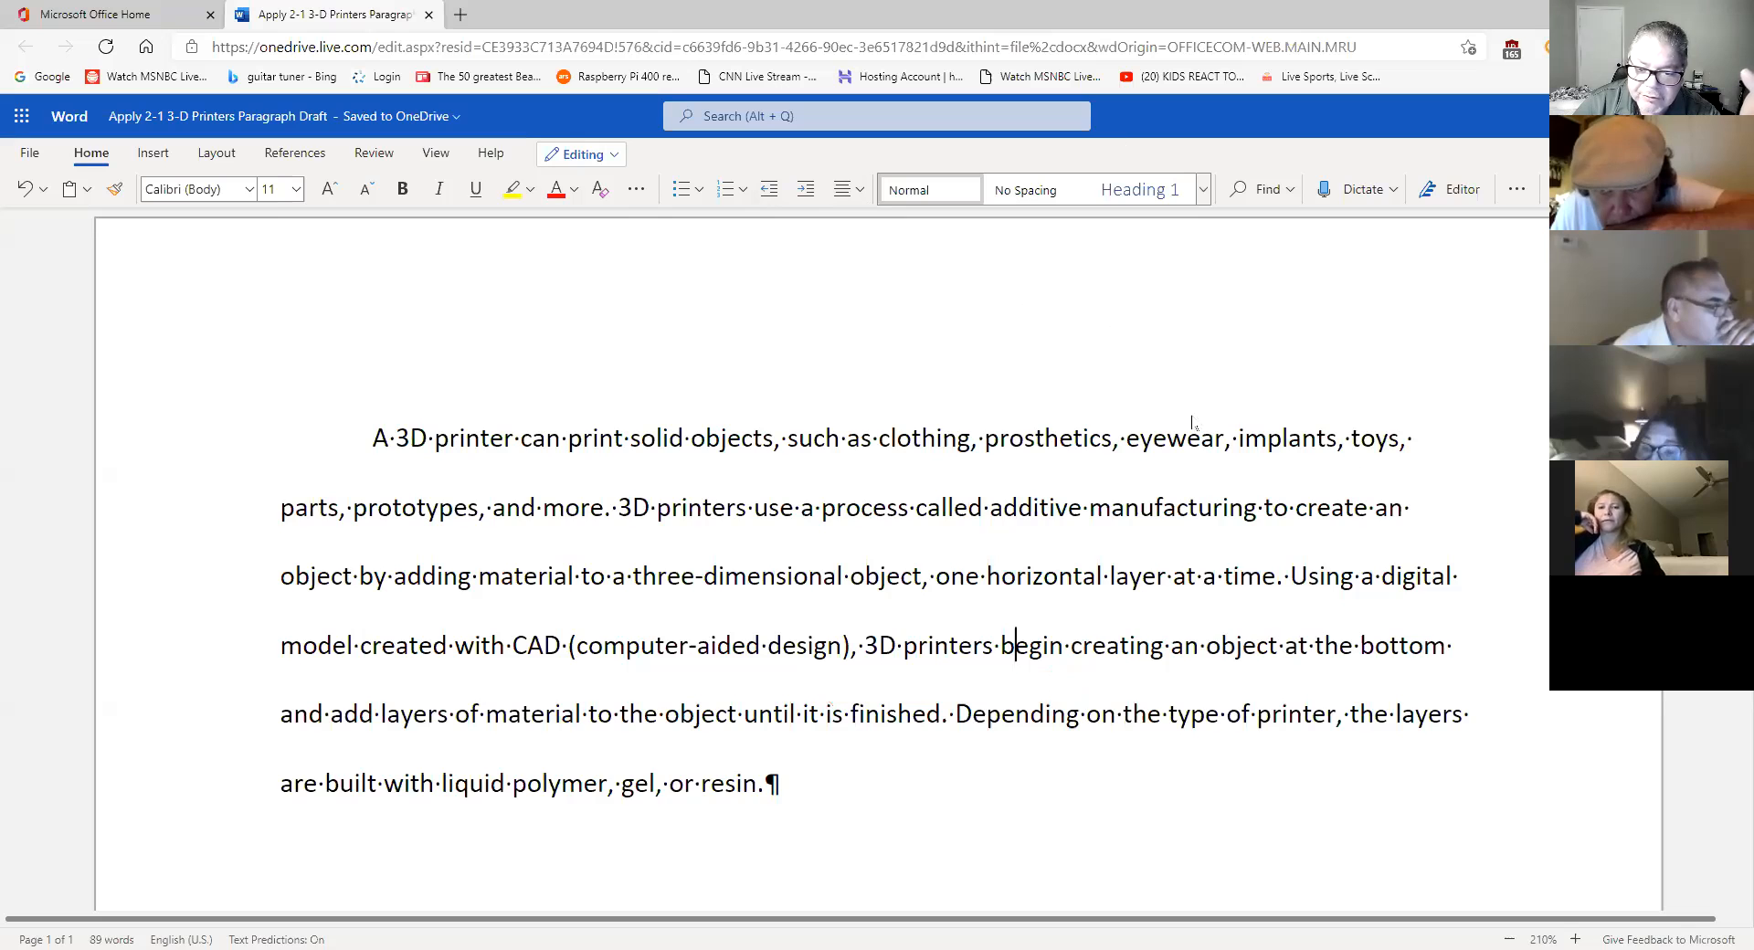
pyautogui.scroll(-3, 1320, 617)
pyautogui.scroll(2, 1306, 627)
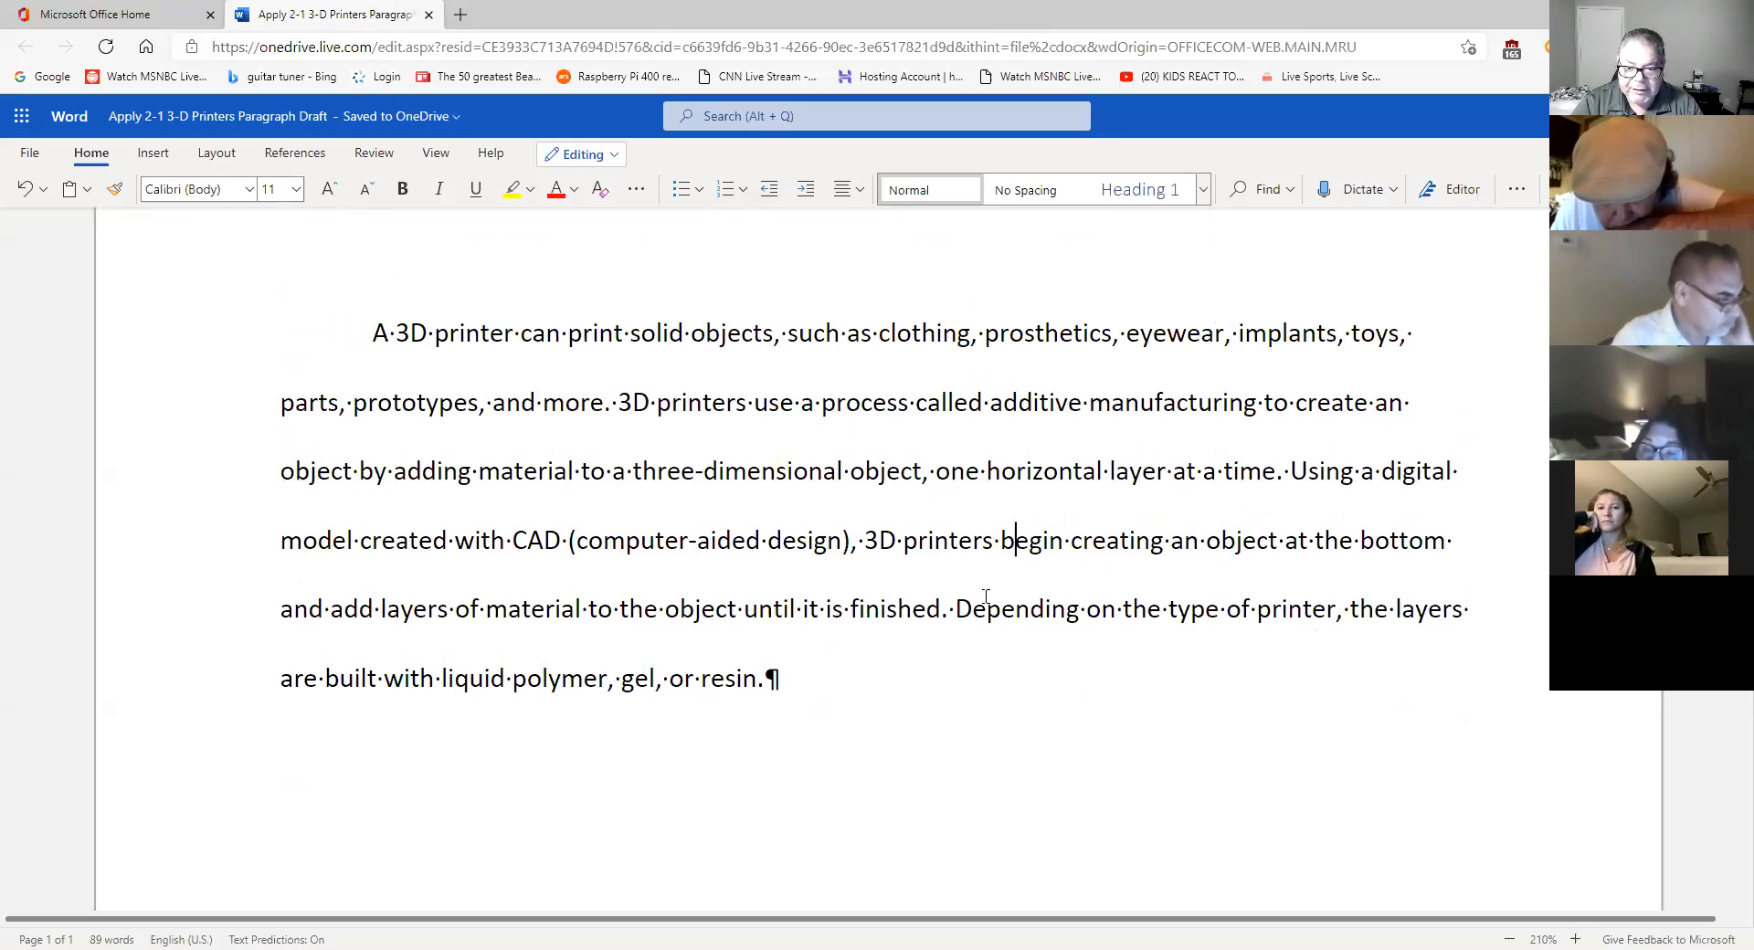
pyautogui.click(957, 612)
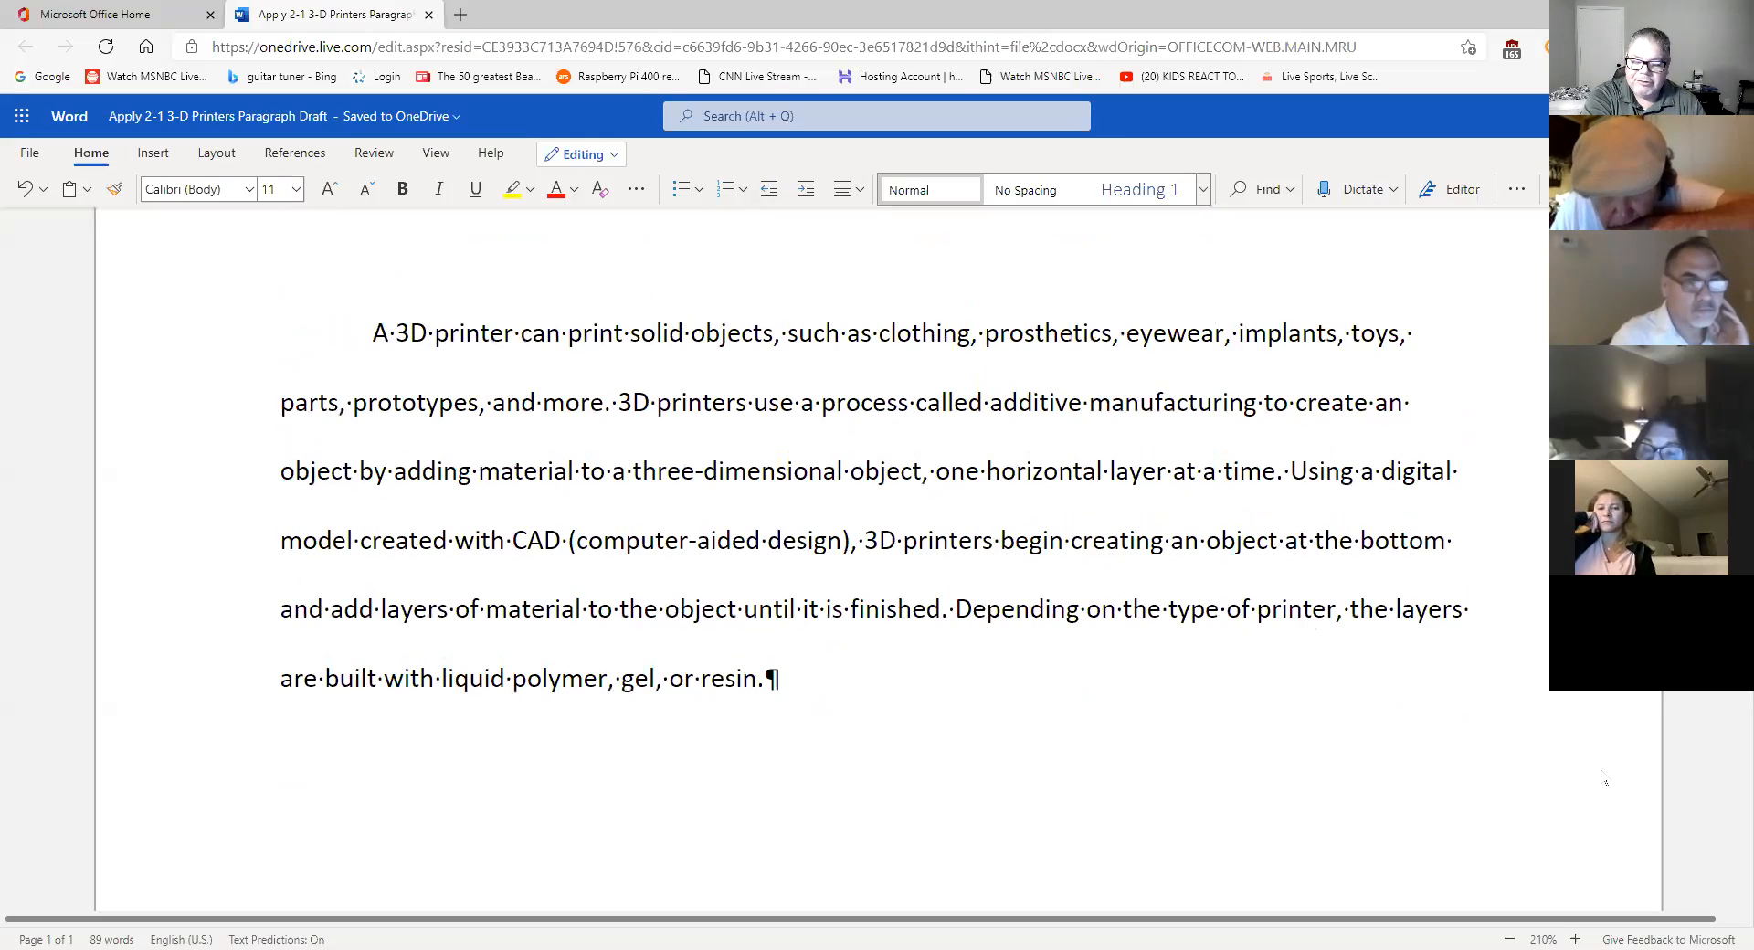
pyautogui.press('Delete')
pyautogui.write('0')
pyautogui.press('BackSpace')
pyautogui.press('Delete')
pyautogui.press('Delete')
pyautogui.press('Delete')
pyautogui.press('Delete')
pyautogui.press('Delete')
pyautogui.press('Delete')
pyautogui.press('Delete')
pyautogui.press('Delete')
pyautogui.press('Delete')
pyautogui.press('Delete')
pyautogui.press('Delete')
pyautogui.press('Delete')
pyautogui.press('Delete')
pyautogui.press('Delete')
pyautogui.press('Delete')
pyautogui.press('Delete')
pyautogui.press('Delete')
pyautogui.press('Delete')
pyautogui.press('Delete')
pyautogui.press('Delete')
pyautogui.press('Delete')
pyautogui.press('Delete')
pyautogui.press('Delete')
pyautogui.press('Delete')
pyautogui.press('Delete')
pyautogui.press('Delete')
pyautogui.press('Delete')
pyautogui.press('Delete')
pyautogui.press('Delete')
pyautogui.press('Delete')
pyautogui.press('Delete')
pyautogui.press('Delete')
pyautogui.press('Delete')
pyautogui.press('Delete')
pyautogui.press('Delete')
pyautogui.press('Delete')
pyautogui.press('Delete')
pyautogui.press('Delete')
pyautogui.press('Delete')
pyautogui.press('Delete')
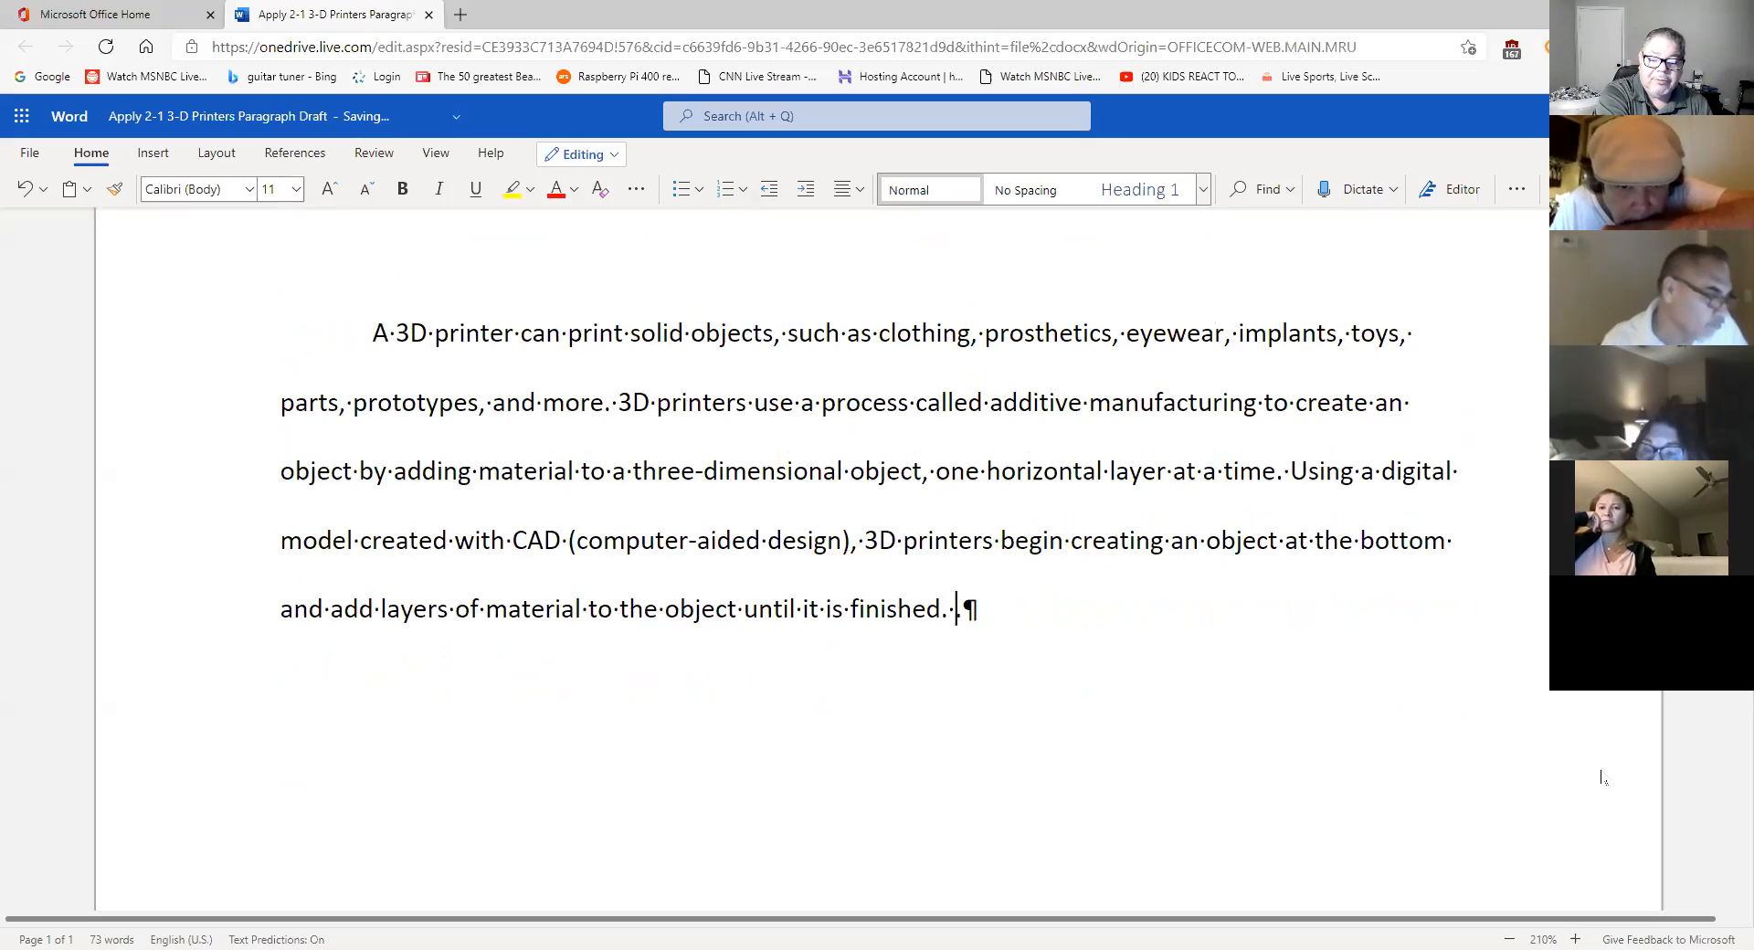
pyautogui.hotkey('ctrl', 'z')
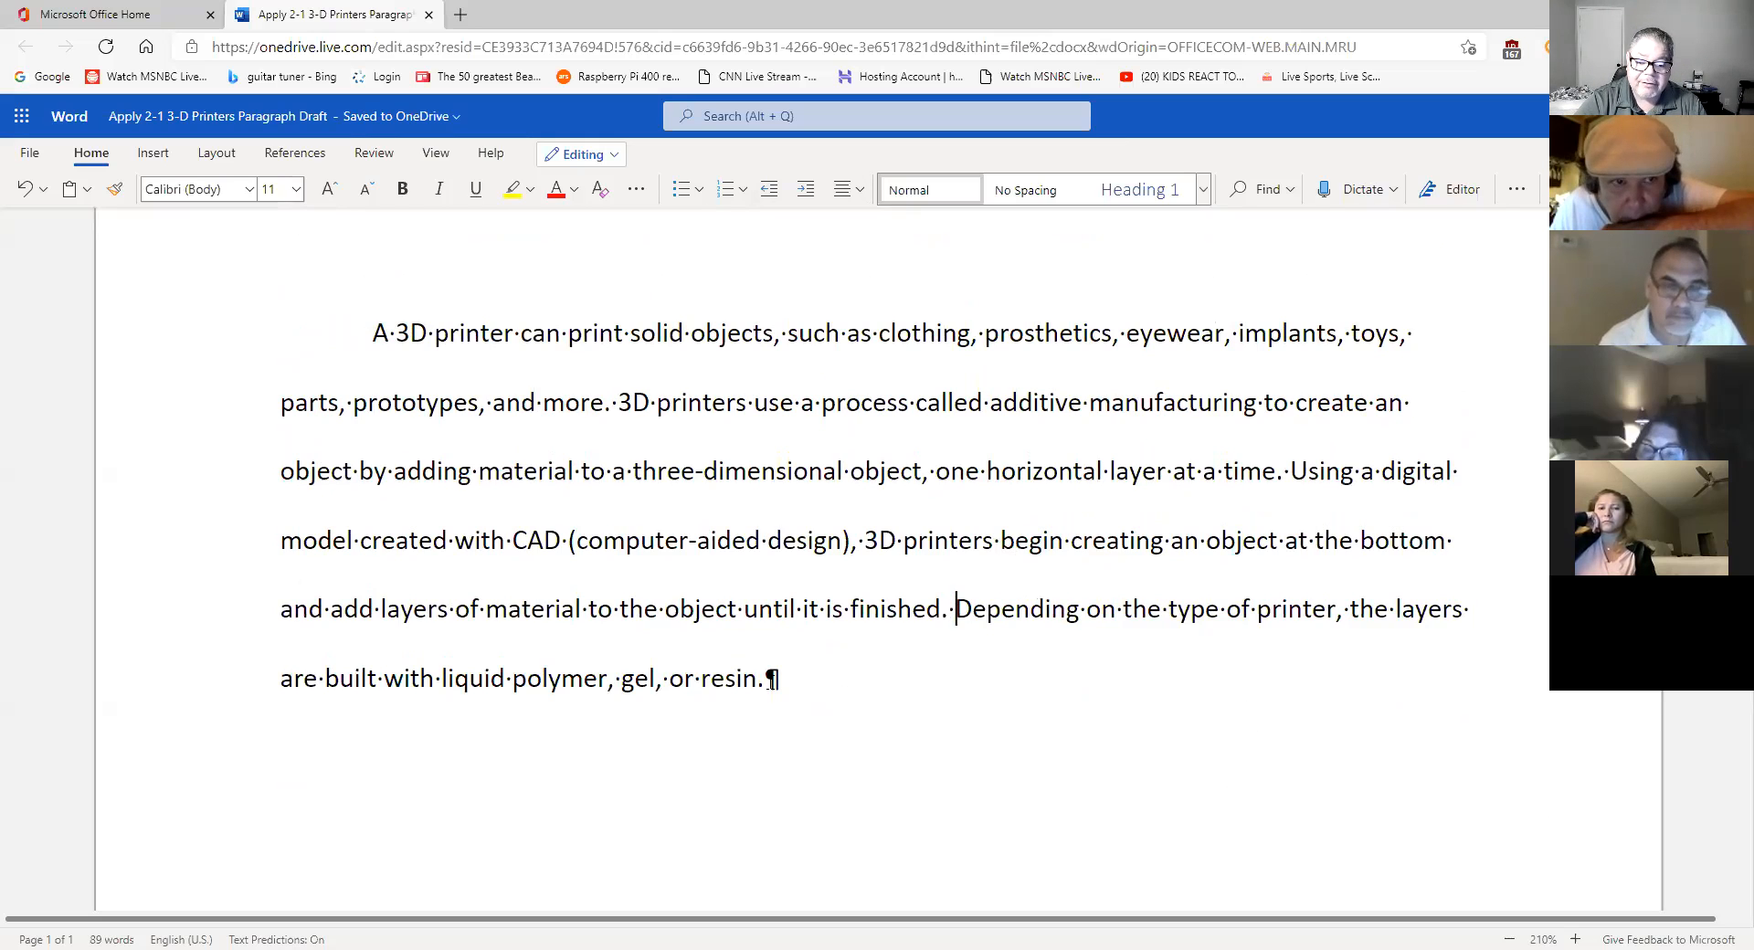
pyautogui.click(1071, 811)
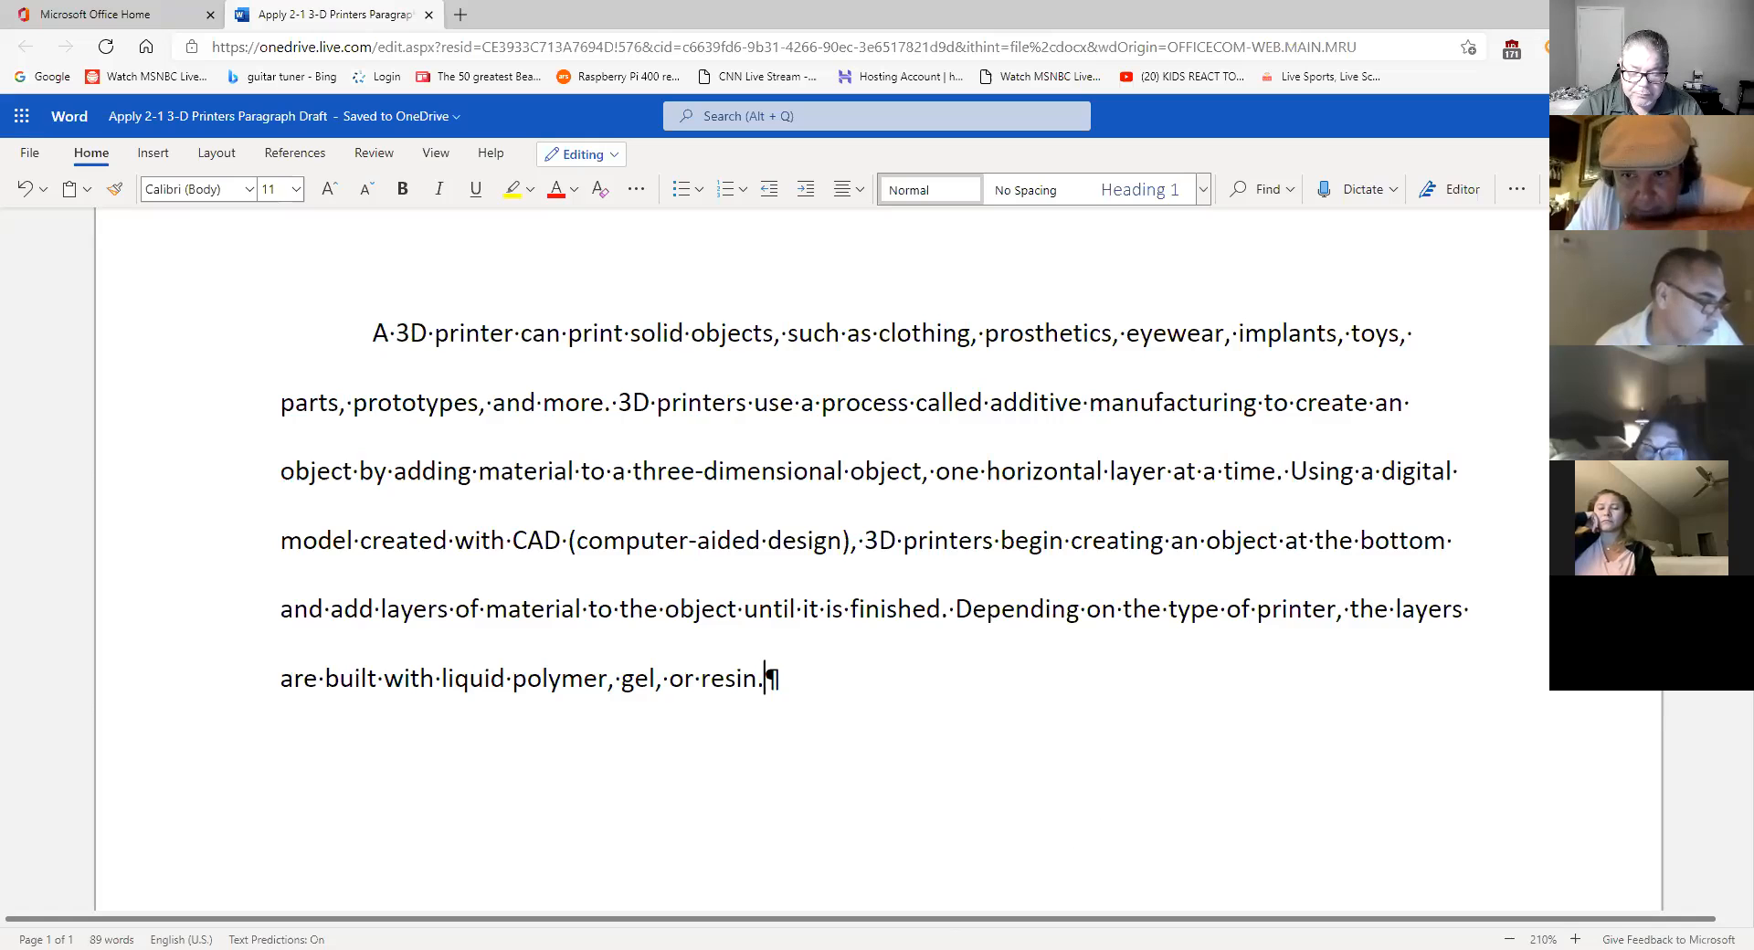
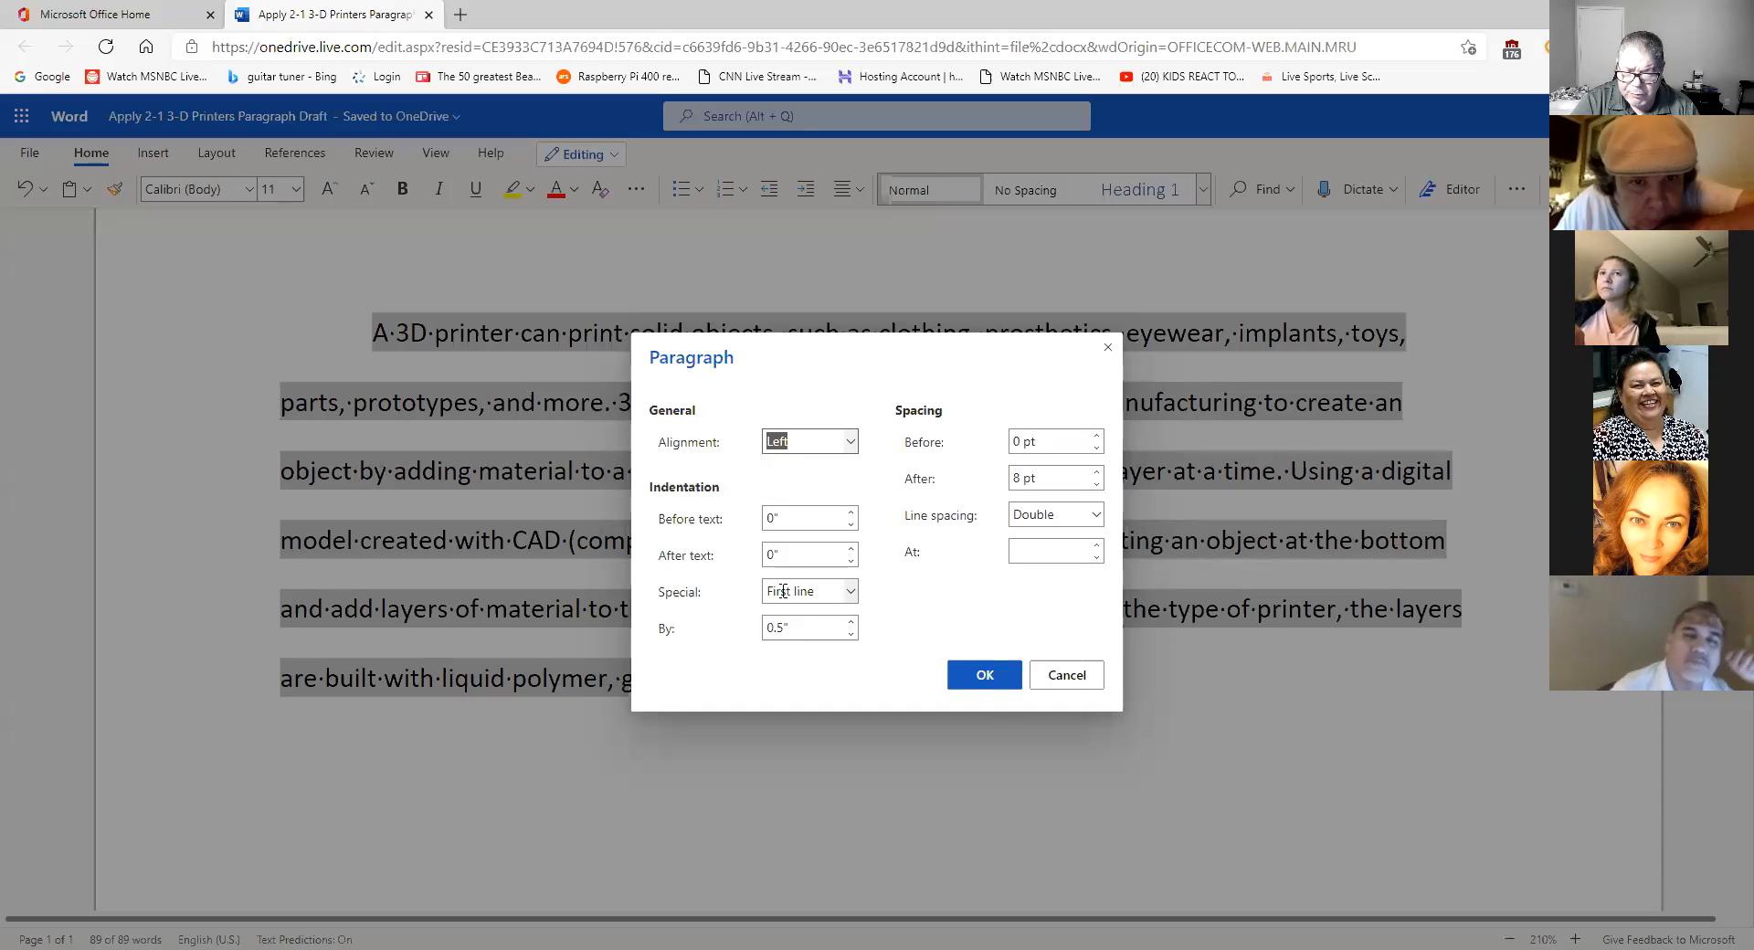
# - Give the paragraph a 0.5" first-line indent and close the Paragraph dialog
pyautogui.click(856, 594)
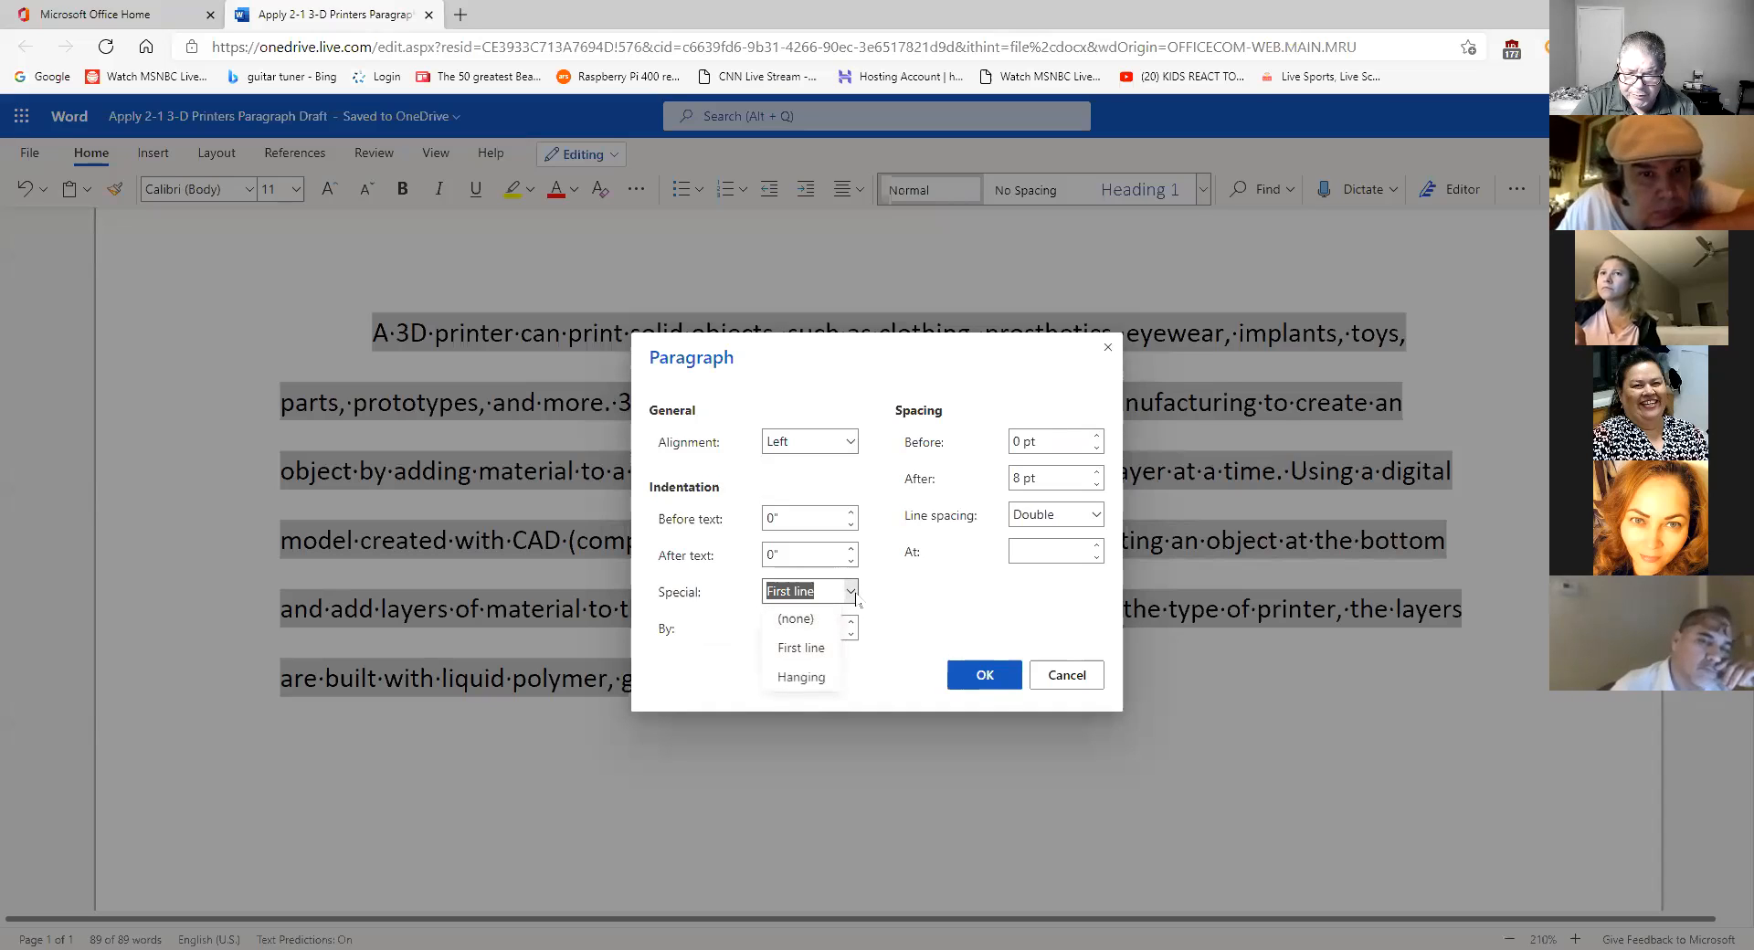
pyautogui.click(804, 647)
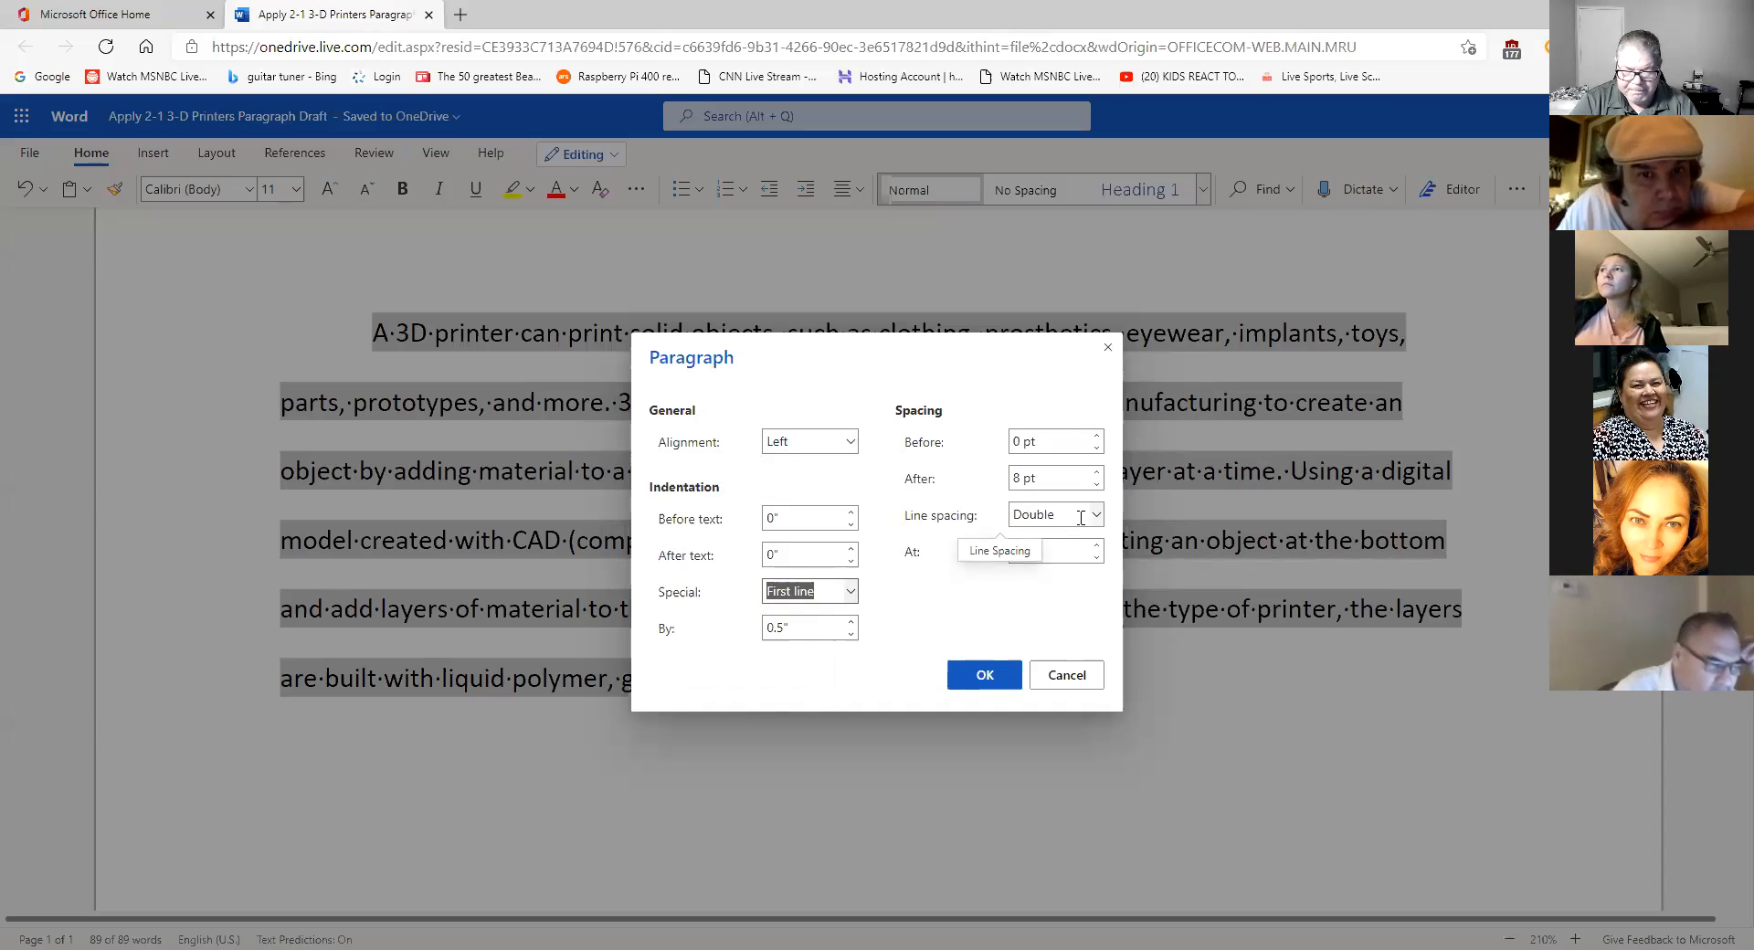
pyautogui.click(1067, 672)
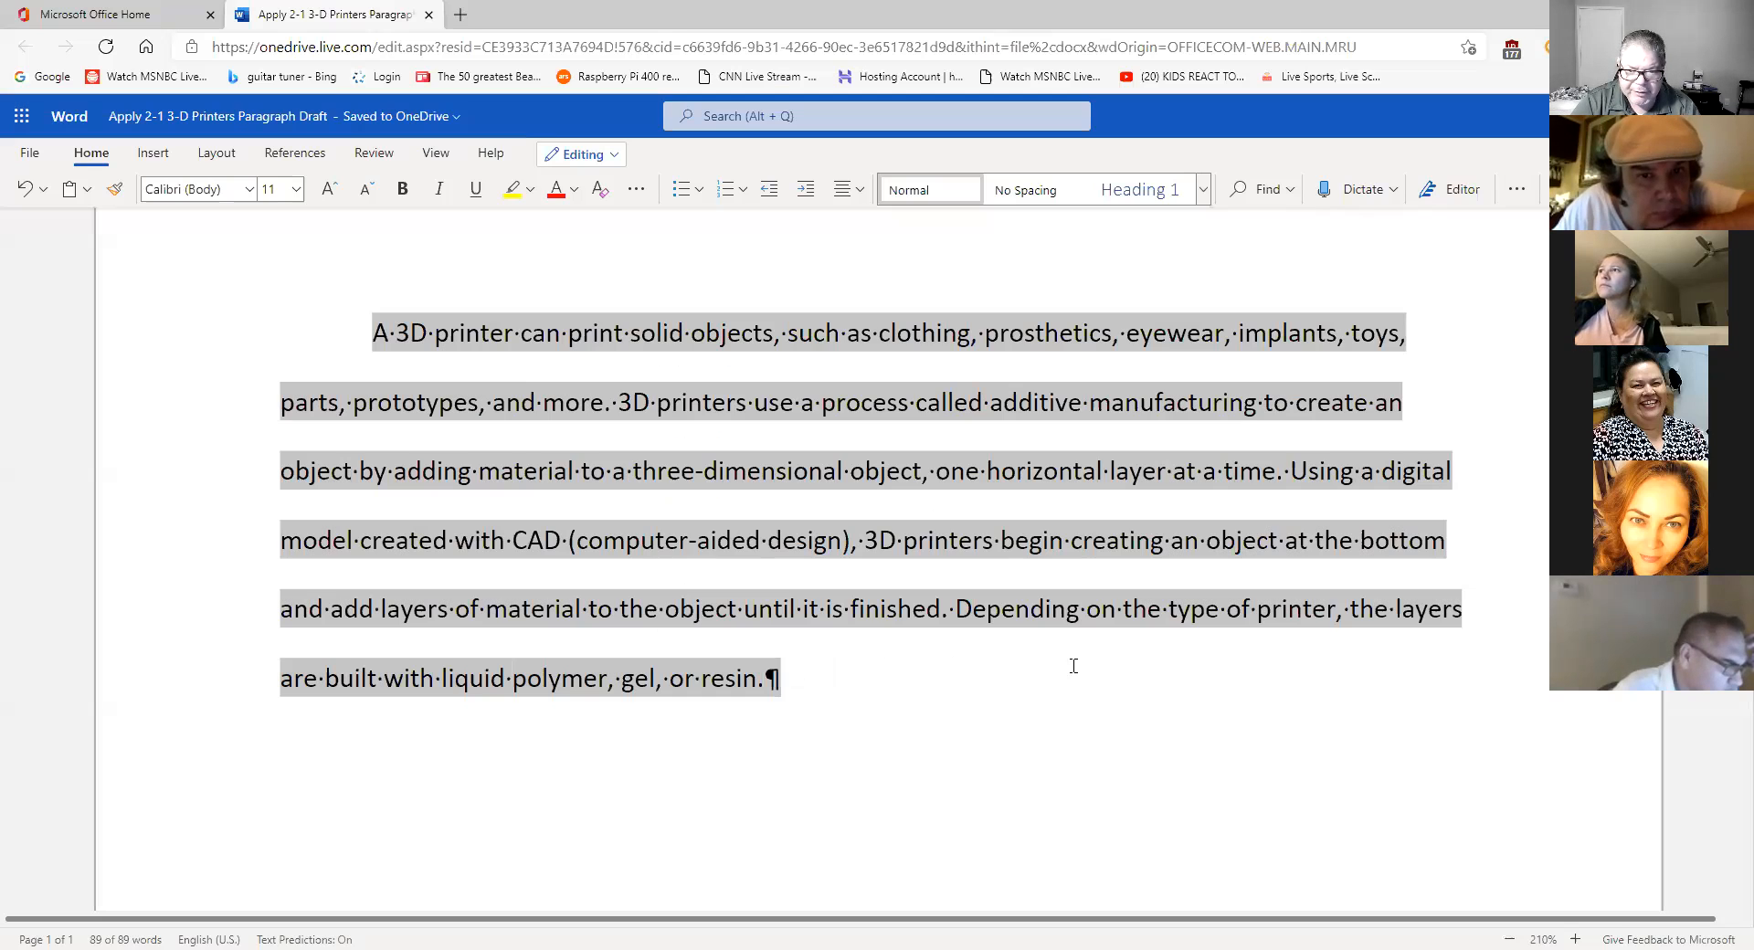
pyautogui.click(1105, 666)
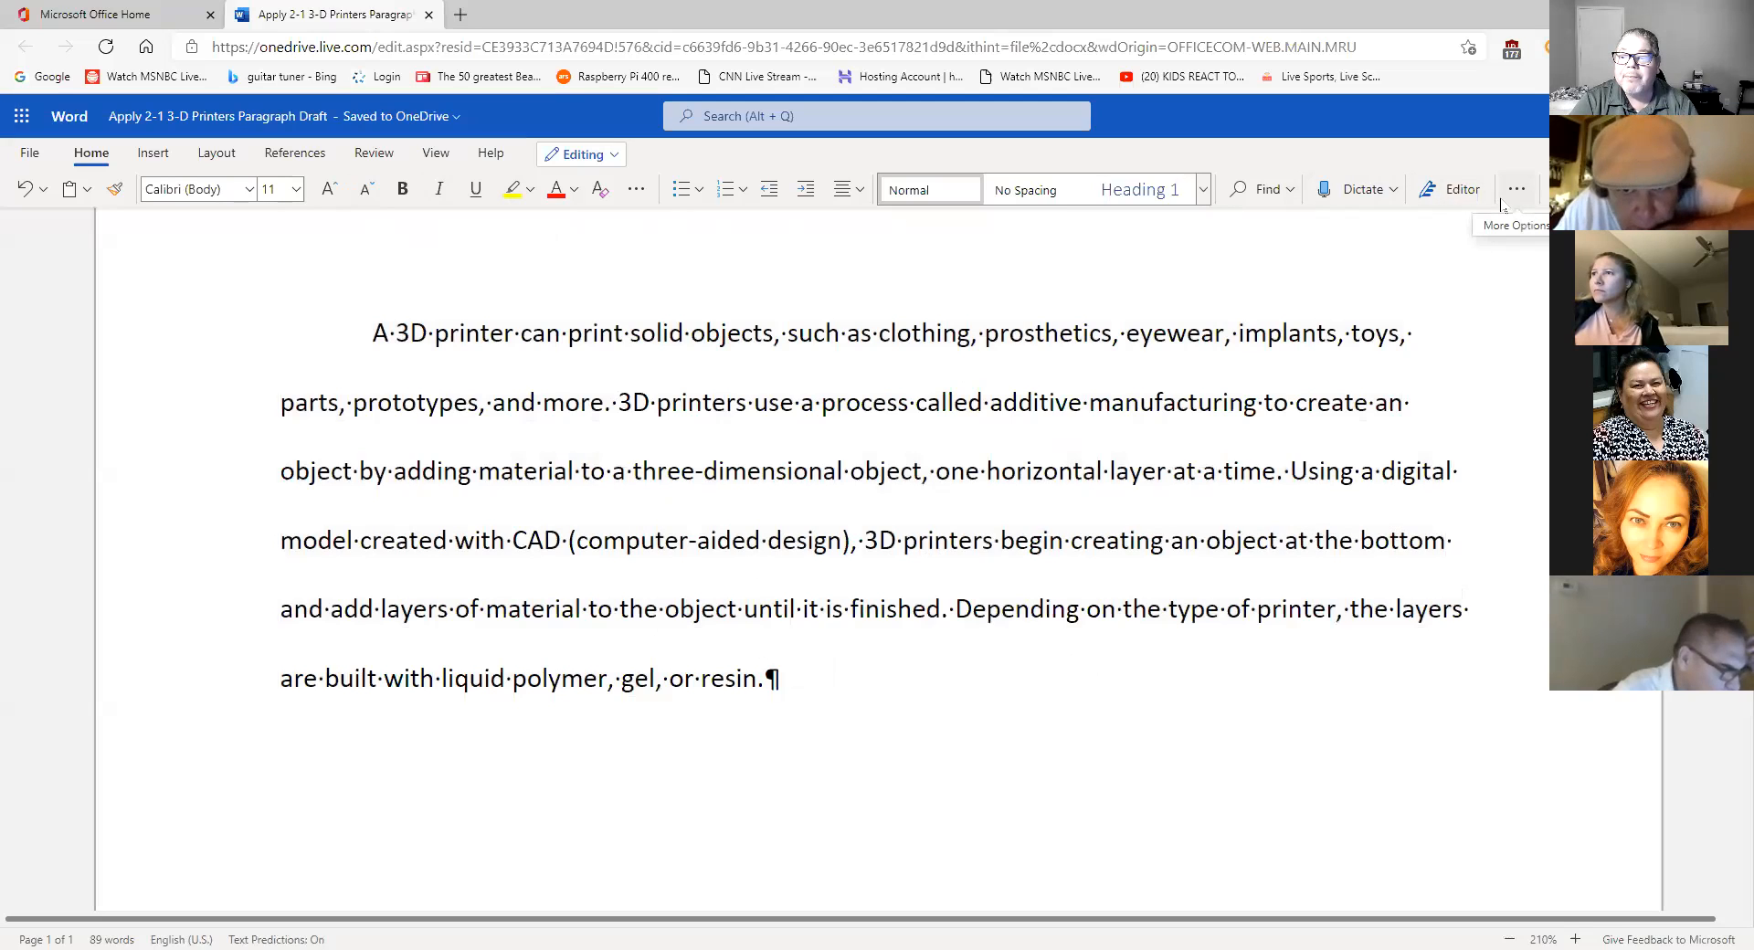
# - Search the document for 'printers', finding 4 matches in the paragraph
pyautogui.click(1257, 192)
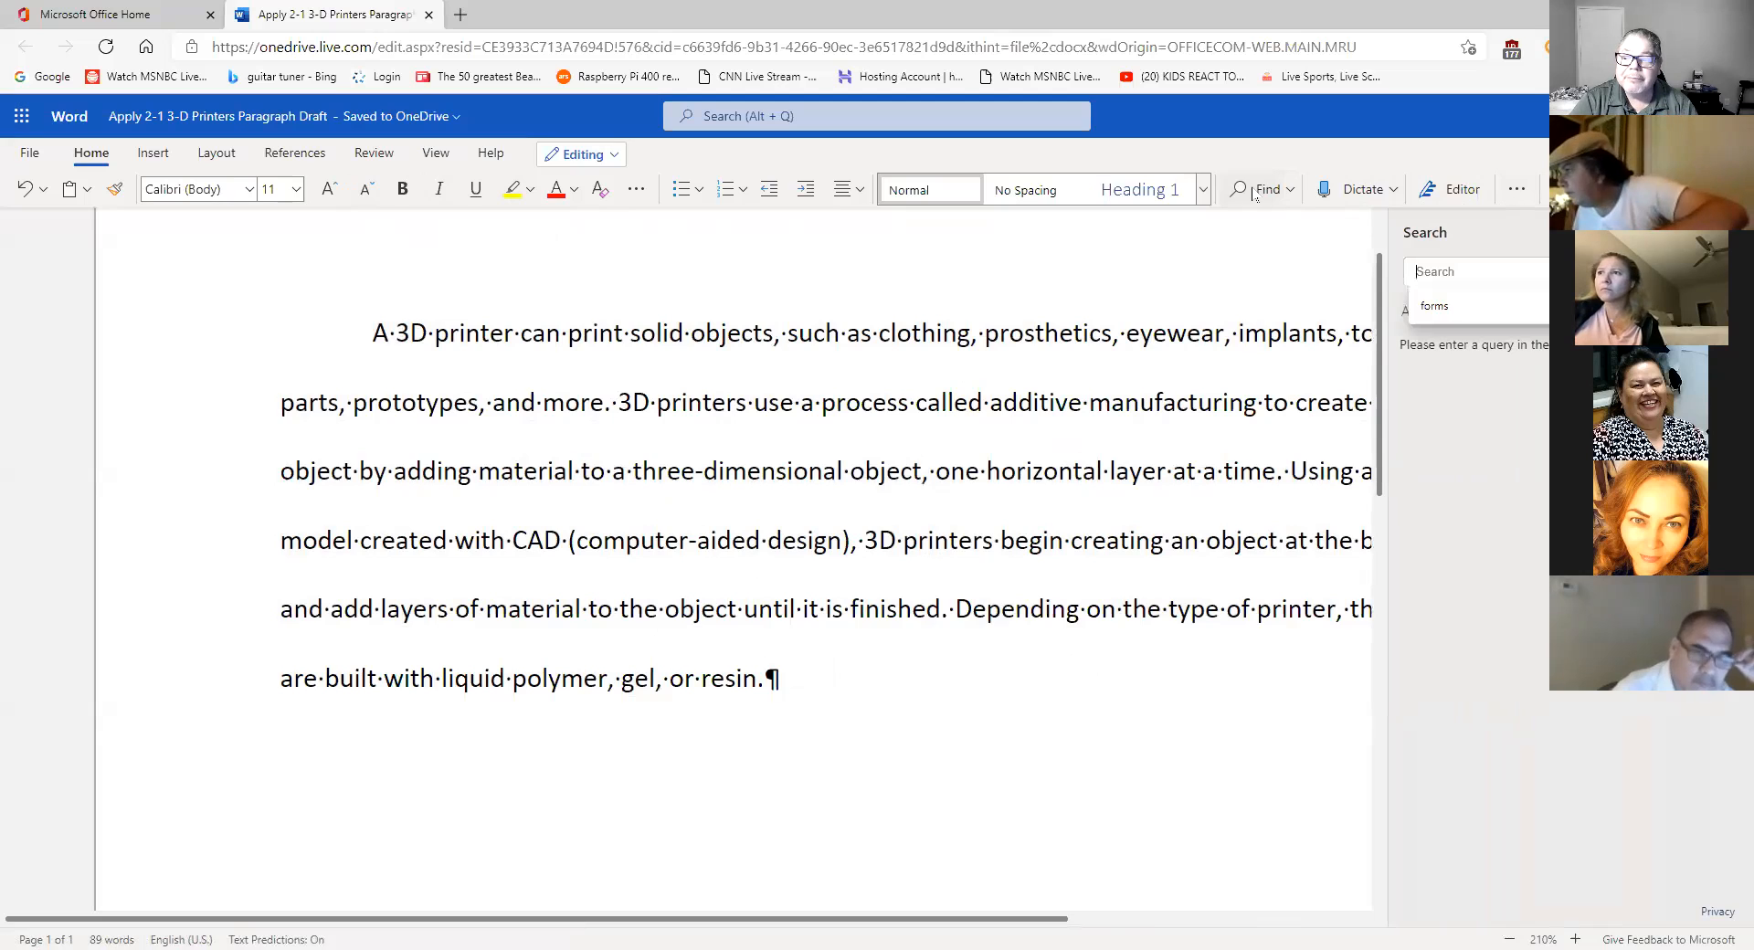
pyautogui.click(1727, 233)
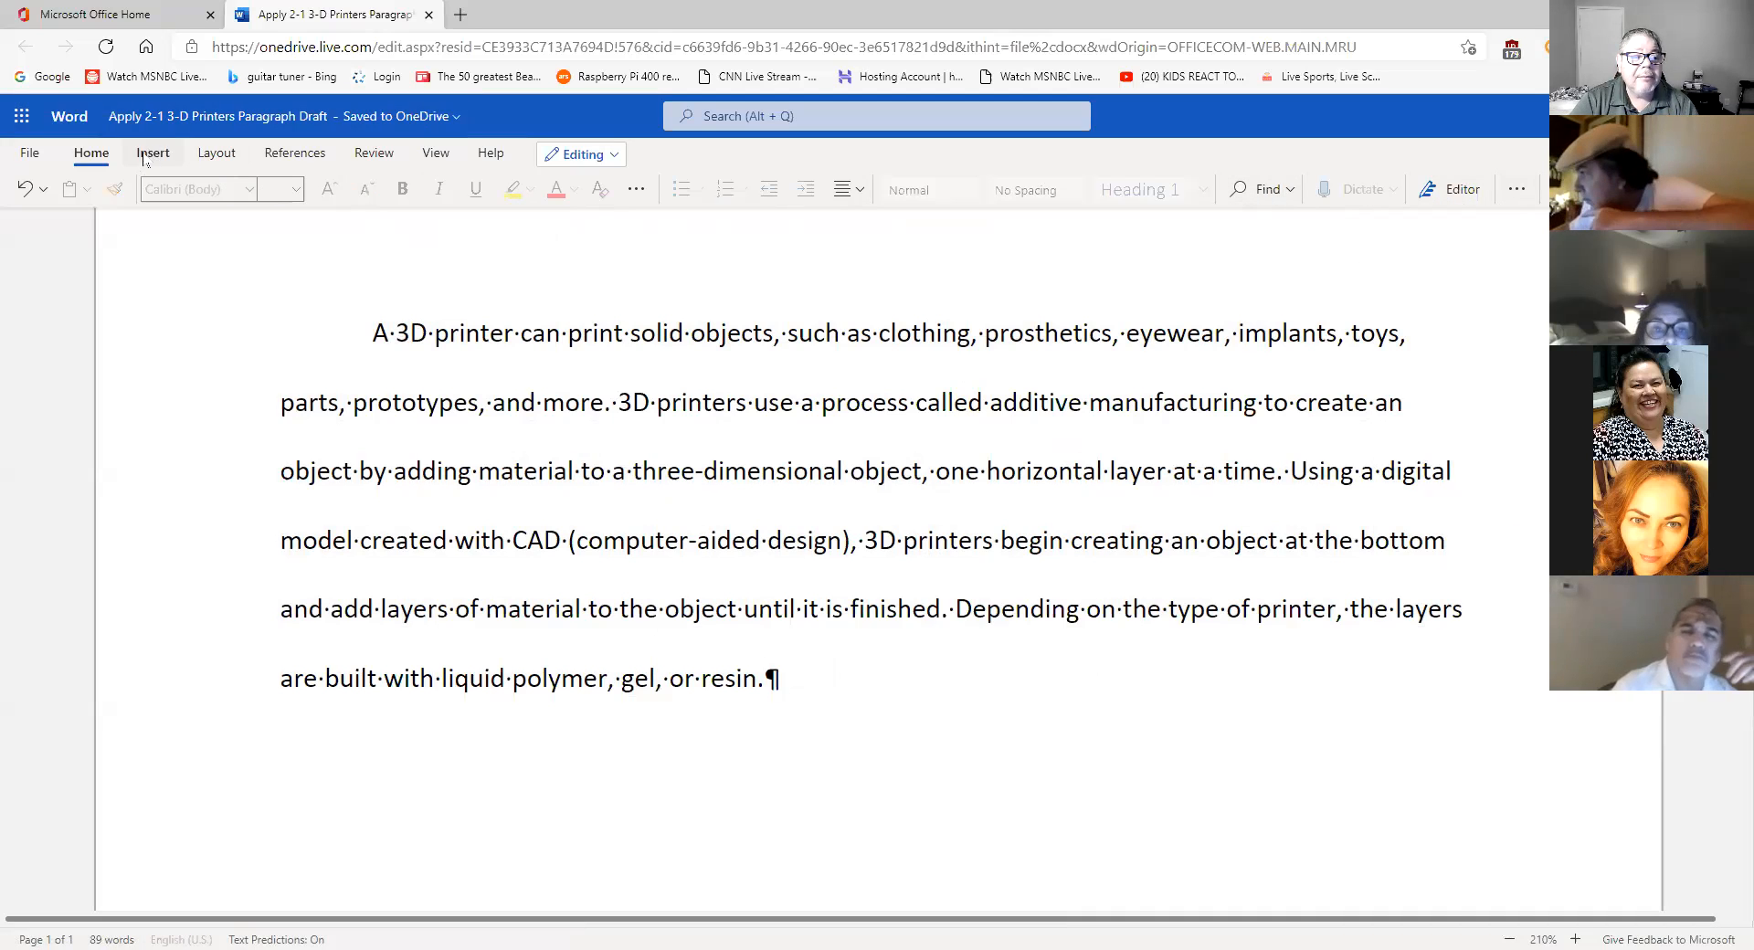
pyautogui.click(1260, 189)
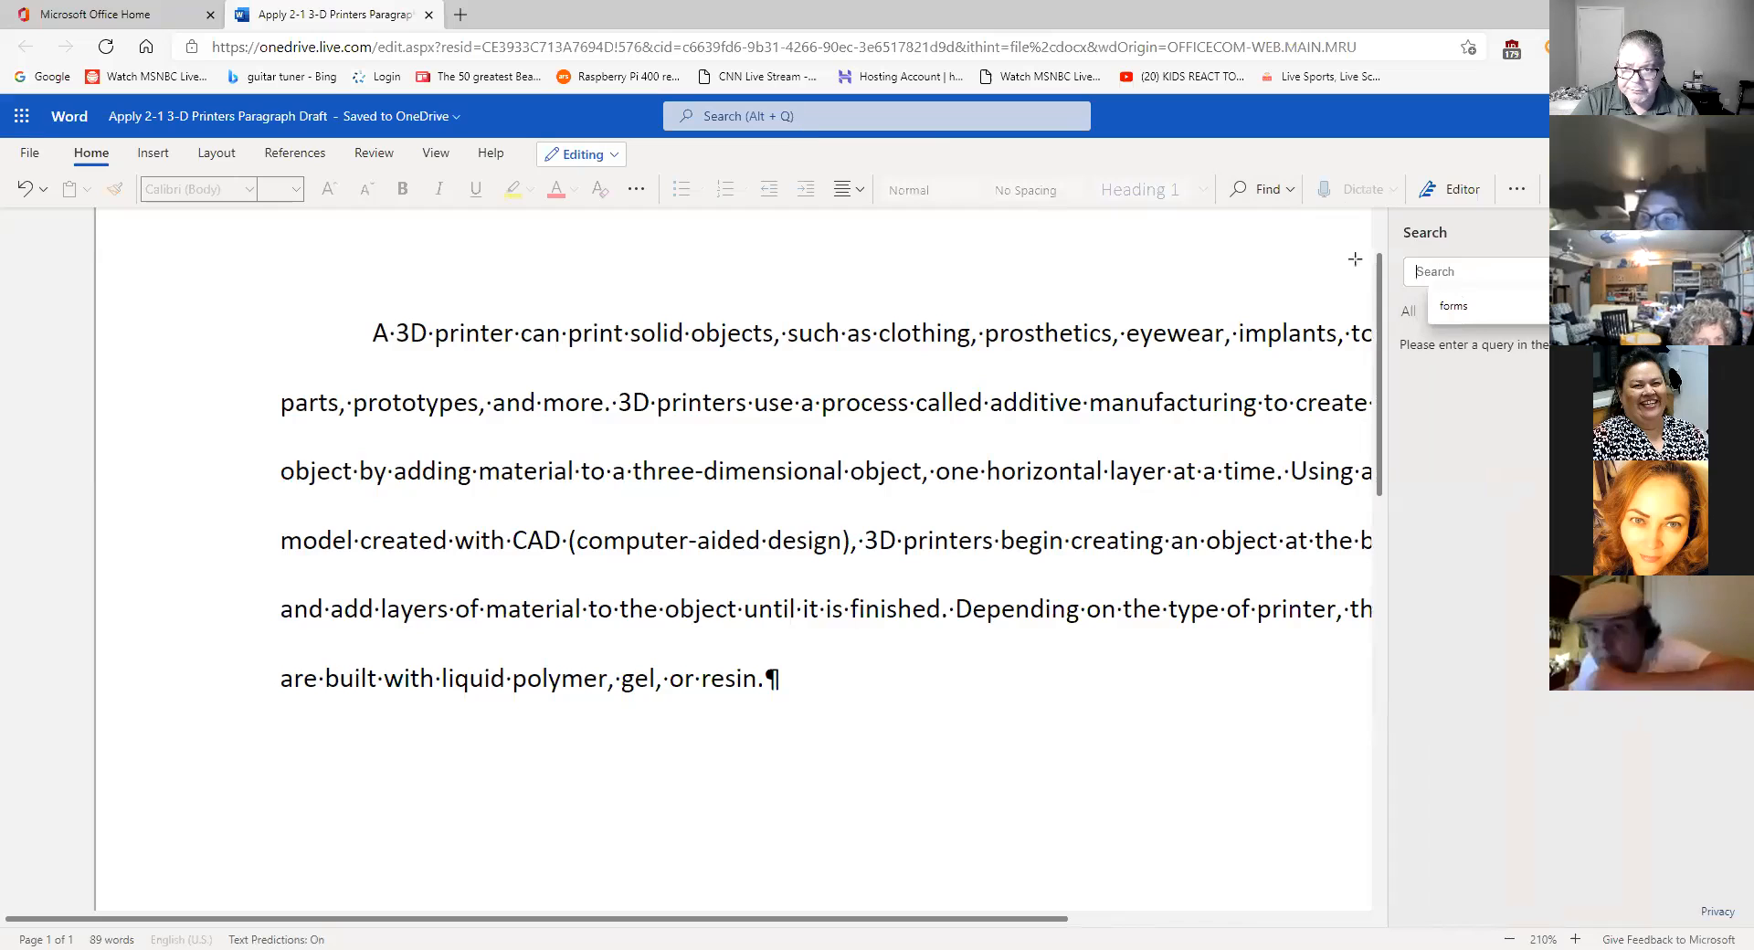
pyautogui.moveTo(1302, 259); pyautogui.dragTo(1282, 226)
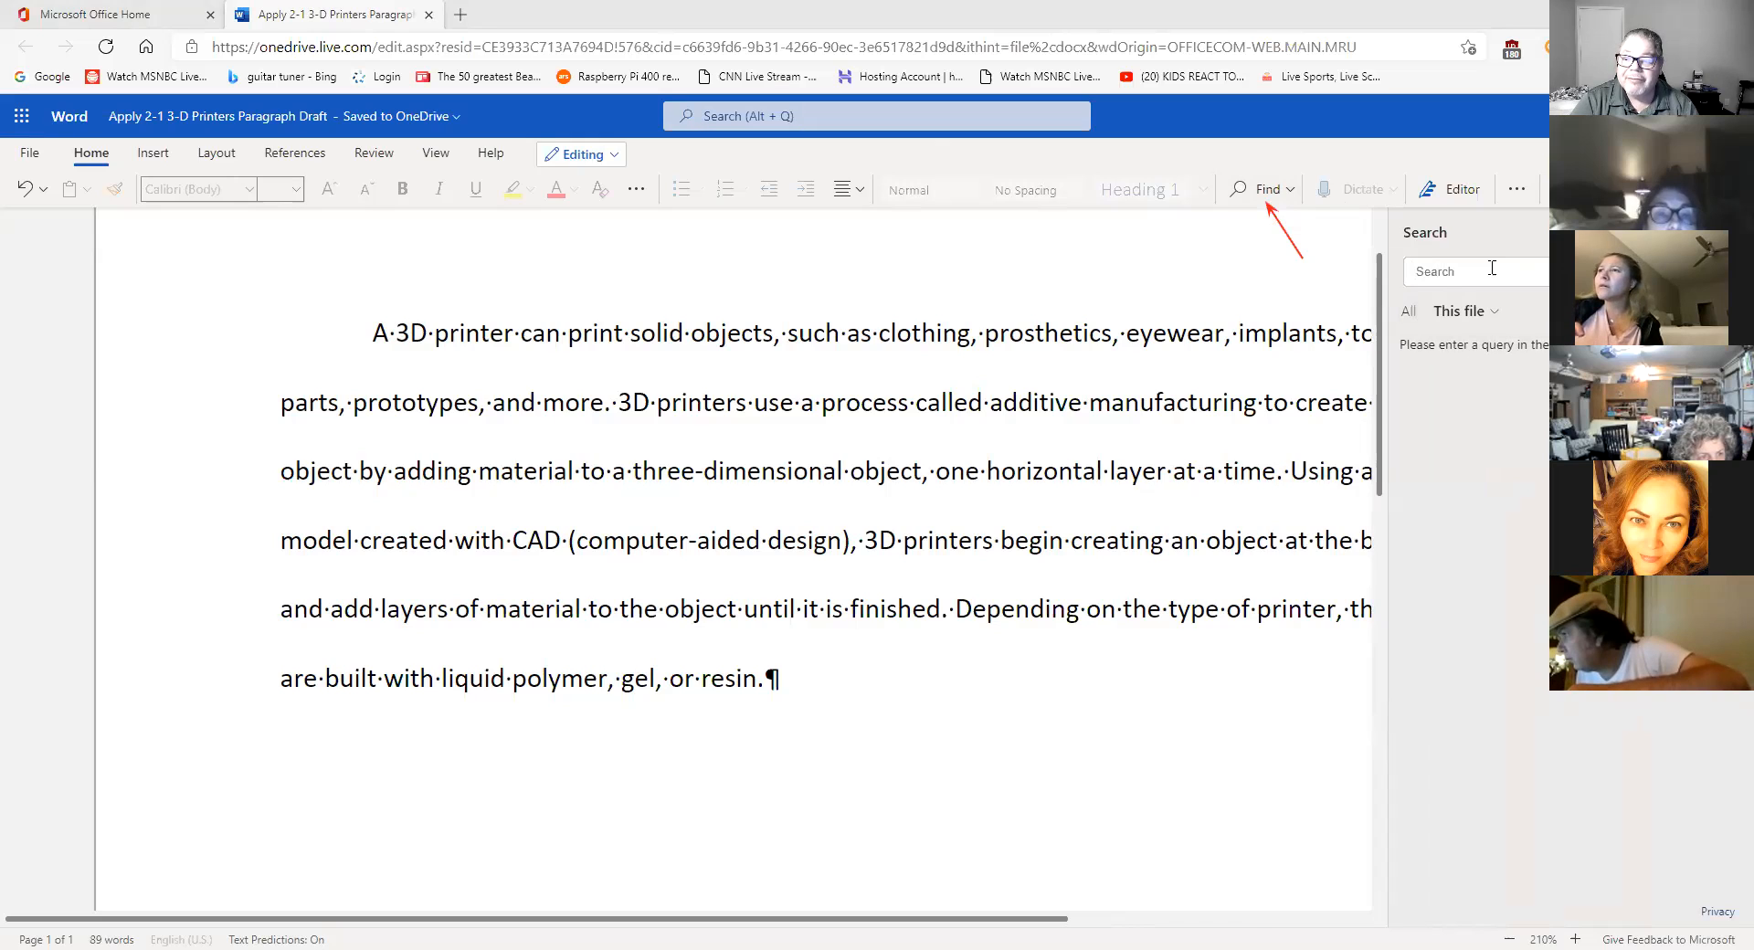
pyautogui.click(1492, 268)
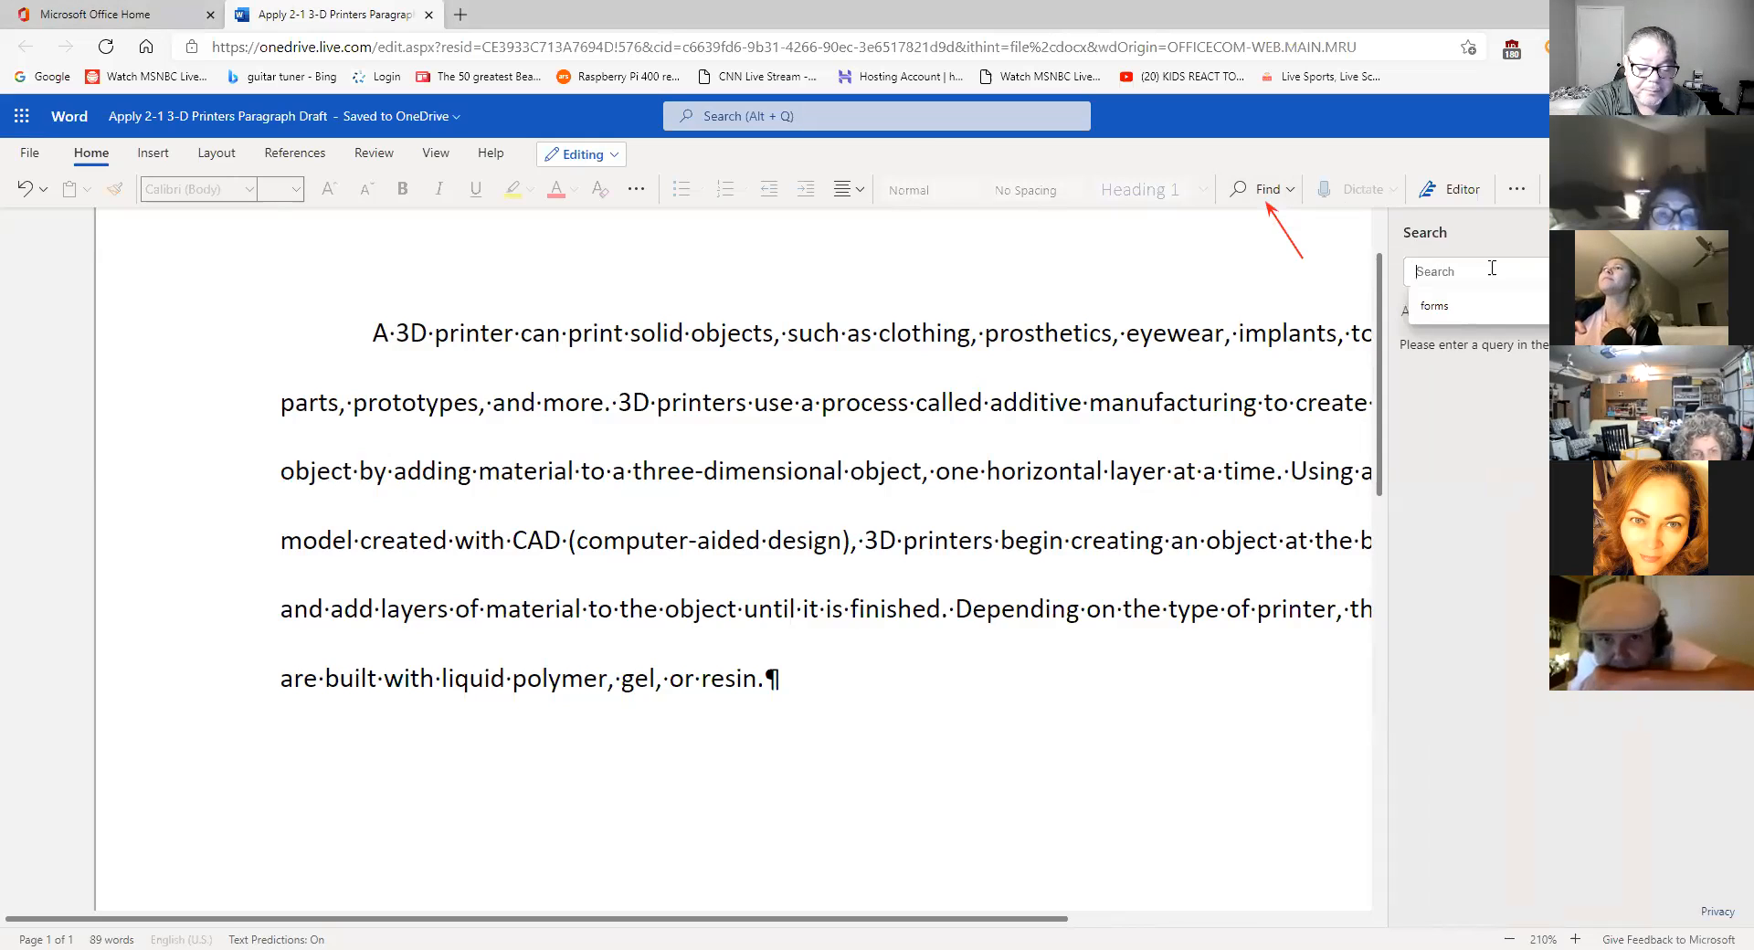
pyautogui.write('printers')
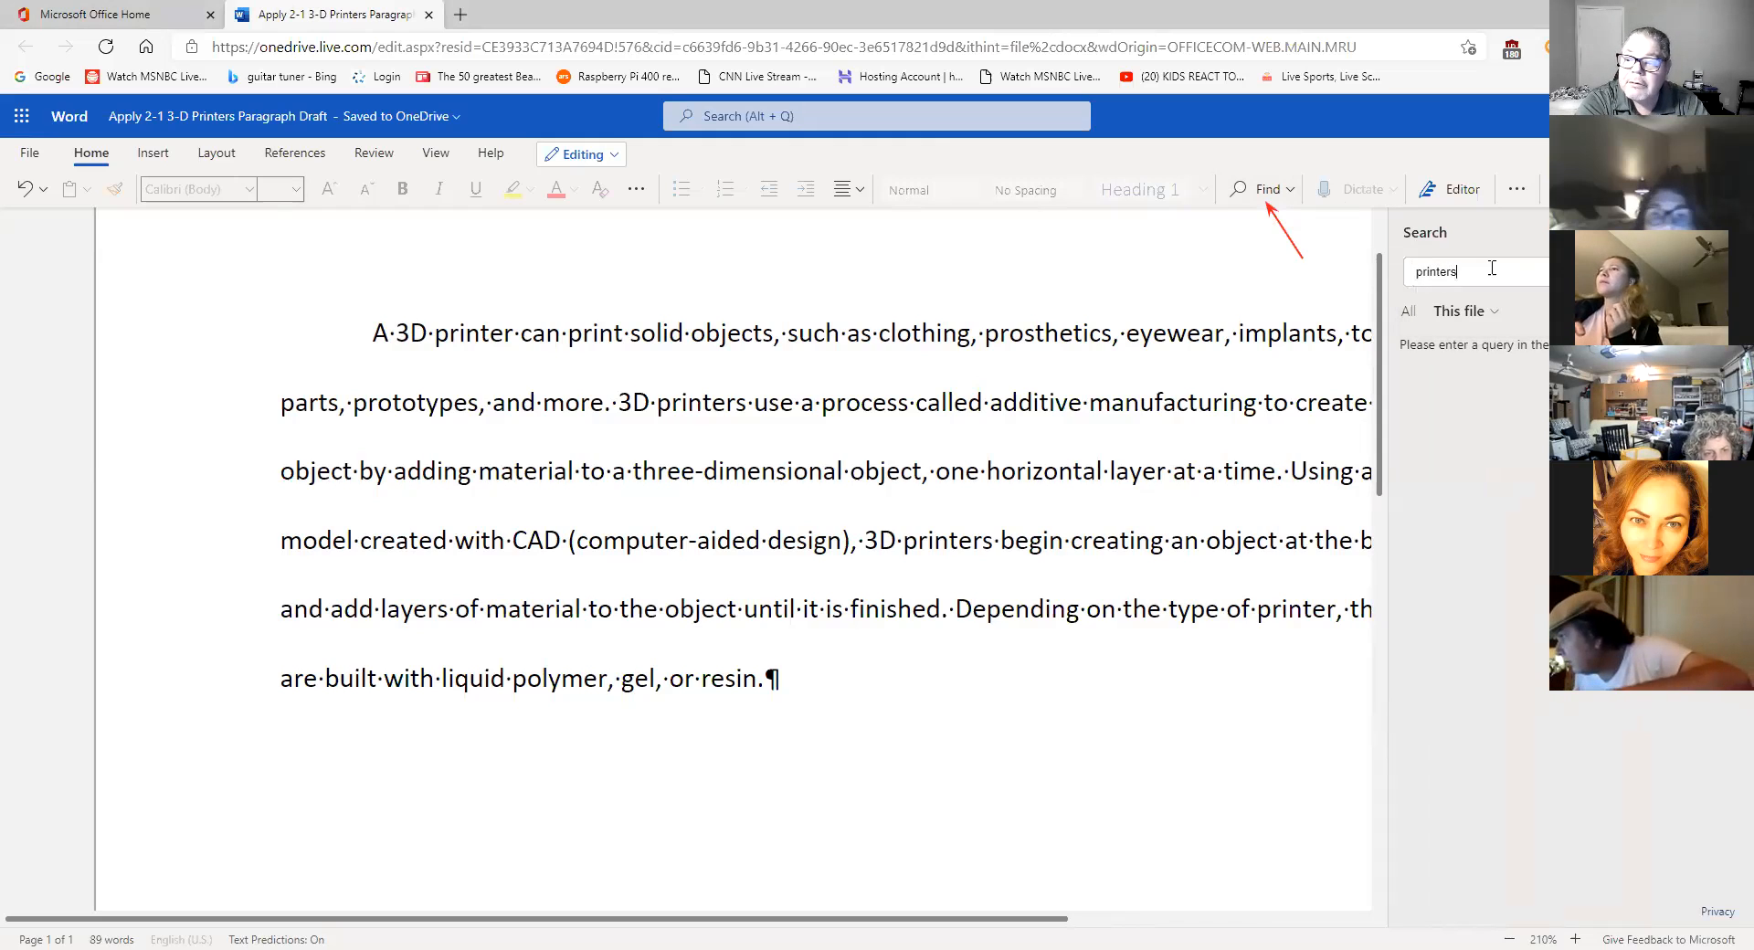
pyautogui.press('Return')
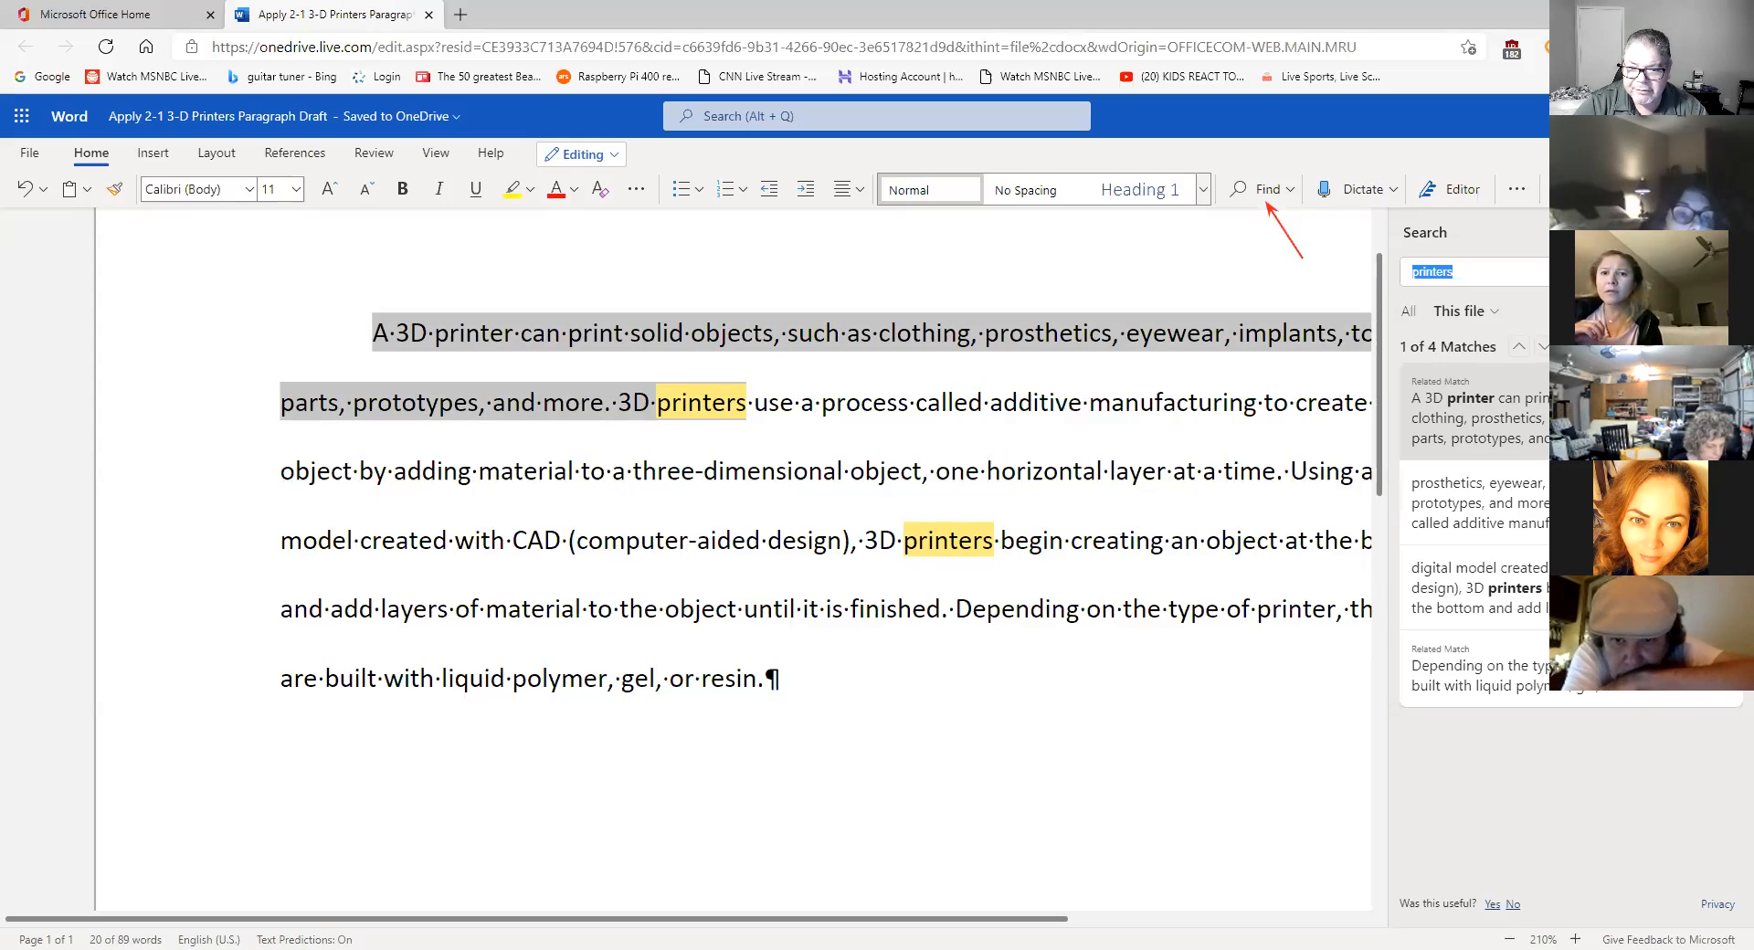
# - Change the search term to 'printer' so all four occurrences are highlighted
pyautogui.click(1490, 271)
pyautogui.press('Return')
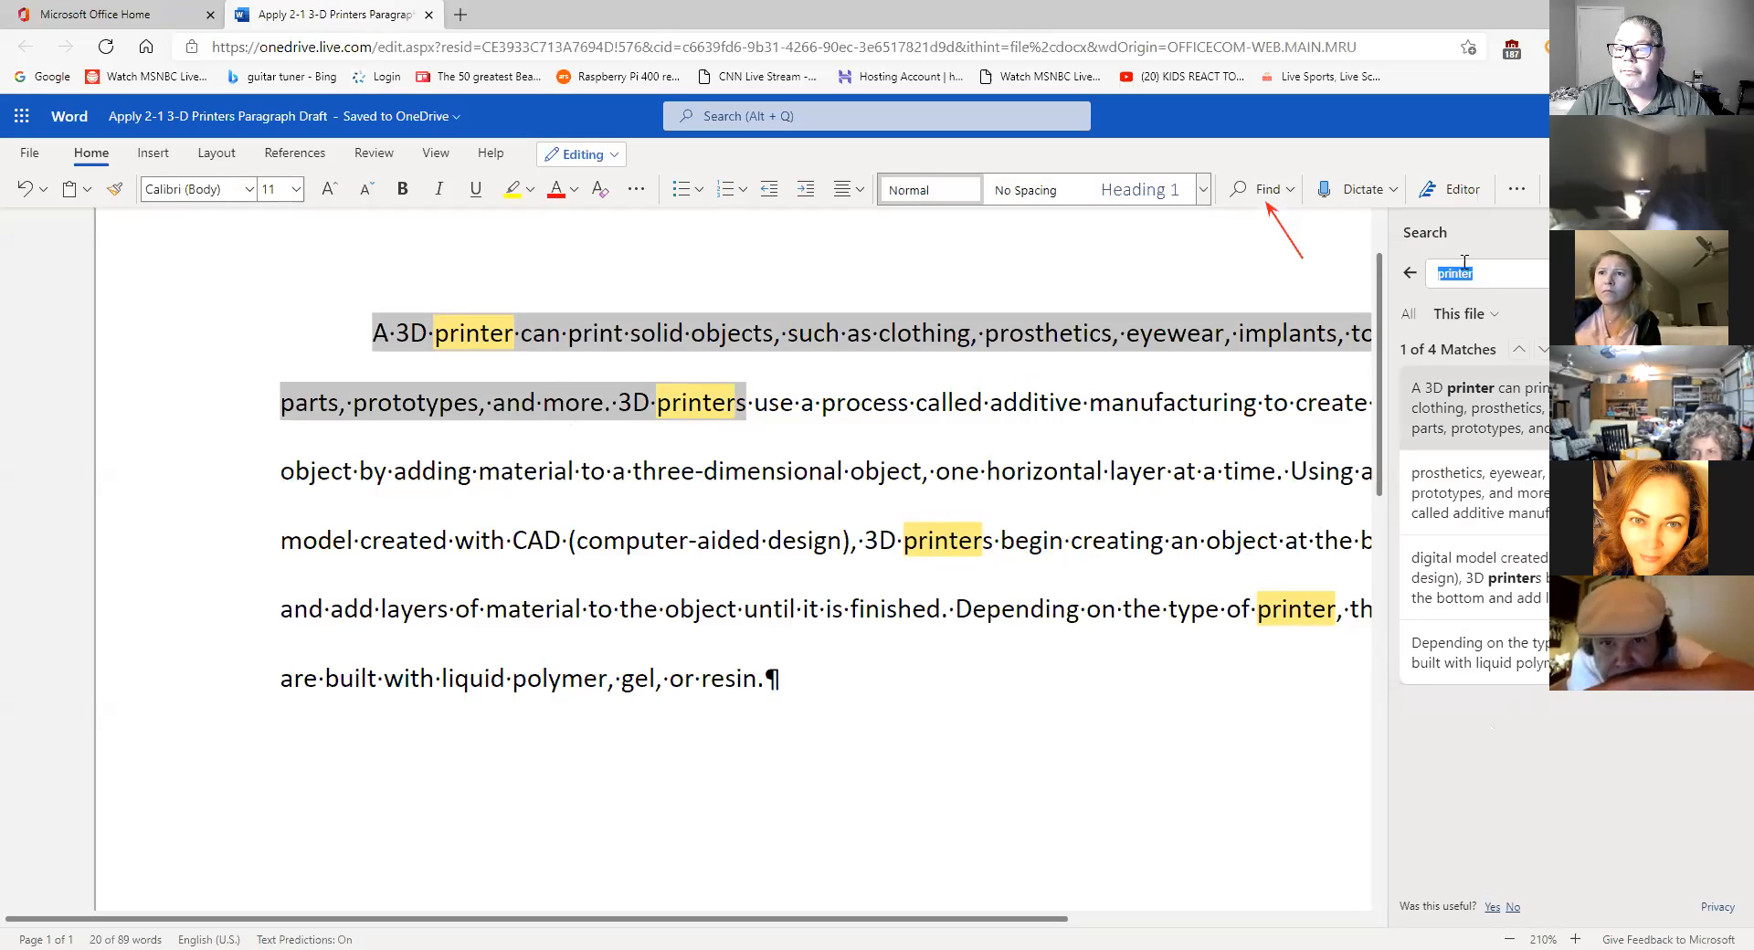
pyautogui.click(1291, 190)
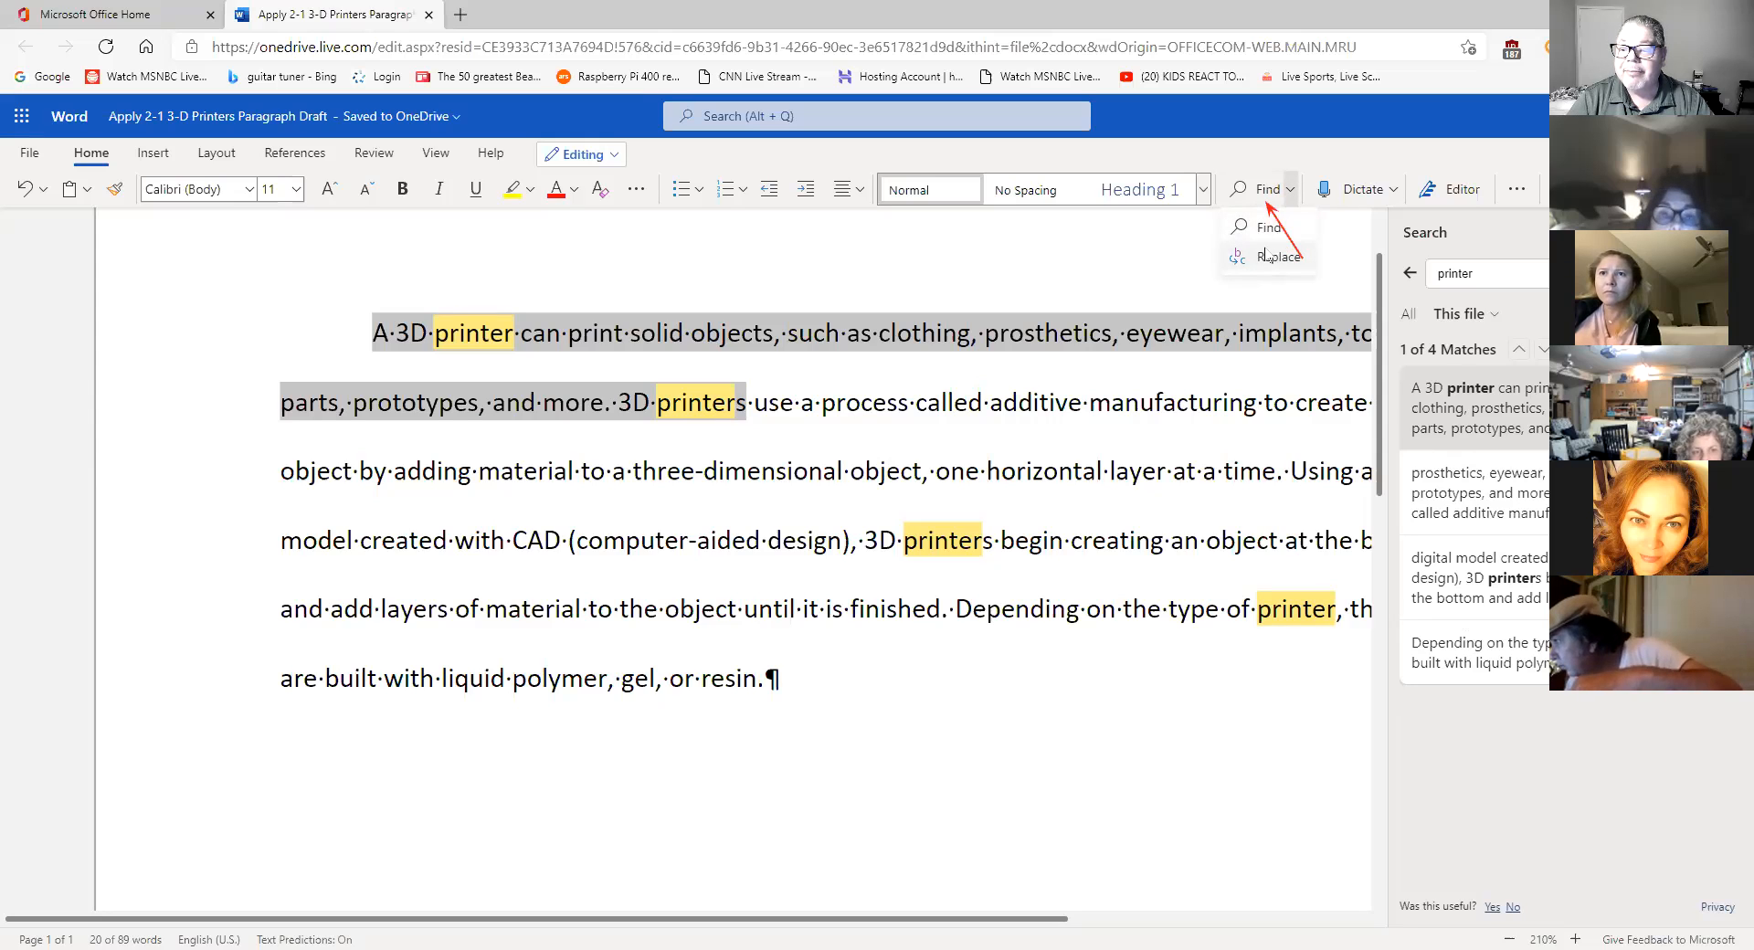
# - Set up Replace to find '3D' and replace it with '3-D'
pyautogui.click(1265, 256)
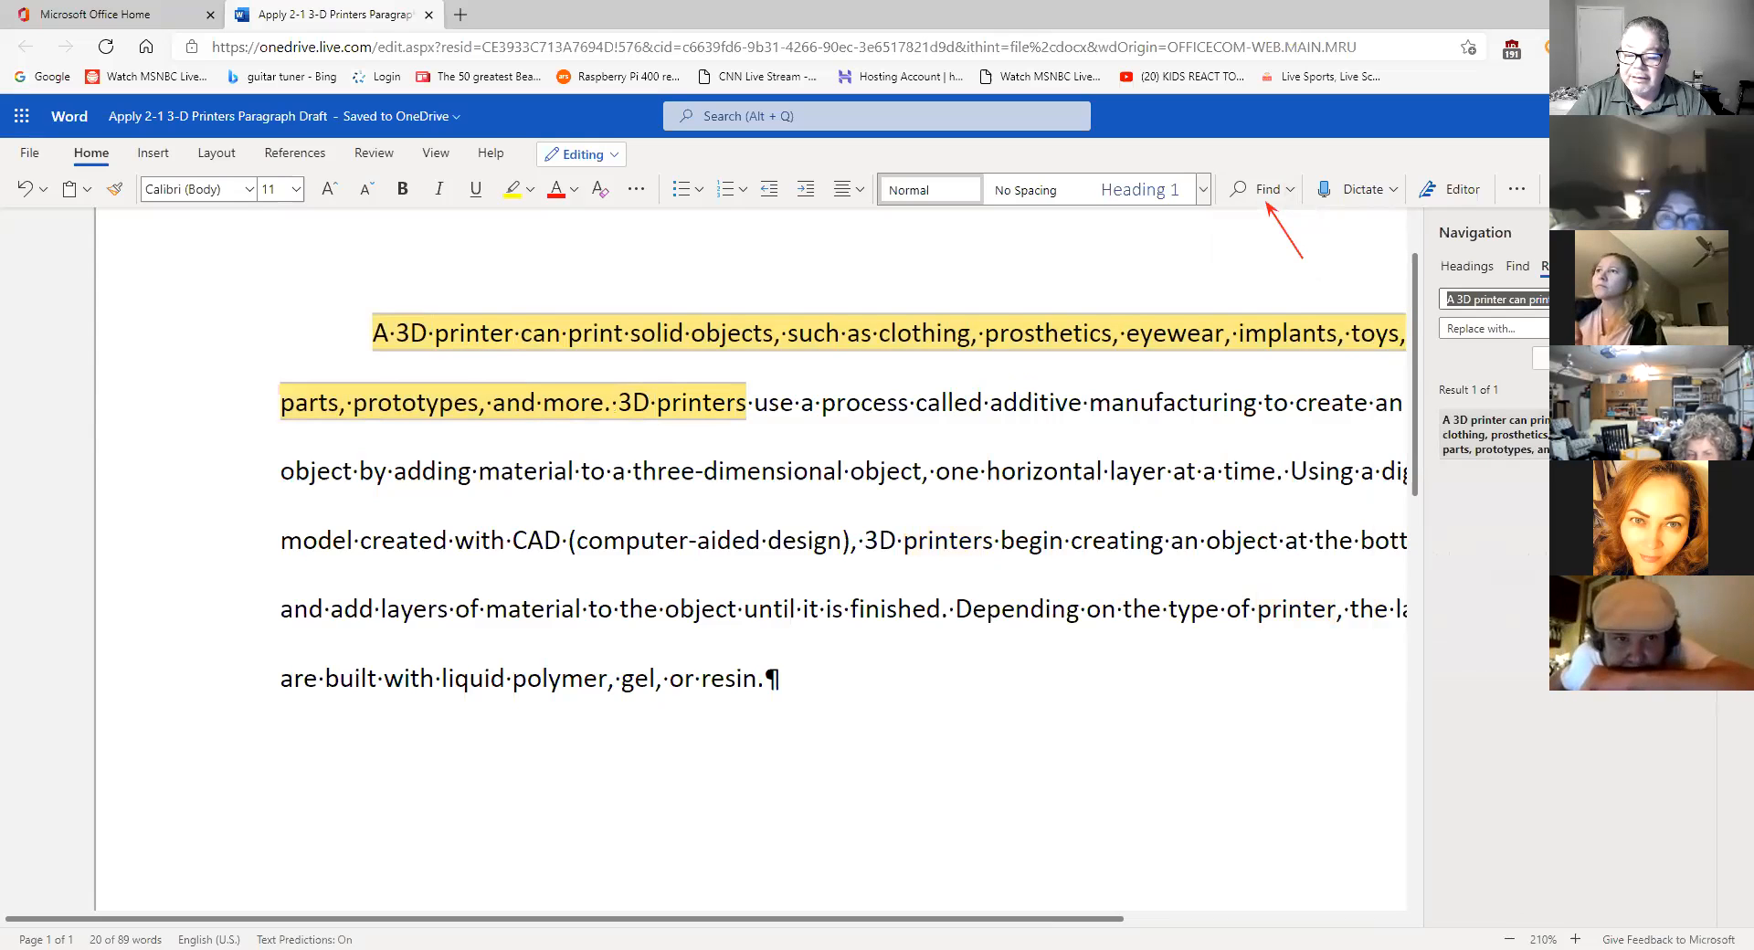
pyautogui.press('Delete')
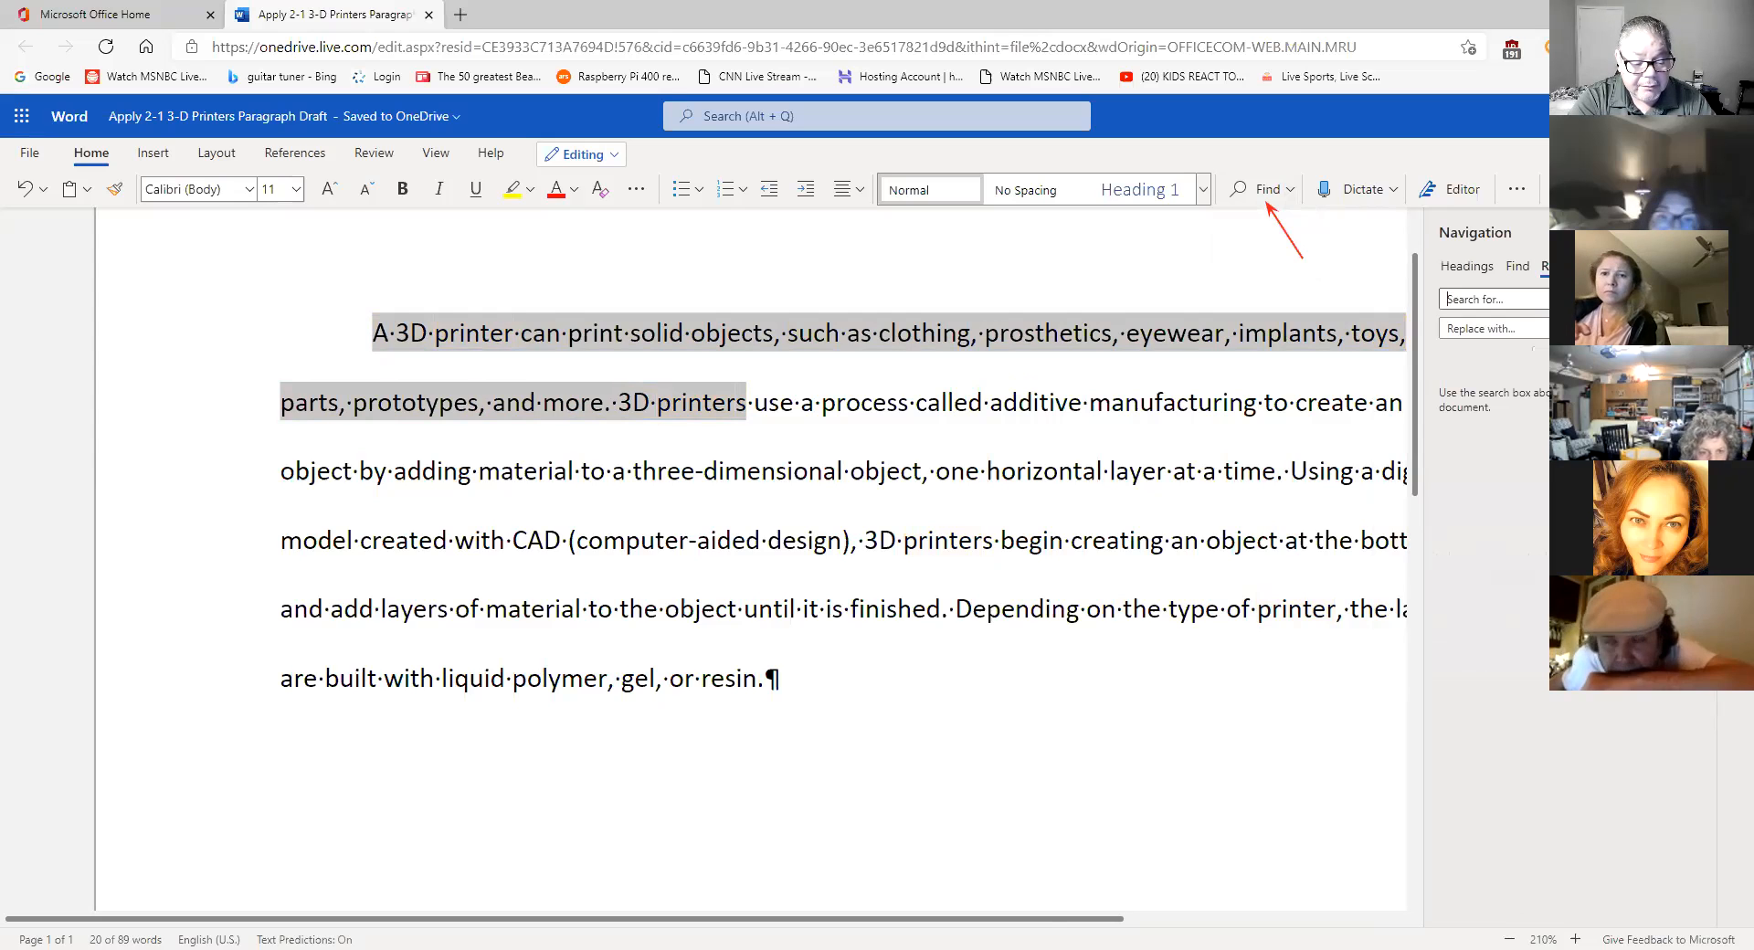
pyautogui.write('3d')
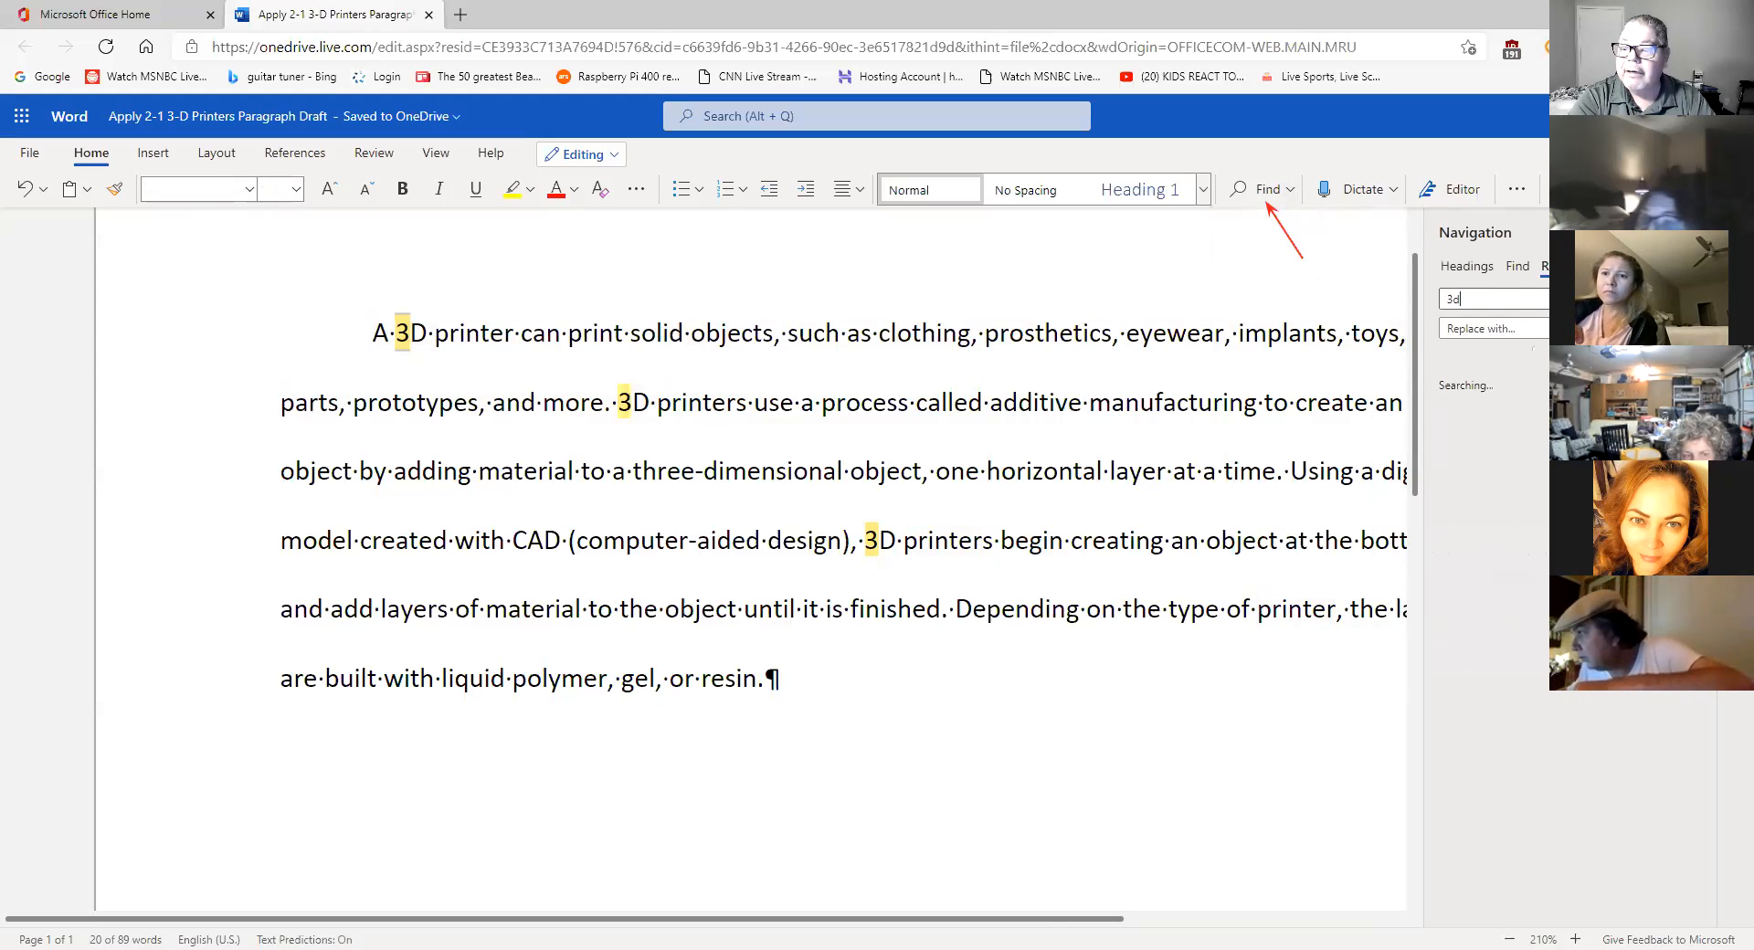
pyautogui.press('BackSpace')
pyautogui.write('D')
pyautogui.click(1477, 327)
pyautogui.write('3-D')
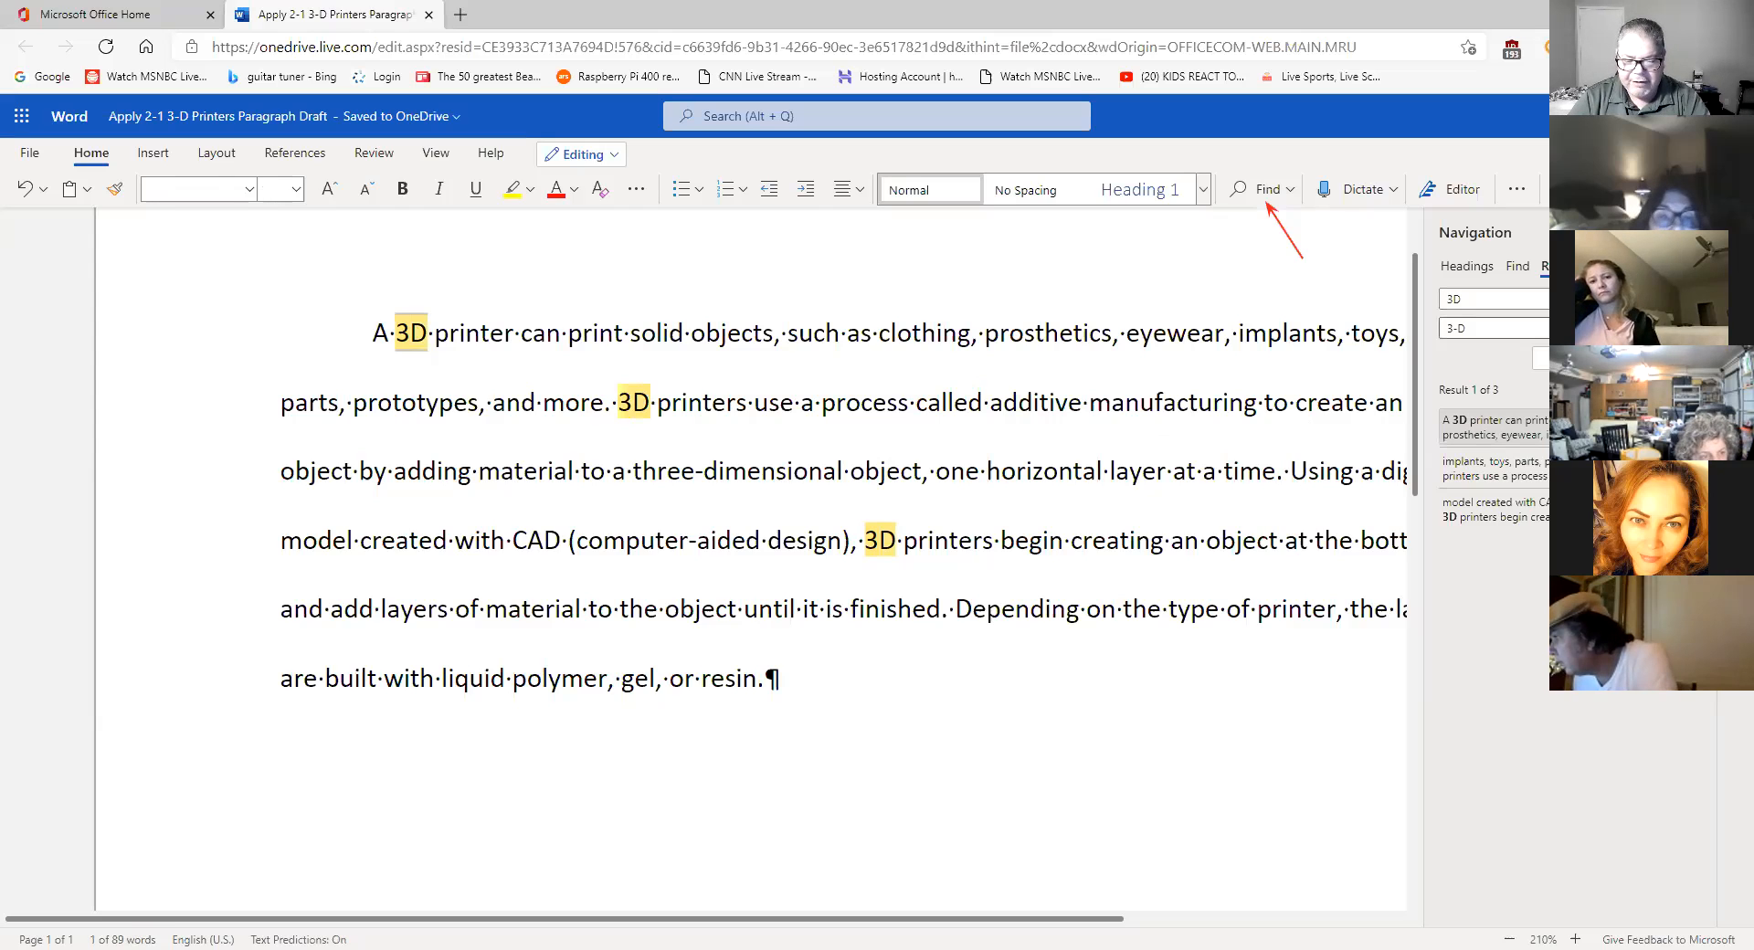
# - Replace all three '3D' occurrences with '3-D'
pyautogui.click(1573, 358)
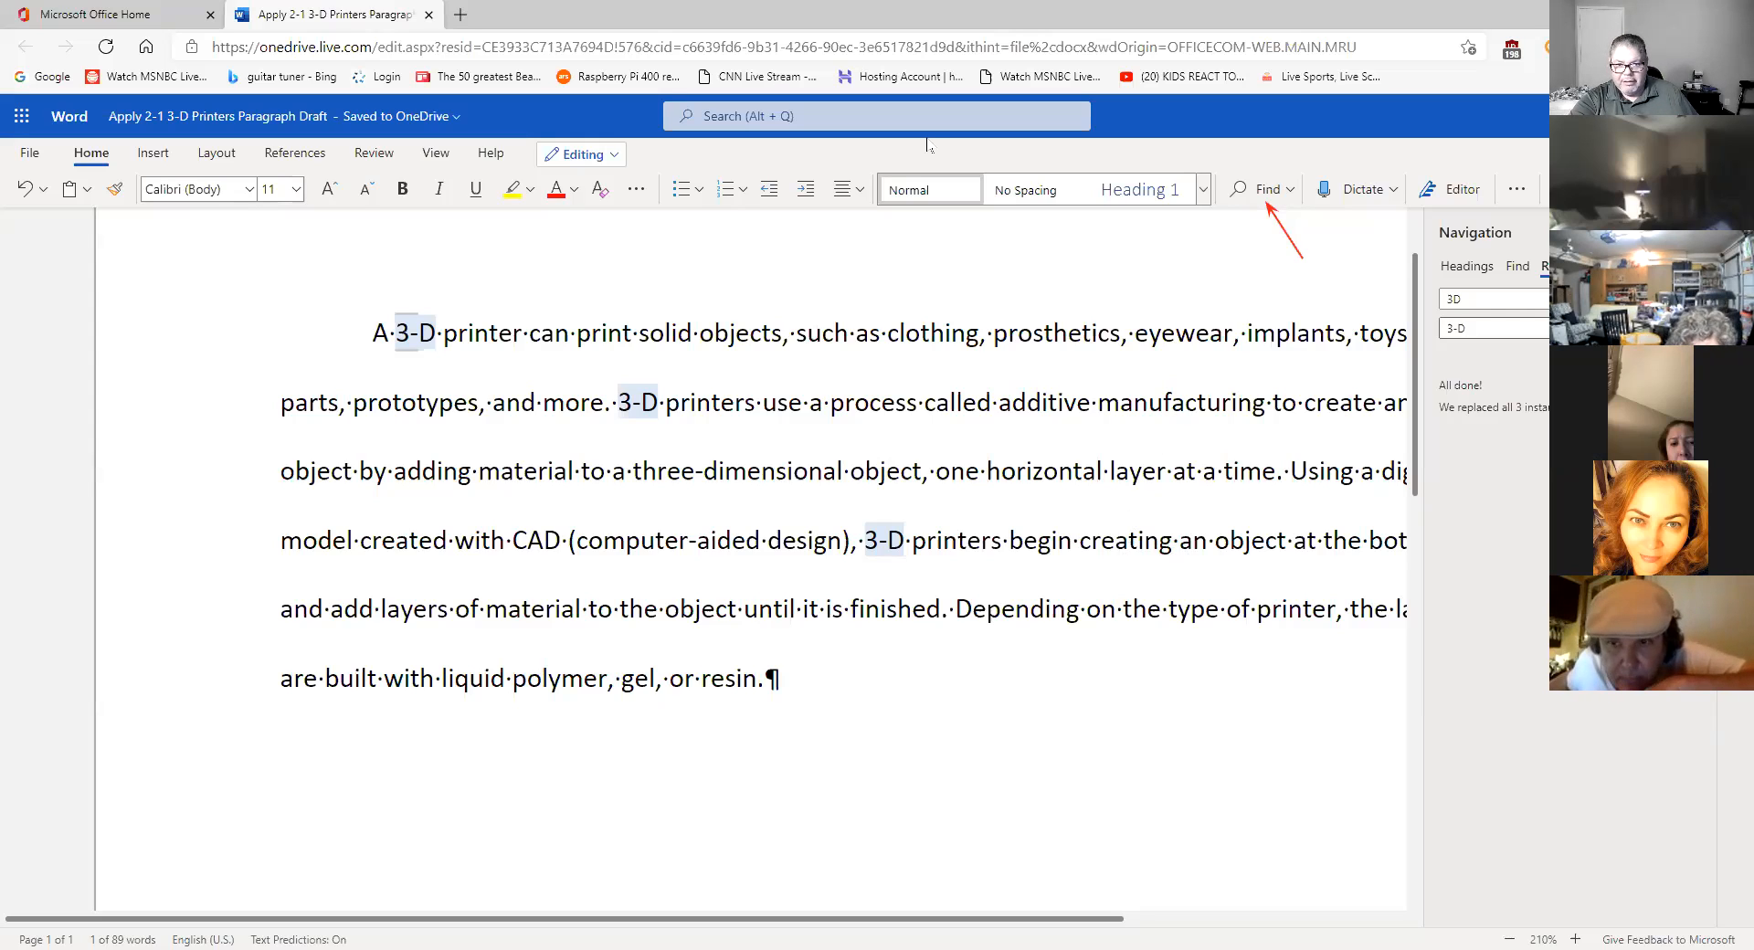
pyautogui.moveTo(1550, 365)
pyautogui.mouseDown()
pyautogui.moveTo(1436, 356)
pyautogui.moveTo(1408, 407)
pyautogui.moveTo(1550, 472)
pyautogui.mouseUp()
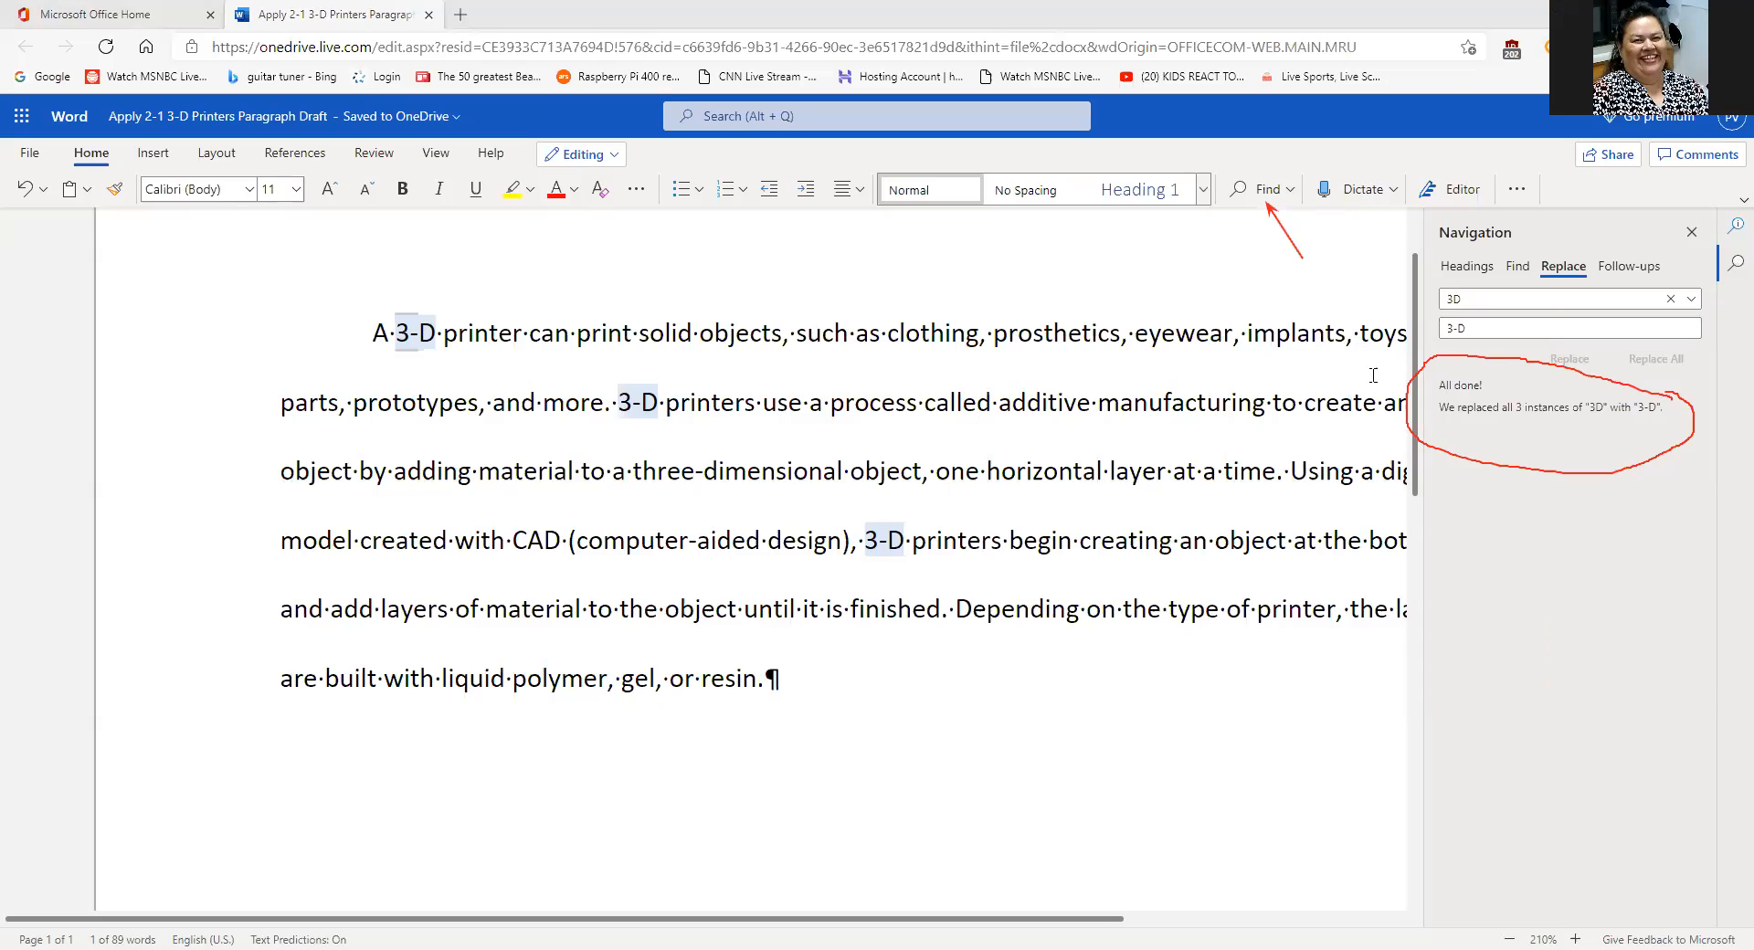
# - Close the 'printer' search results pane
pyautogui.click(1101, 143)
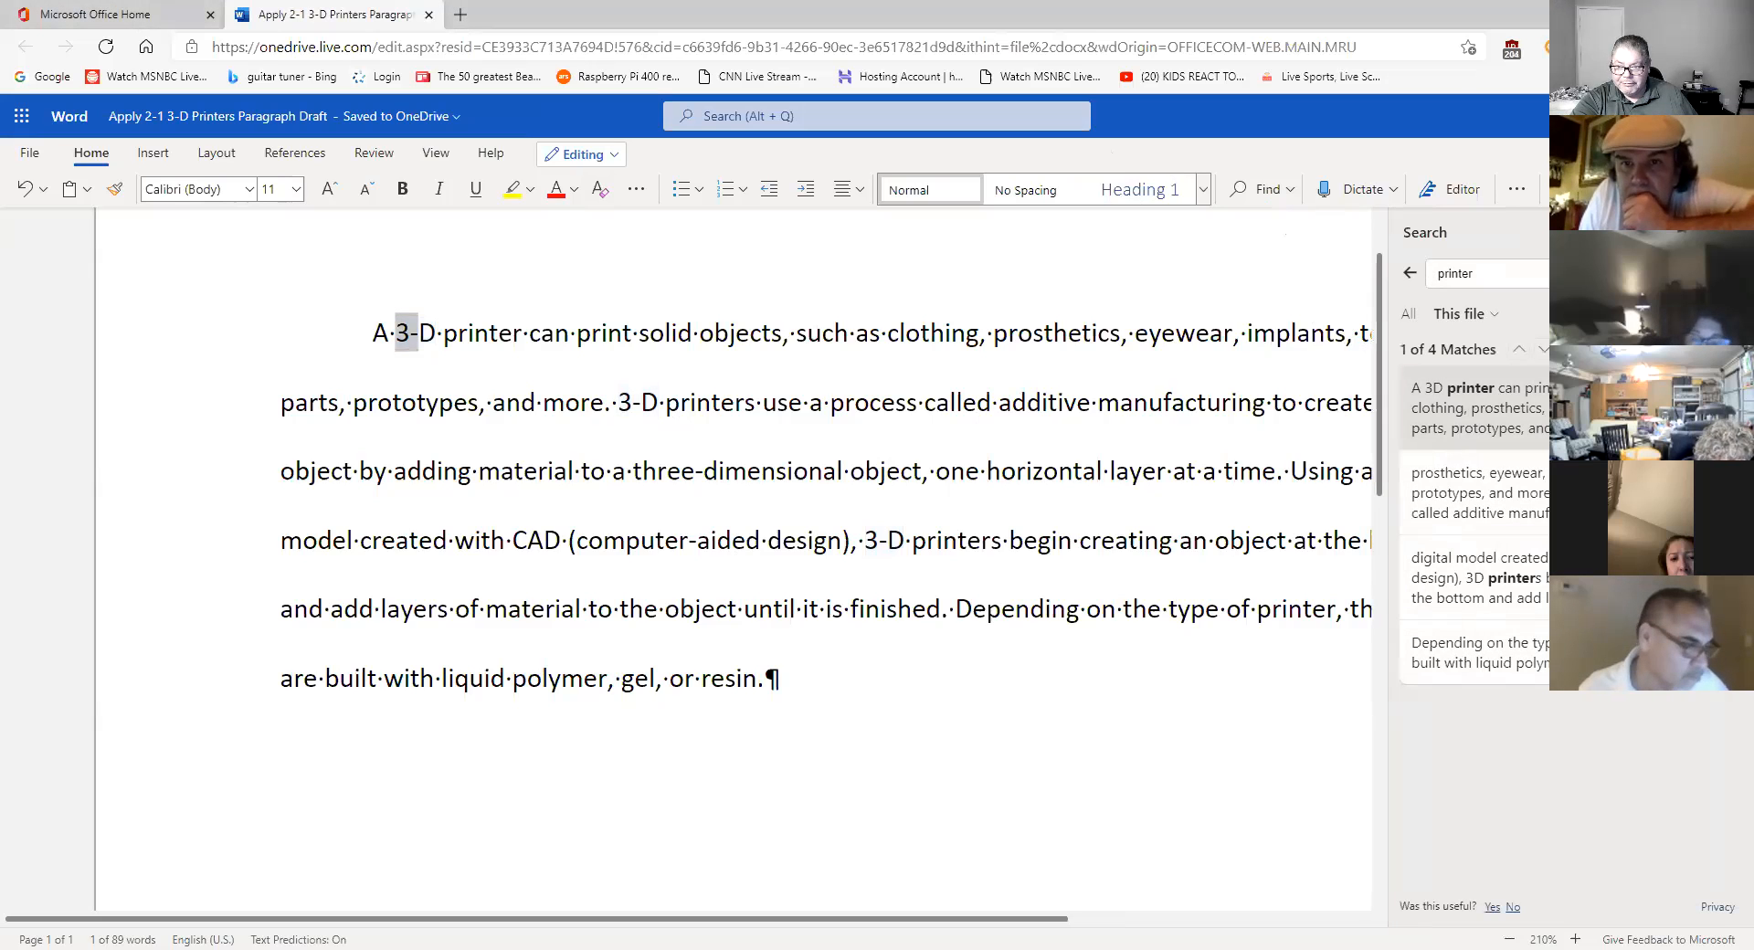
pyautogui.click(1727, 233)
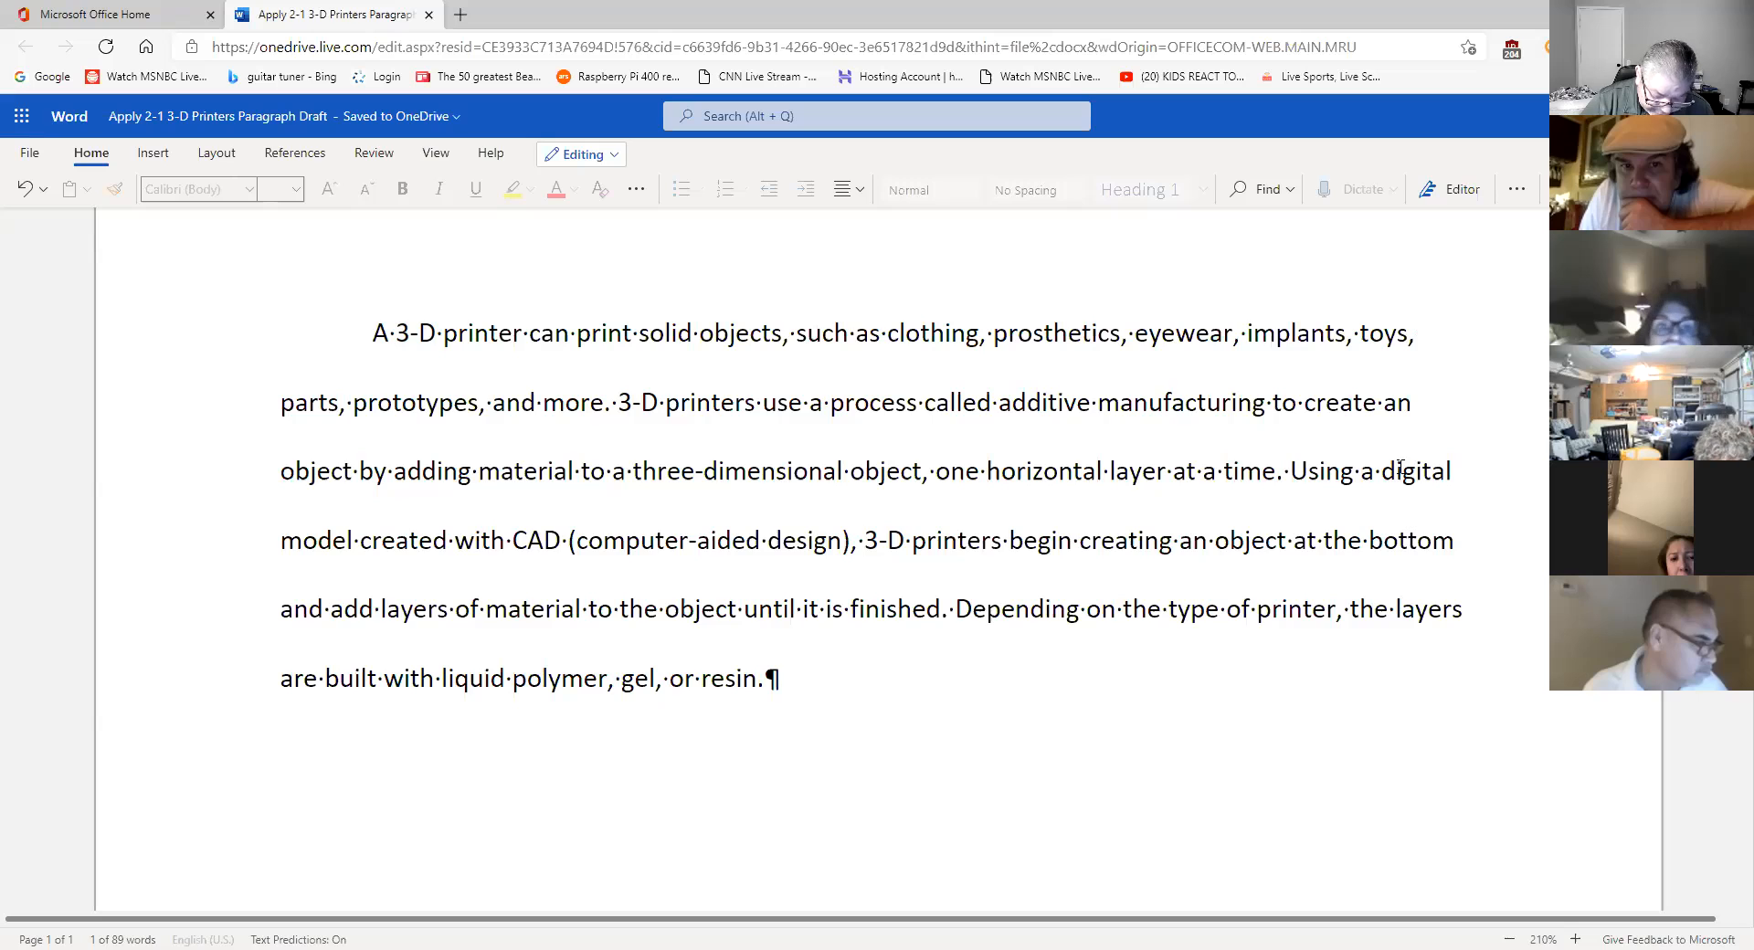
# - Search the document for 'finished', finding its single match
pyautogui.click(1265, 190)
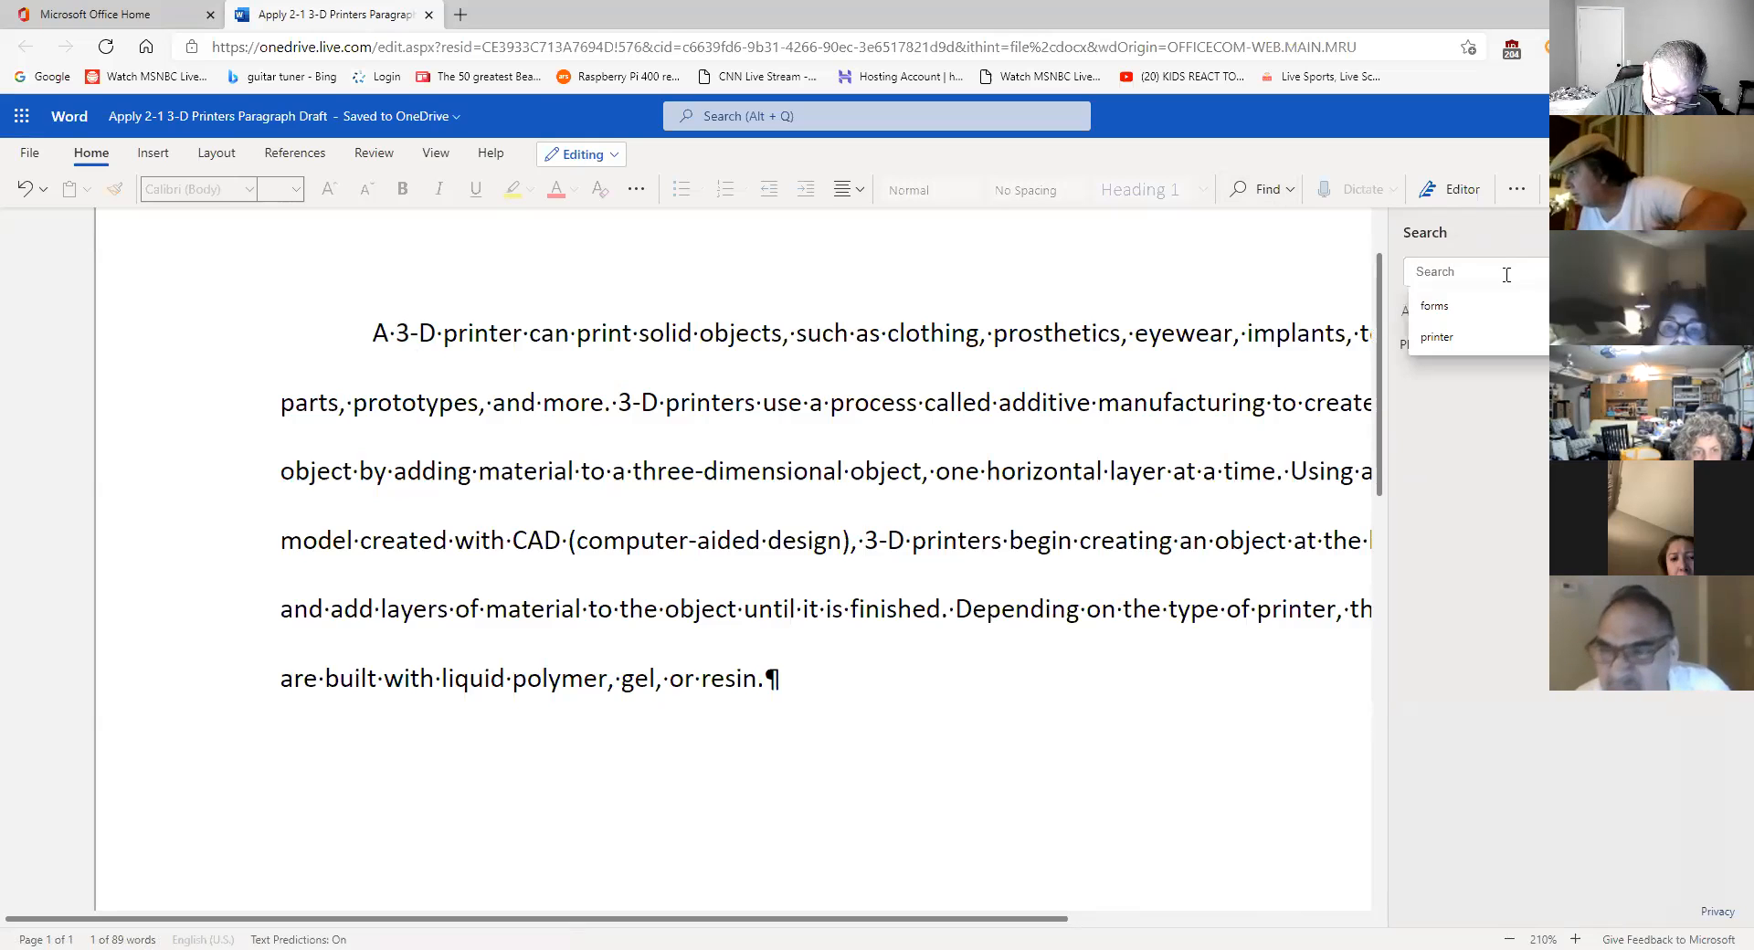
pyautogui.write('finished')
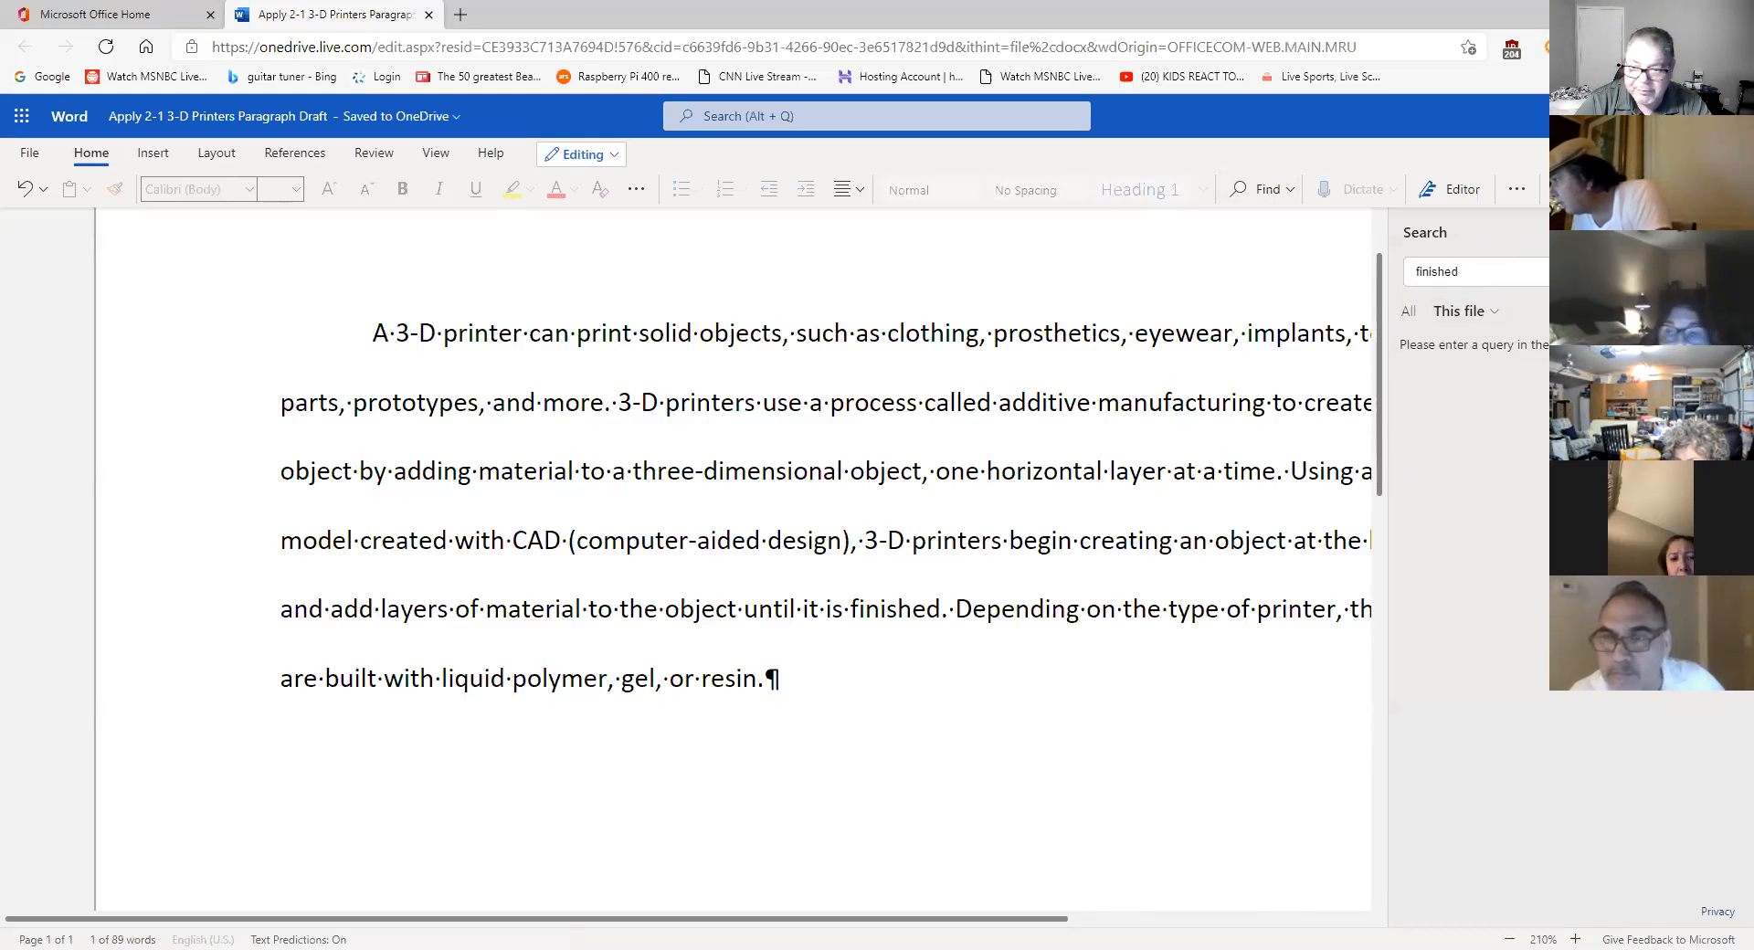
pyautogui.press('Return')
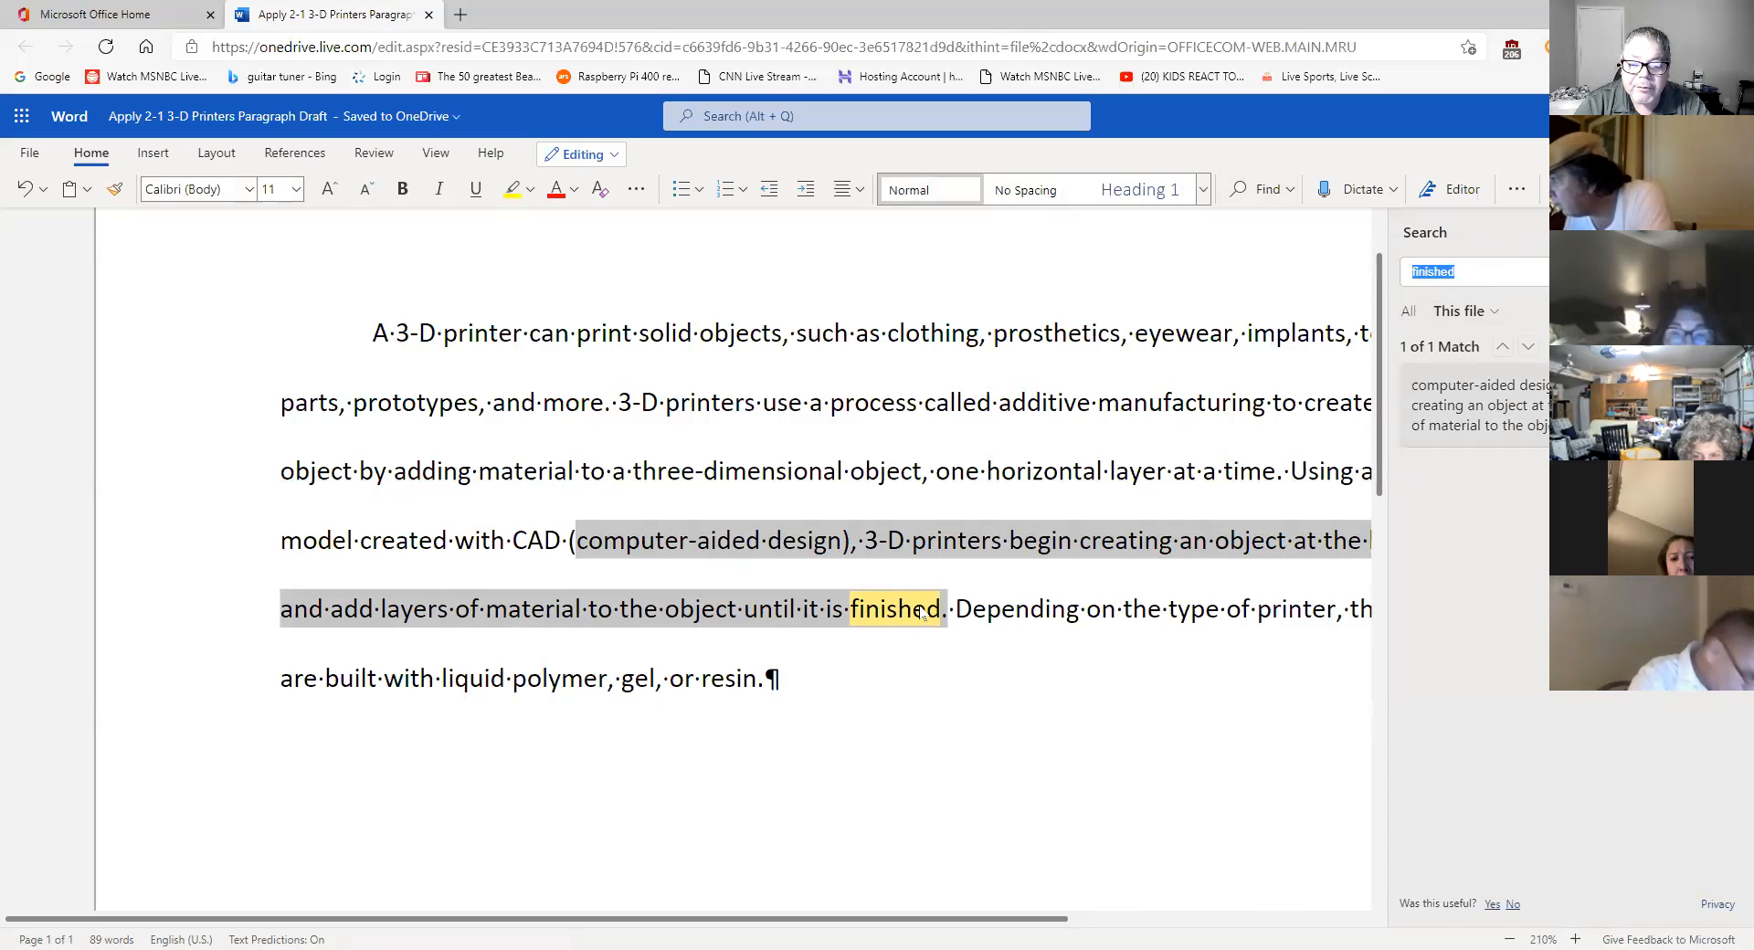
# - Select 'finished' and switch to Replace, selecting the old '3-D' replacement text
pyautogui.click(920, 607)
pyautogui.doubleClick(920, 606)
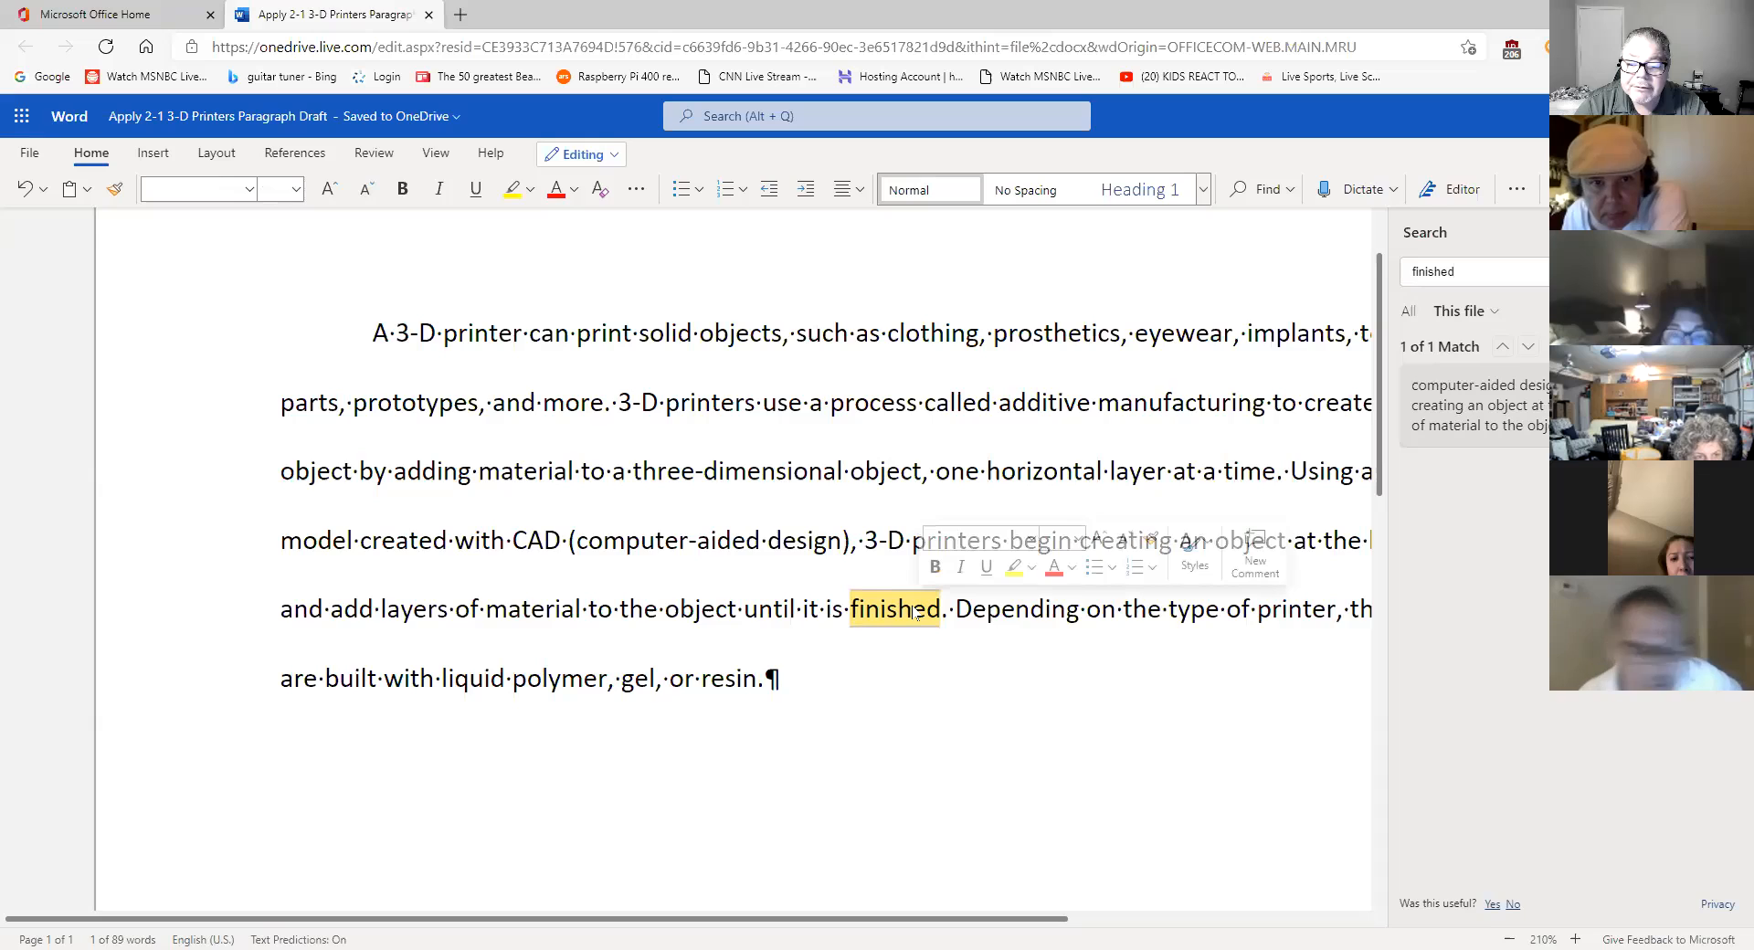
pyautogui.rightClick(917, 612)
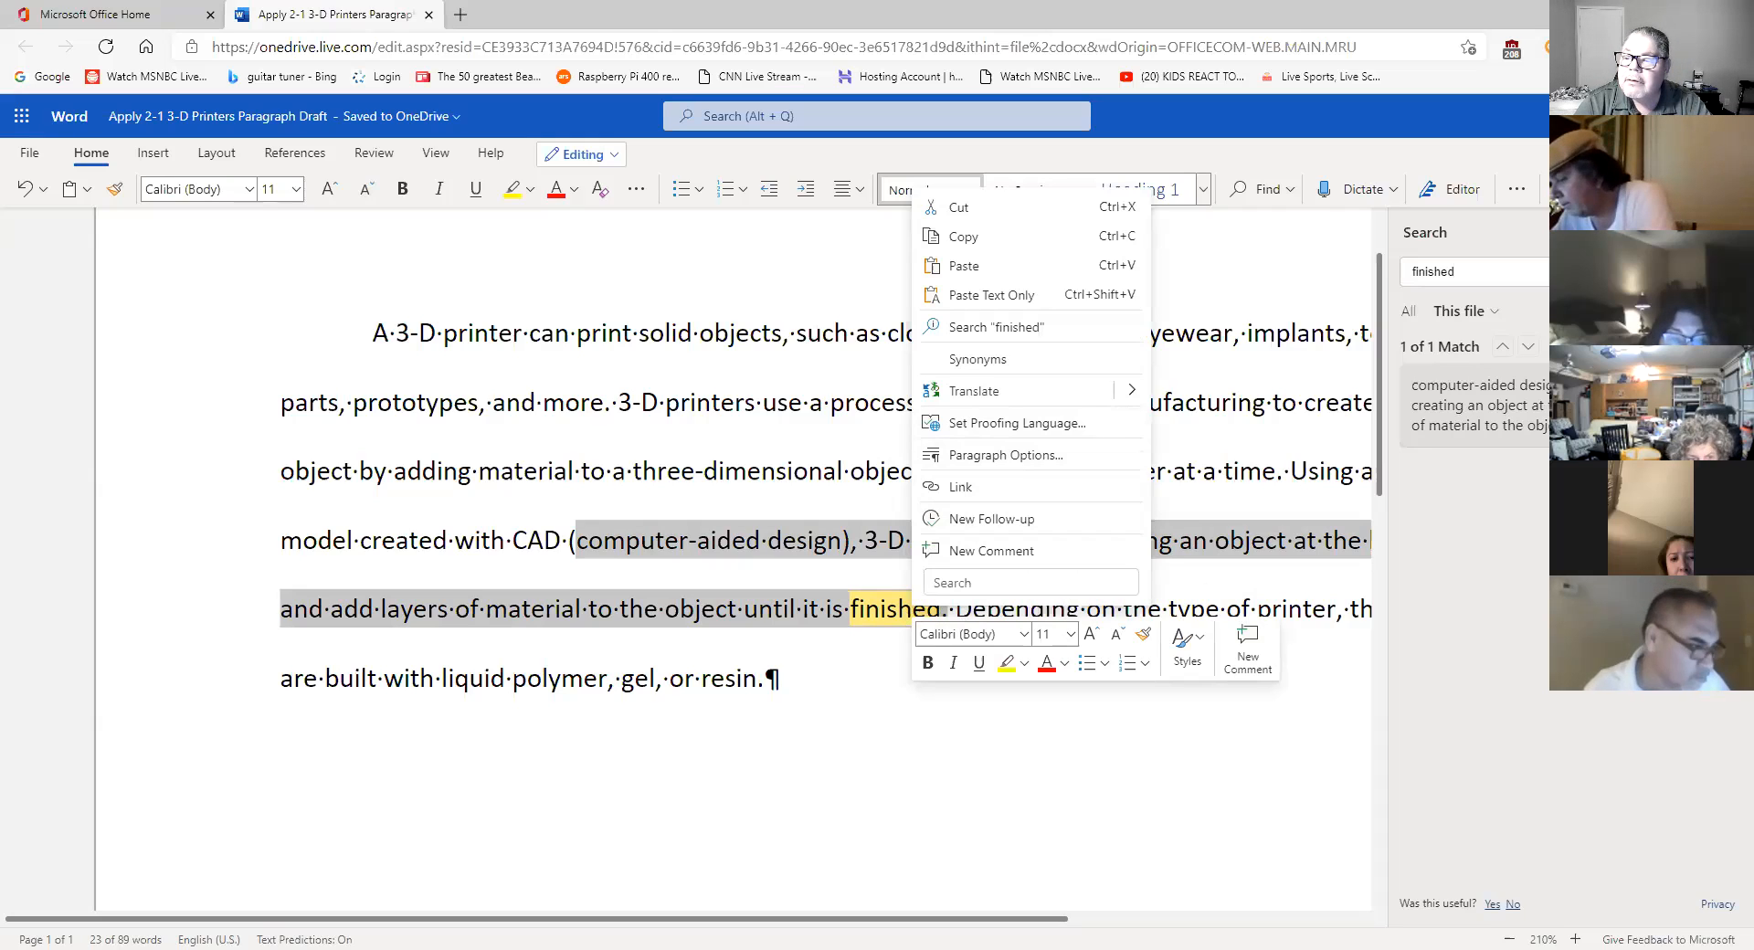
pyautogui.doubleClick(1433, 271)
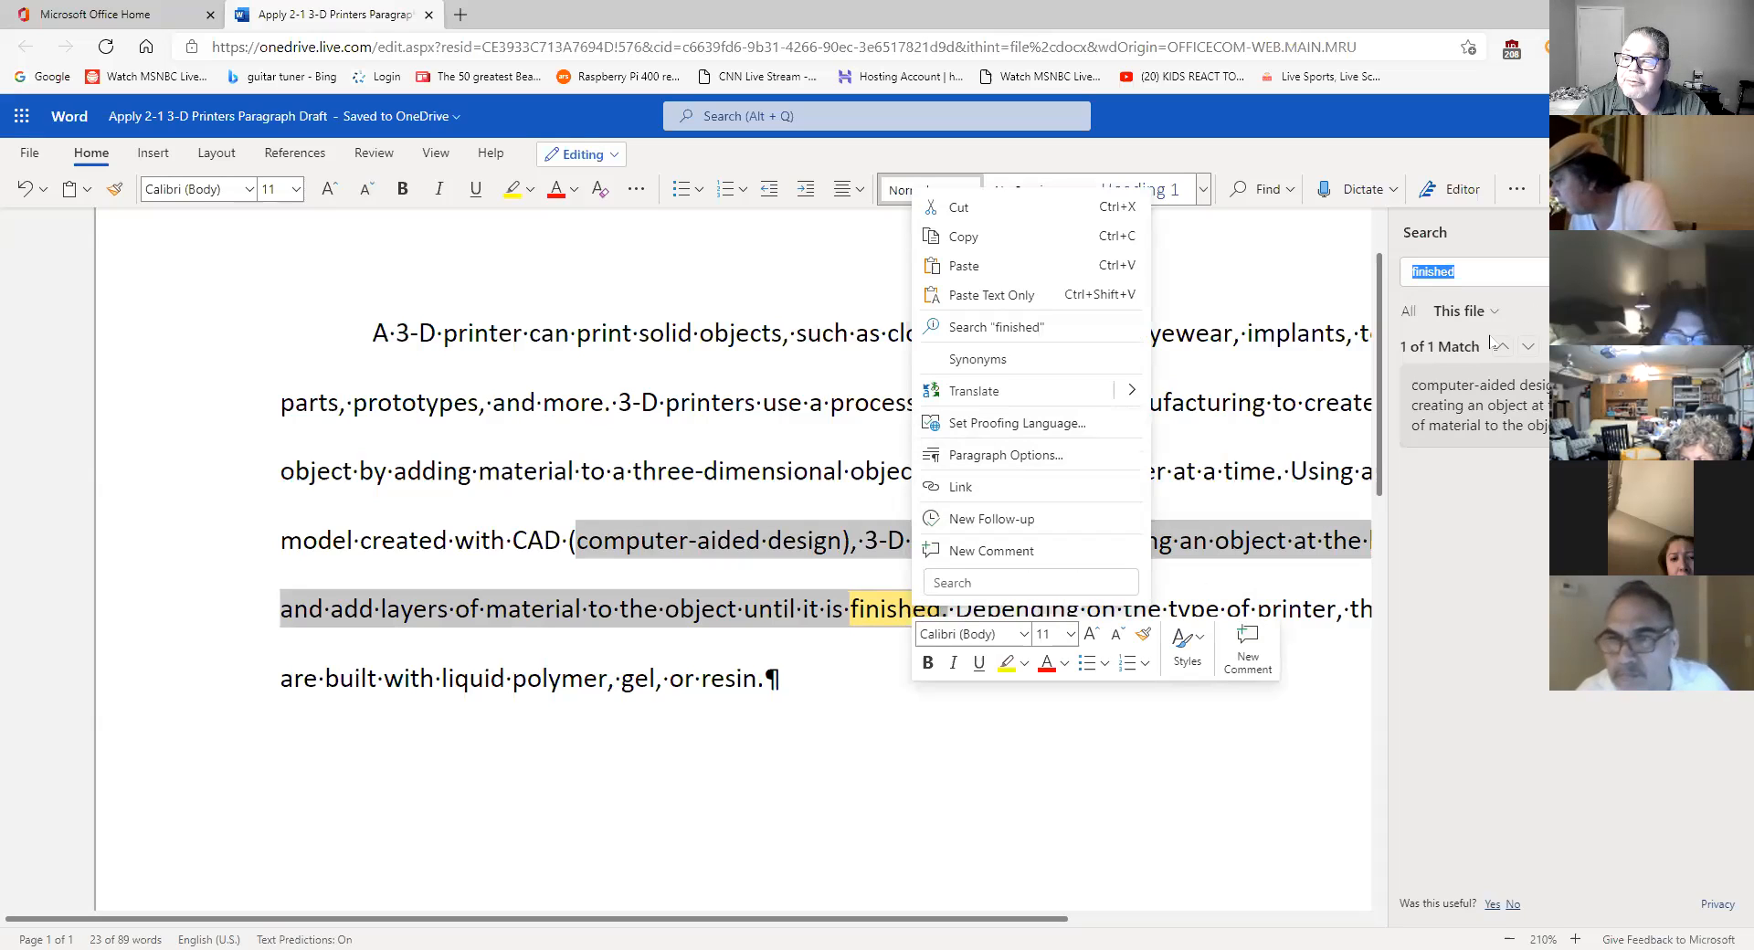
pyautogui.click(1457, 271)
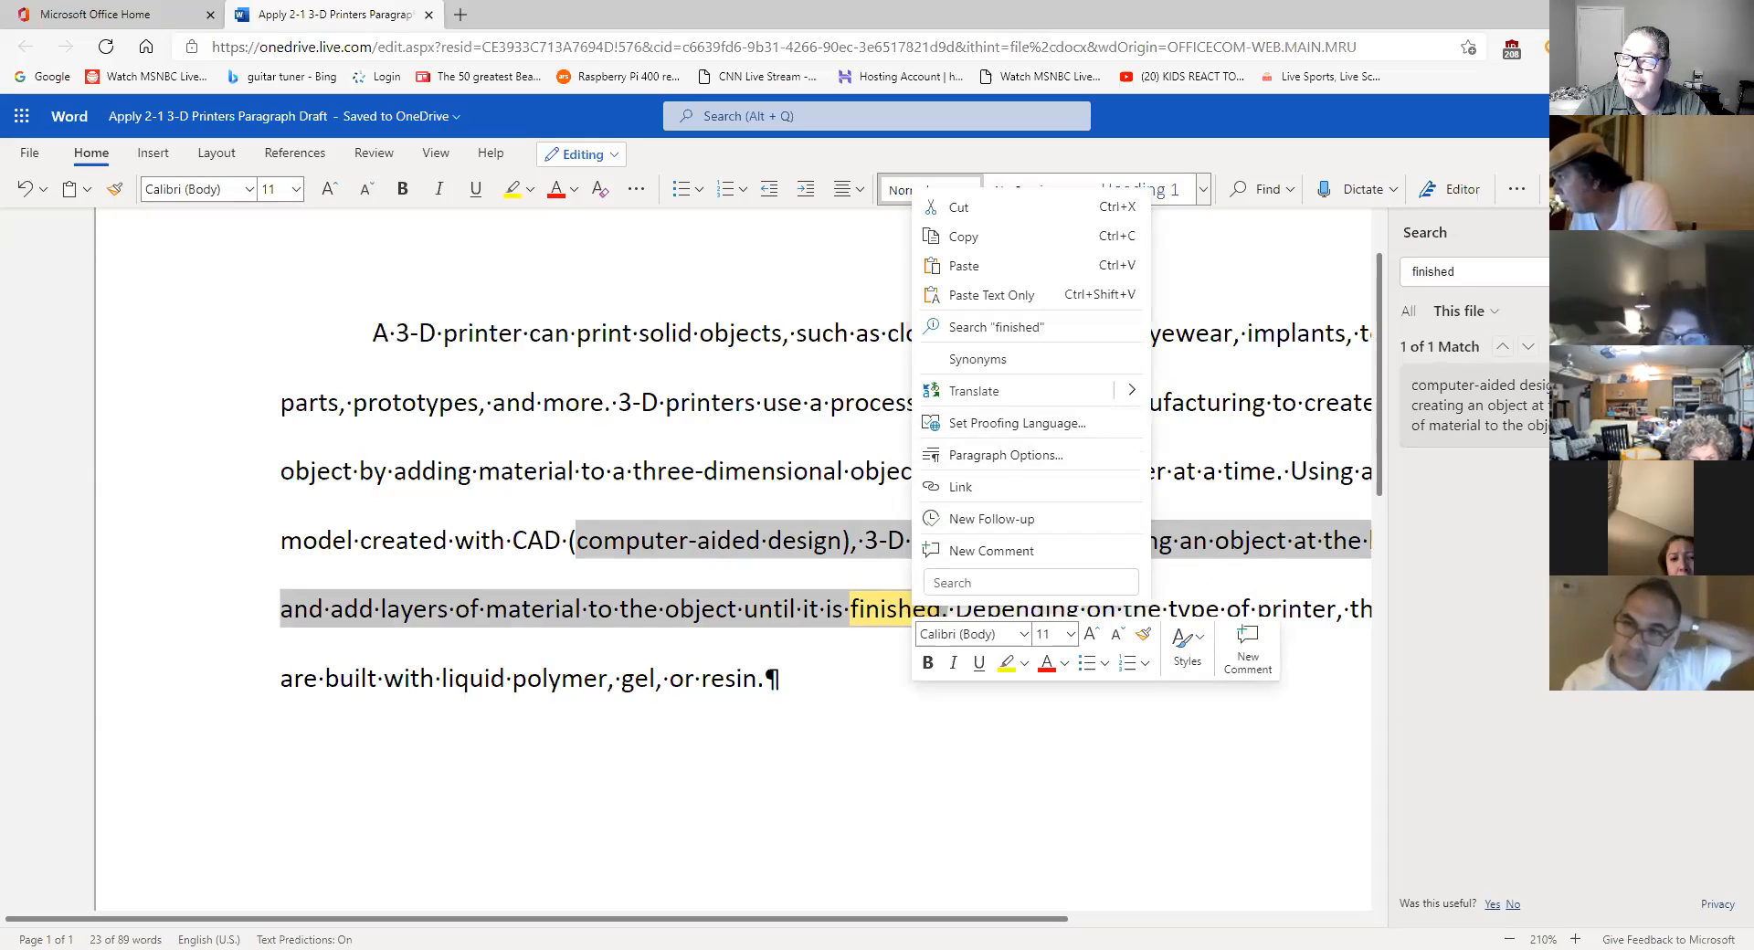
pyautogui.click(1726, 233)
pyautogui.moveTo(1499, 326); pyautogui.dragTo(1444, 327)
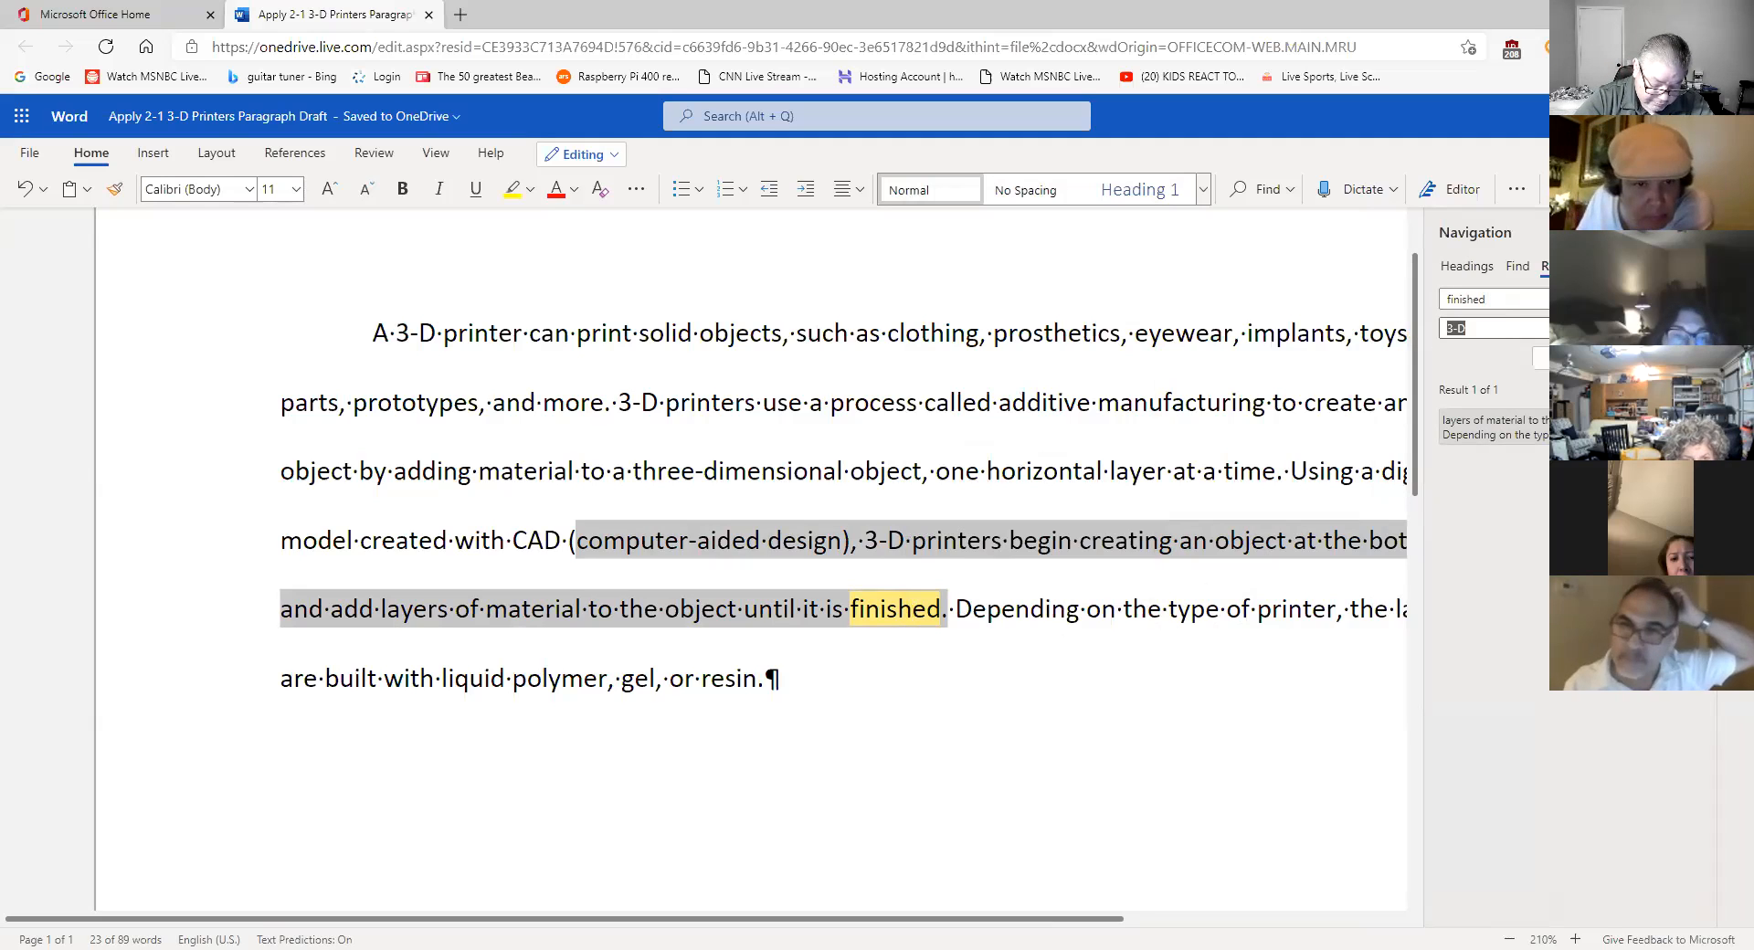
# - Replace 'finished' with 'complete' in the paragraph
pyautogui.write('com')
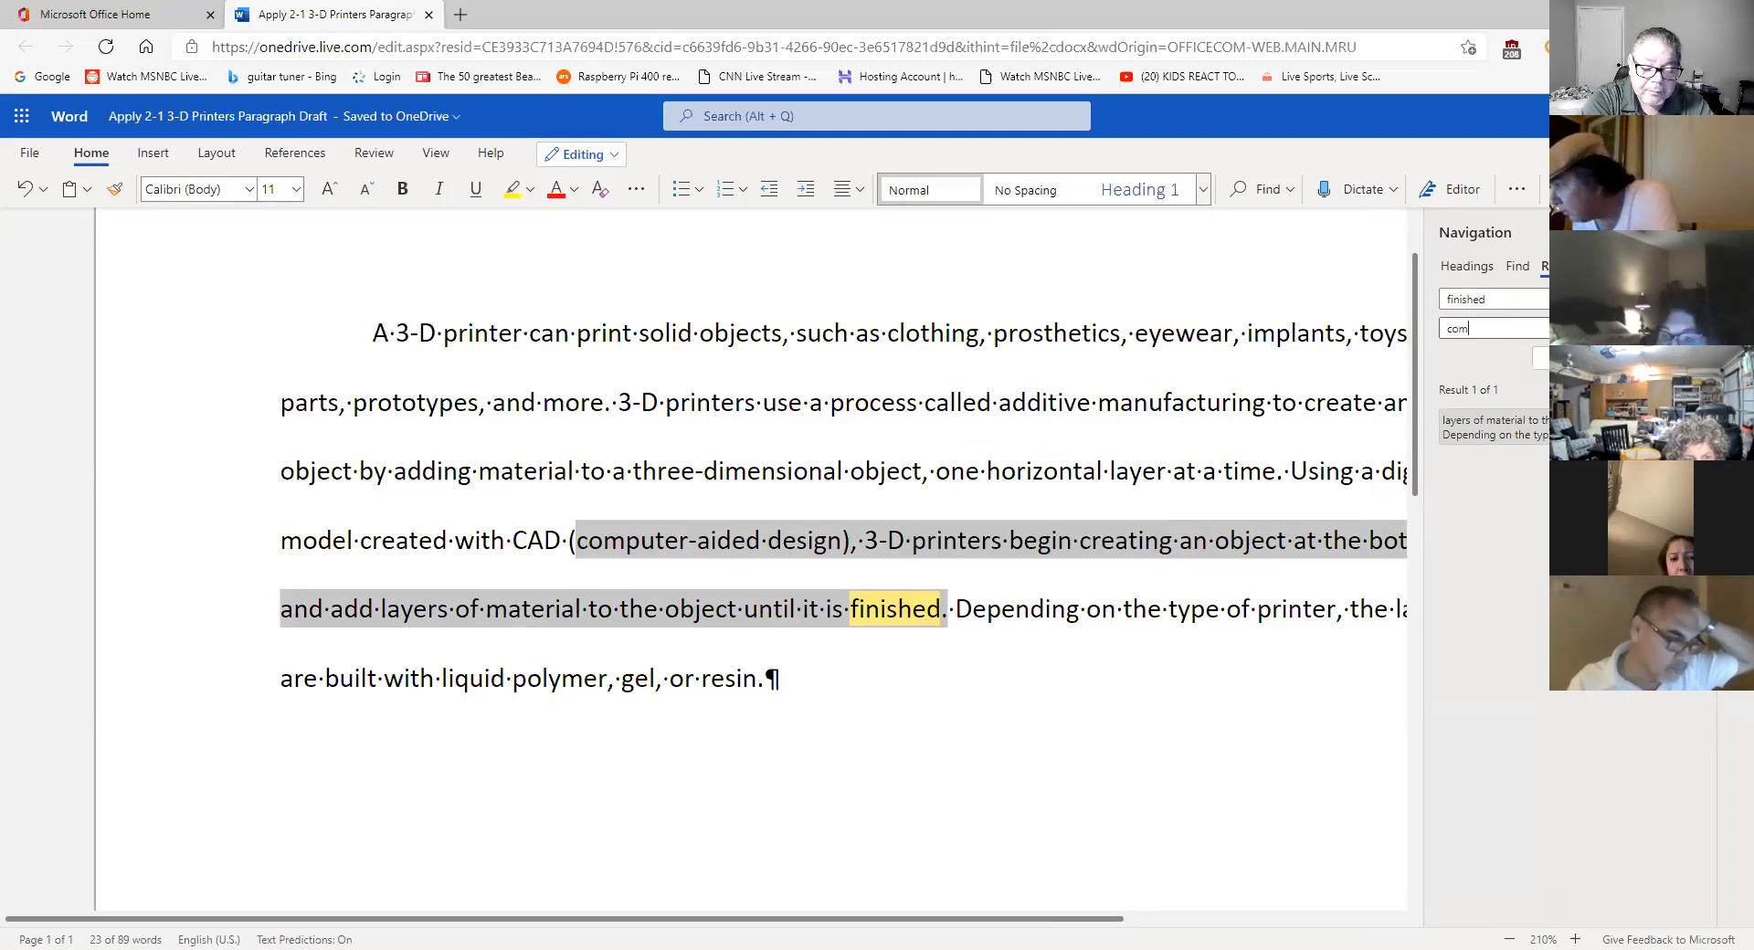
pyautogui.write('ple')
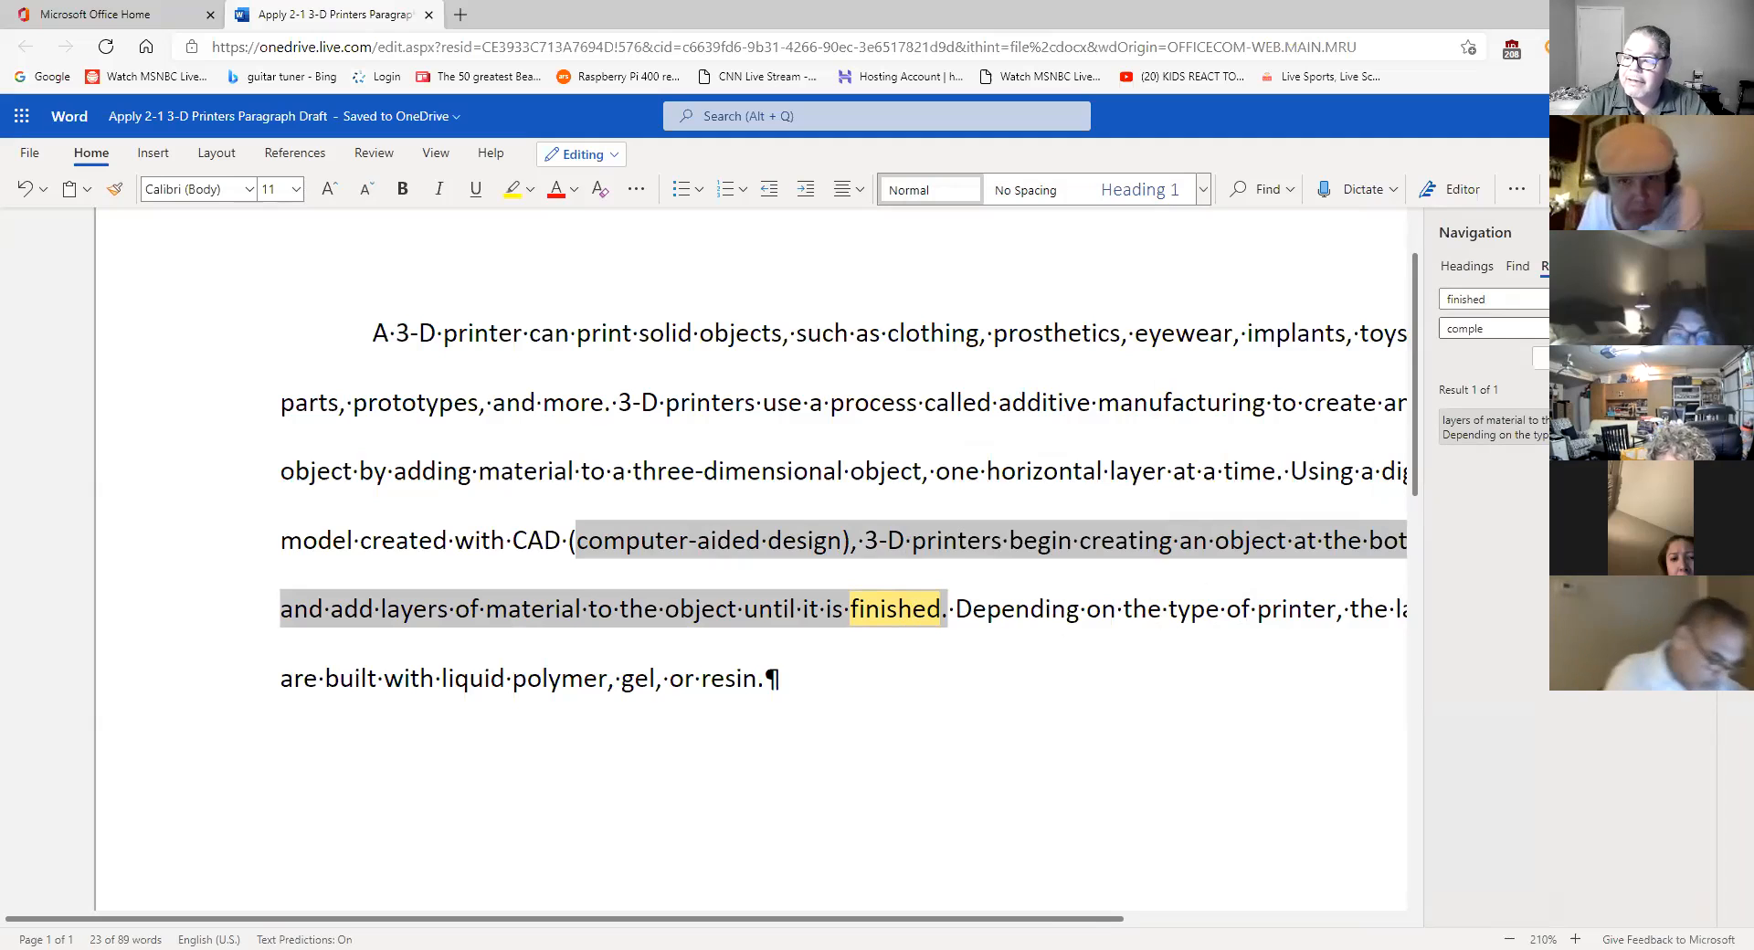
pyautogui.click(1290, 192)
pyautogui.click(1485, 329)
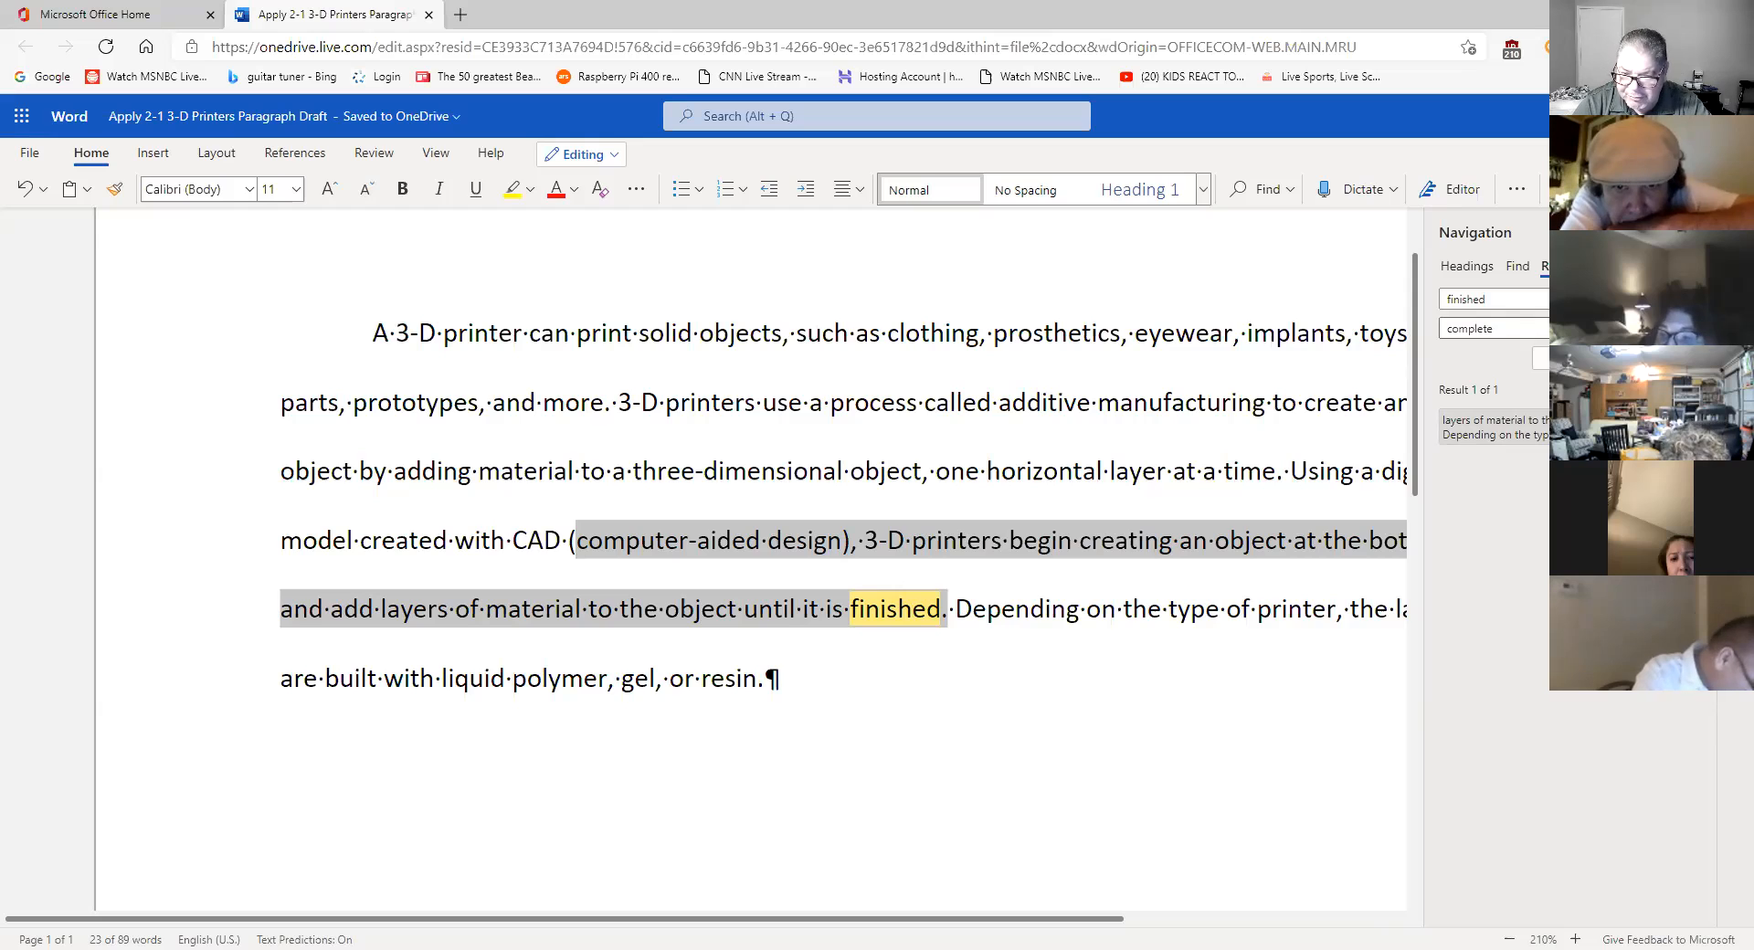
pyautogui.press('Return')
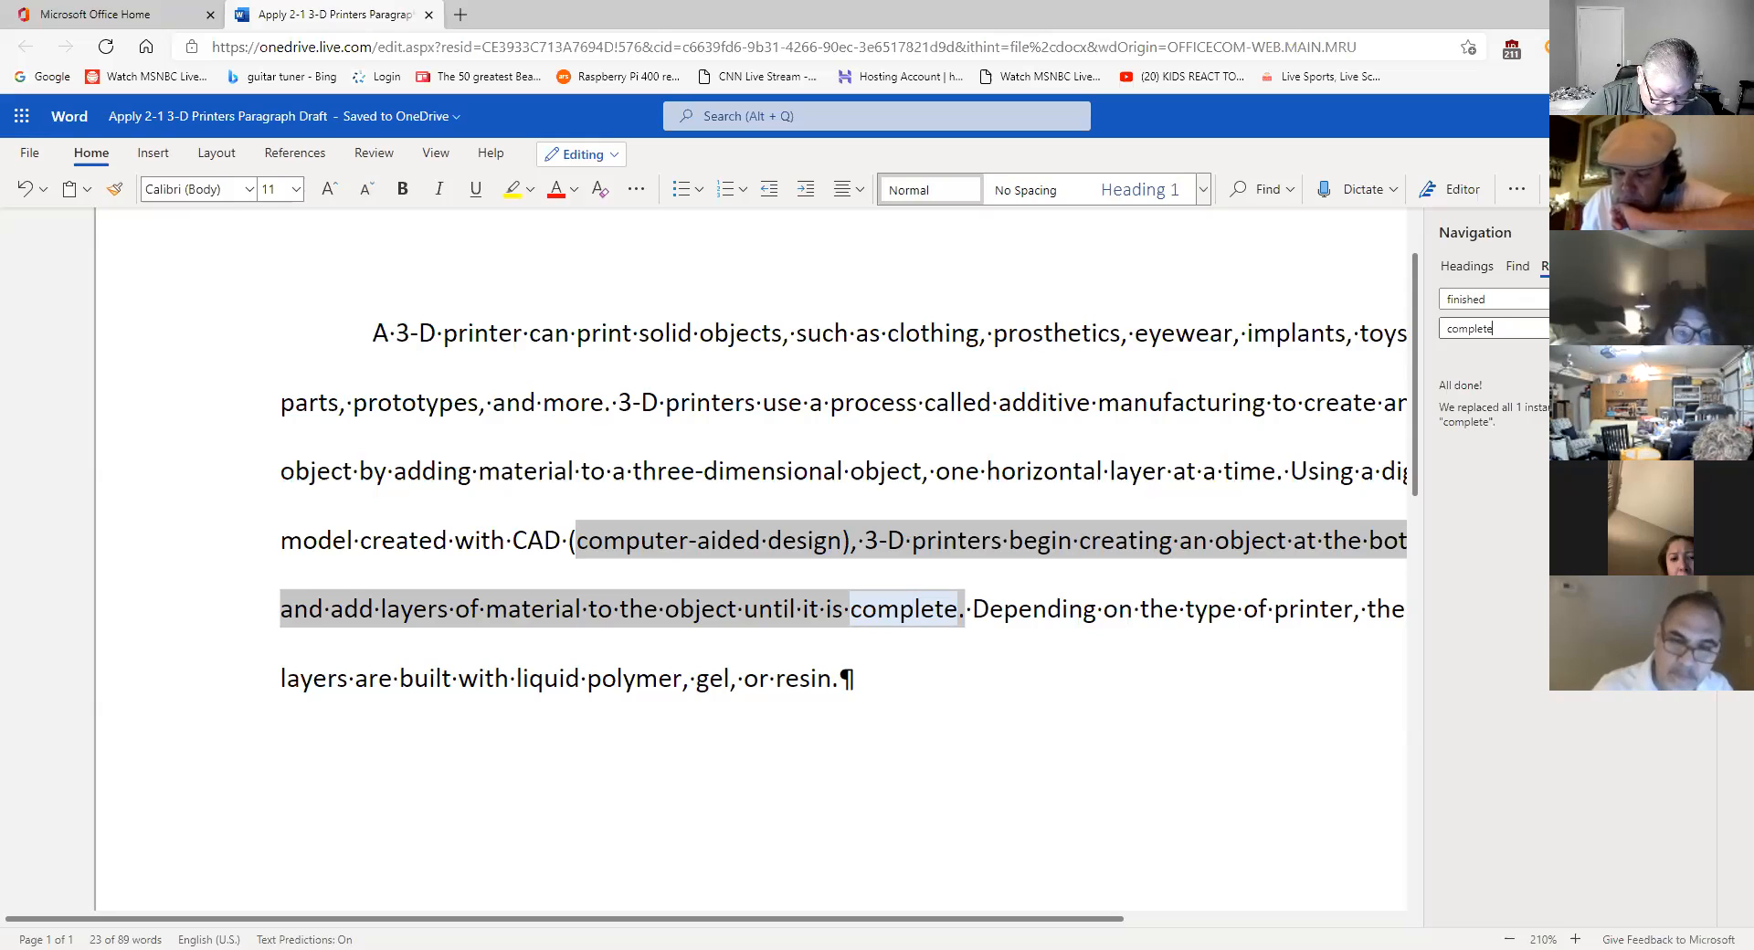
pyautogui.click(918, 608)
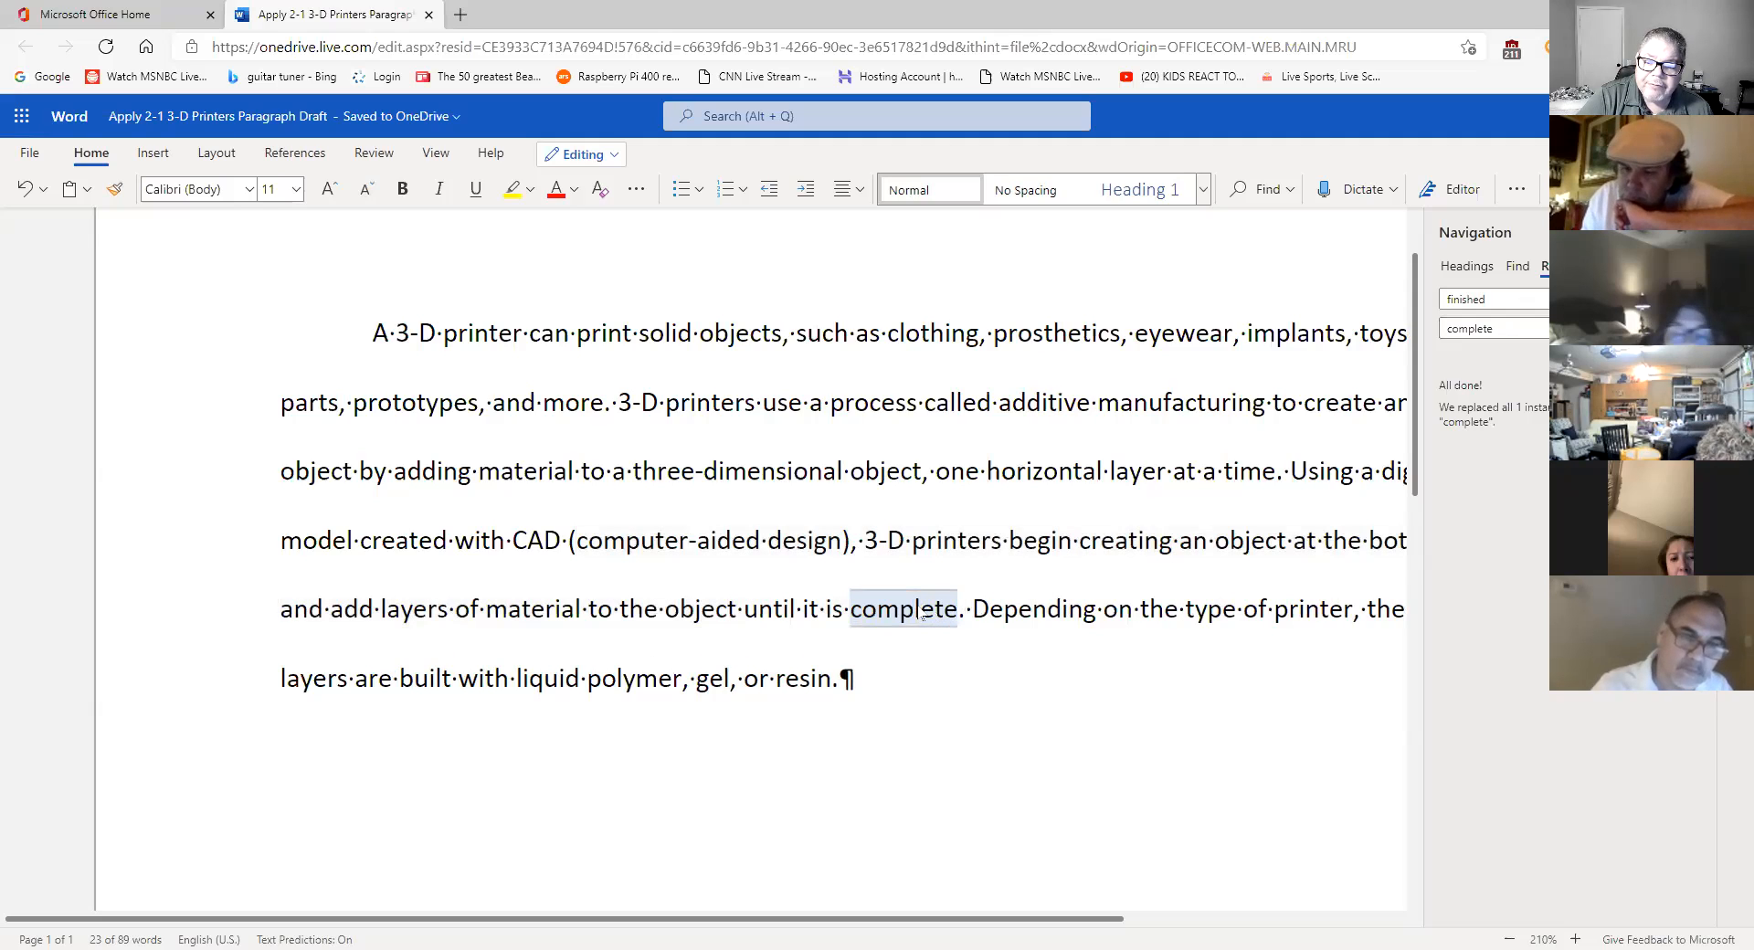
# - Look up the synonyms and dictionary definition of 'complete'
pyautogui.rightClick(916, 609)
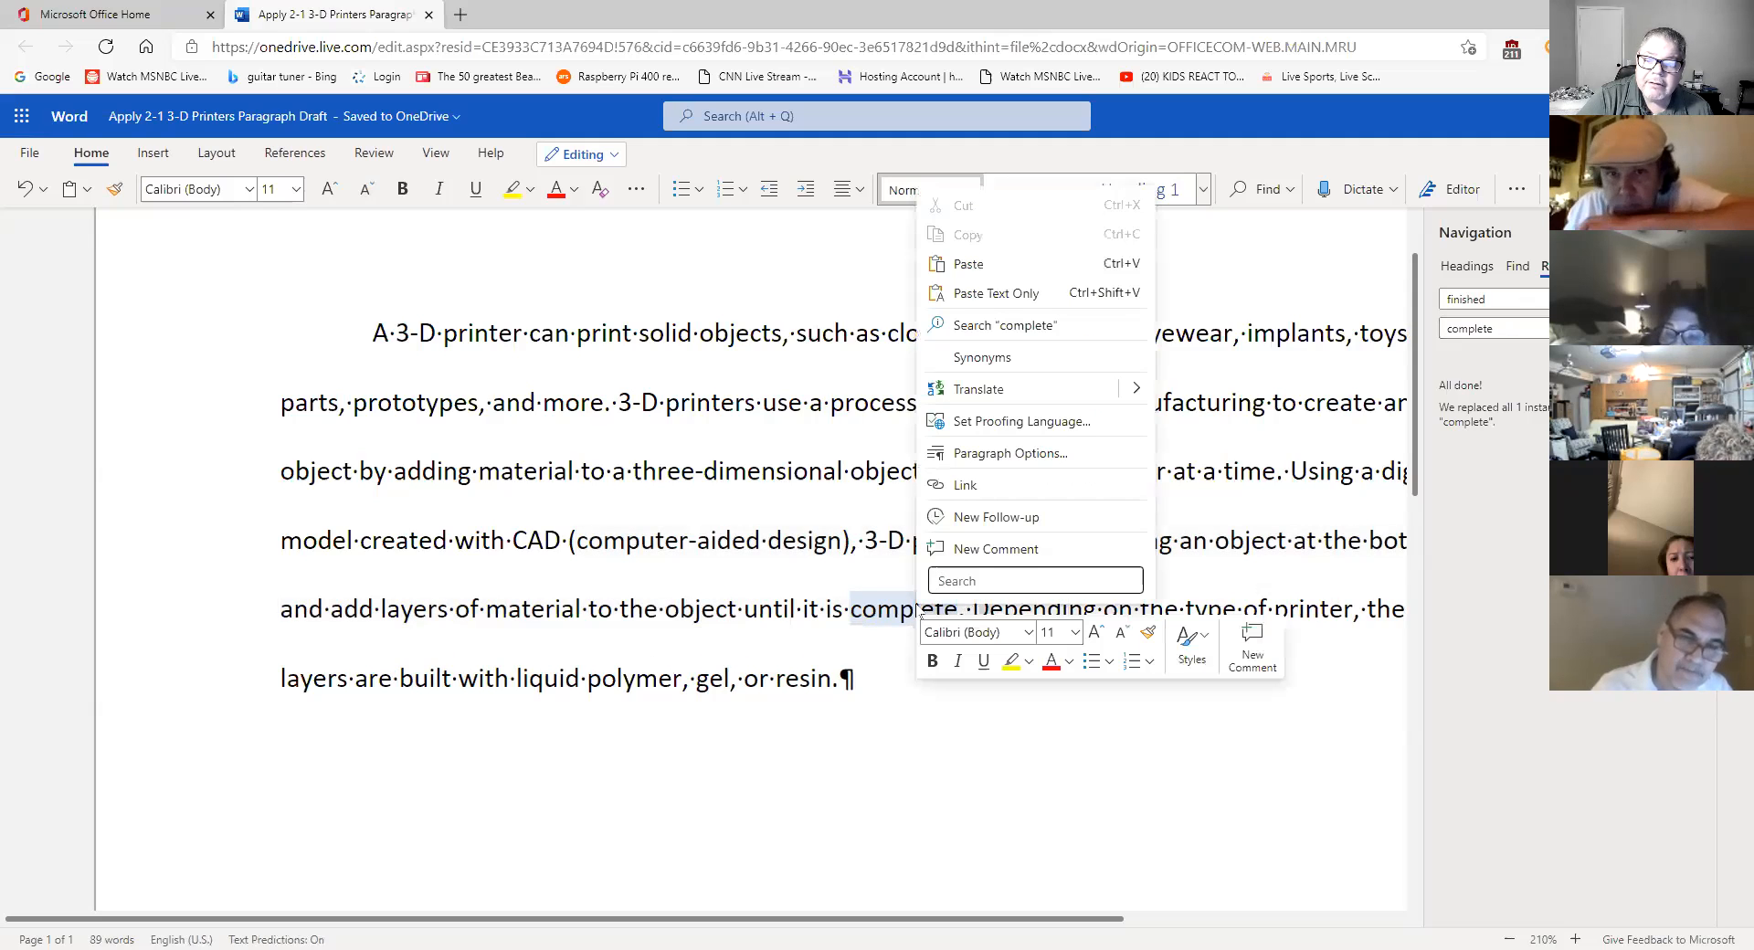
pyautogui.click(1007, 357)
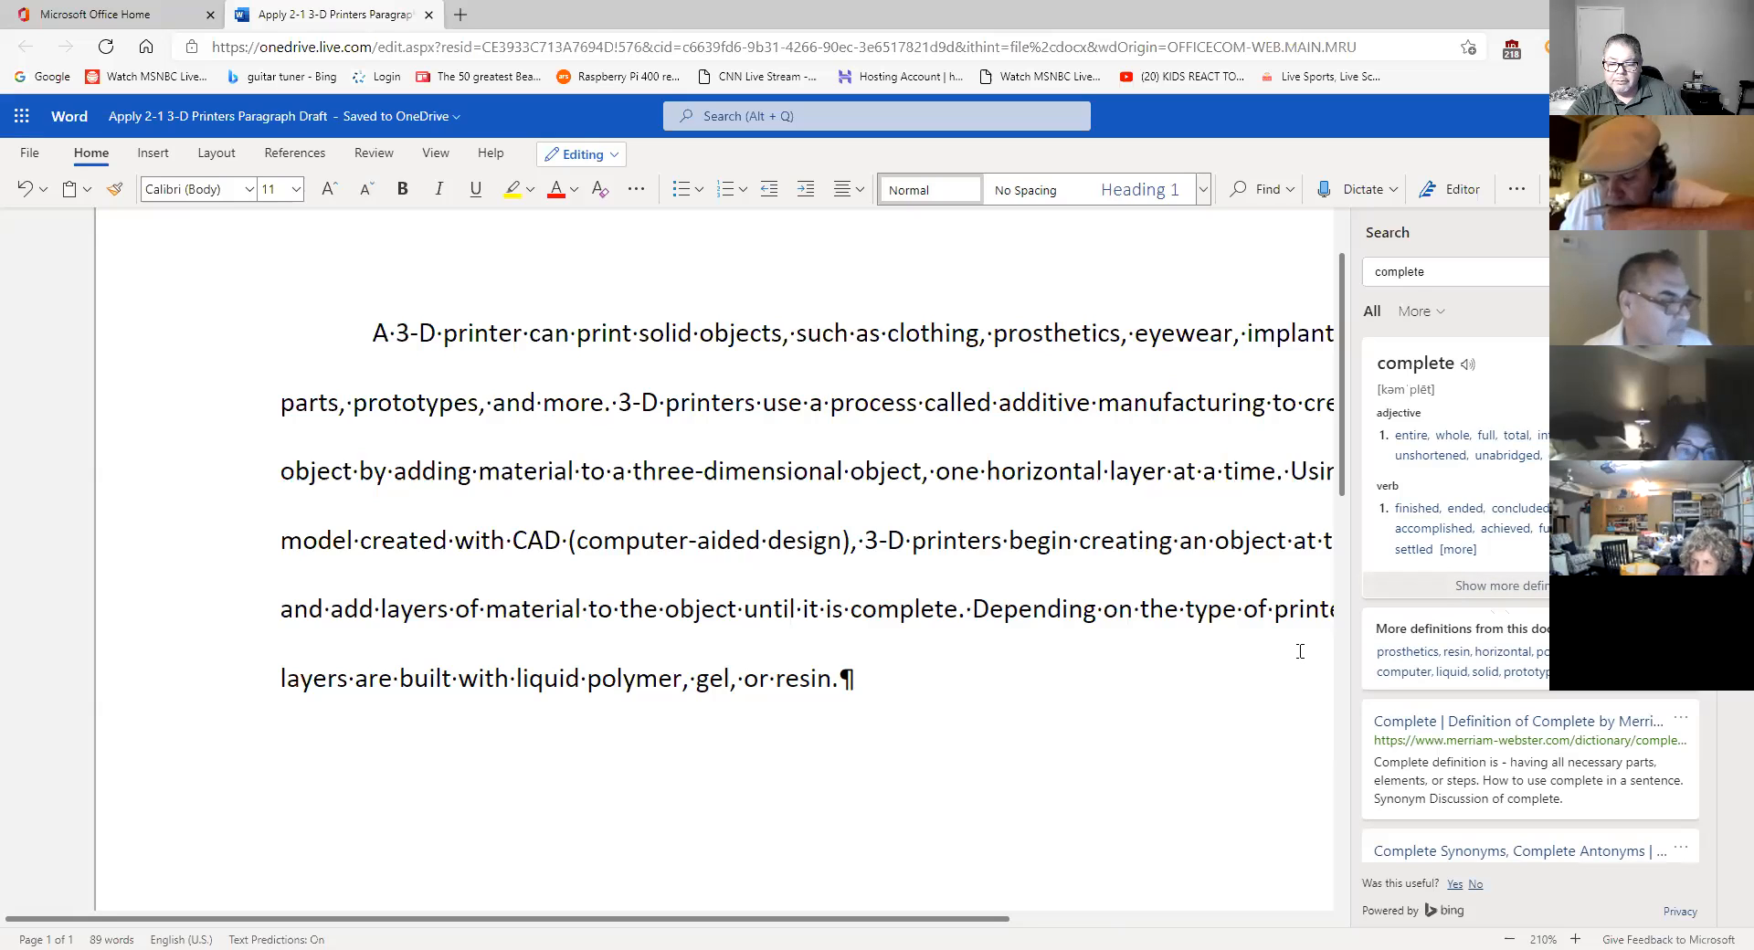
pyautogui.click(893, 605)
pyautogui.rightClick(892, 610)
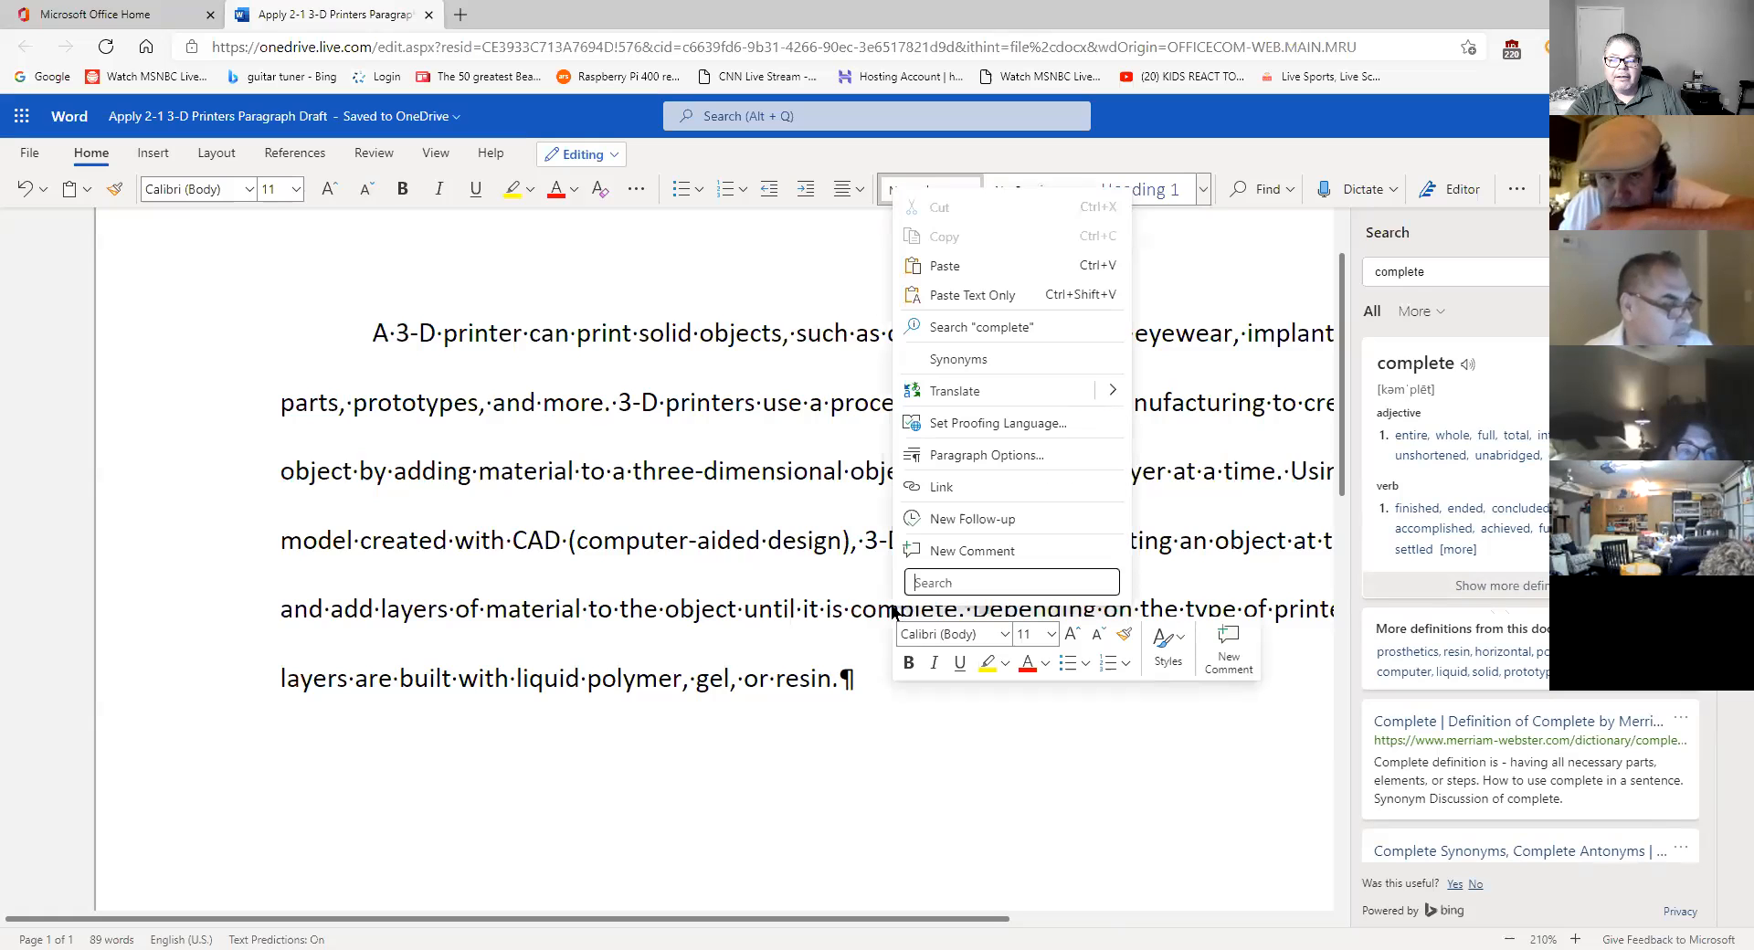
pyautogui.press('Escape')
pyautogui.rightClick(893, 607)
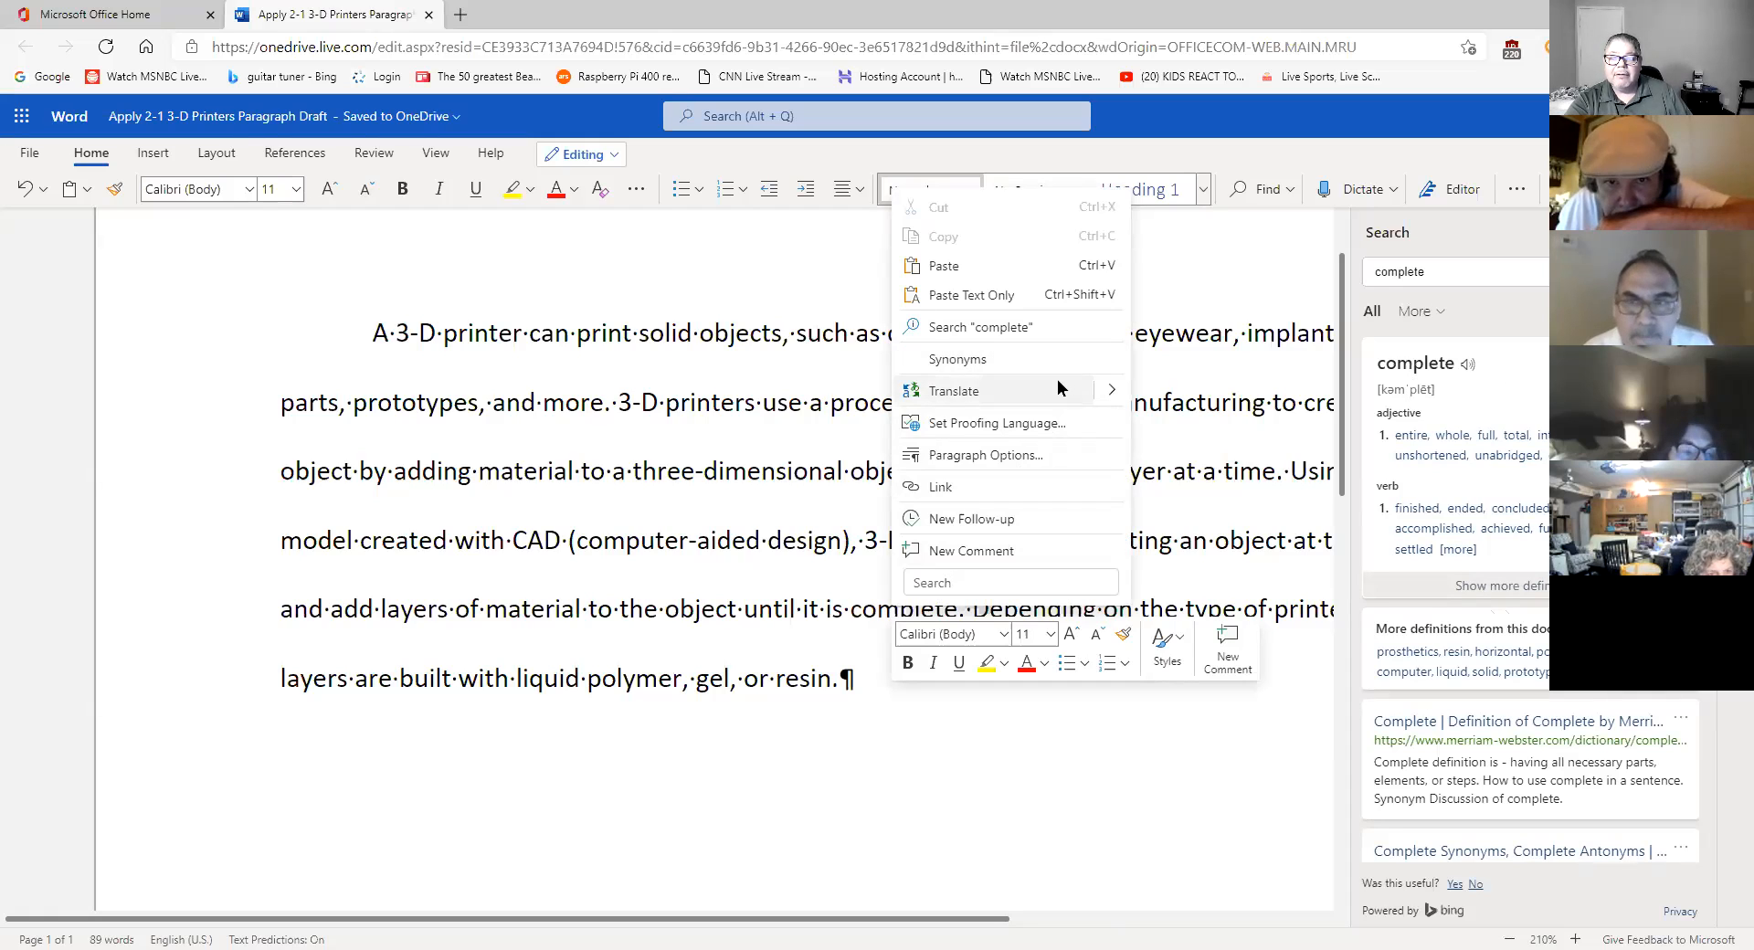
pyautogui.click(878, 609)
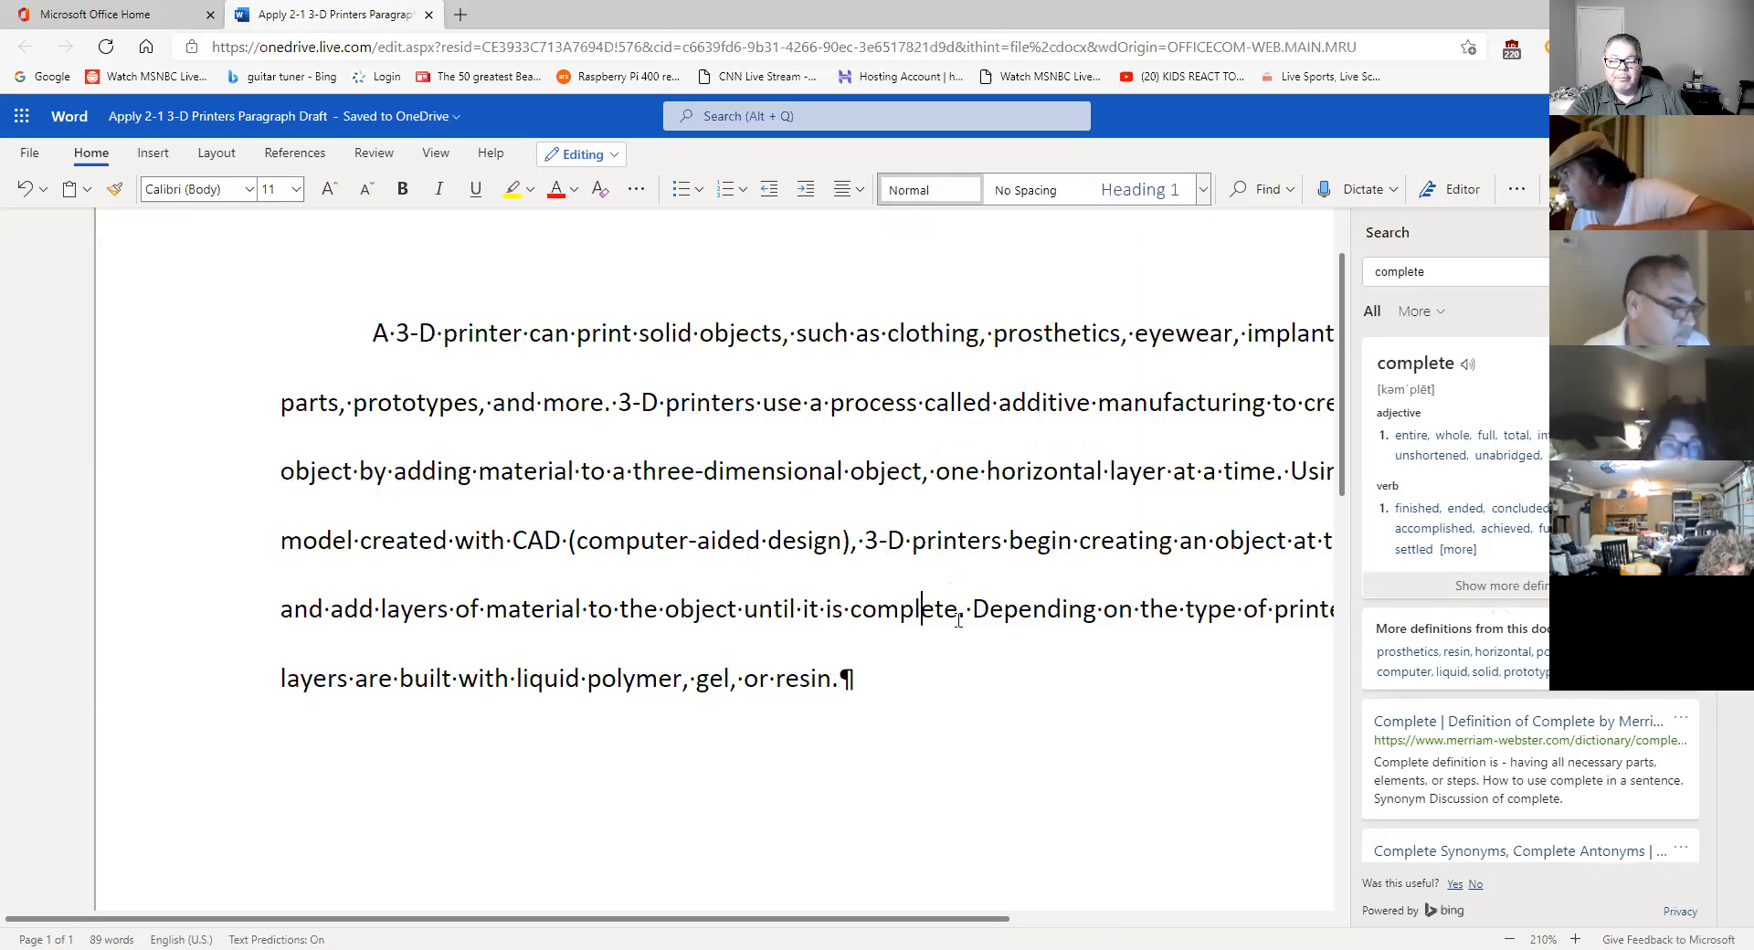
# - Close the dictionary lookup for 'complete', then select the words 'complete' and 'resin'
pyautogui.doubleClick(922, 619)
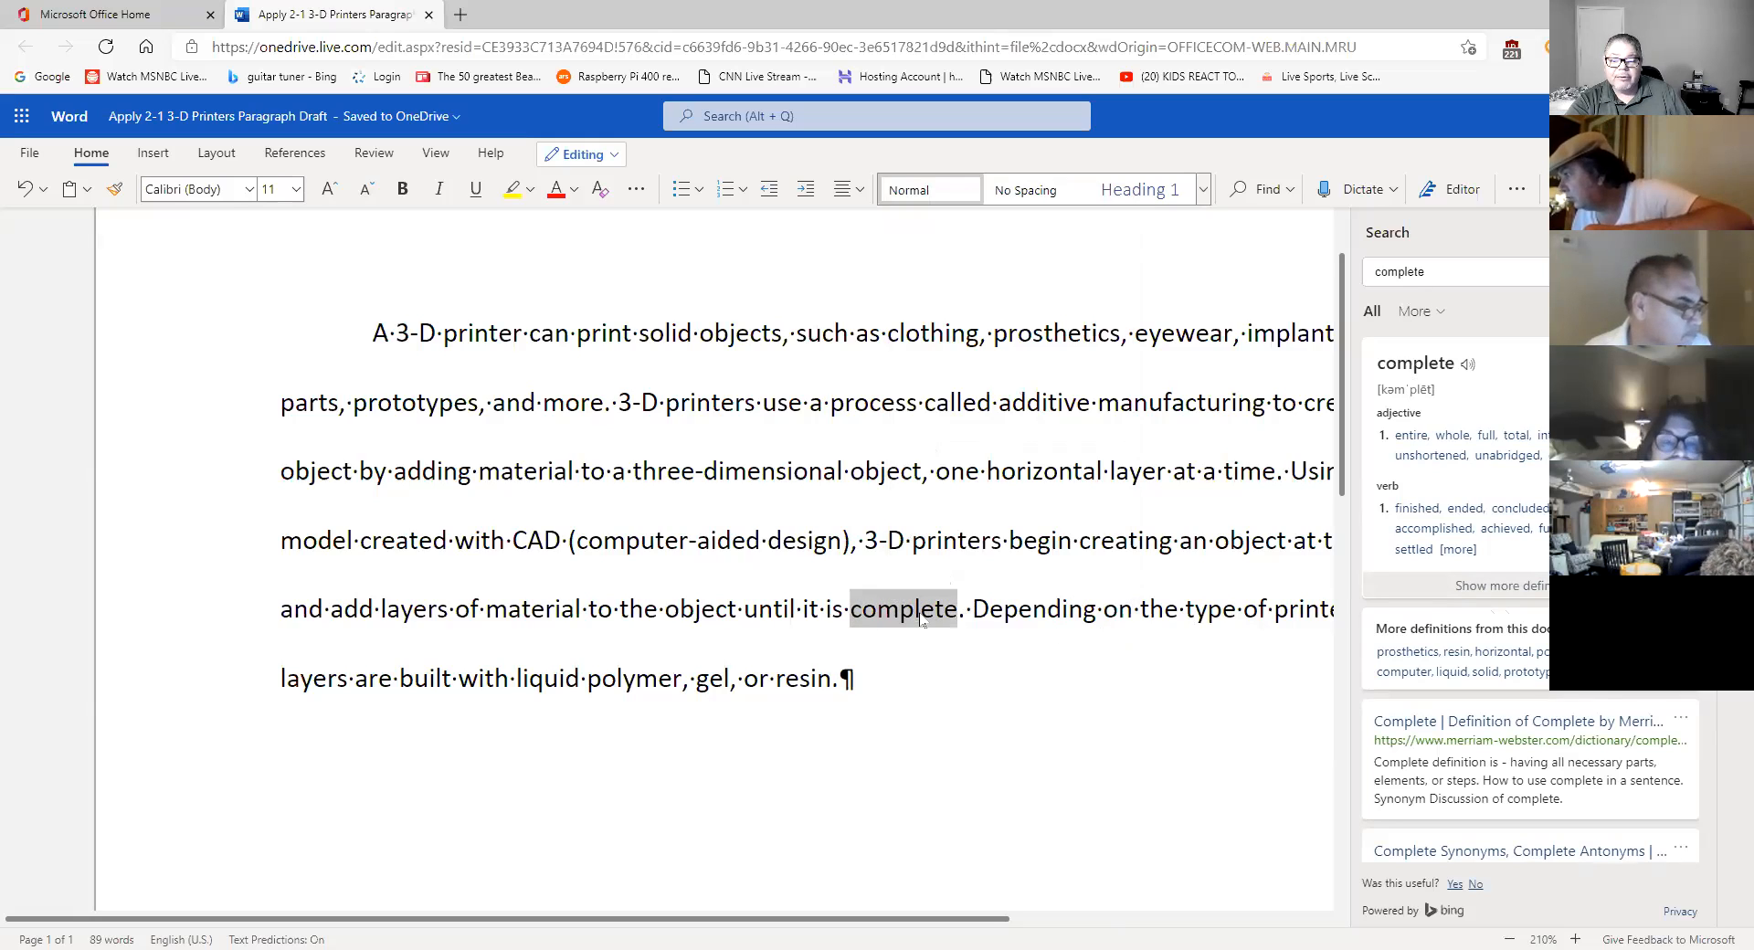
pyautogui.rightClick(922, 621)
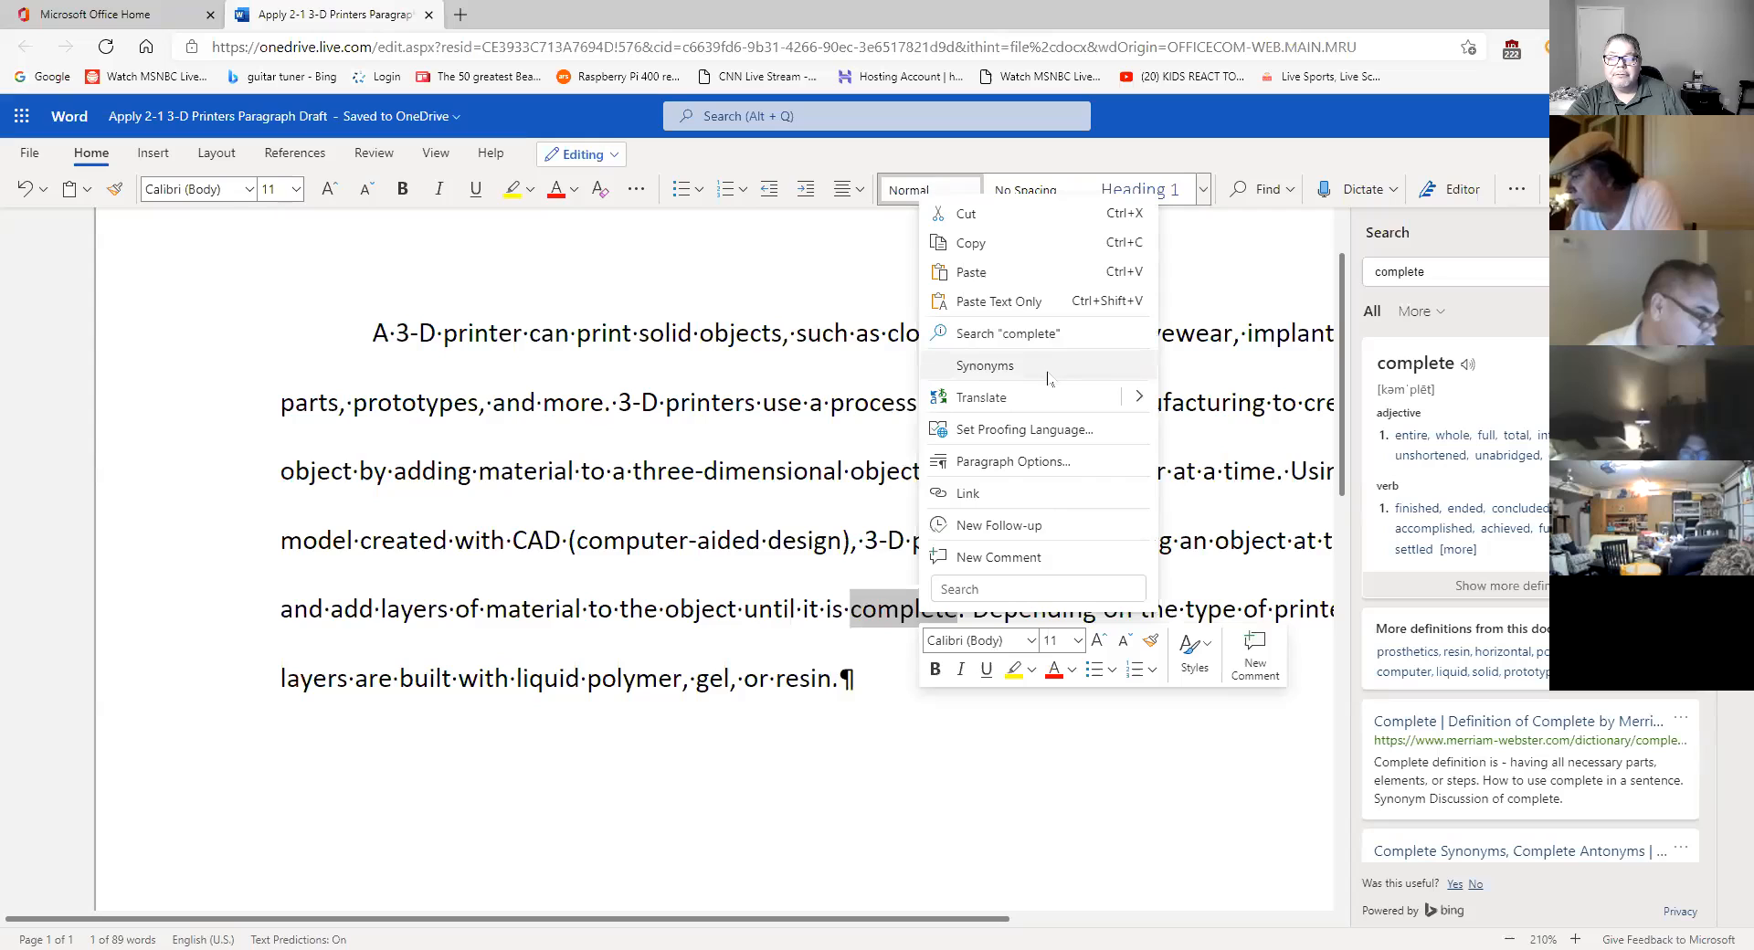
pyautogui.click(877, 611)
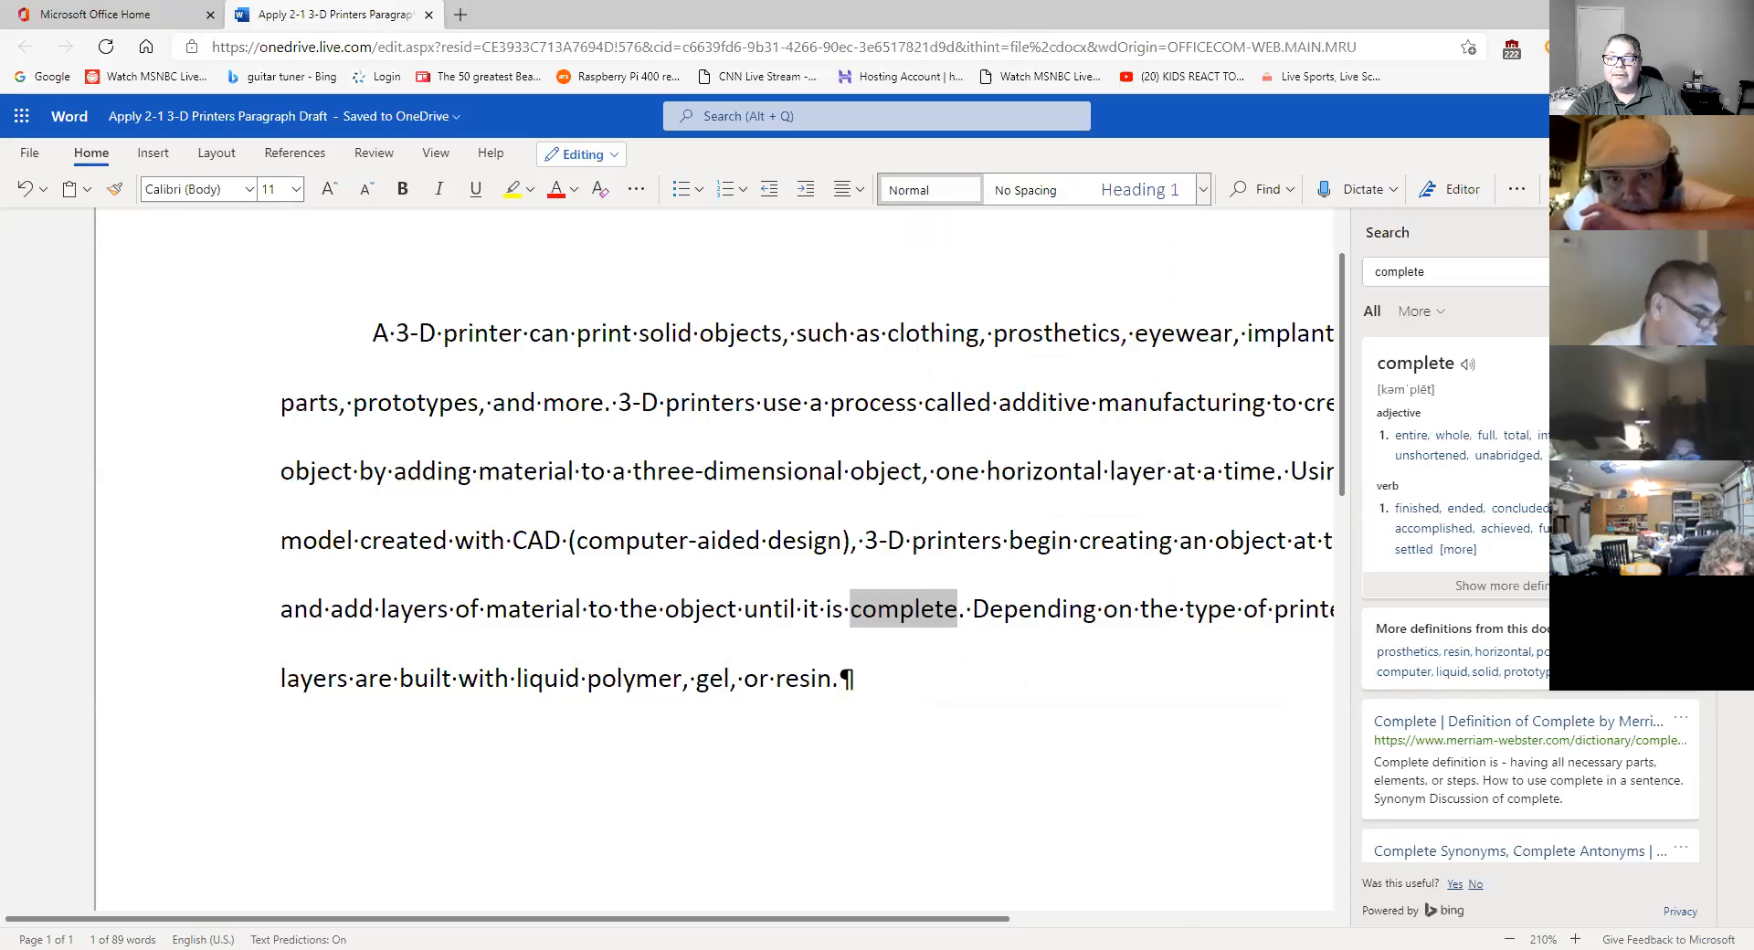
pyautogui.click(1731, 233)
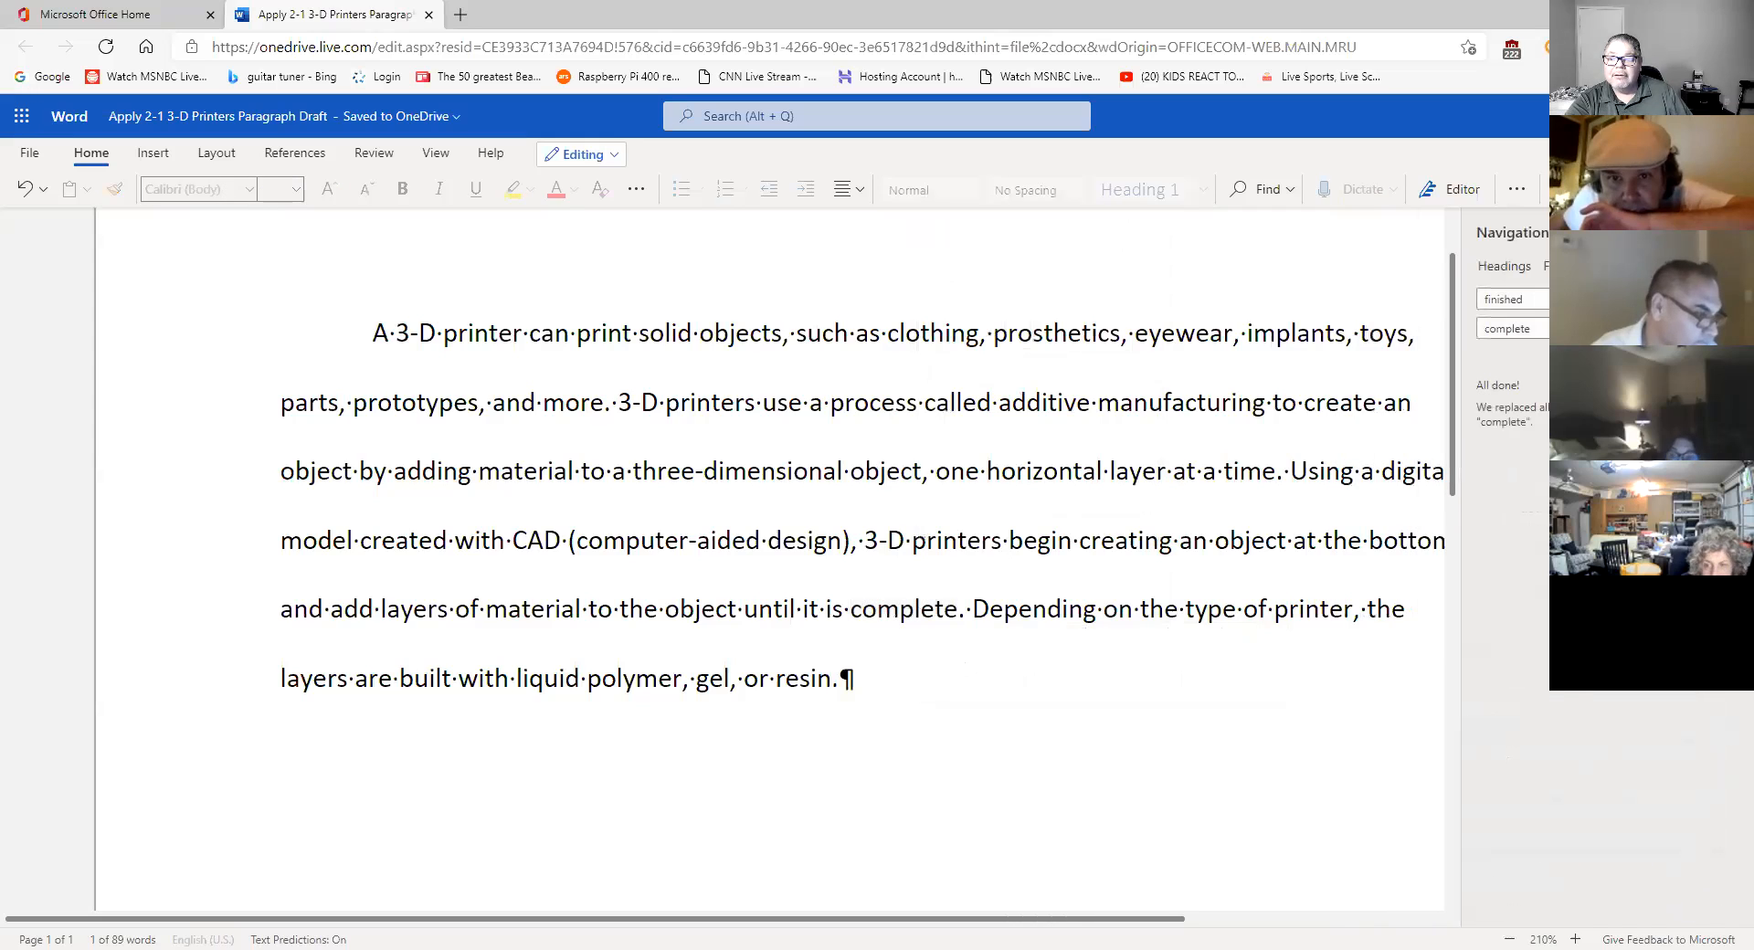
pyautogui.doubleClick(941, 612)
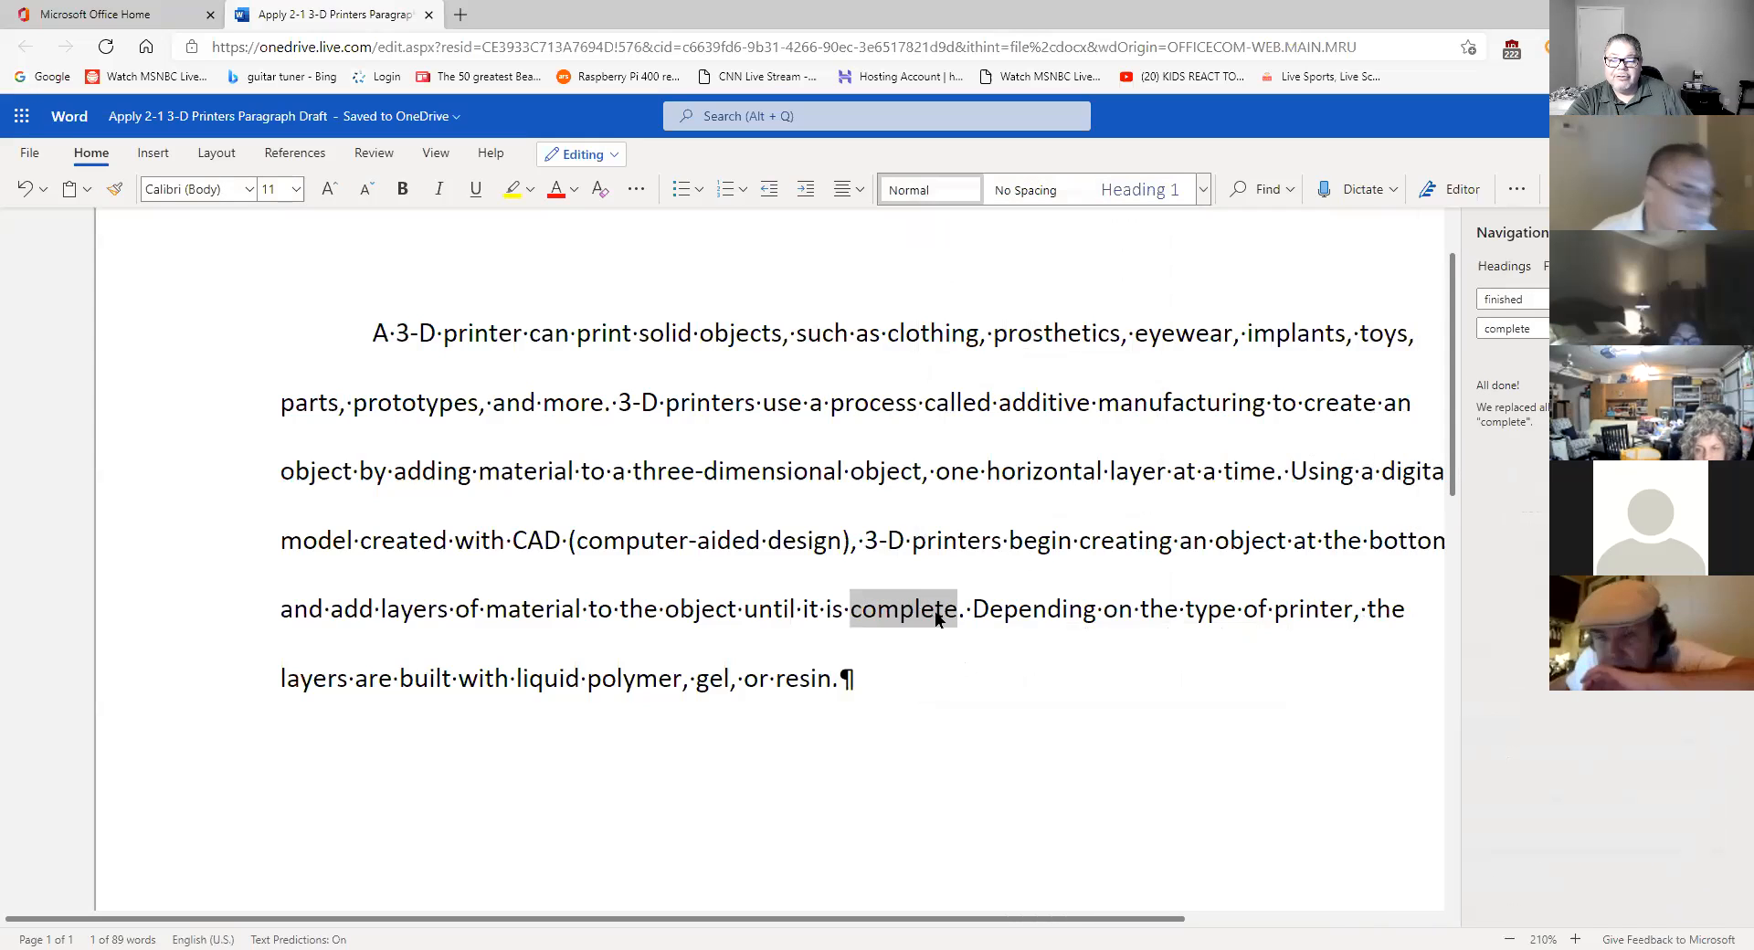
pyautogui.doubleClick(807, 685)
pyautogui.rightClick(809, 687)
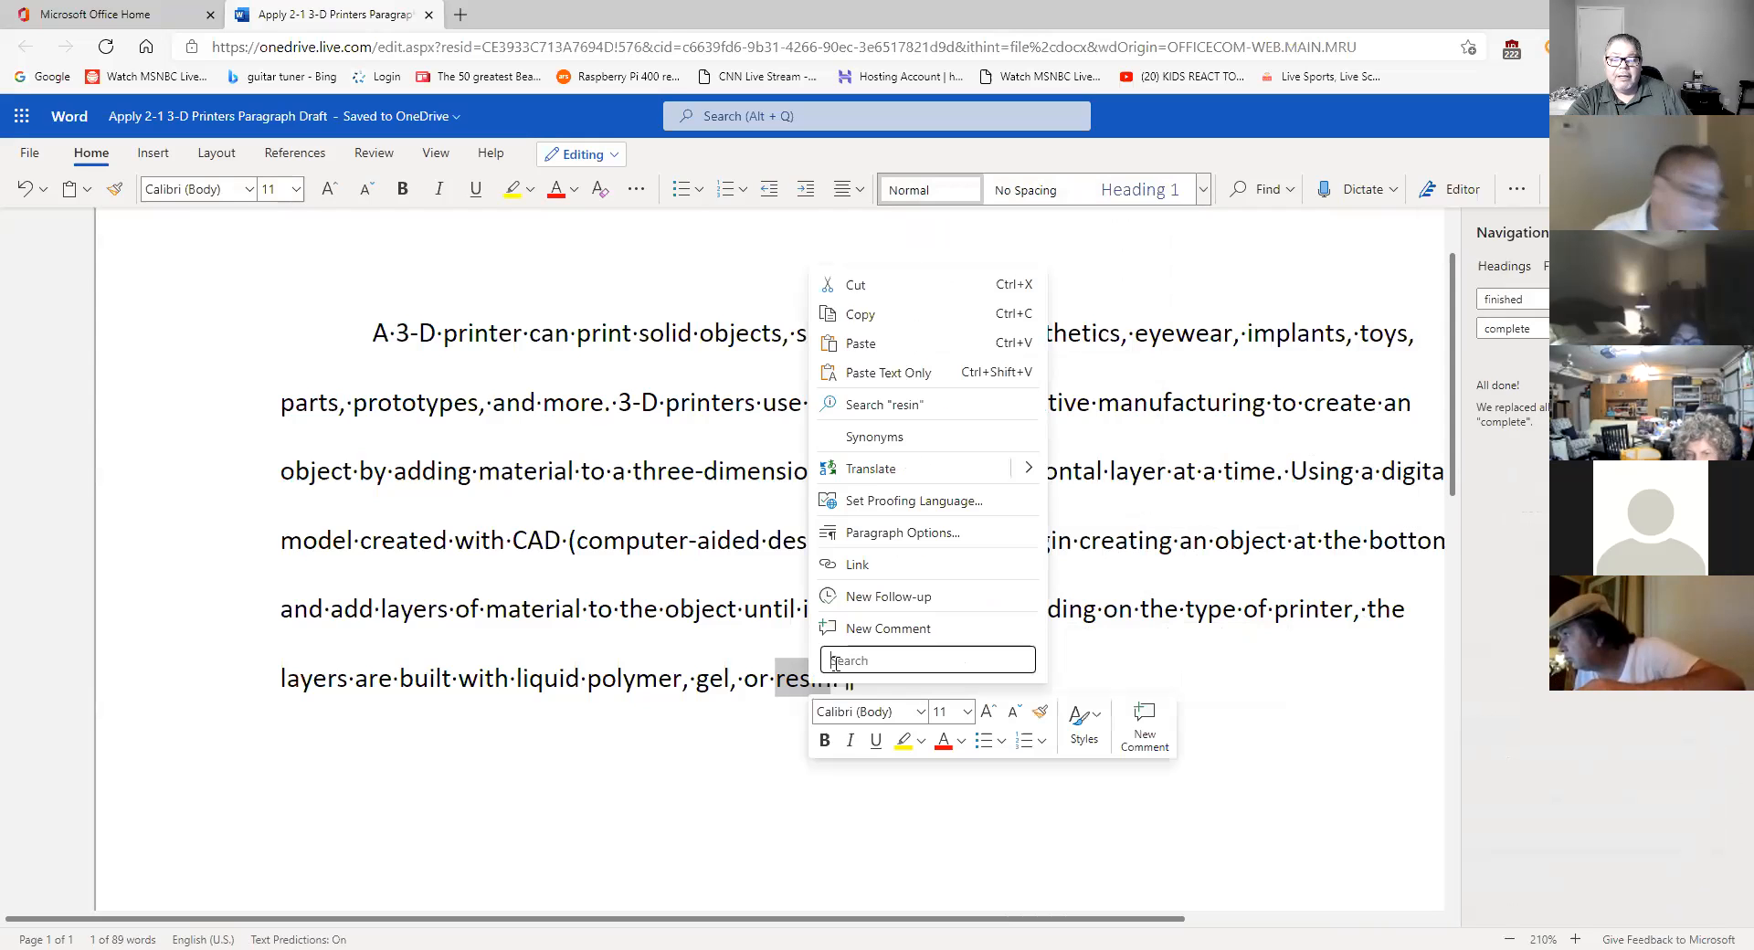
pyautogui.click(884, 405)
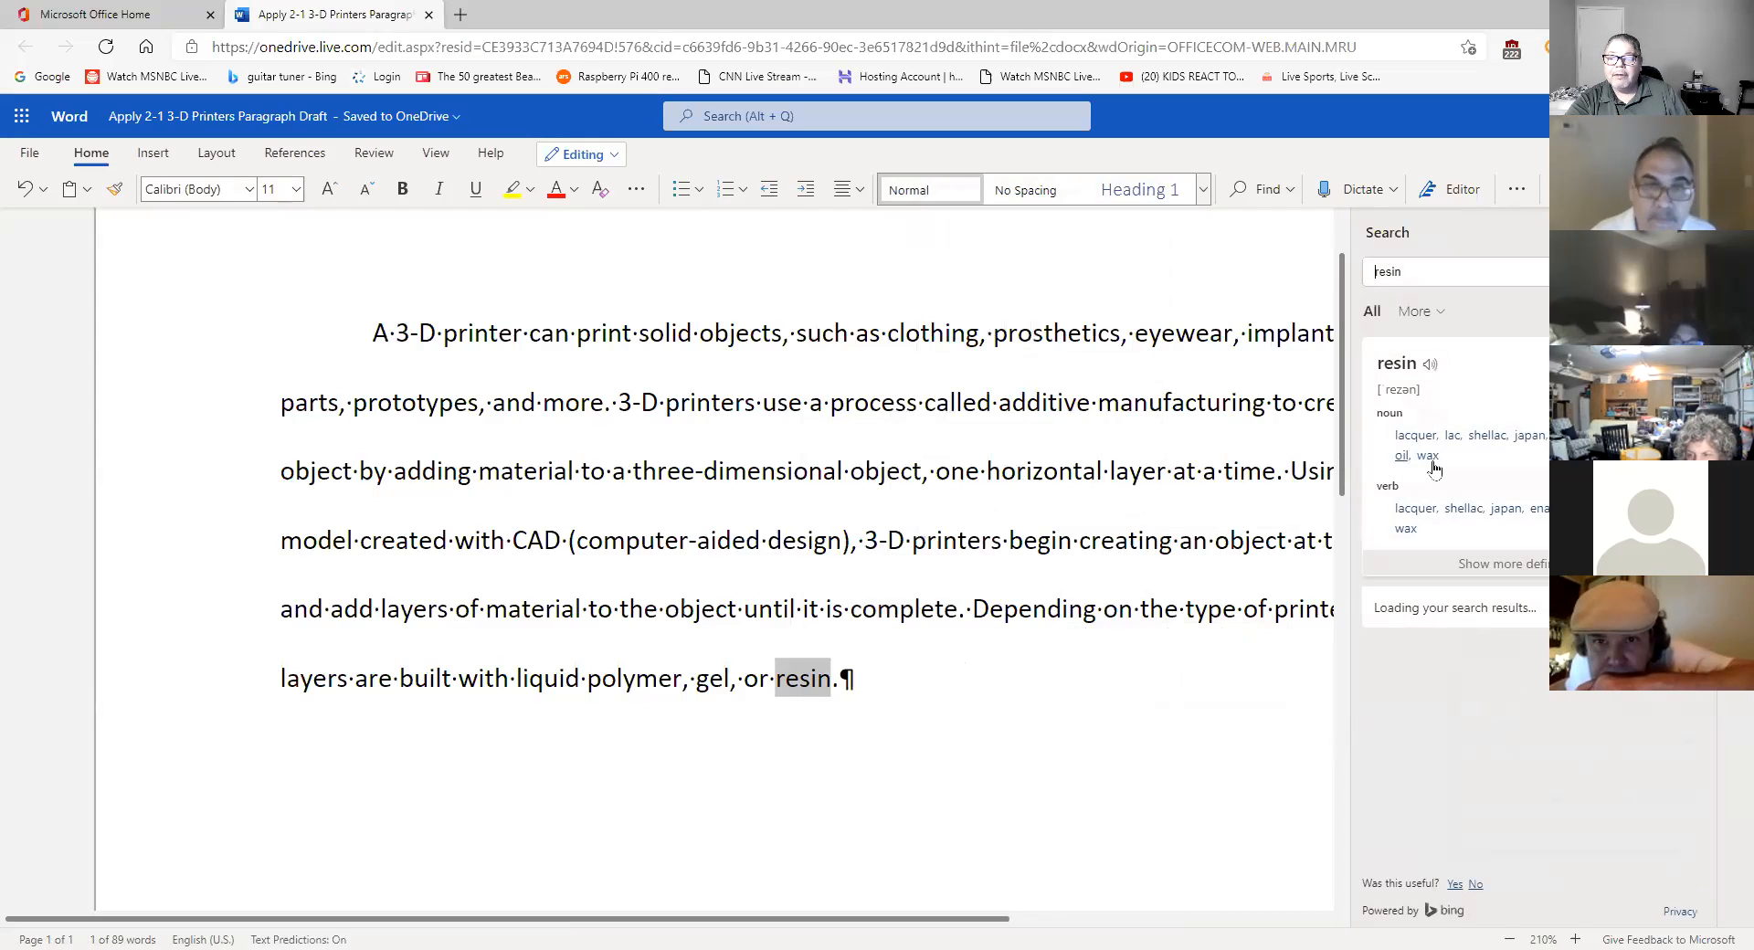
pyautogui.click(1430, 368)
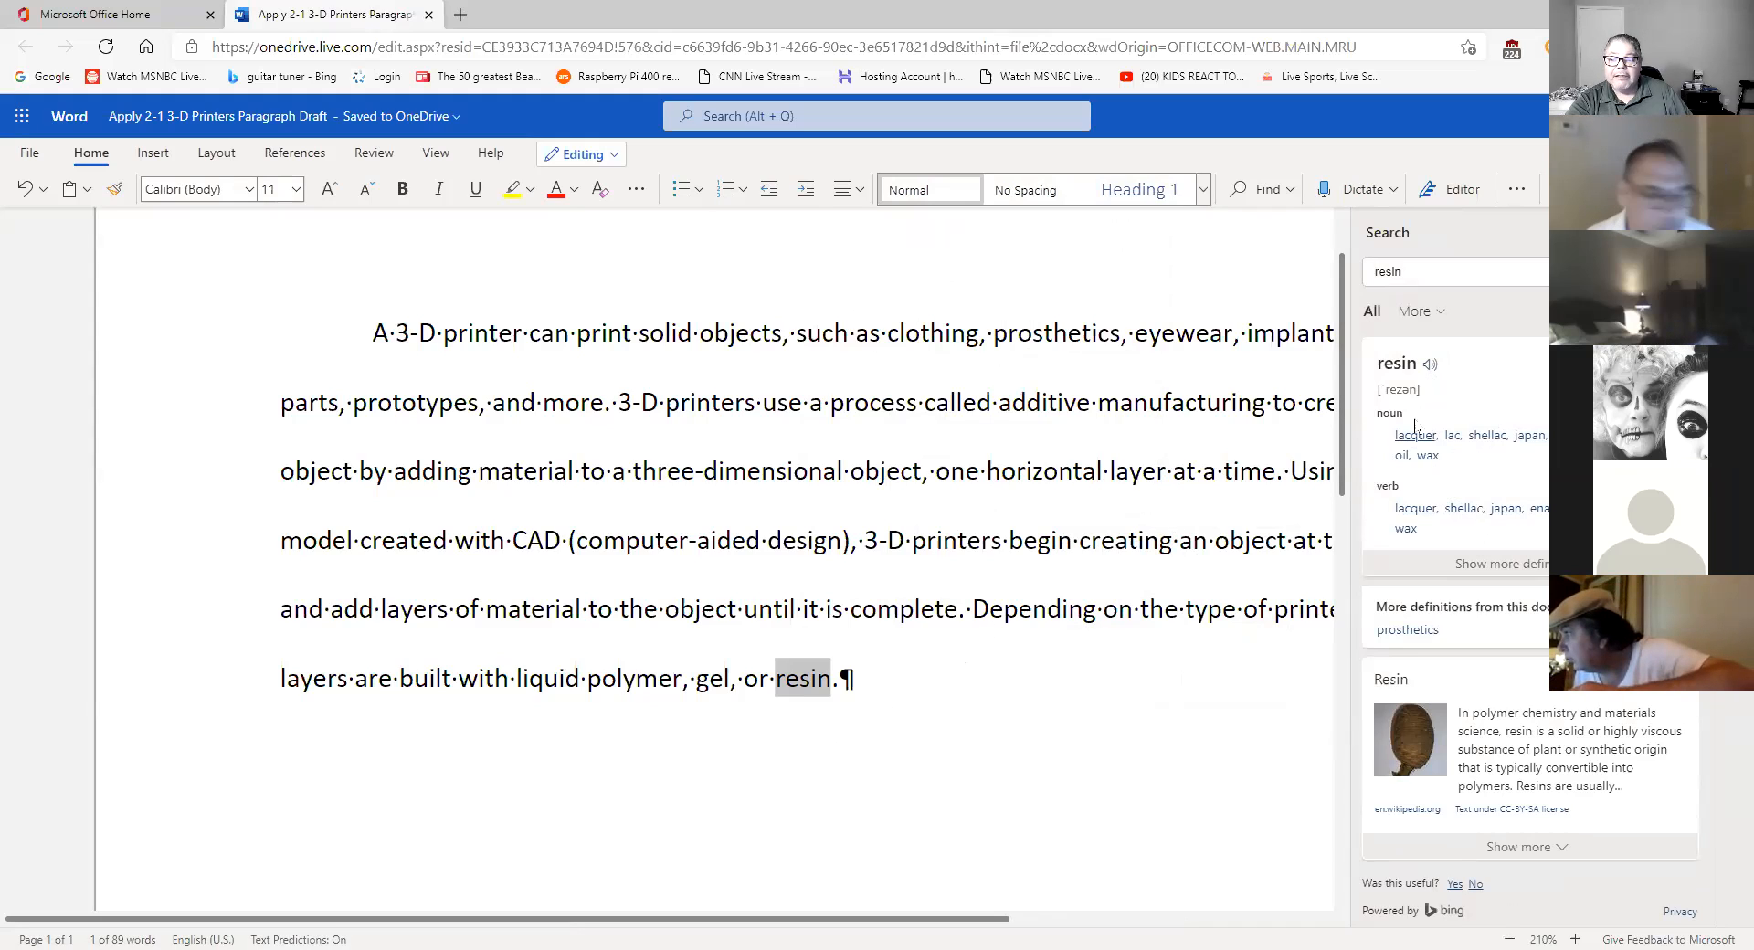
pyautogui.click(1429, 365)
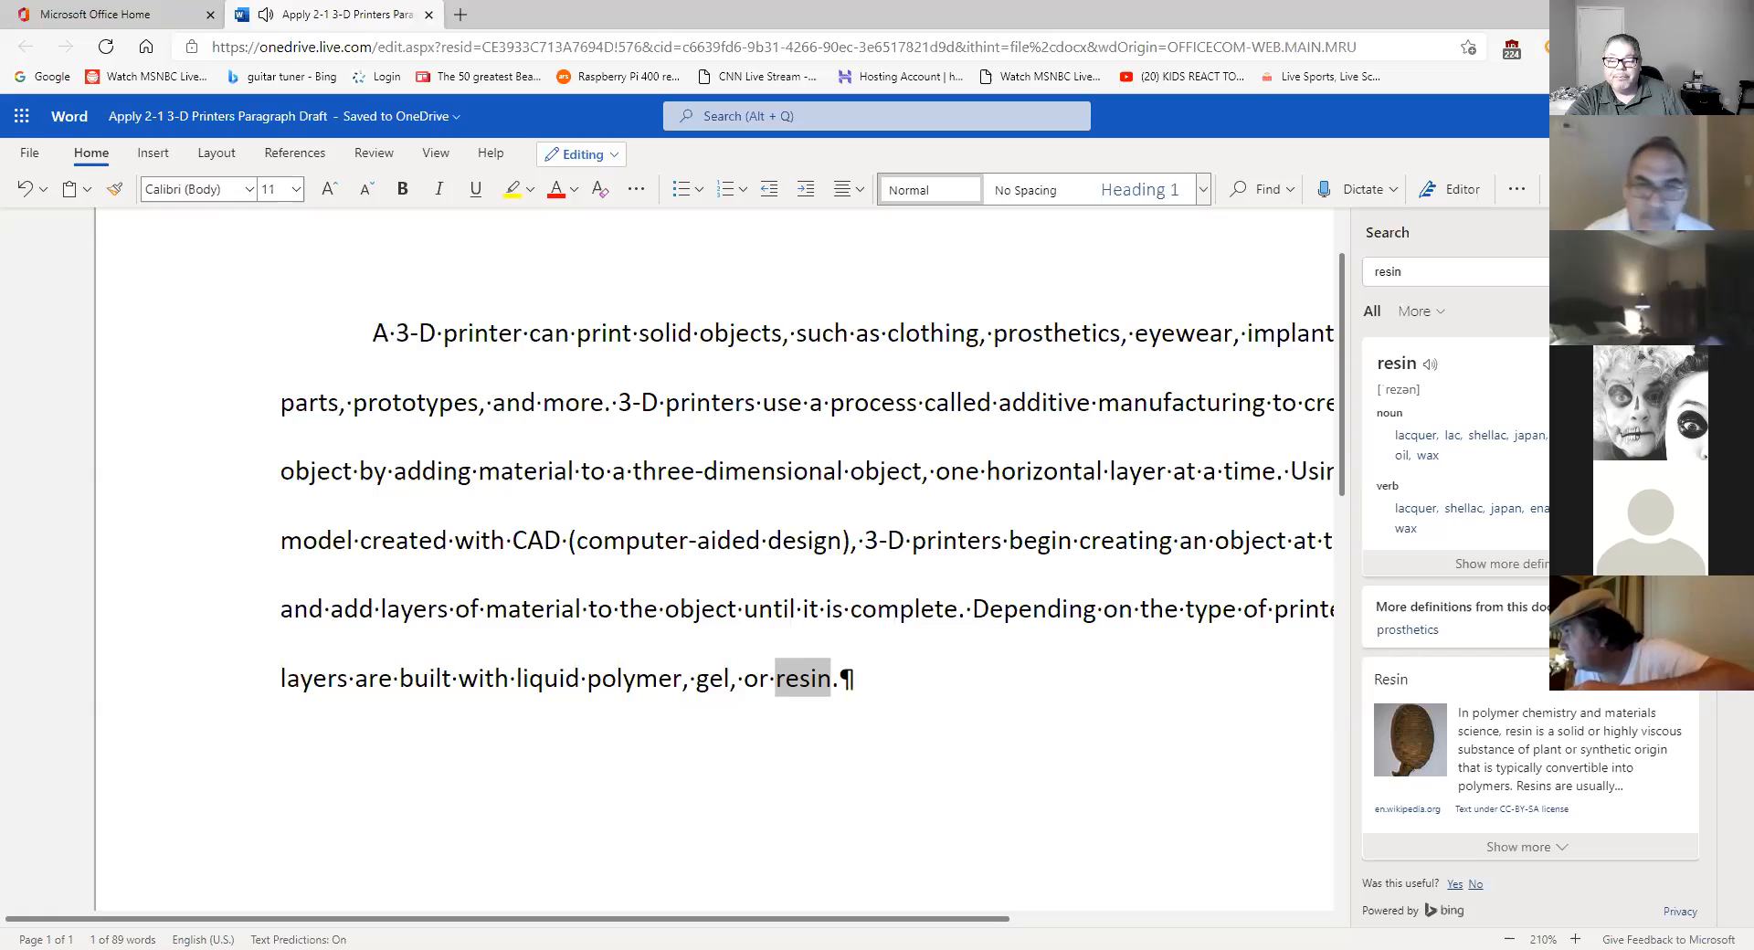
pyautogui.click(1690, 233)
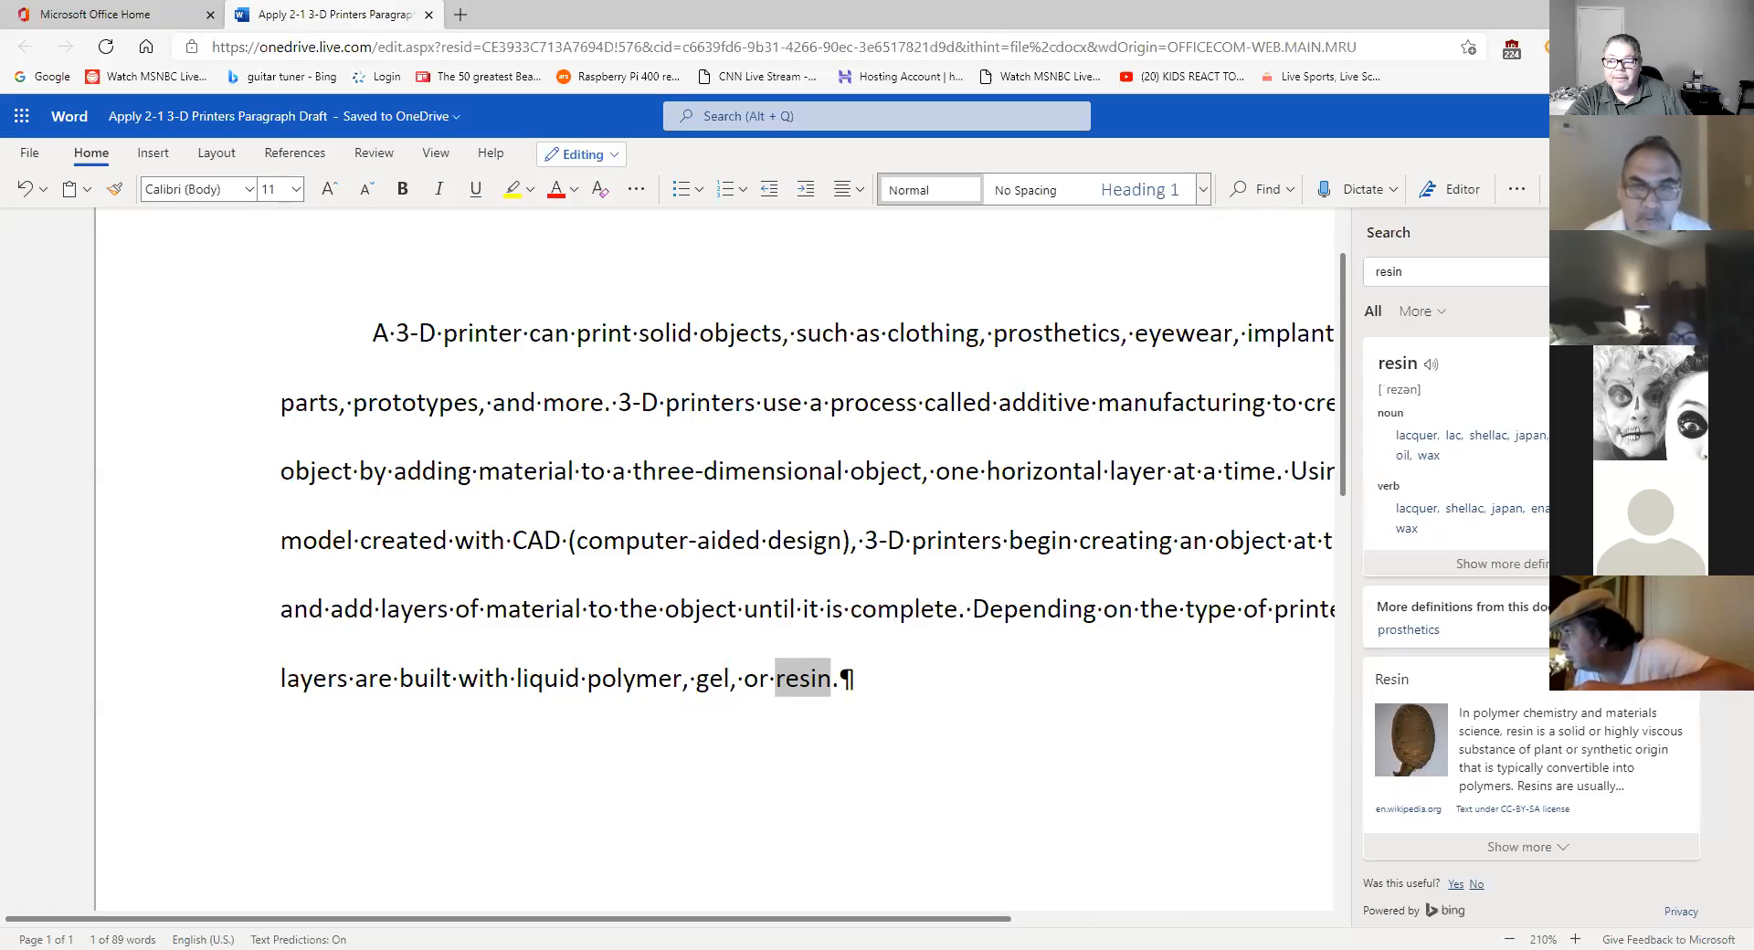
# - Look up synonyms for 'complete' and play its pronunciation
pyautogui.doubleClick(911, 606)
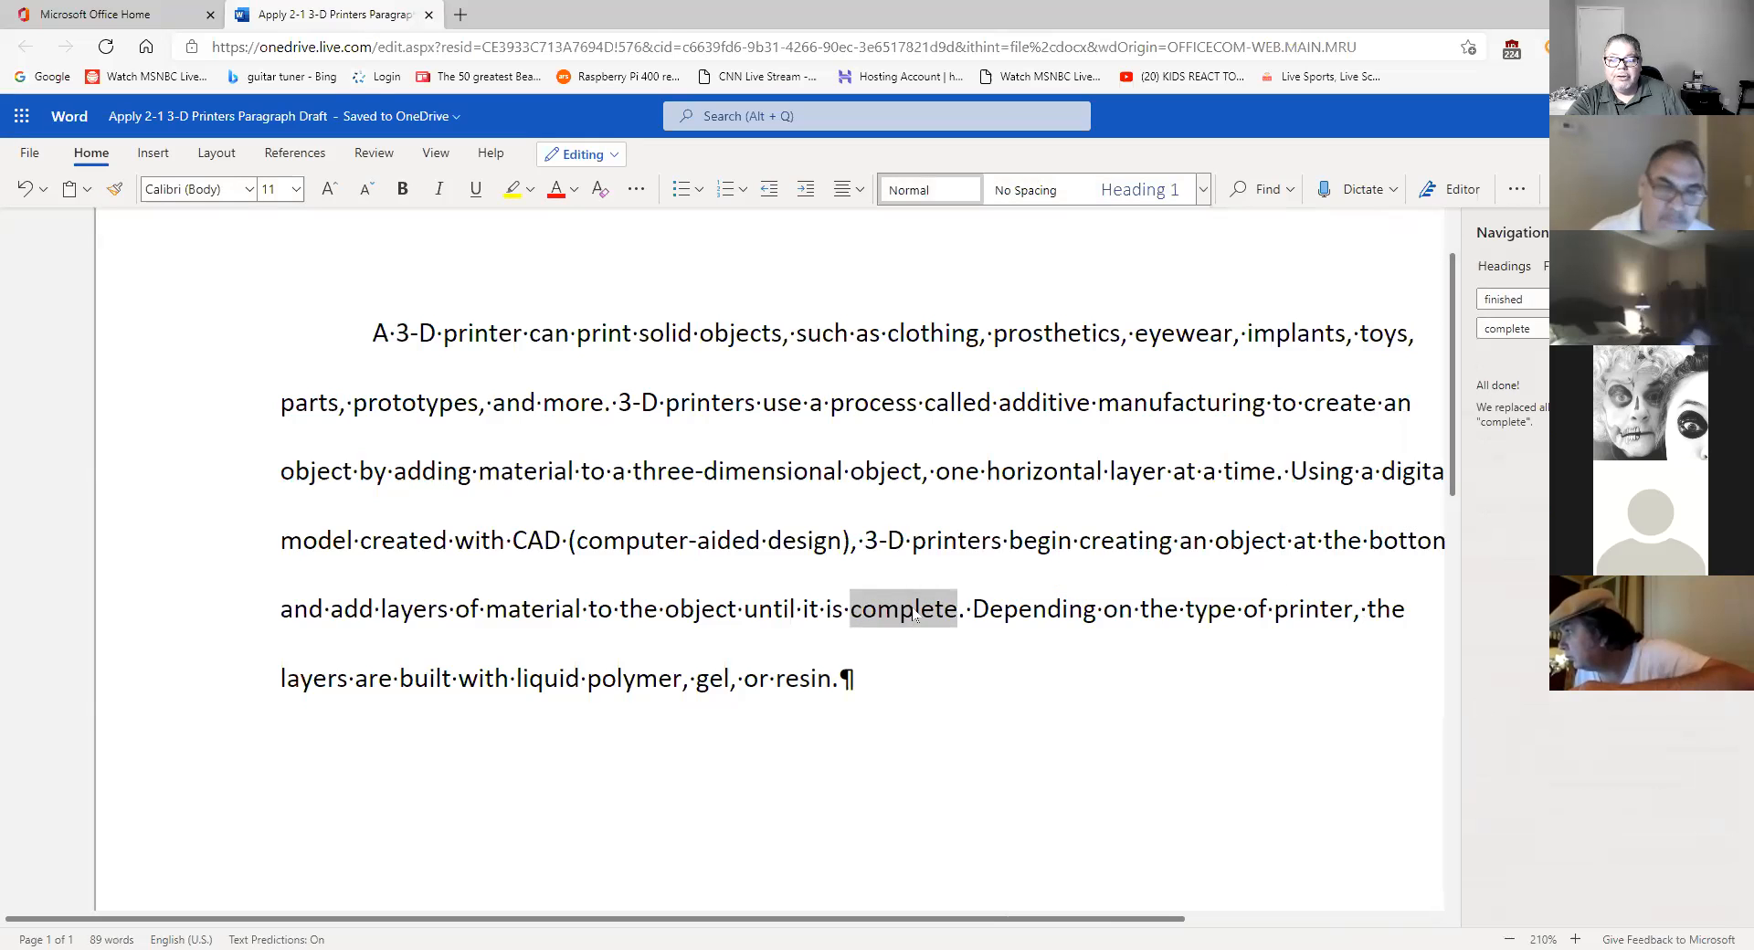
pyautogui.rightClick(915, 609)
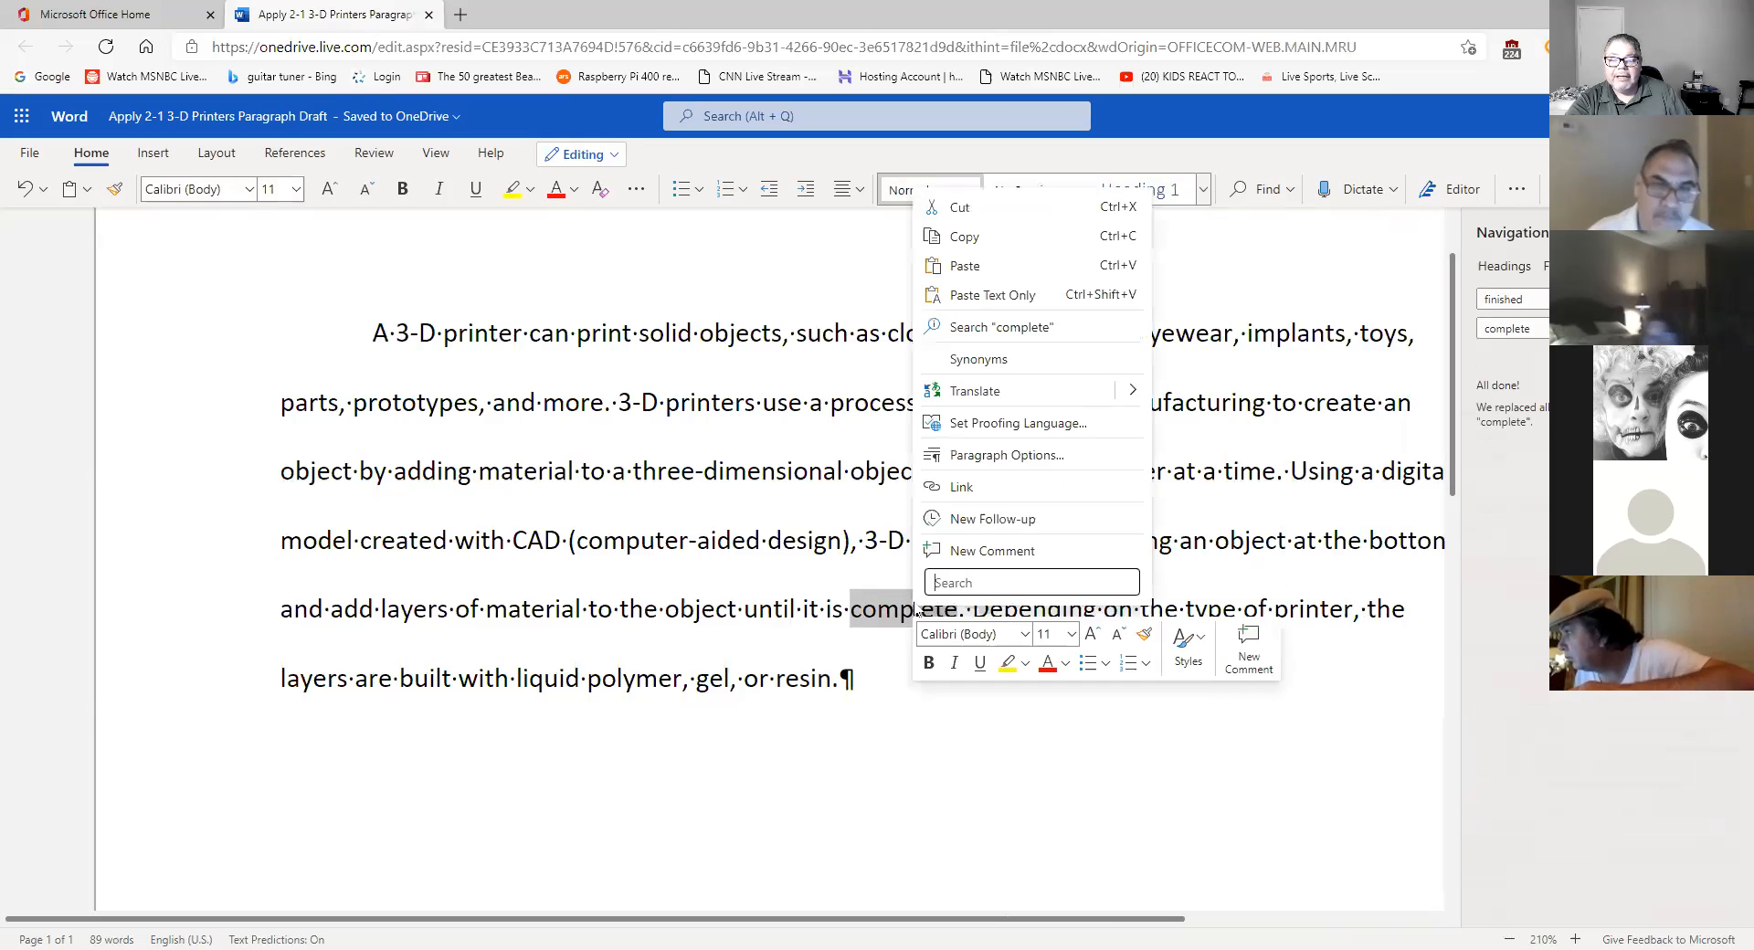
pyautogui.click(995, 363)
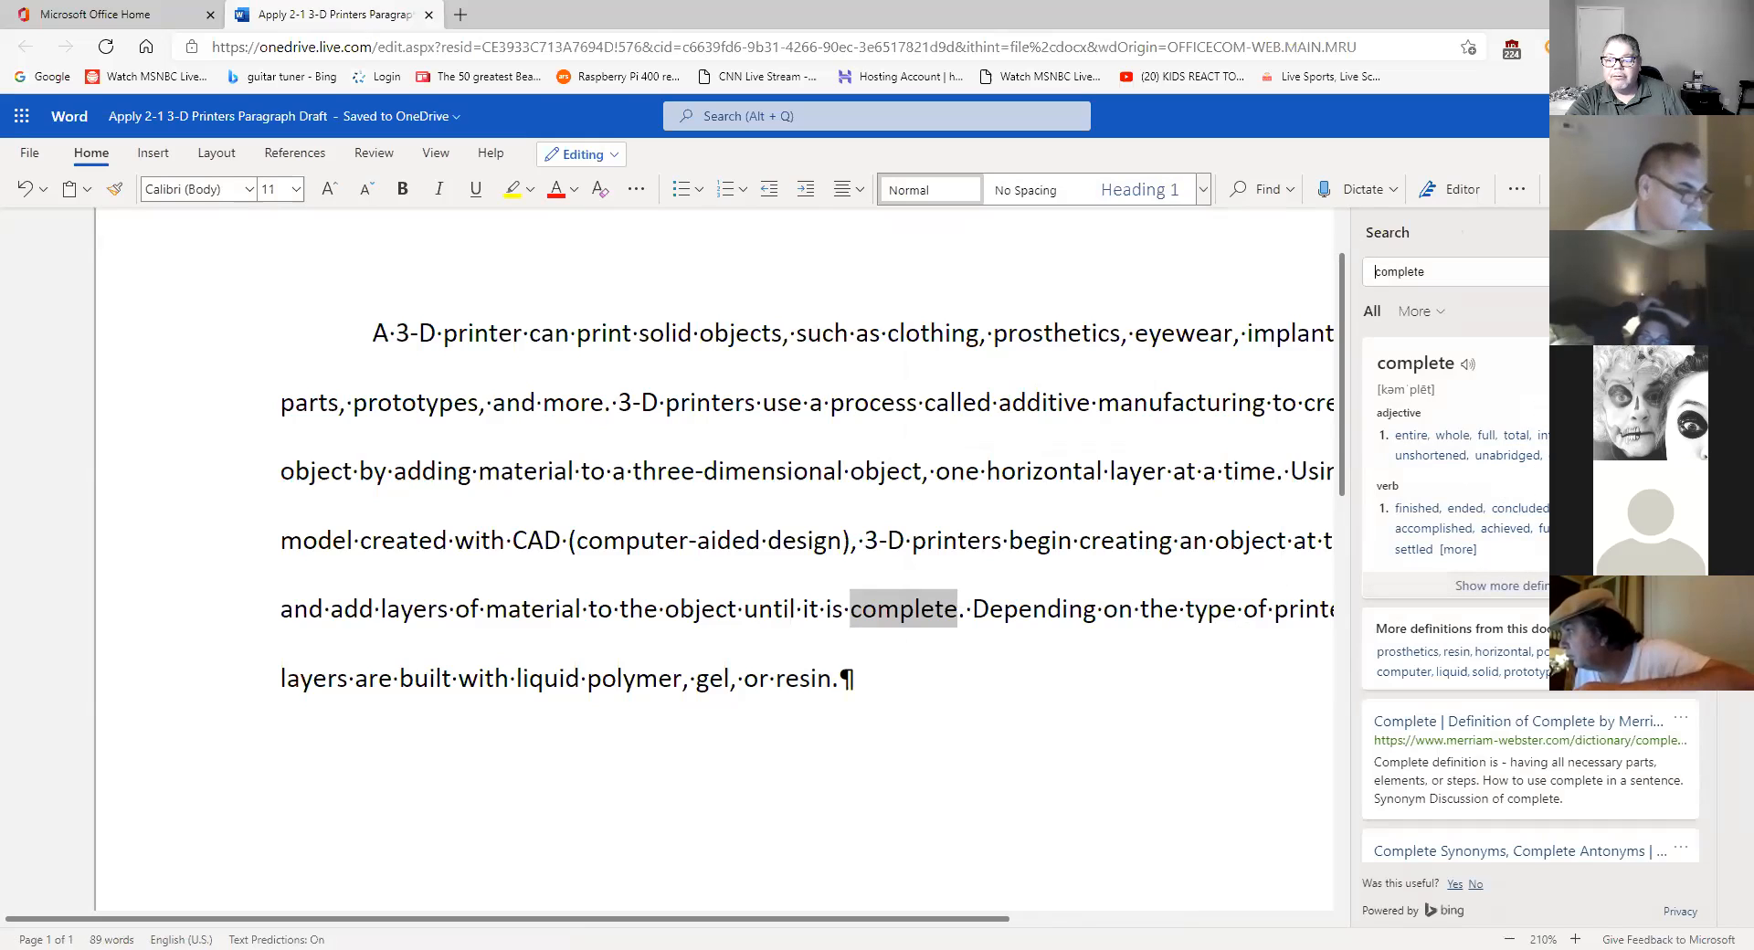
pyautogui.click(1468, 366)
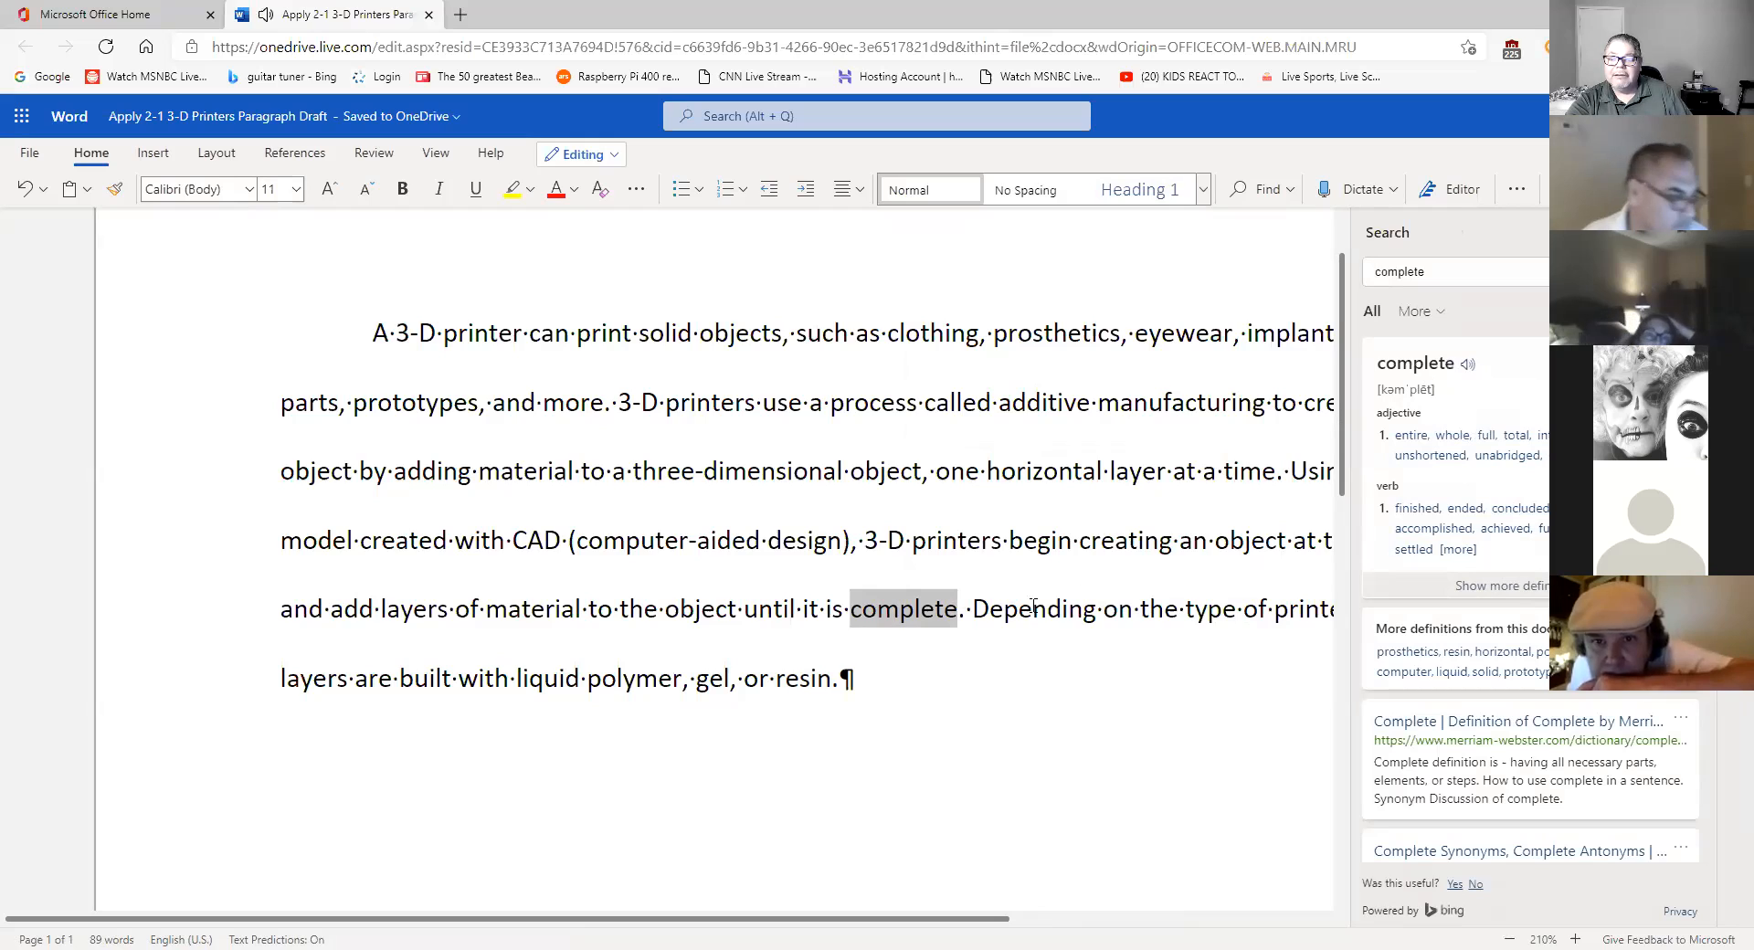
# - Look up synonyms and pronunciation for 'resin', then close the lookup and find-and-replace panes
pyautogui.doubleClick(812, 681)
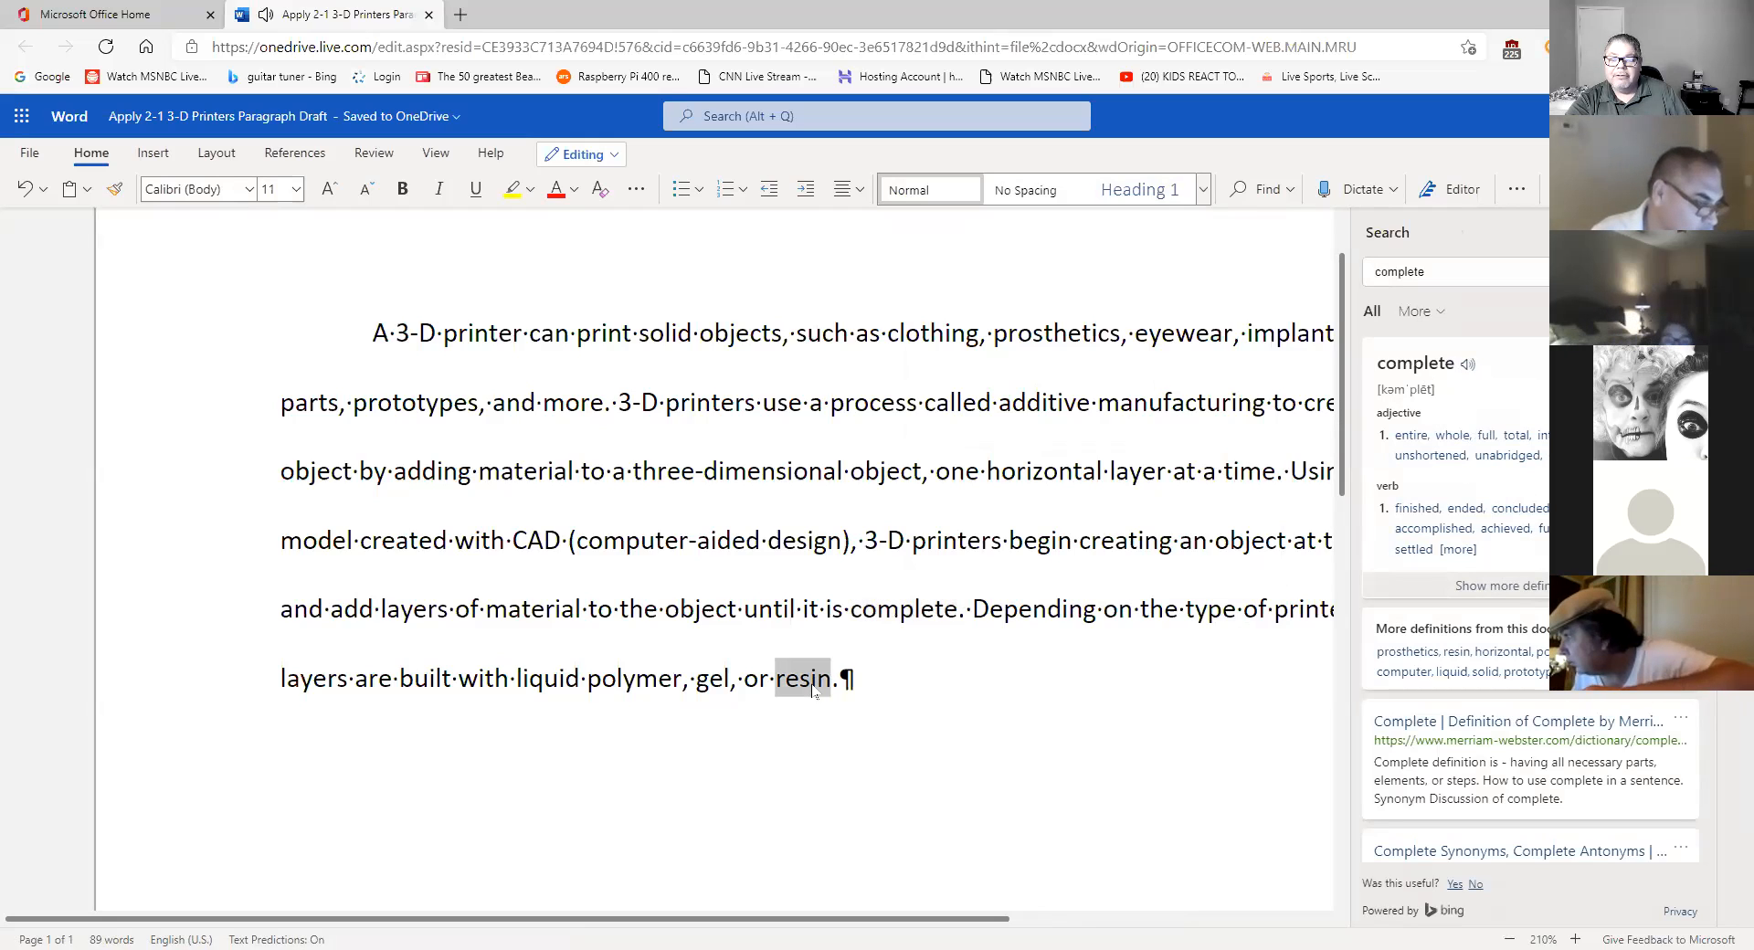
pyautogui.rightClick(814, 693)
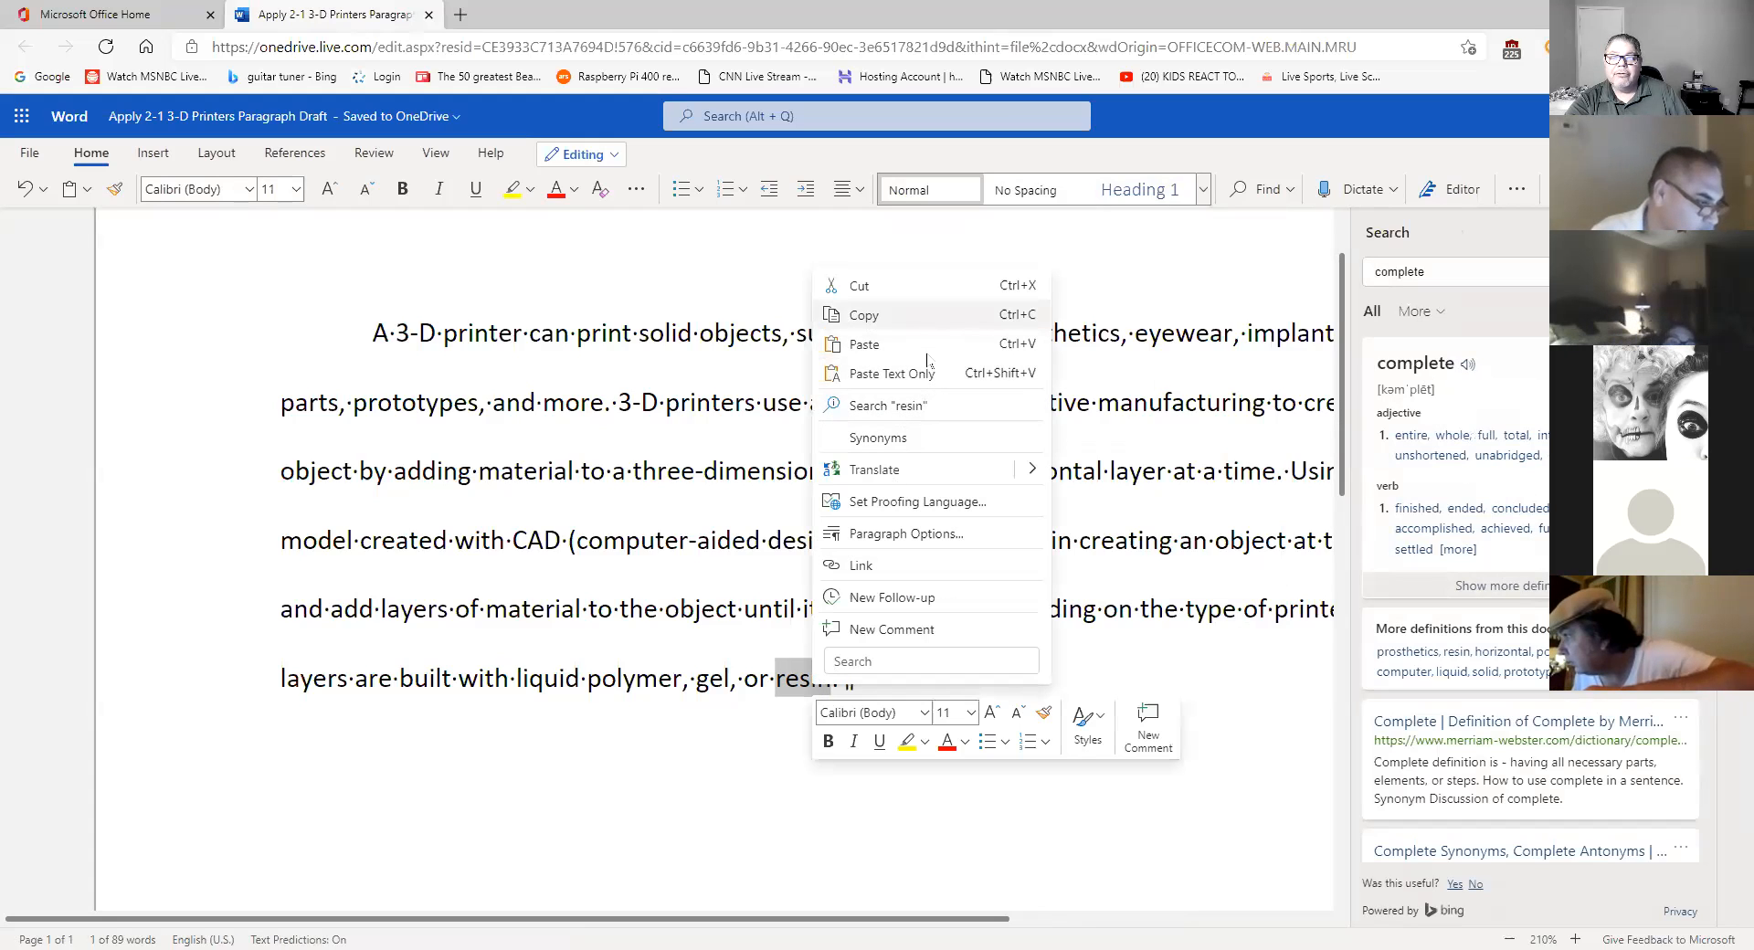
pyautogui.click(913, 439)
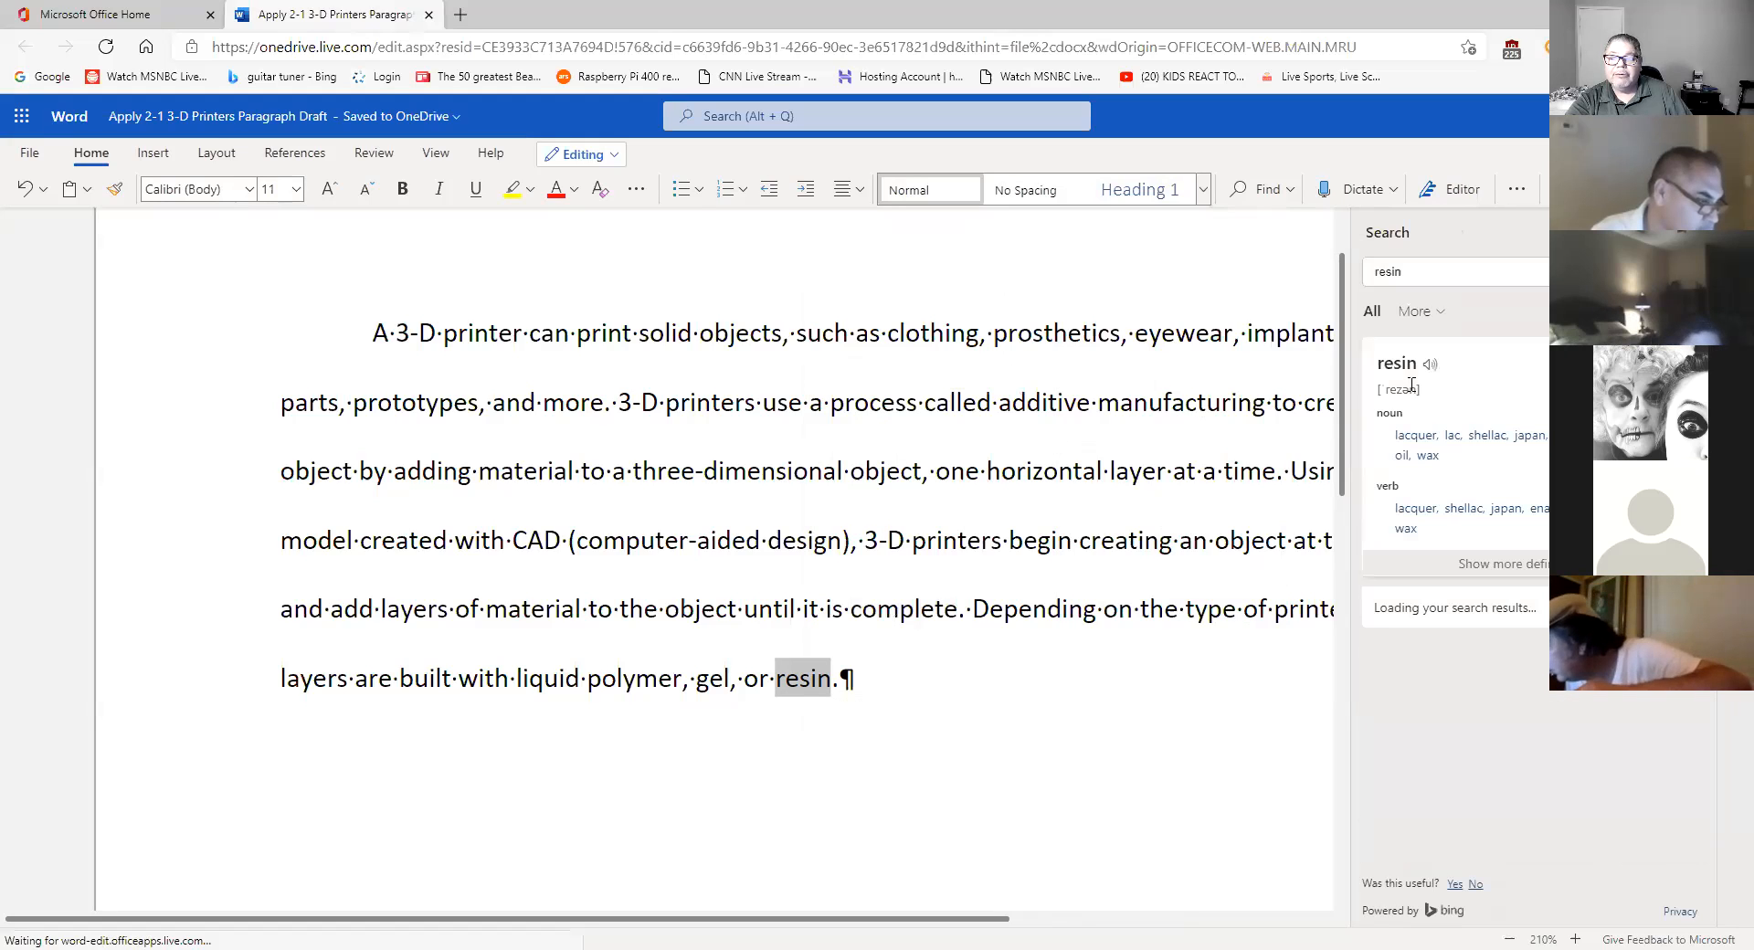
pyautogui.click(1431, 365)
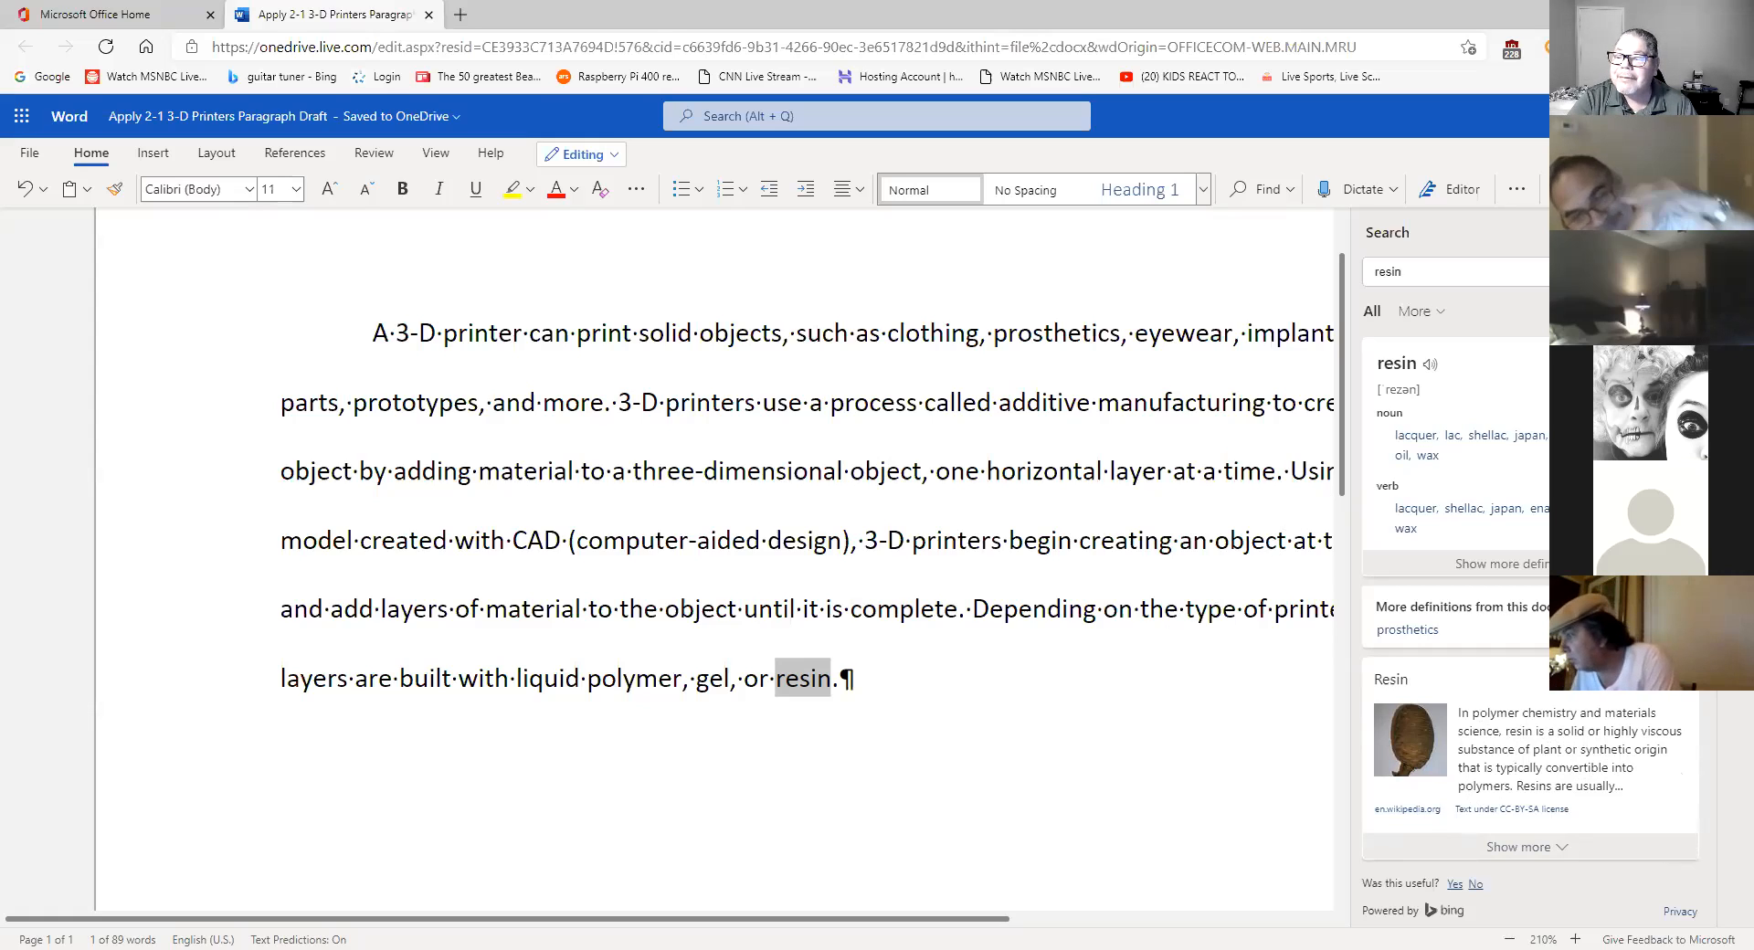
pyautogui.click(1688, 233)
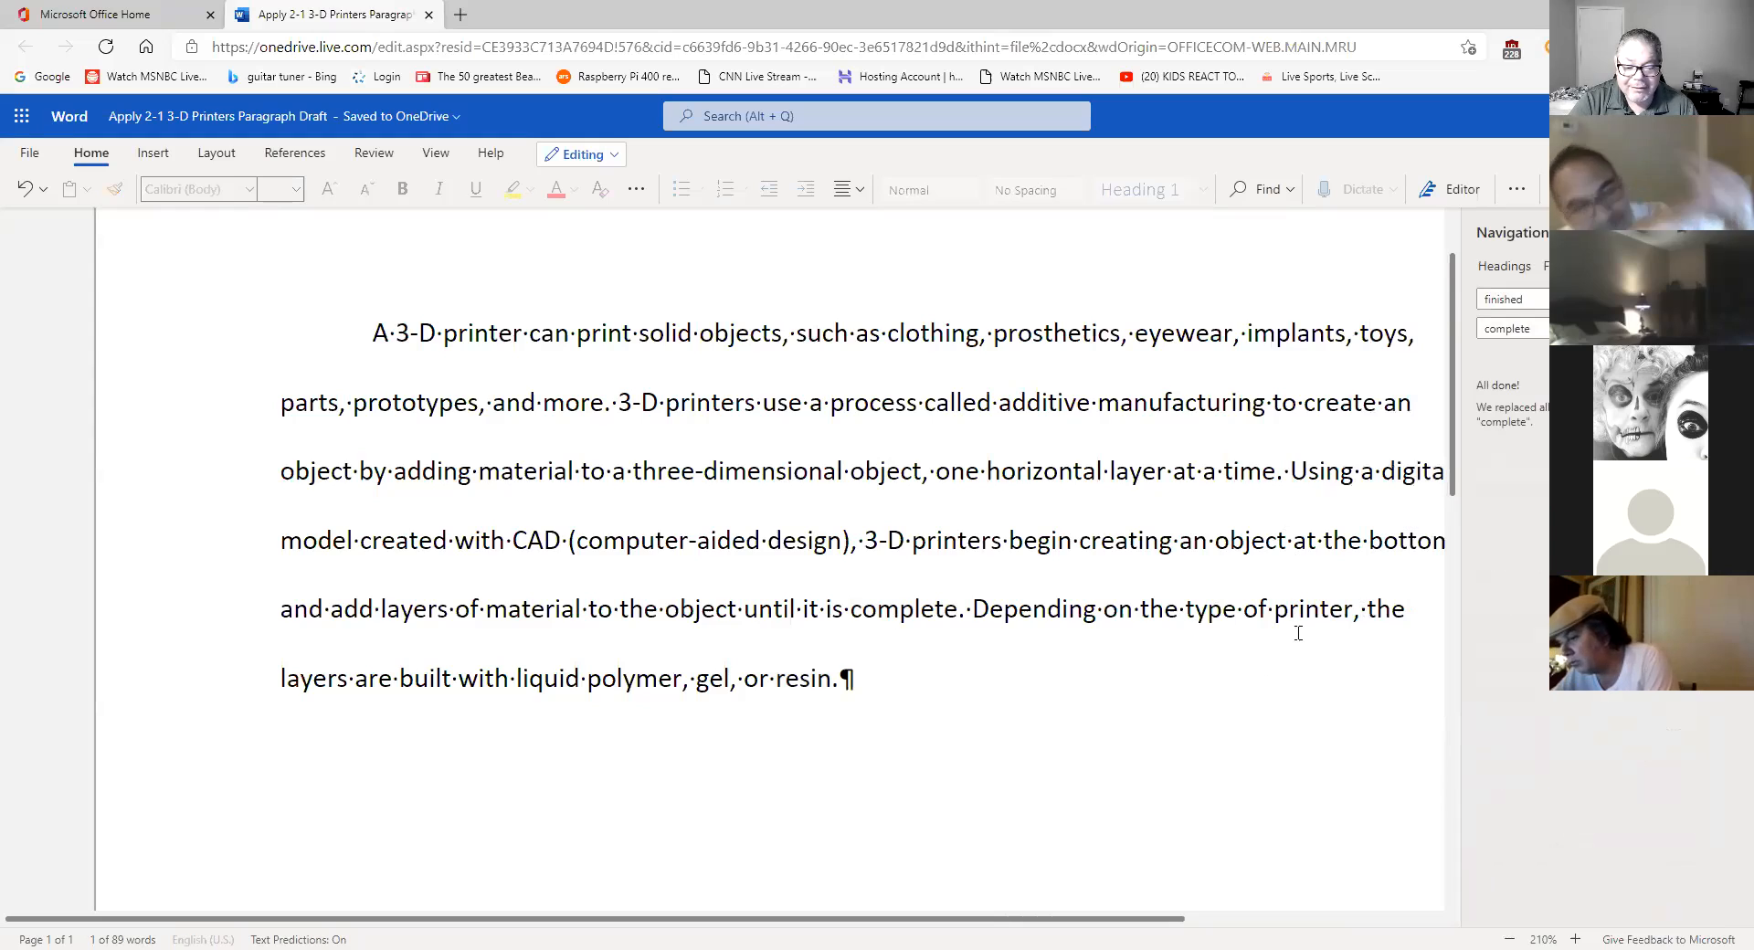
pyautogui.click(1727, 233)
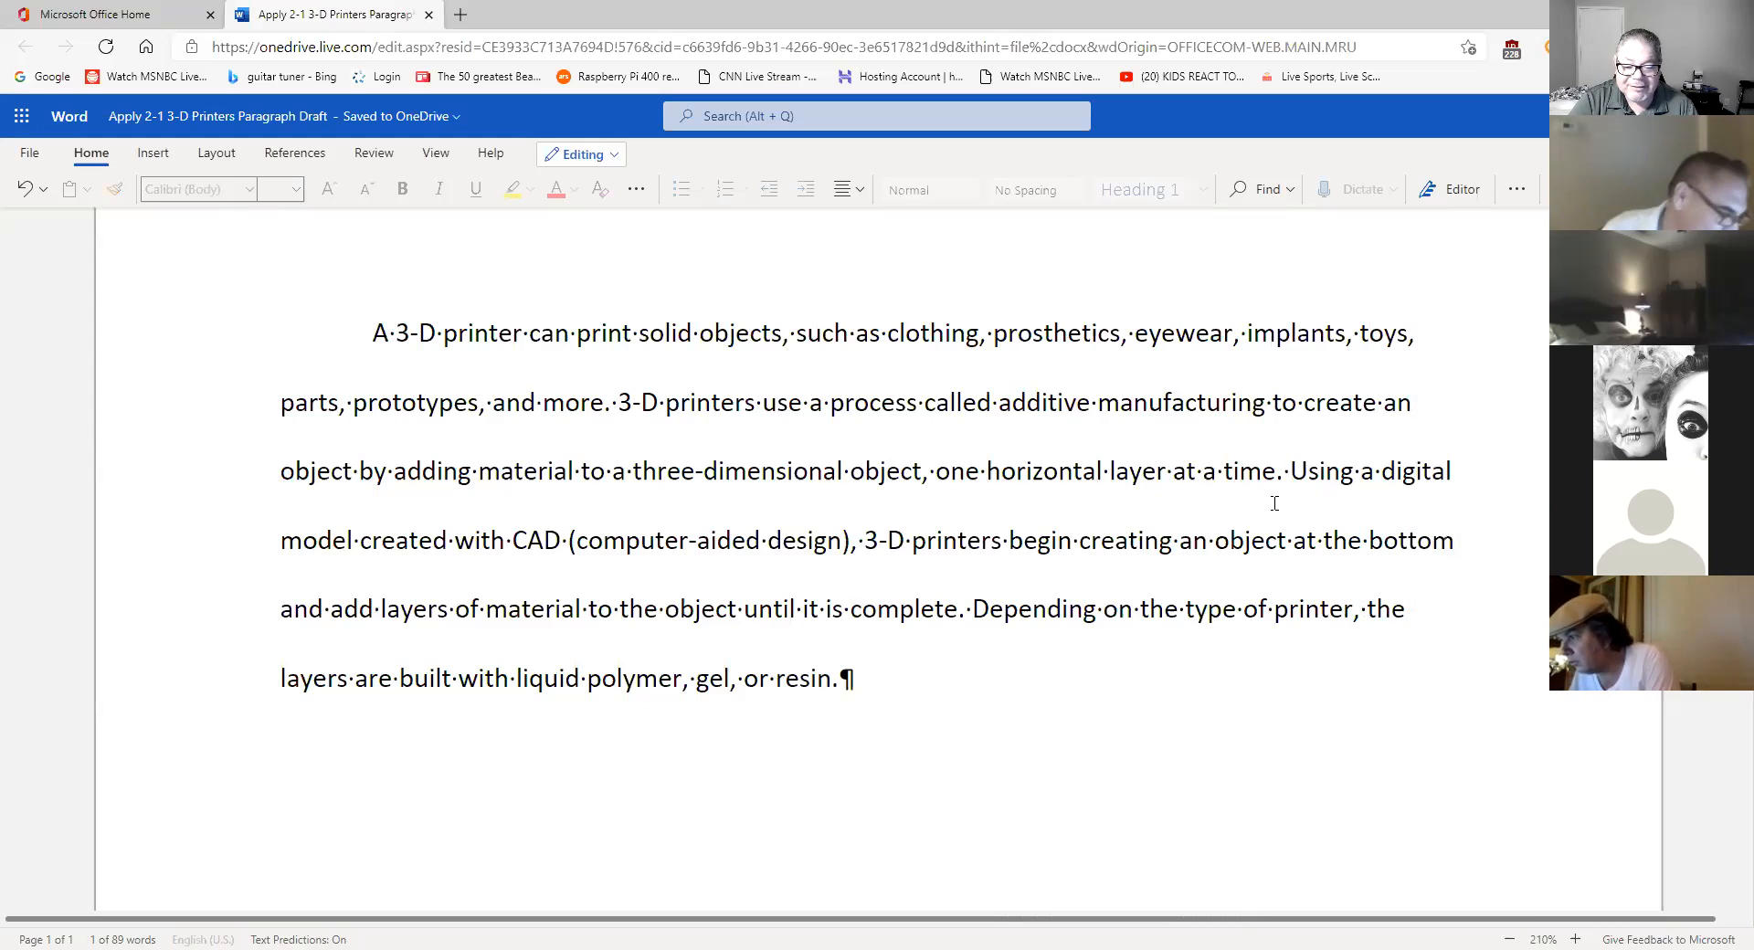
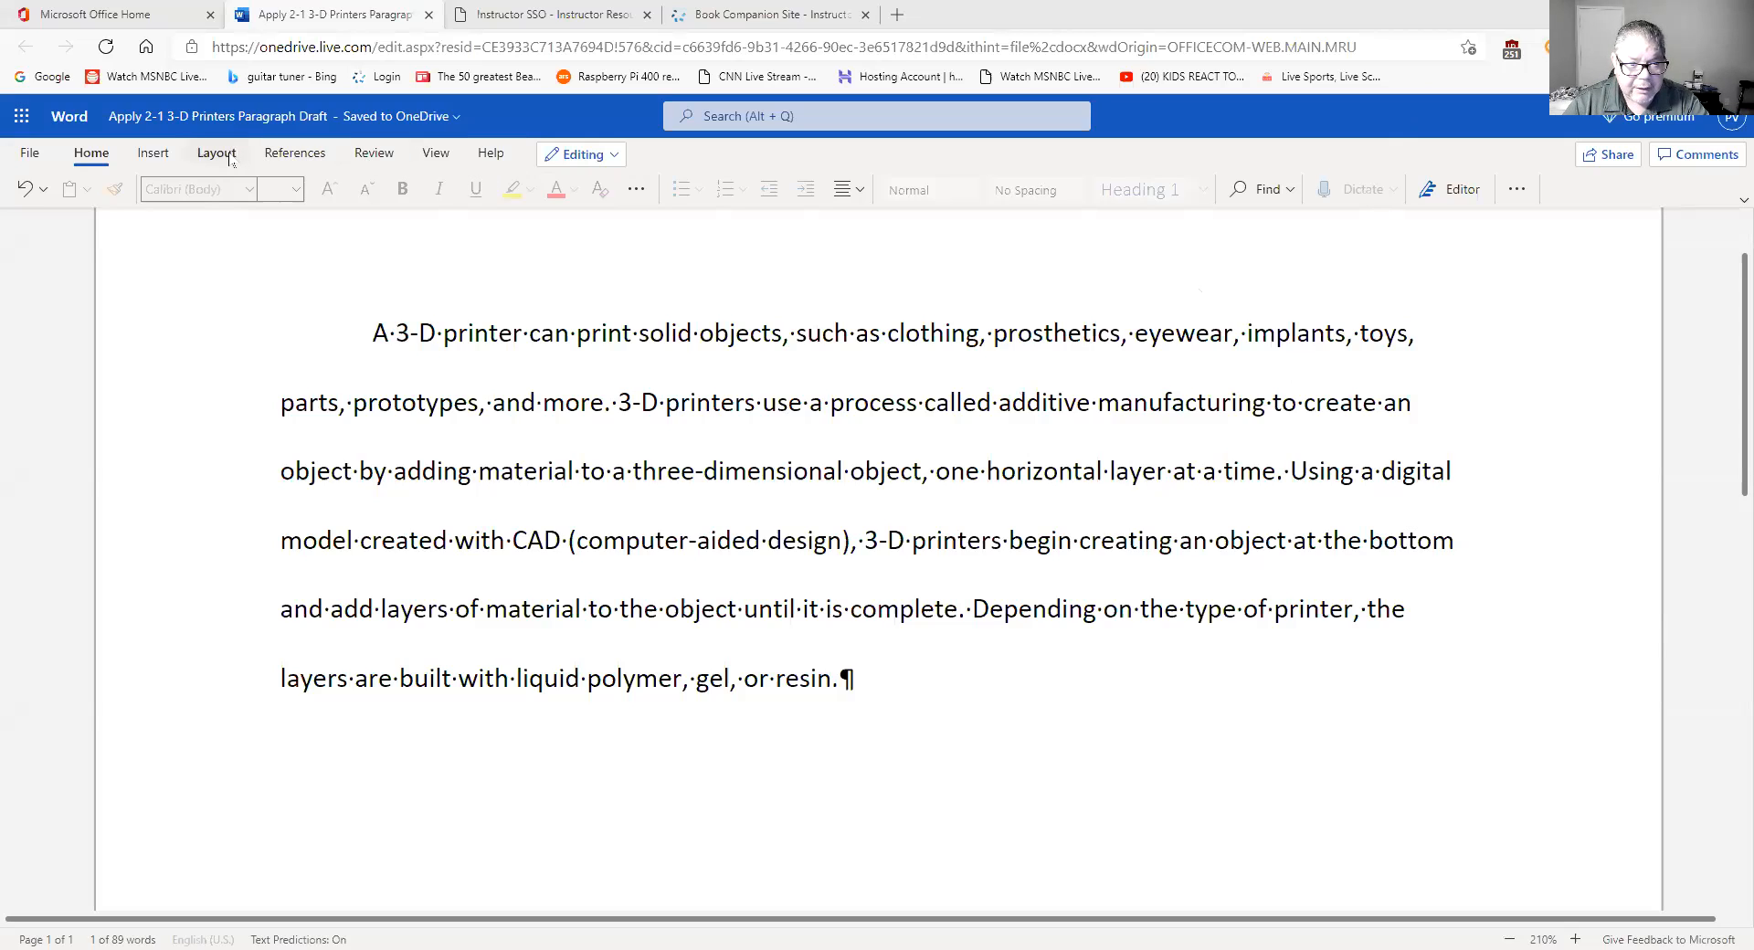
# - Browse the Layout, Insert, Review and View tabs, ending back on Insert
pyautogui.click(216, 154)
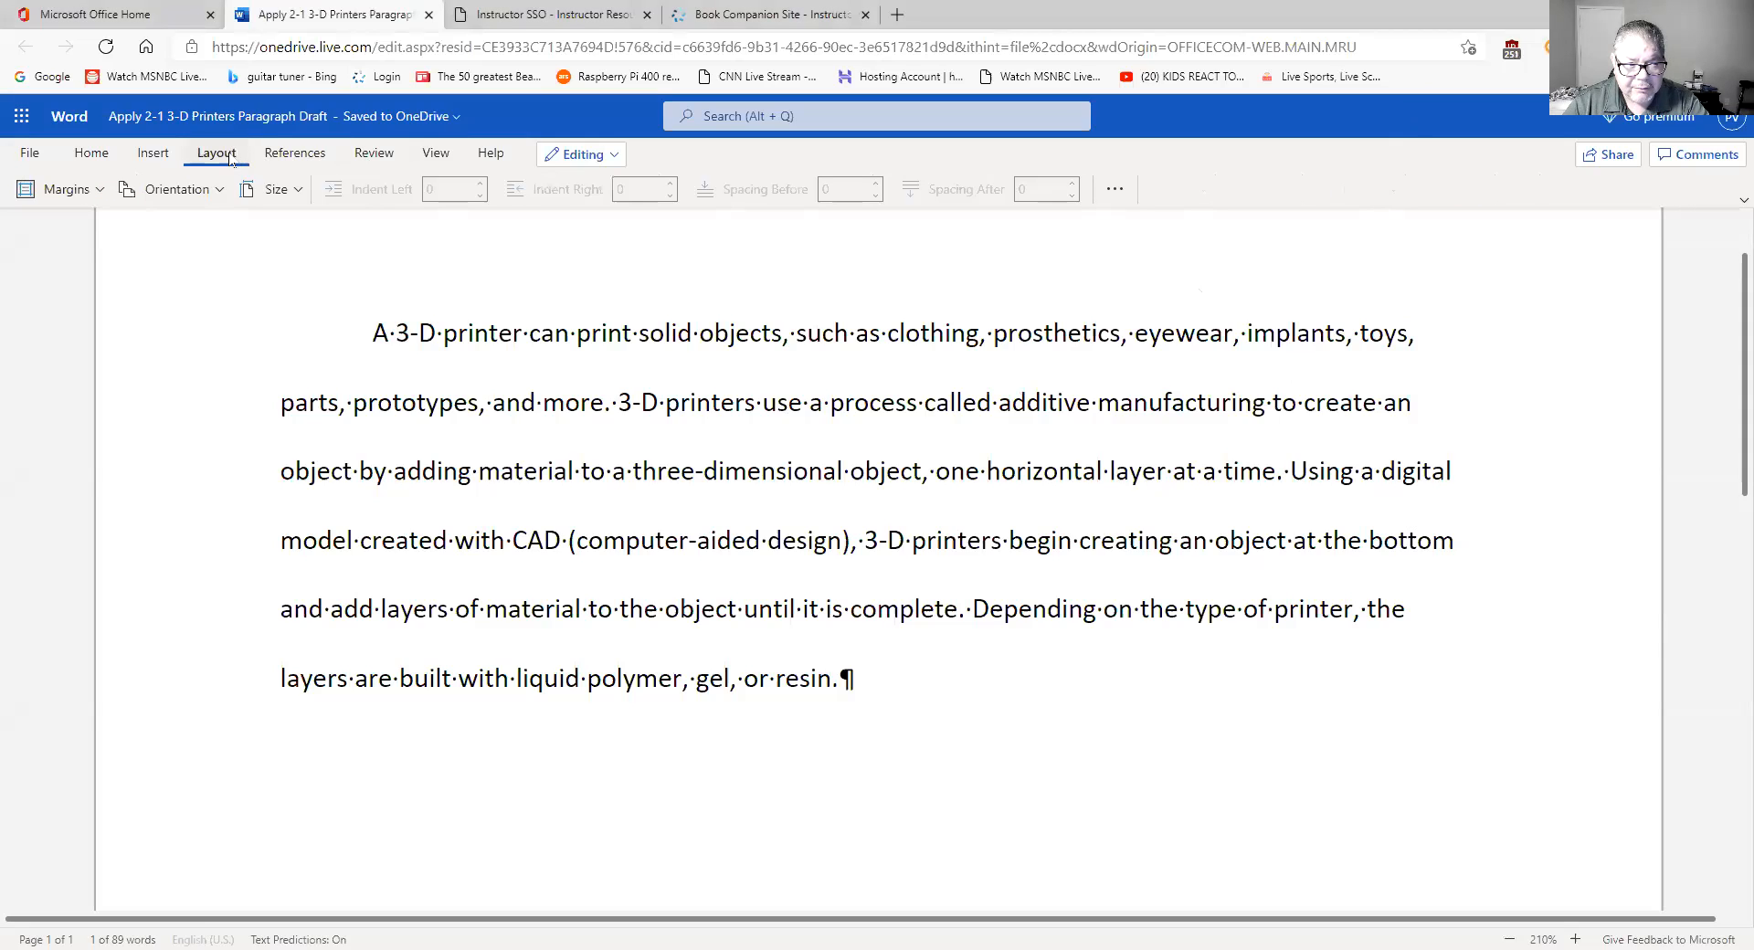
pyautogui.click(168, 150)
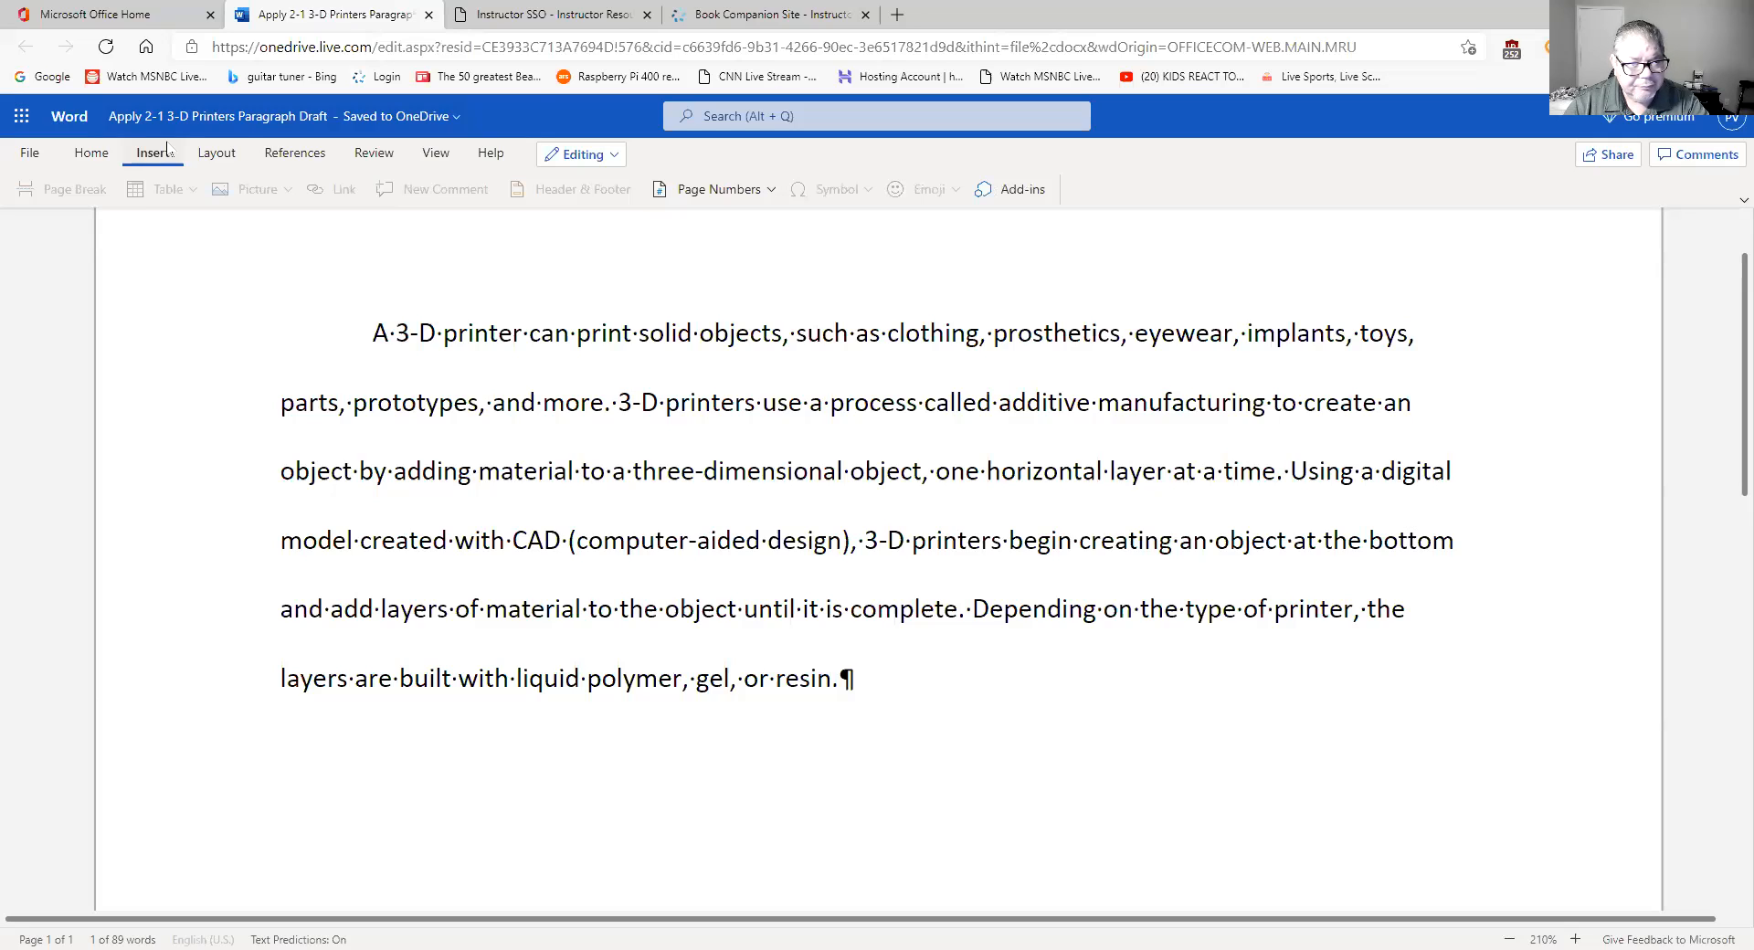
pyautogui.click(217, 155)
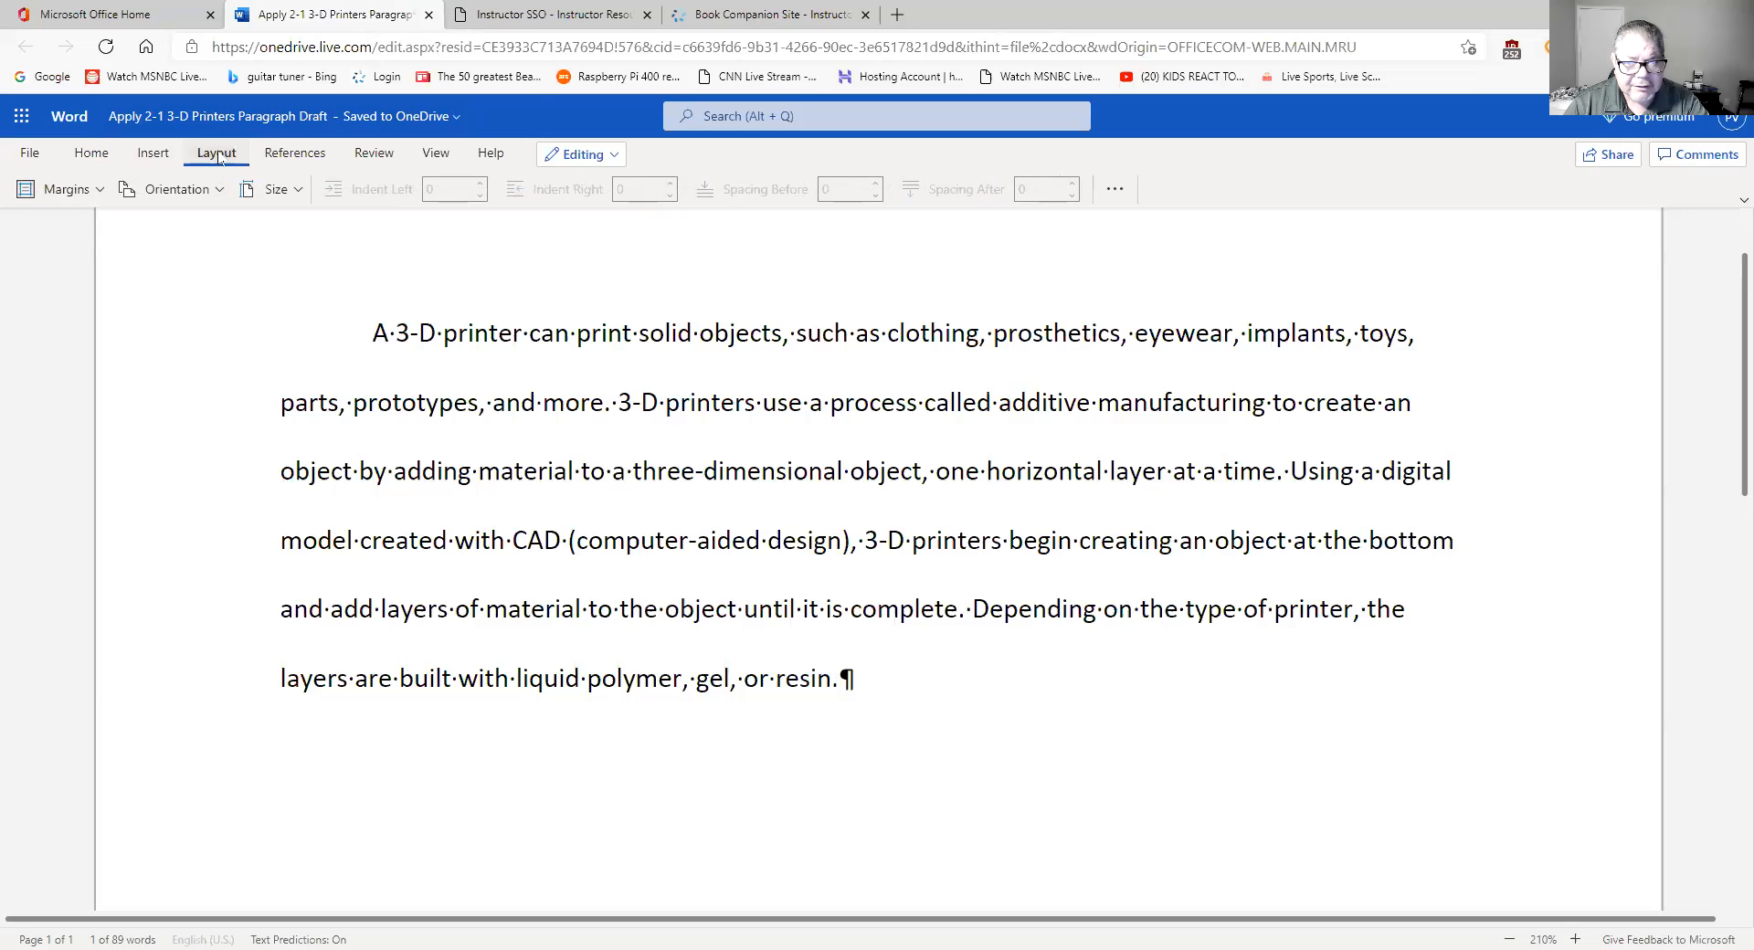
pyautogui.scroll(1, 761, 361)
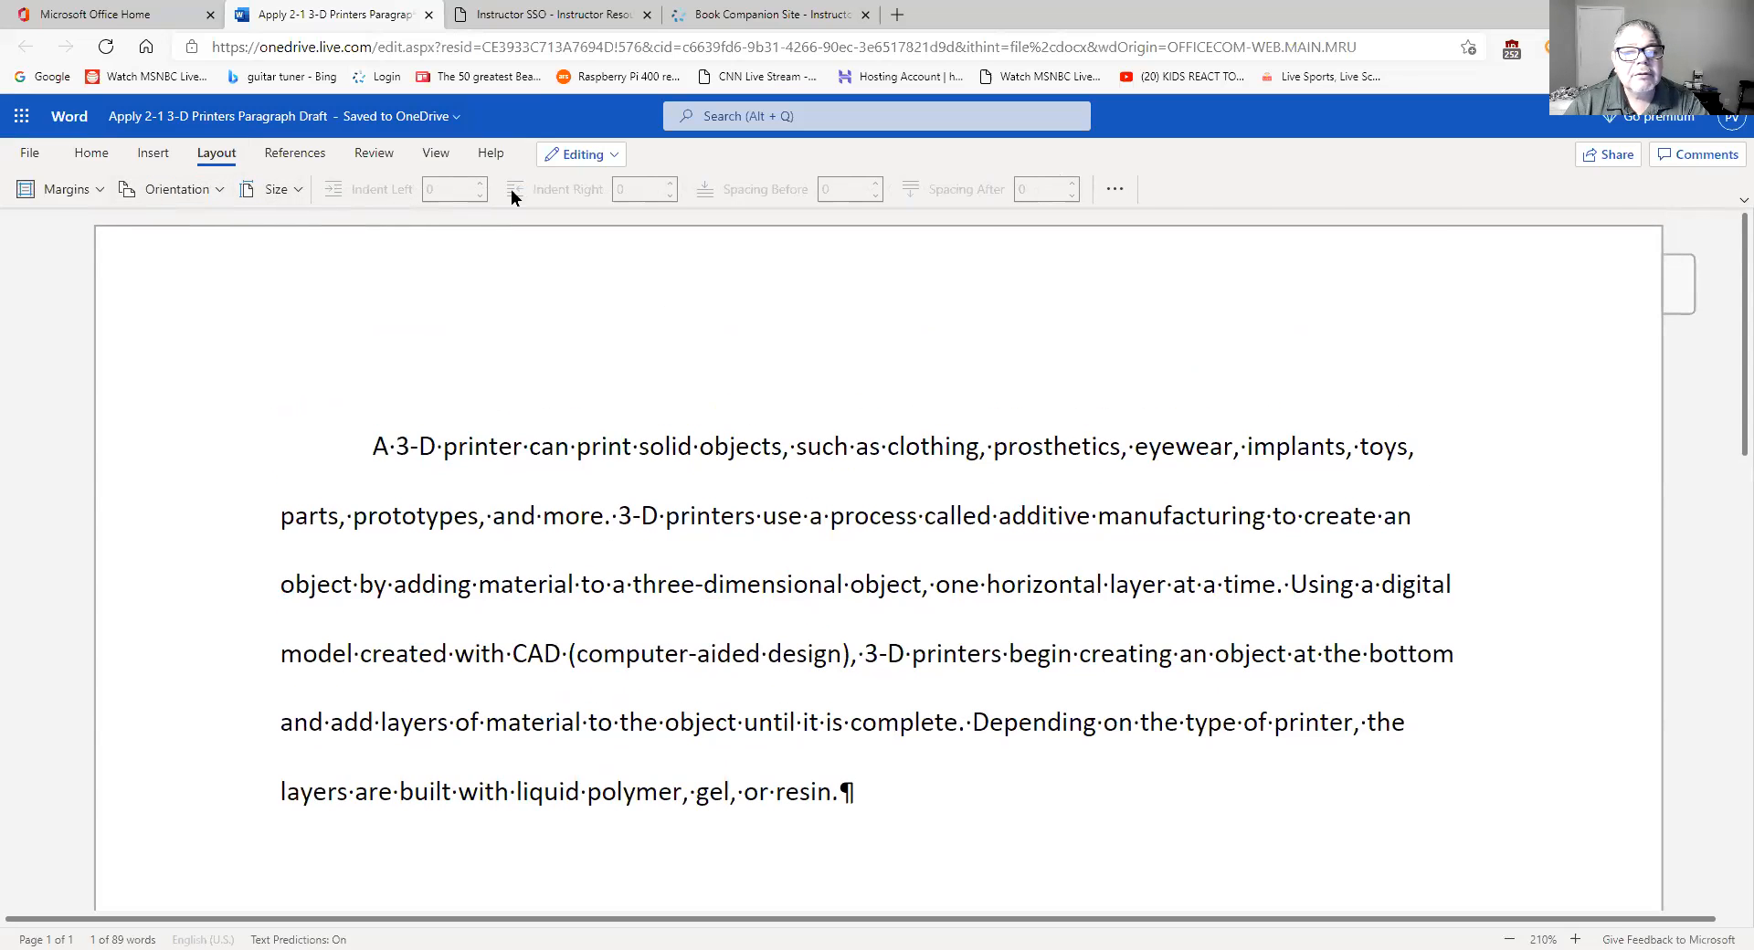
pyautogui.click(384, 155)
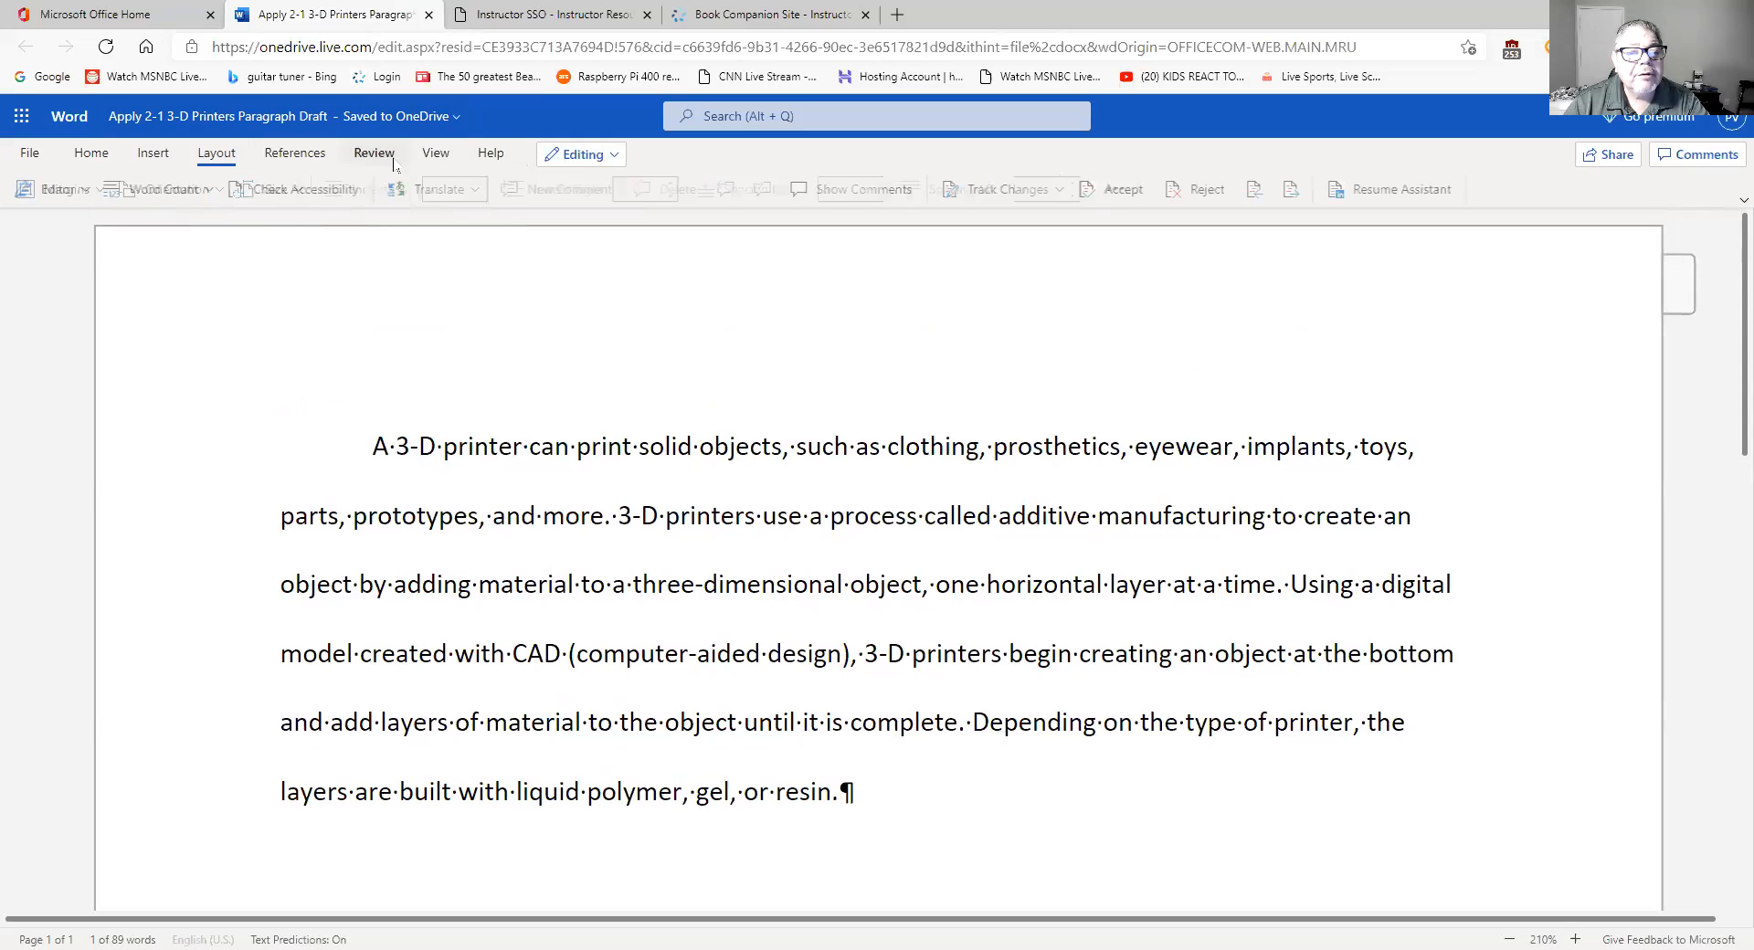
pyautogui.click(435, 155)
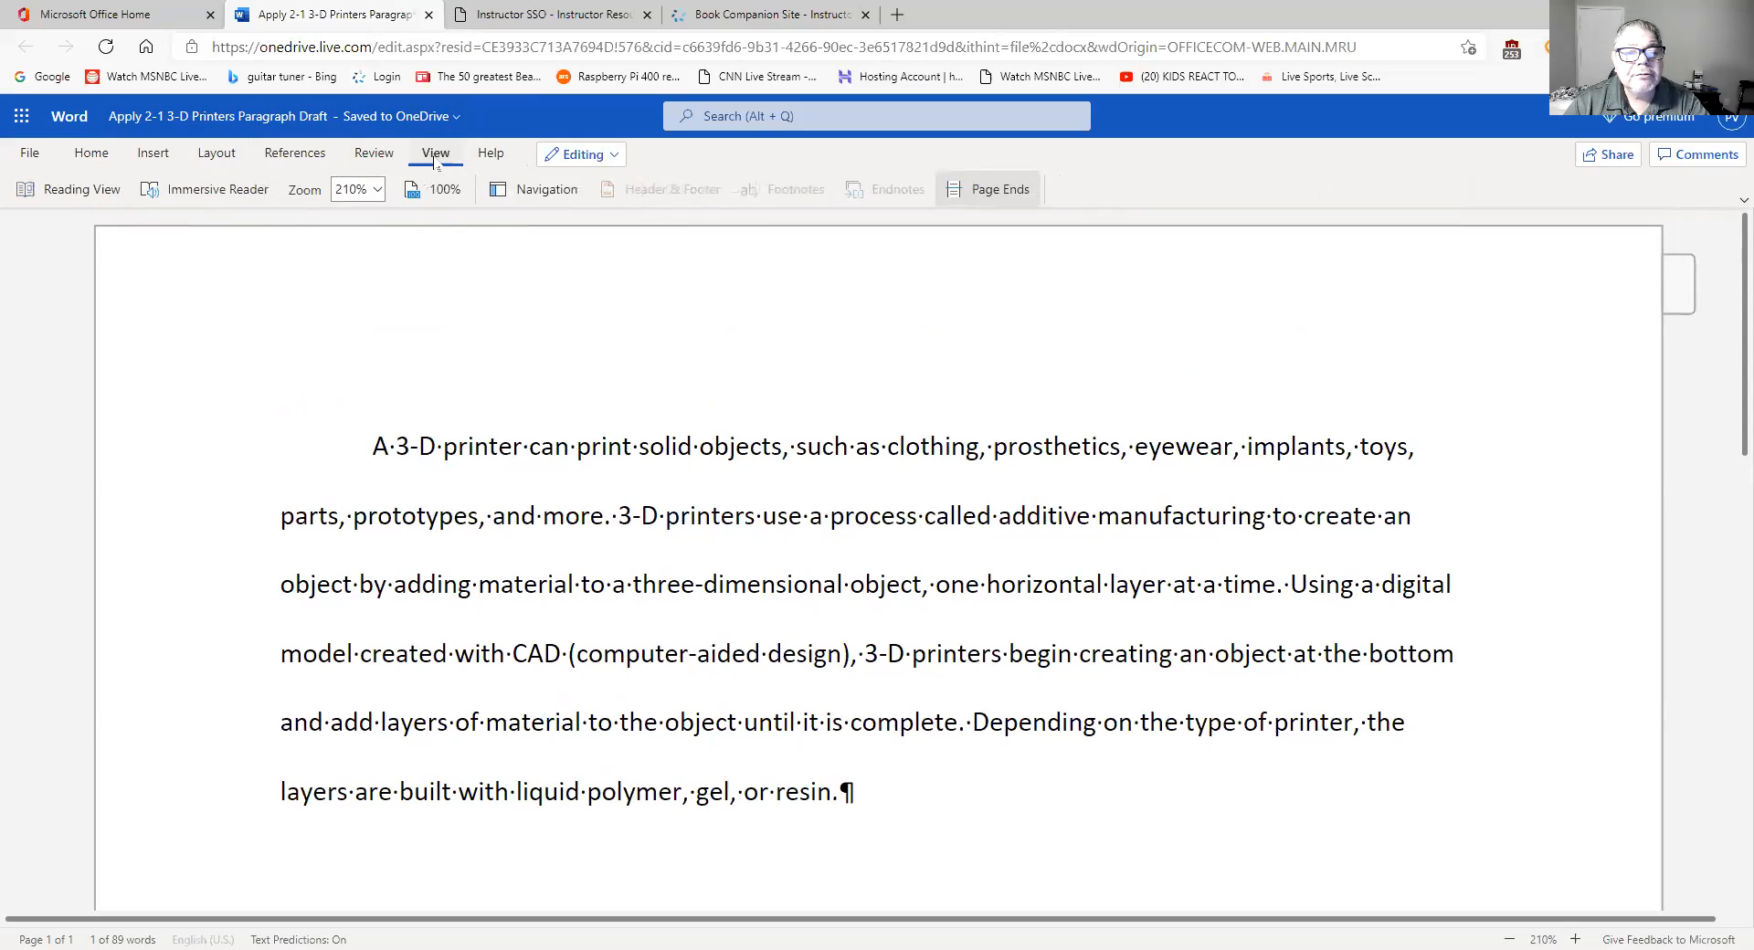
pyautogui.click(178, 162)
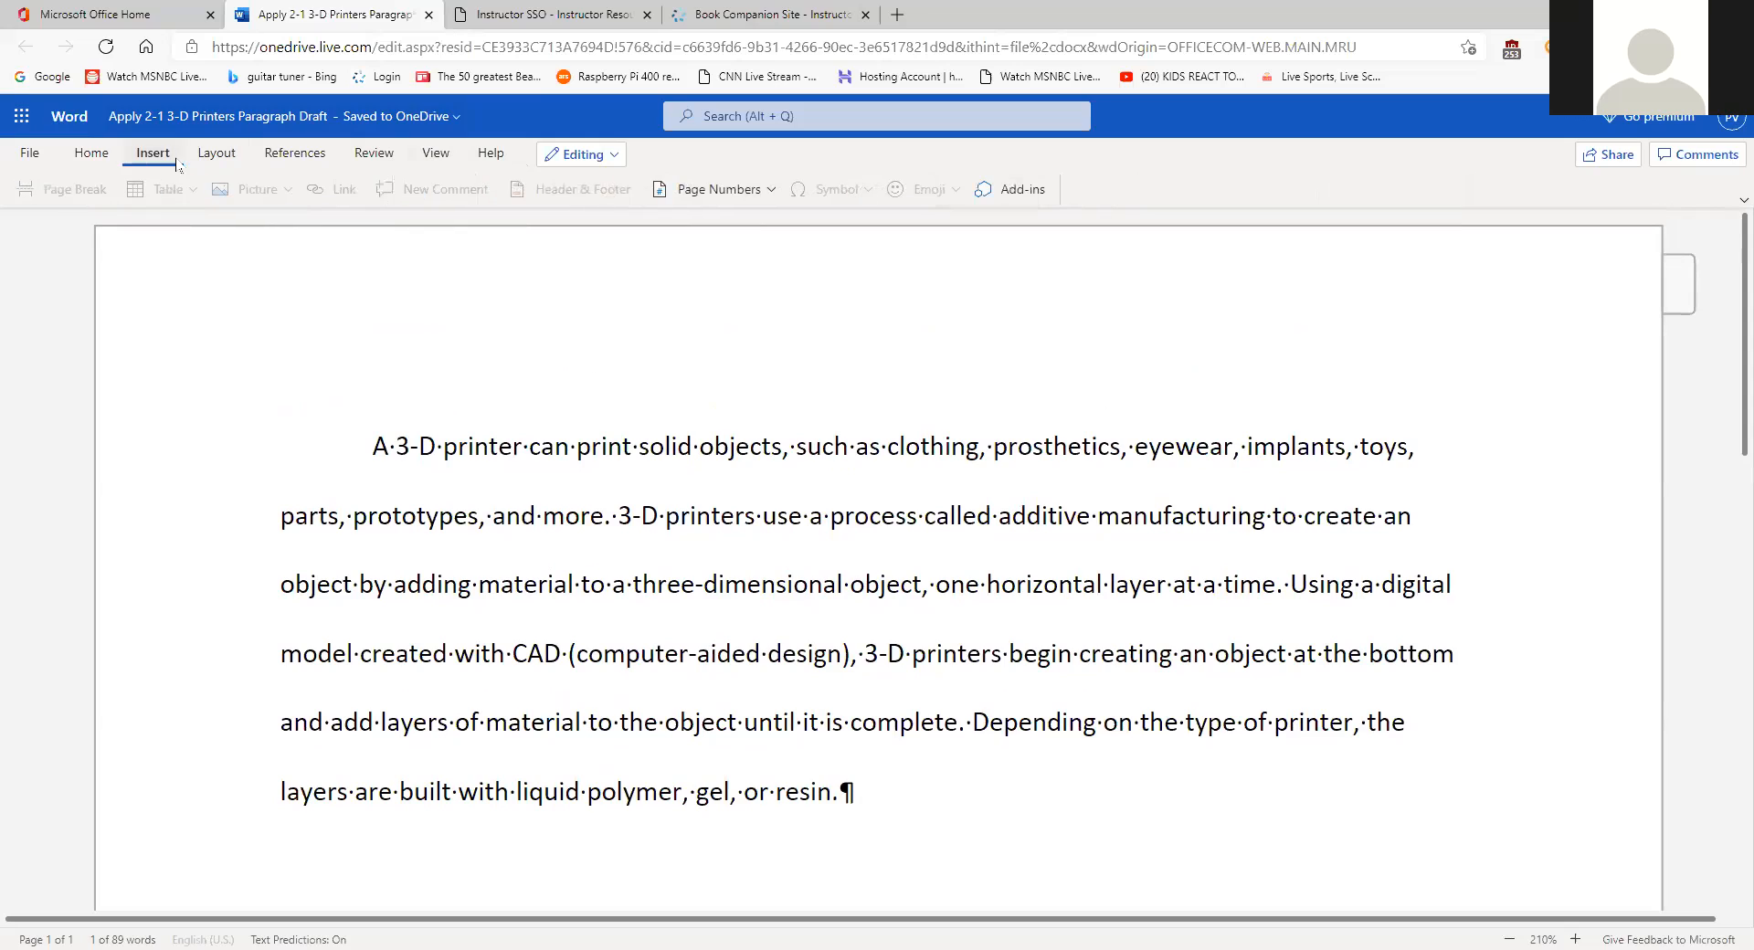
# - Open and dismiss the Page Numbers options, then click in the paragraph to clear the selection
pyautogui.click(772, 191)
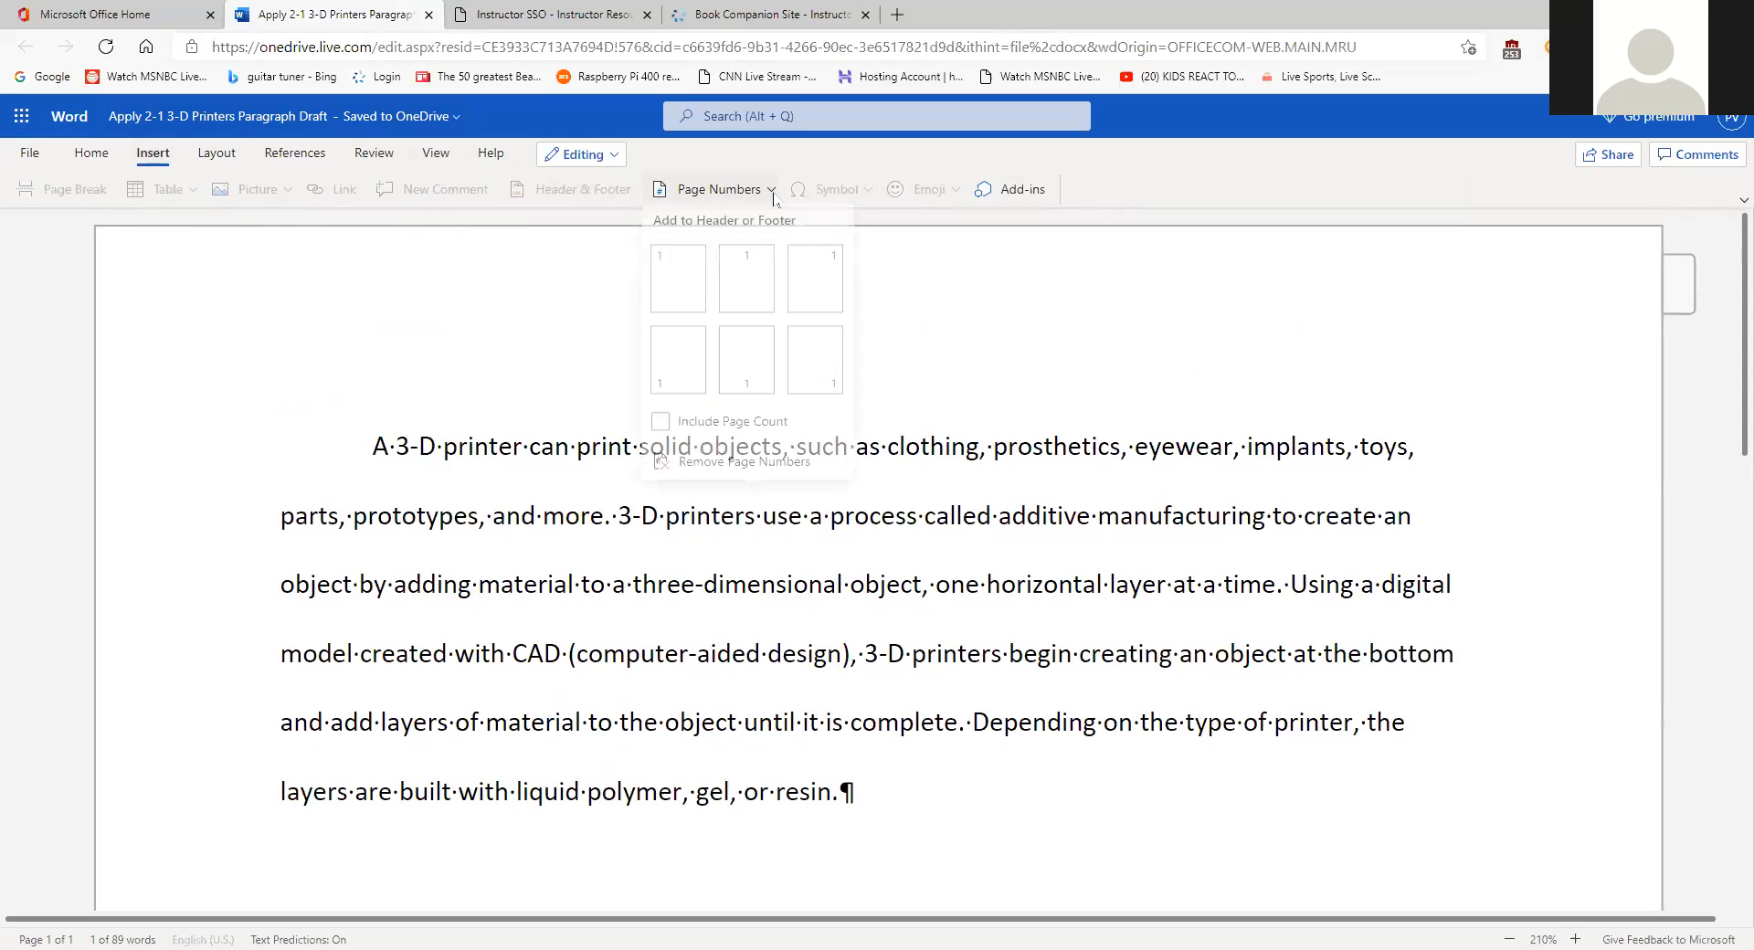
pyautogui.click(540, 315)
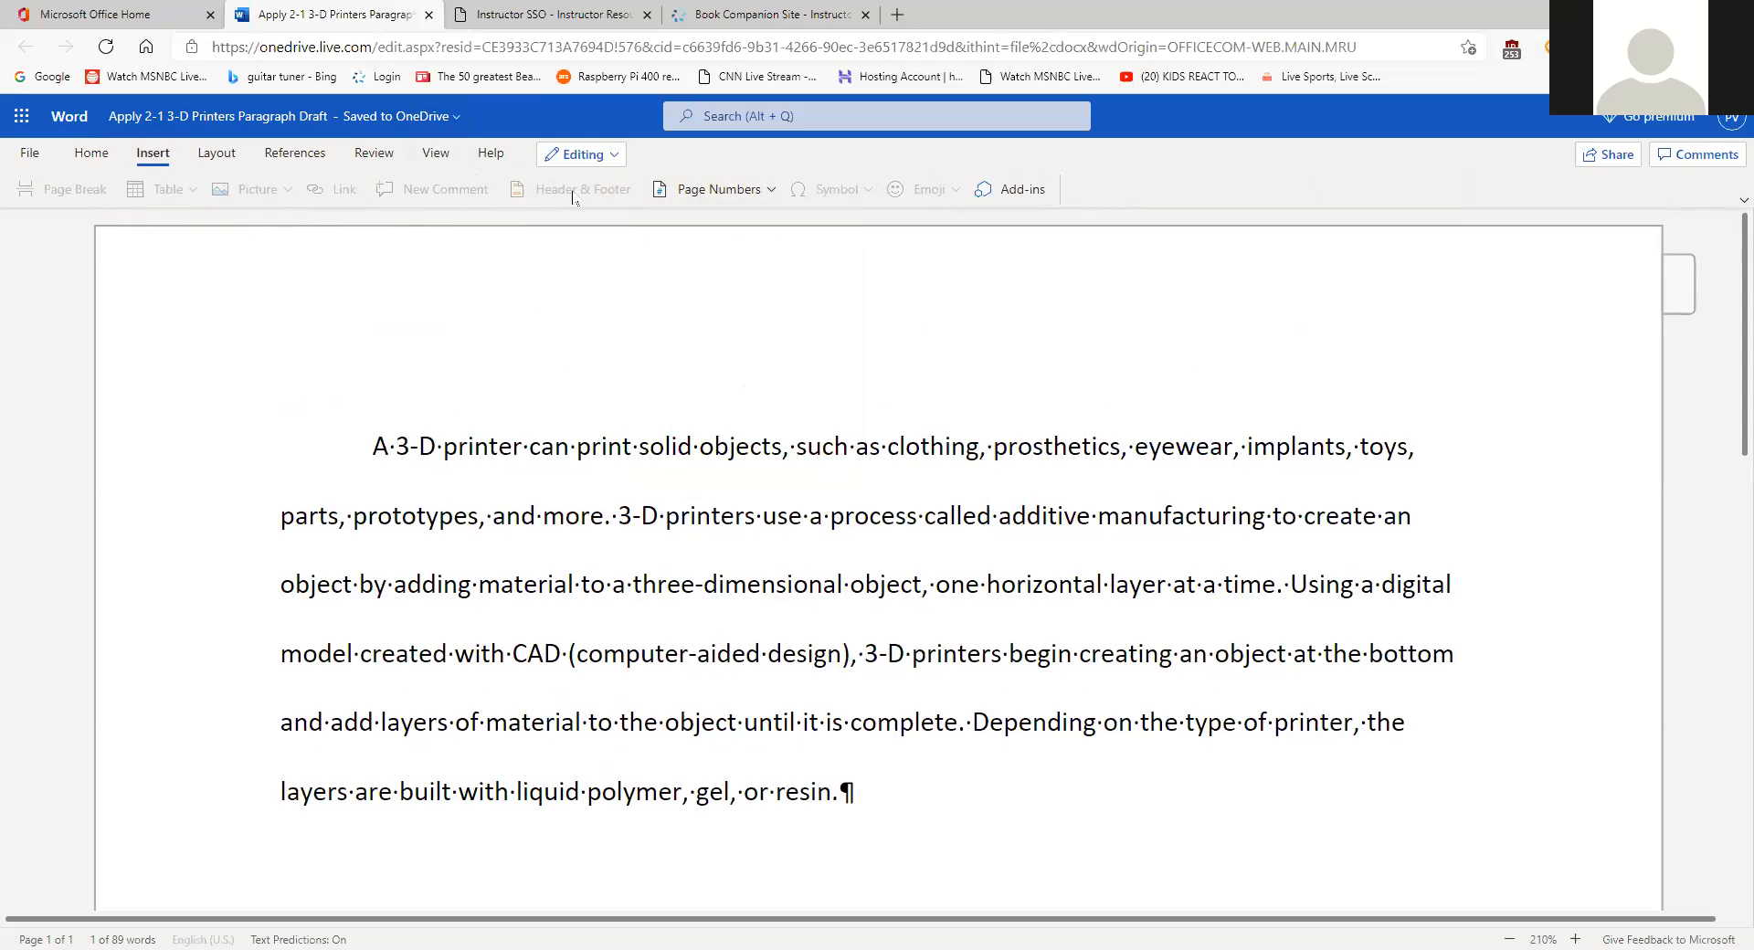
pyautogui.click(806, 352)
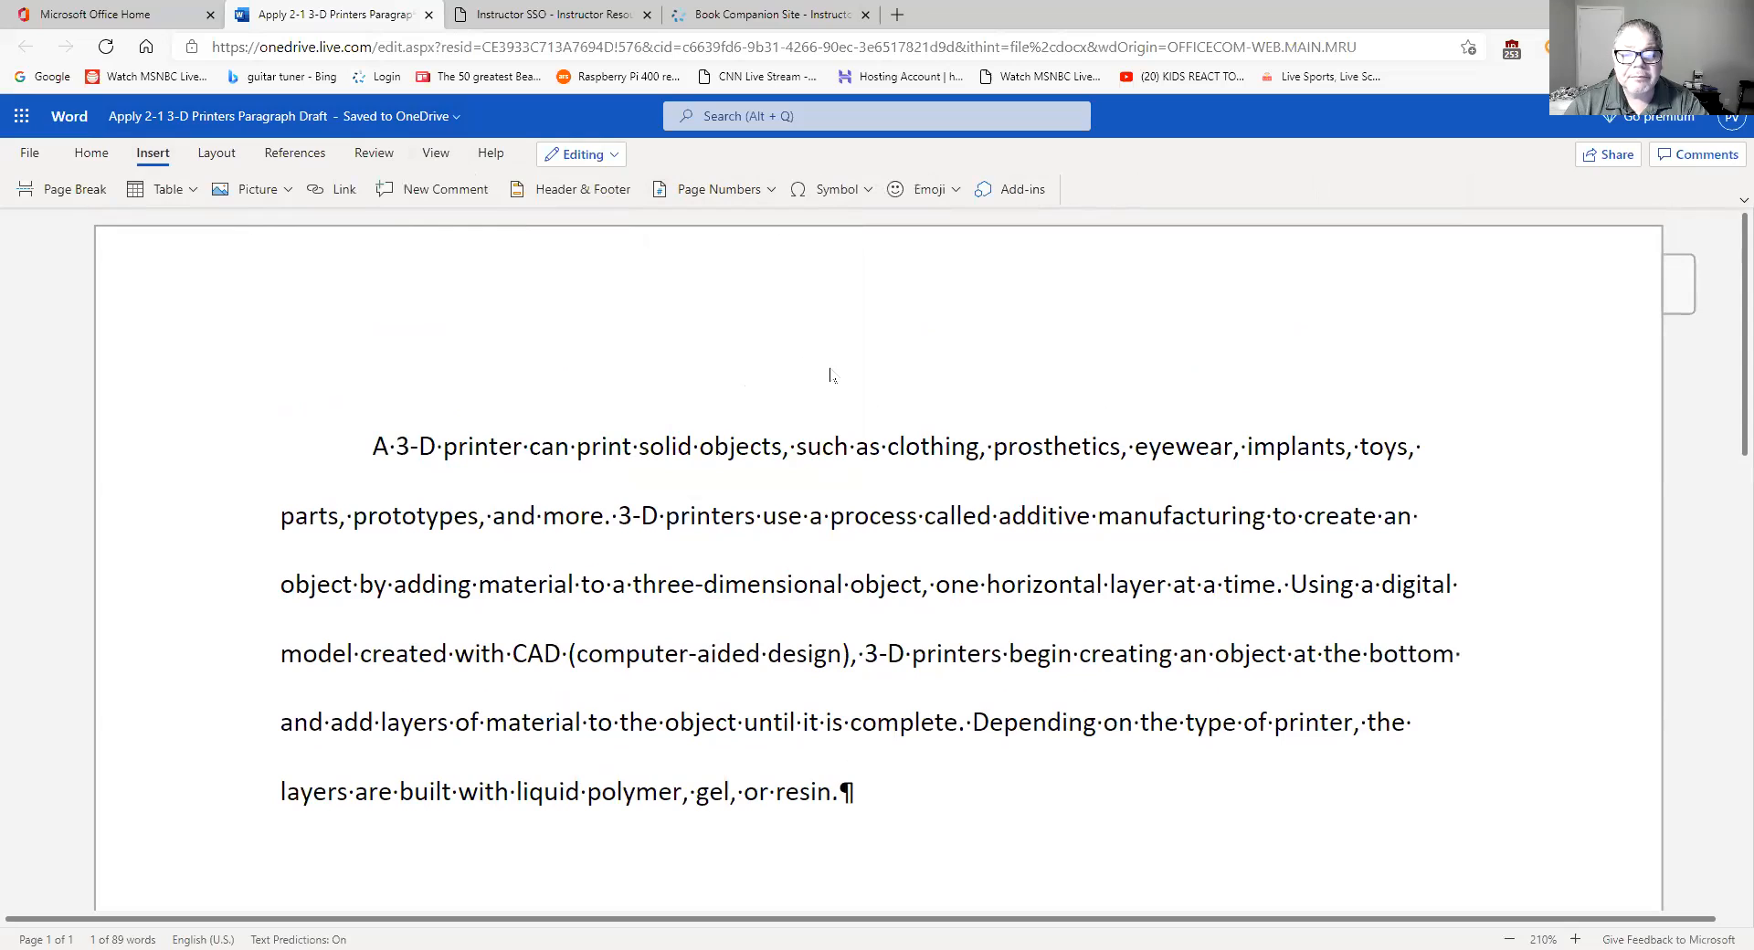
pyautogui.click(717, 345)
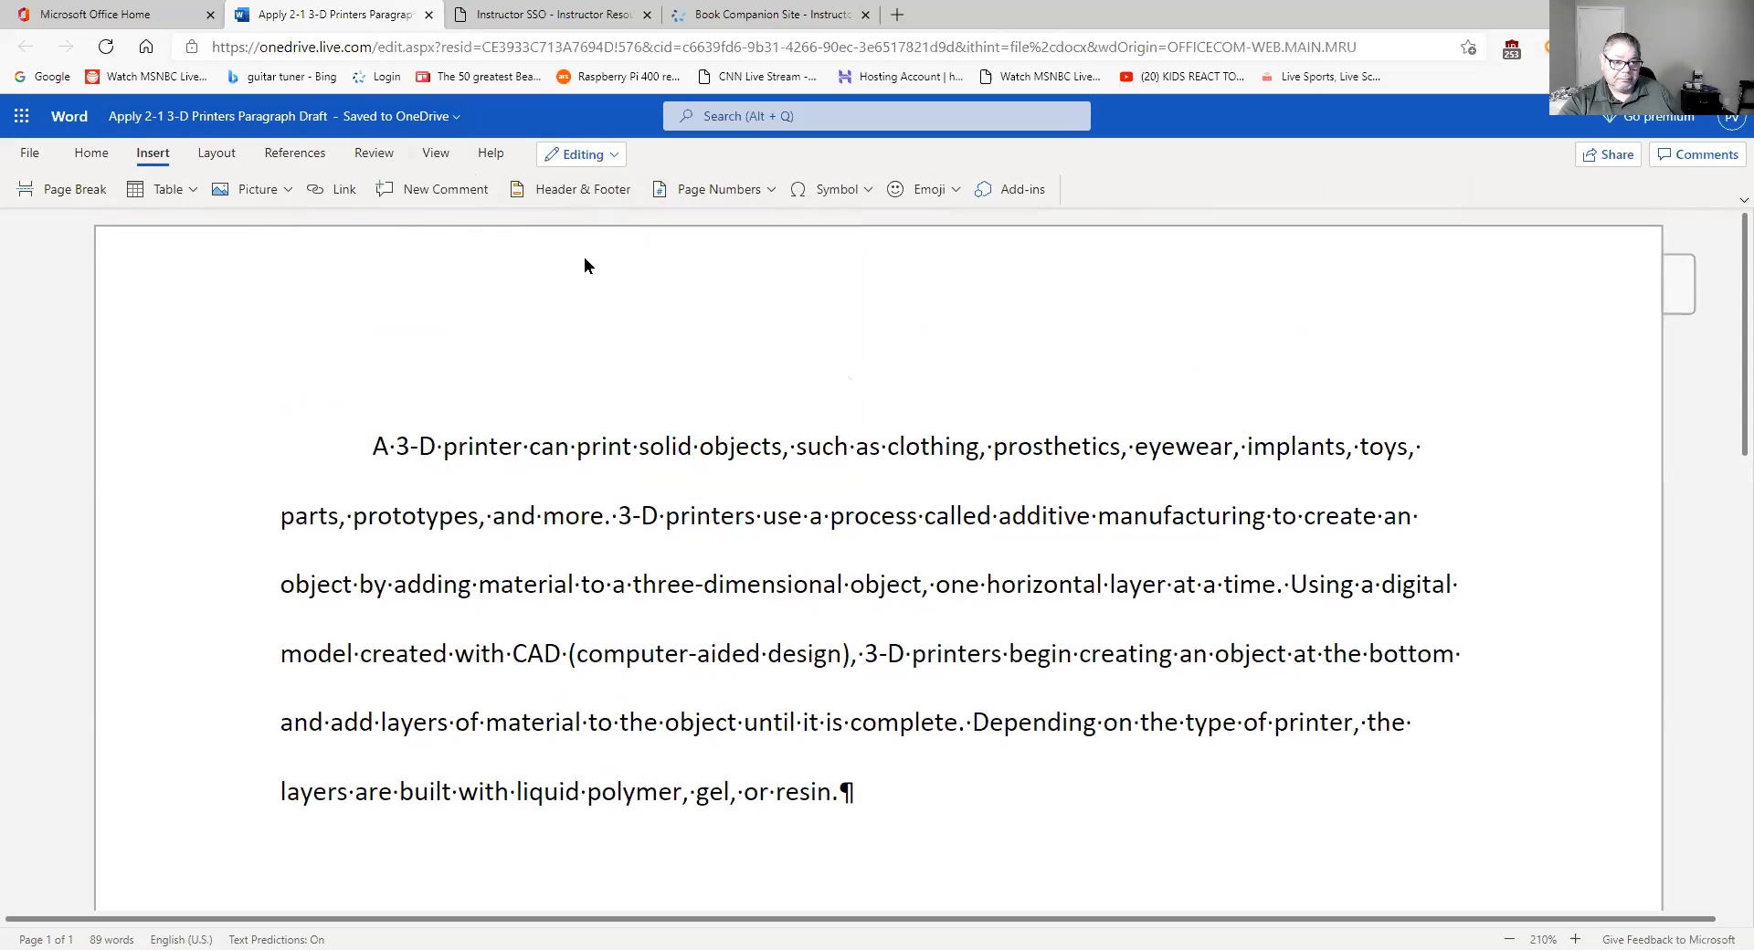
# - Open the header via Header & Footer and place the cursor in its right-aligned cell
pyautogui.click(595, 197)
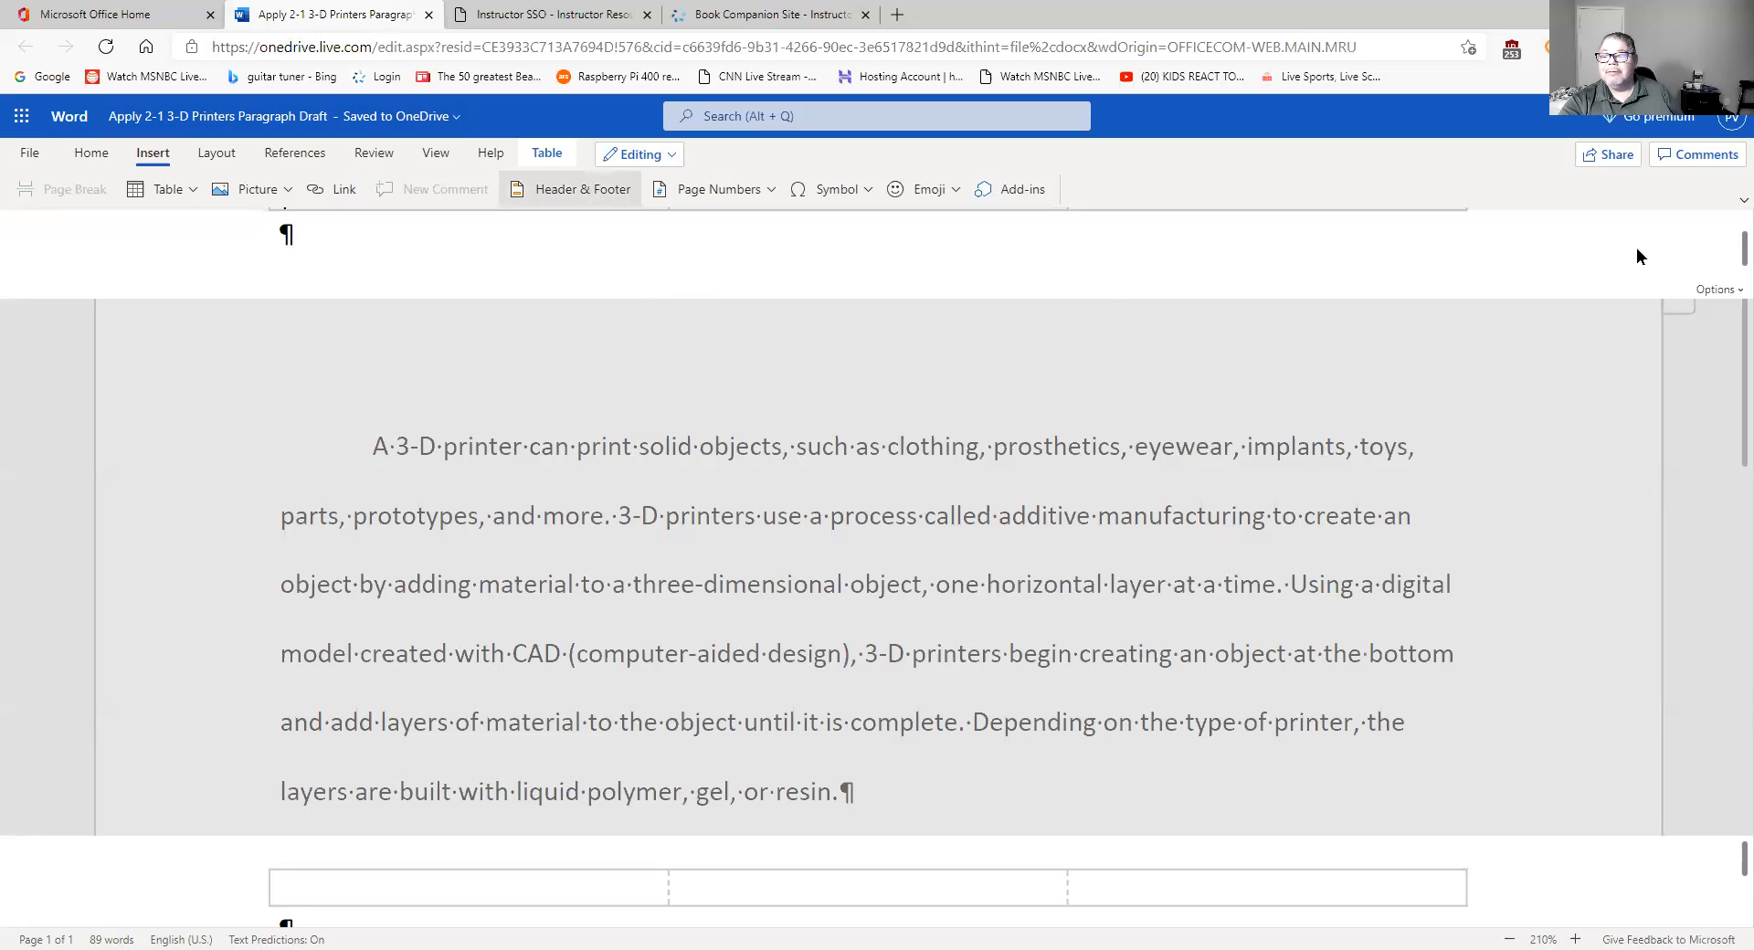
pyautogui.scroll(2, 1726, 252)
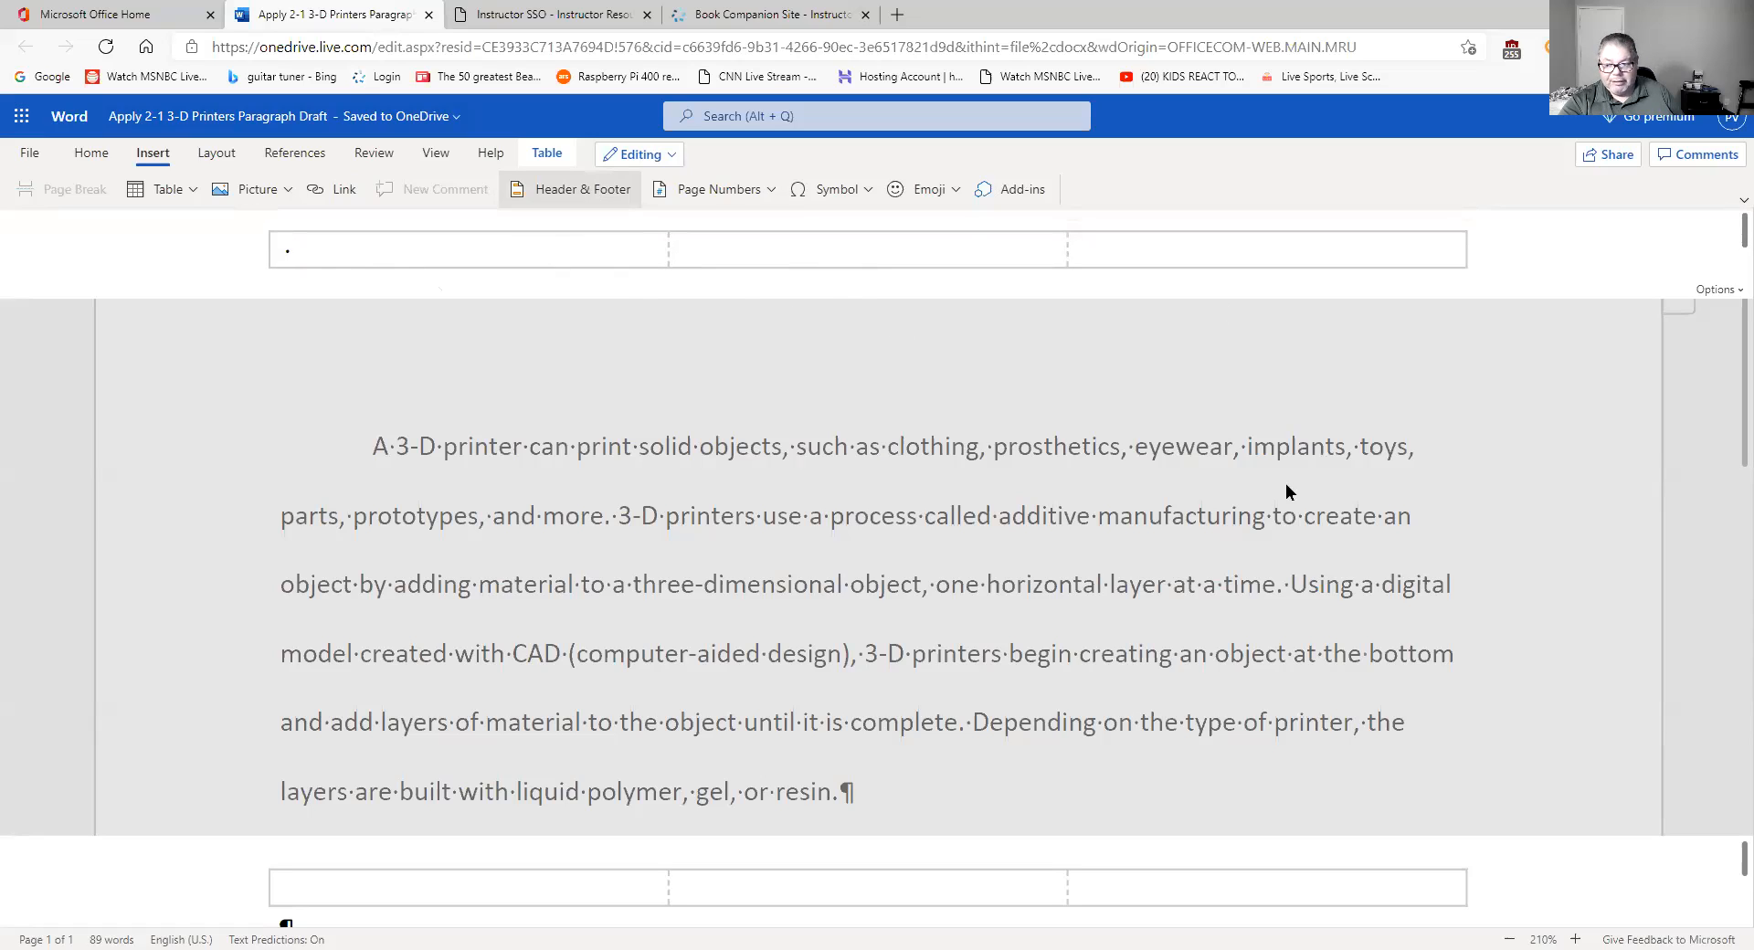
pyautogui.click(743, 243)
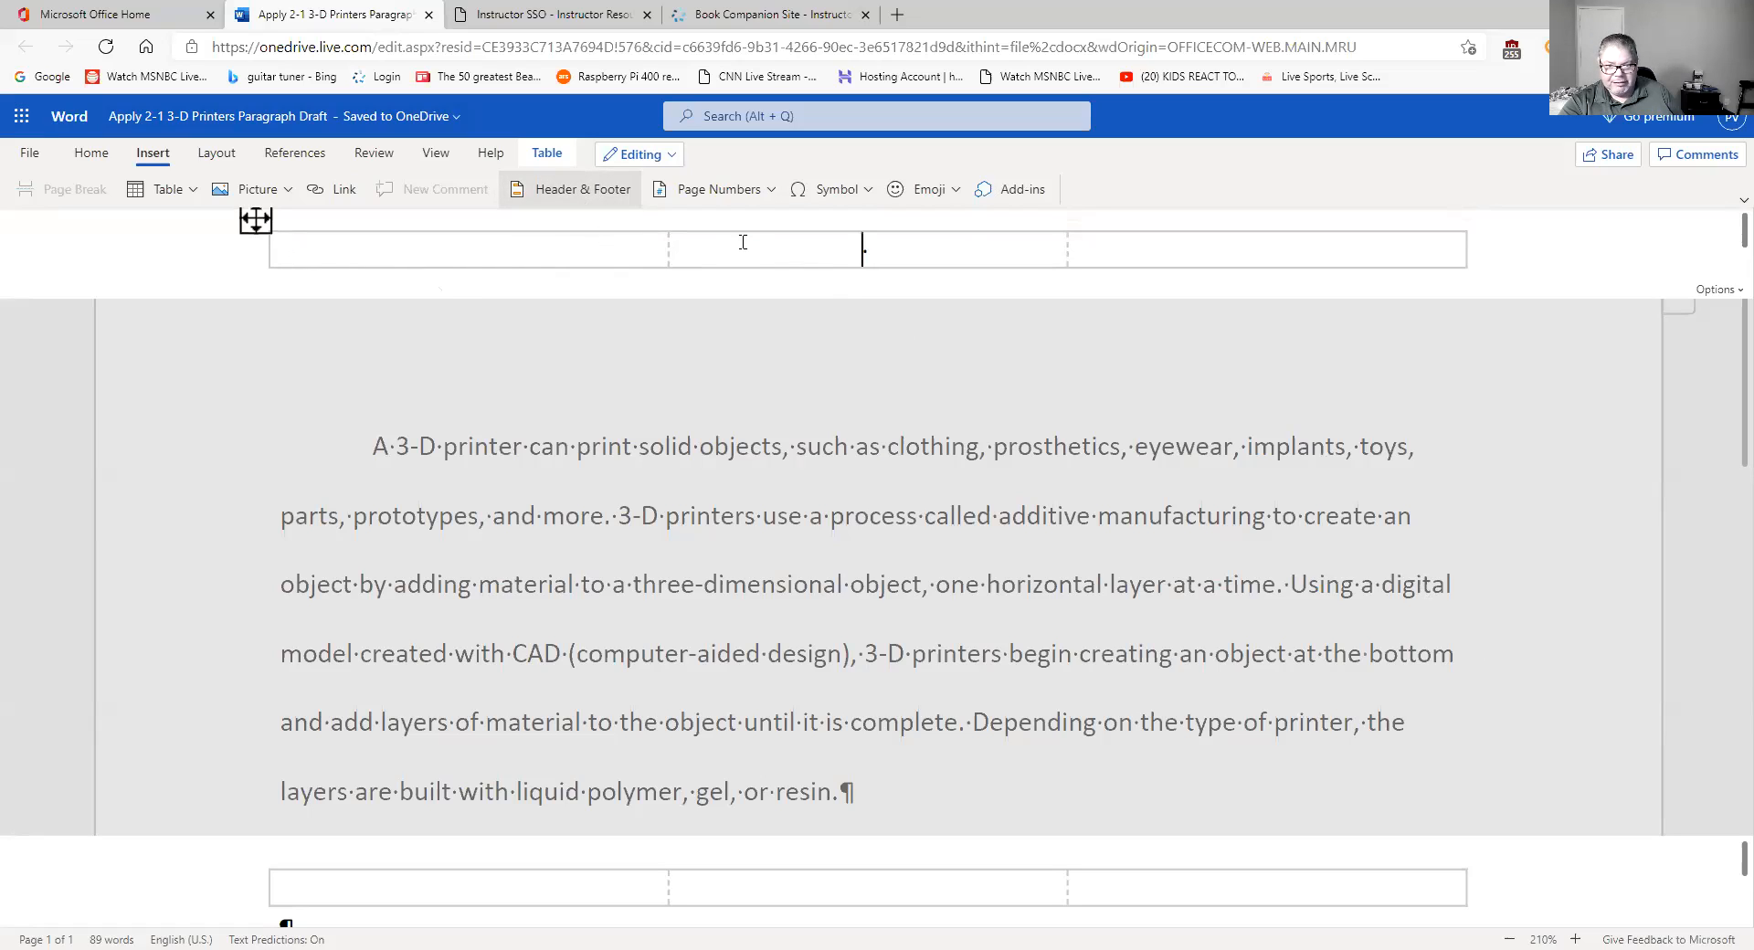
pyautogui.click(1121, 250)
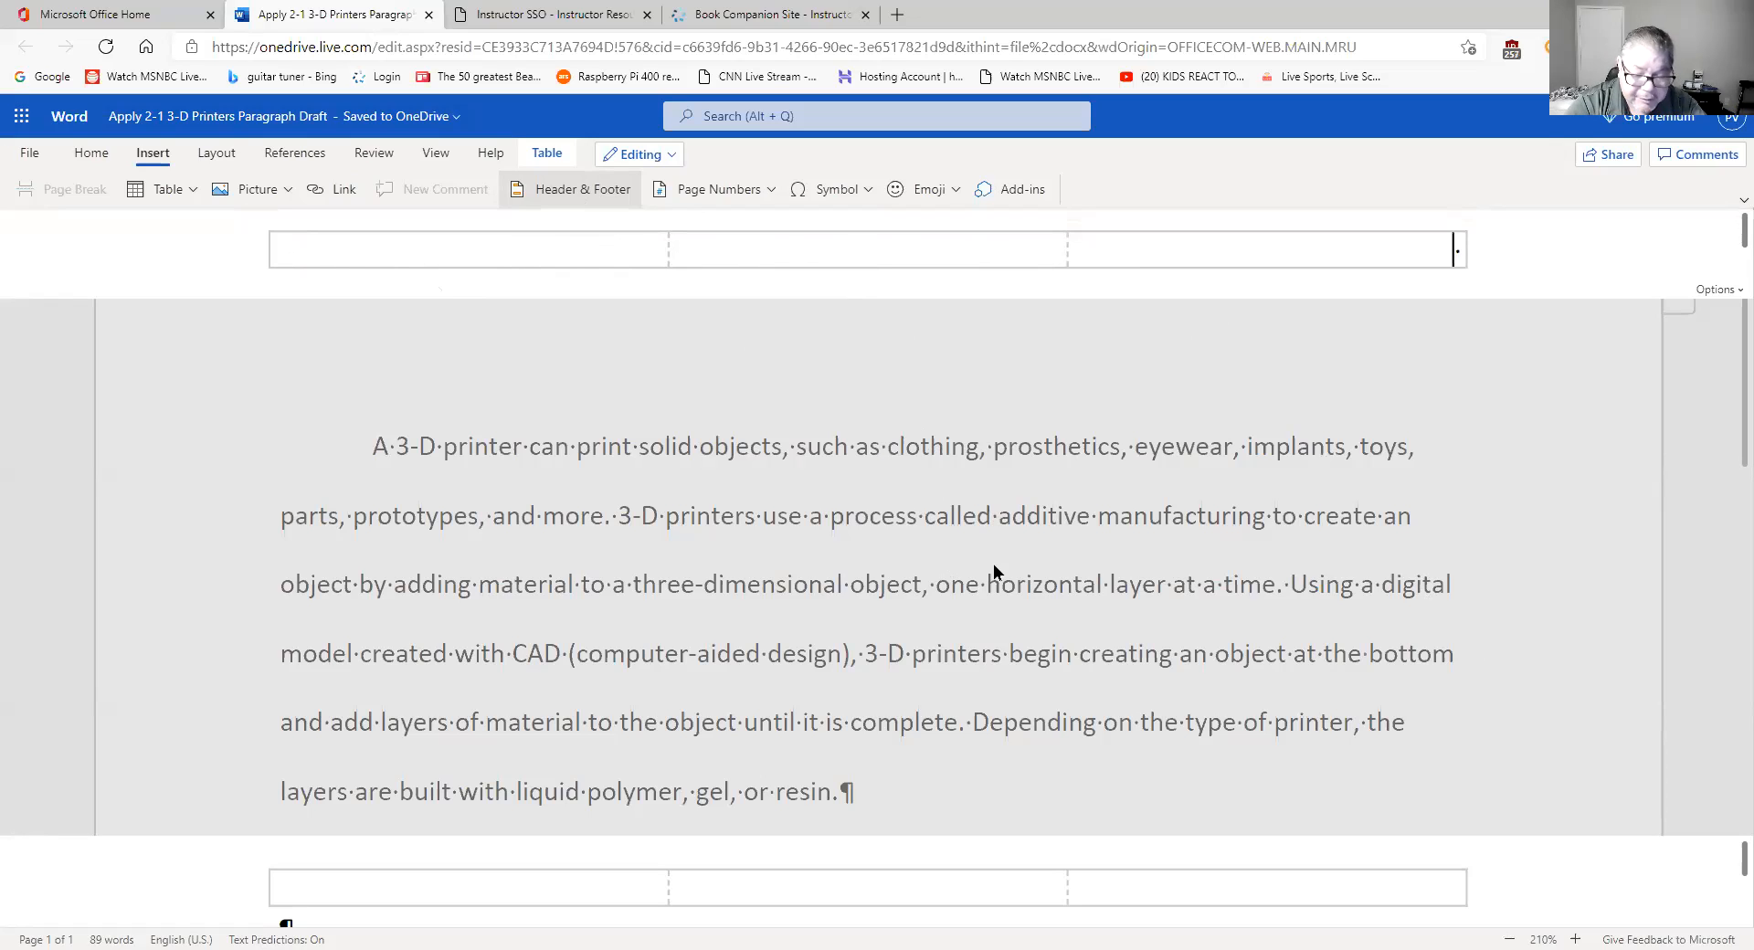
# - Type '3-D Printers Paragraph Modified' in the header's right cell, fixing a stray P, then add a new line
pyautogui.write('3')
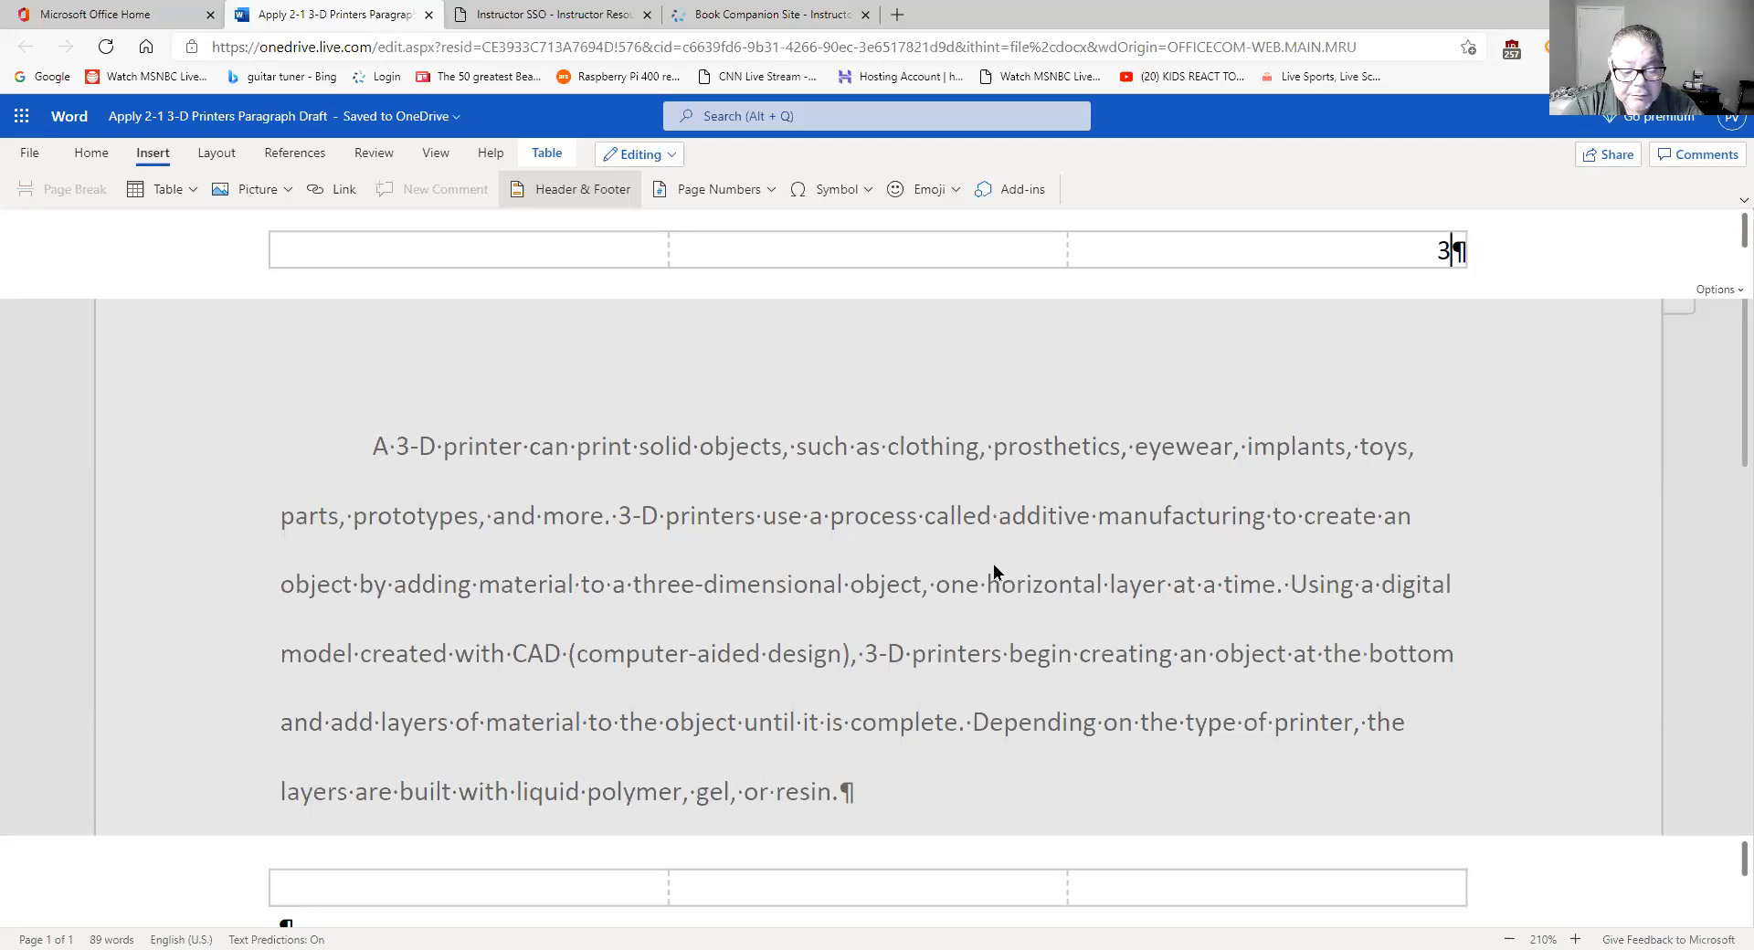
pyautogui.write('-D')
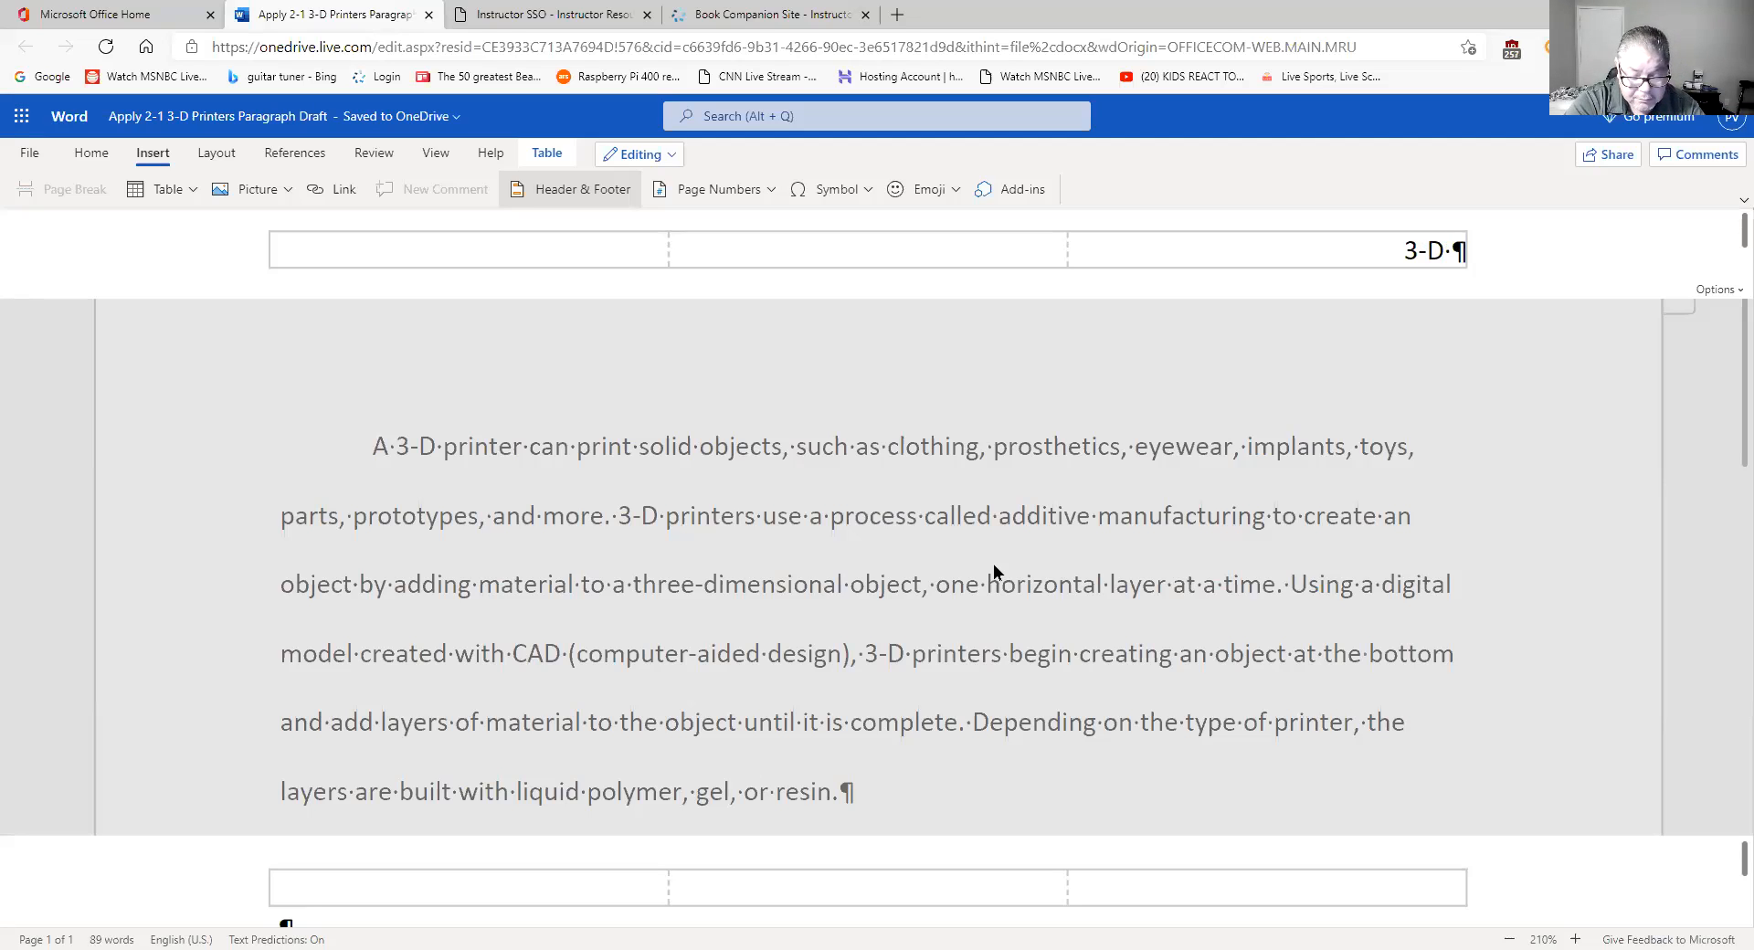
pyautogui.write(' Printers')
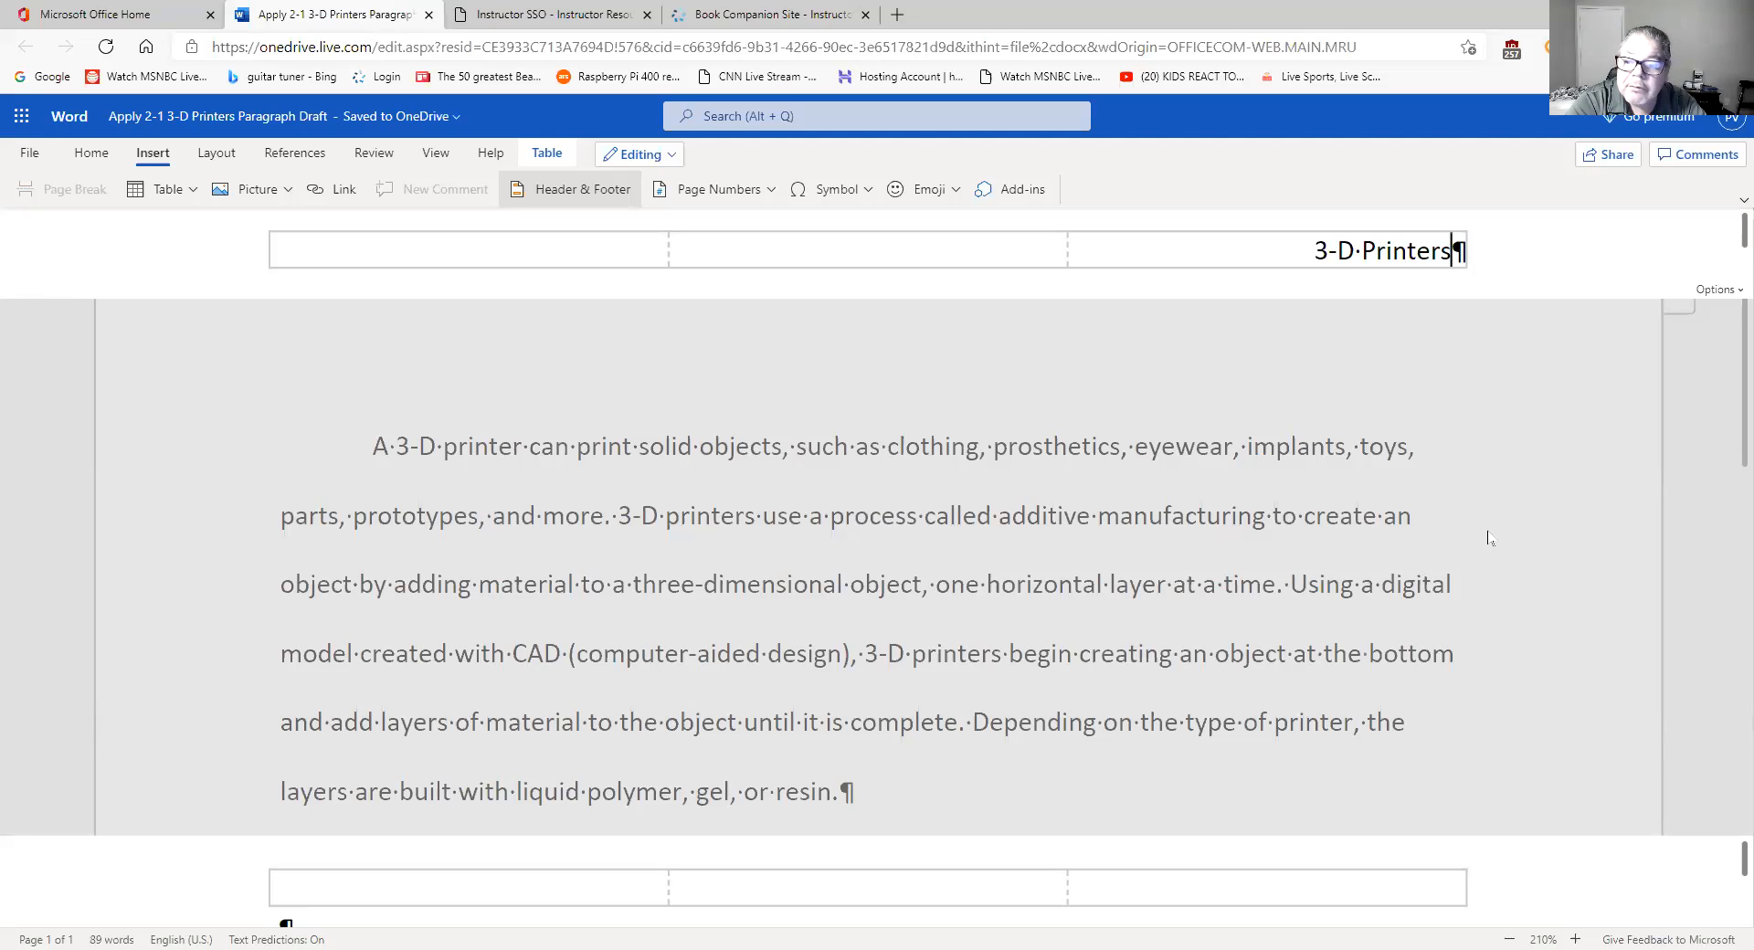
pyautogui.write('P Paragraph')
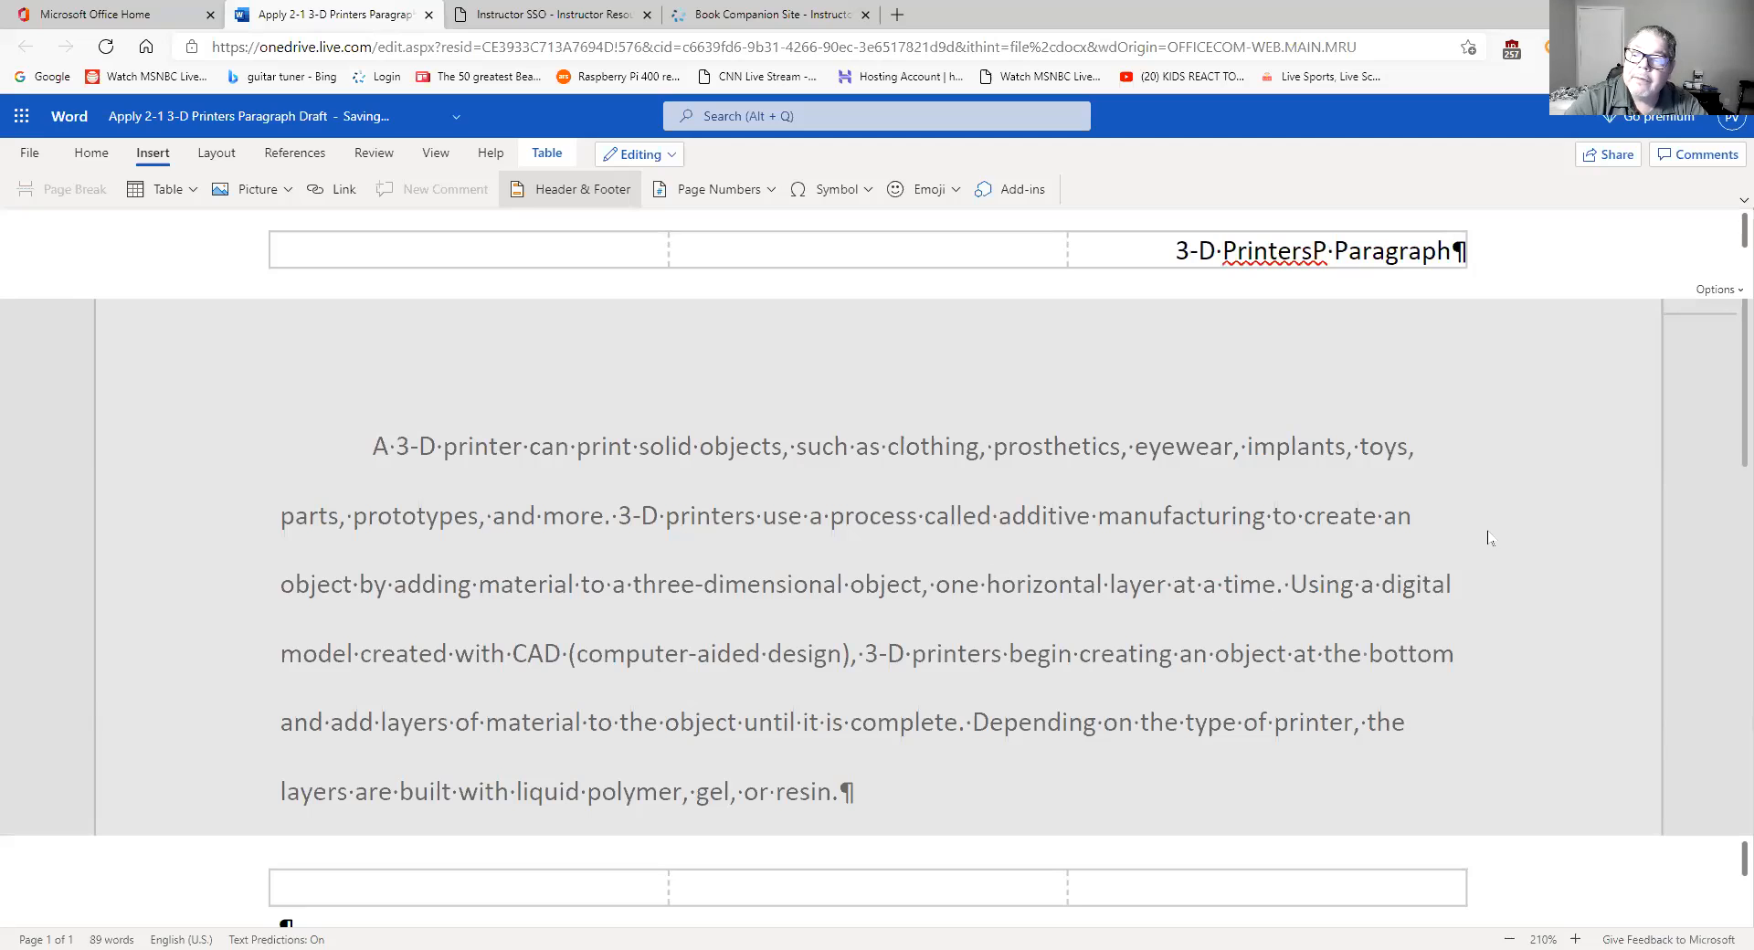
pyautogui.click(1325, 254)
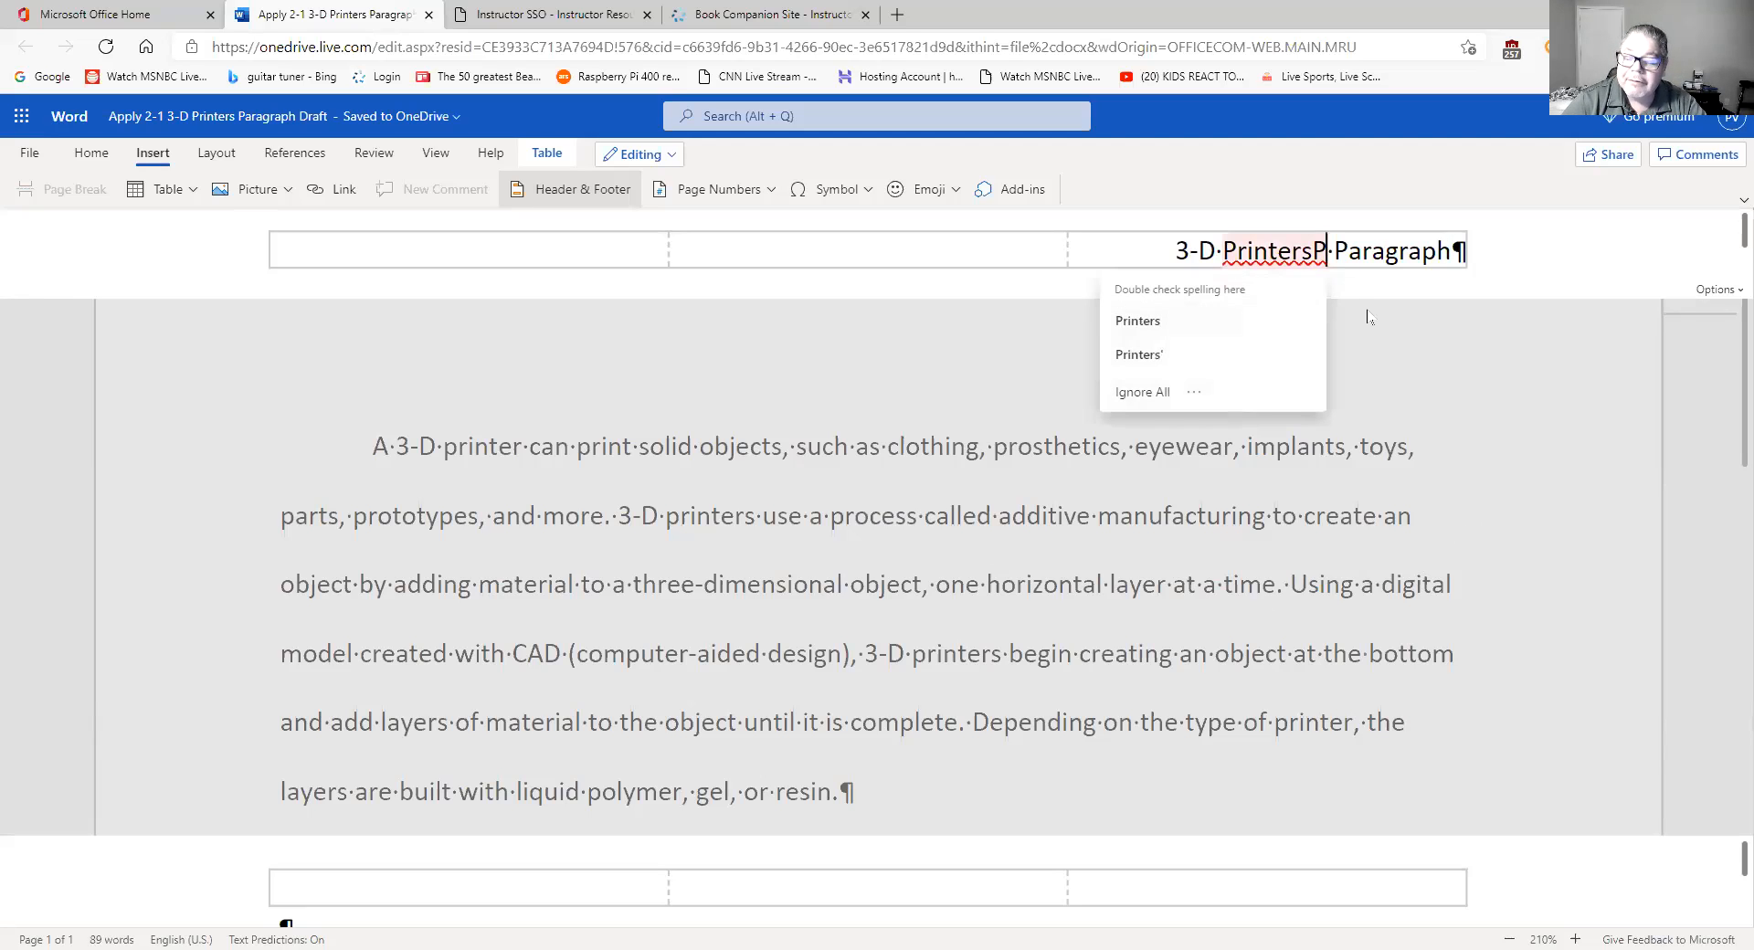
pyautogui.press('BackSpace')
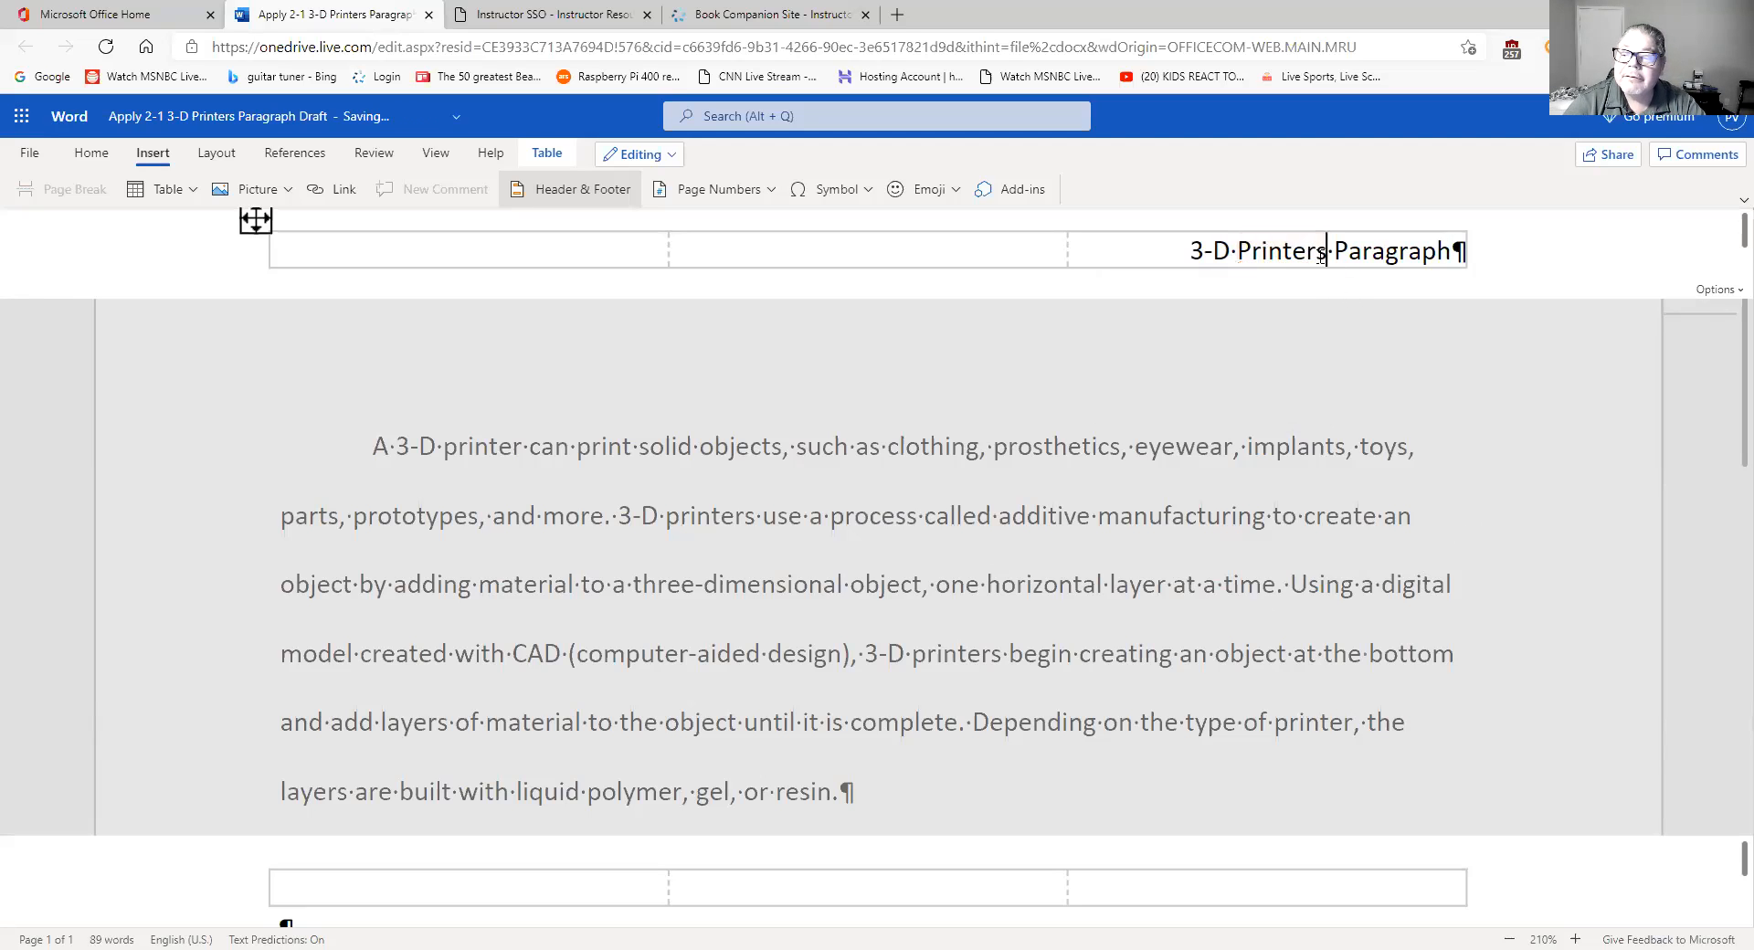
pyautogui.click(1459, 258)
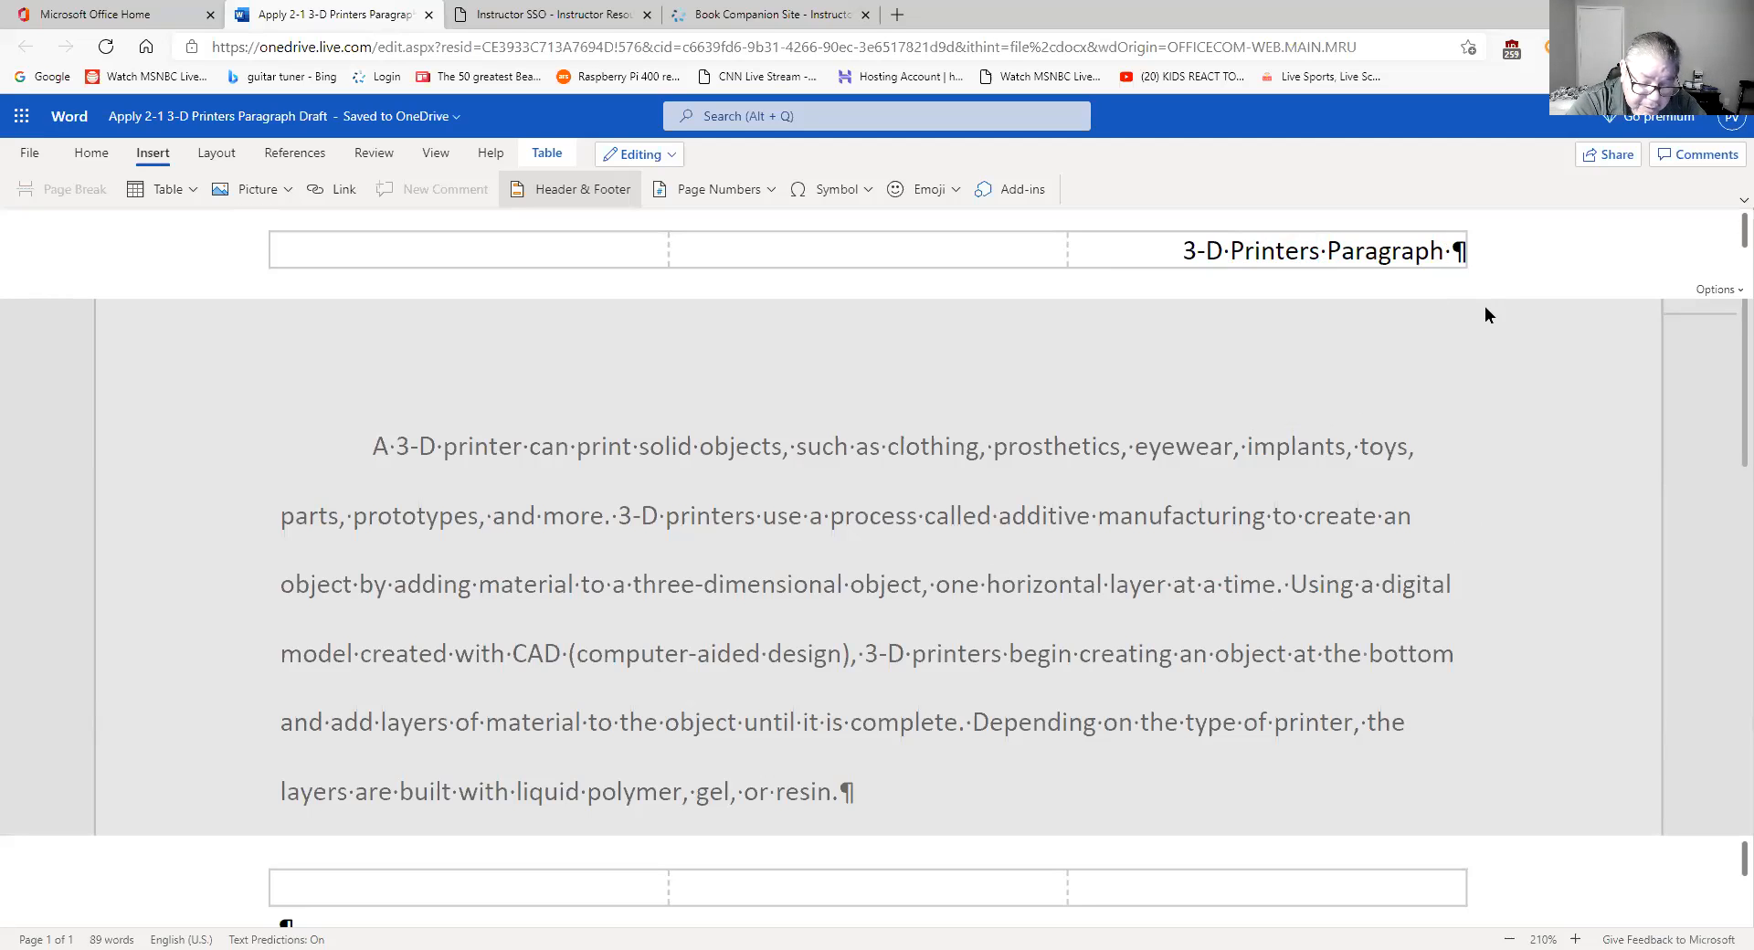
pyautogui.write('Modified')
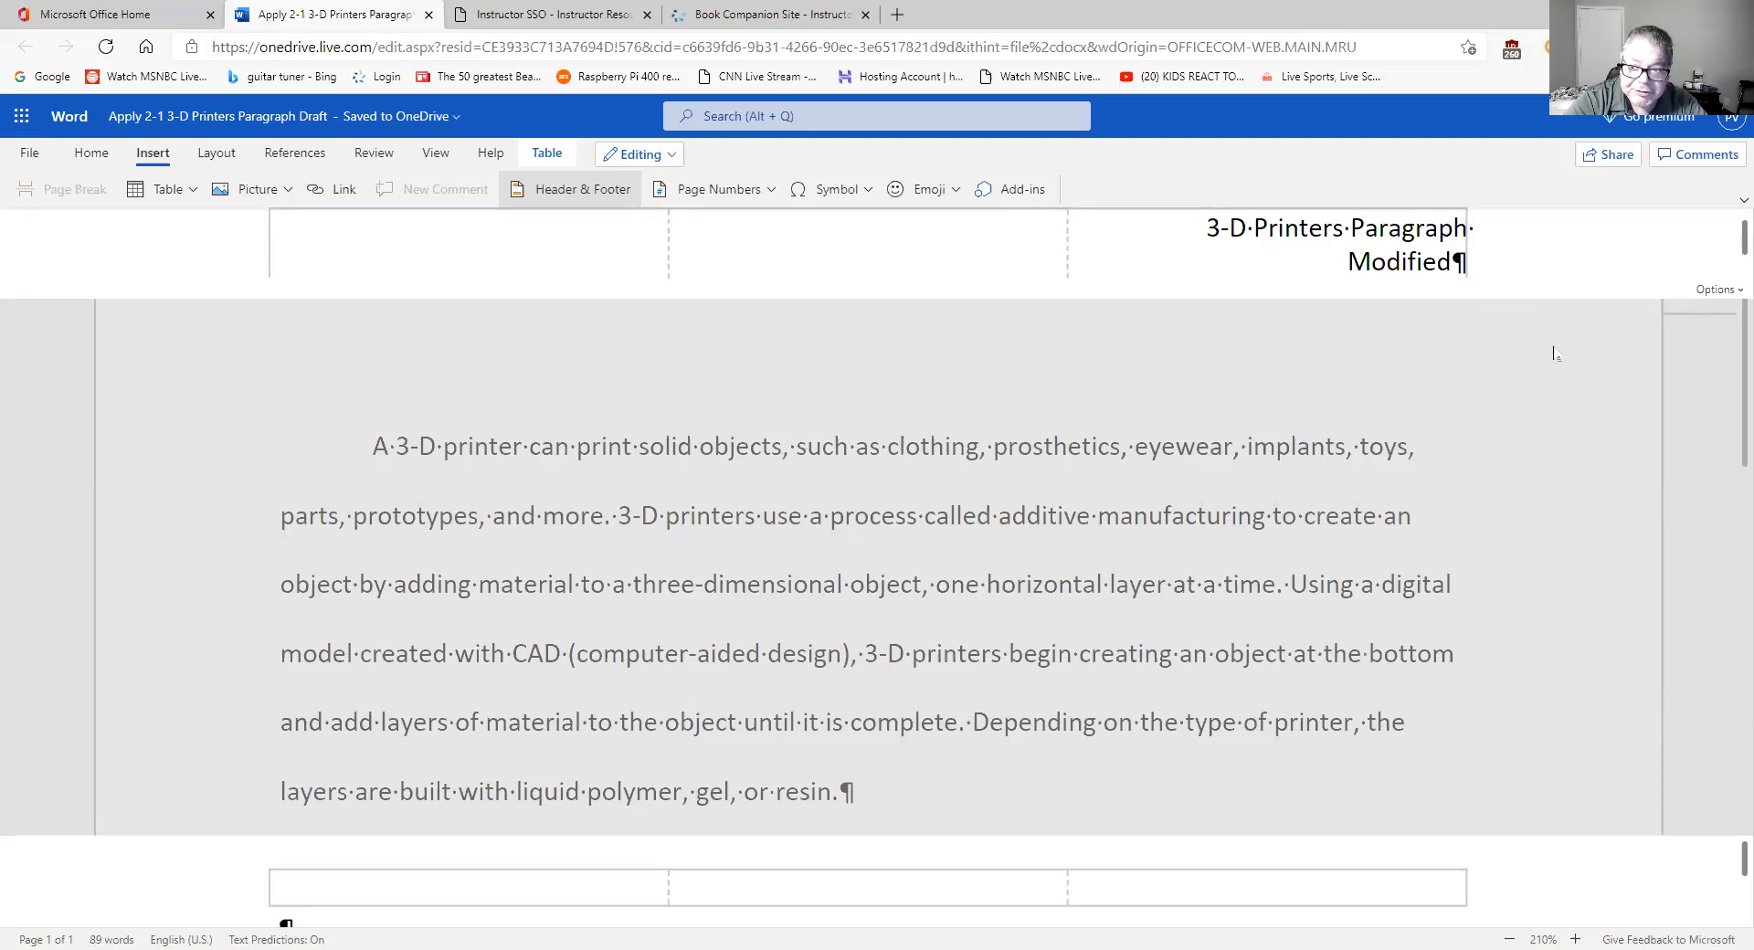
pyautogui.press('Return')
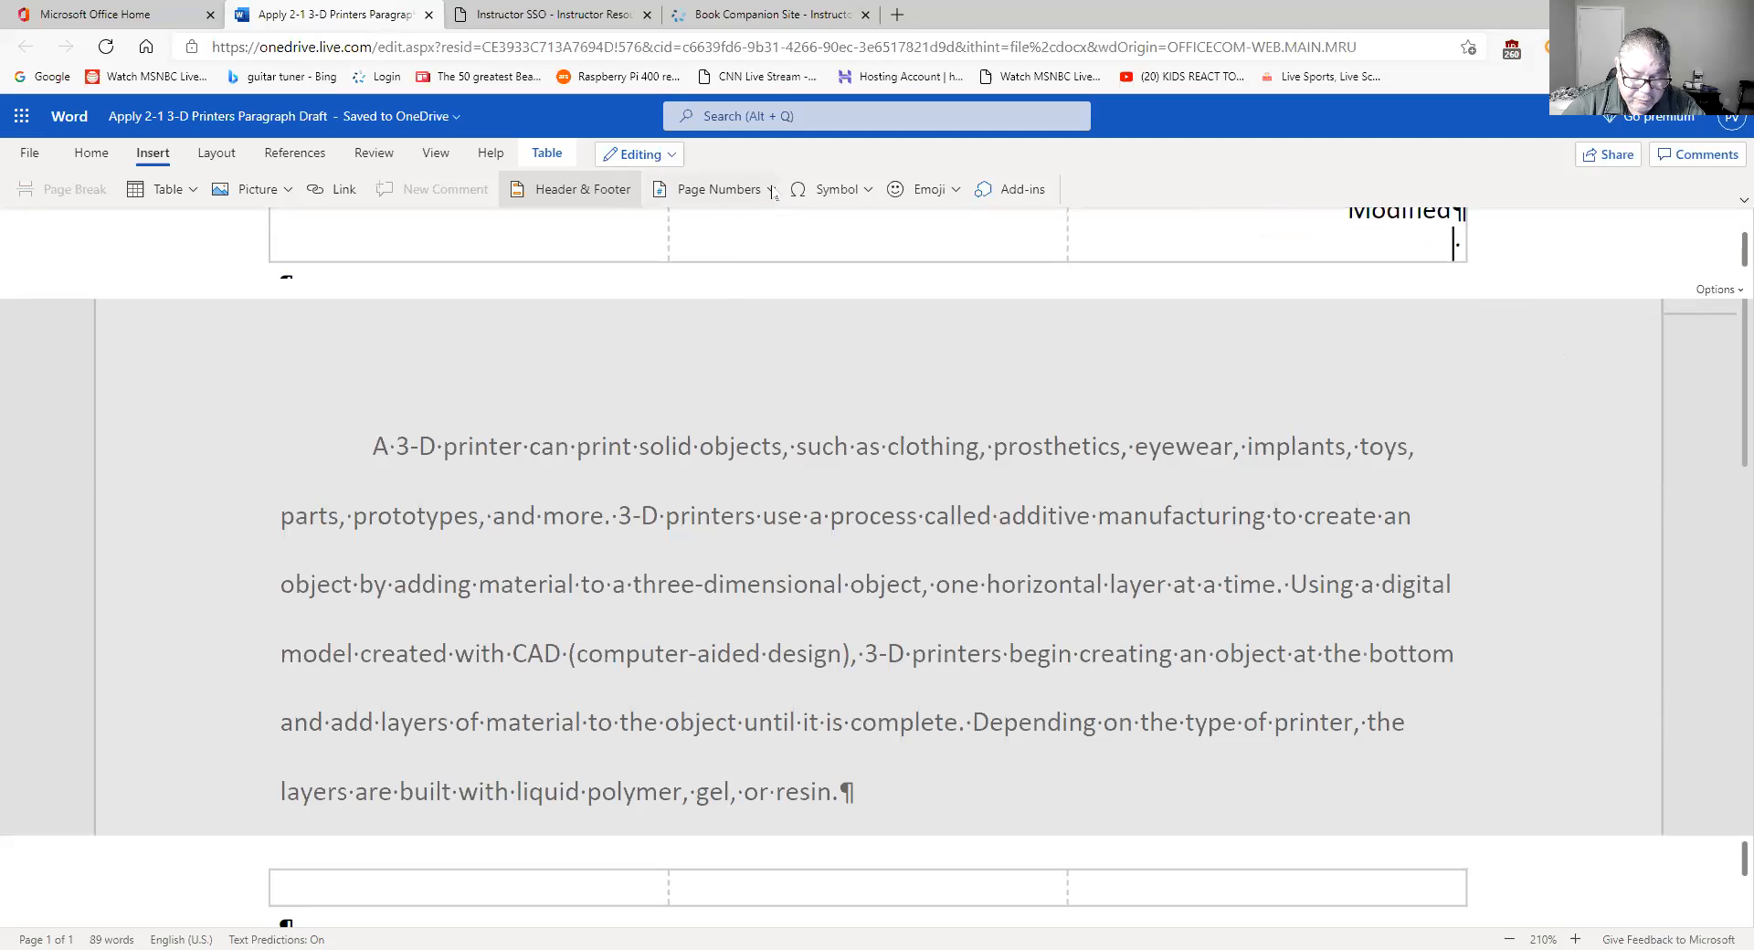
# - Insert a top-right page number in the header, undoing the first attempt and retrying
pyautogui.write('P')
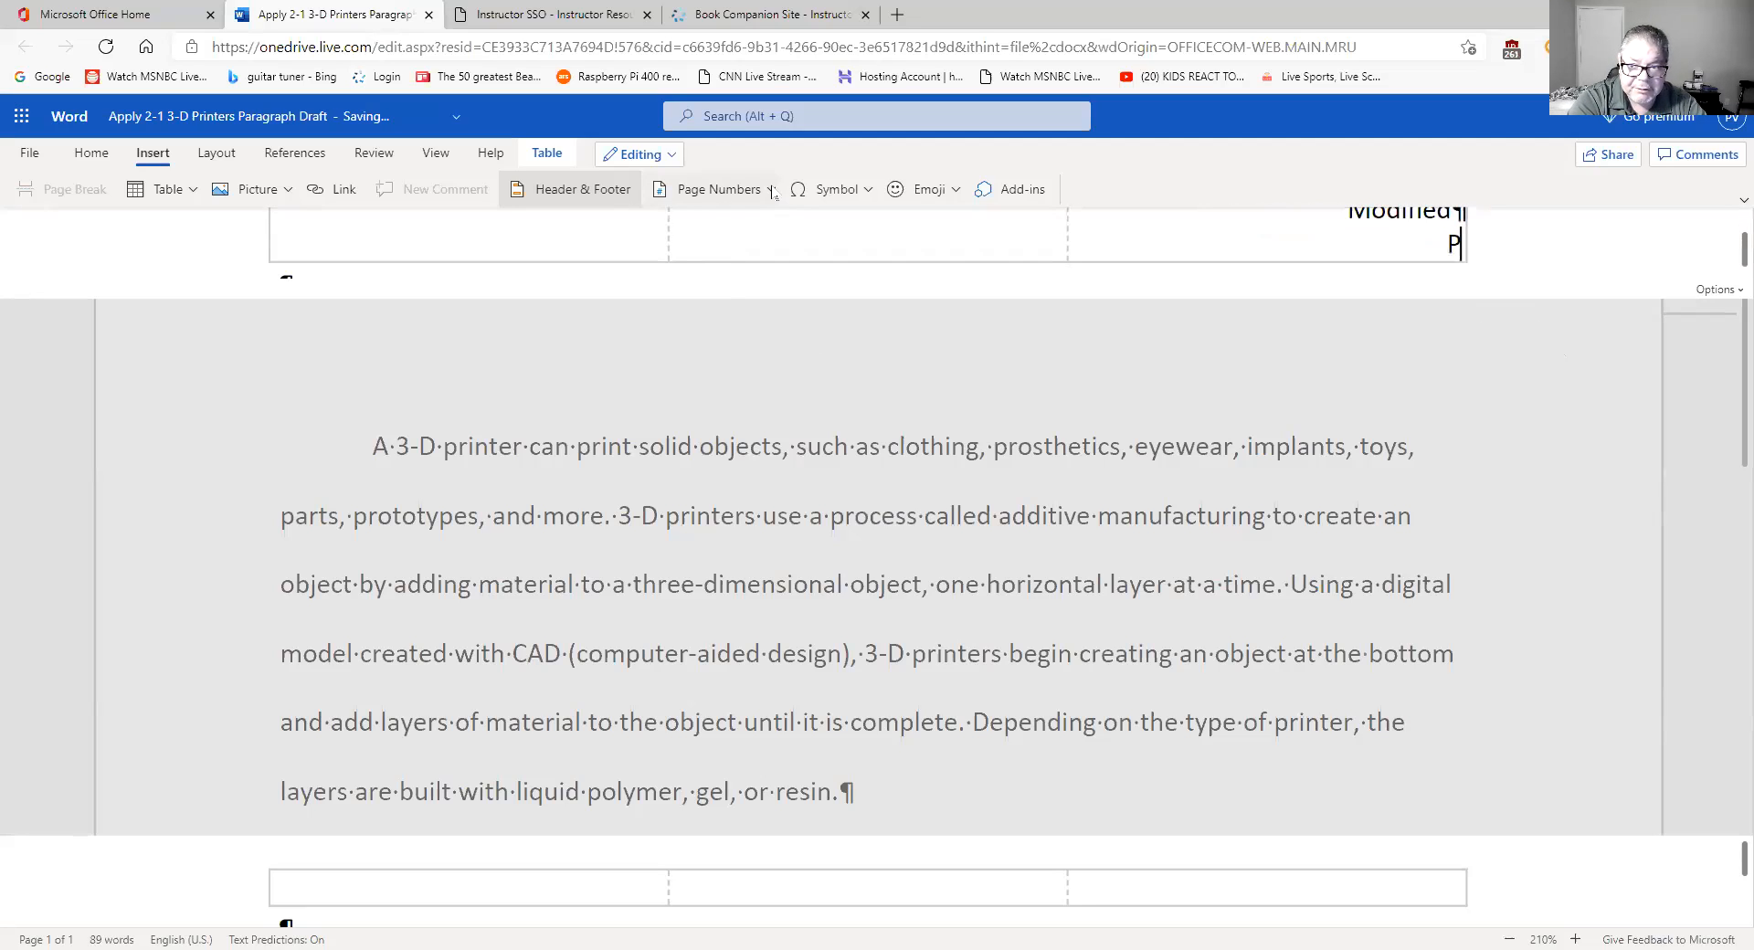
pyautogui.write('age')
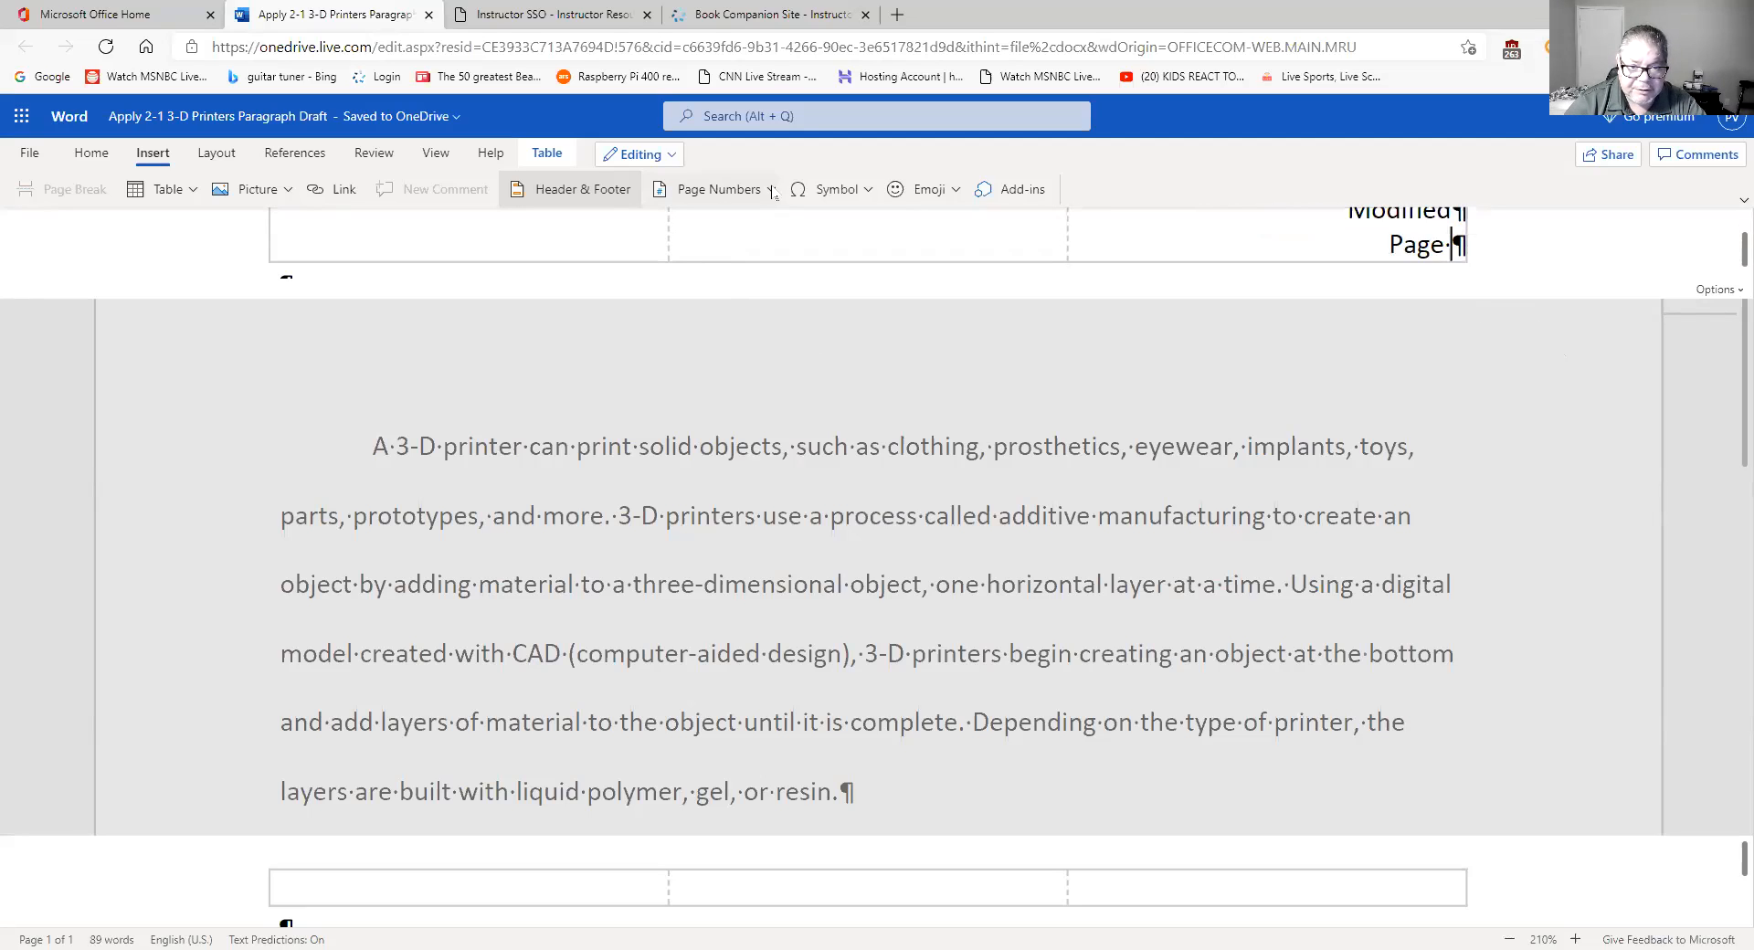
pyautogui.click(772, 190)
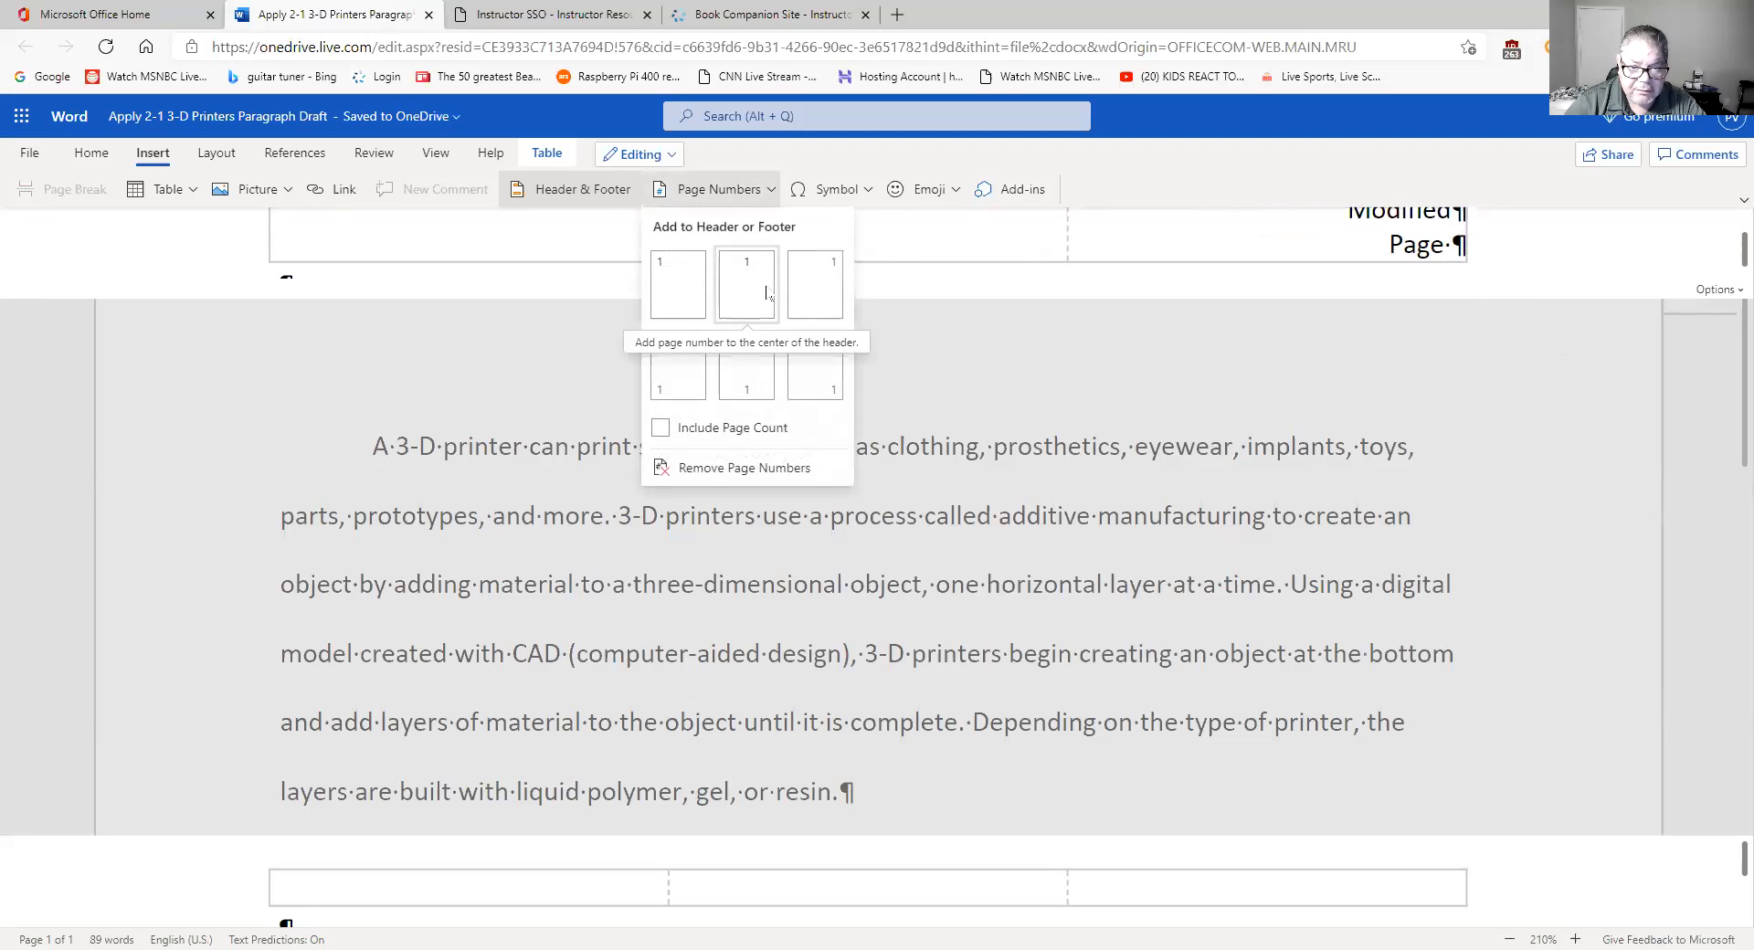
pyautogui.click(816, 293)
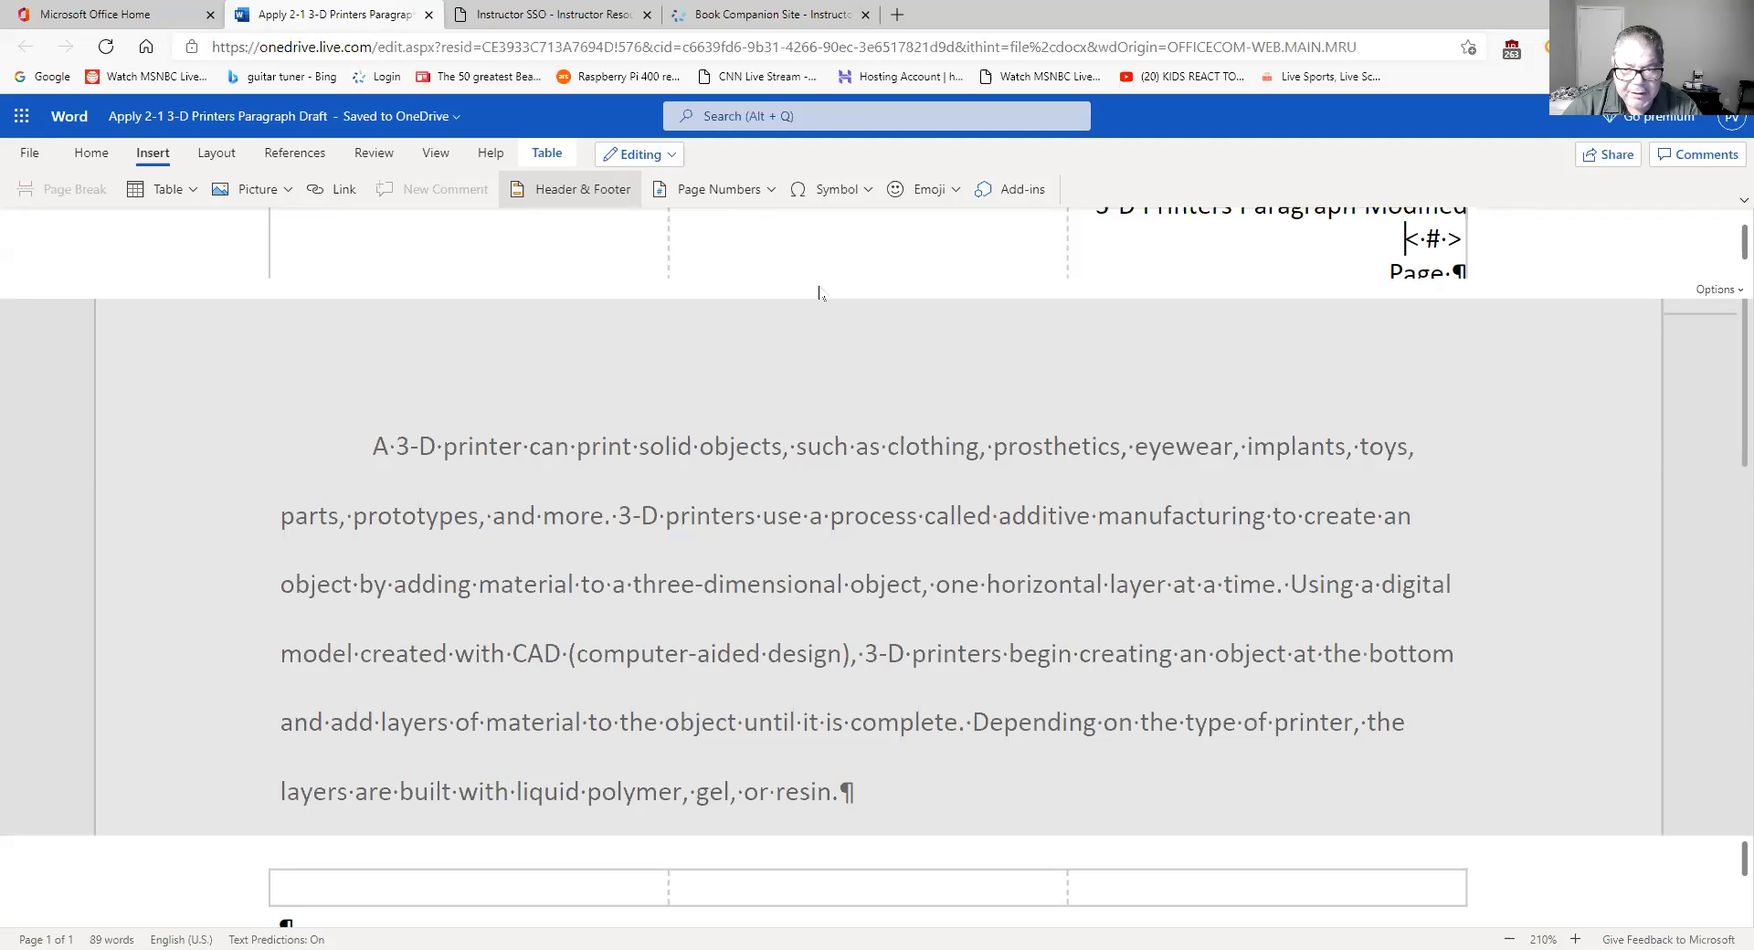
pyautogui.hotkey('ctrl', 'z')
pyautogui.hotkey('ctrl', 'z')
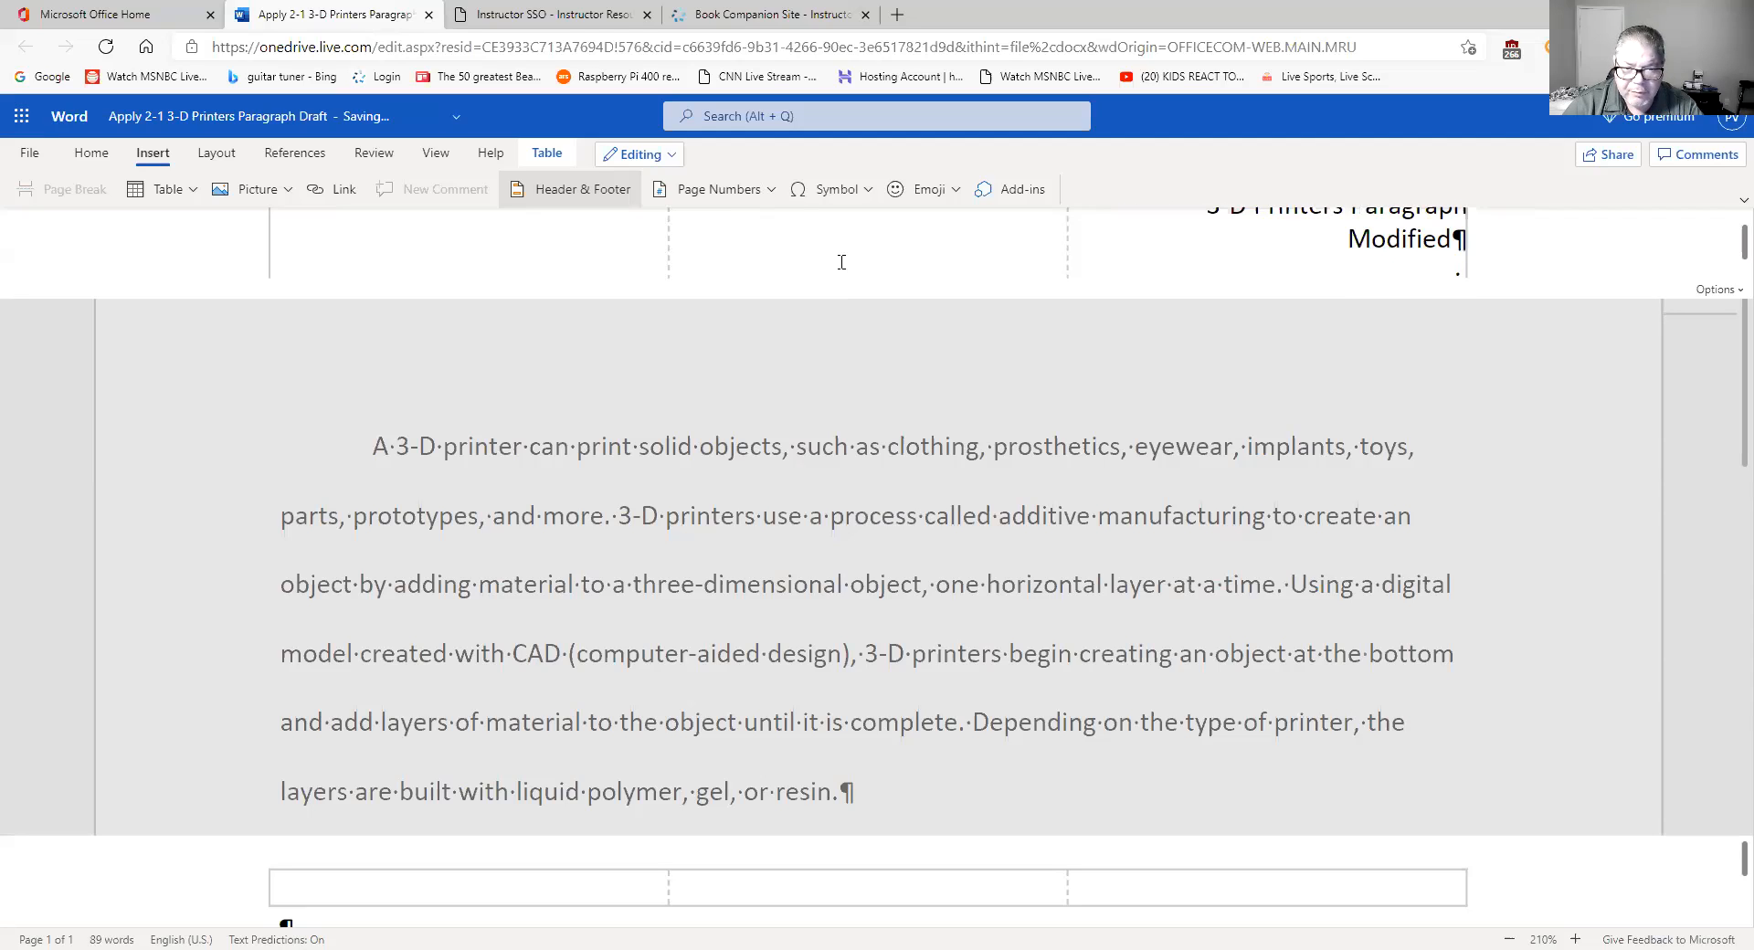
pyautogui.click(768, 192)
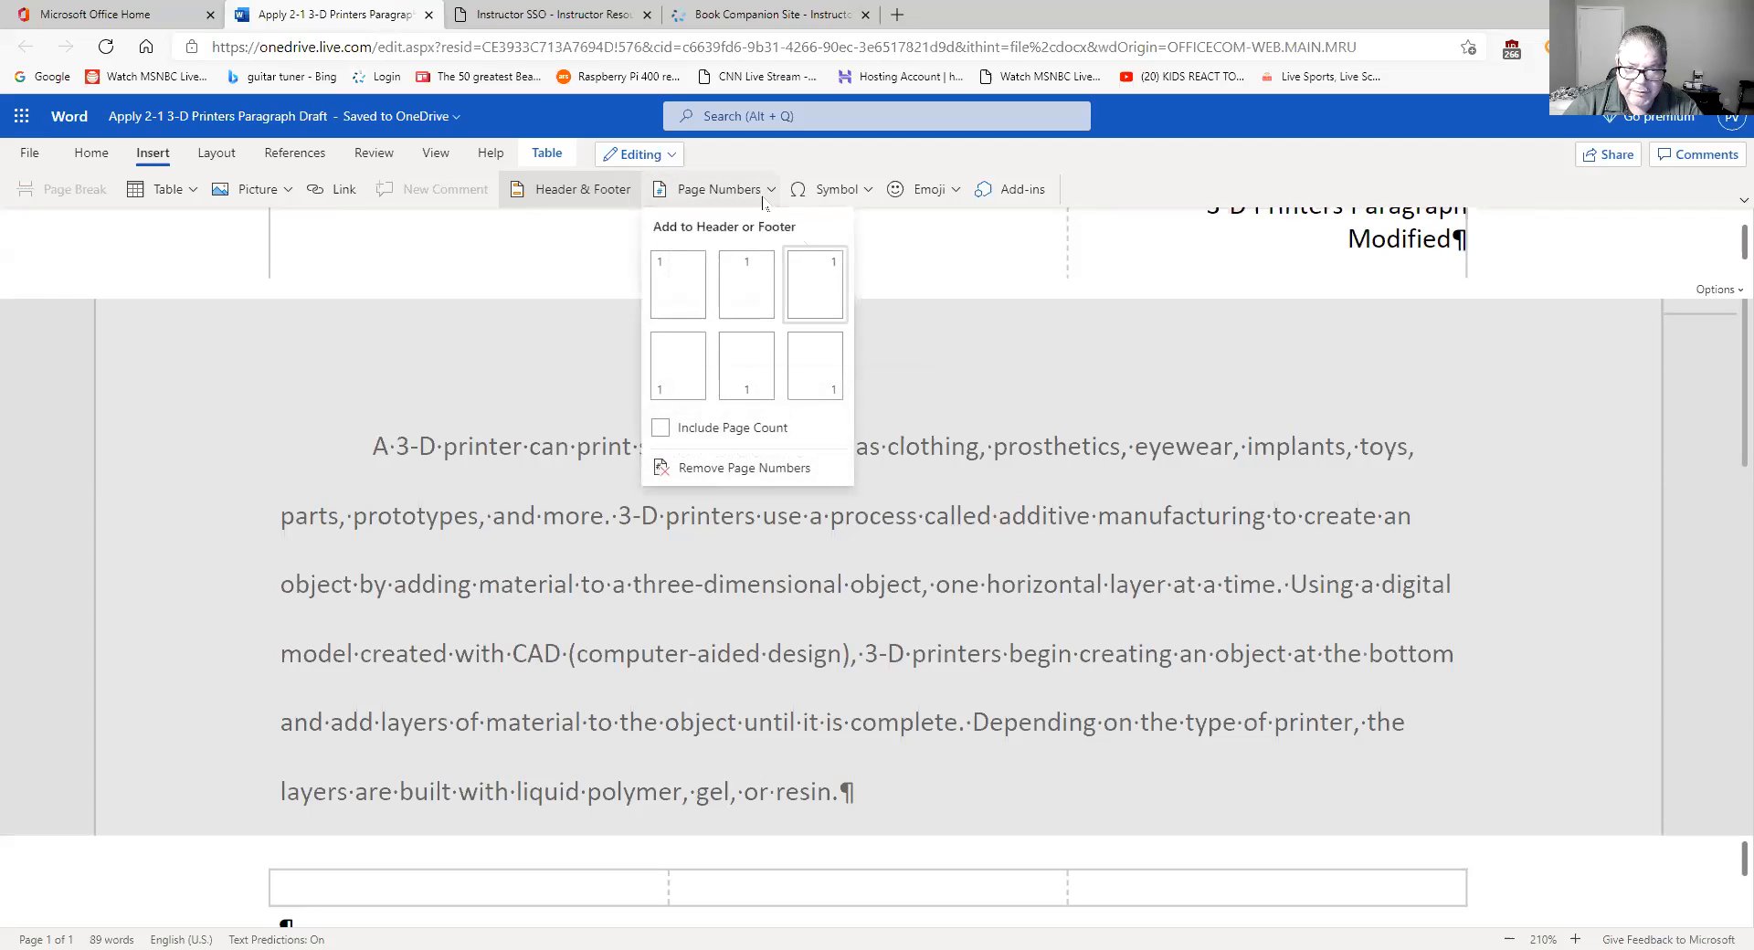
pyautogui.click(838, 283)
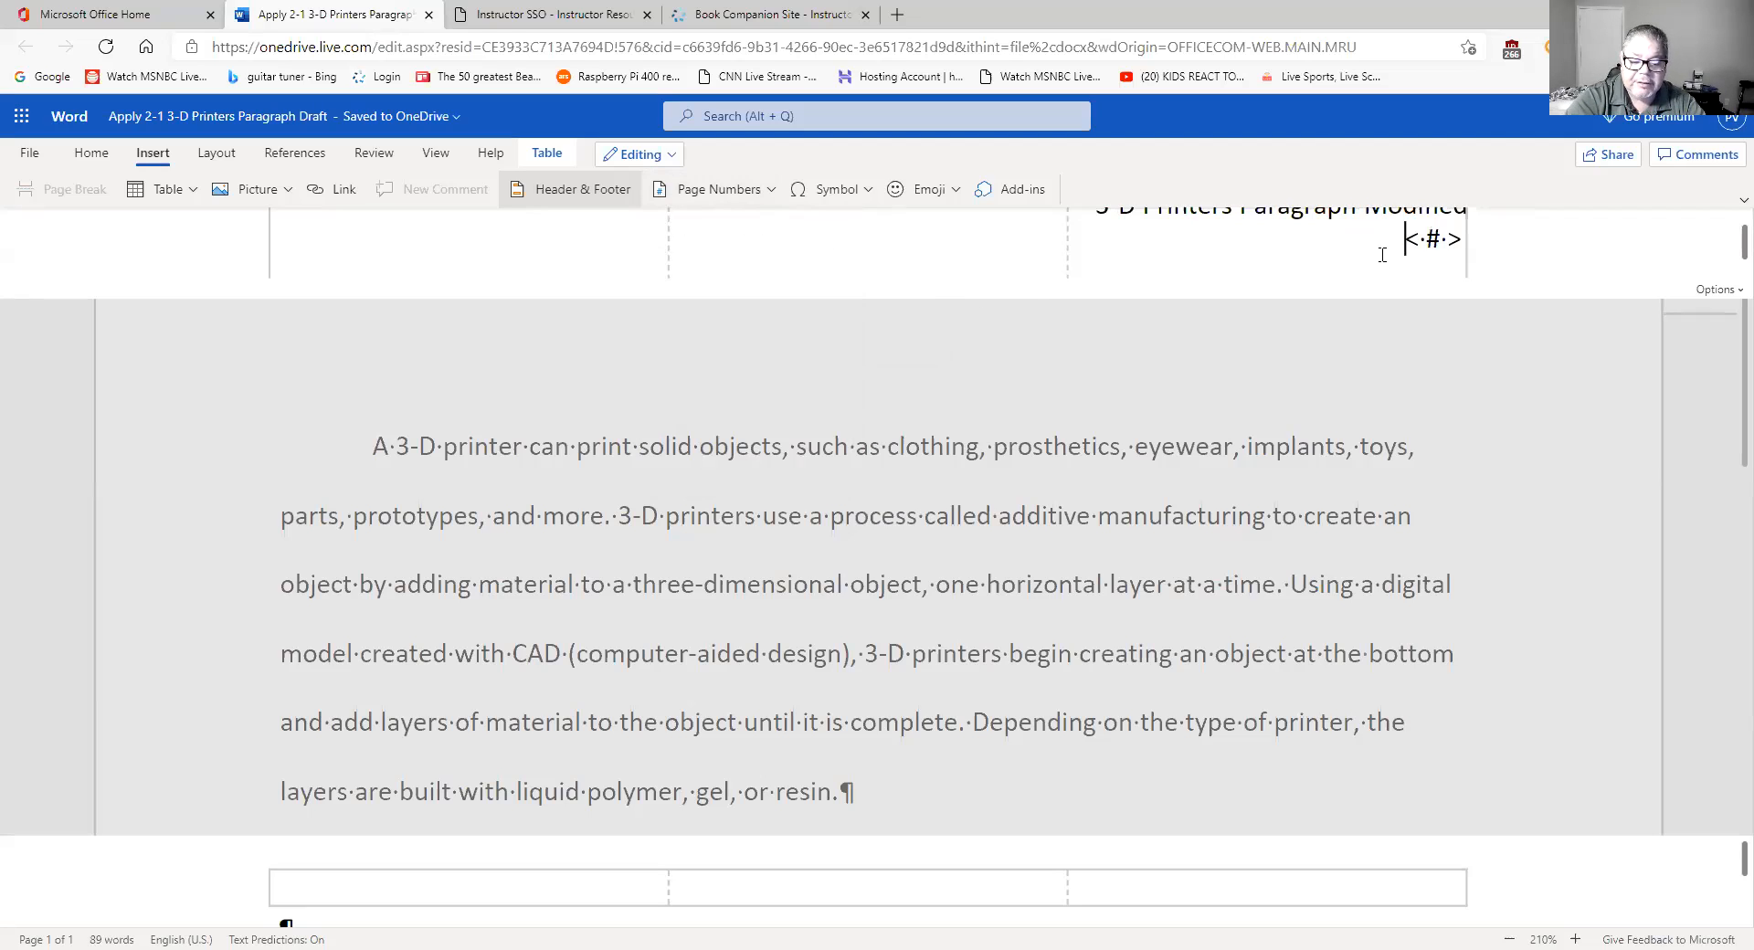
# - Put 'Page' before the page number on its own line, then return to the body
pyautogui.write('Page')
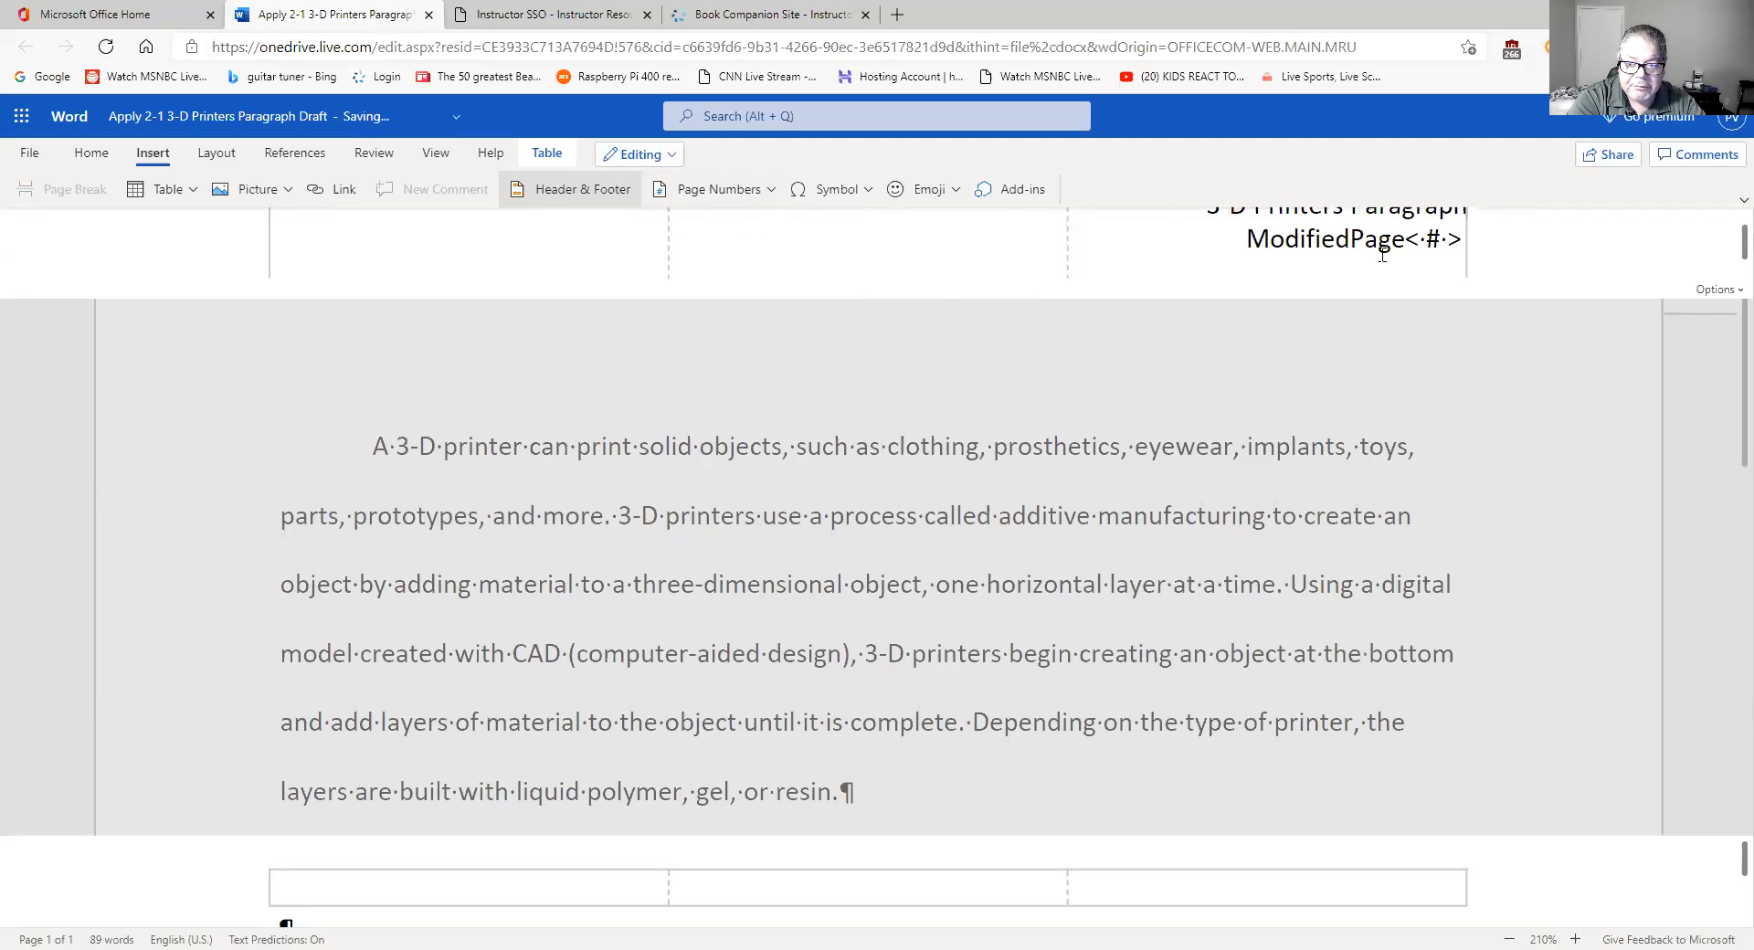
pyautogui.press('Left')
pyautogui.press('Left')
pyautogui.press('Left')
pyautogui.press('Left')
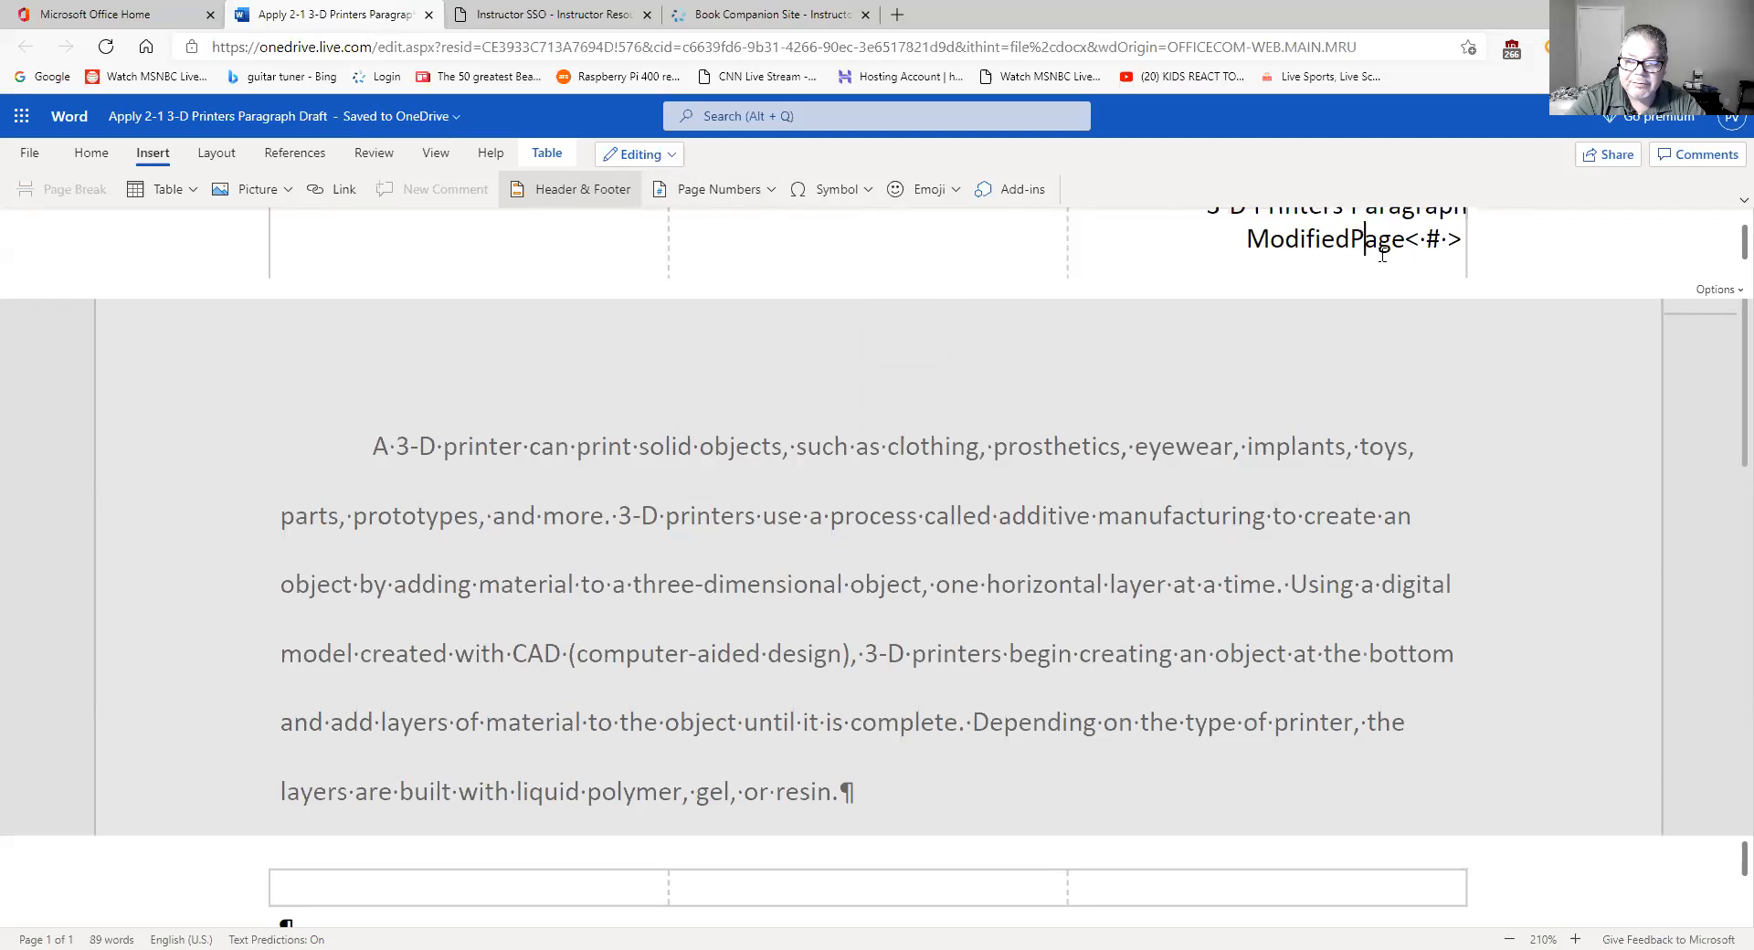
pyautogui.press('Return')
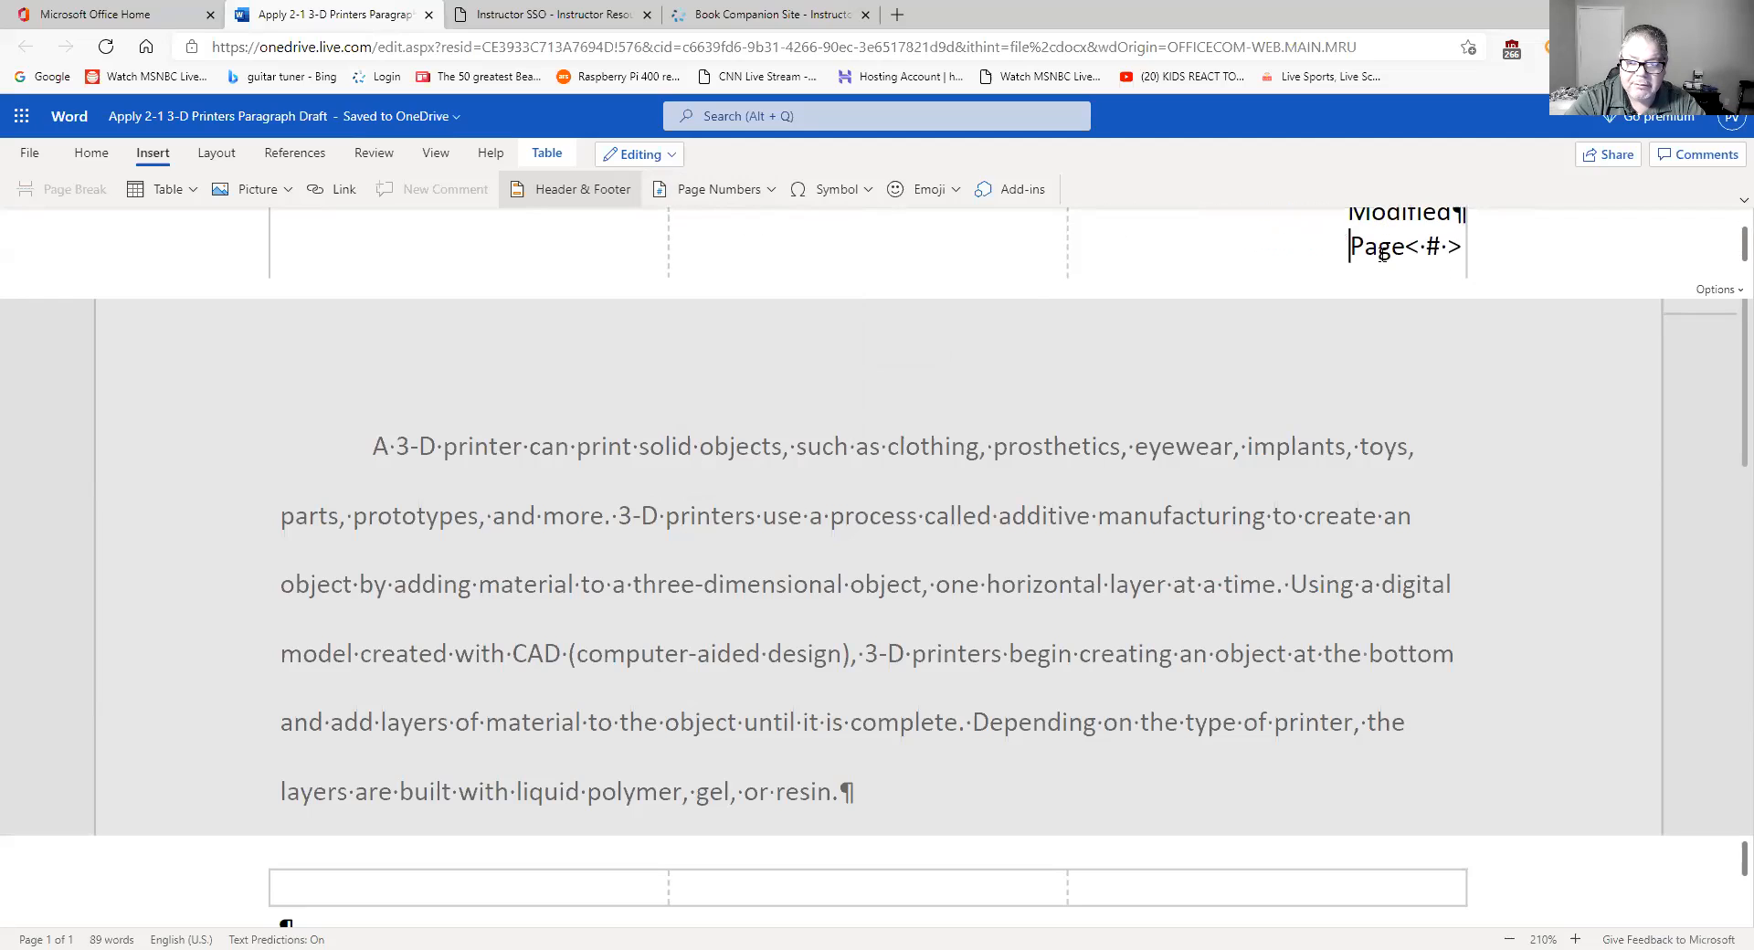
pyautogui.scroll(2, 1407, 270)
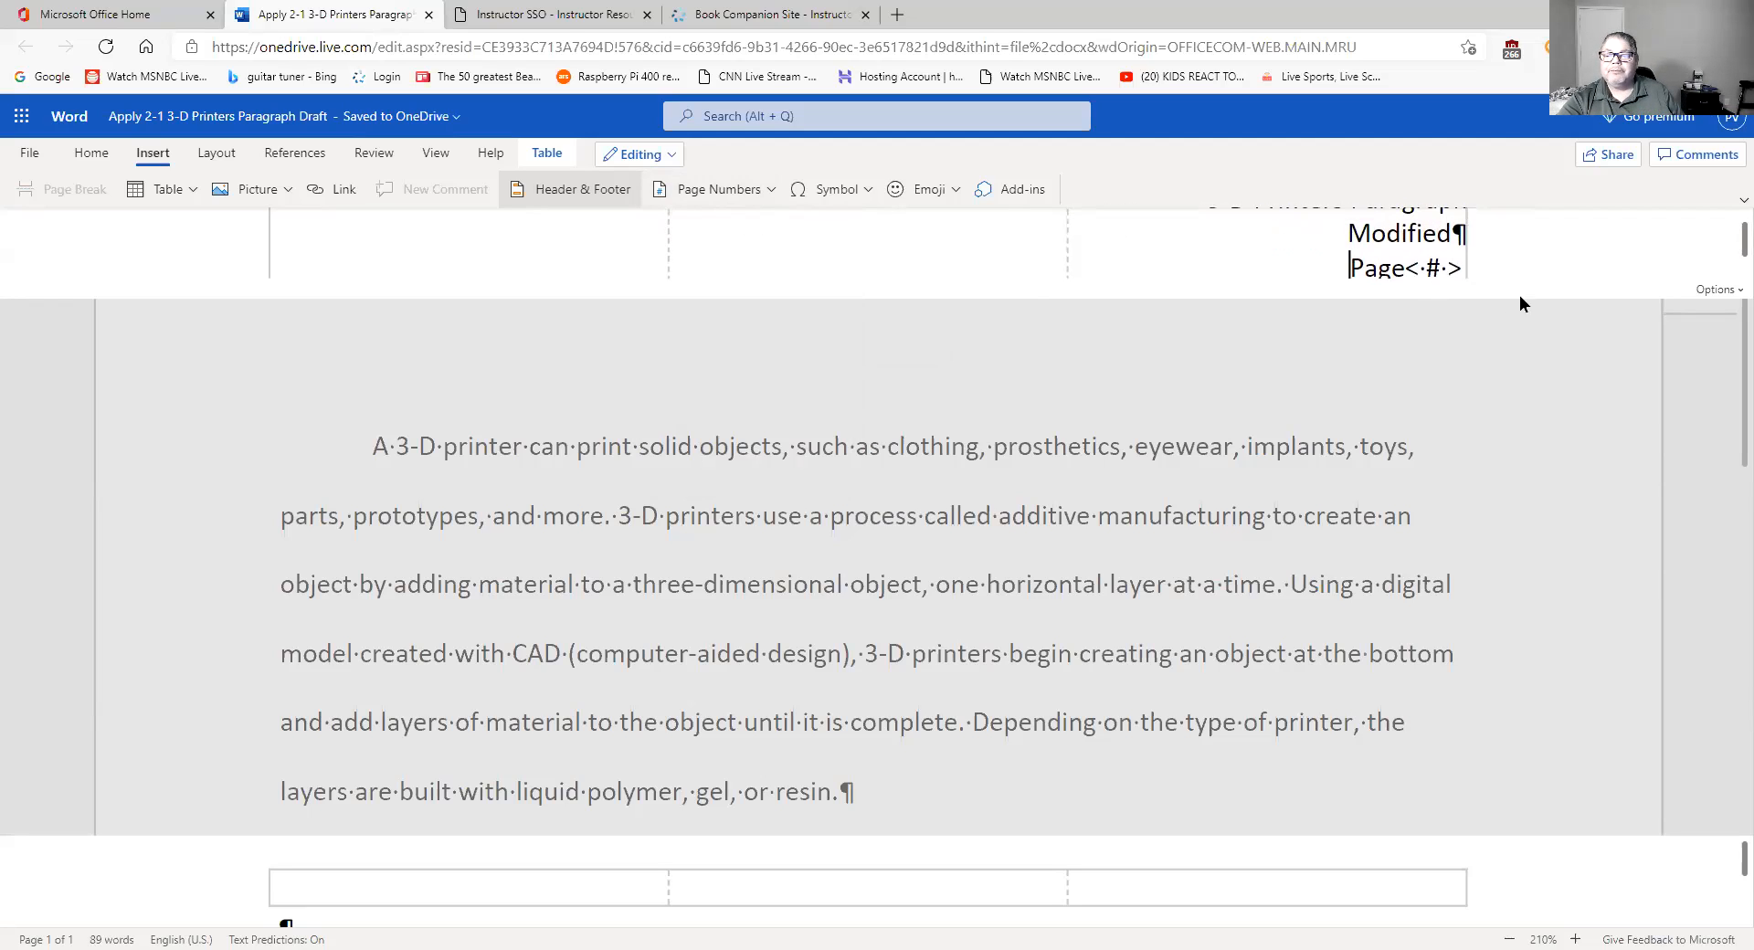
pyautogui.doubleClick(1432, 446)
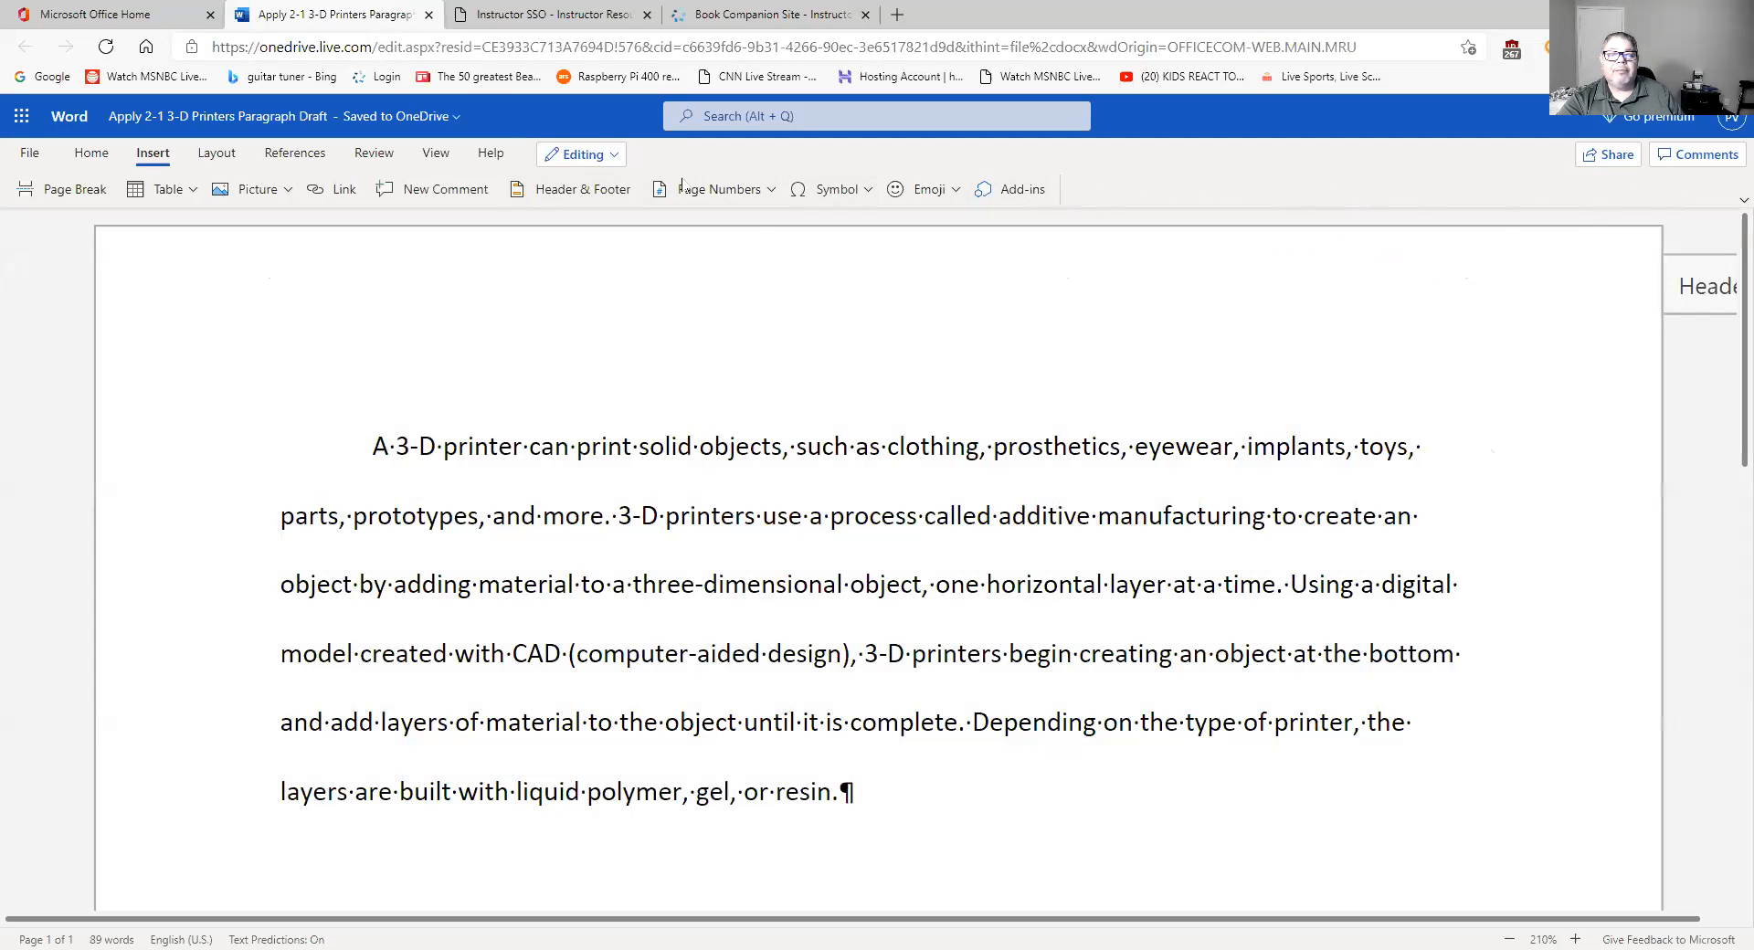
# - Hide the paragraph marks and spacing dots with Show/Hide ¶ on the Home tab
pyautogui.click(91, 153)
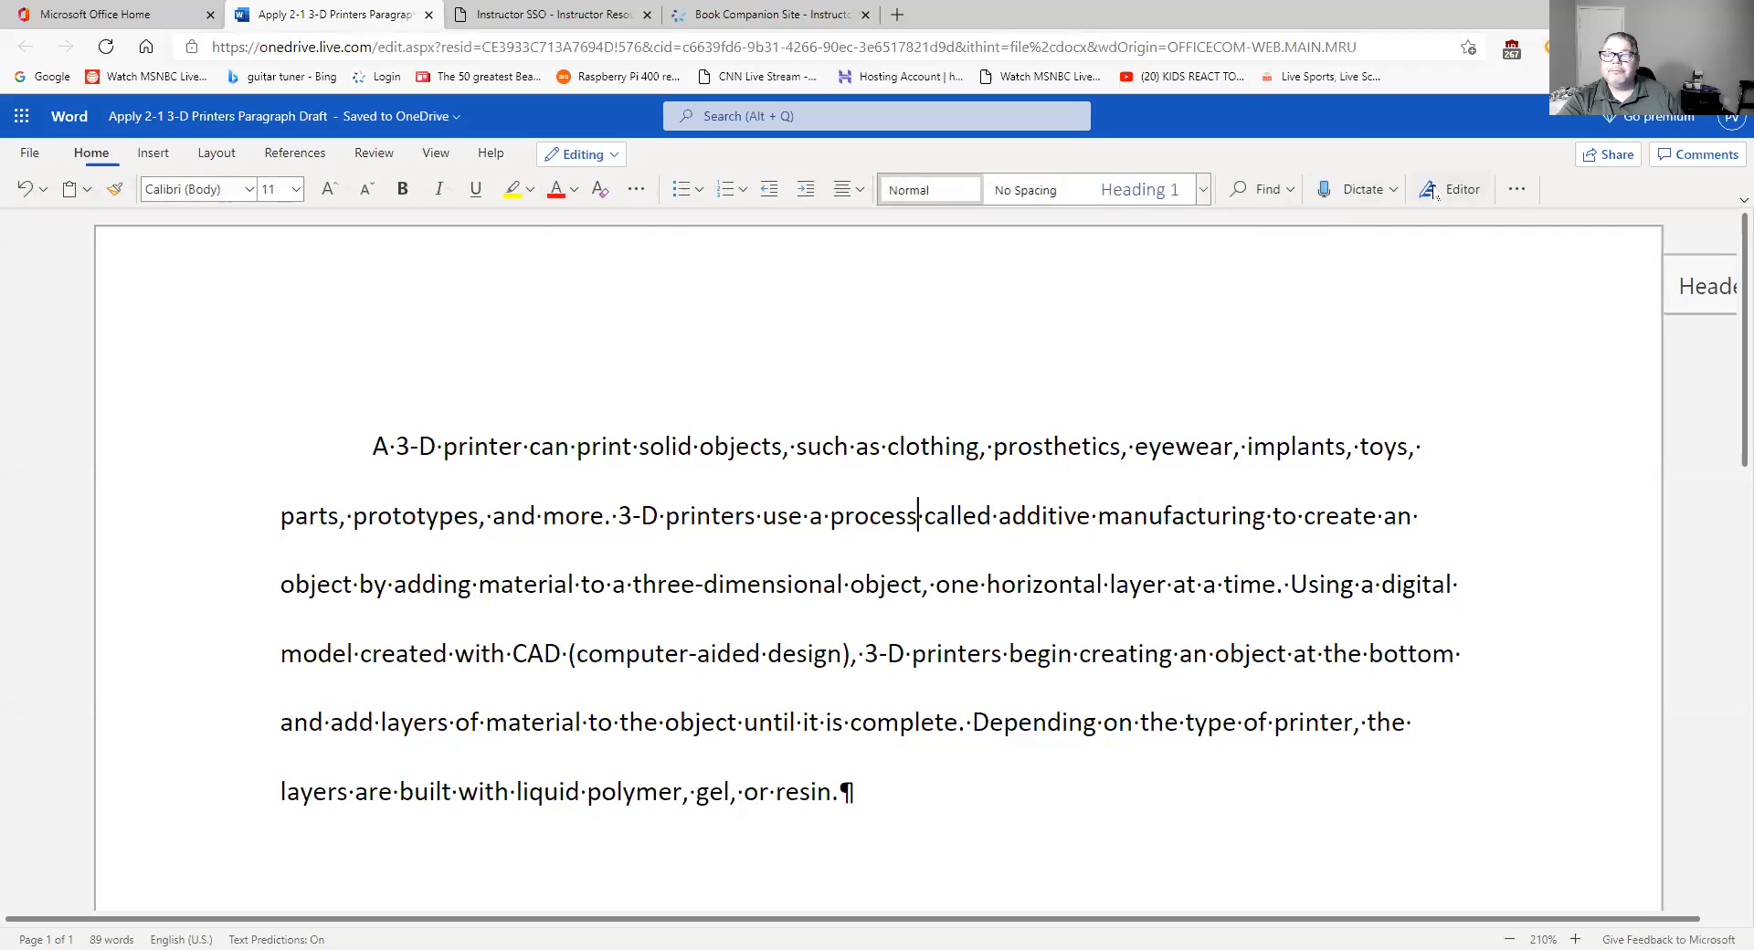
pyautogui.click(1518, 188)
pyautogui.click(1564, 375)
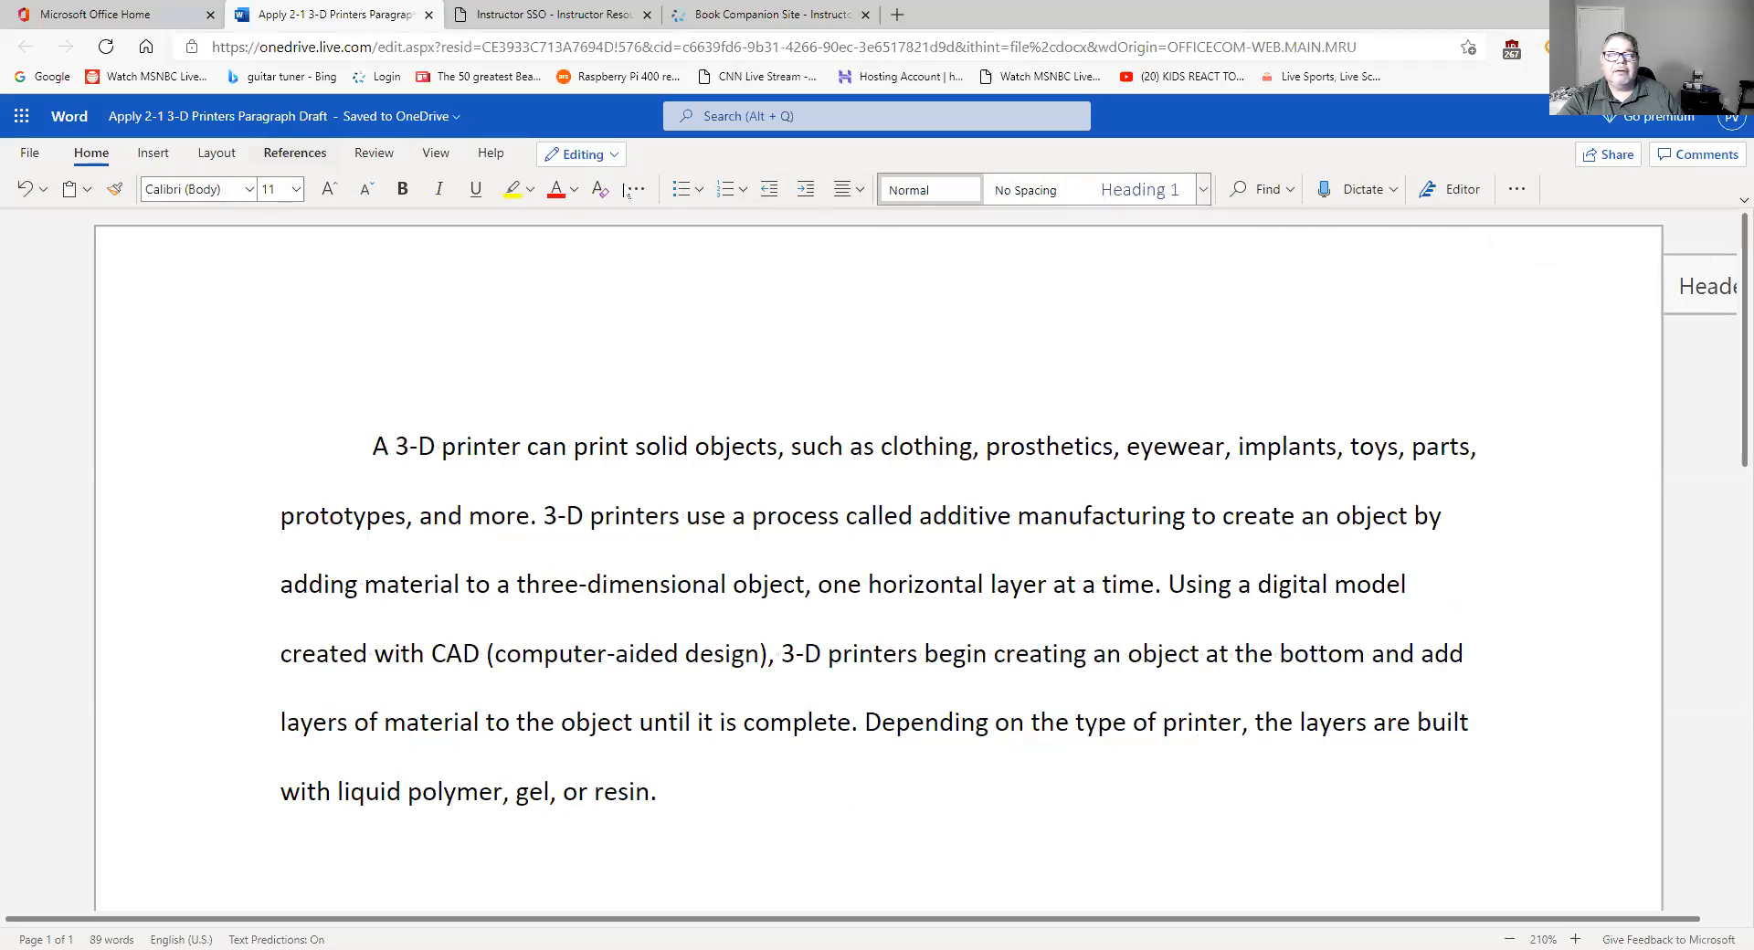
# - Inspect the page number field in the header, then close header editing
pyautogui.click(1697, 286)
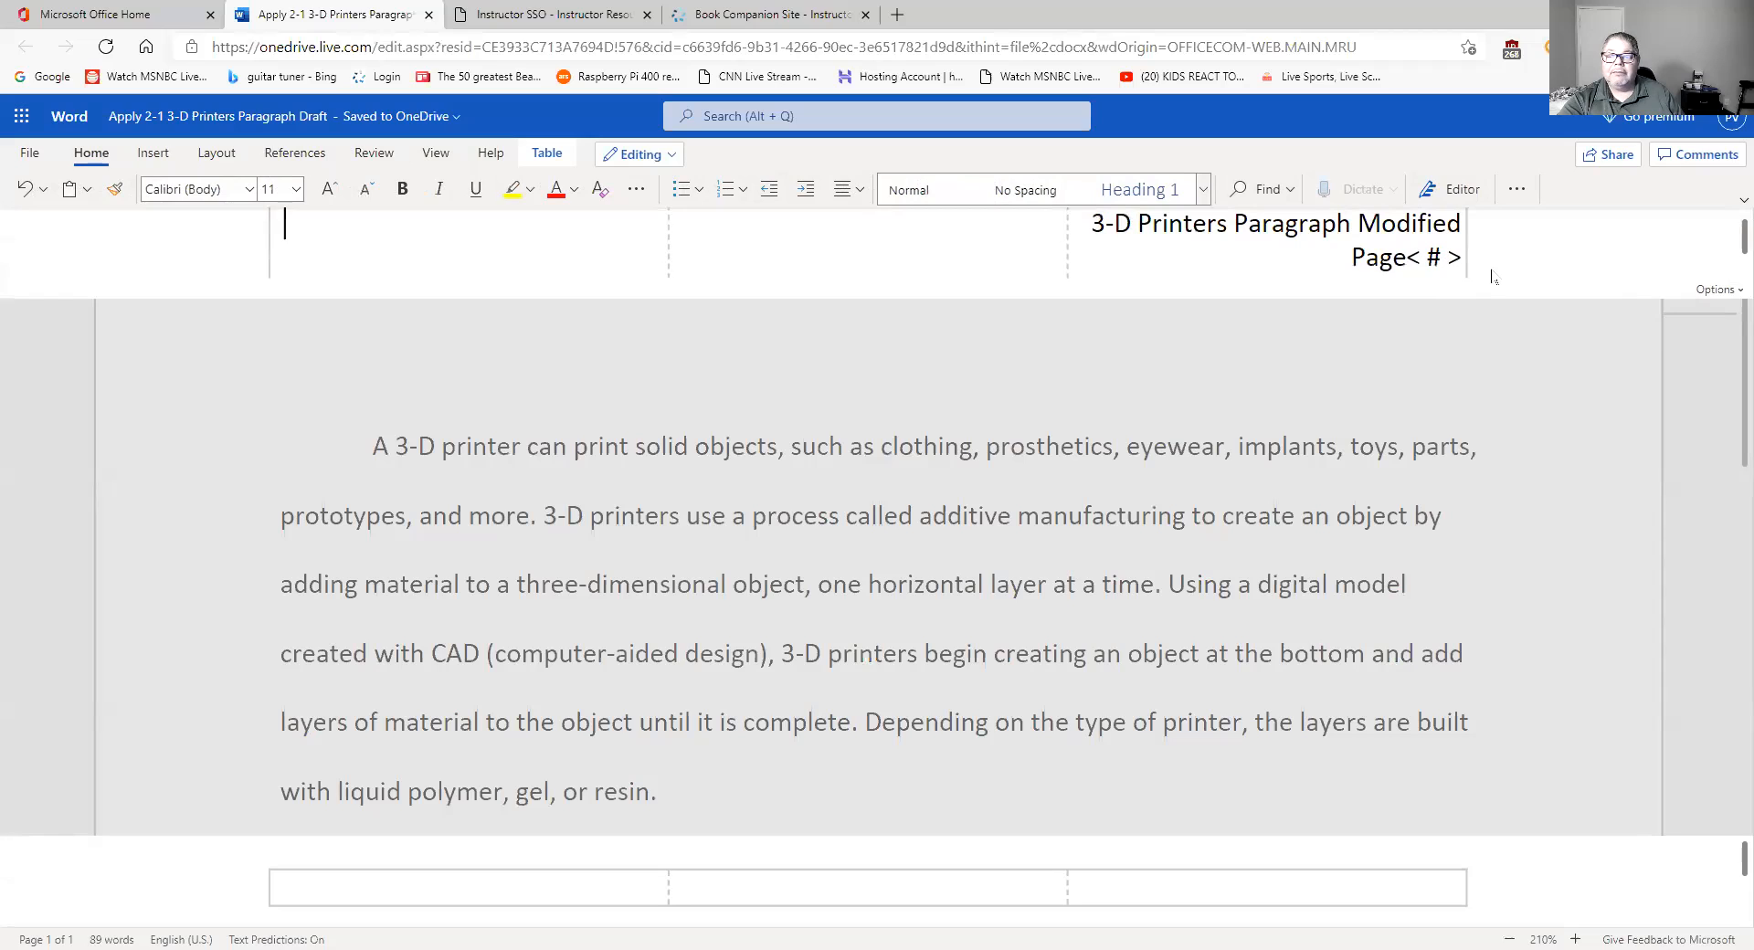
pyautogui.click(1432, 257)
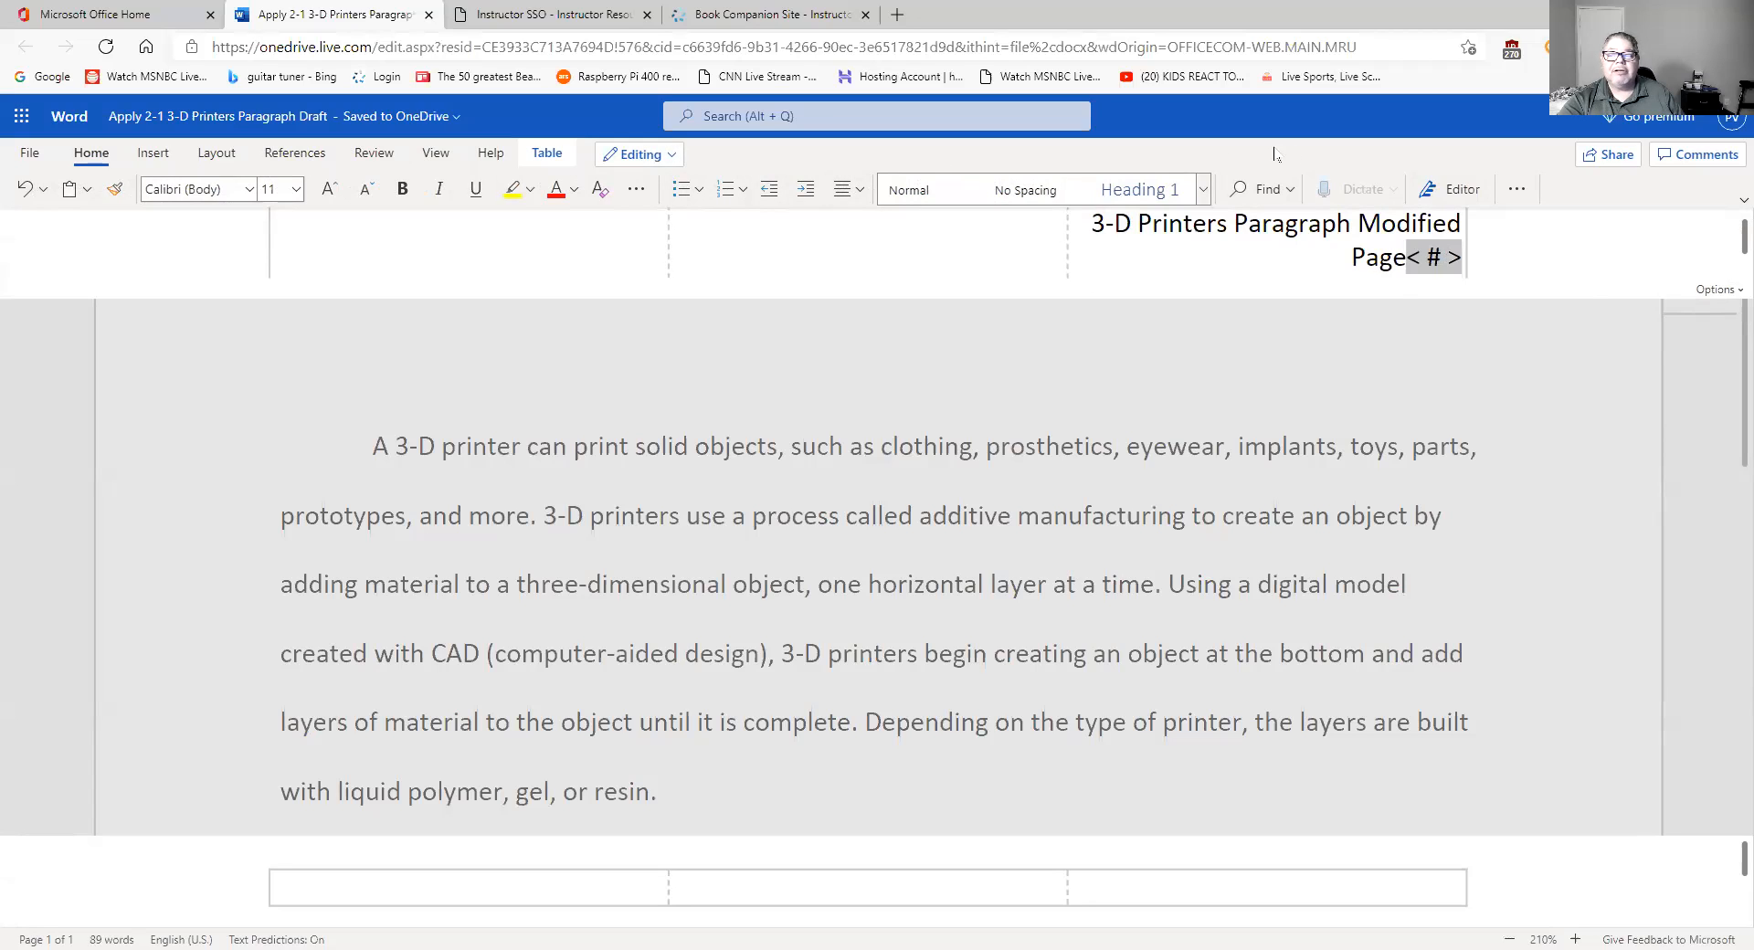
pyautogui.click(1302, 255)
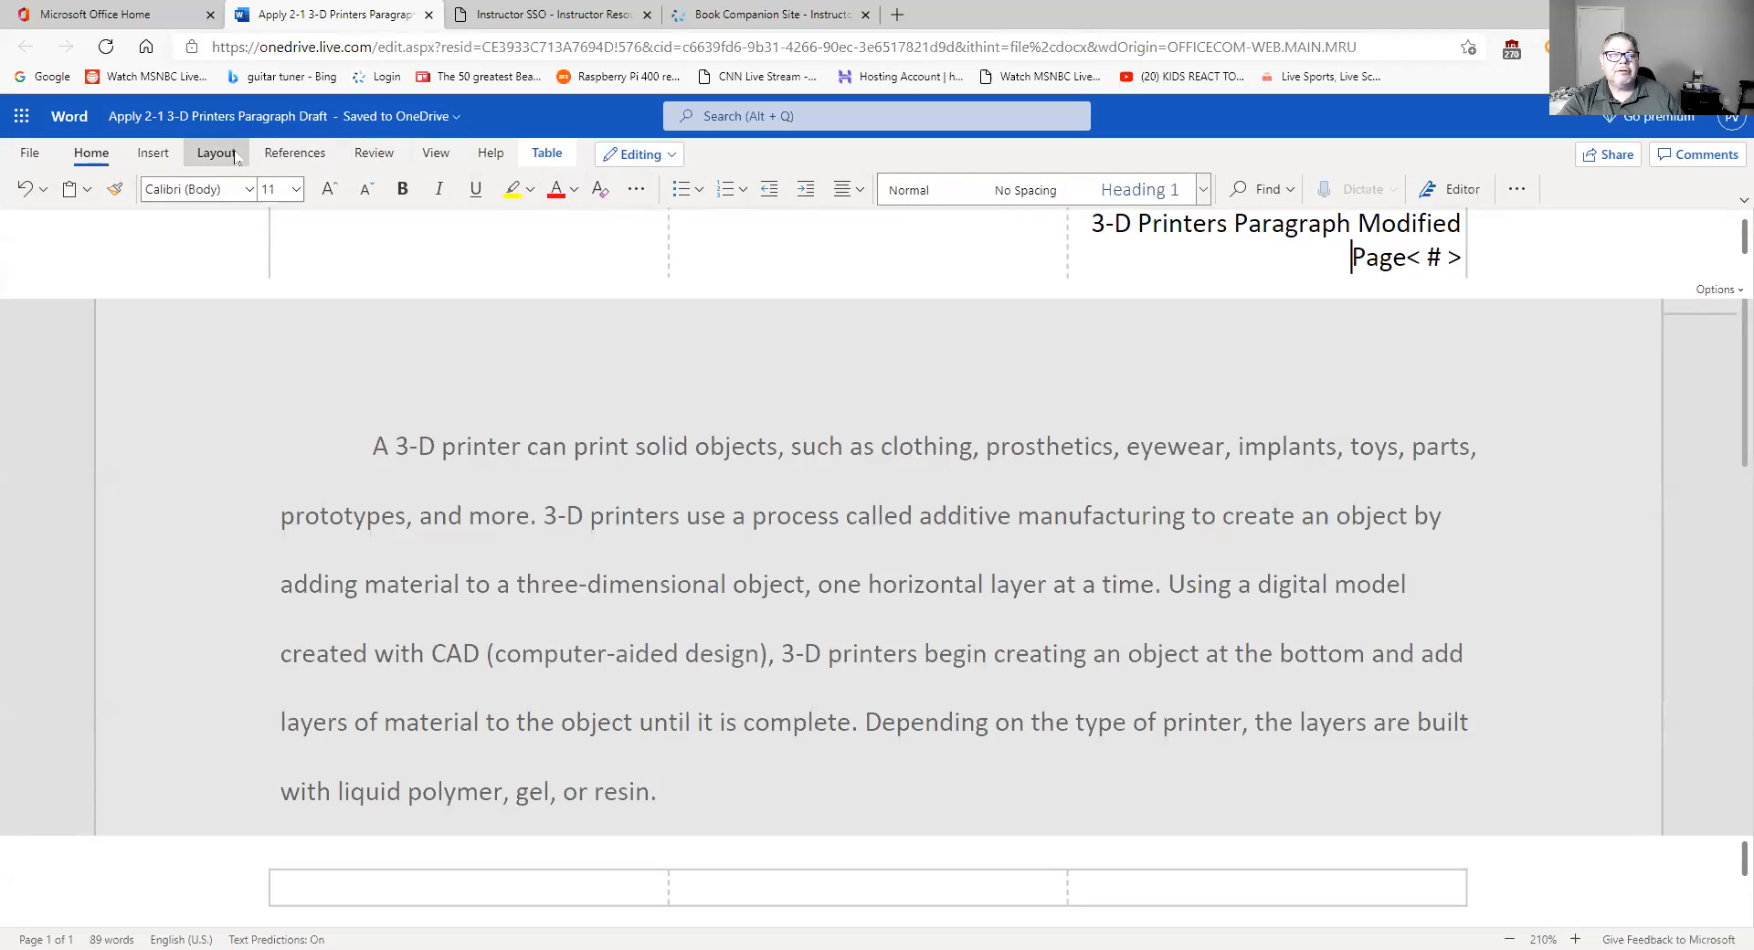
pyautogui.click(153, 153)
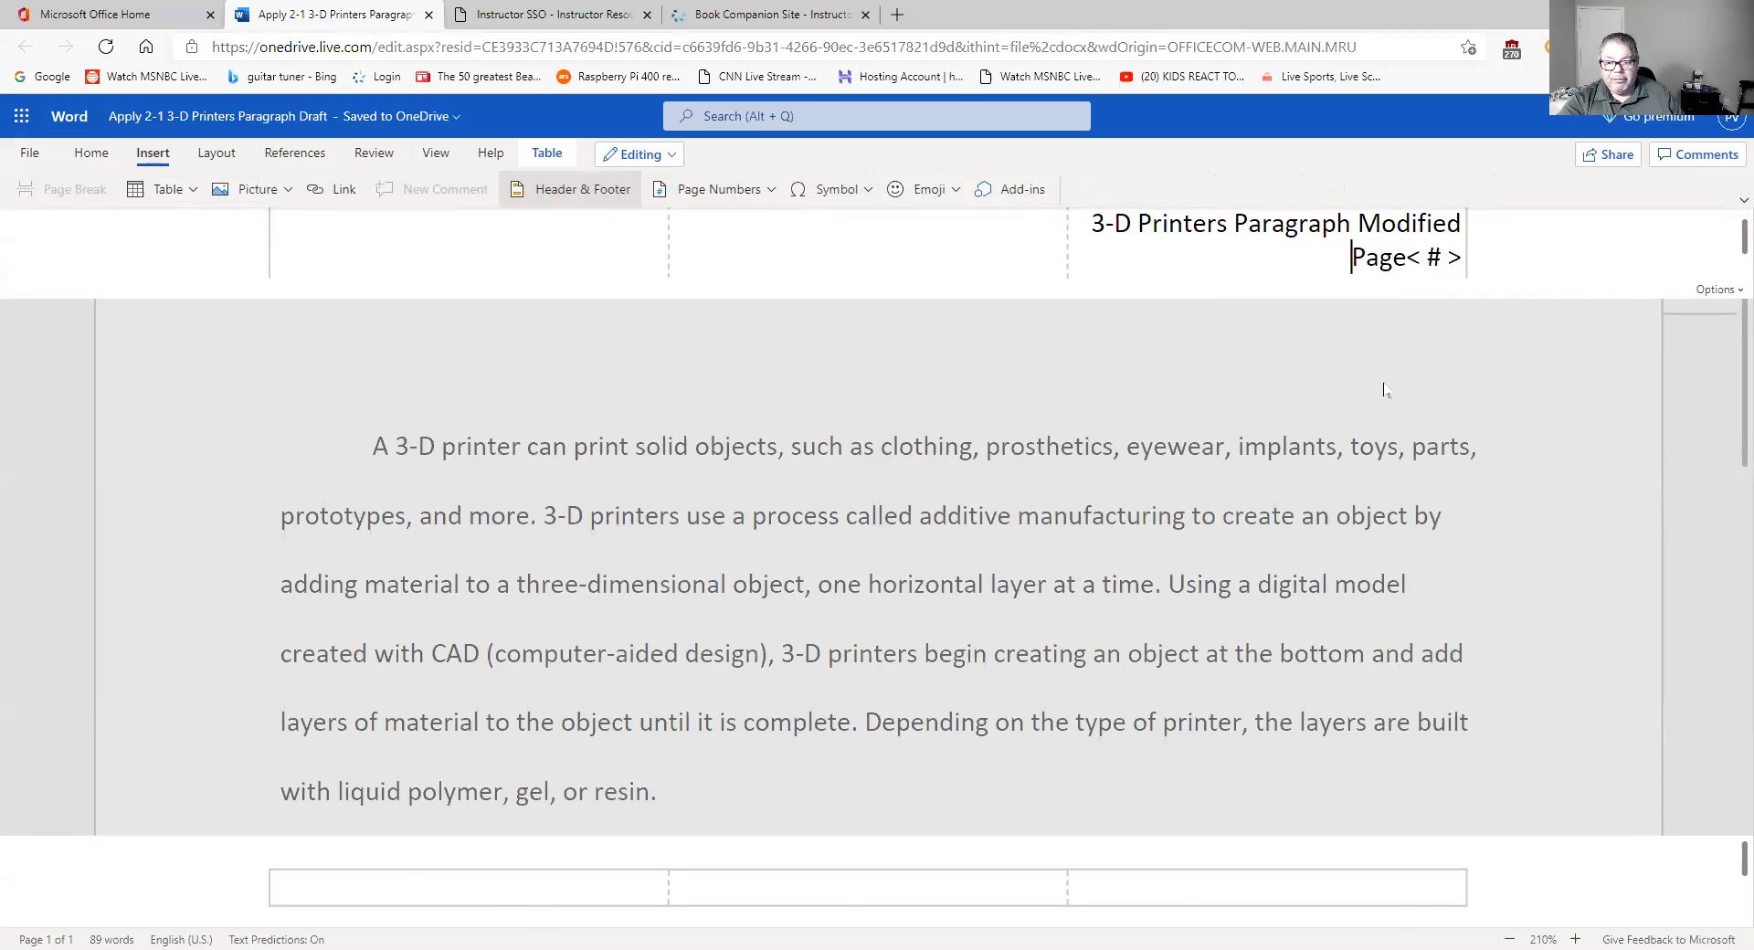
pyautogui.press('Escape')
# - Print-preview the document to check the header title and 'Page1', then cancel and close the preview
pyautogui.click(33, 157)
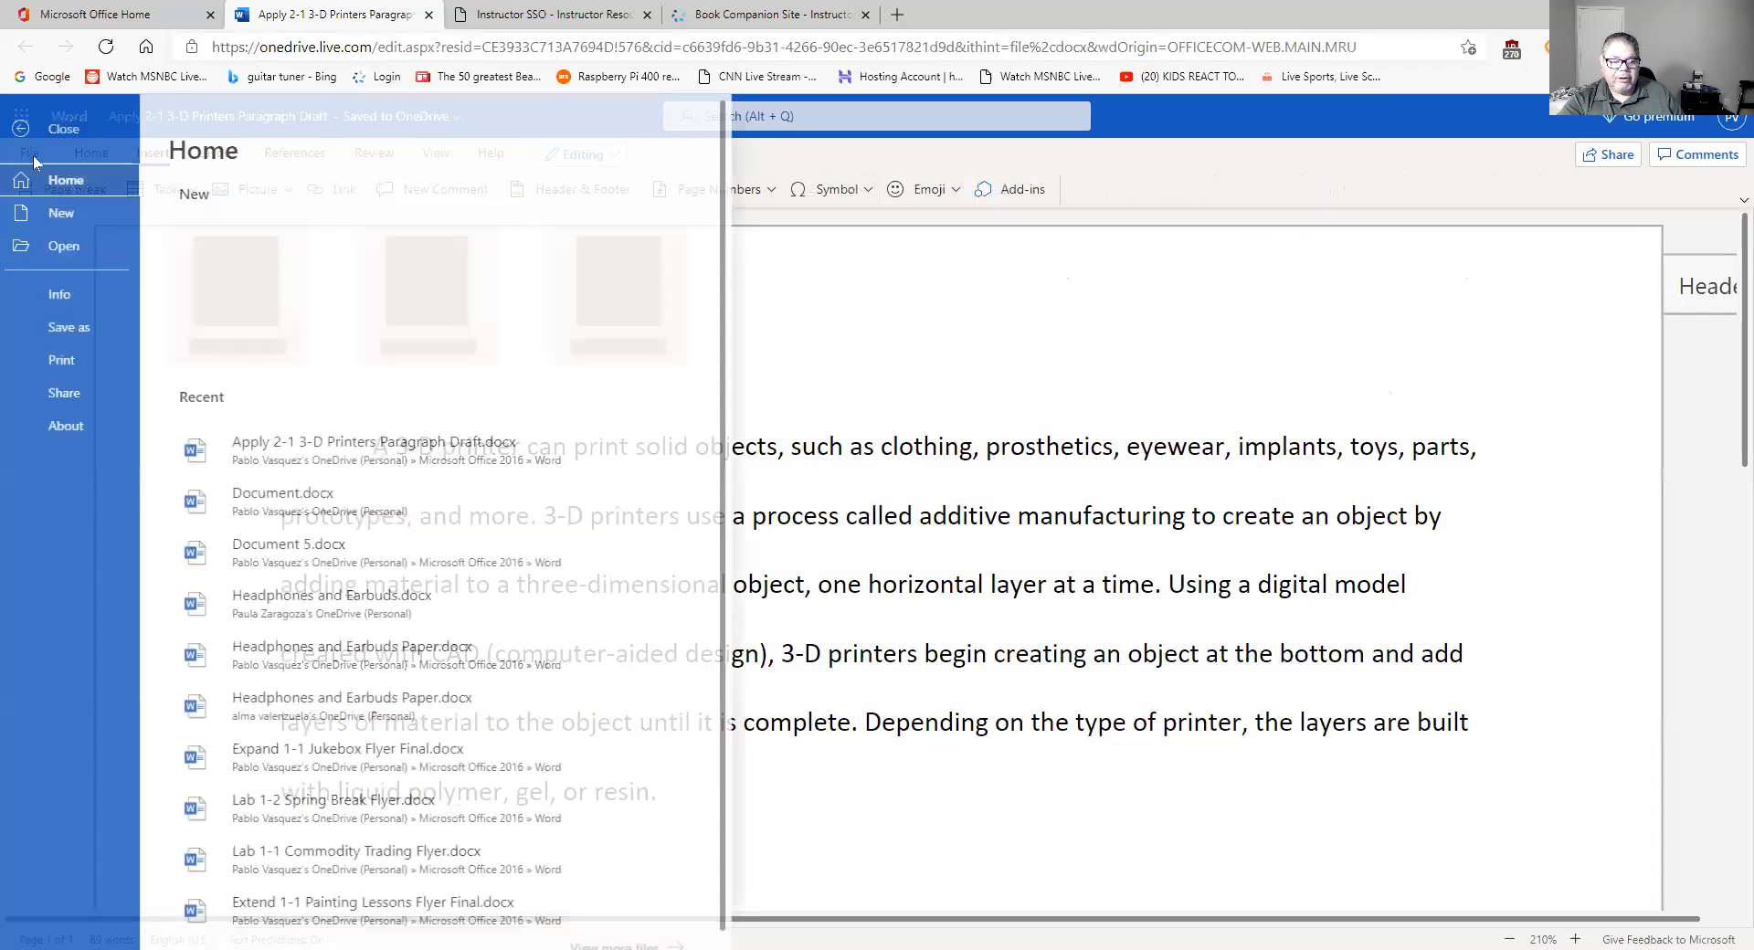
pyautogui.click(80, 361)
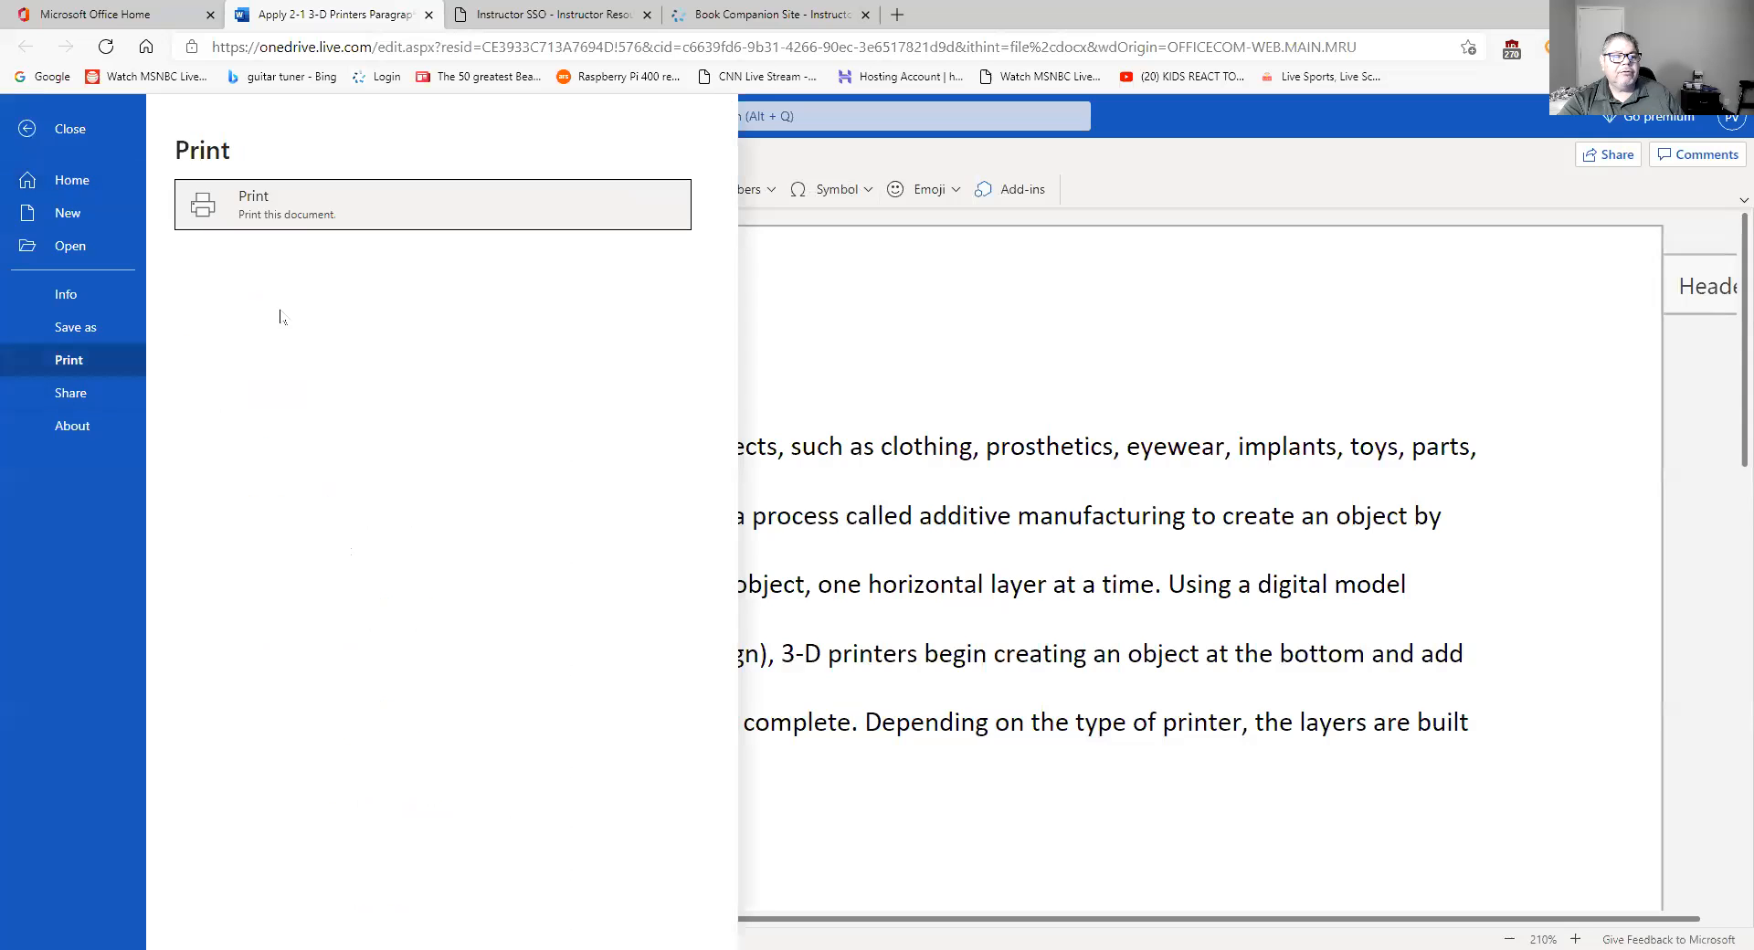
pyautogui.click(398, 220)
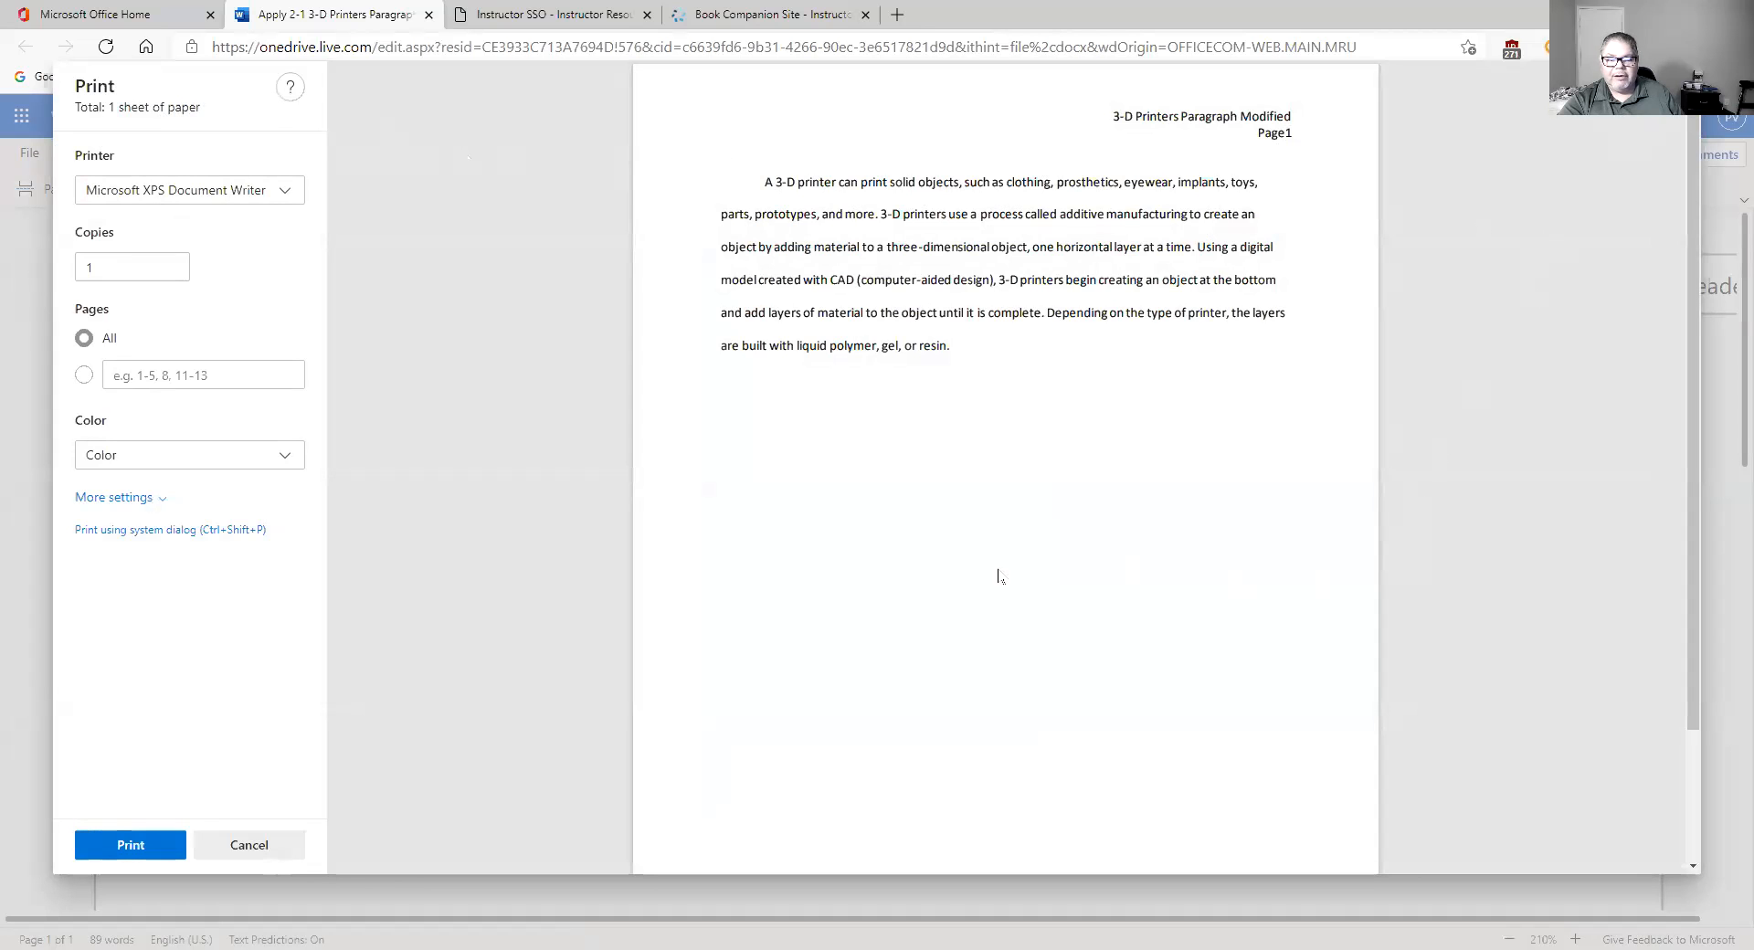
pyautogui.click(263, 842)
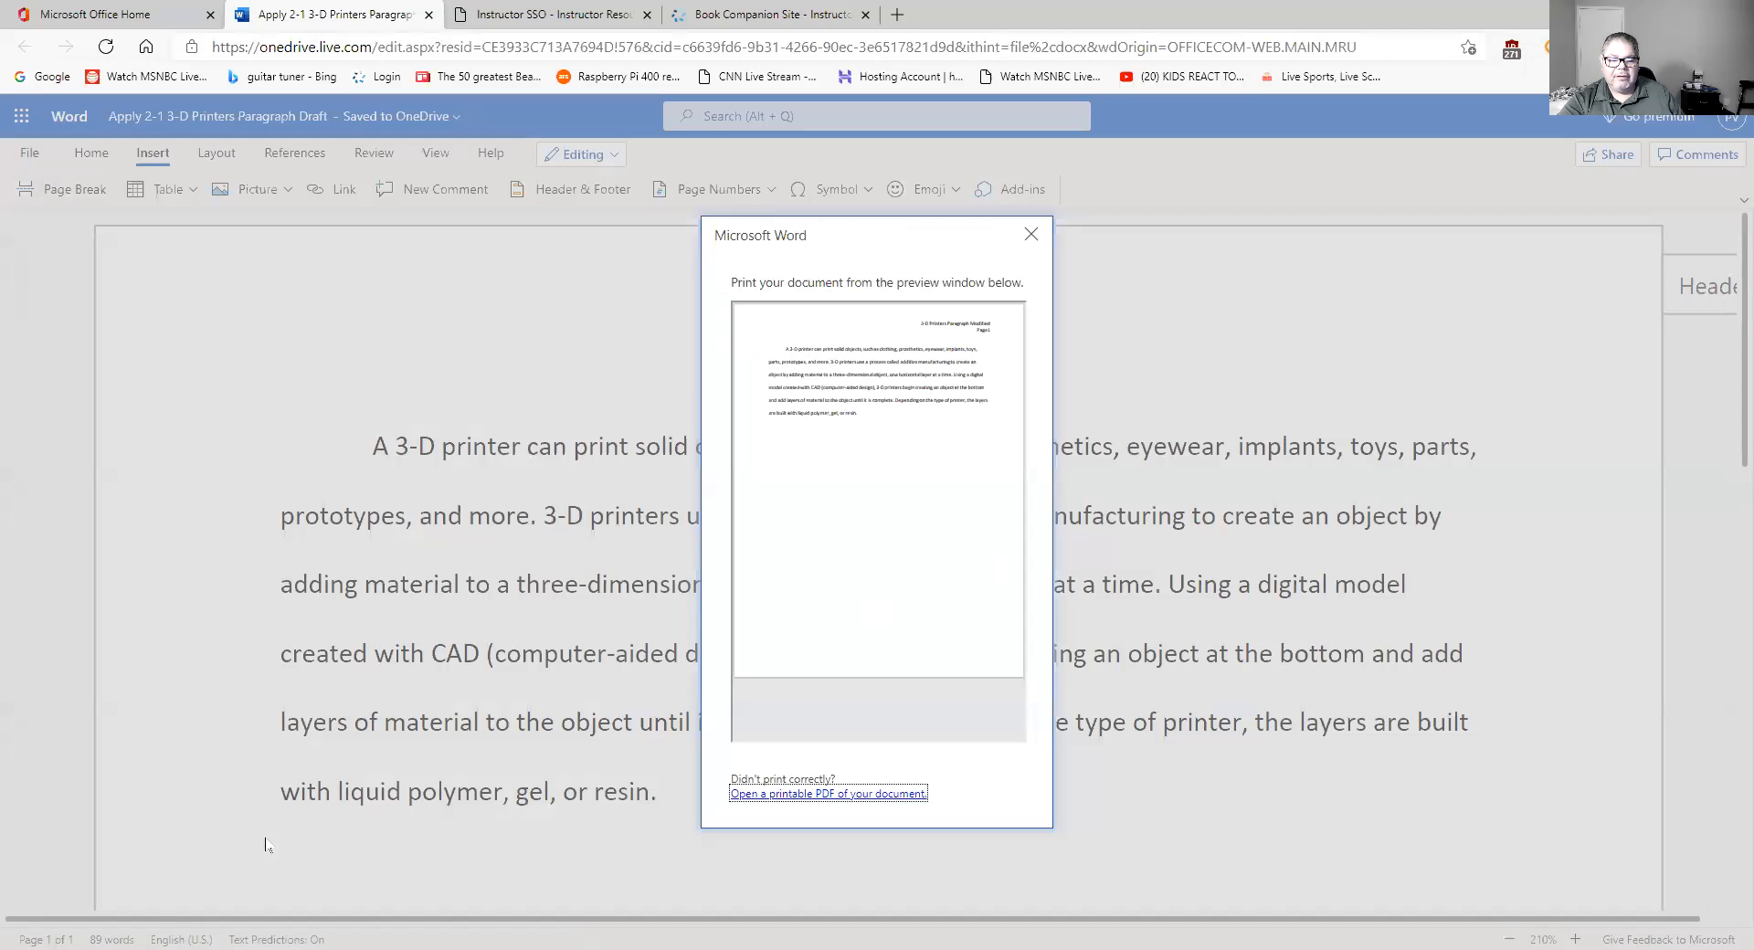
pyautogui.click(1030, 235)
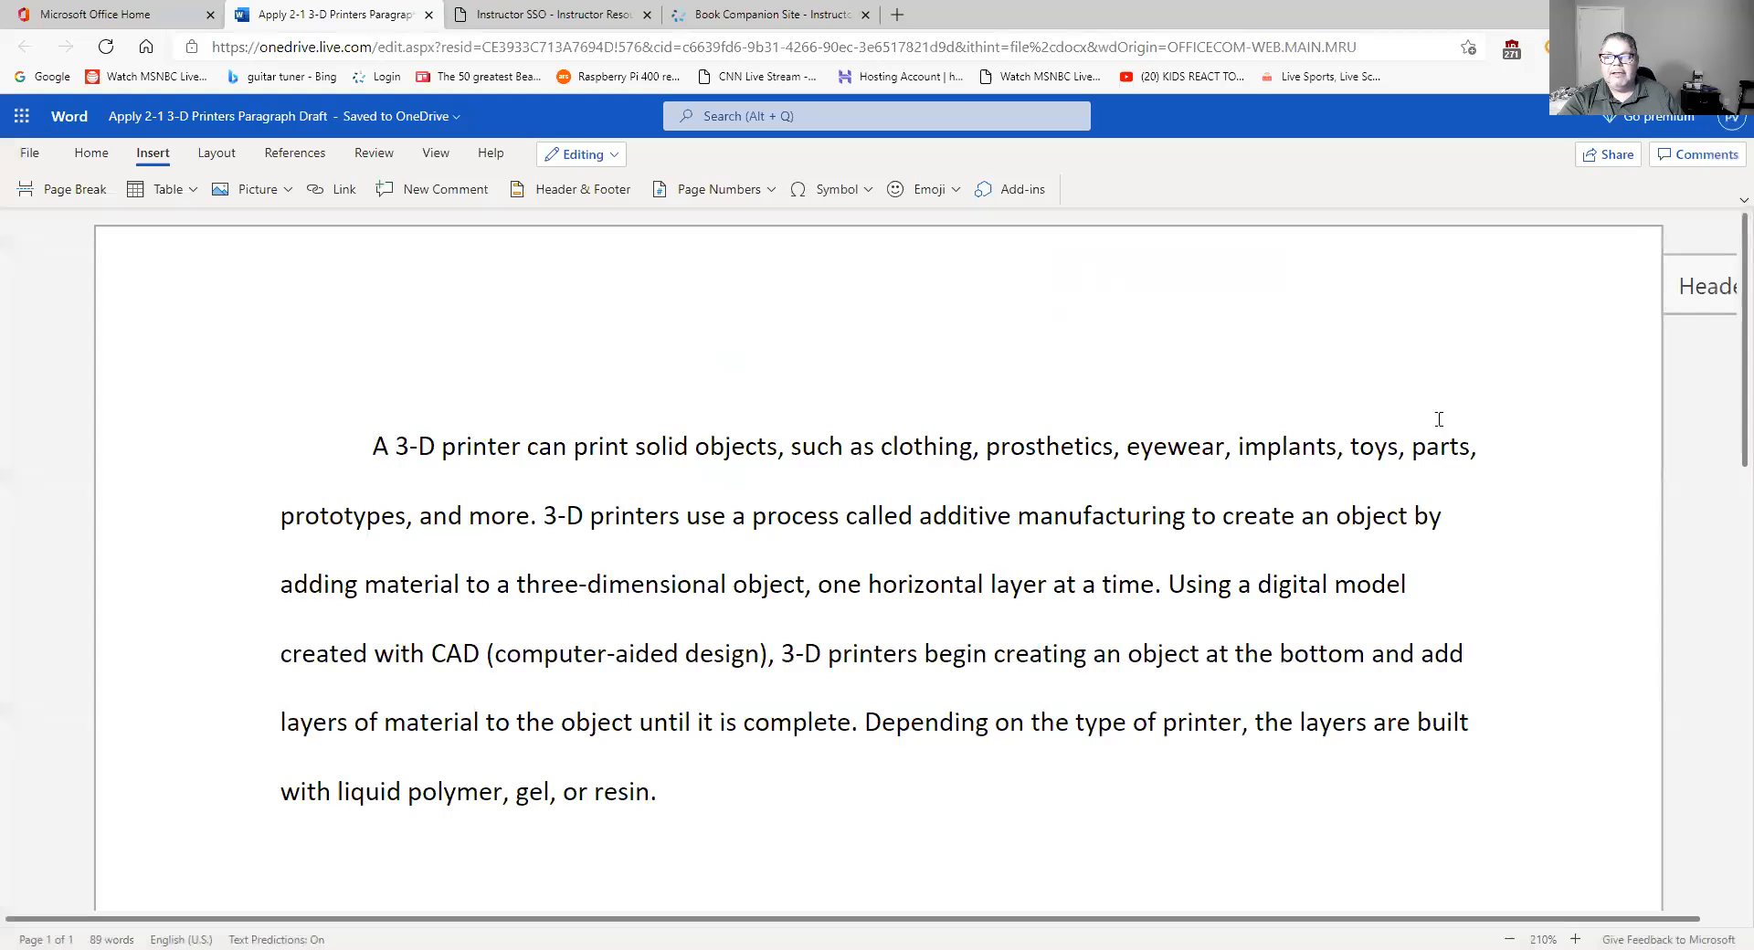
# - Reopen the header and check the page number field after 'Page'
pyautogui.doubleClick(1573, 326)
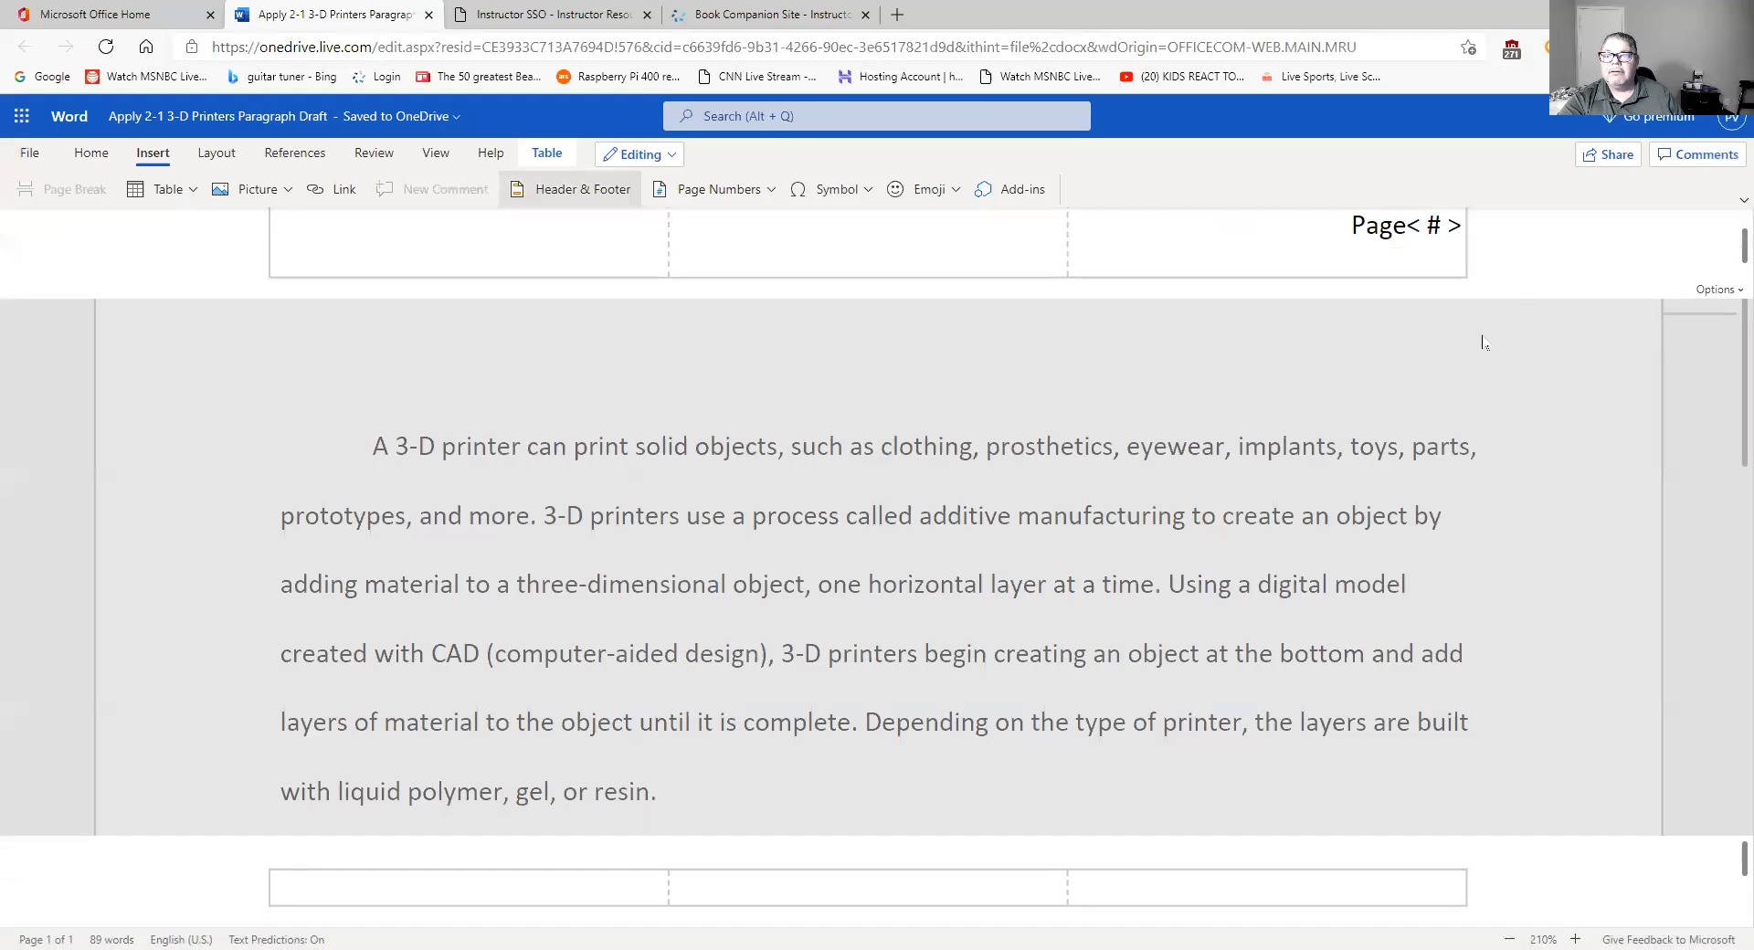
pyautogui.scroll(1, 1427, 251)
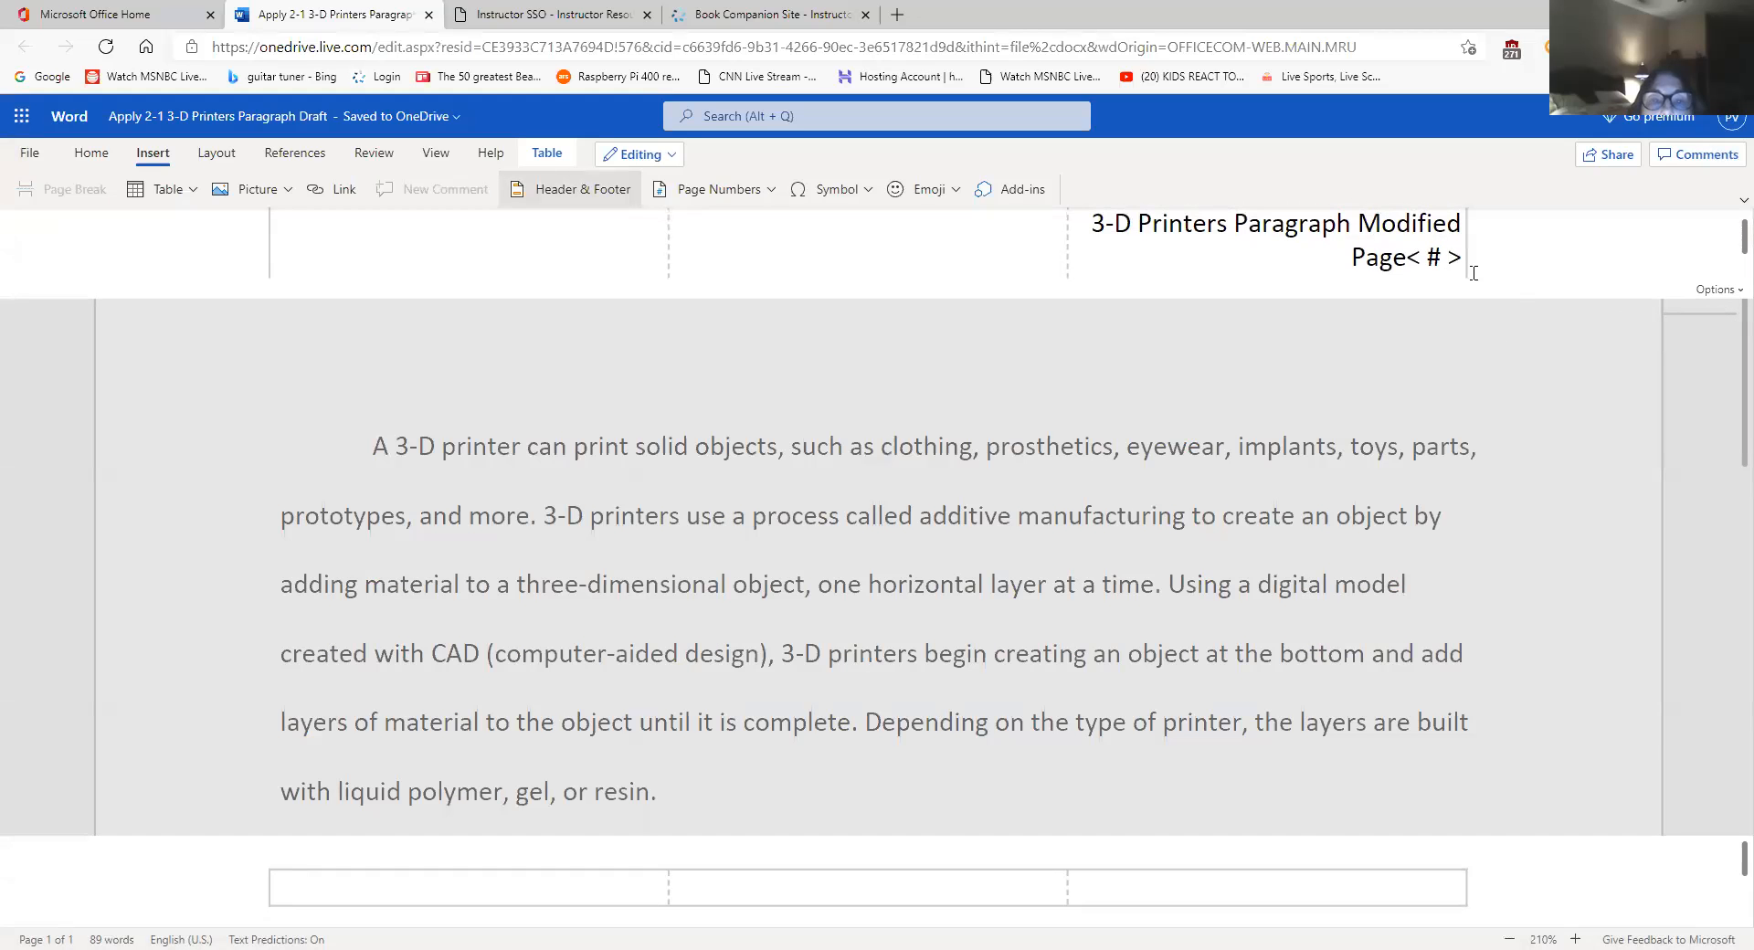
pyautogui.click(1408, 258)
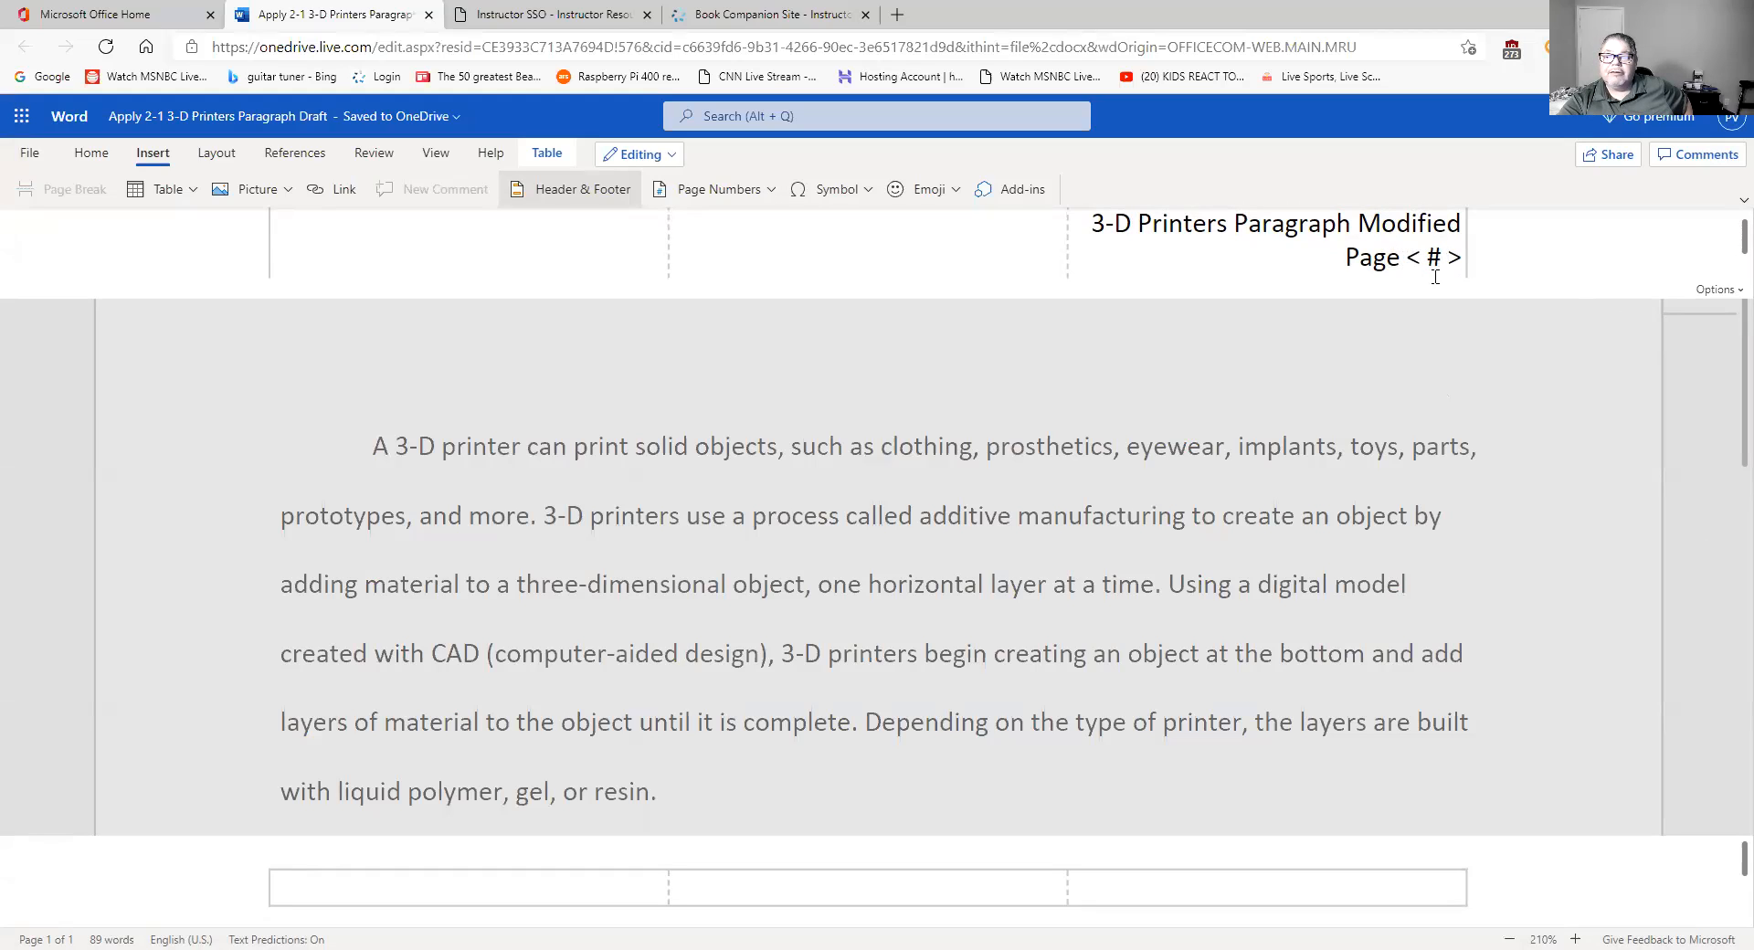
pyautogui.click(1408, 258)
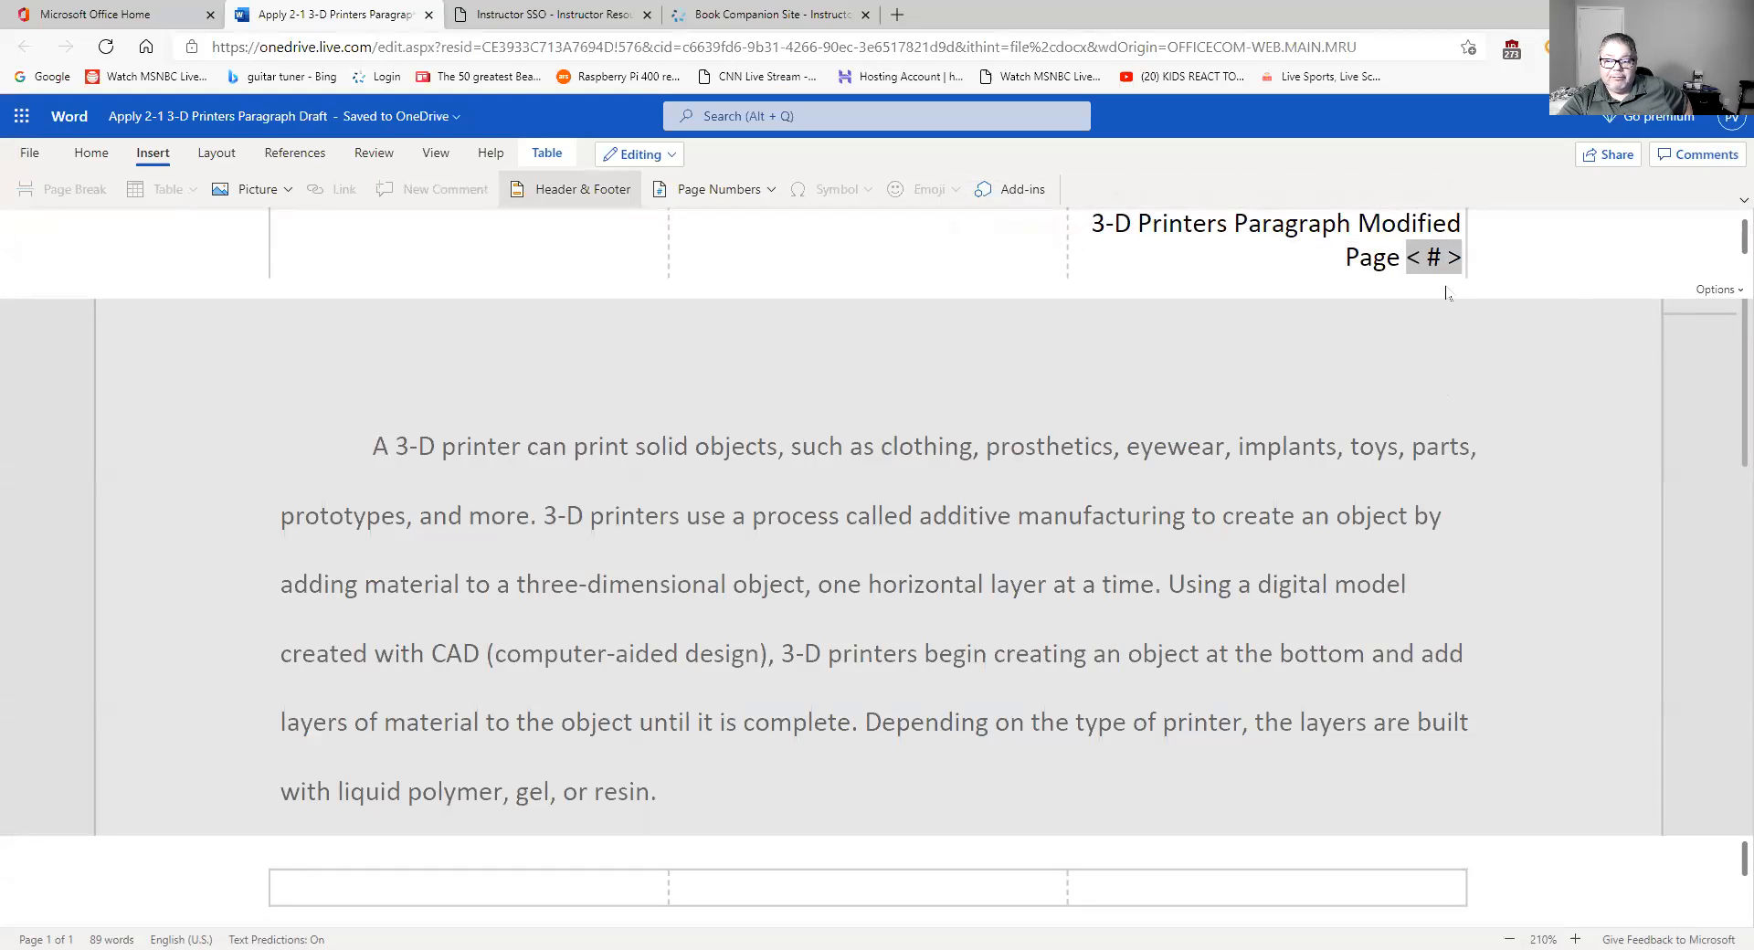
pyautogui.click(1402, 259)
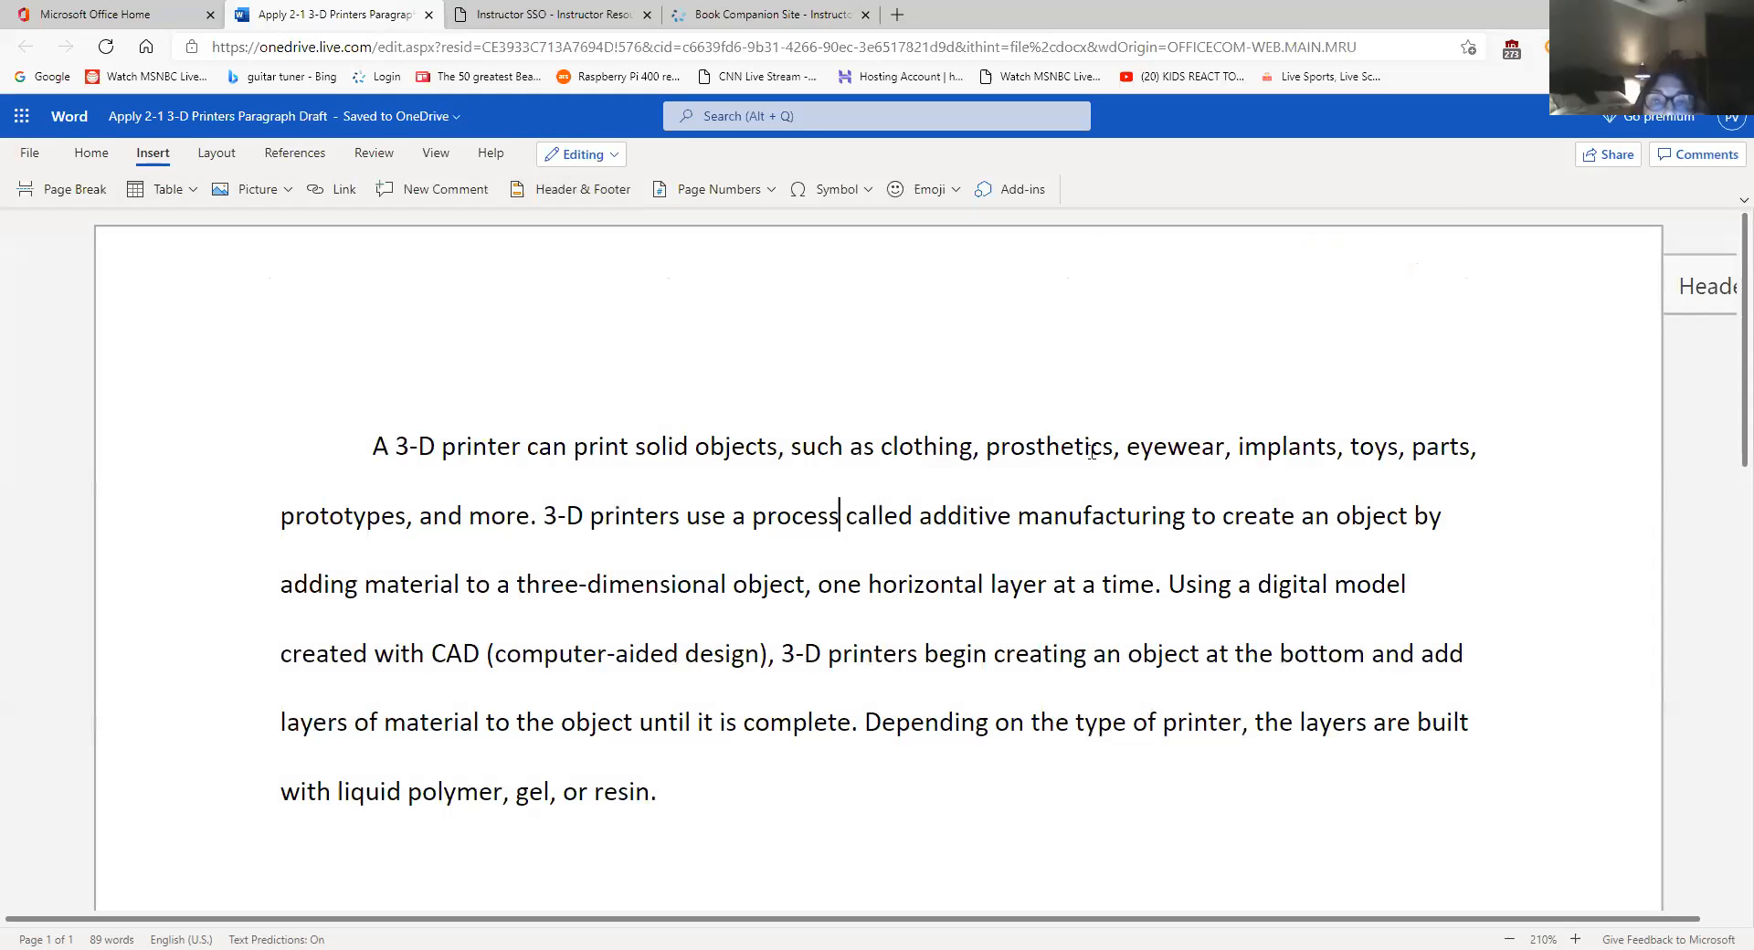
# - Leave the header and click back into the paragraph body text
pyautogui.doubleClick(1095, 458)
pyautogui.doubleClick(1095, 458)
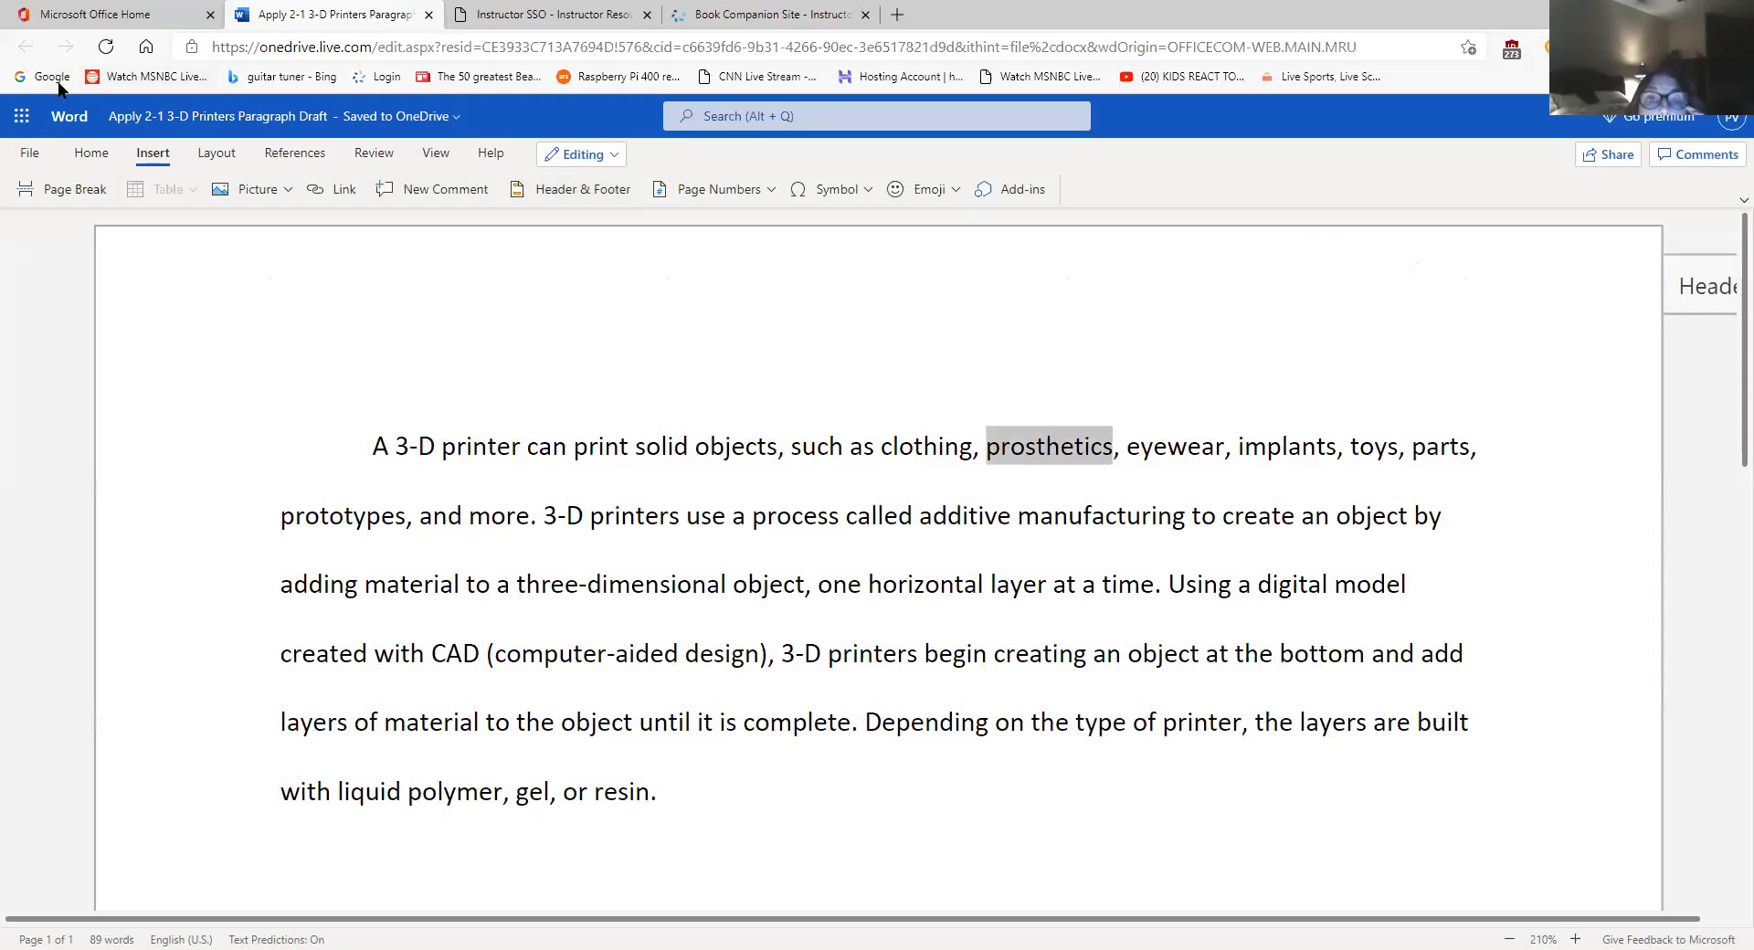
pyautogui.click(760, 447)
pyautogui.click(30, 153)
pyautogui.click(89, 362)
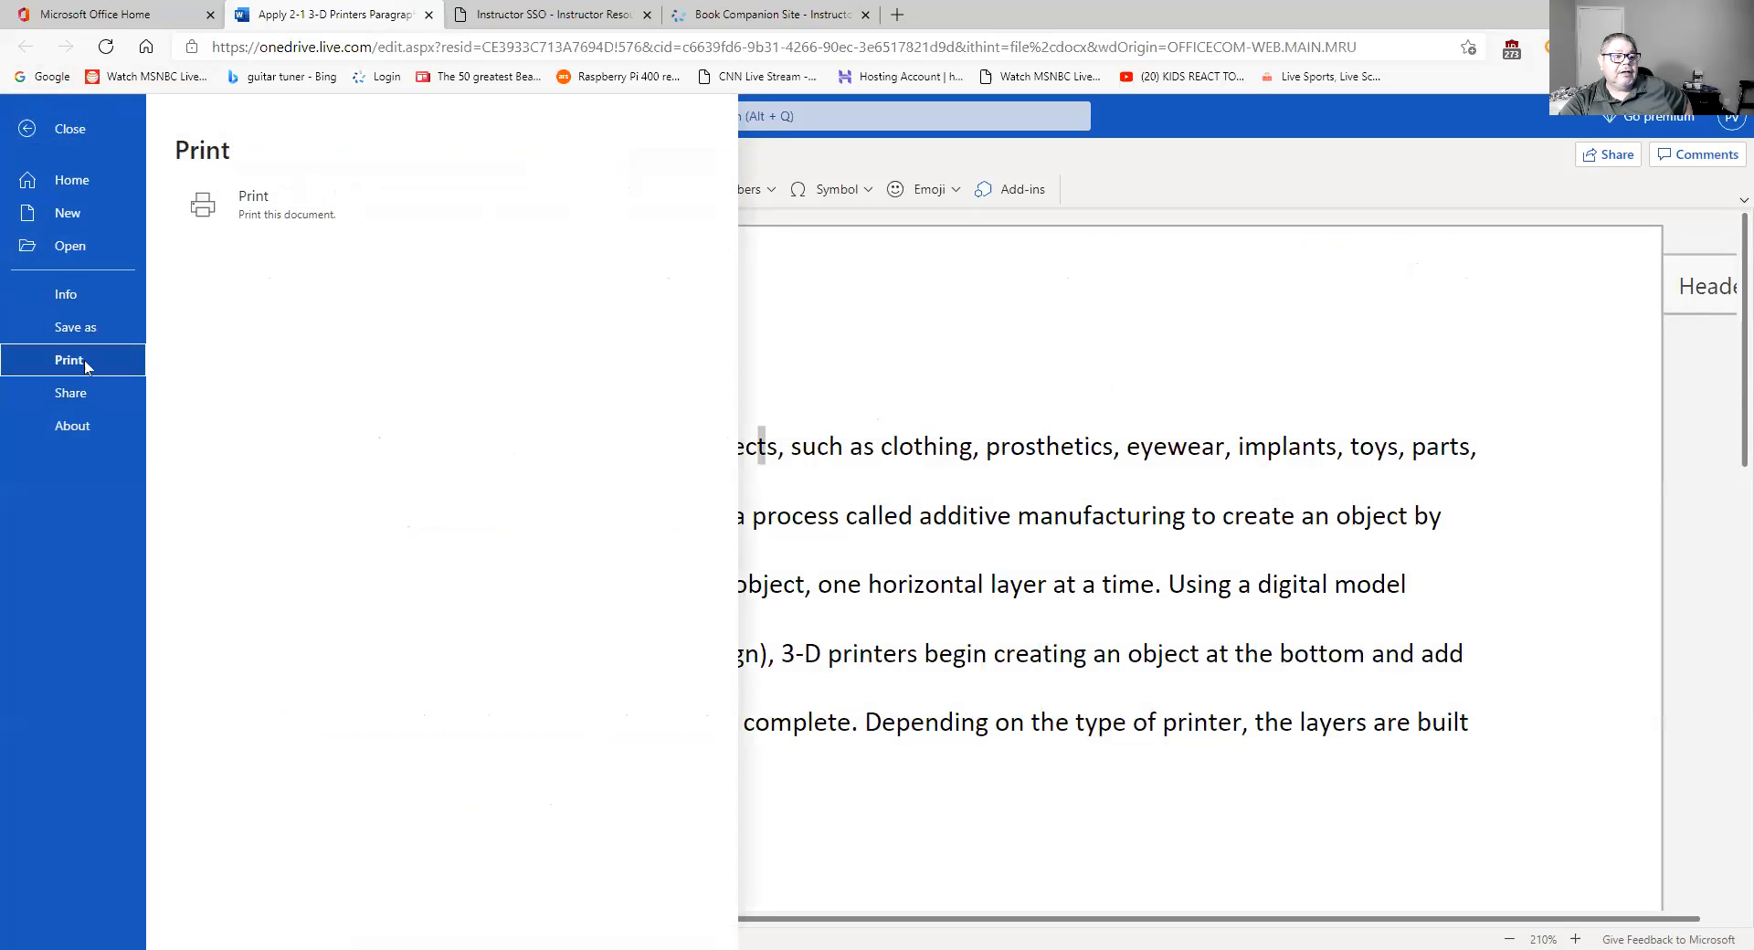
pyautogui.click(264, 205)
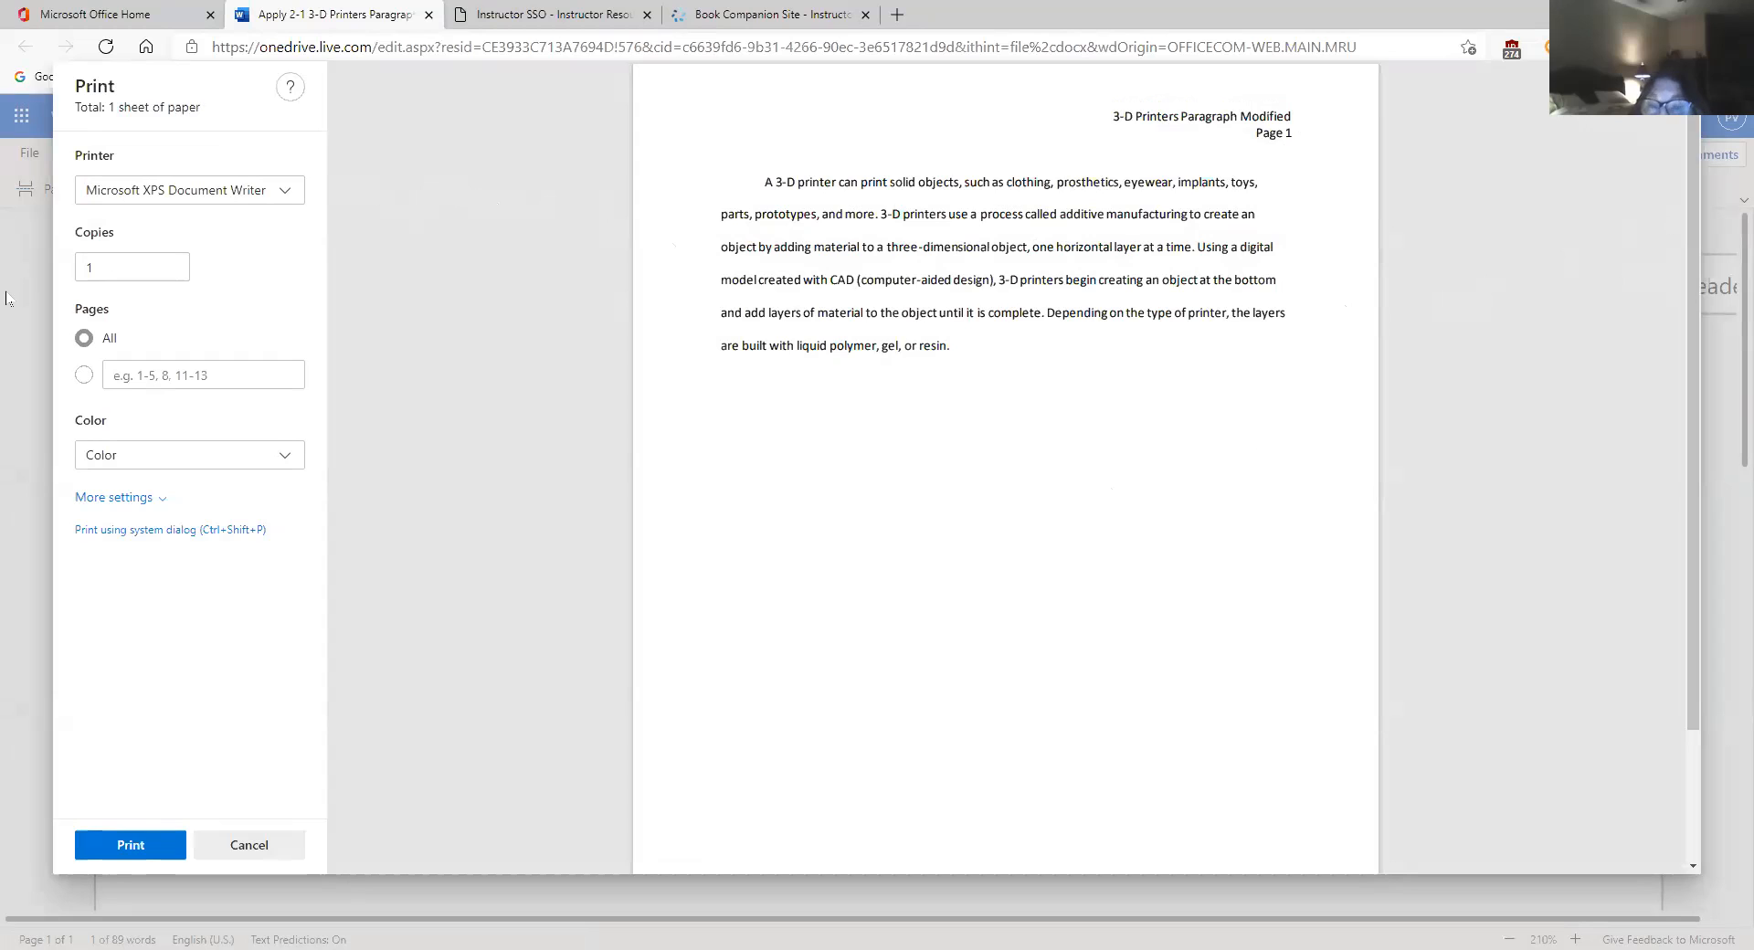
pyautogui.click(244, 844)
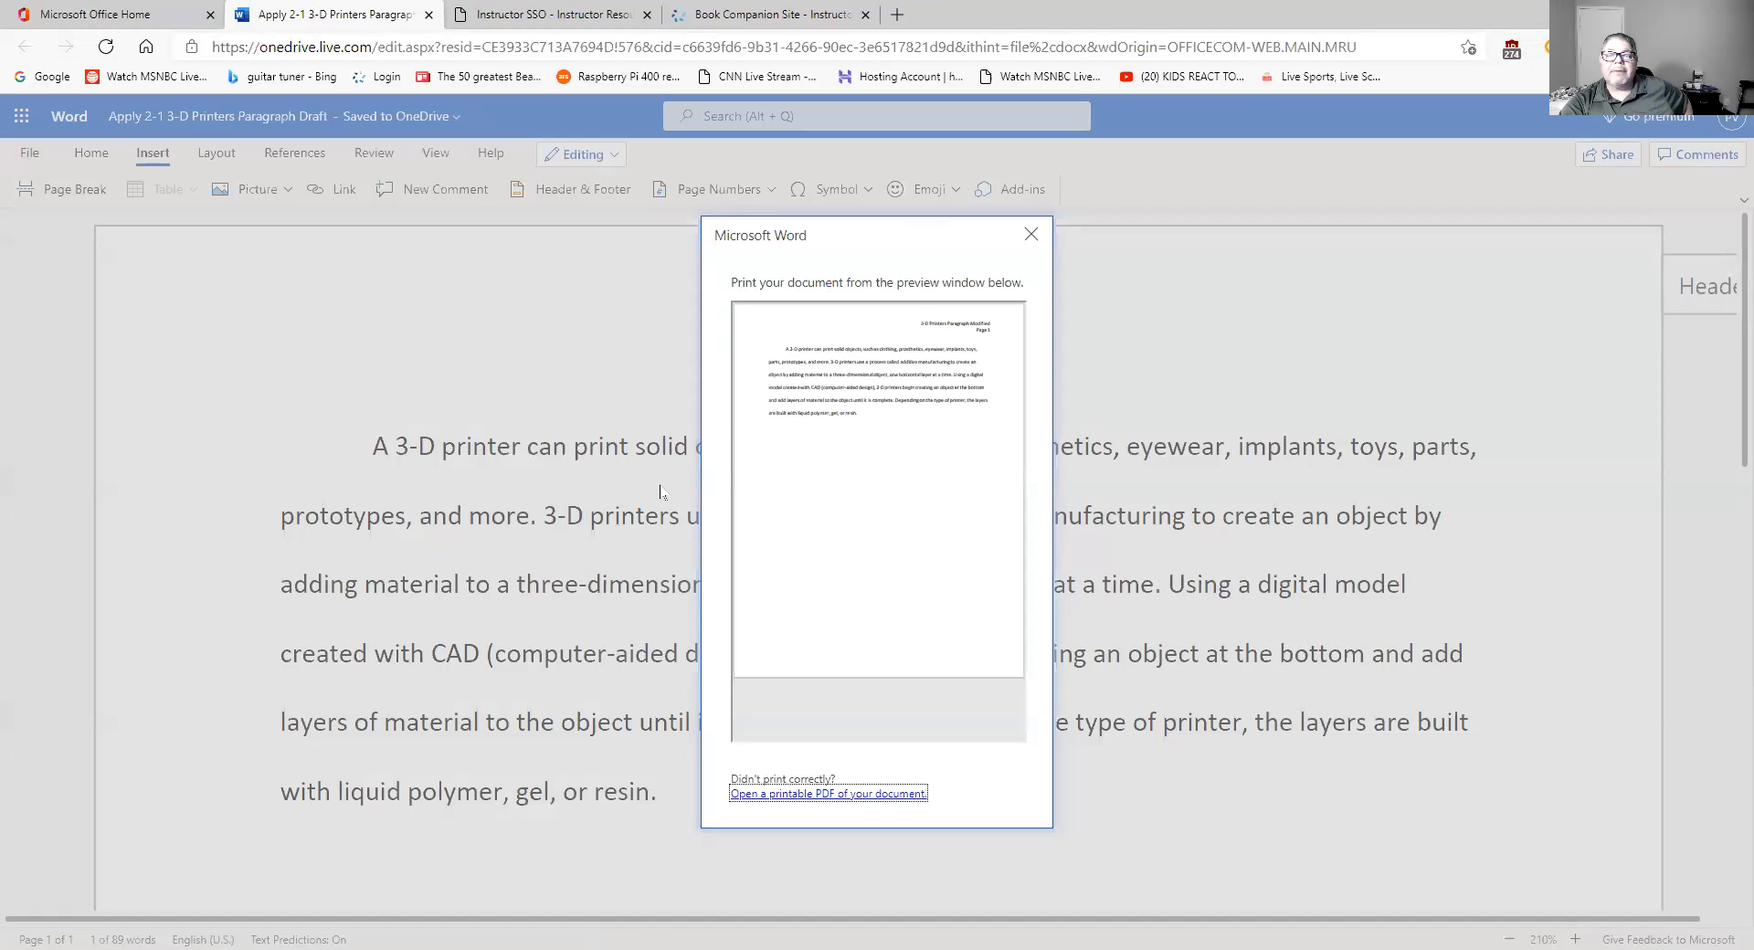
pyautogui.click(1035, 236)
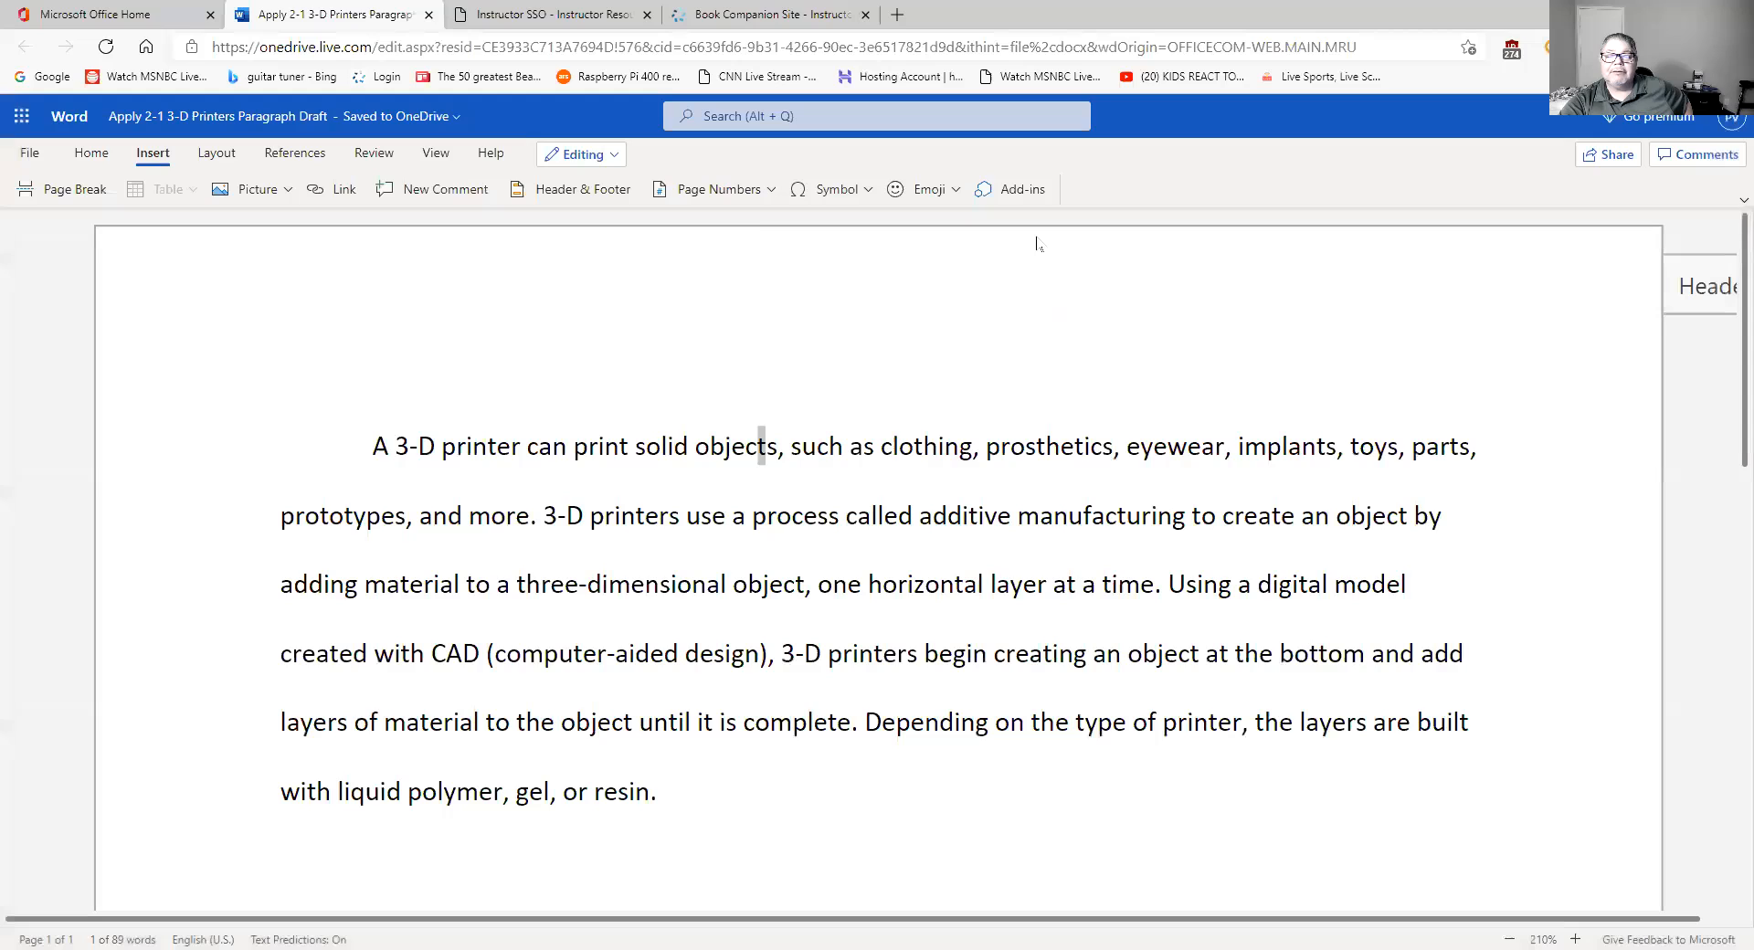
# - Dismiss the page number placement choices without adding one, and open the header for editing
pyautogui.click(773, 189)
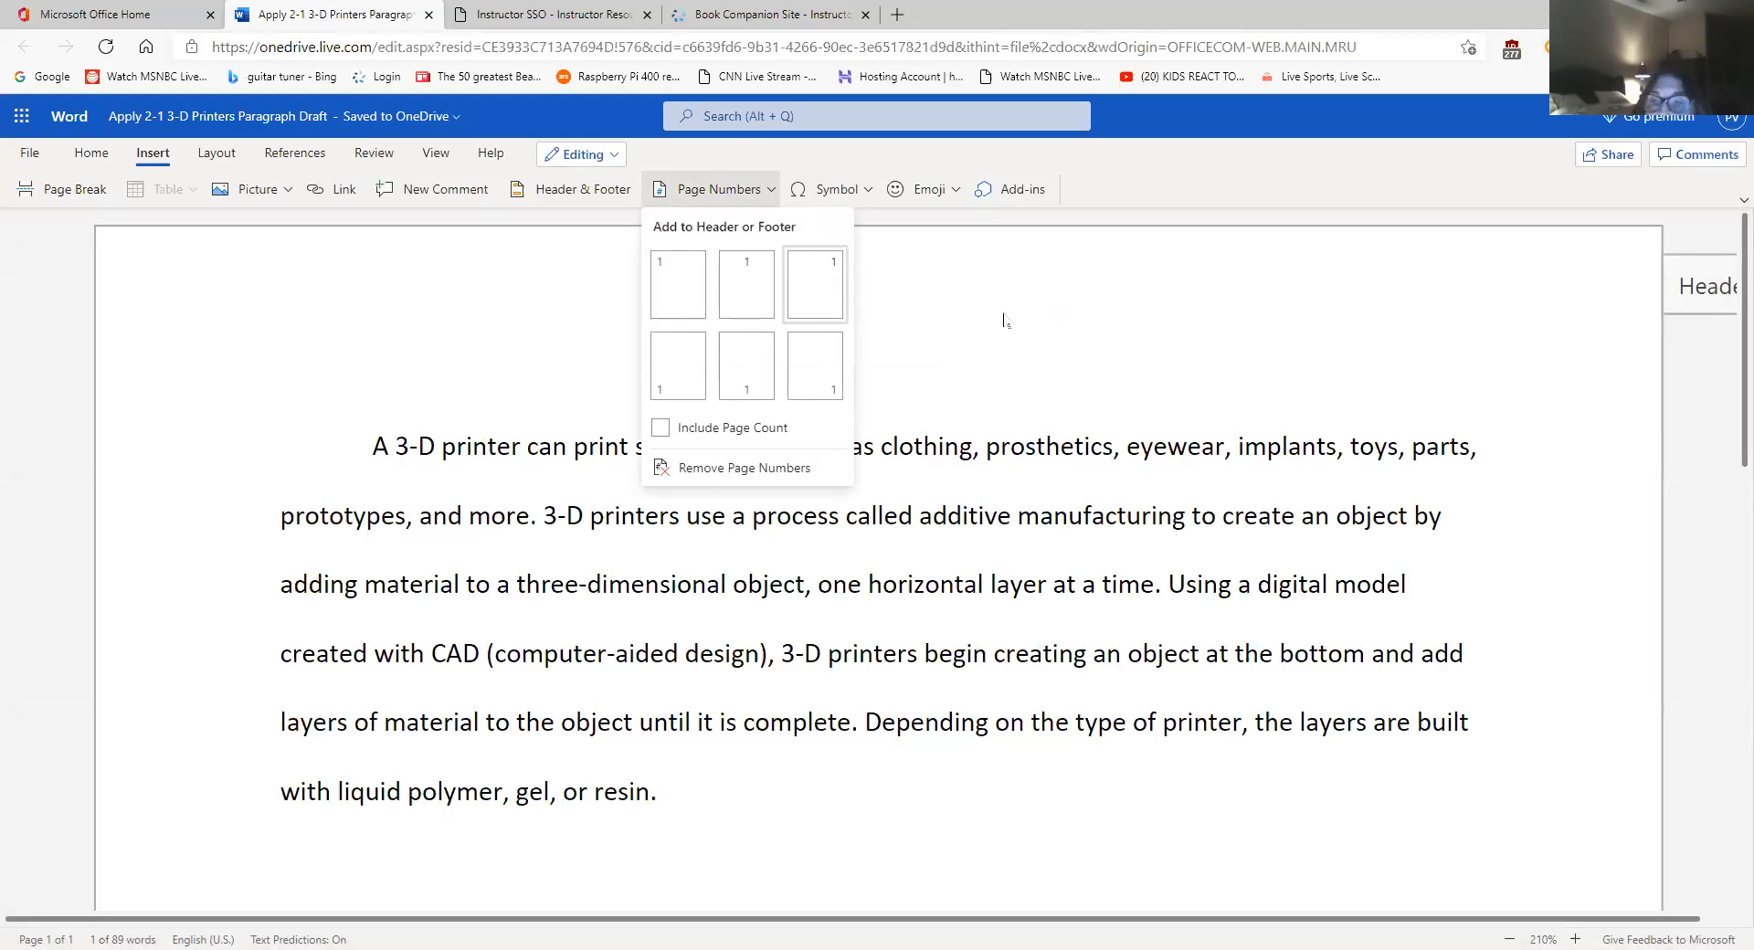
pyautogui.click(1695, 293)
pyautogui.click(1695, 290)
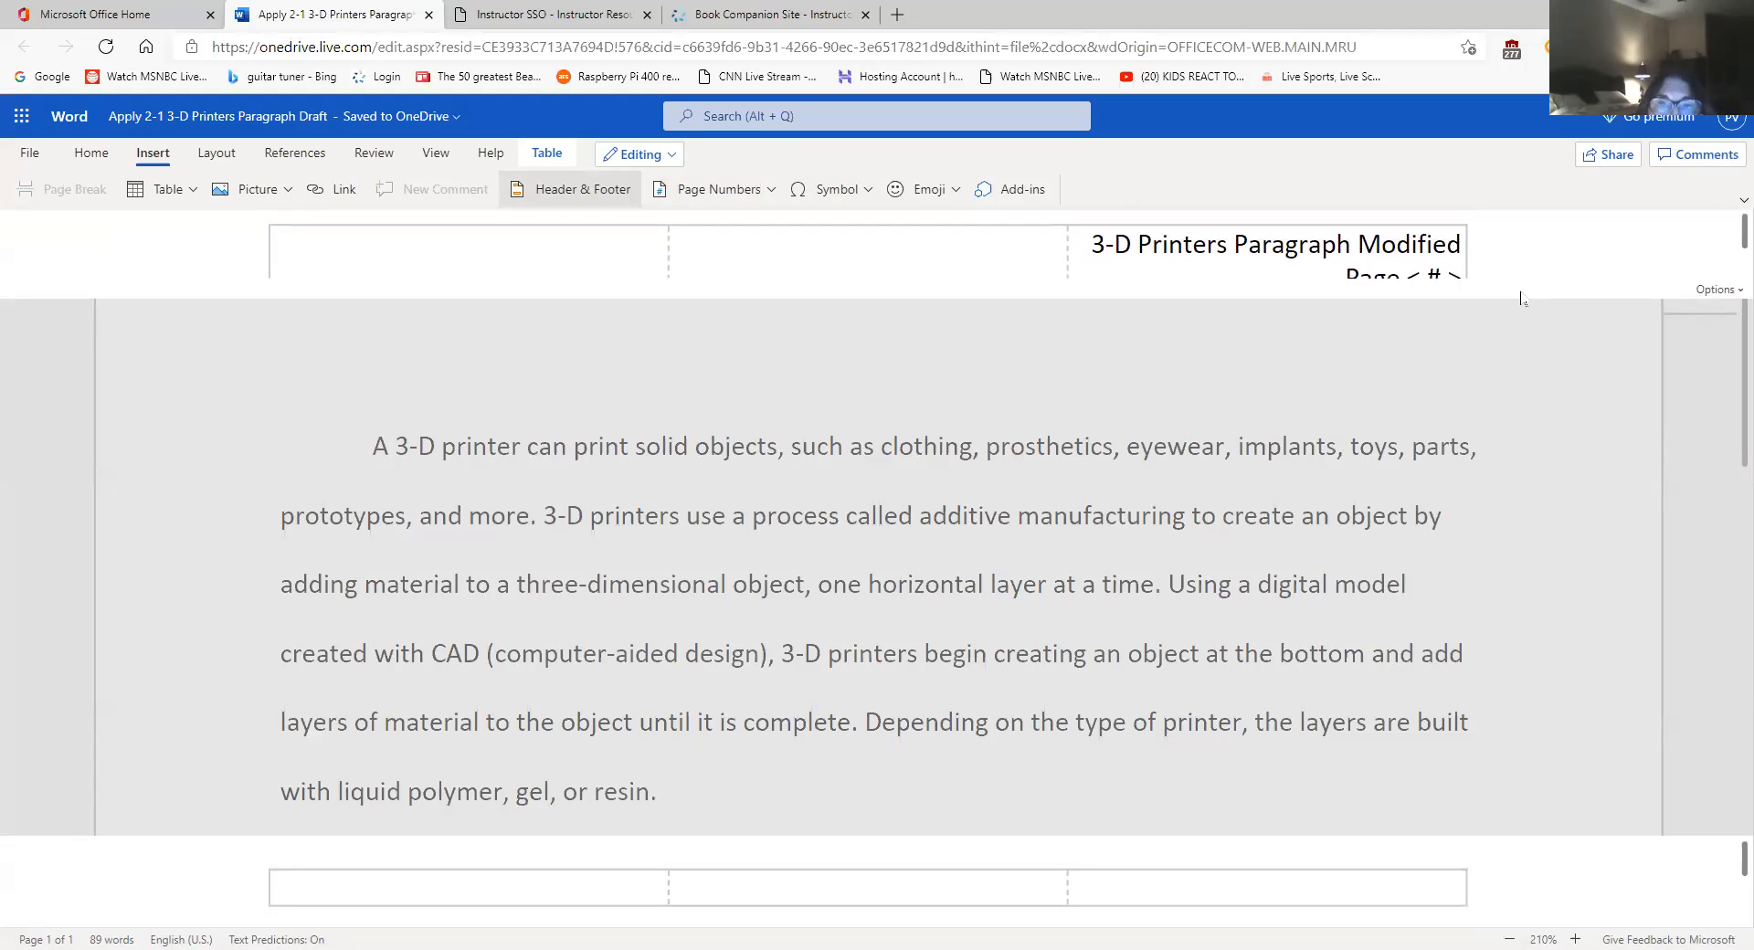
pyautogui.scroll(-1, 1727, 242)
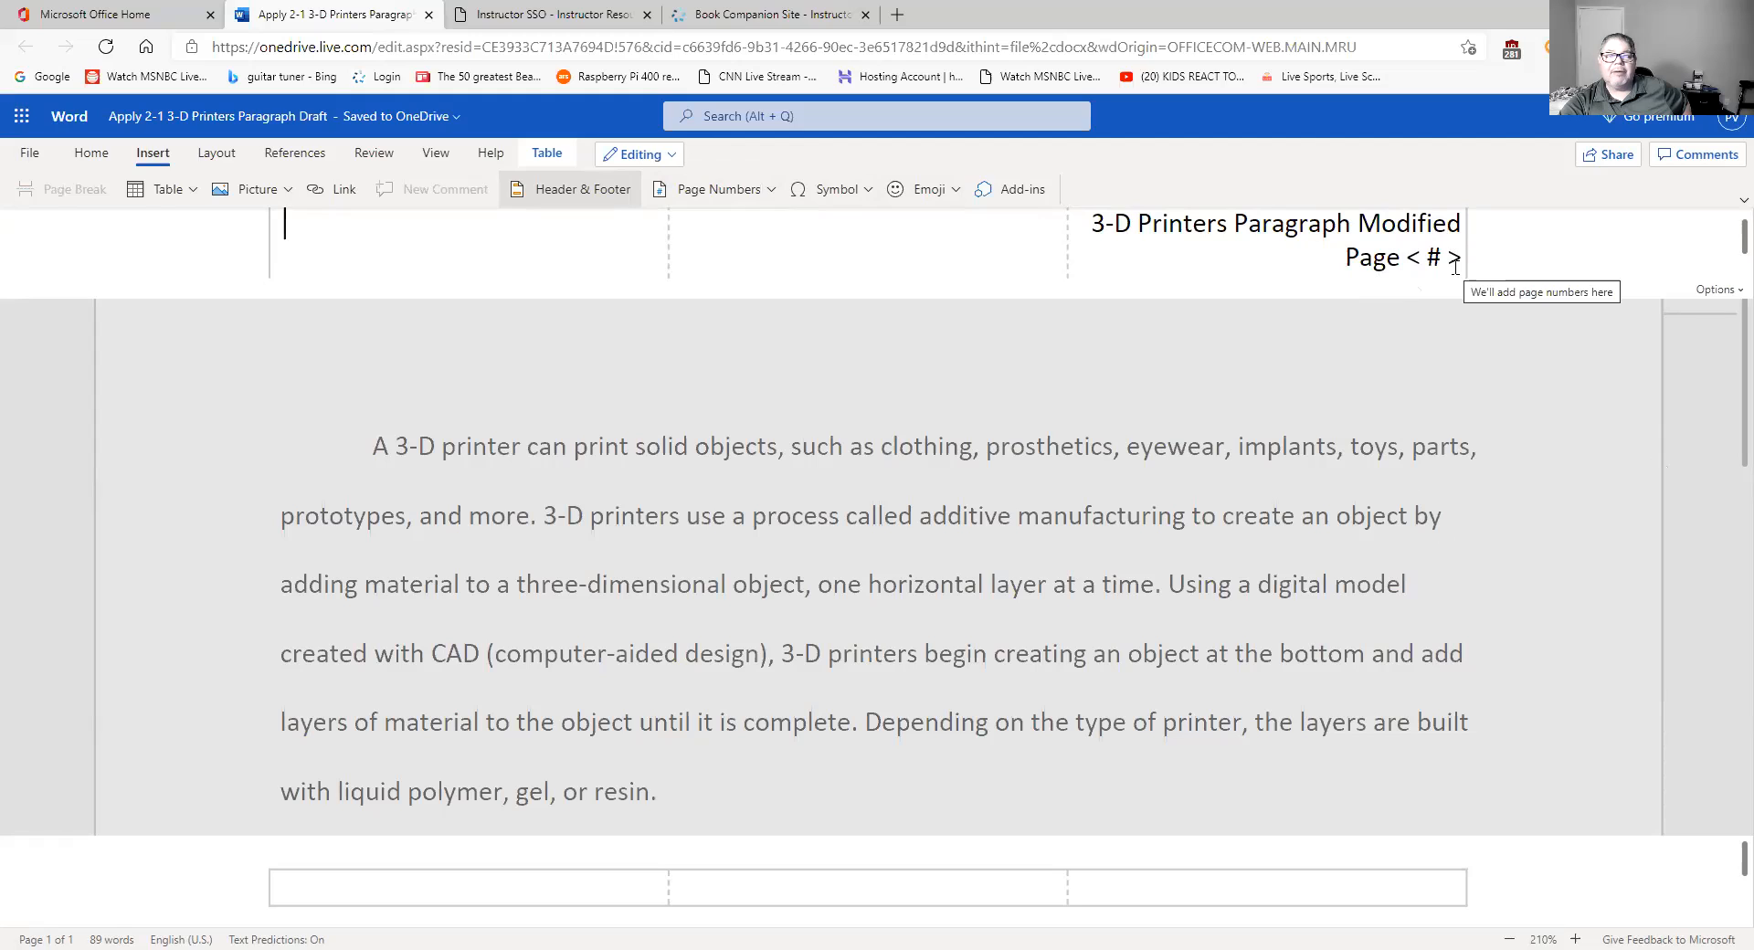
# - Delete the empty line below 'Page < # >' in the header's right cell
pyautogui.click(283, 231)
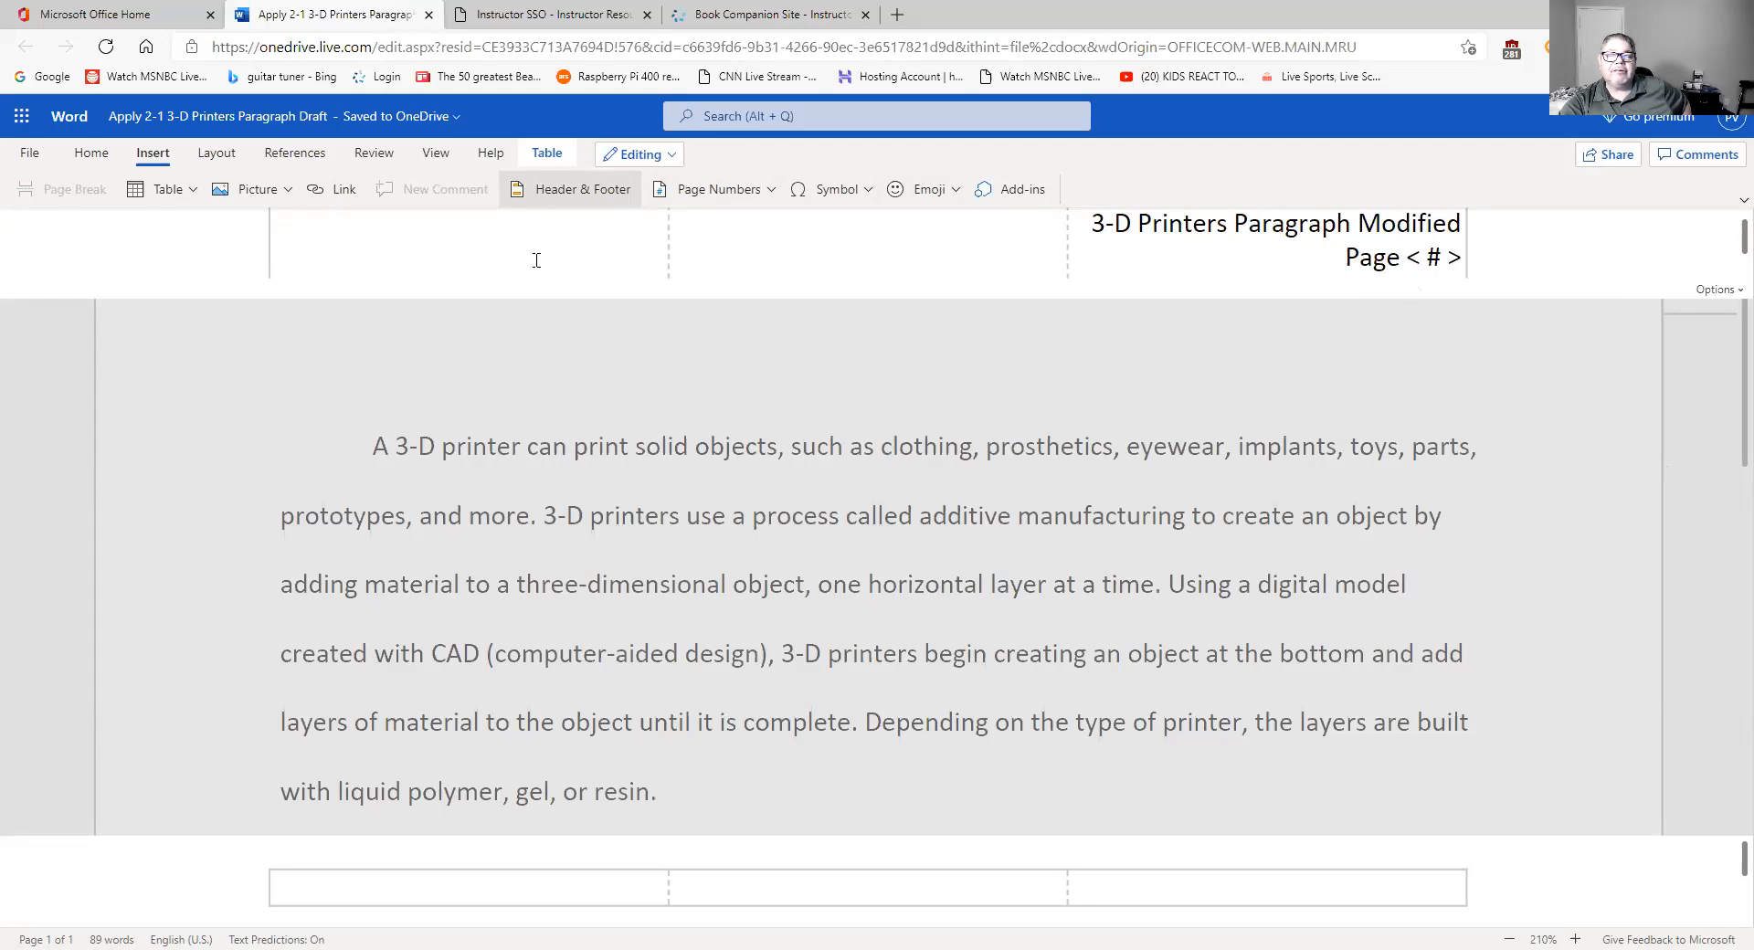
pyautogui.click(1411, 255)
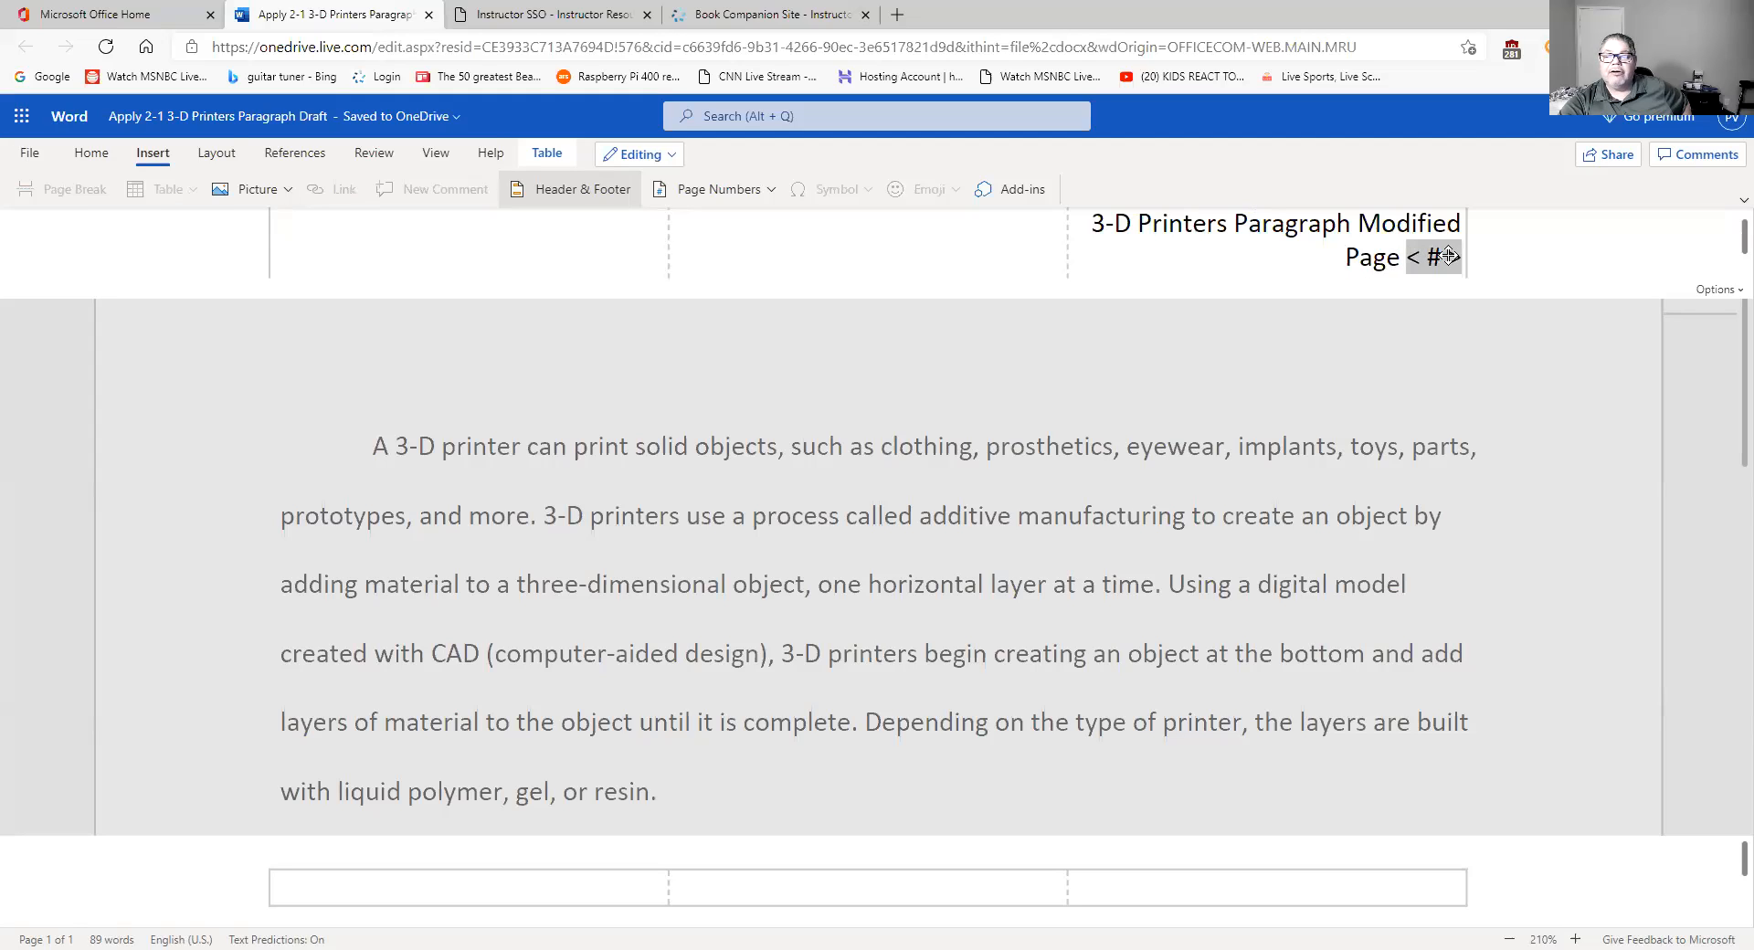
pyautogui.click(1395, 277)
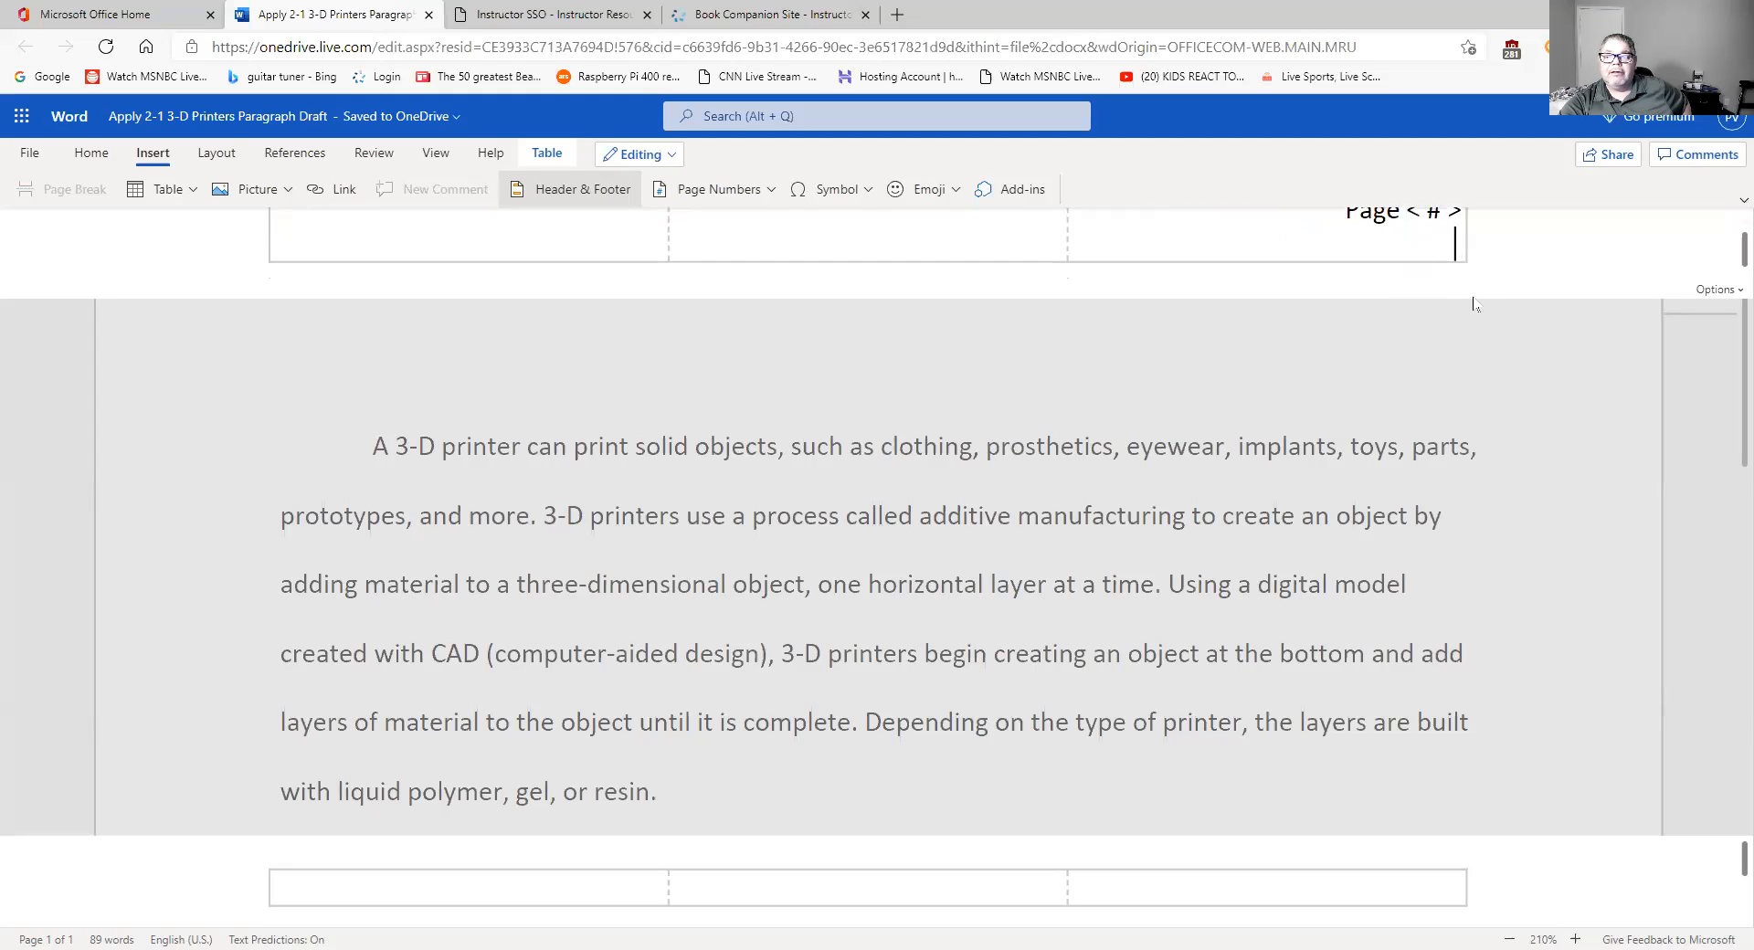
pyautogui.scroll(1, 1727, 237)
pyautogui.scroll(-1, 1726, 237)
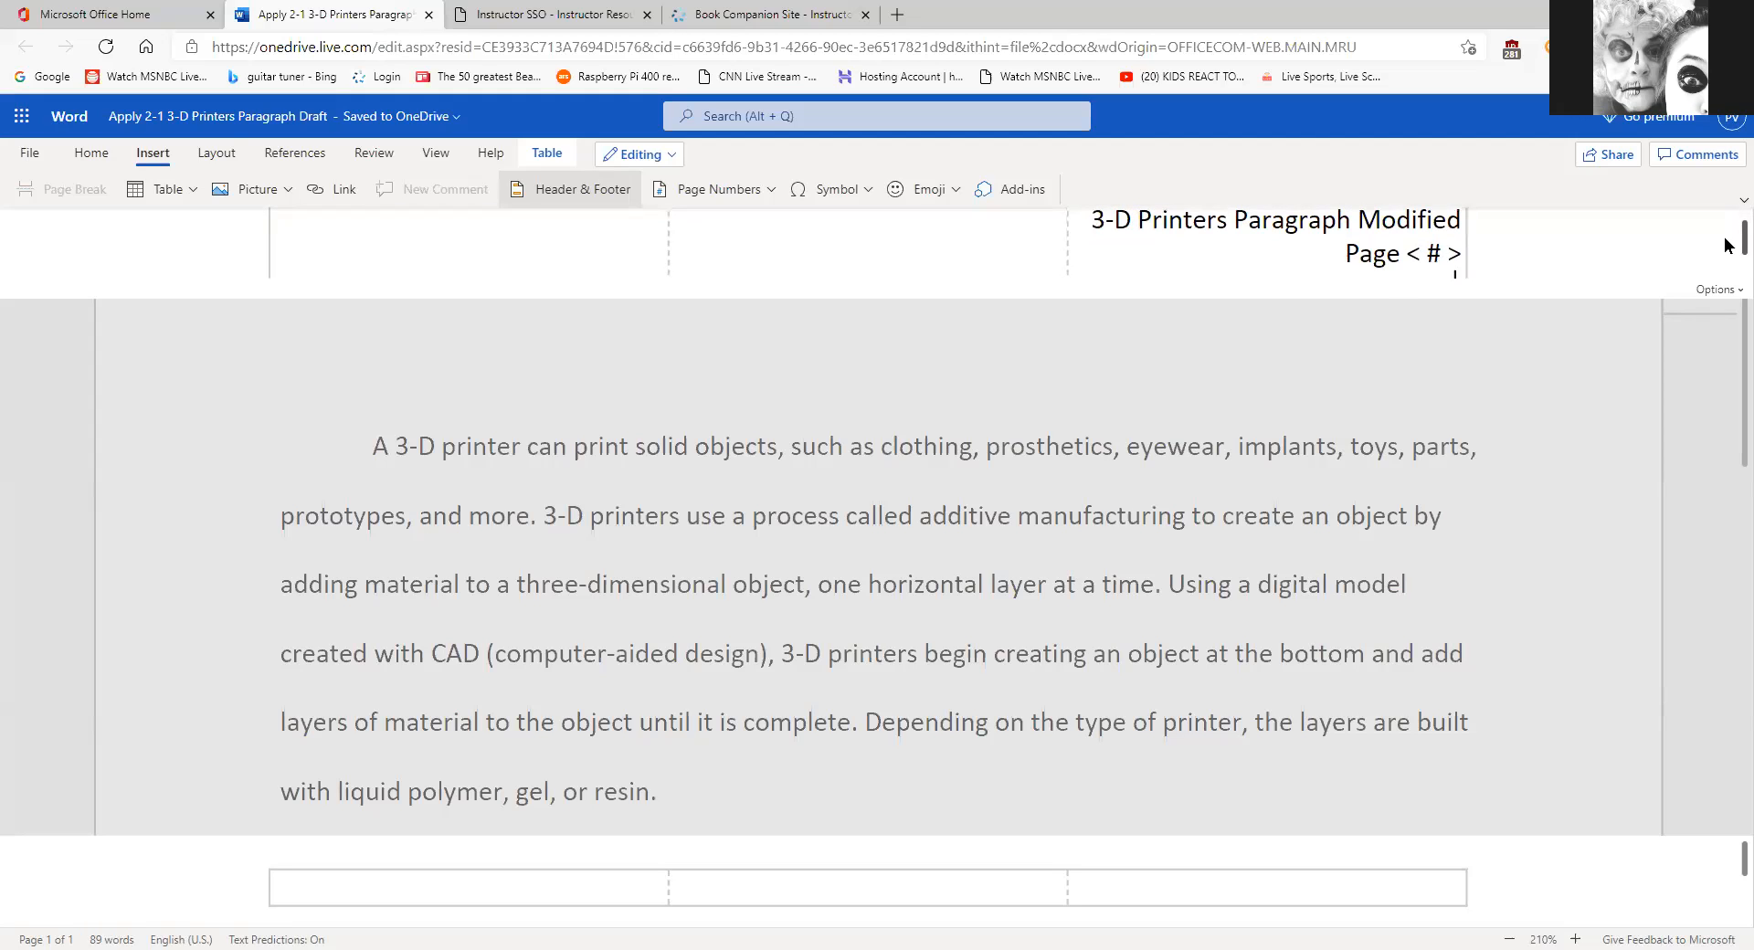
pyautogui.press('BackSpace')
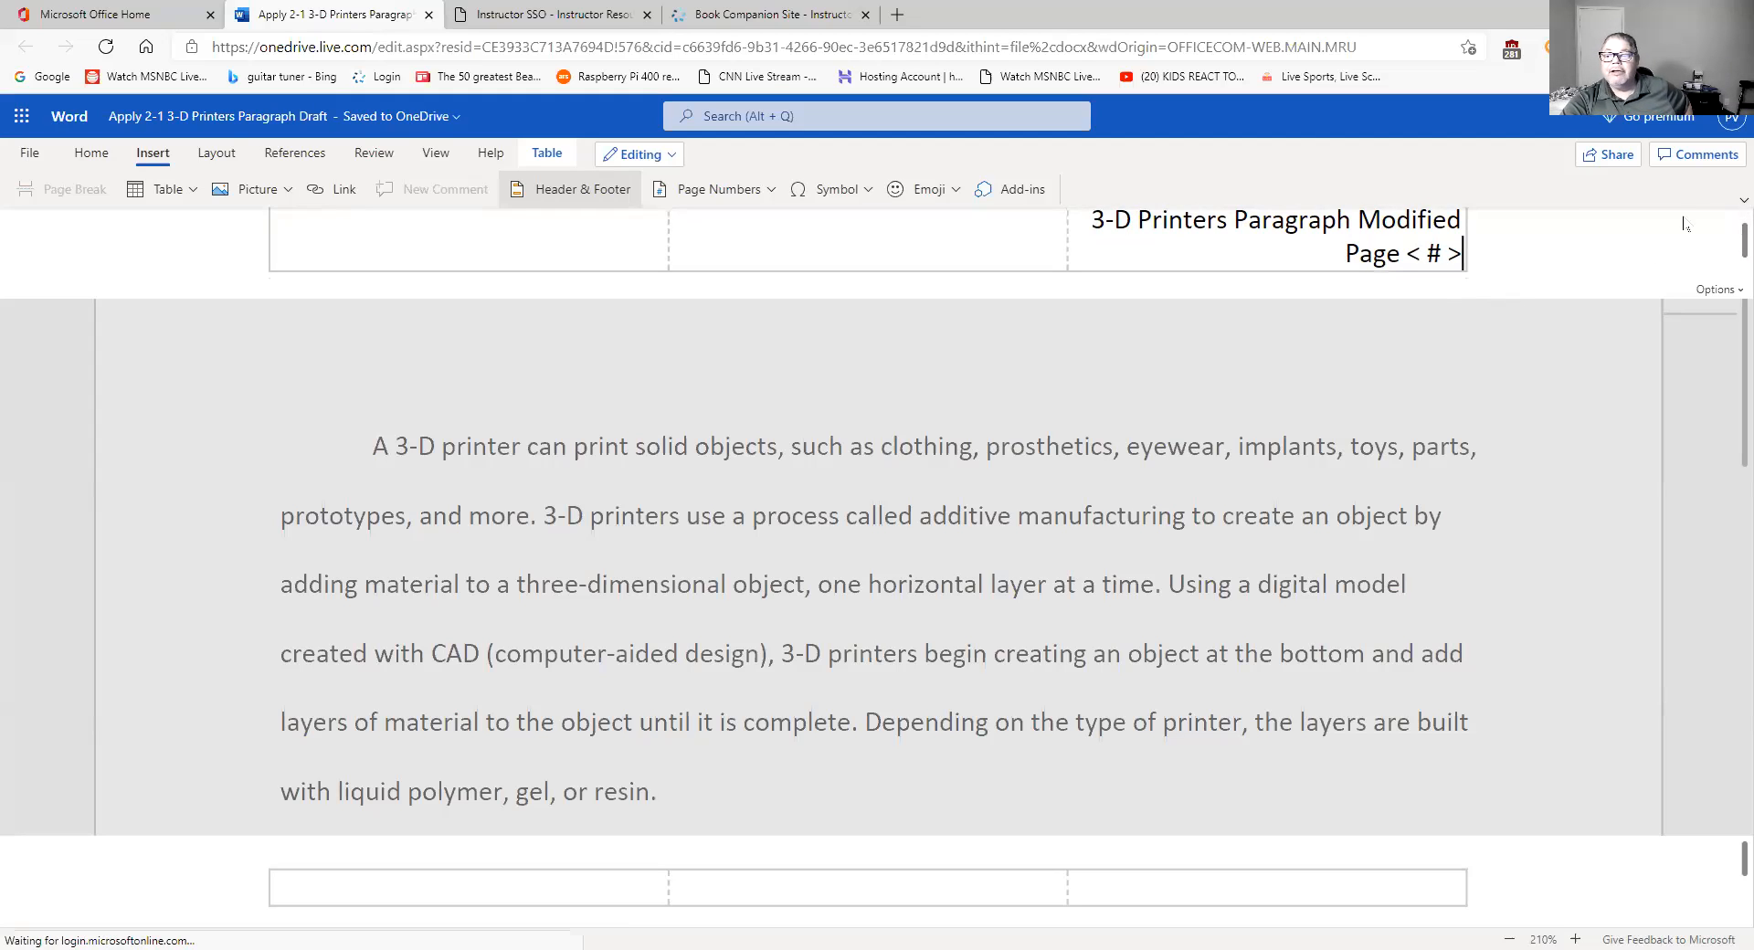
pyautogui.scroll(1, 1727, 248)
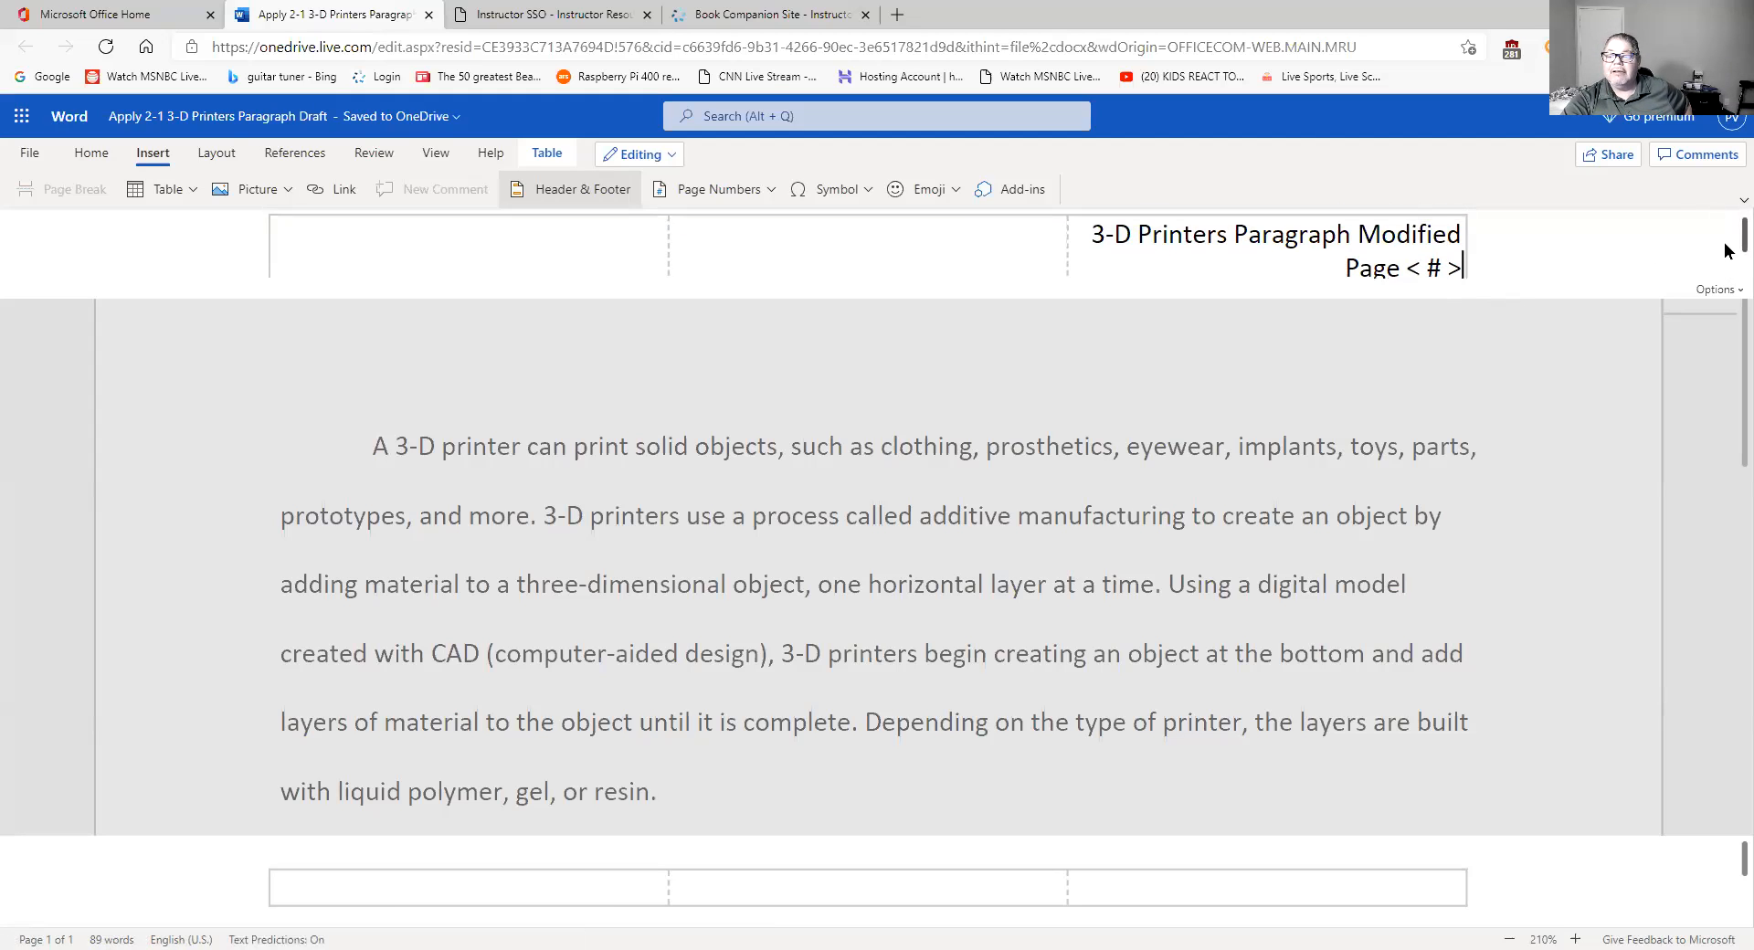
pyautogui.moveTo(1725, 244); pyautogui.dragTo(1725, 247)
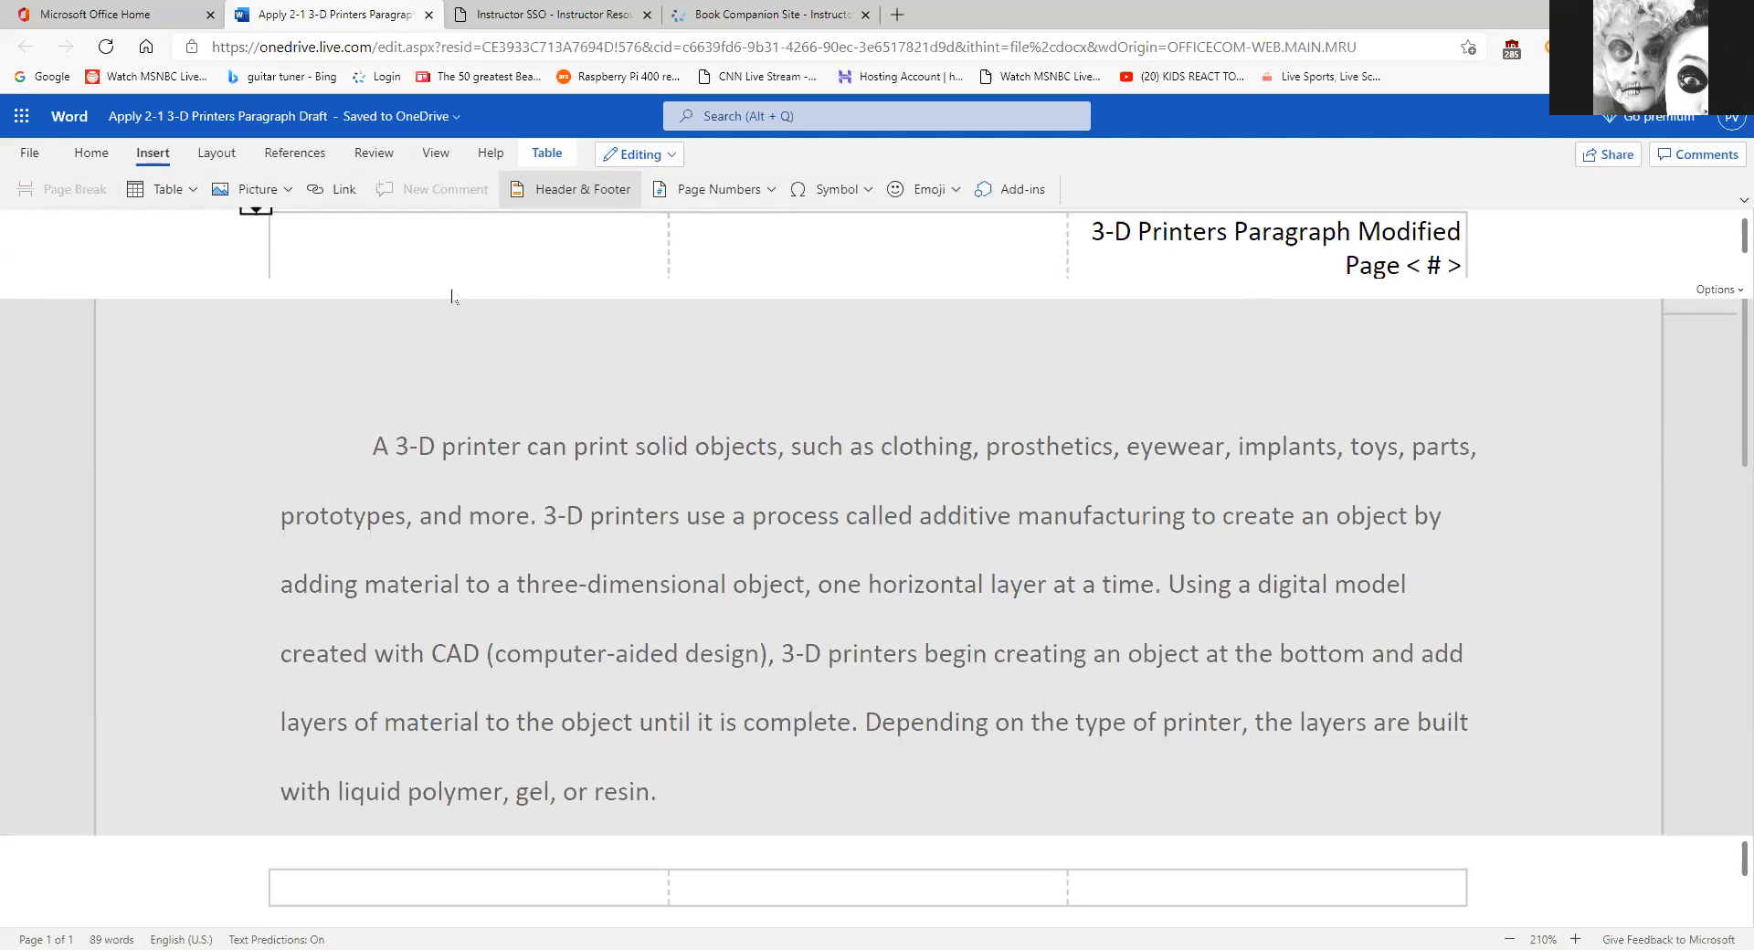
pyautogui.click(910, 466)
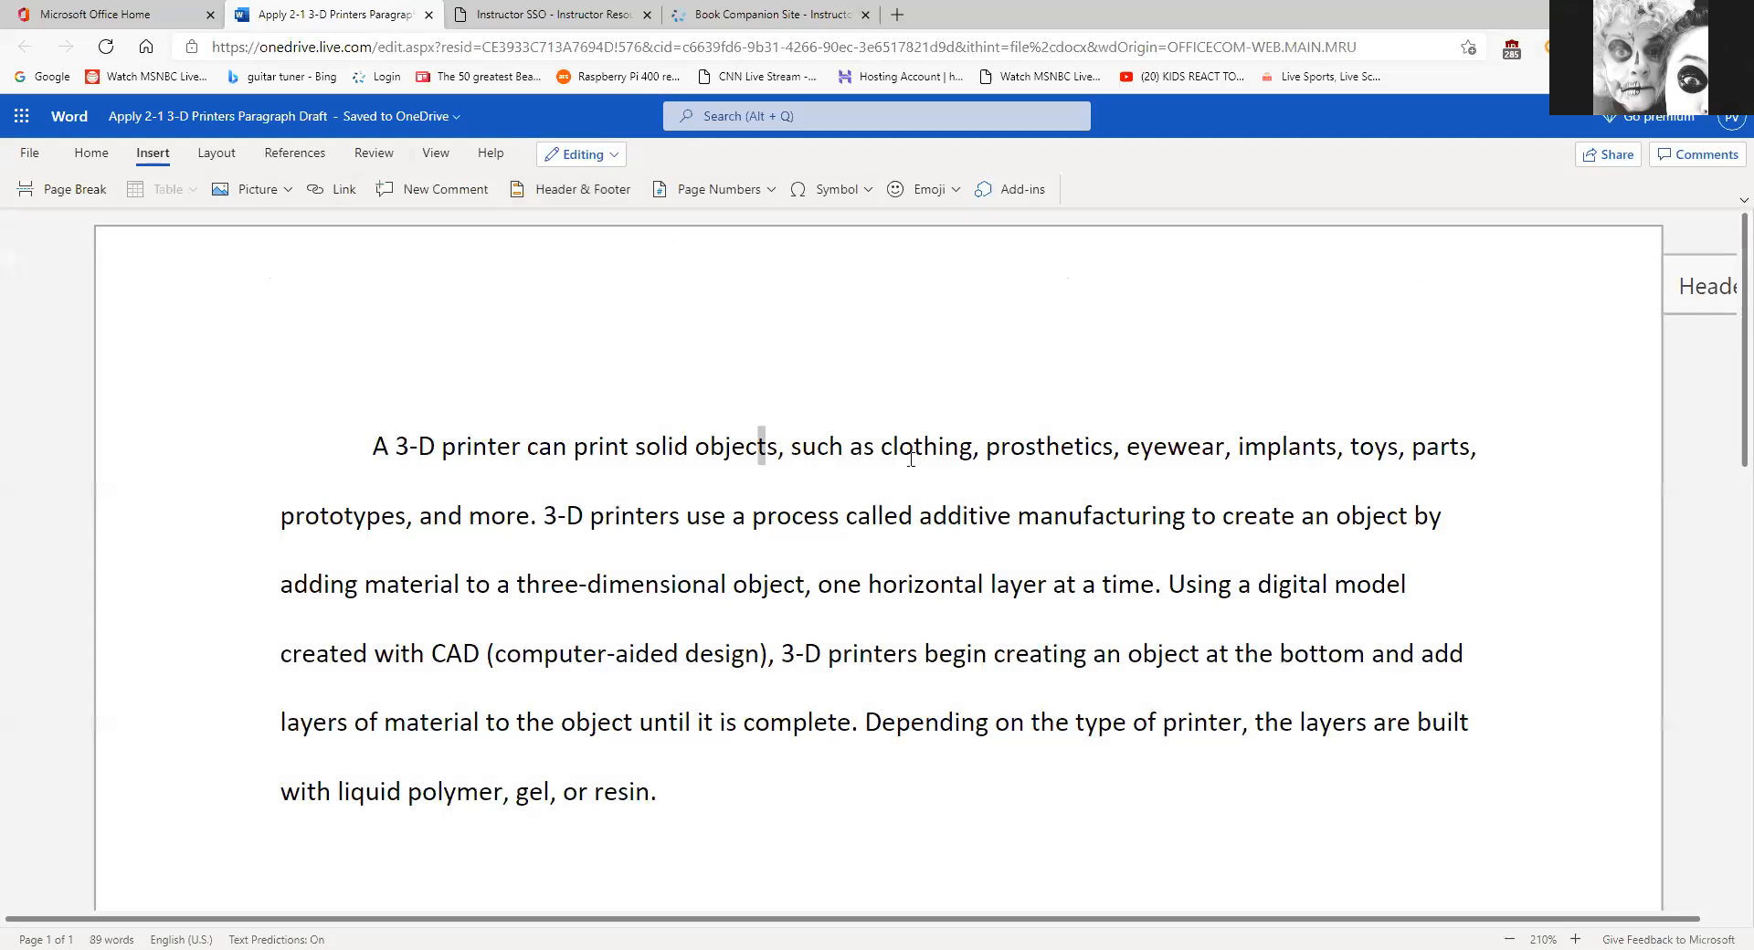
pyautogui.click(30, 154)
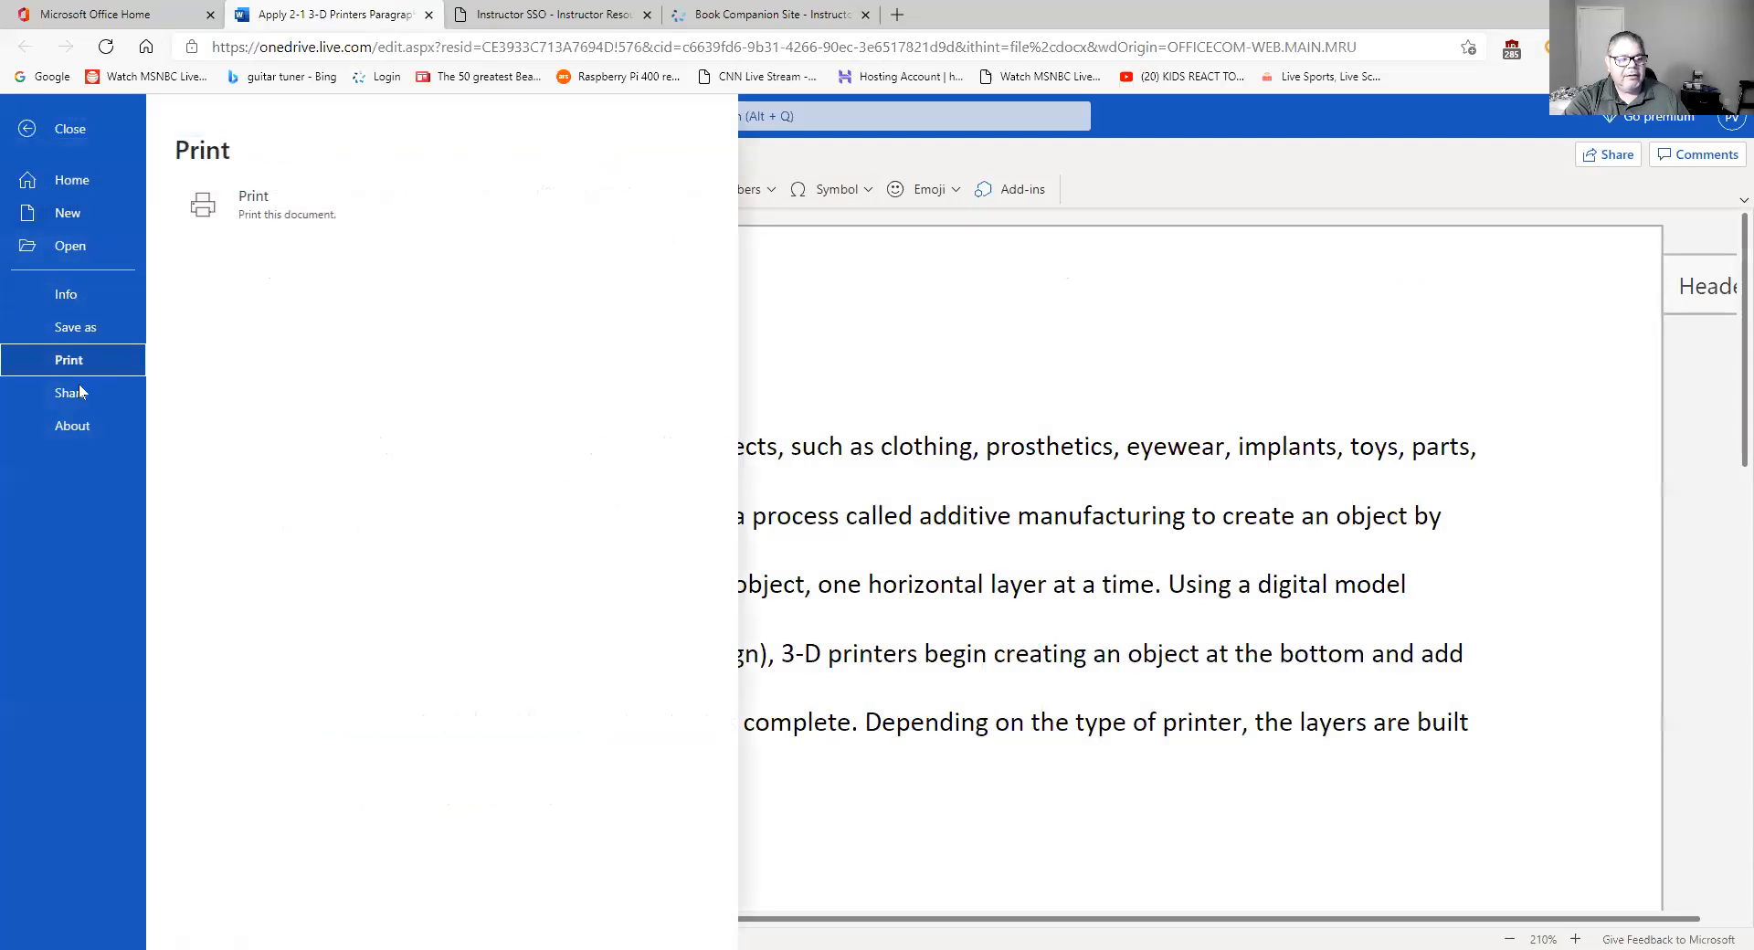
pyautogui.click(290, 204)
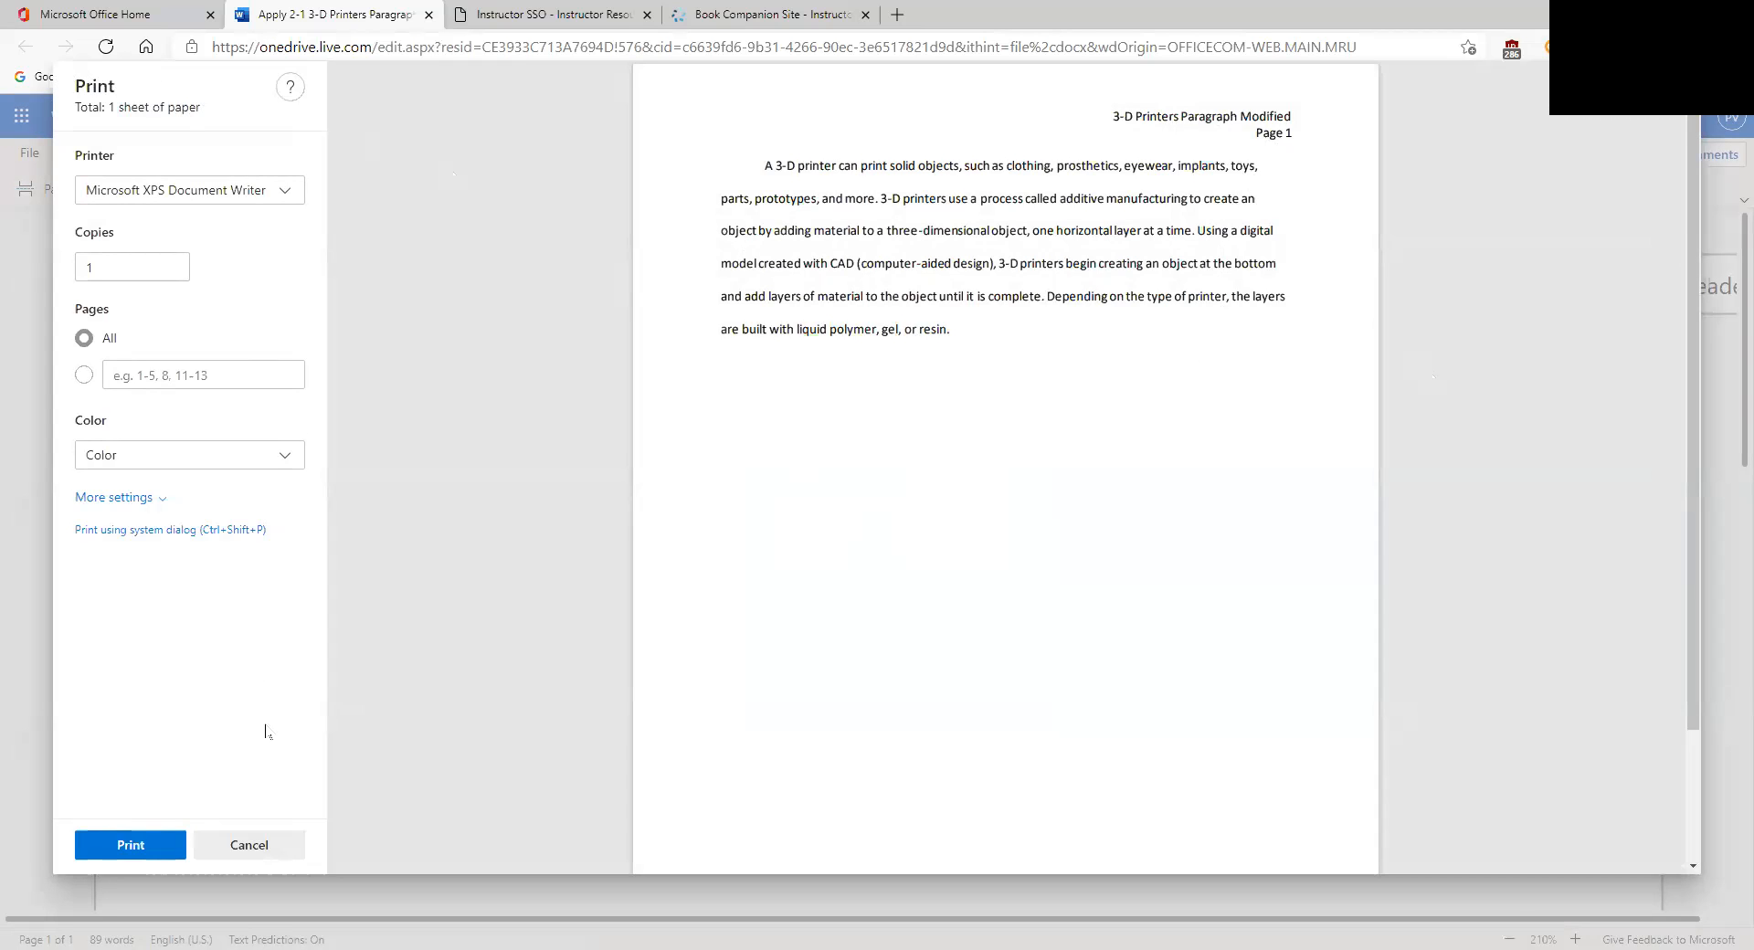
pyautogui.click(249, 846)
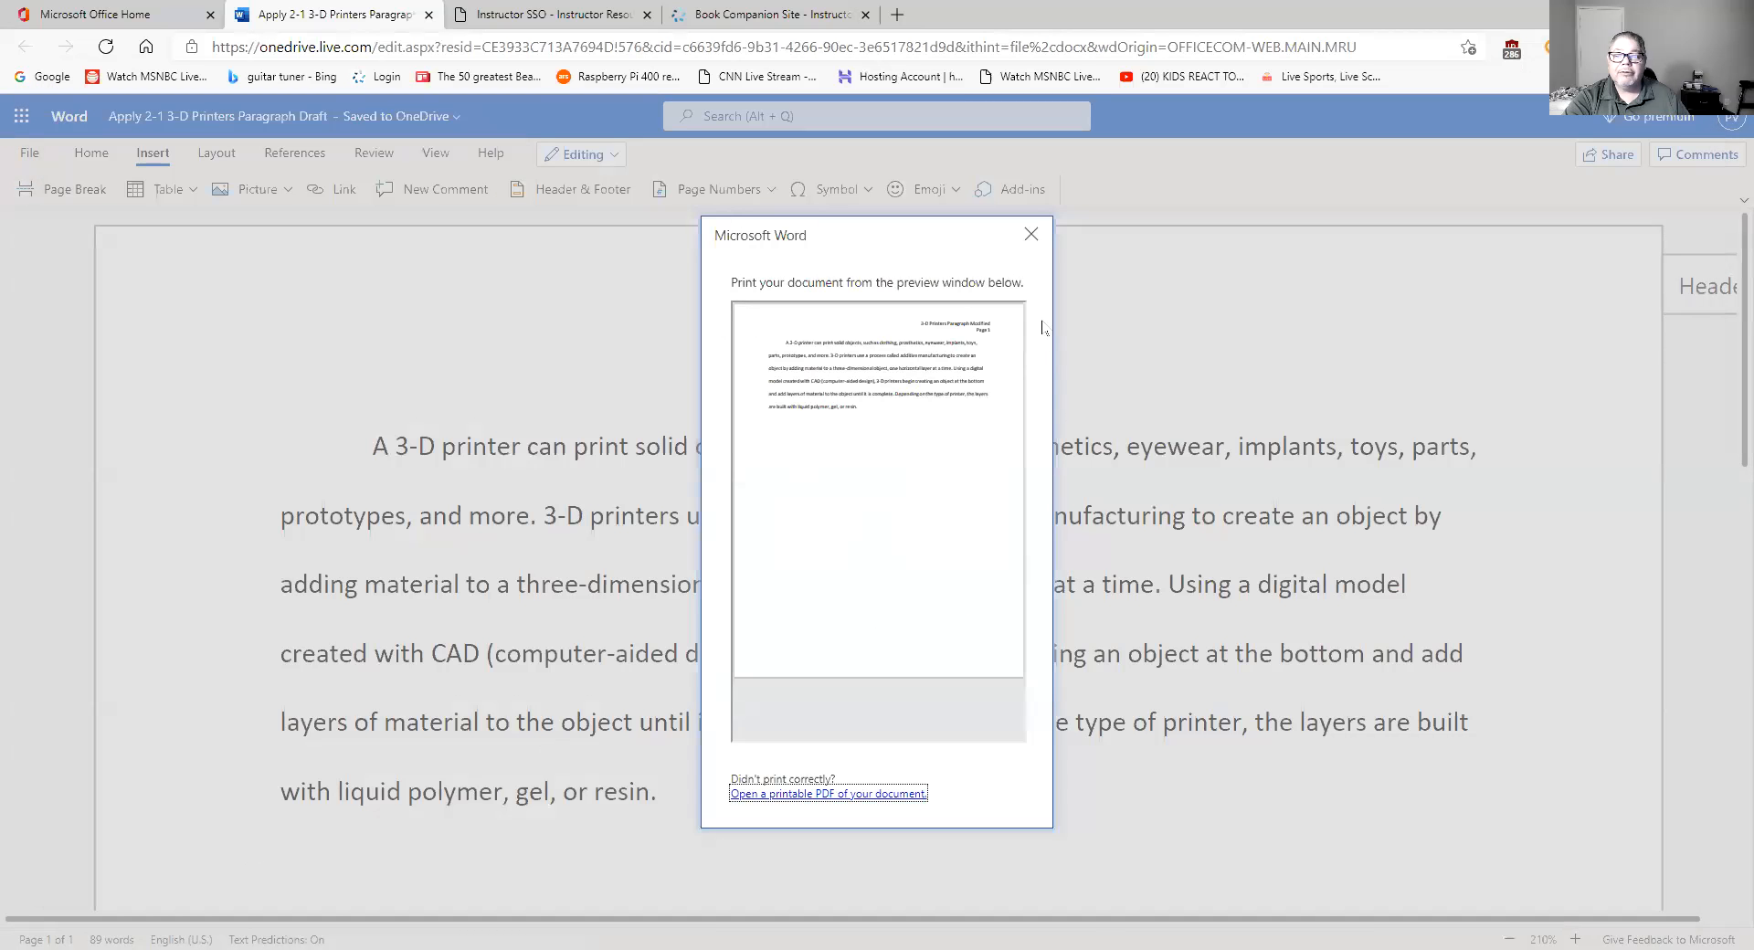
pyautogui.click(1031, 235)
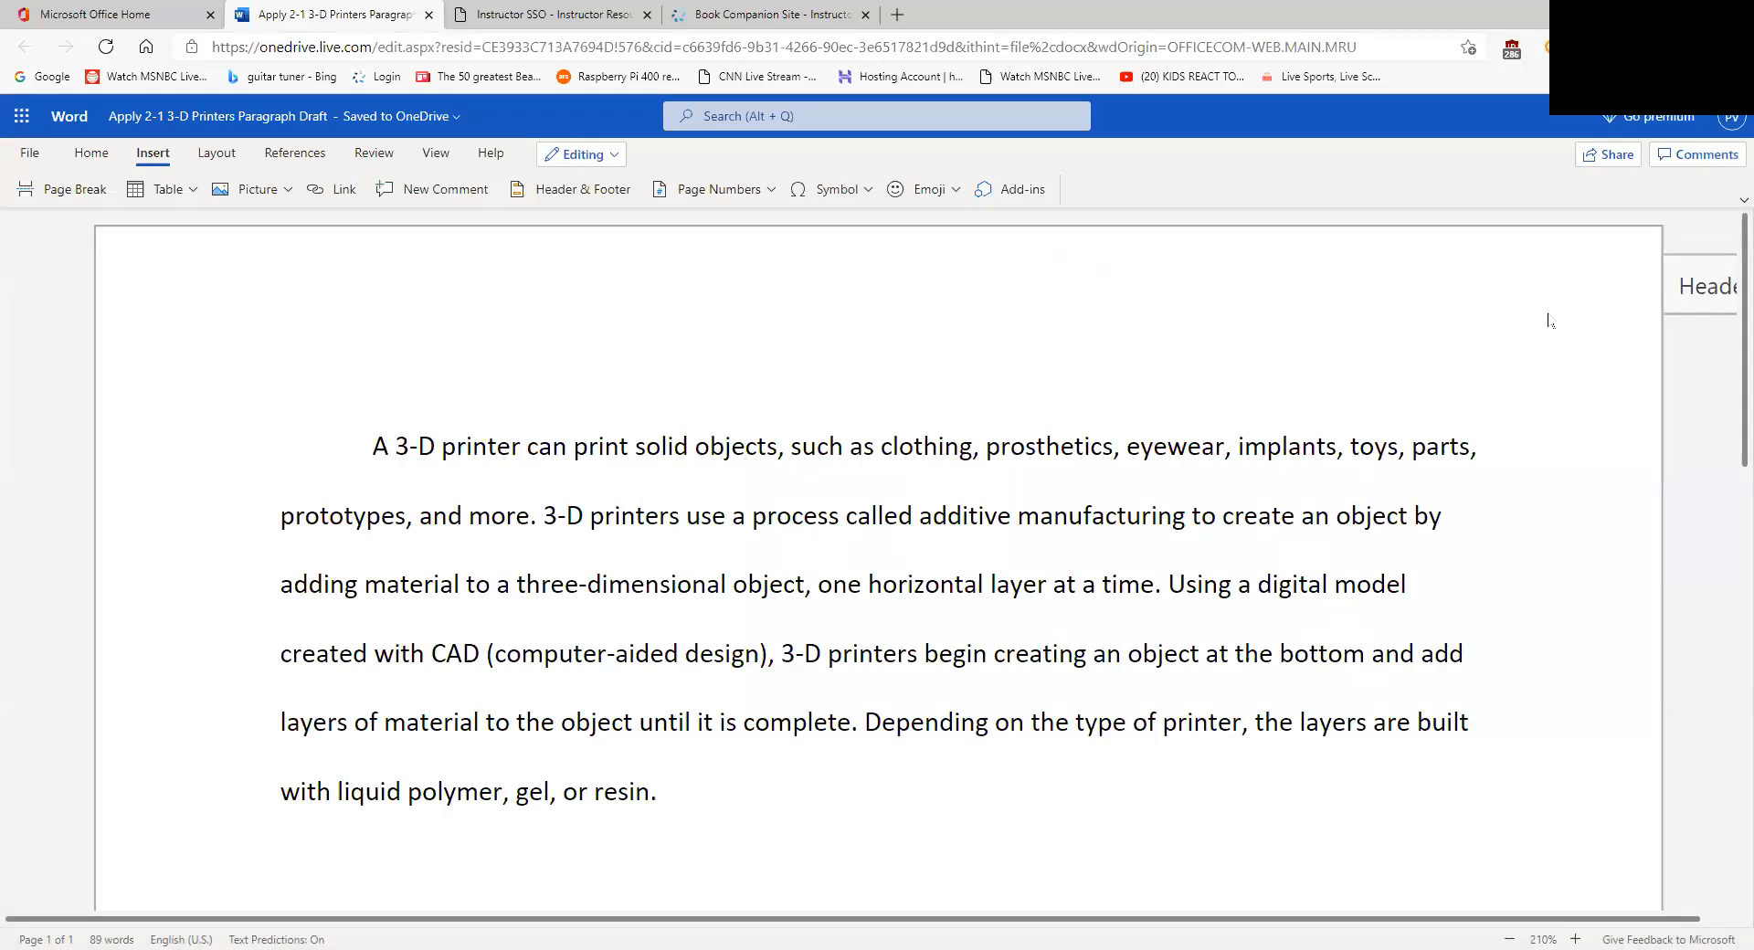
# - Open the header from the right-edge Header tab and check its Options dropdown
pyautogui.click(1725, 289)
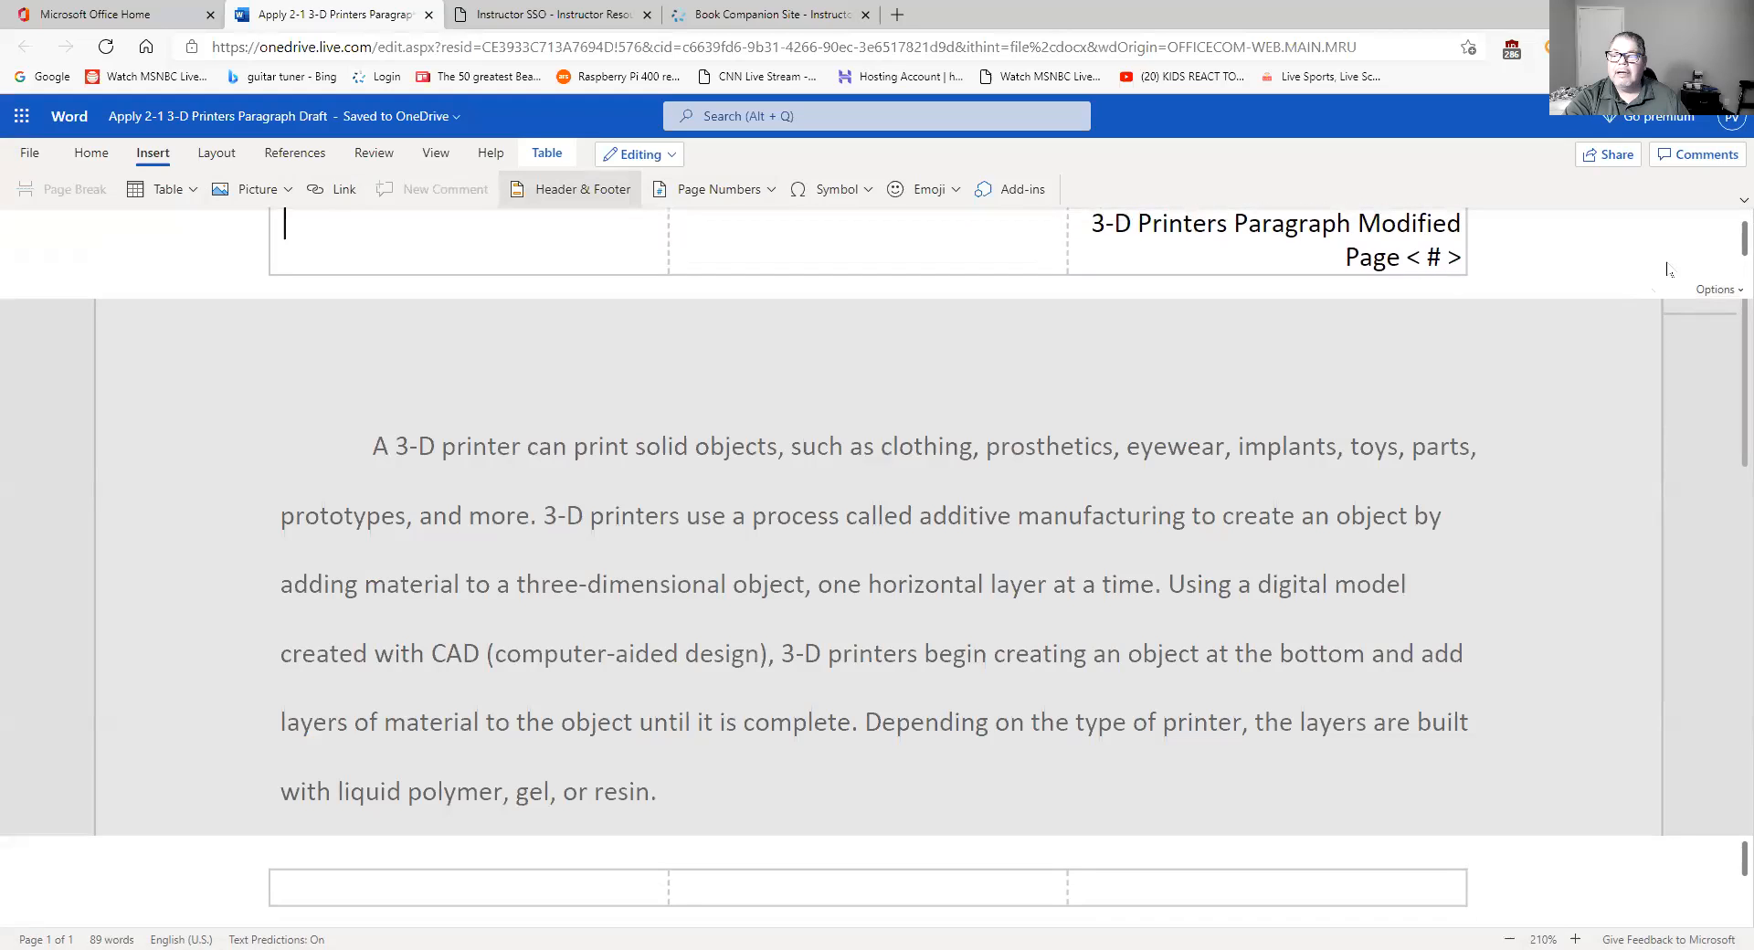
pyautogui.moveTo(1725, 239); pyautogui.dragTo(1726, 237)
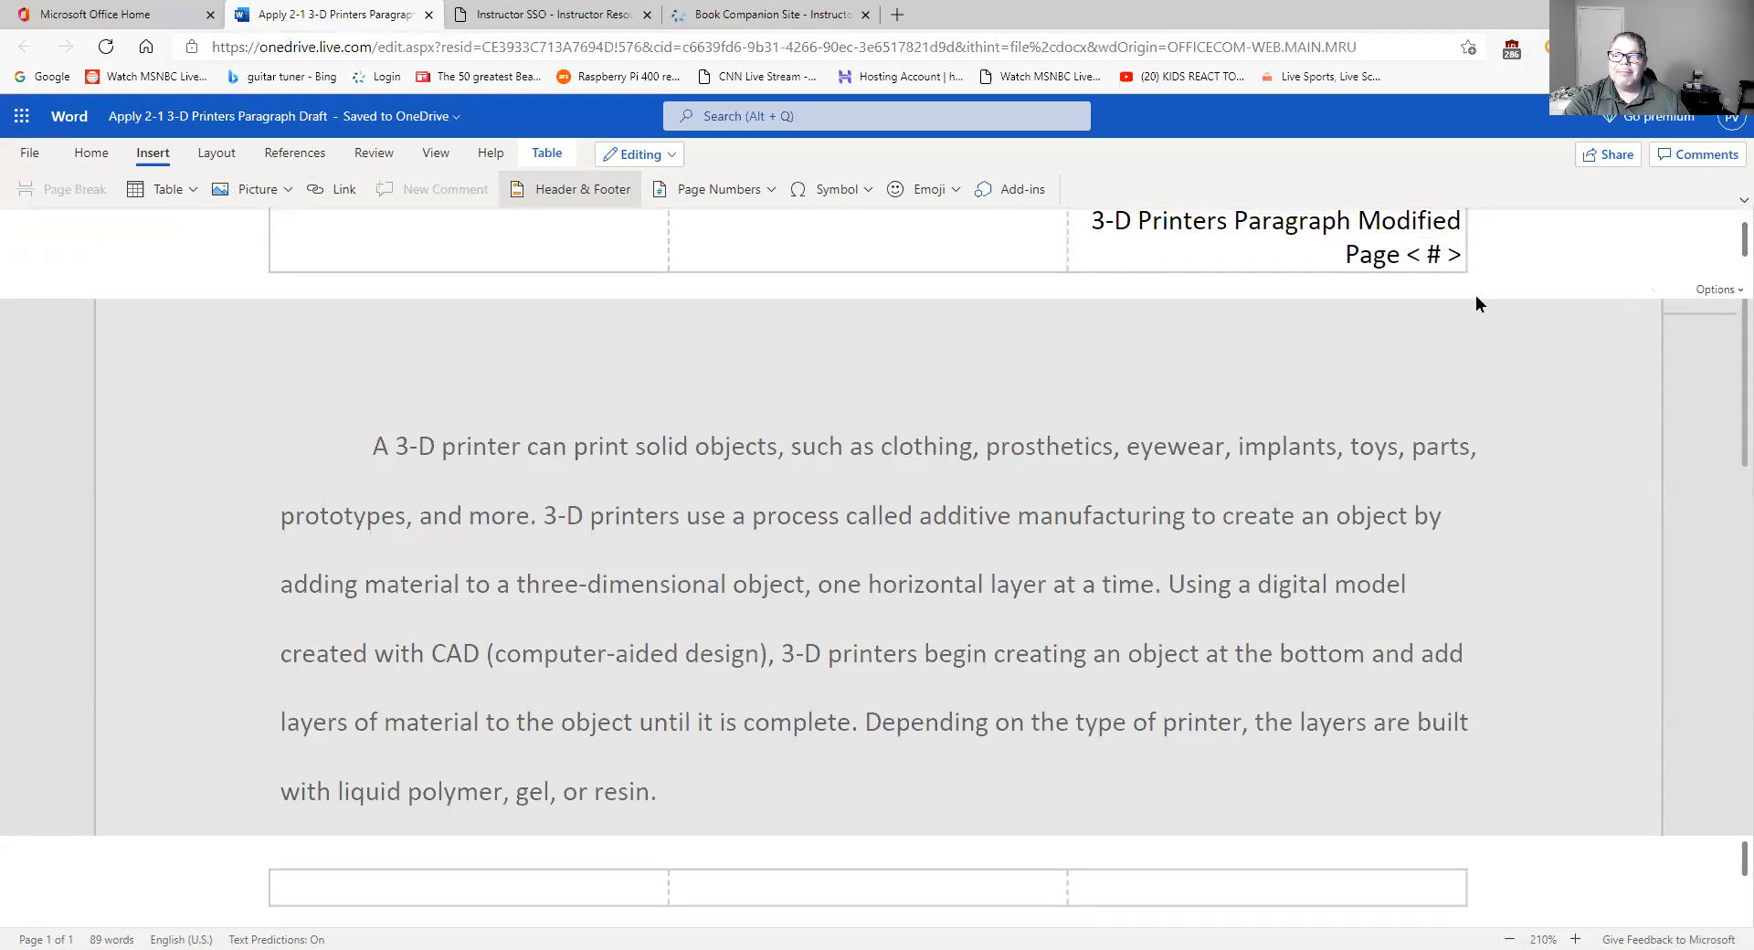
pyautogui.click(1726, 290)
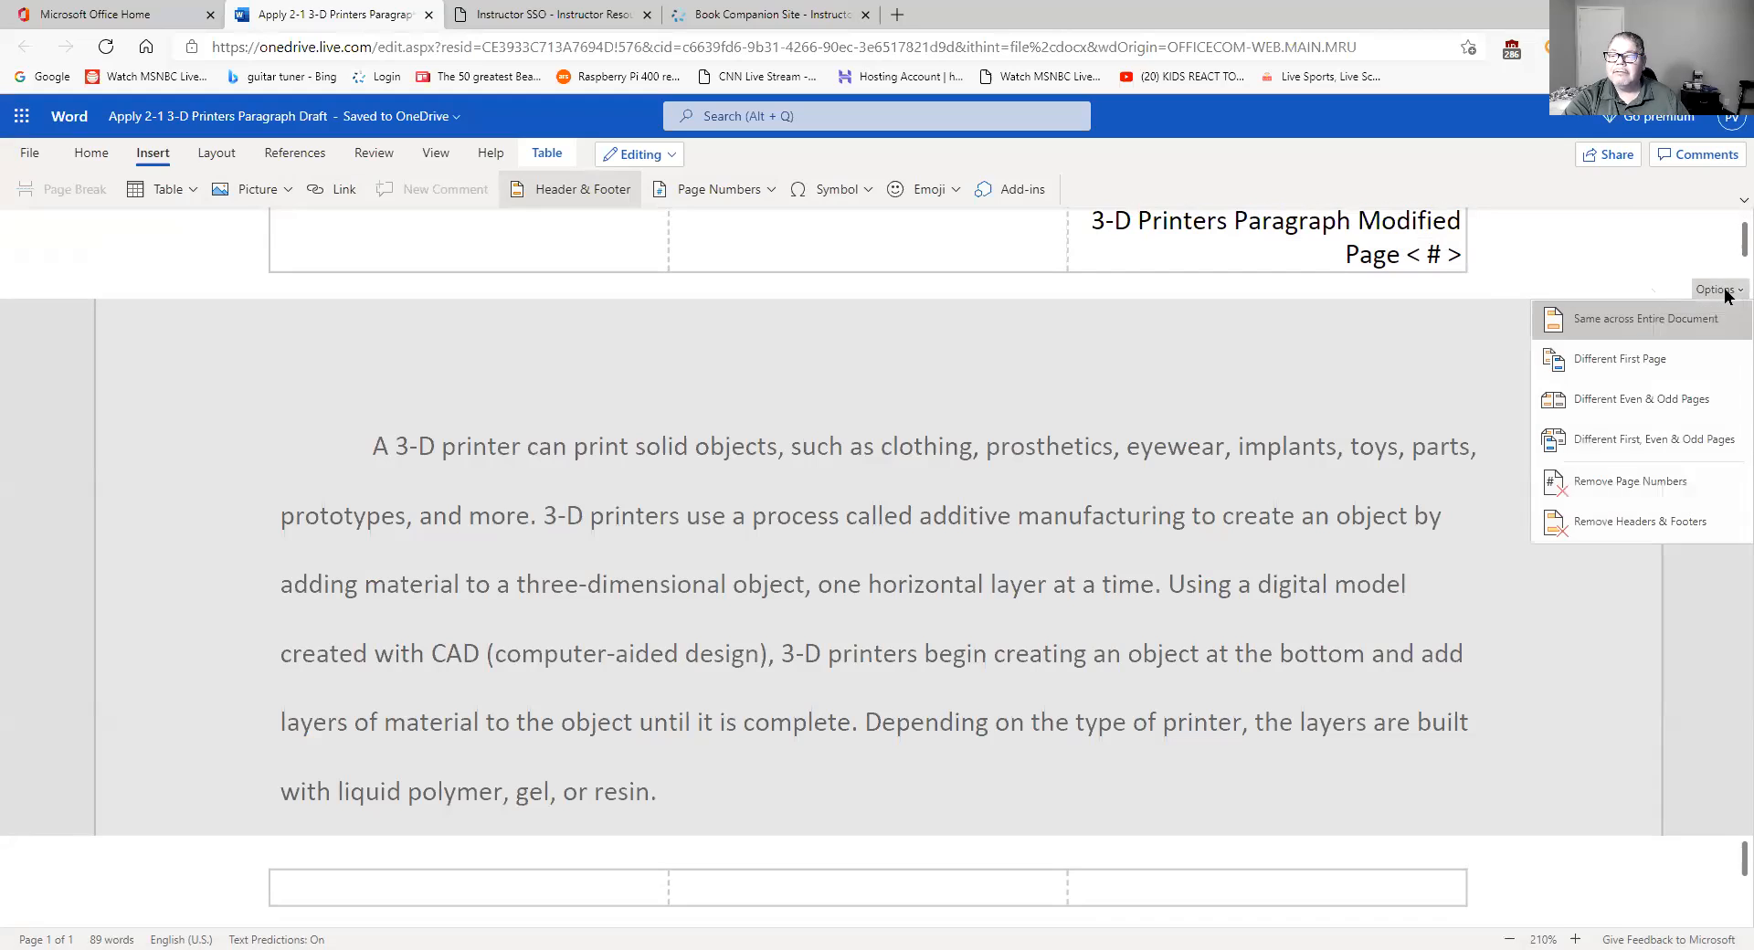
pyautogui.click(1661, 268)
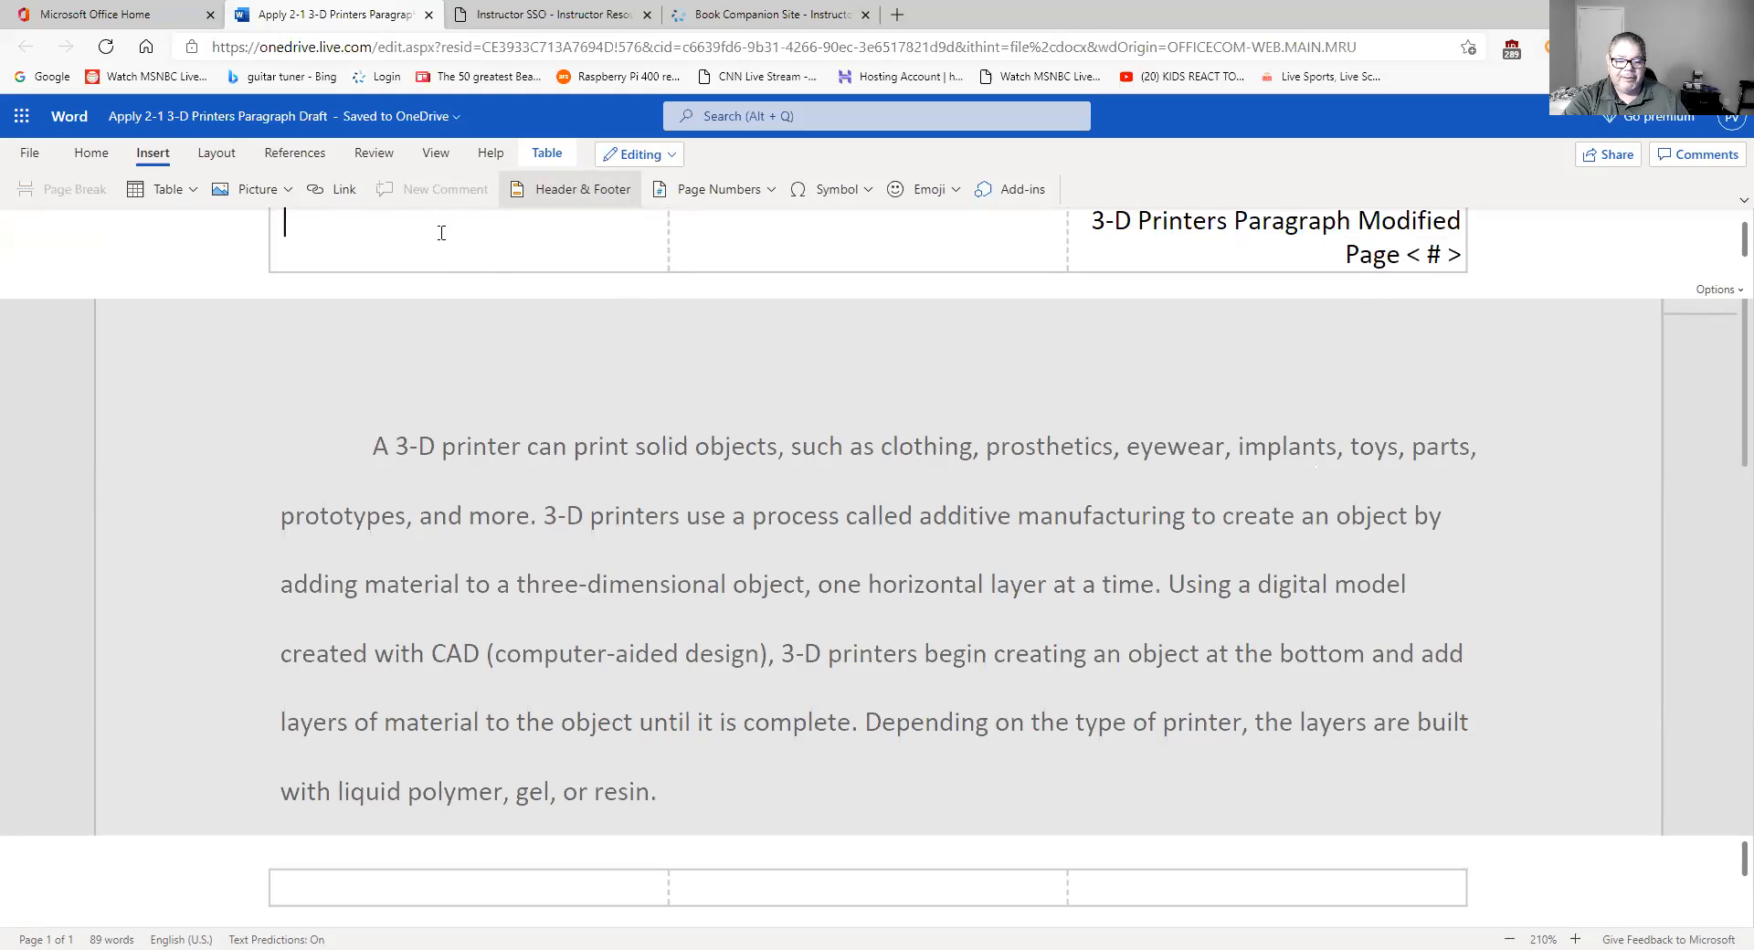
# - Print-preview the document to confirm the header title above 'Page 1', then cancel and close the preview
pyautogui.click(30, 152)
pyautogui.click(274, 212)
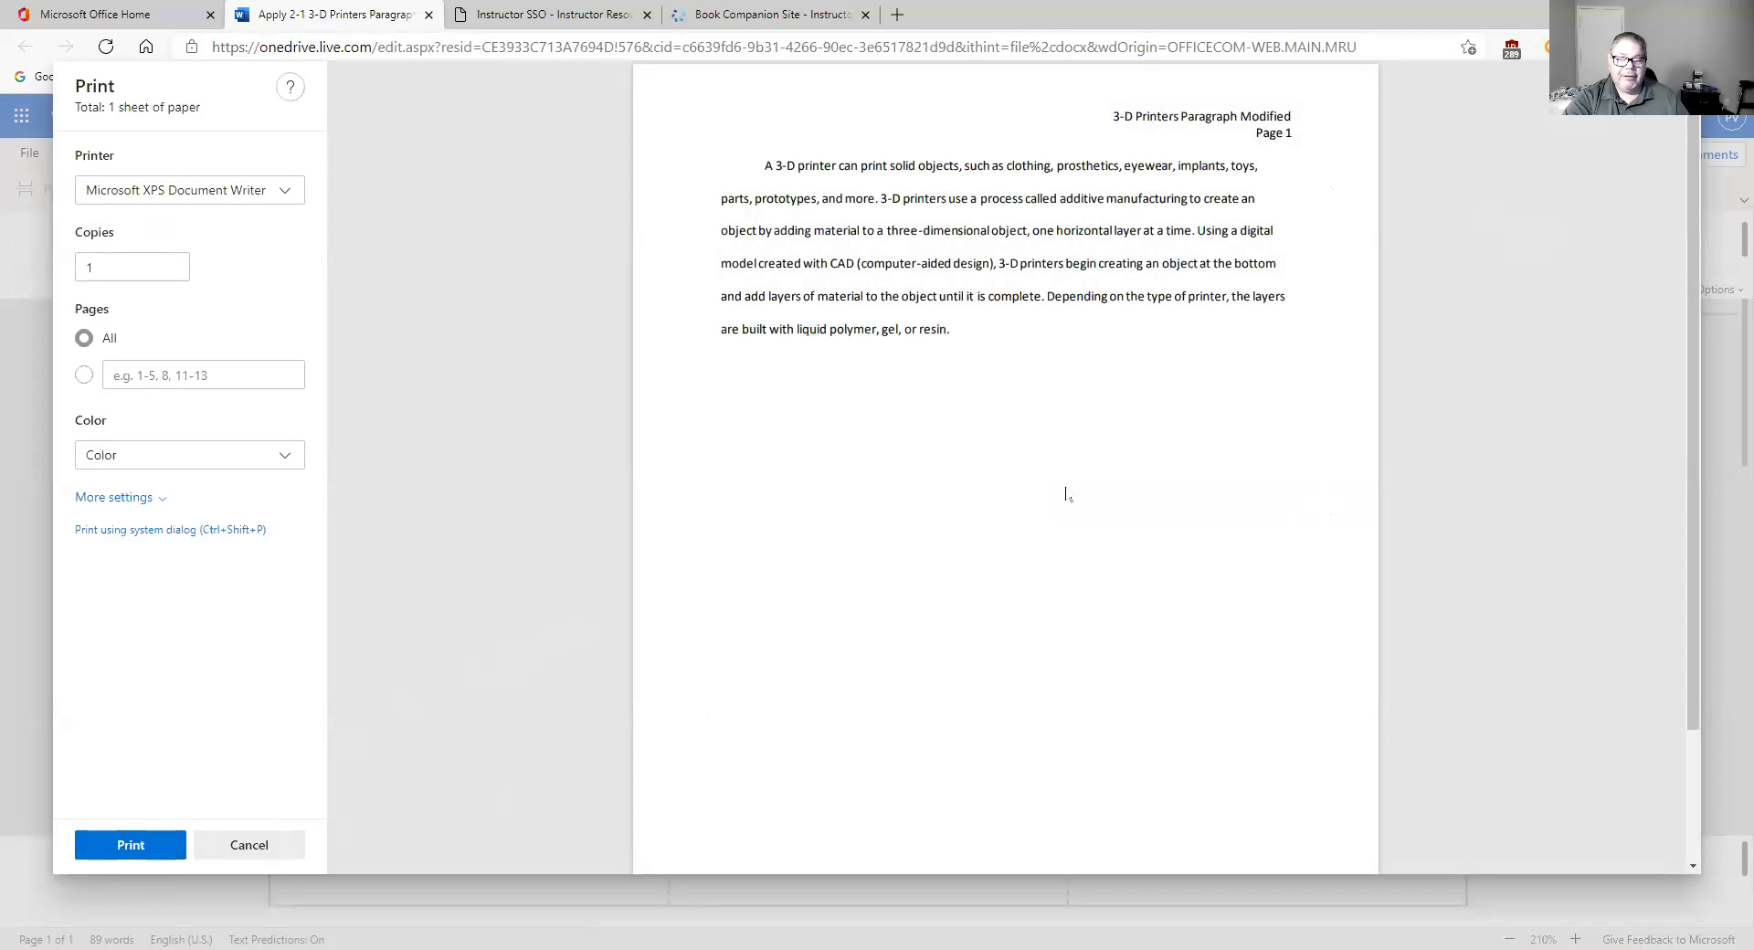
pyautogui.click(276, 847)
pyautogui.click(1031, 234)
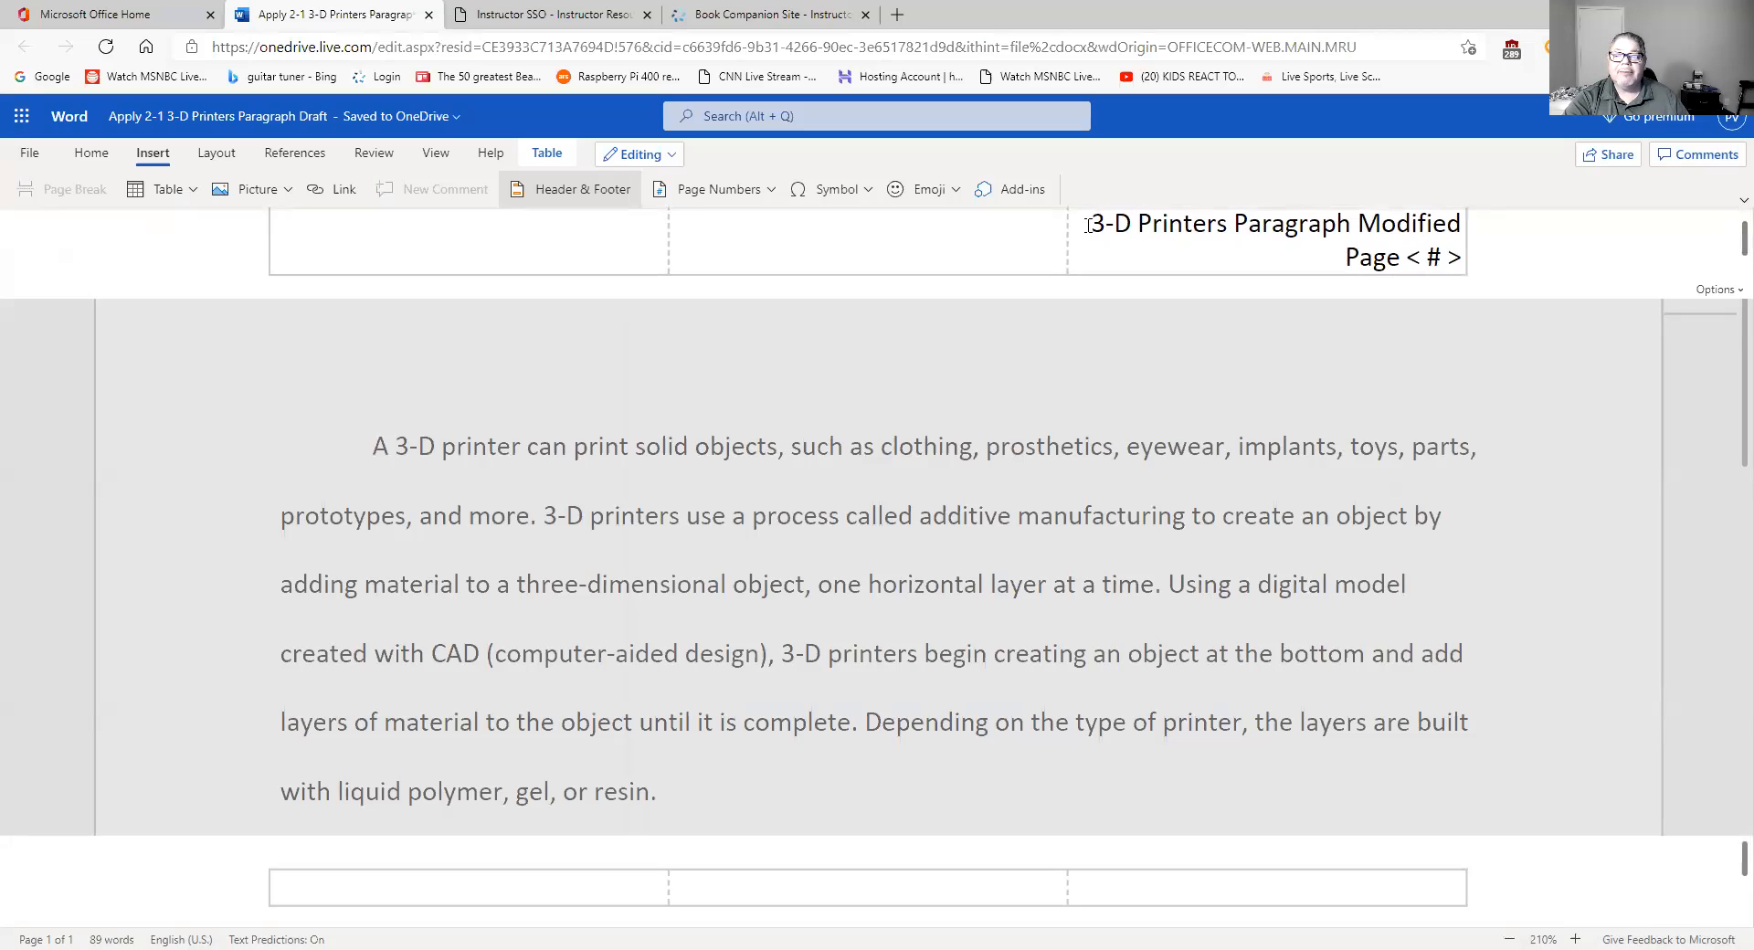
# - Select the header's title and page number lines and set their line spacing to Double
pyautogui.moveTo(1088, 225); pyautogui.dragTo(1637, 271)
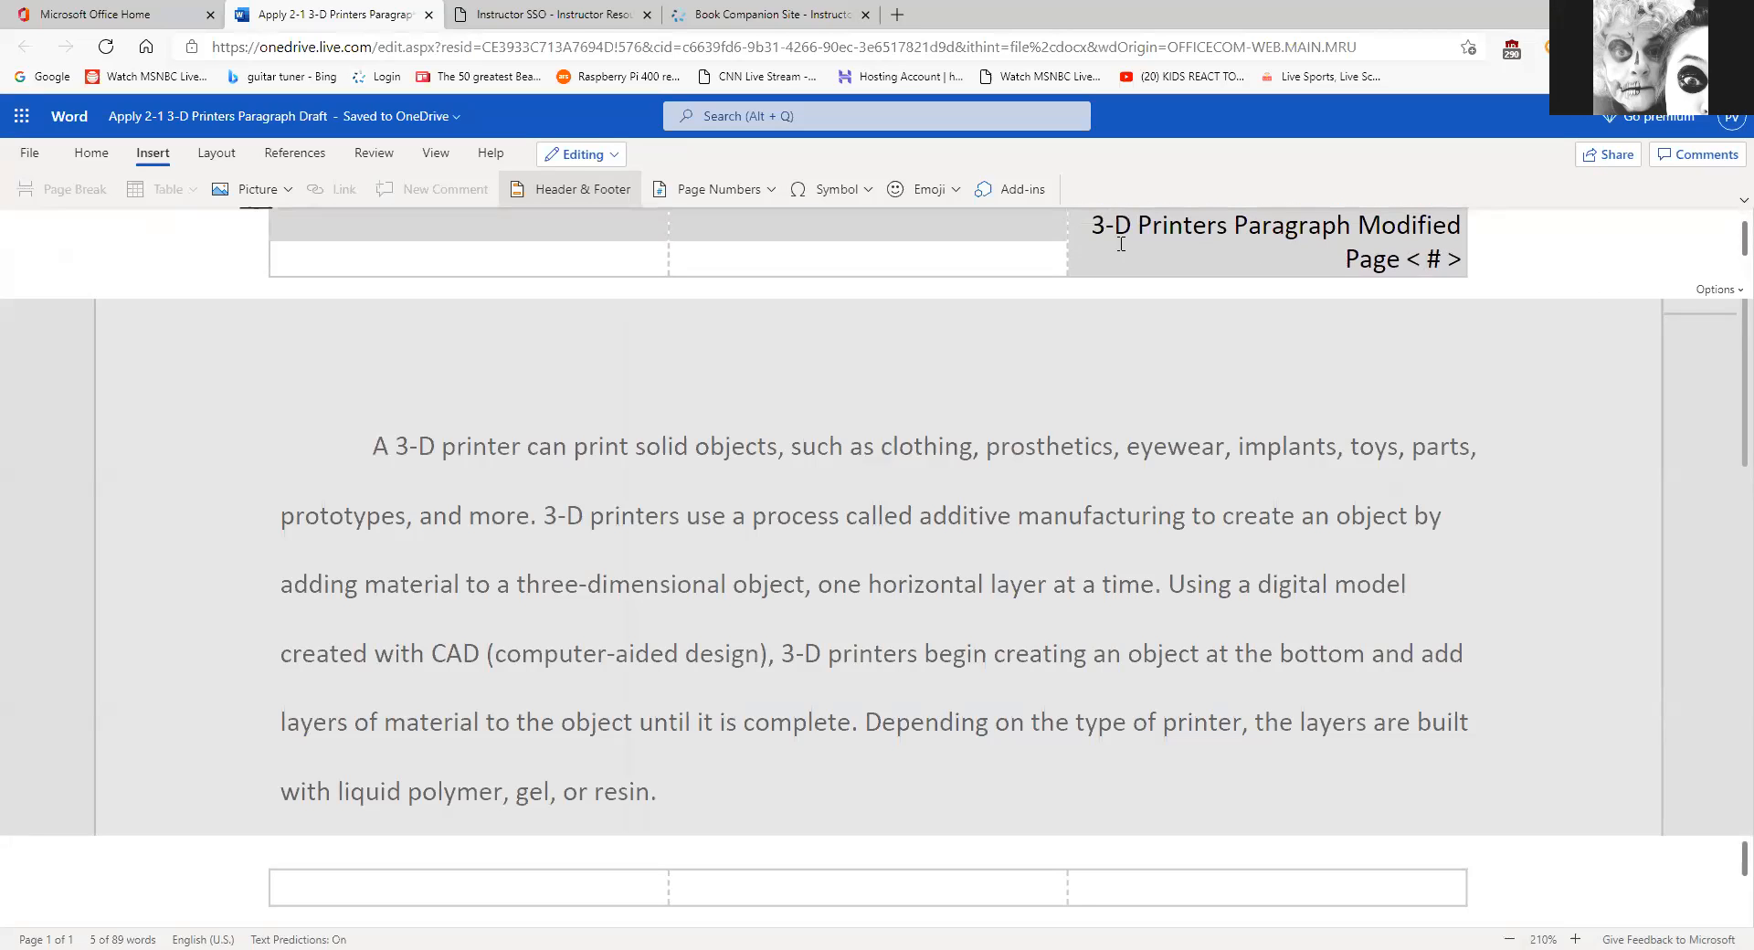
pyautogui.click(86, 157)
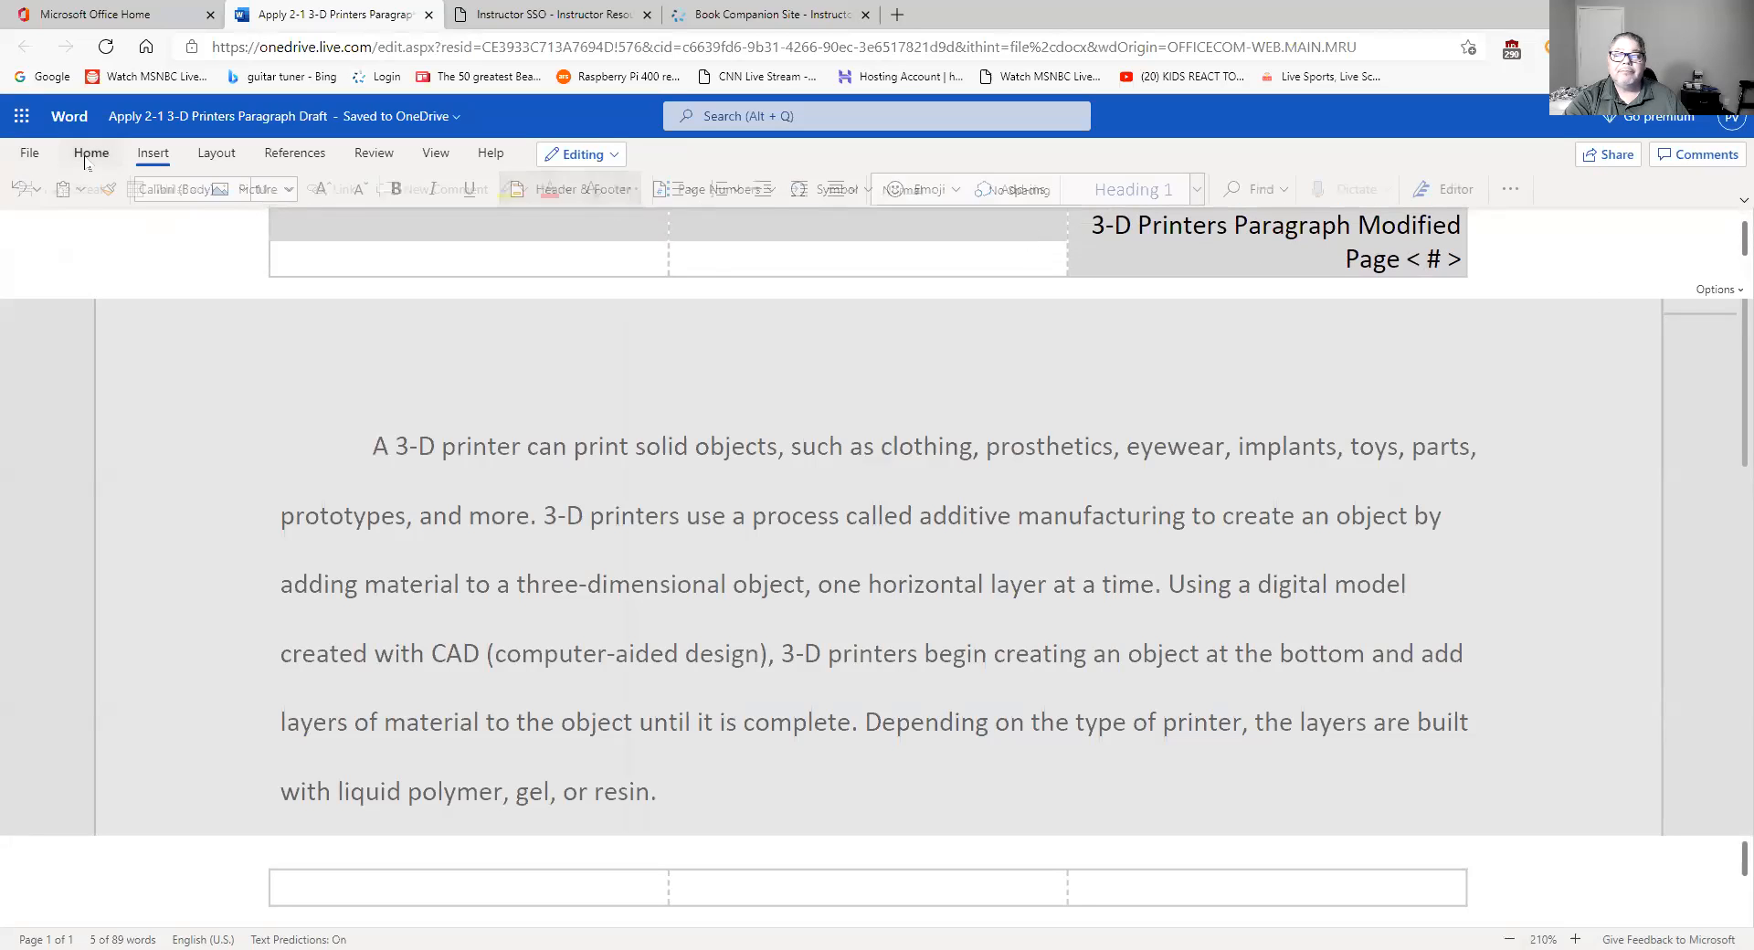
pyautogui.click(1518, 190)
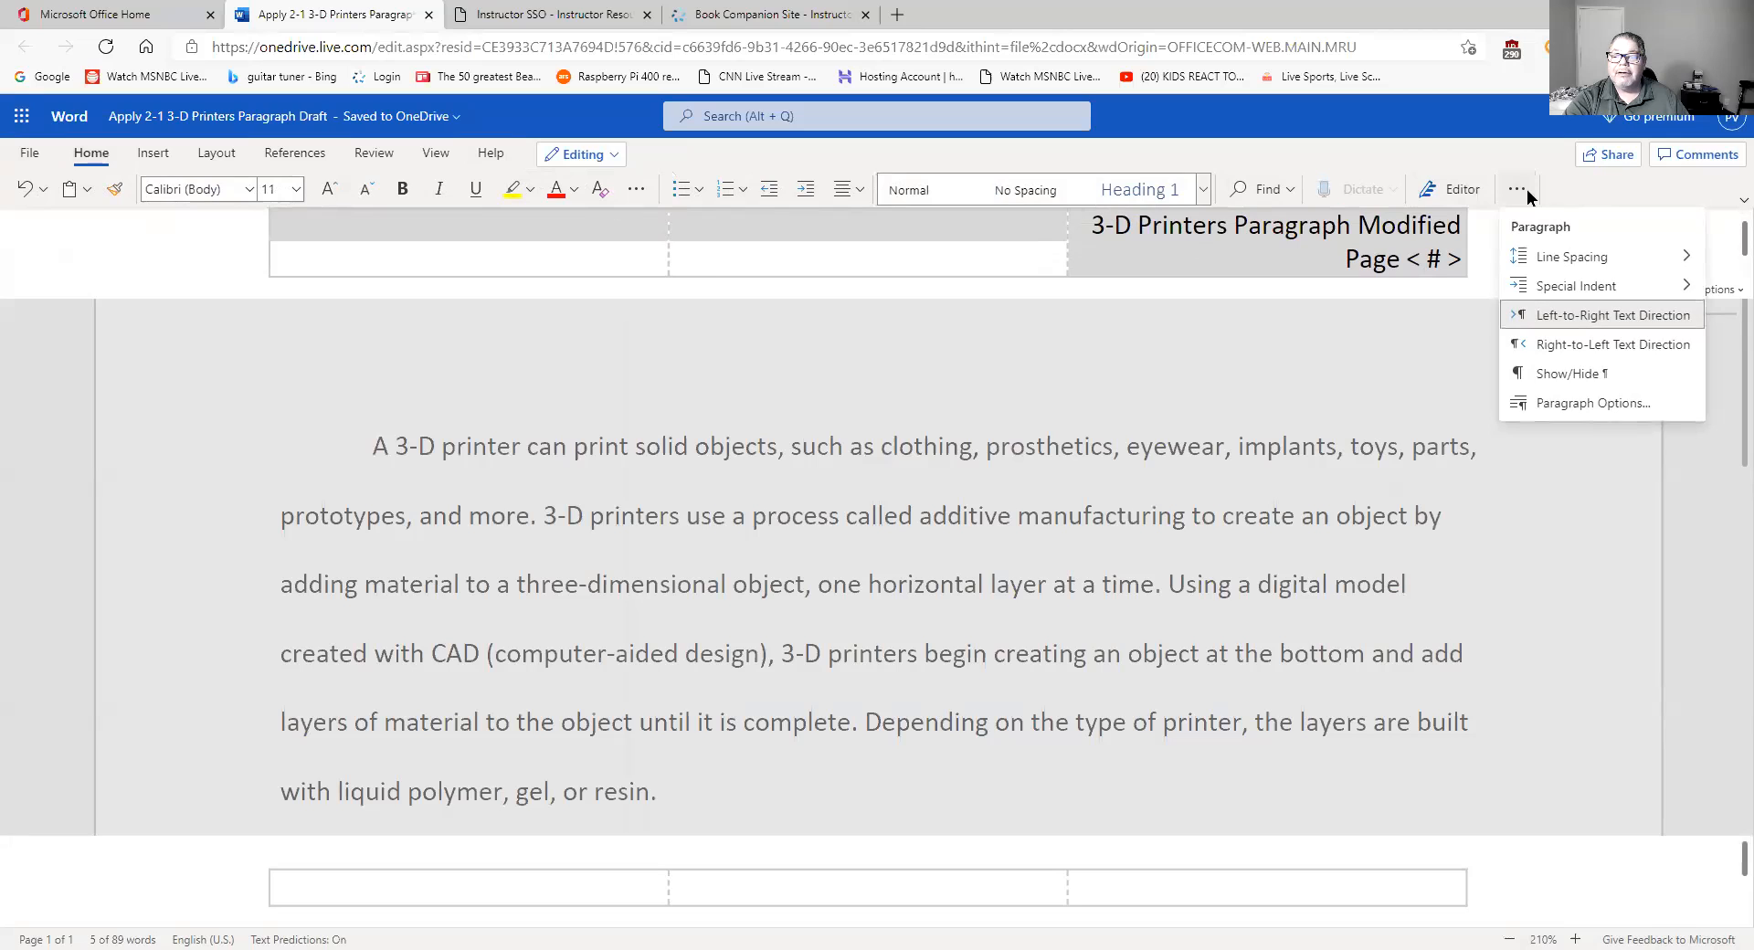
pyautogui.click(1518, 405)
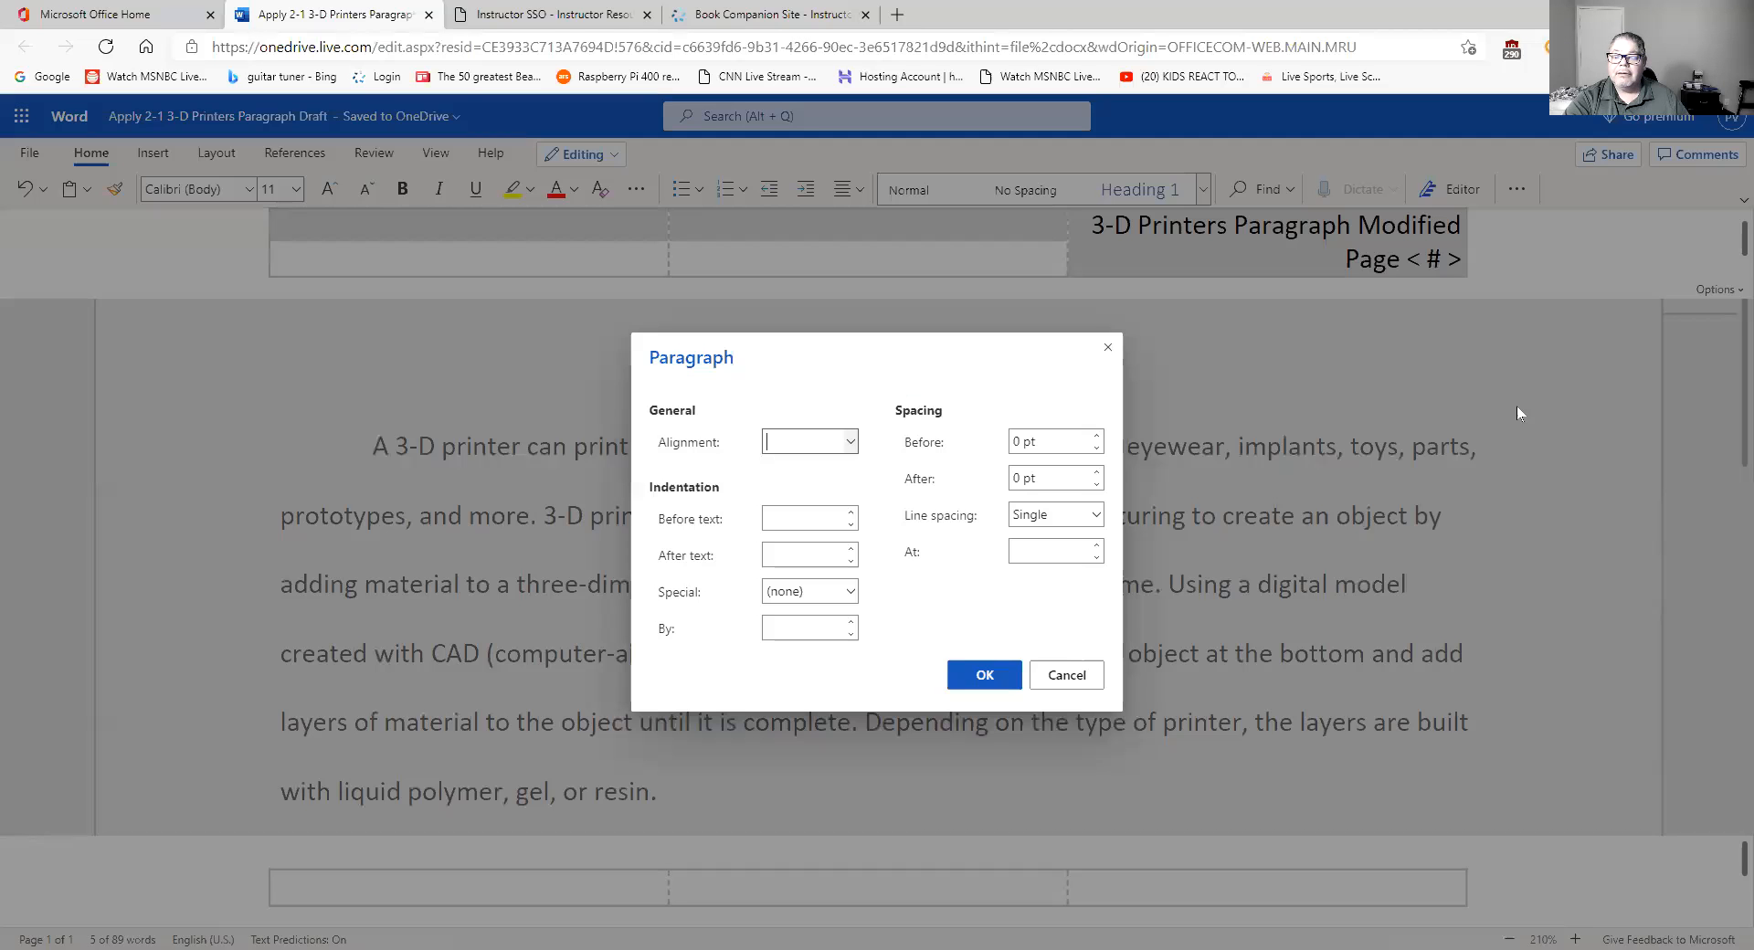
pyautogui.click(1096, 517)
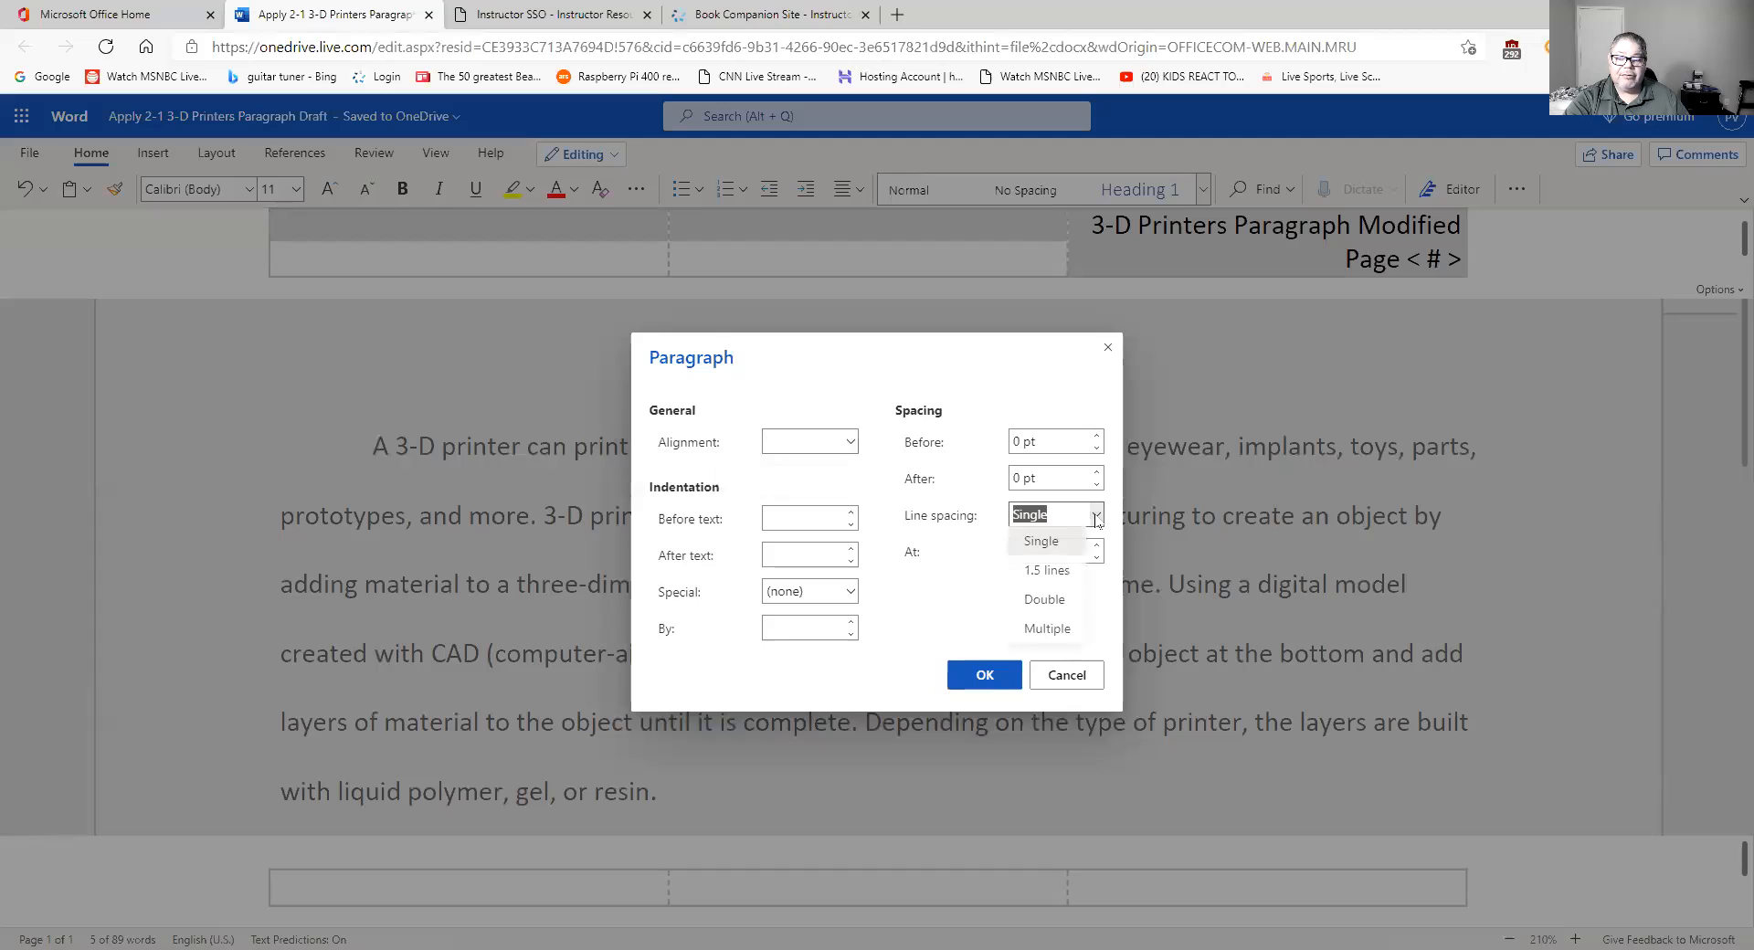
pyautogui.click(1067, 598)
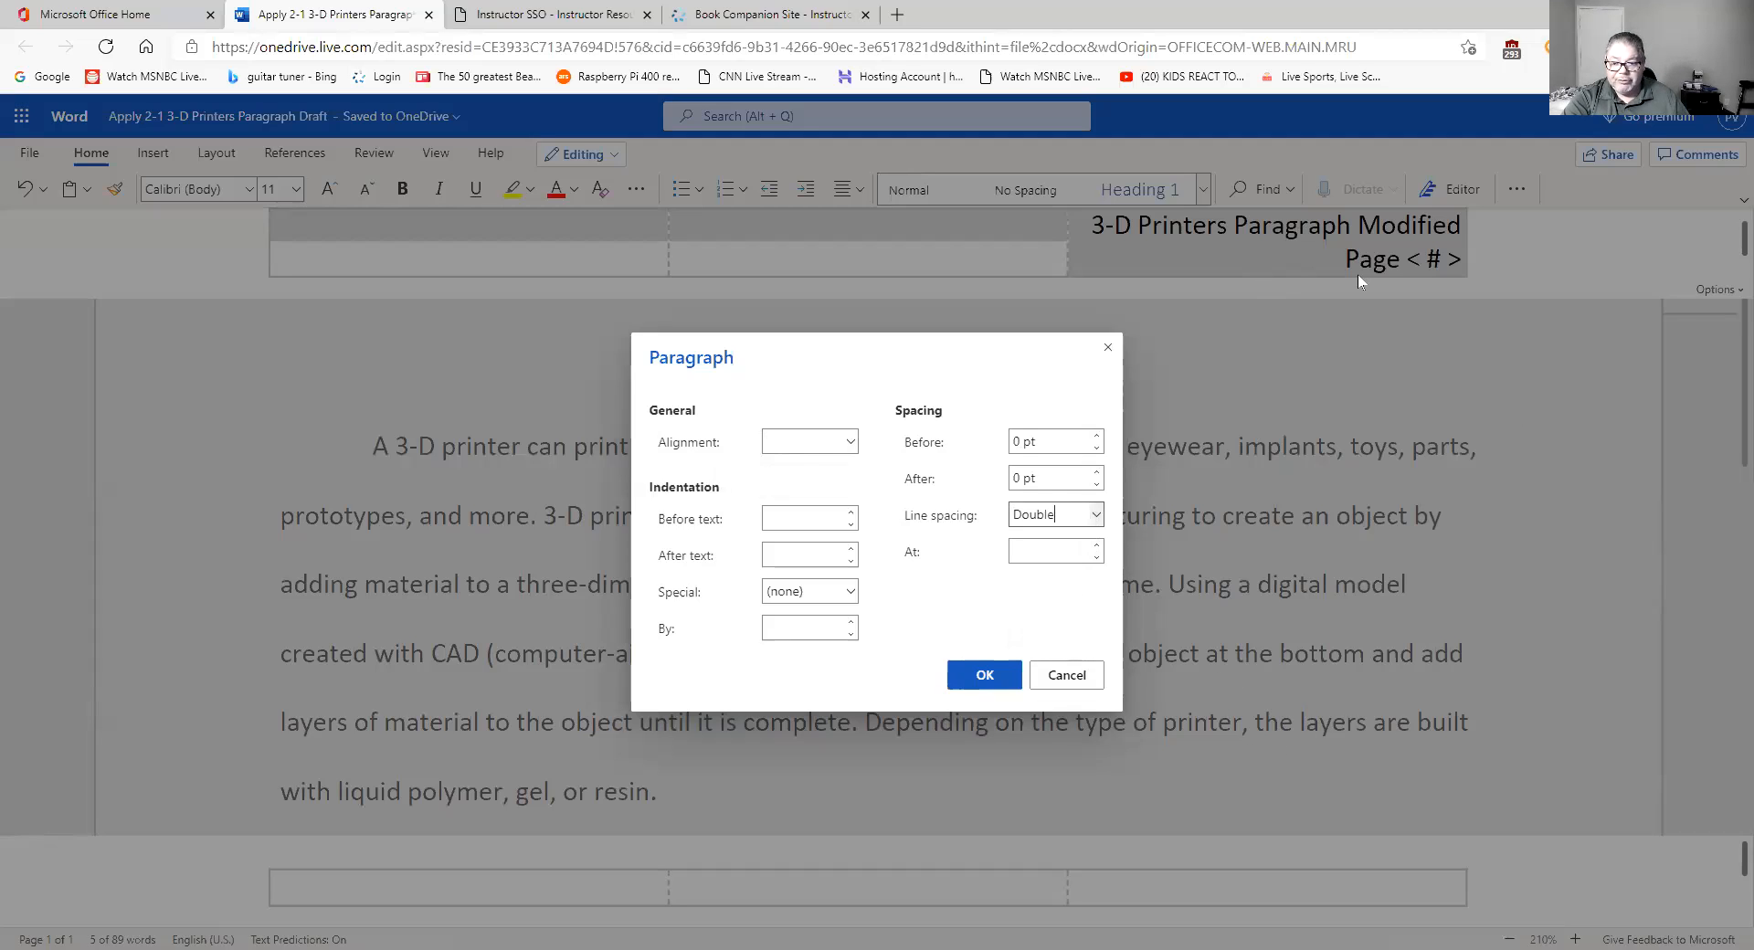
pyautogui.click(997, 683)
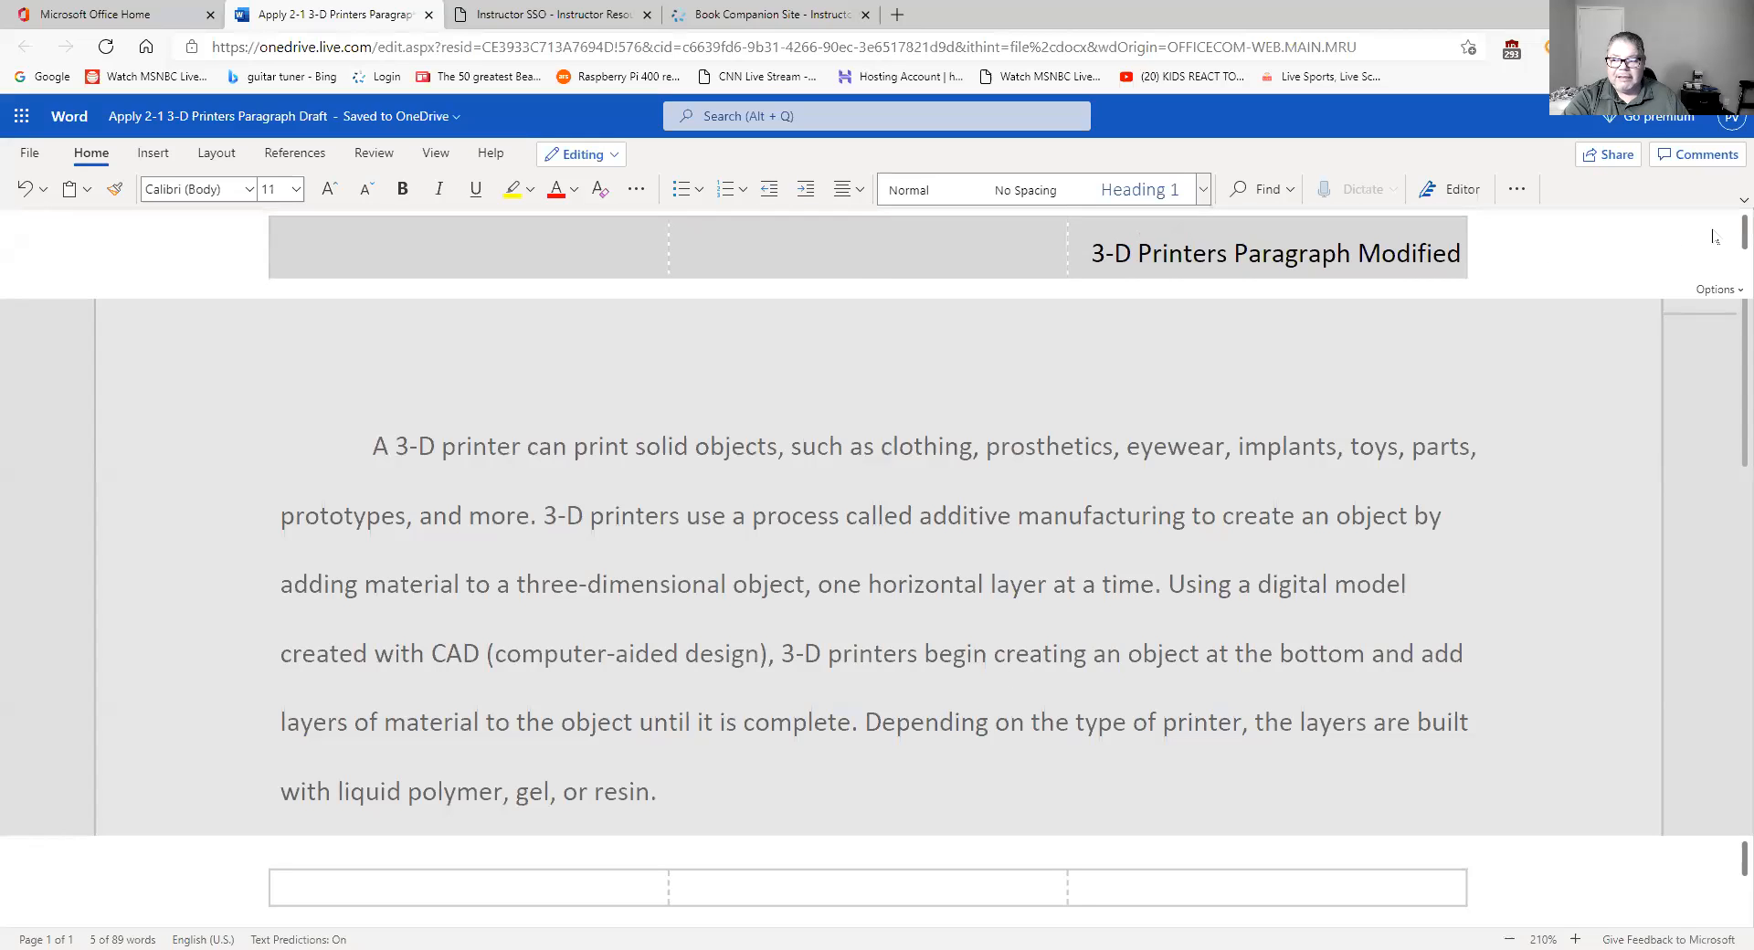
pyautogui.moveTo(1726, 229); pyautogui.dragTo(1725, 249)
pyautogui.scroll(2, 1726, 256)
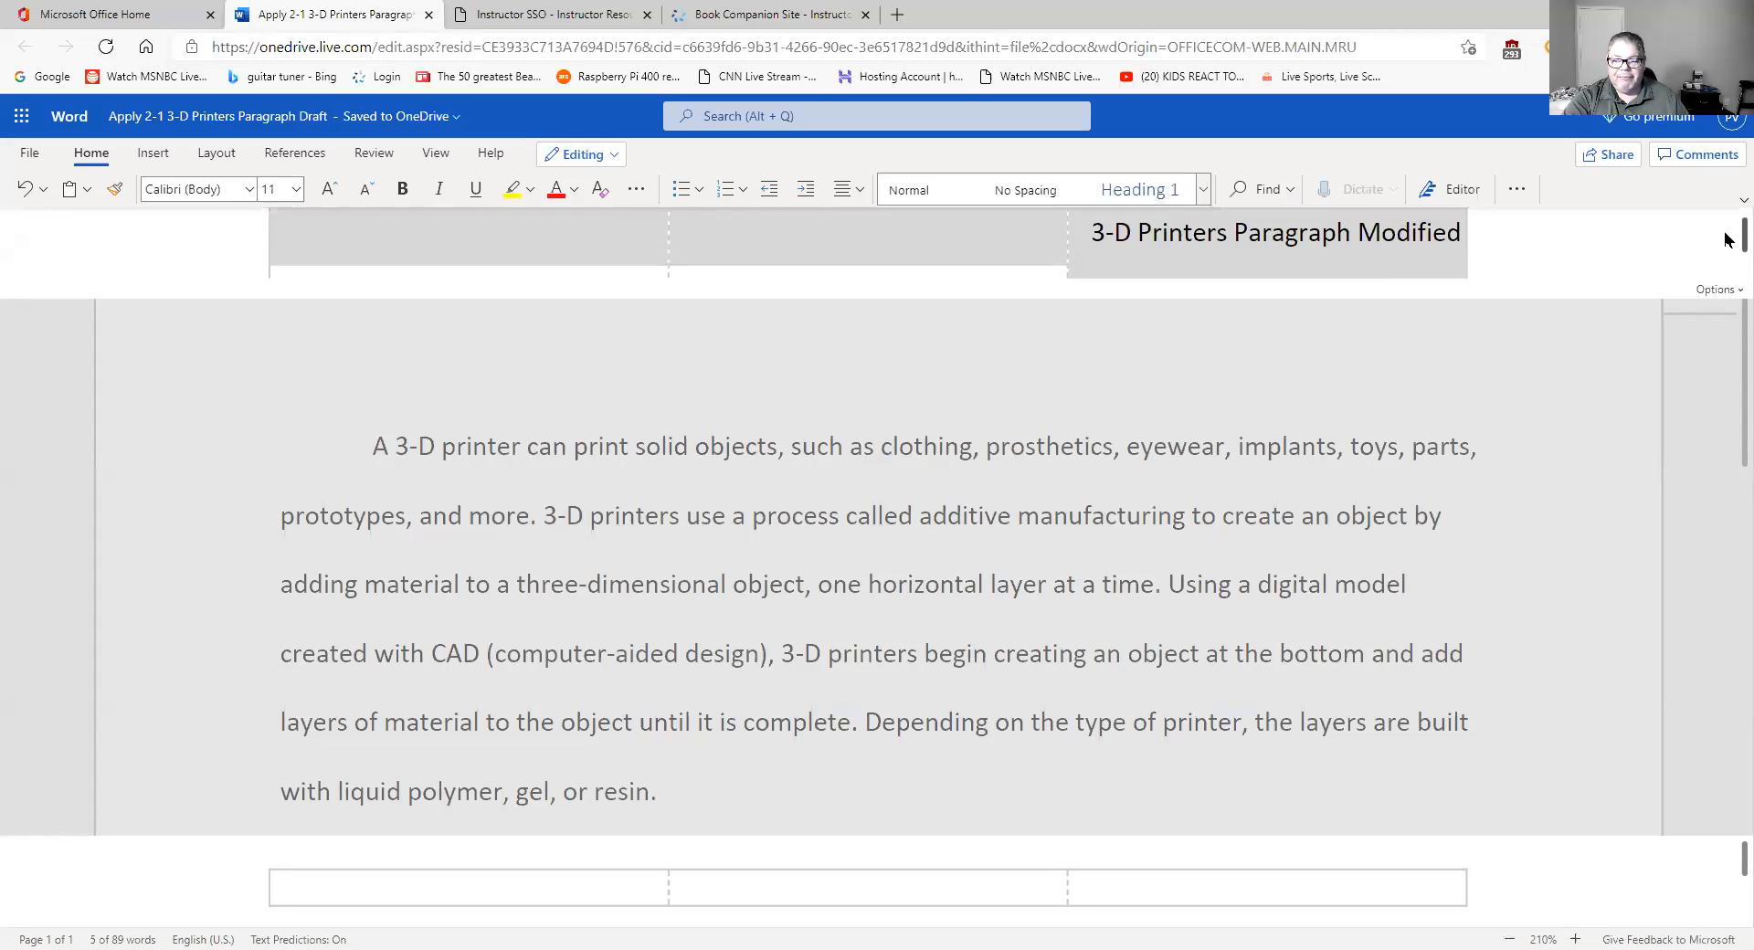
pyautogui.click(912, 441)
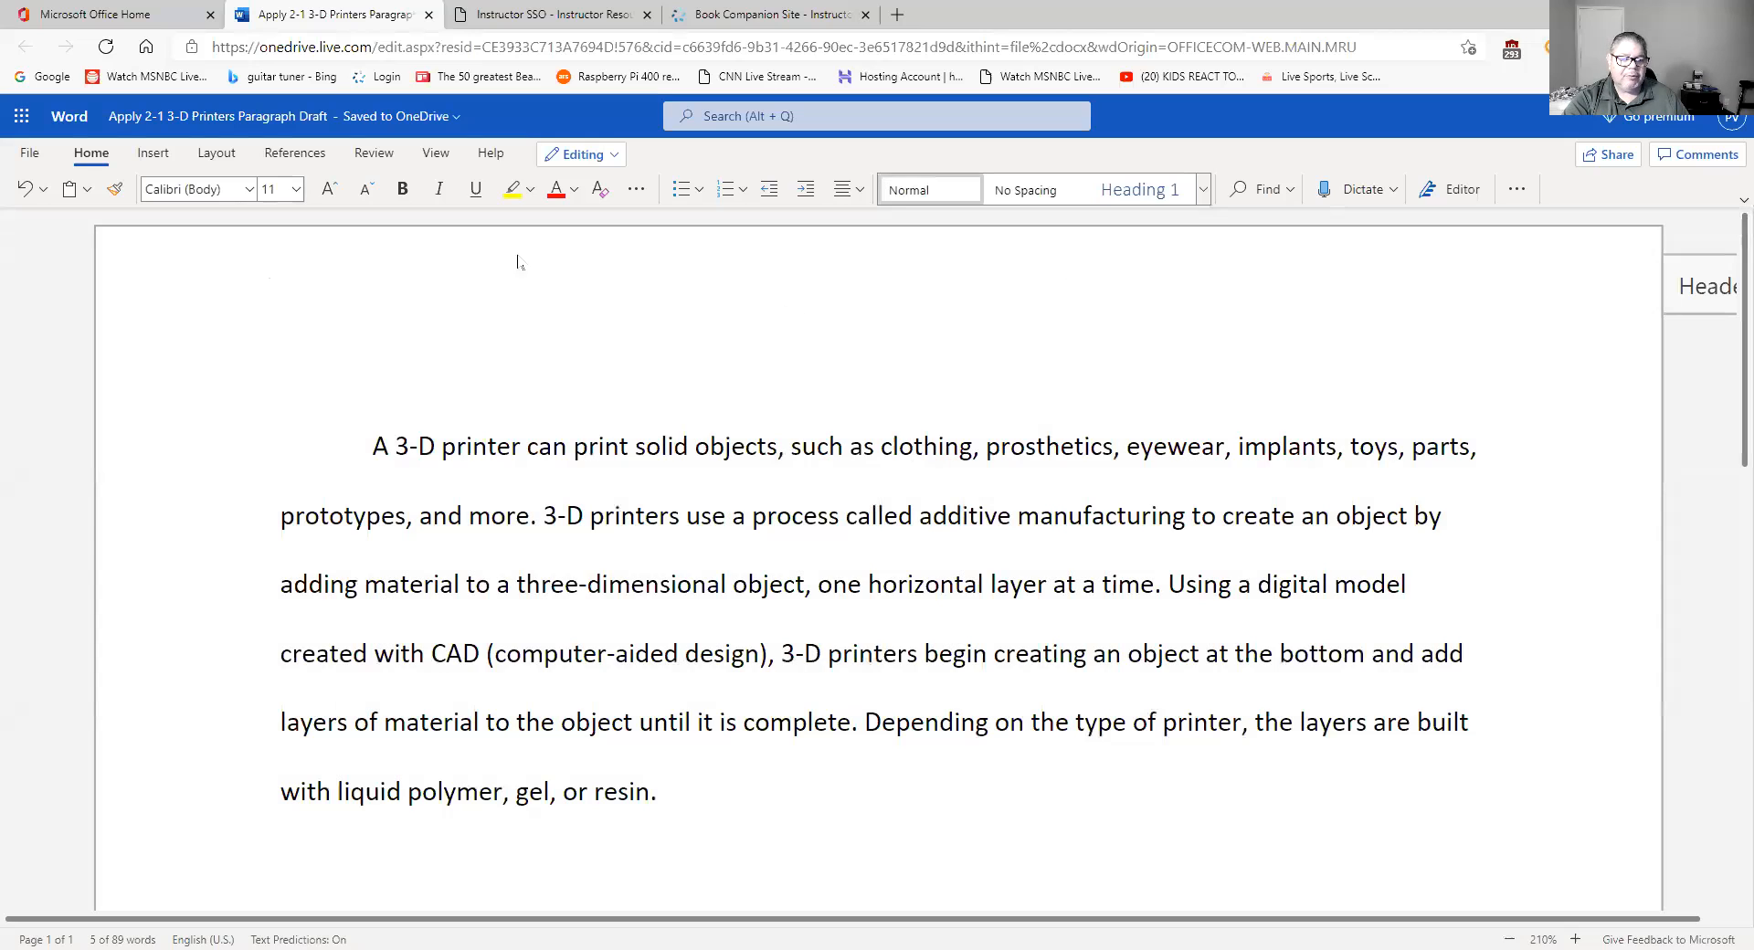
pyautogui.click(30, 153)
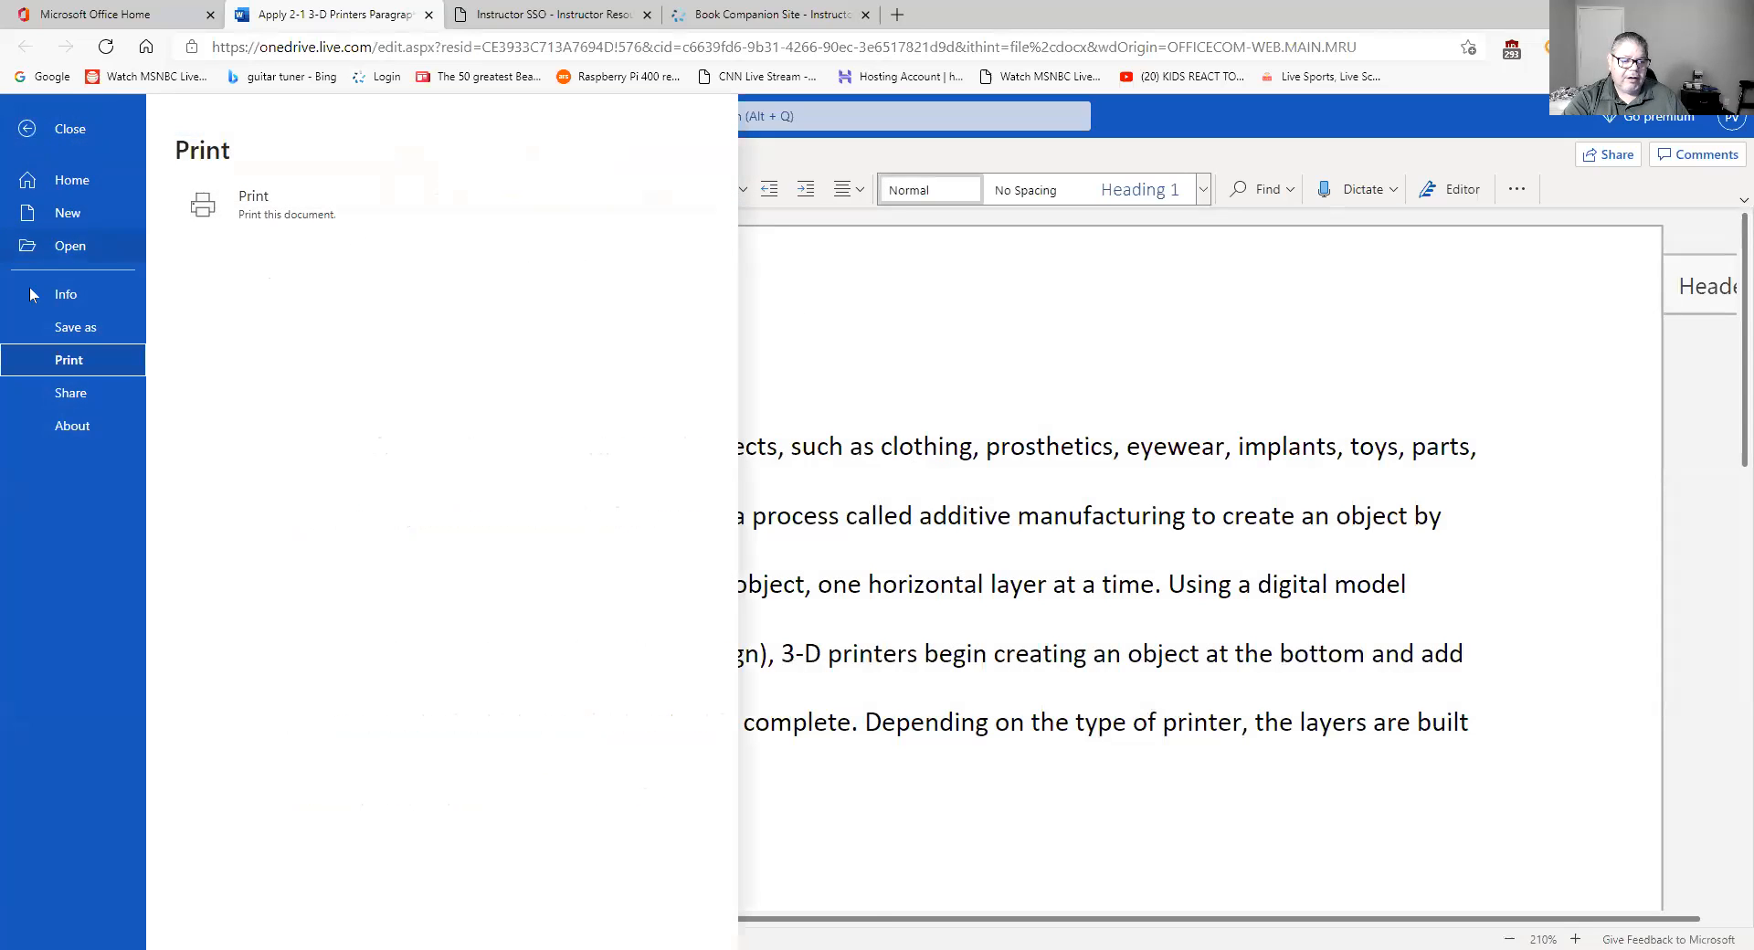
pyautogui.click(246, 199)
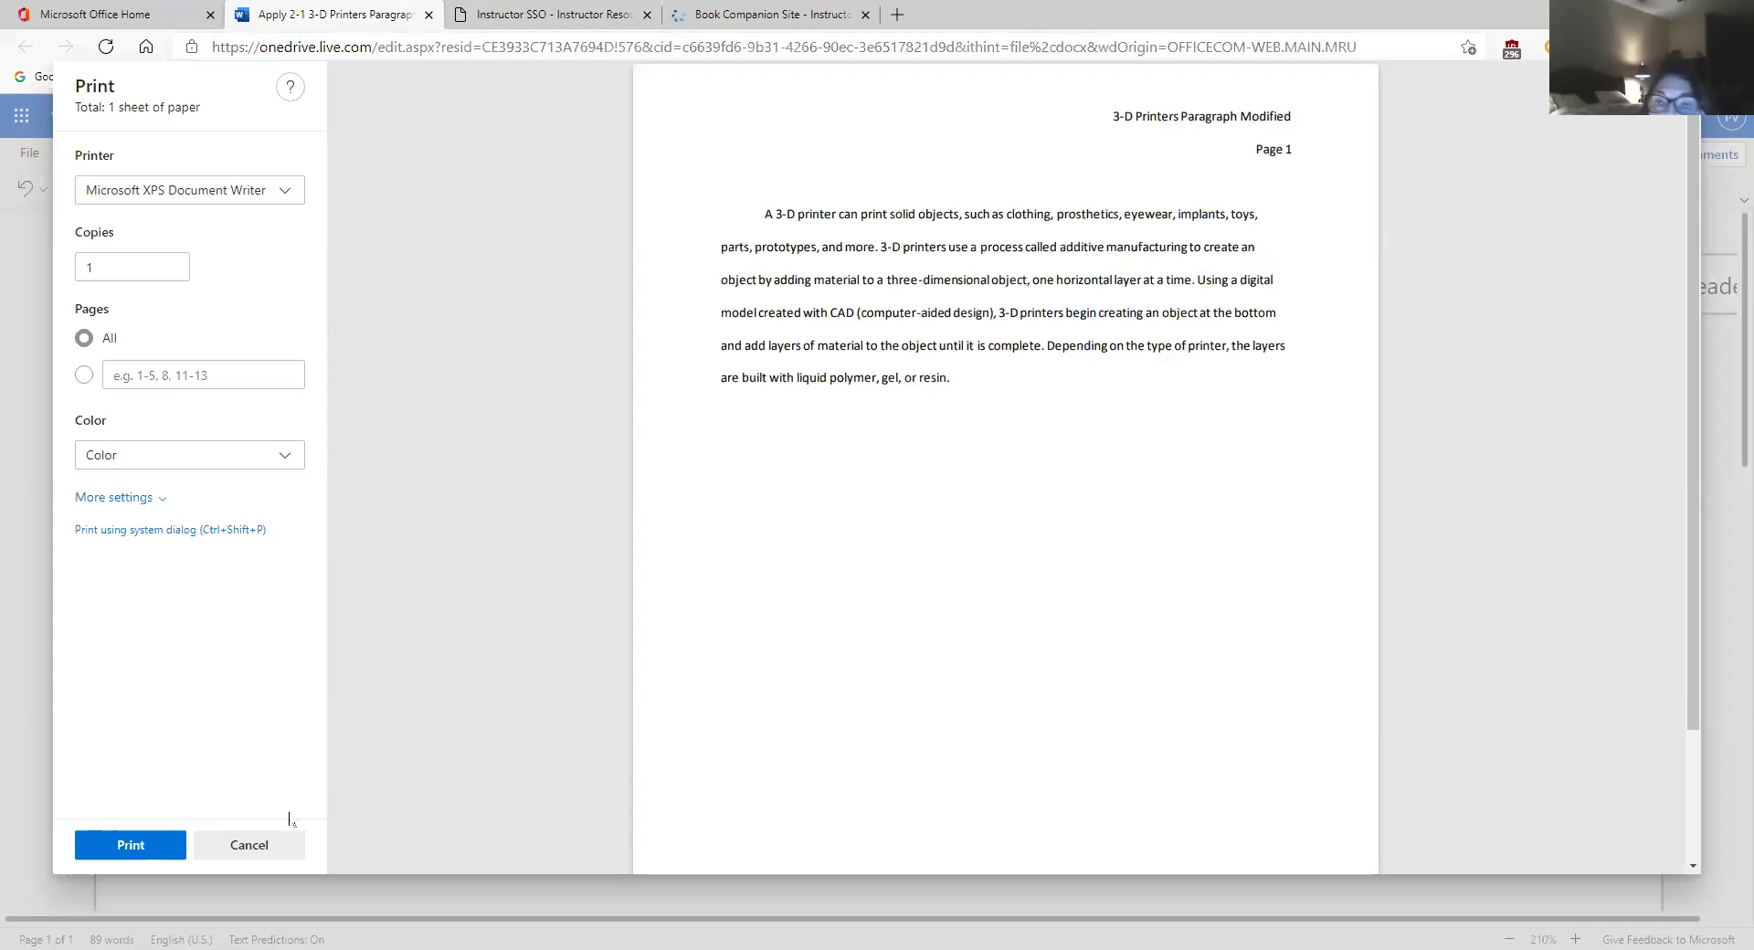
pyautogui.click(269, 848)
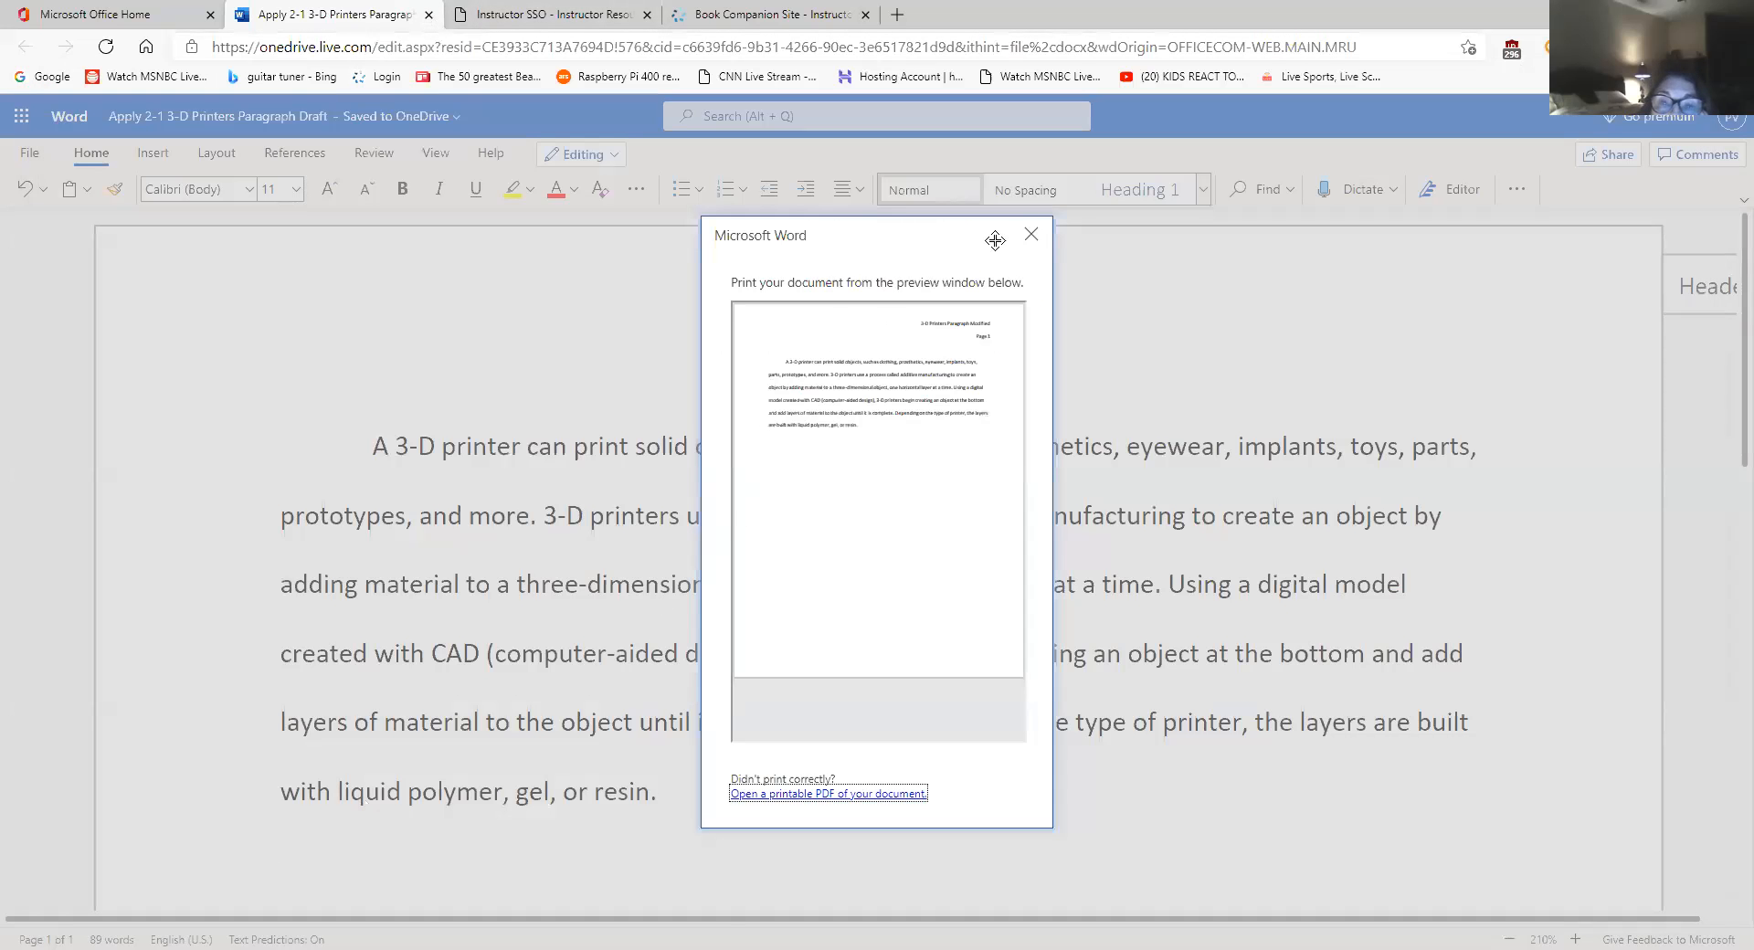
pyautogui.click(1031, 235)
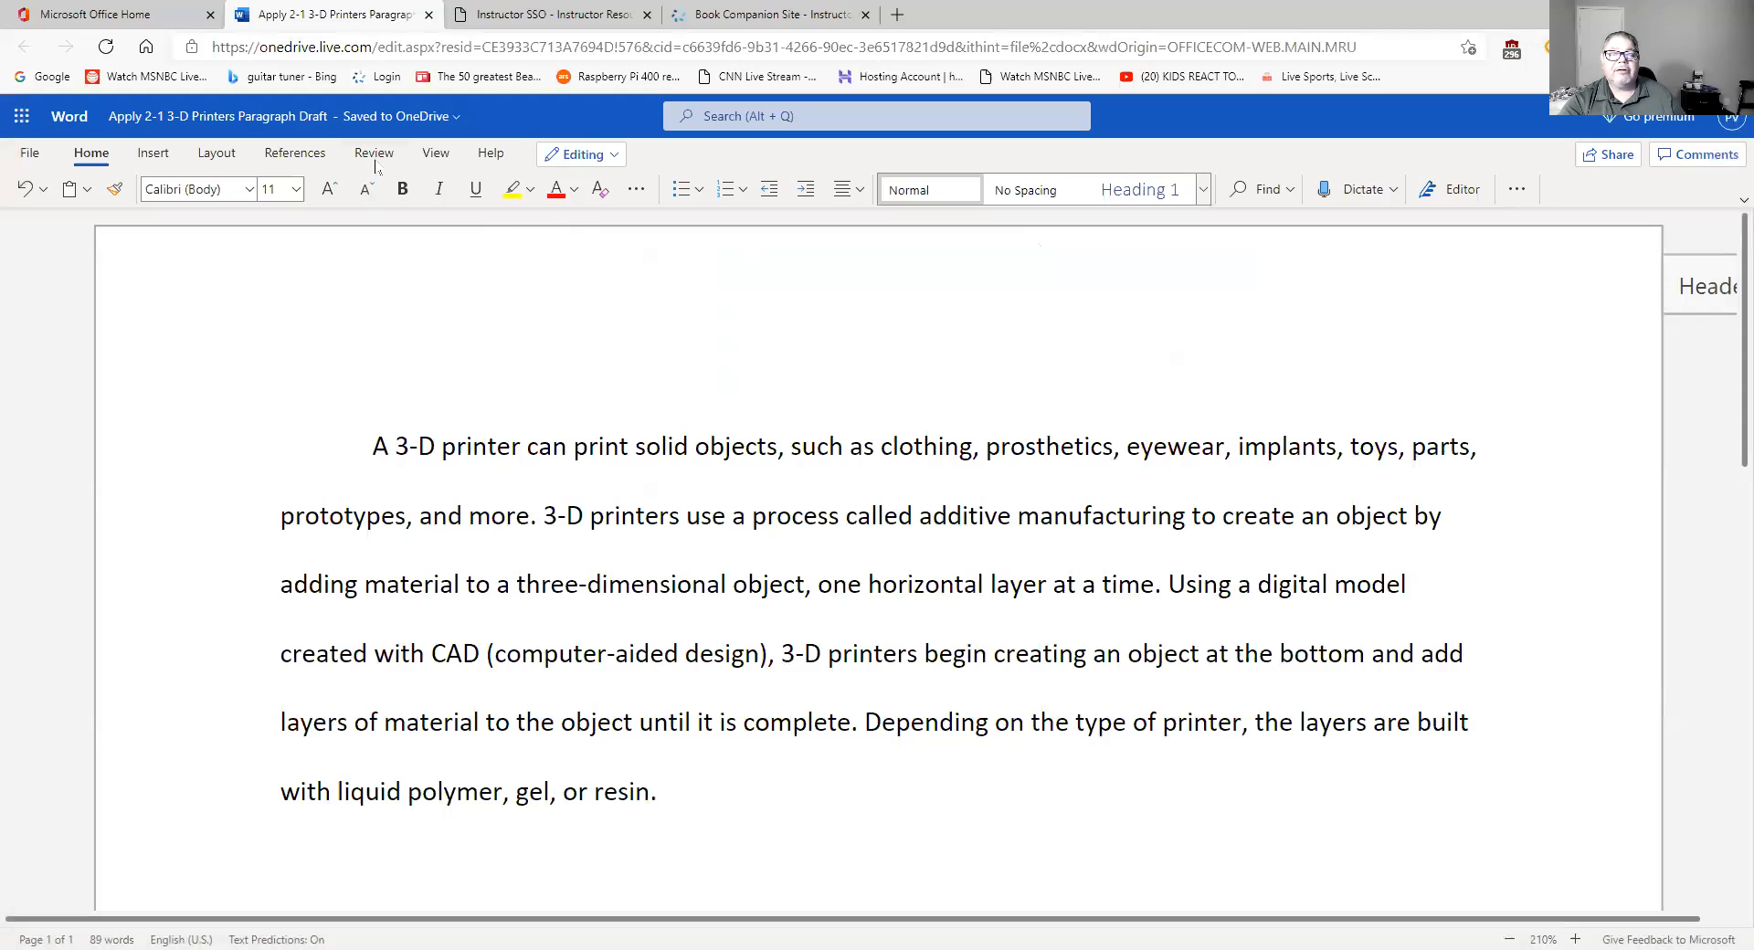
pyautogui.click(153, 153)
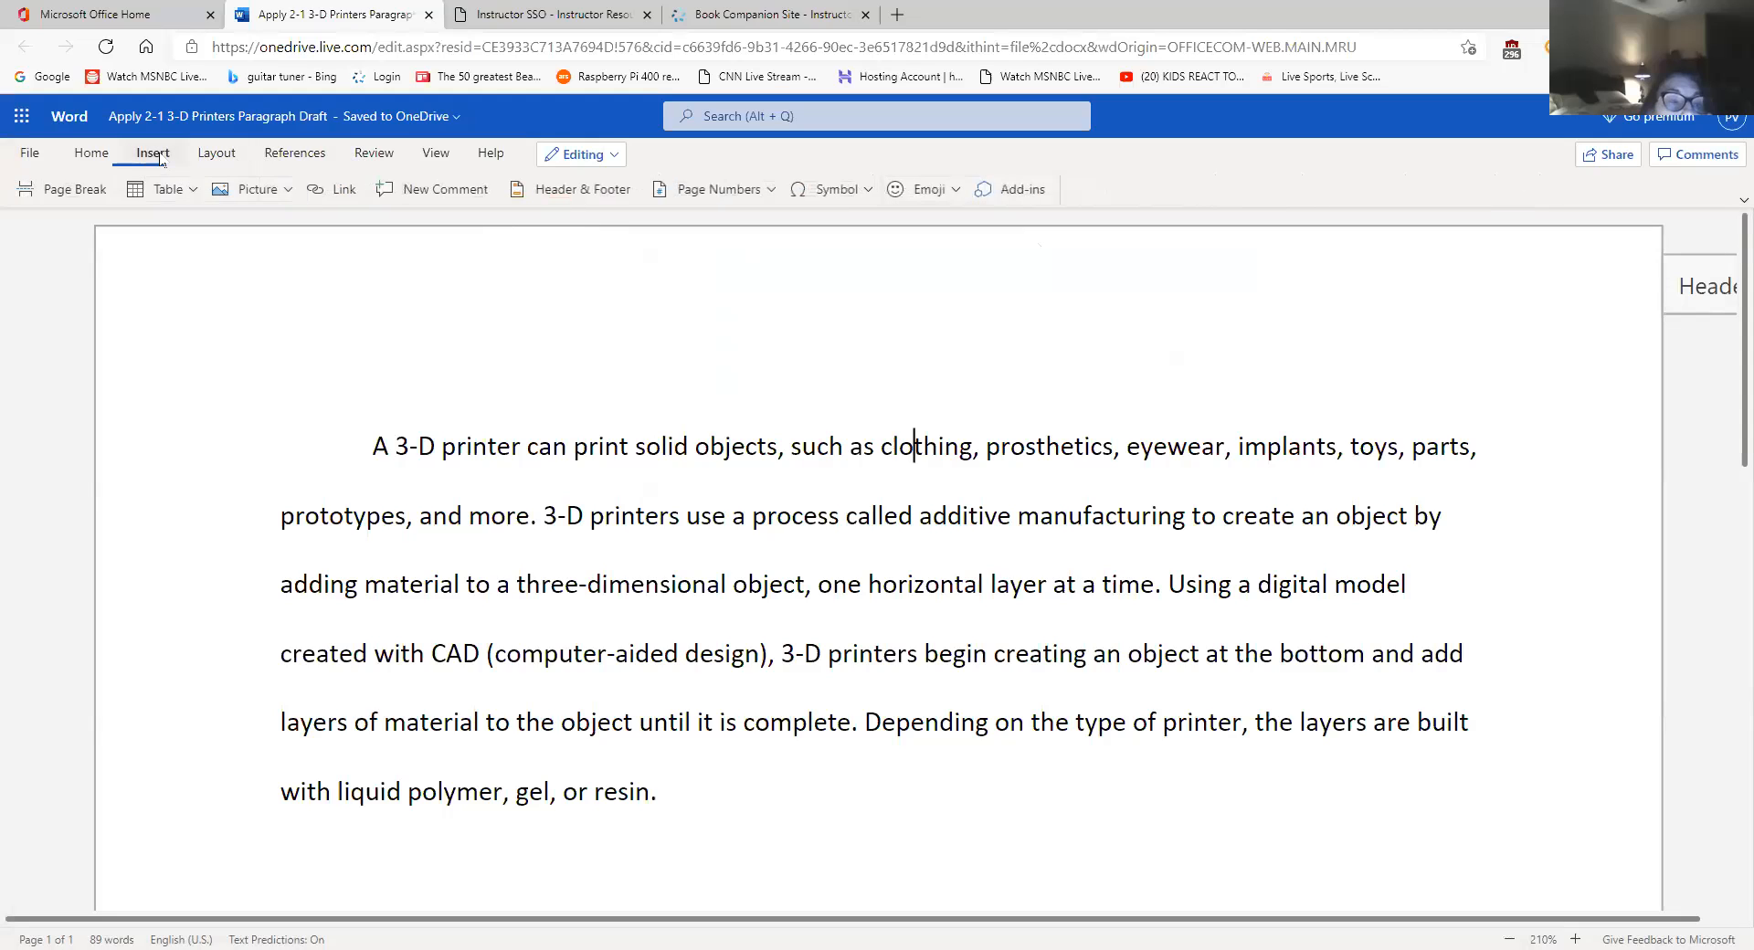
pyautogui.doubleClick(1418, 909)
pyautogui.moveTo(1418, 919); pyautogui.dragTo(1520, 922)
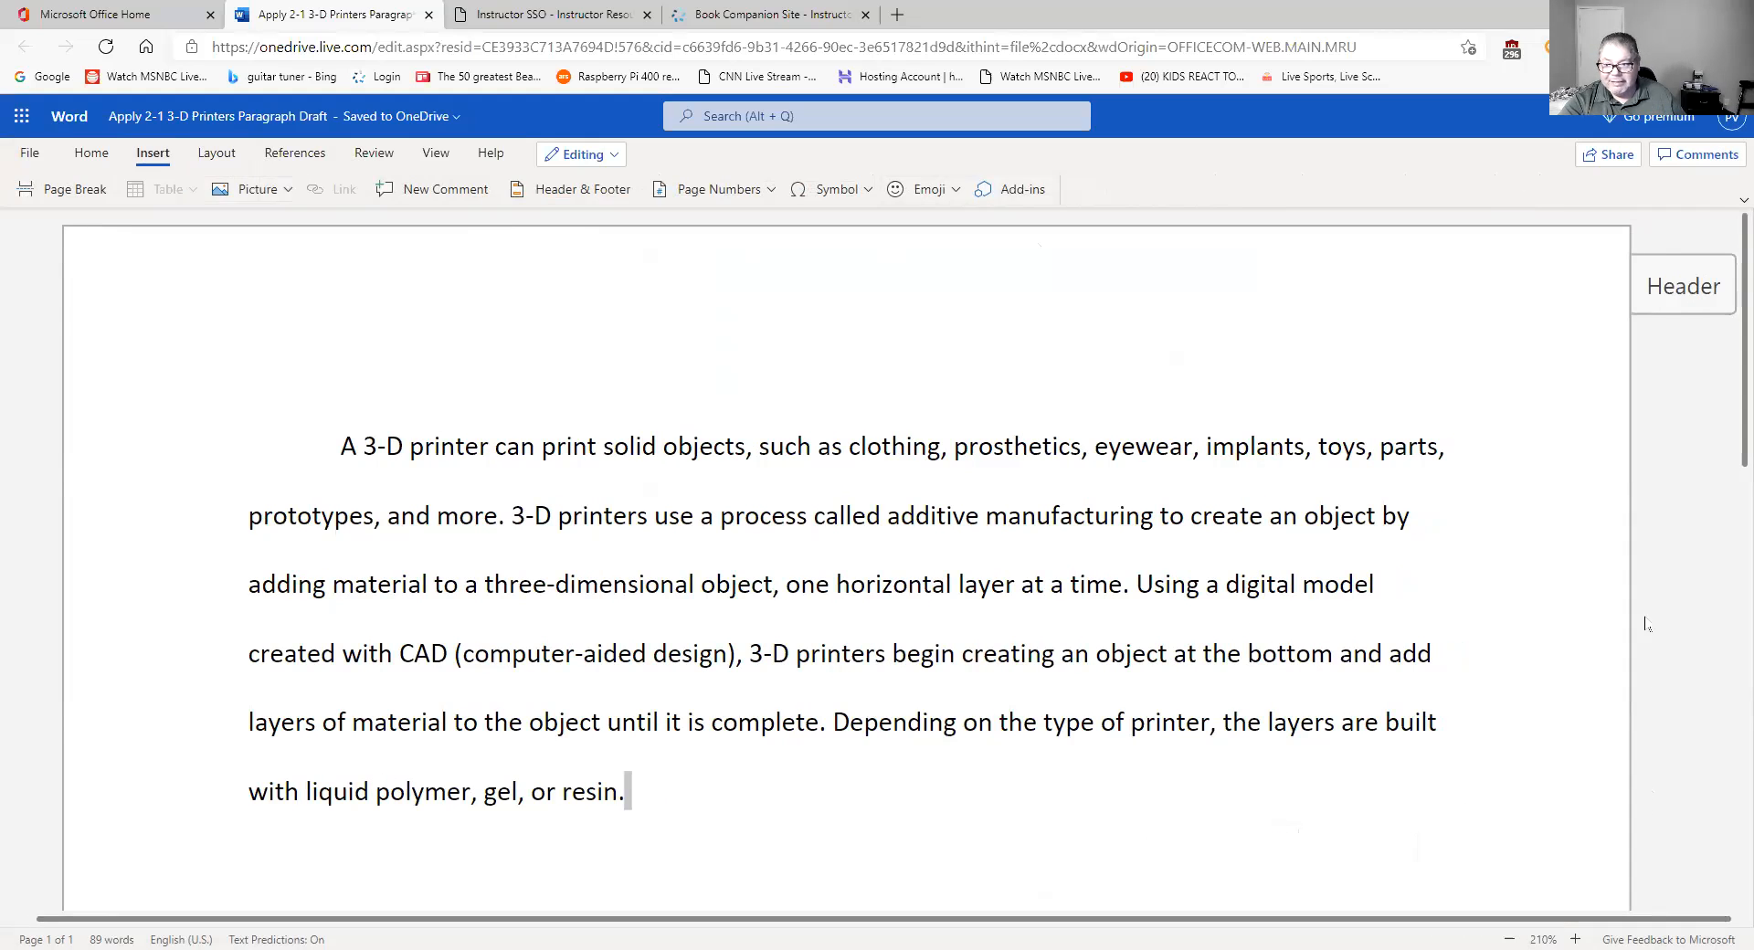
pyautogui.click(1683, 291)
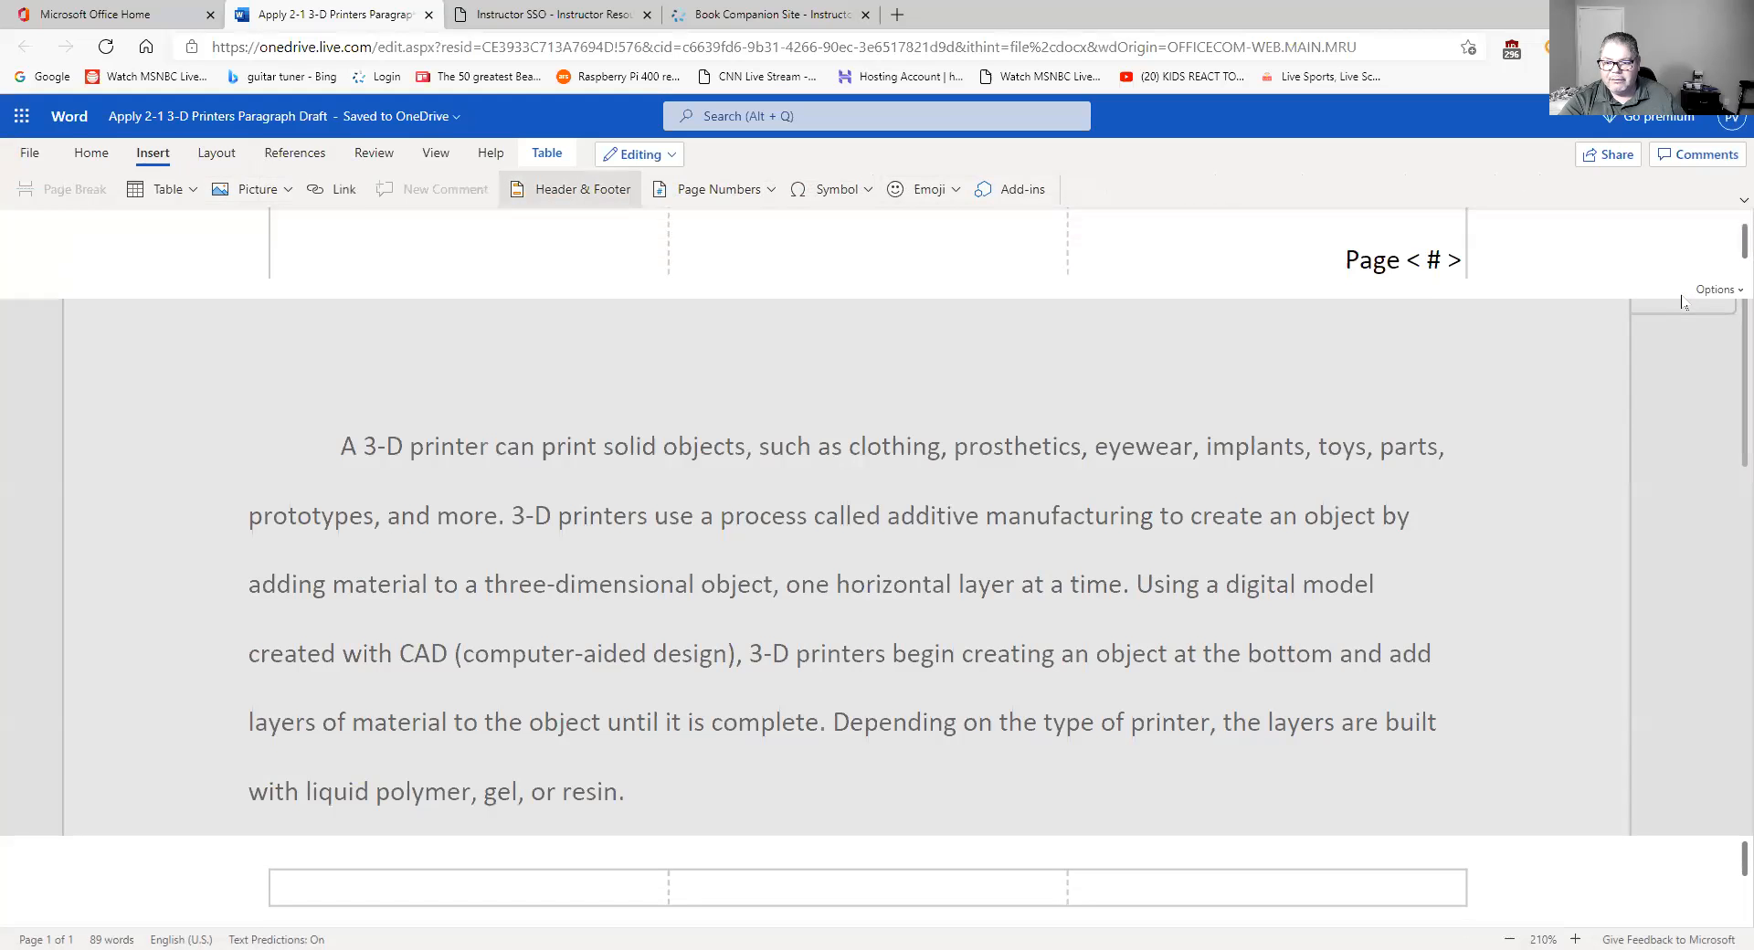
pyautogui.click(1587, 343)
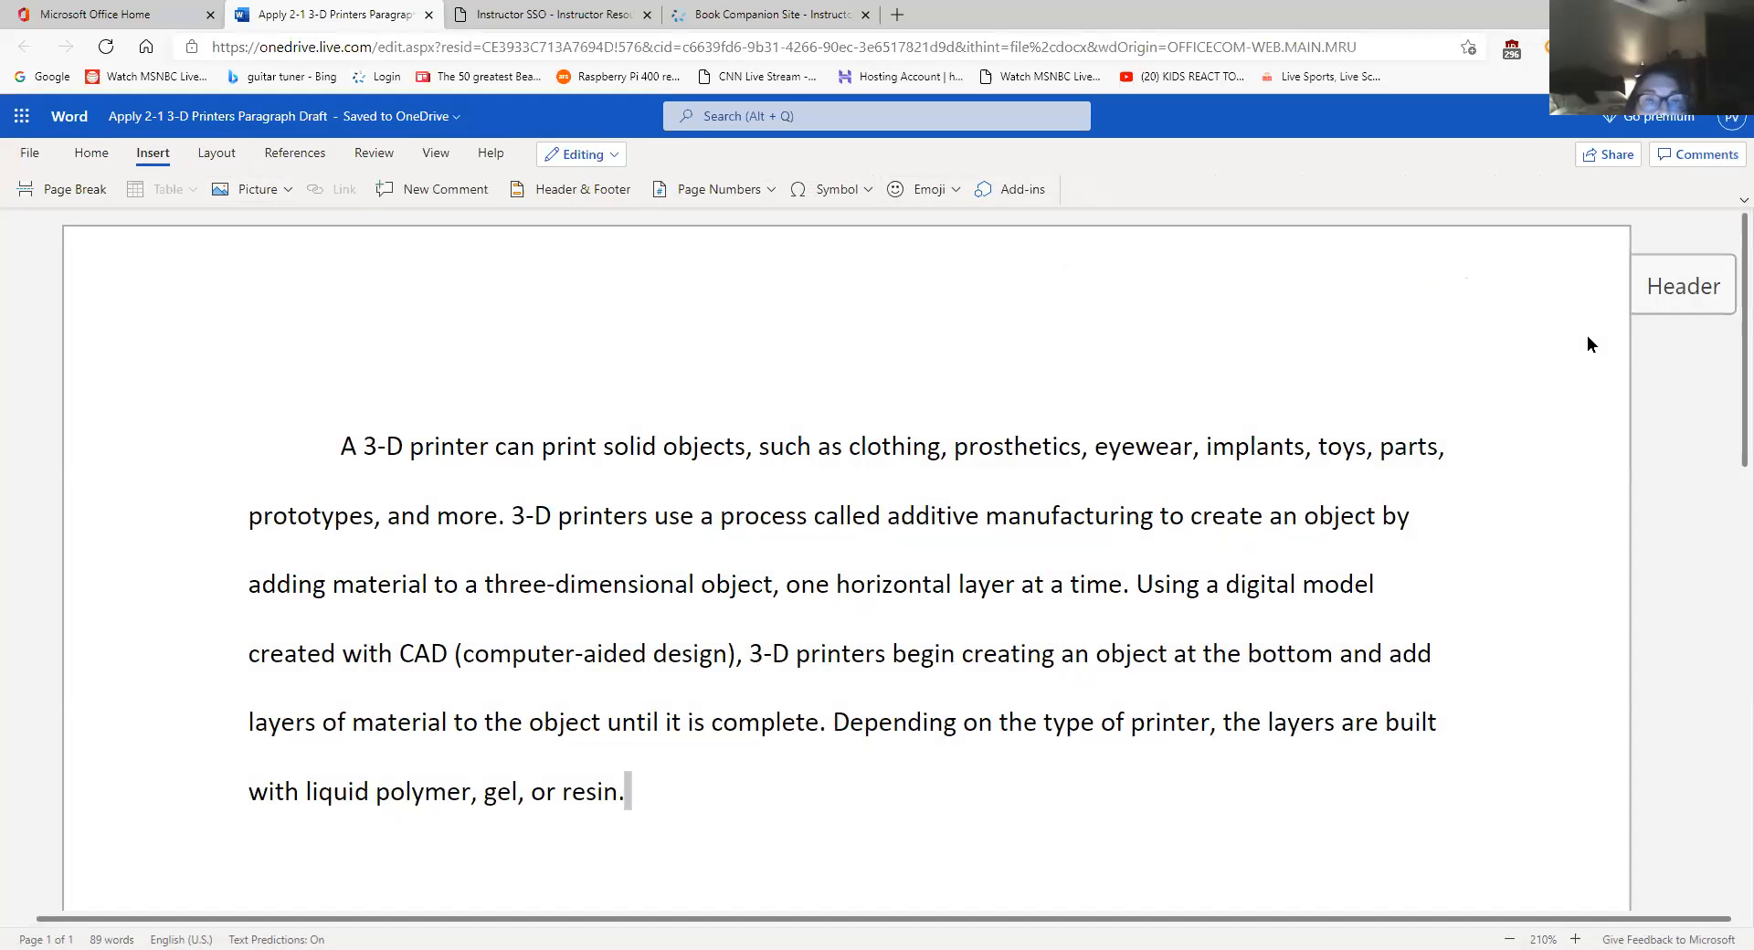
pyautogui.click(1683, 291)
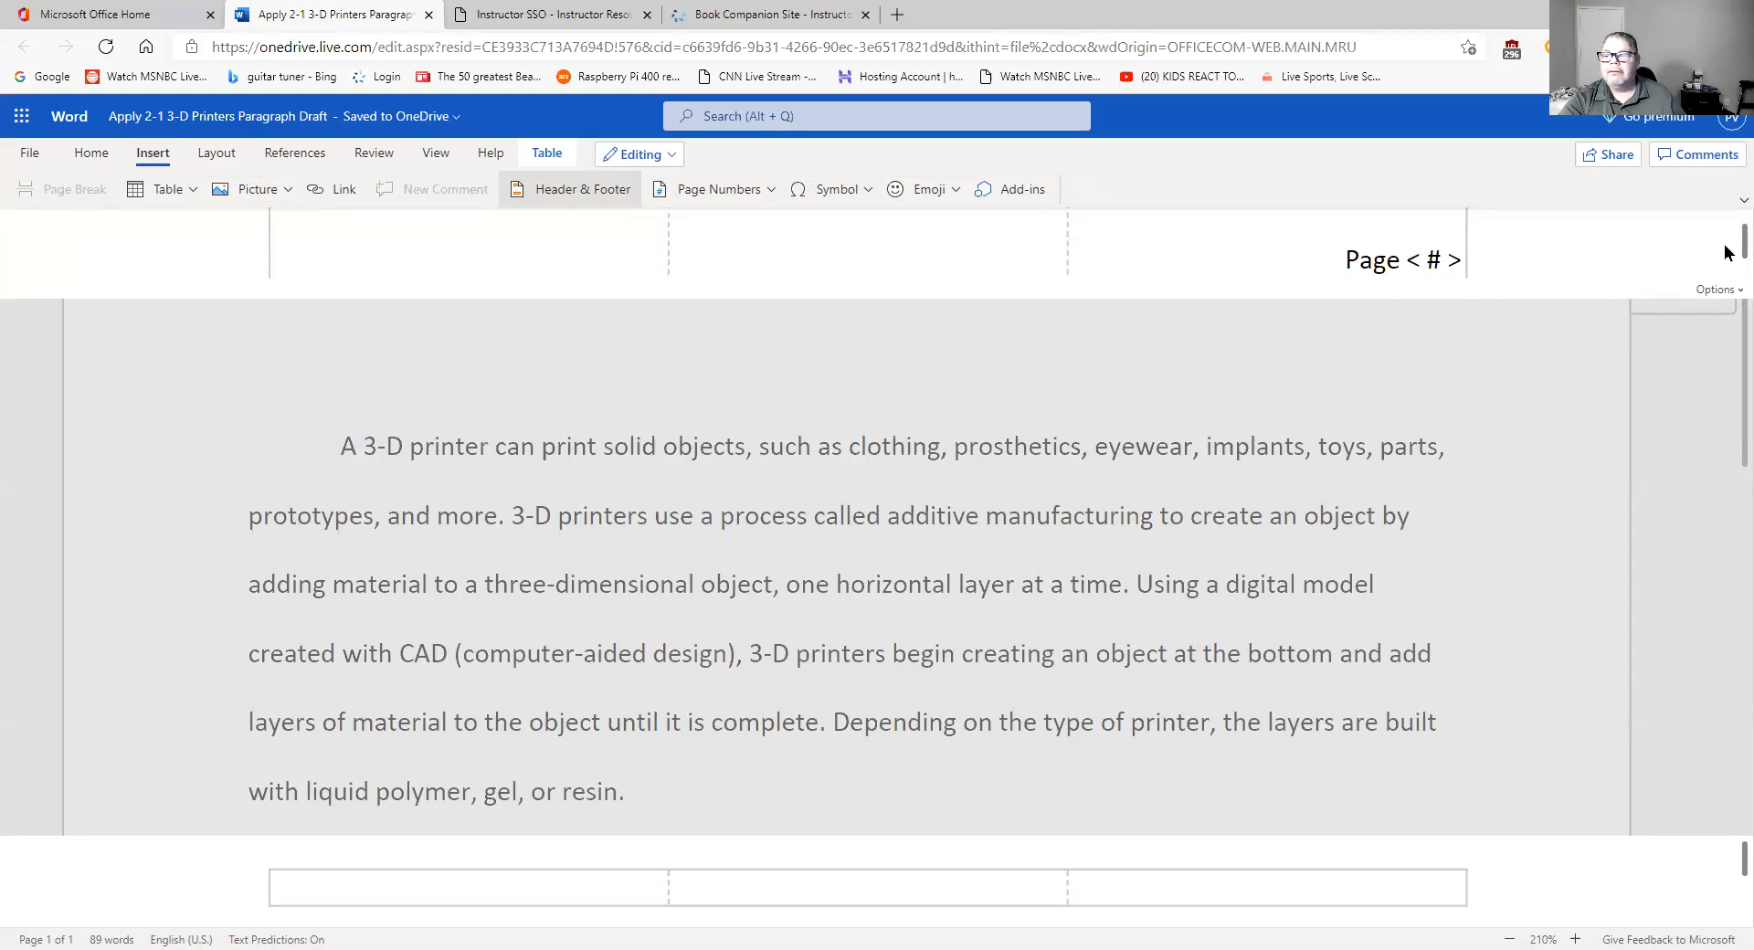
pyautogui.moveTo(1724, 243); pyautogui.dragTo(1725, 241)
pyautogui.scroll(2, 1709, 252)
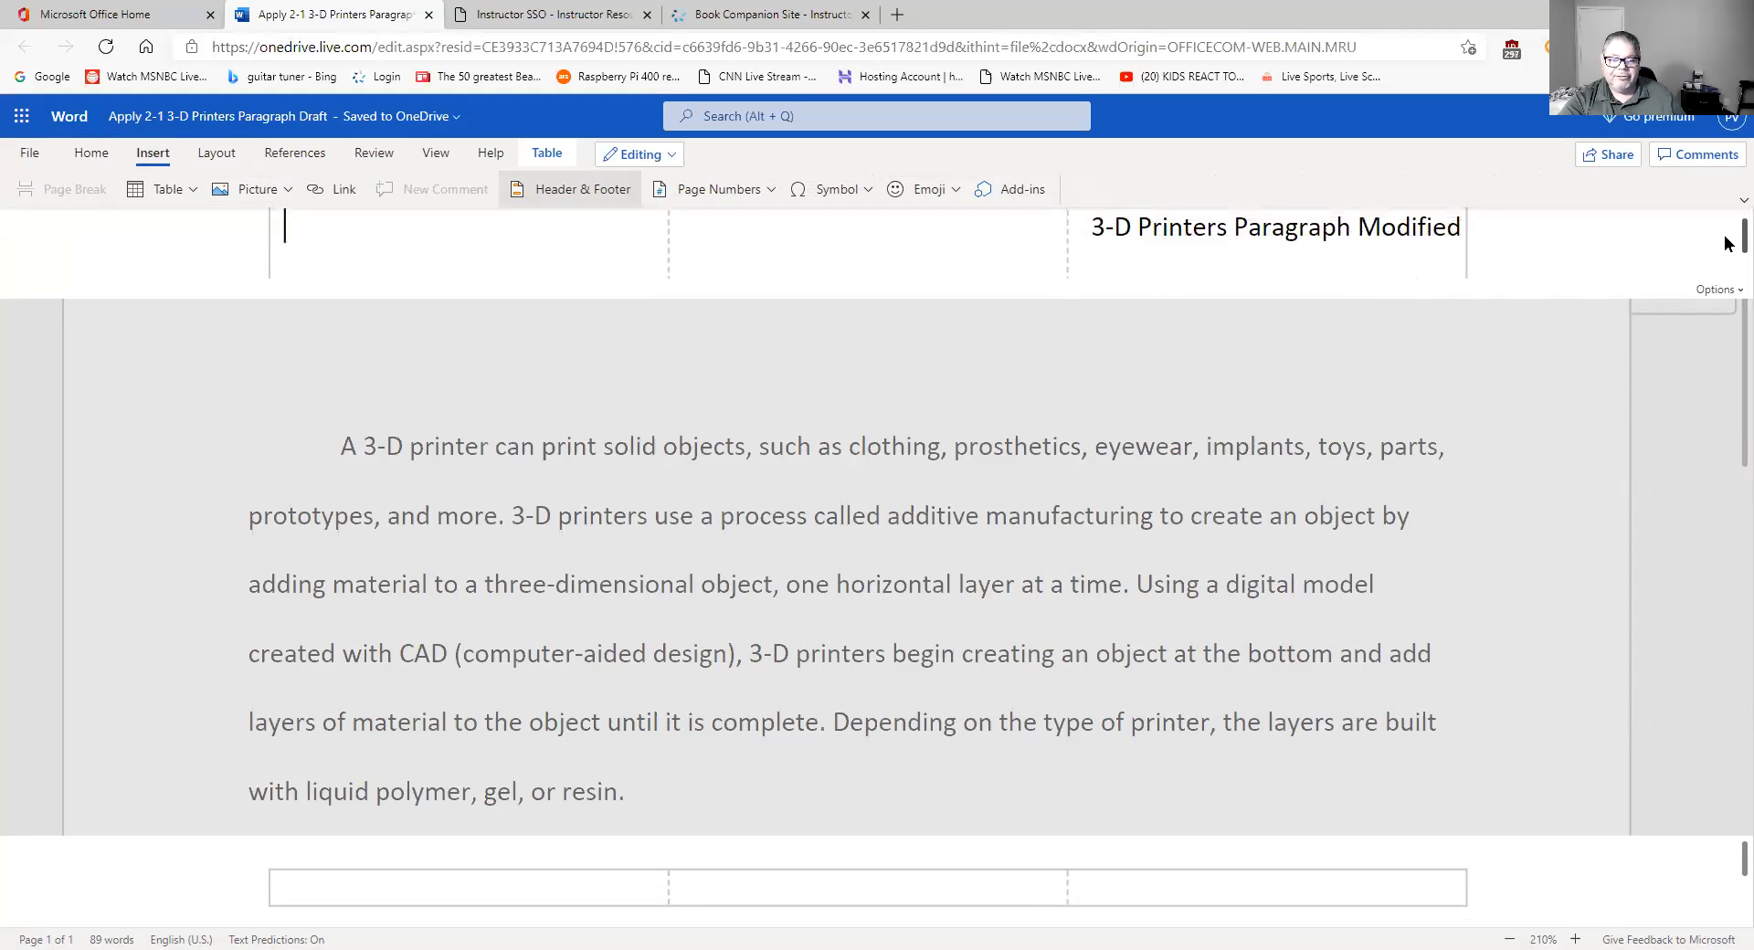
pyautogui.click(1322, 262)
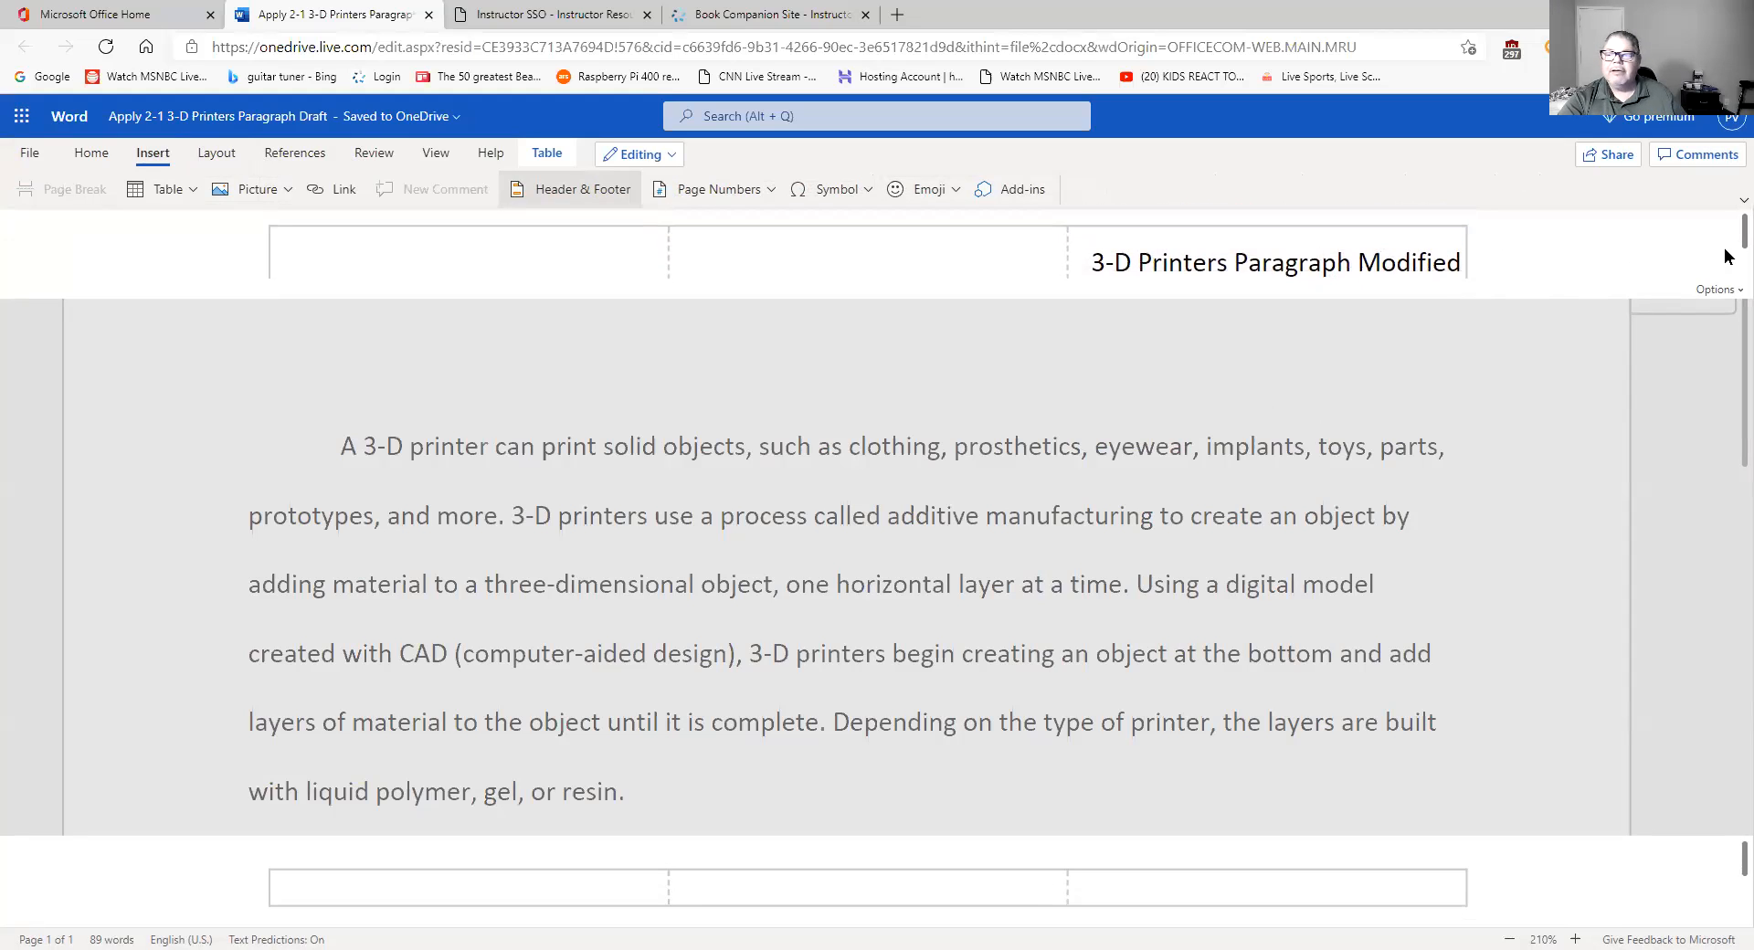
pyautogui.scroll(-1, 1725, 245)
pyautogui.scroll(-1, 1727, 252)
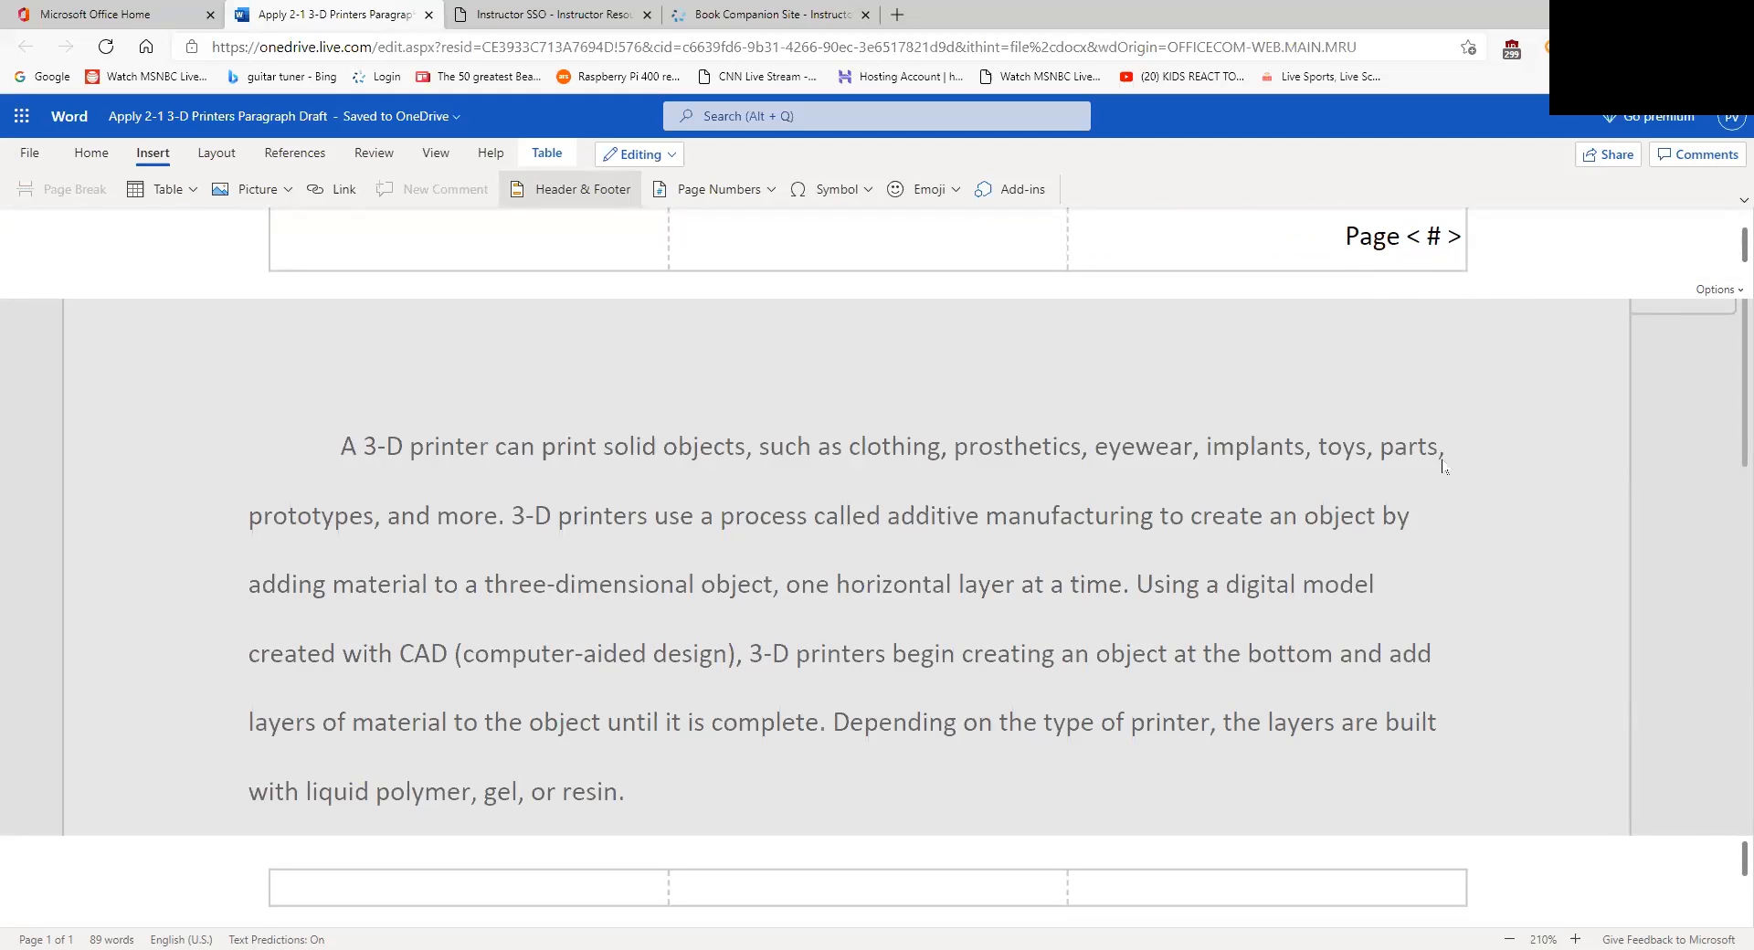
pyautogui.click(1433, 256)
pyautogui.scroll(2, 1450, 260)
pyautogui.scroll(-1, 1453, 267)
pyautogui.scroll(-1, 1452, 270)
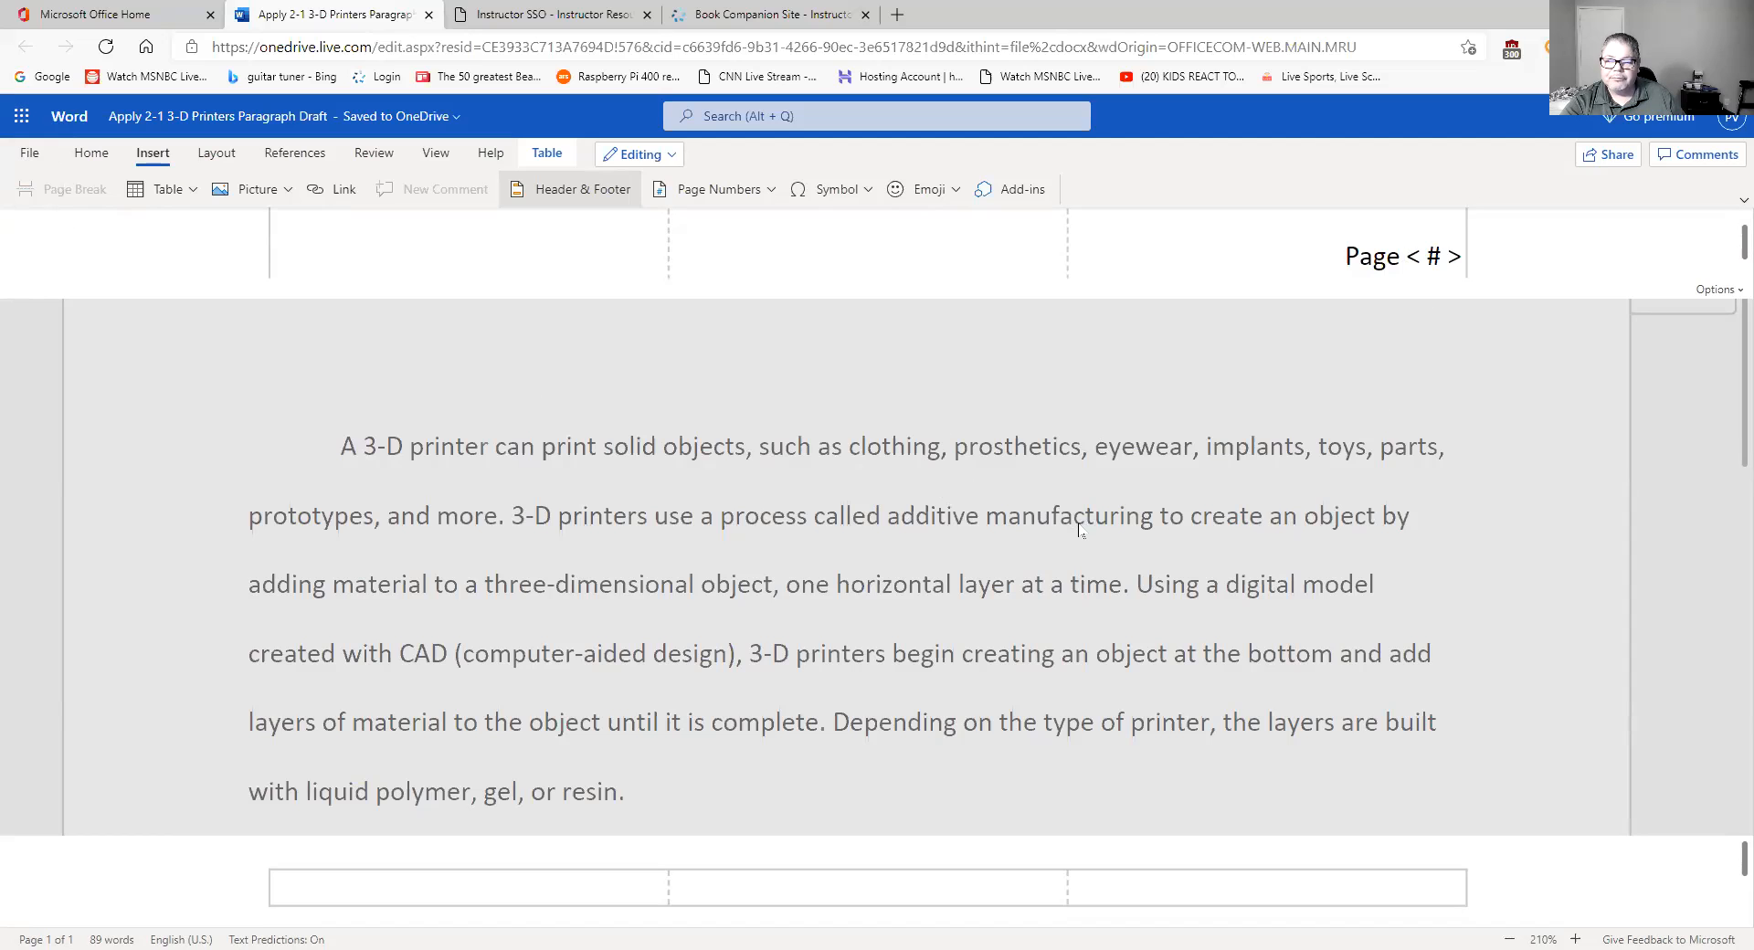
pyautogui.click(33, 153)
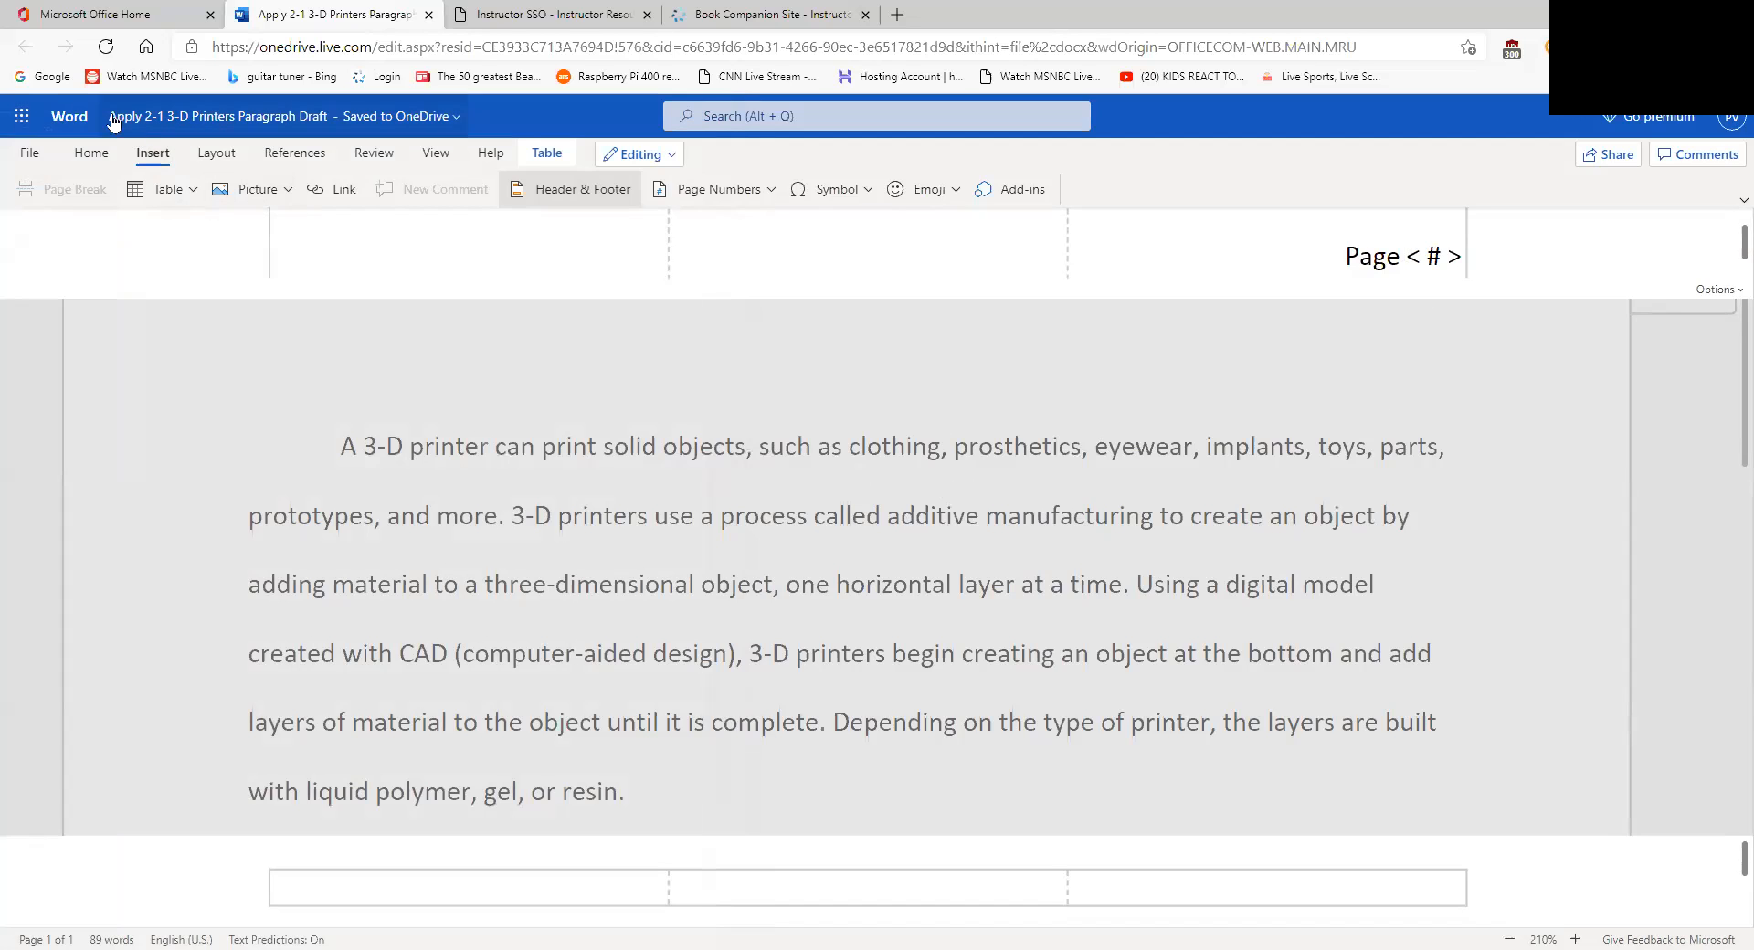
# - Print the document again to preview the header title above Page 1, then close the preview
pyautogui.click(36, 146)
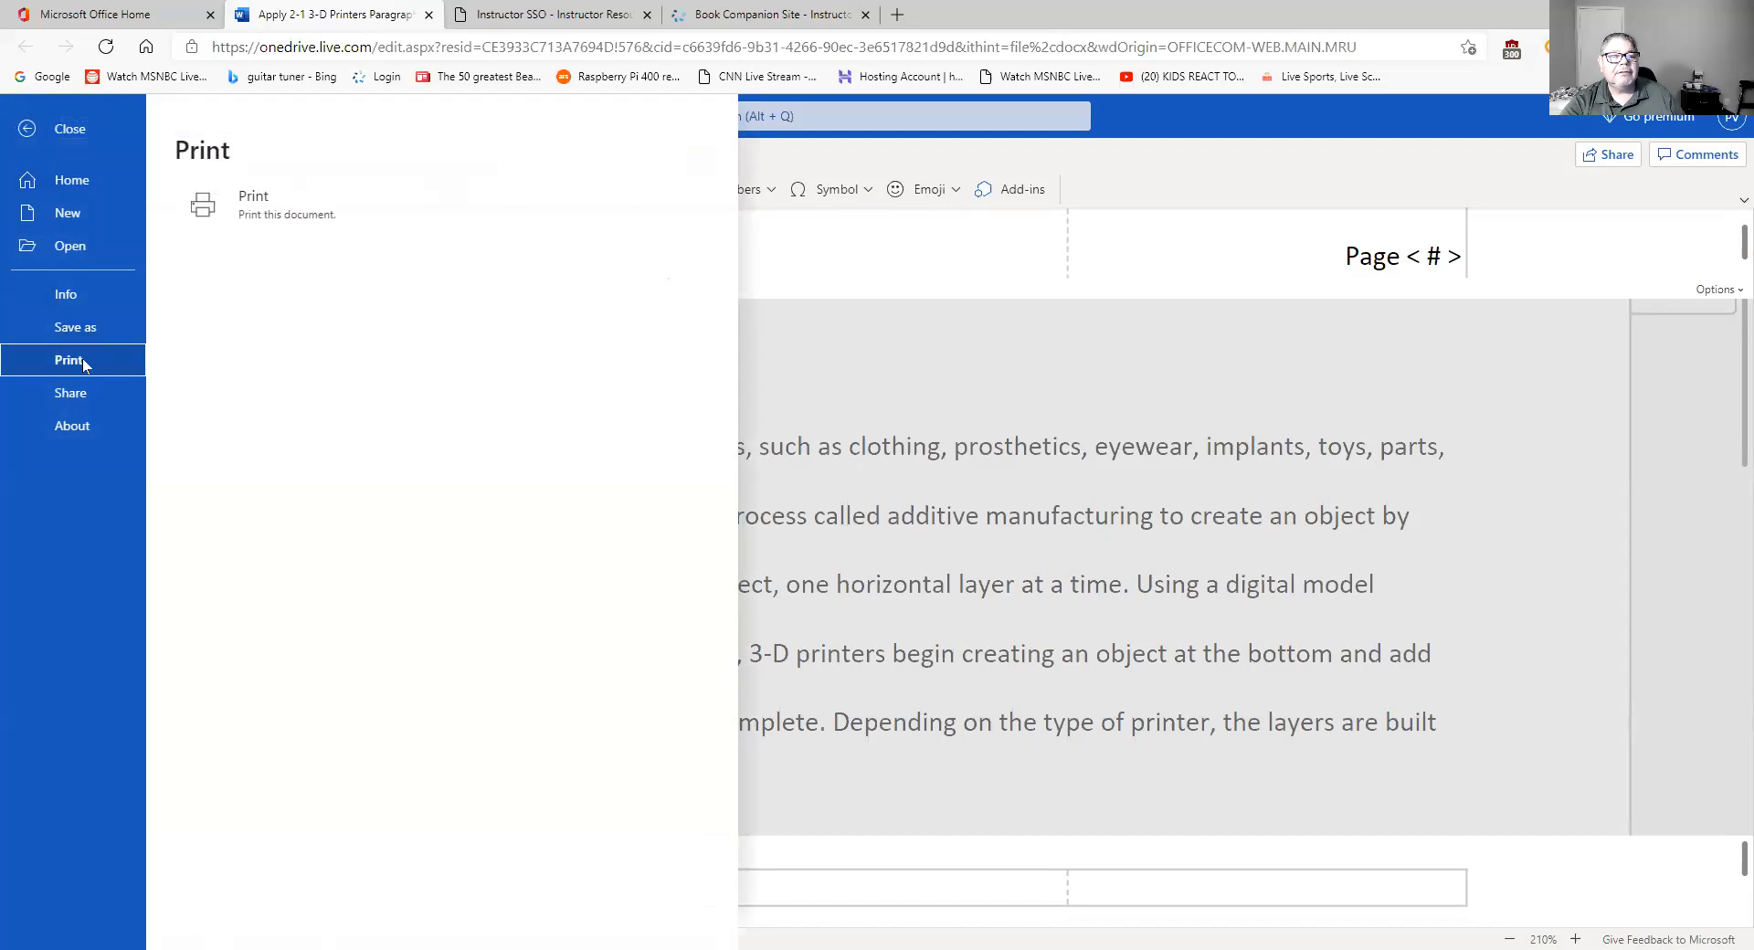
pyautogui.click(289, 226)
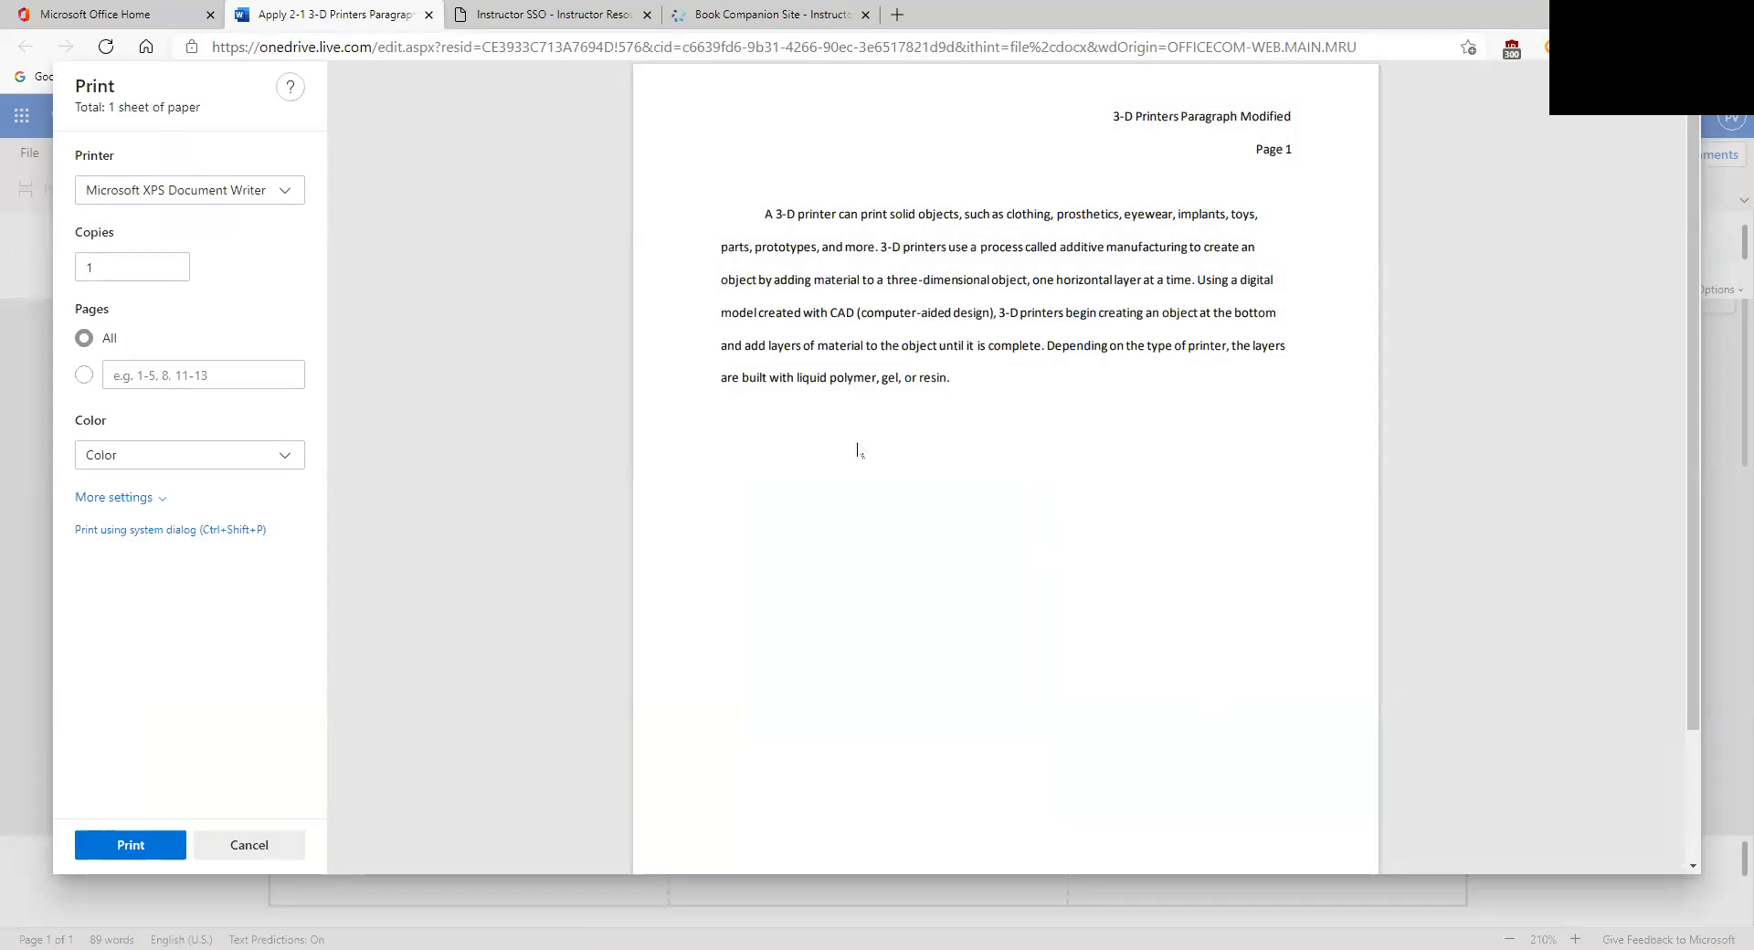
pyautogui.click(167, 850)
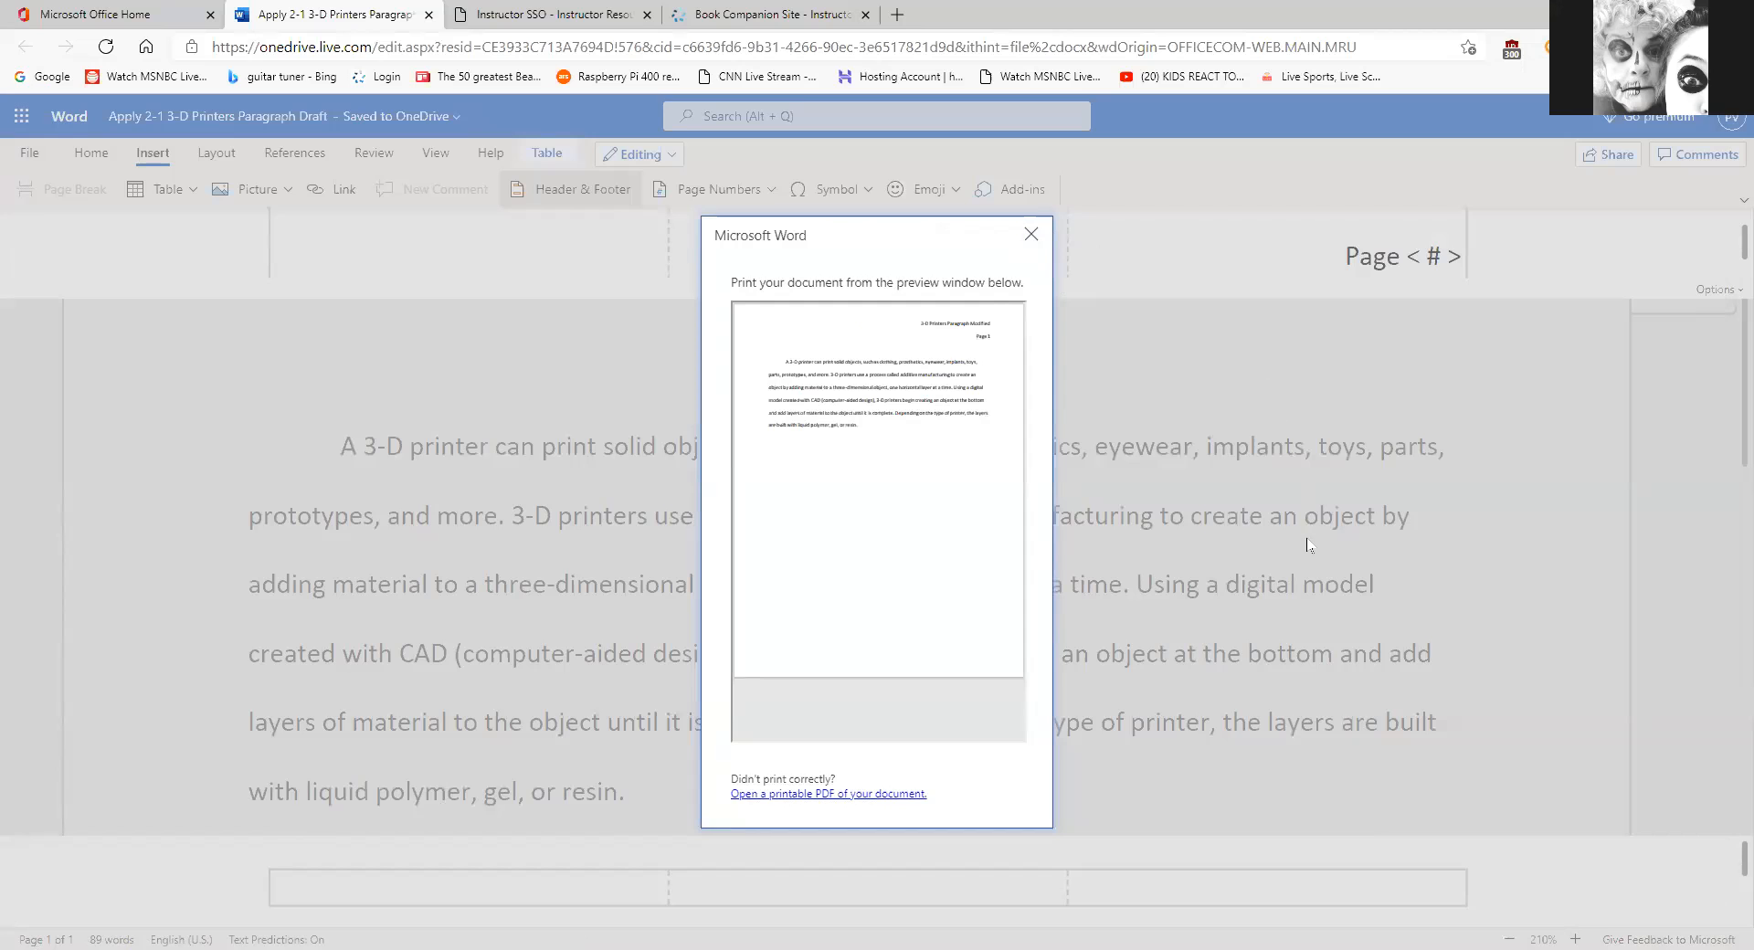
pyautogui.click(1031, 235)
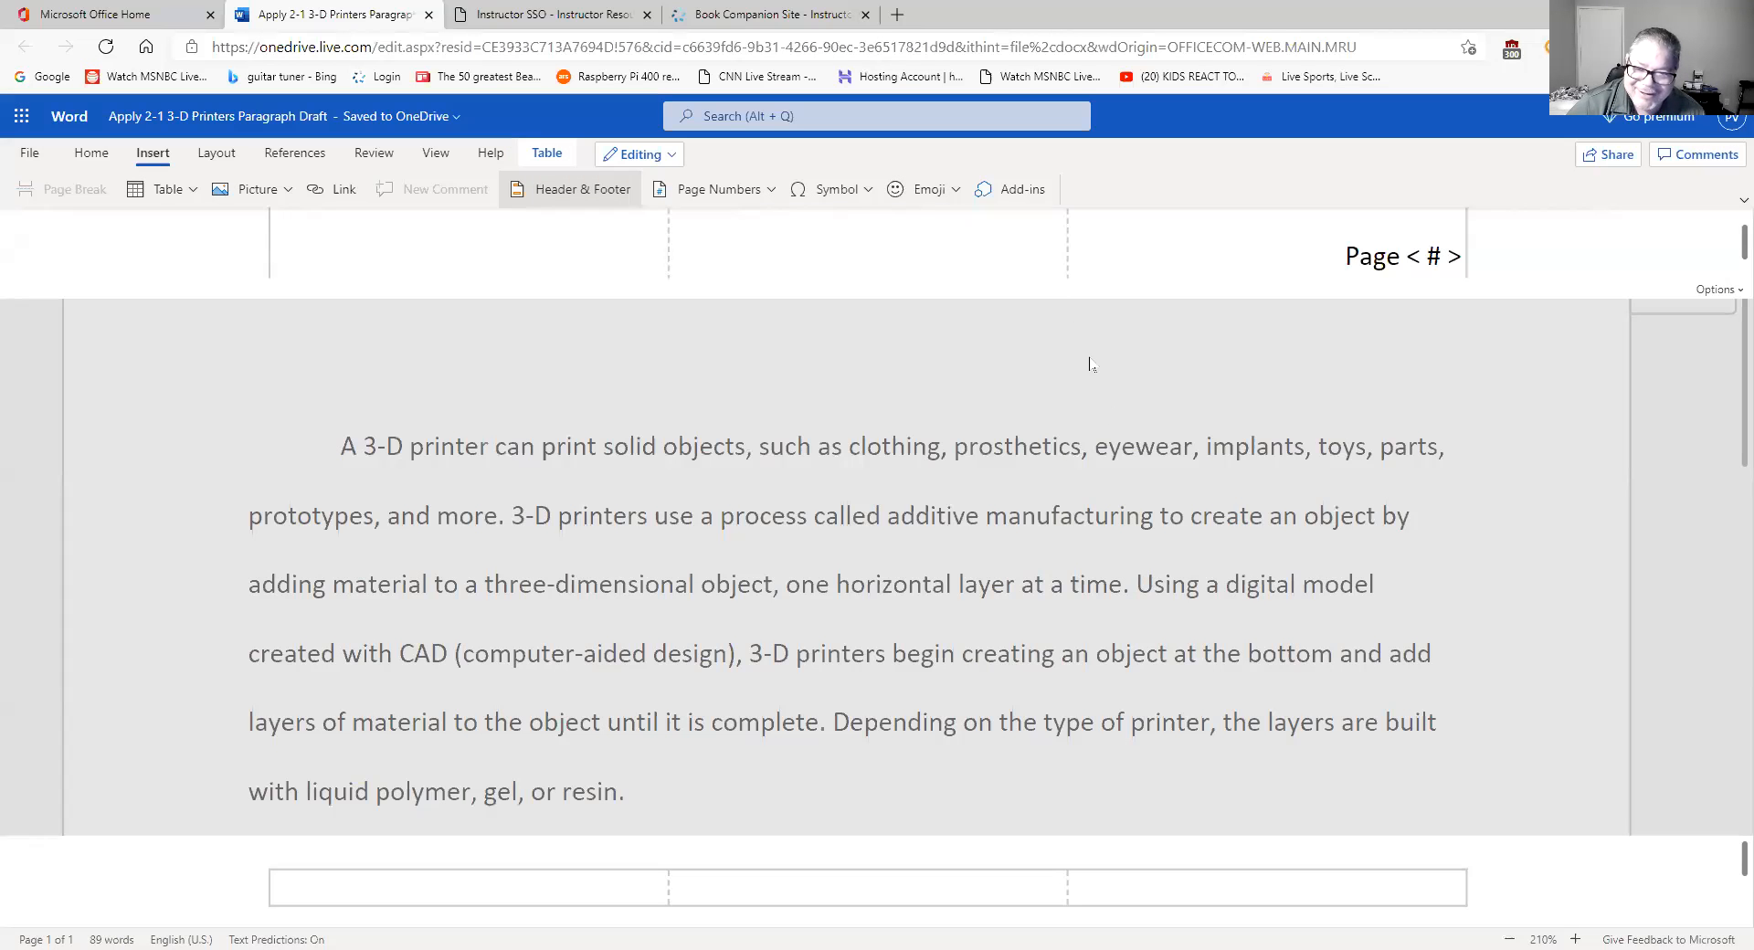
pyautogui.doubleClick(1139, 561)
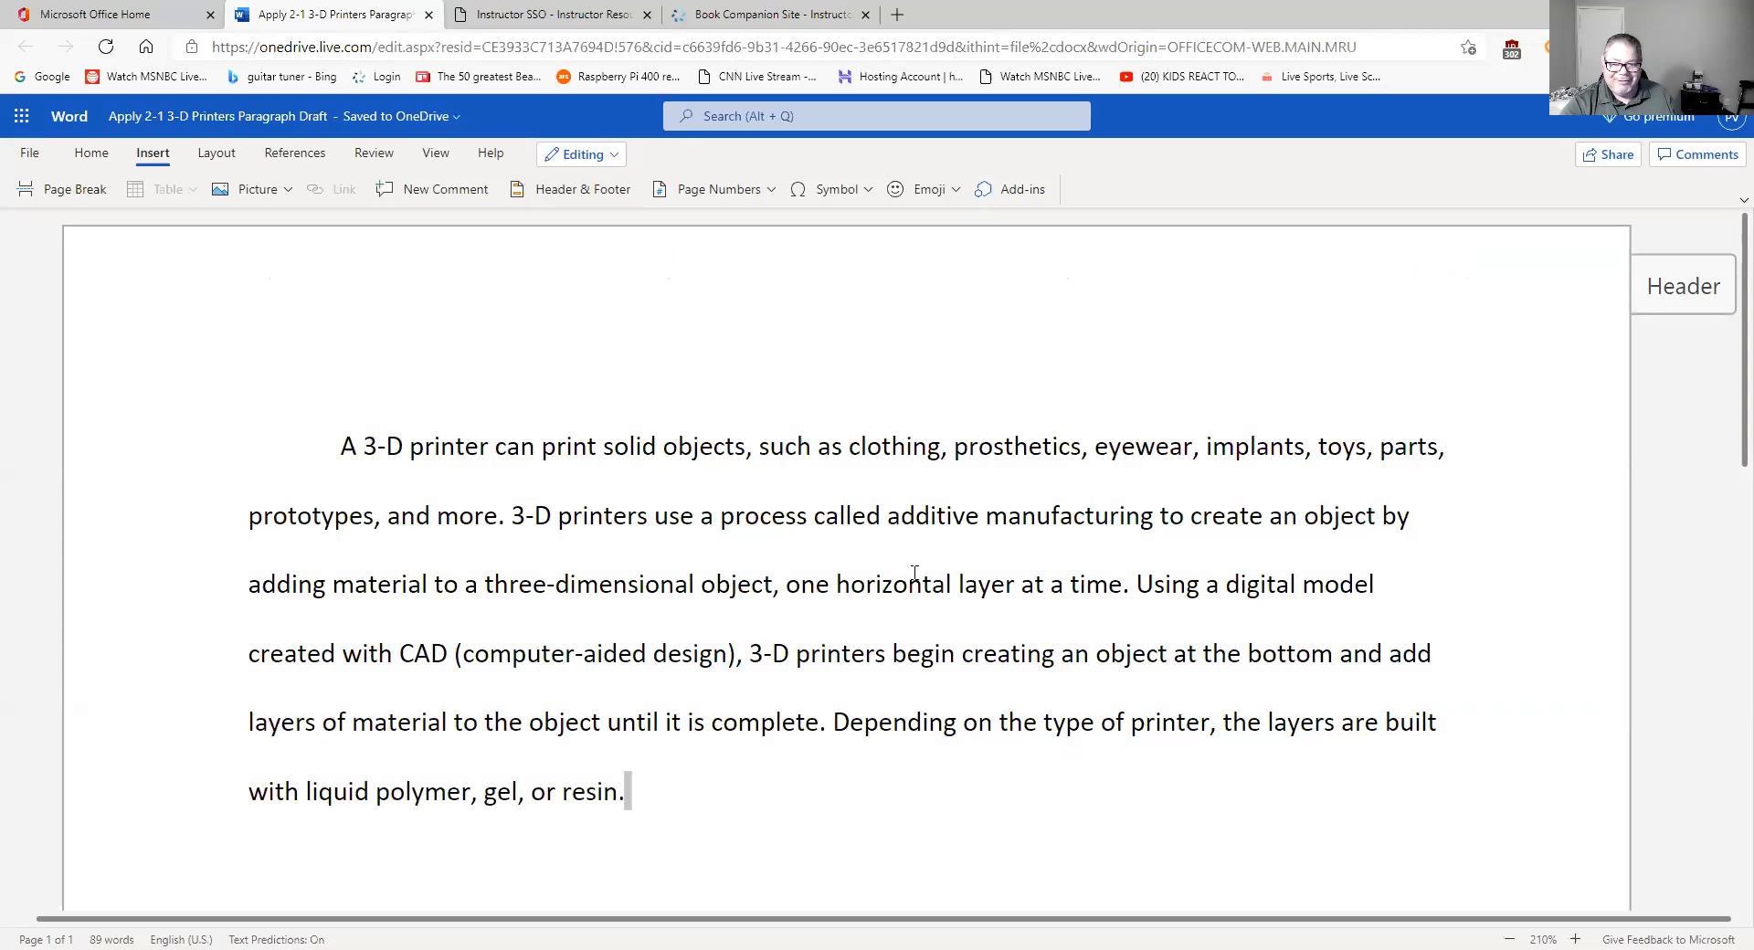
pyautogui.click(1702, 280)
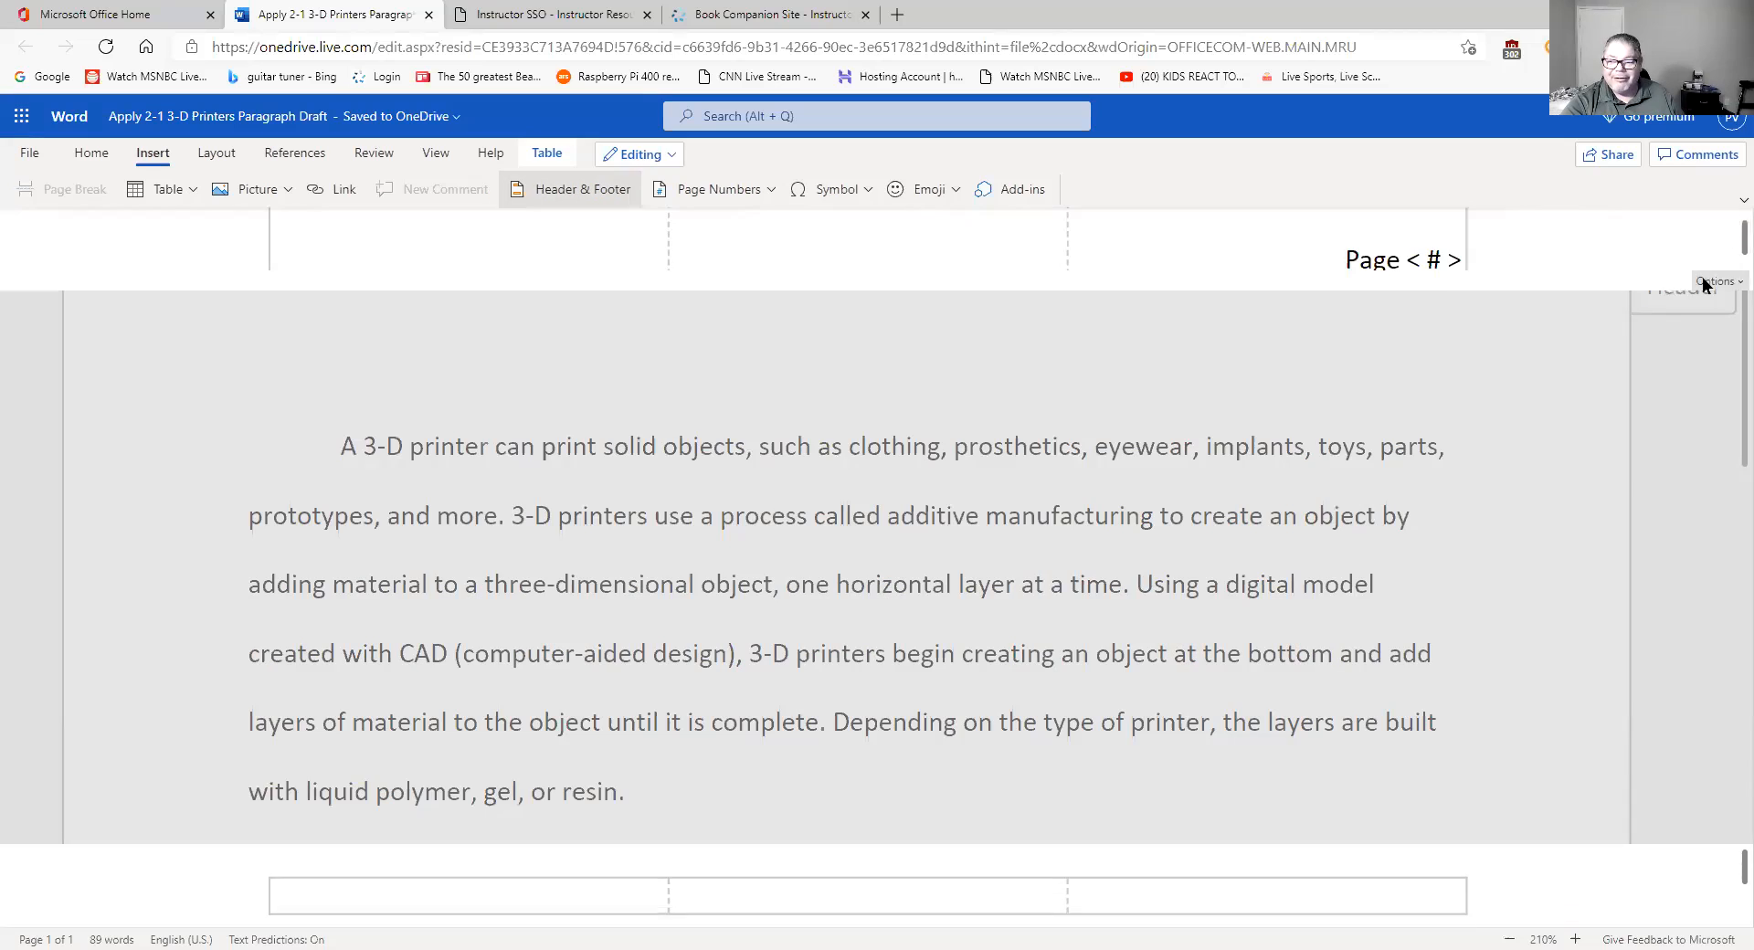
pyautogui.click(1433, 273)
pyautogui.scroll(-1, 1435, 275)
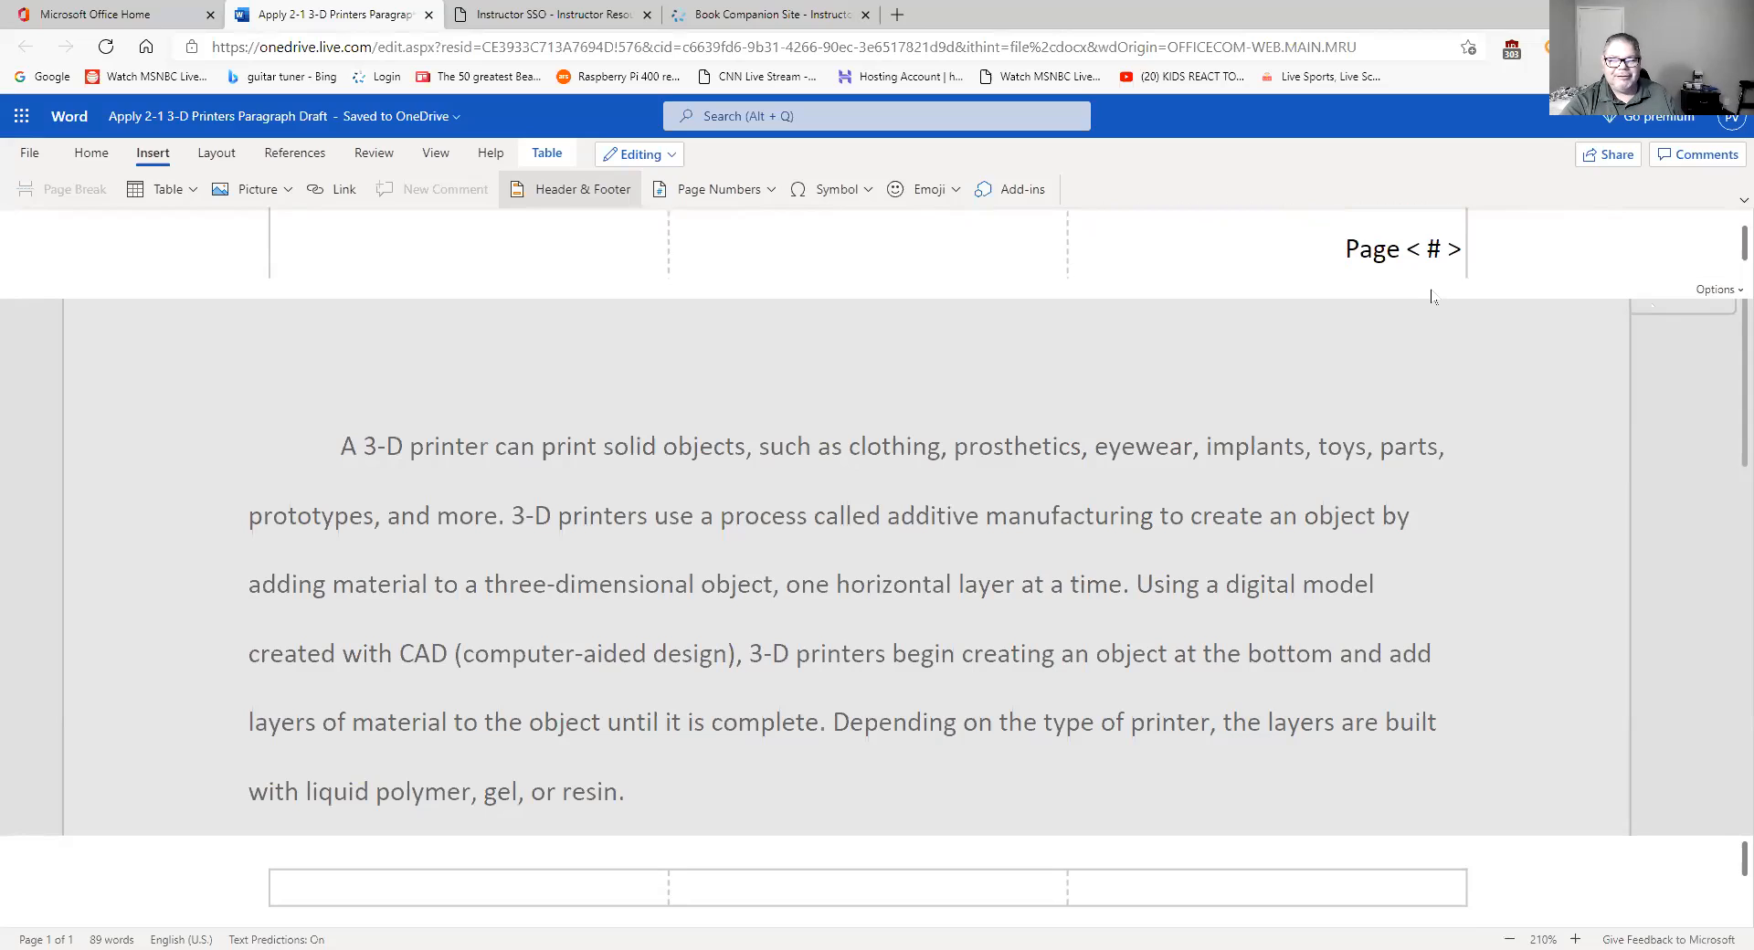
pyautogui.click(1344, 252)
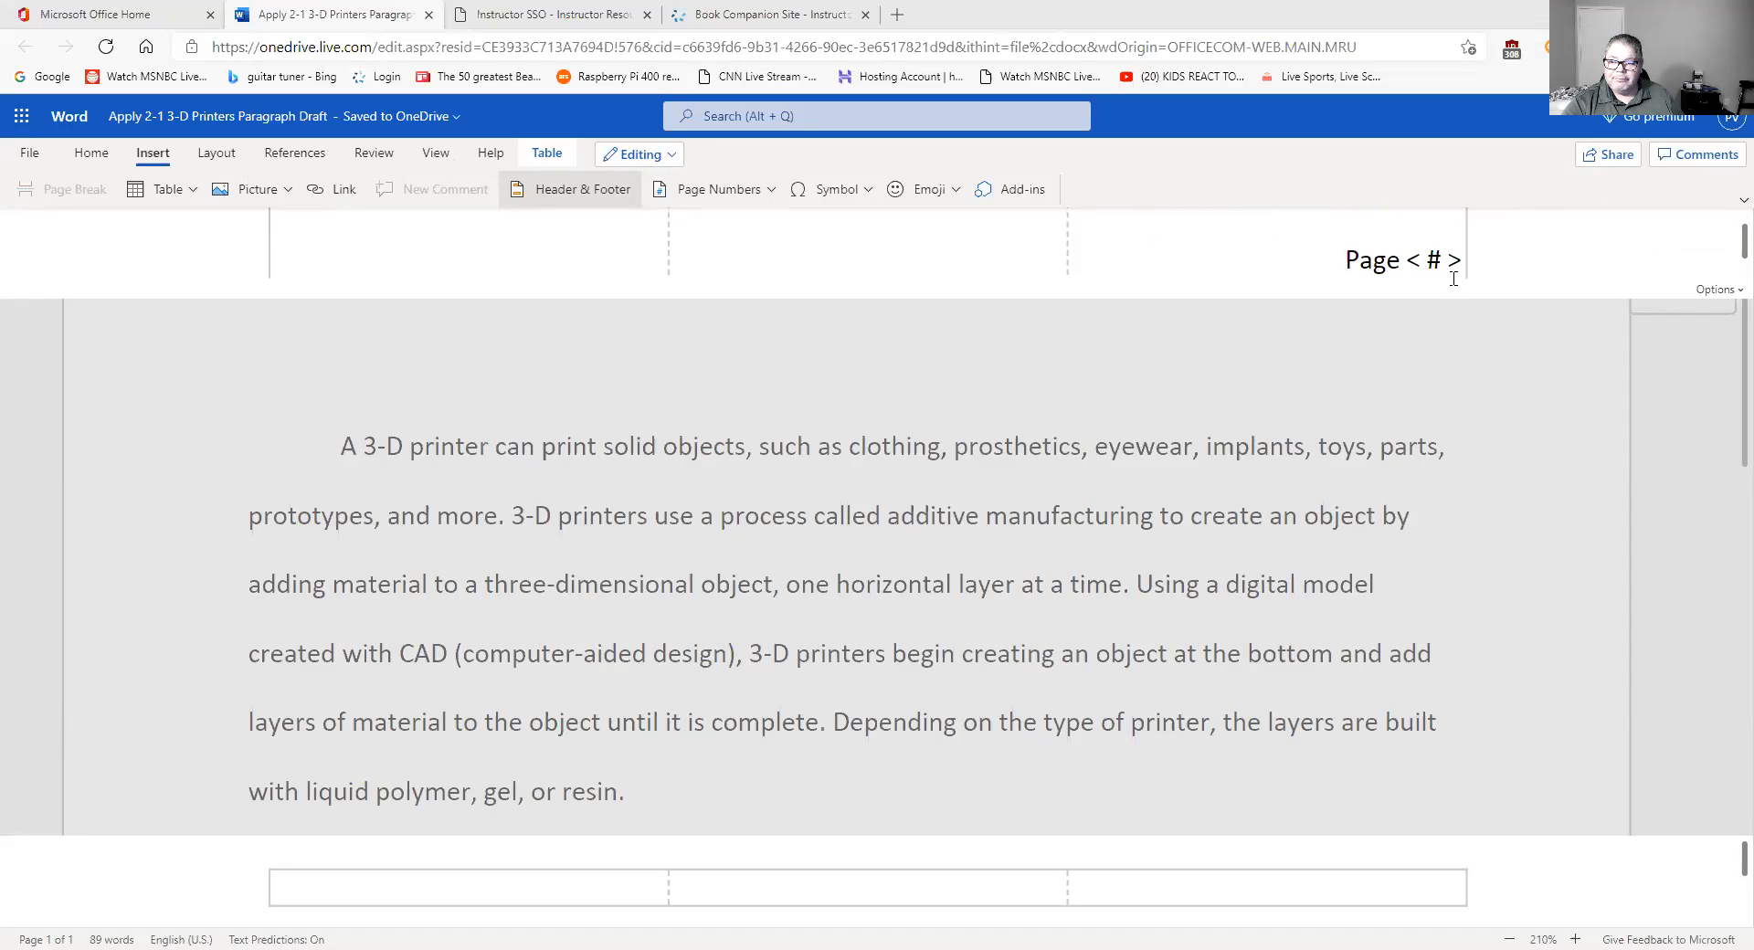
pyautogui.scroll(1, 1454, 279)
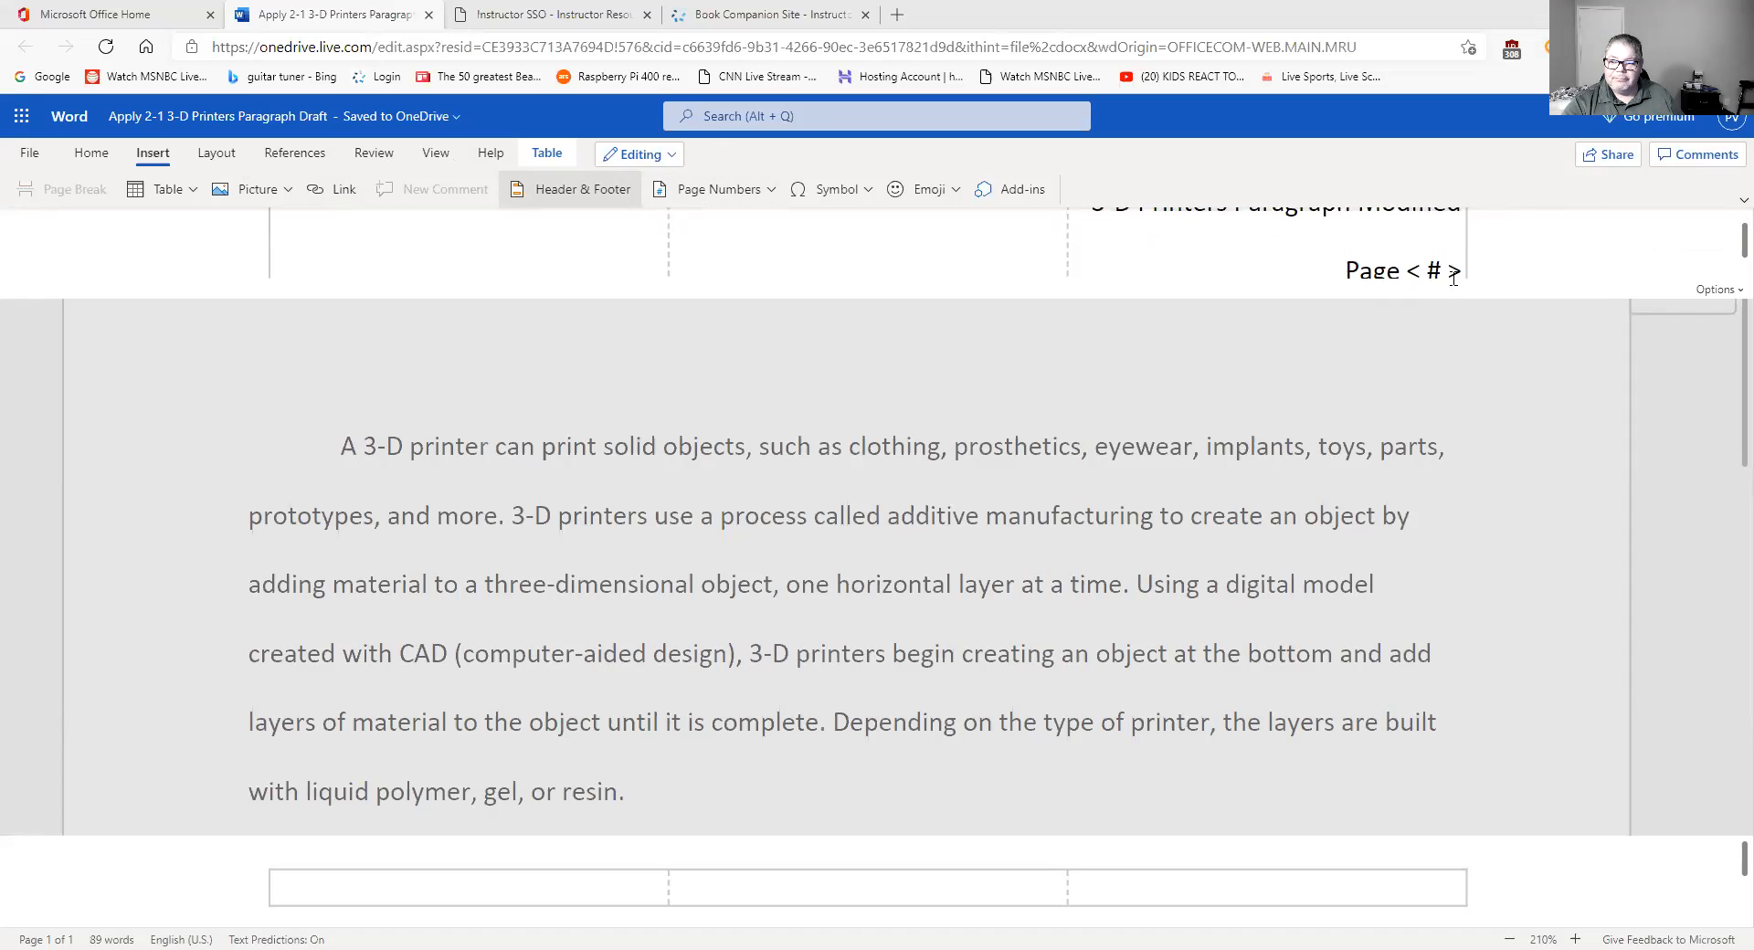
pyautogui.scroll(1, 1453, 278)
pyautogui.scroll(-2, 1454, 278)
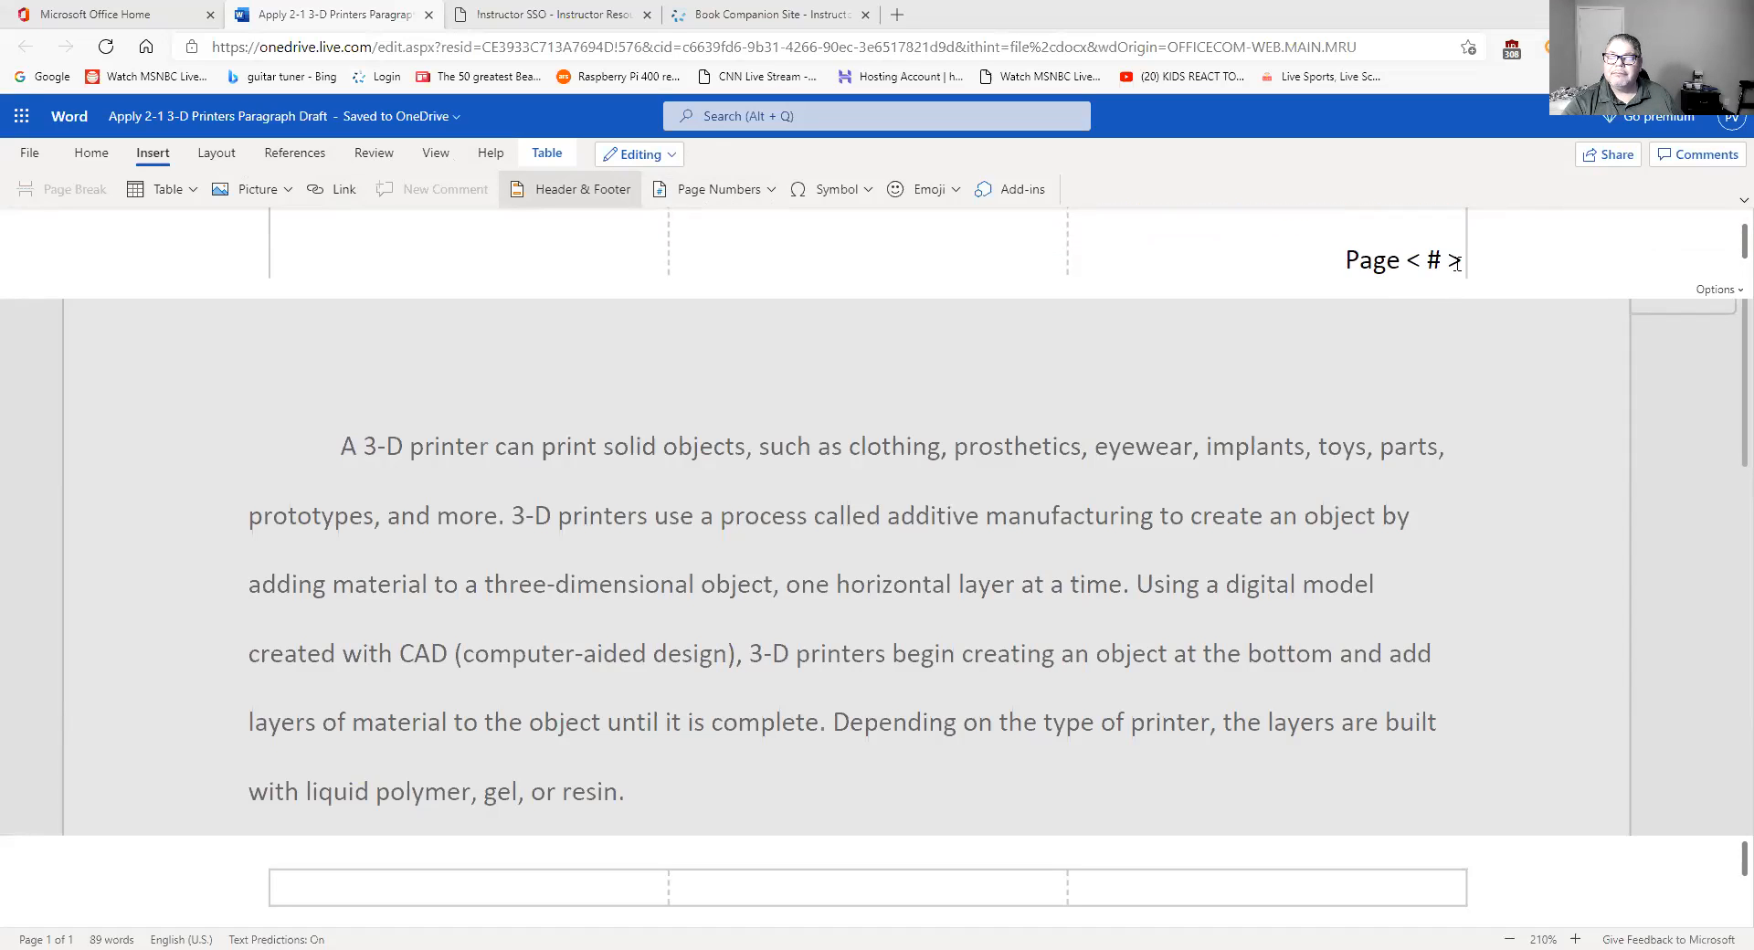
pyautogui.moveTo(1455, 262); pyautogui.dragTo(1206, 255)
pyautogui.doubleClick(1206, 255)
pyautogui.moveTo(1084, 238); pyautogui.dragTo(1487, 344)
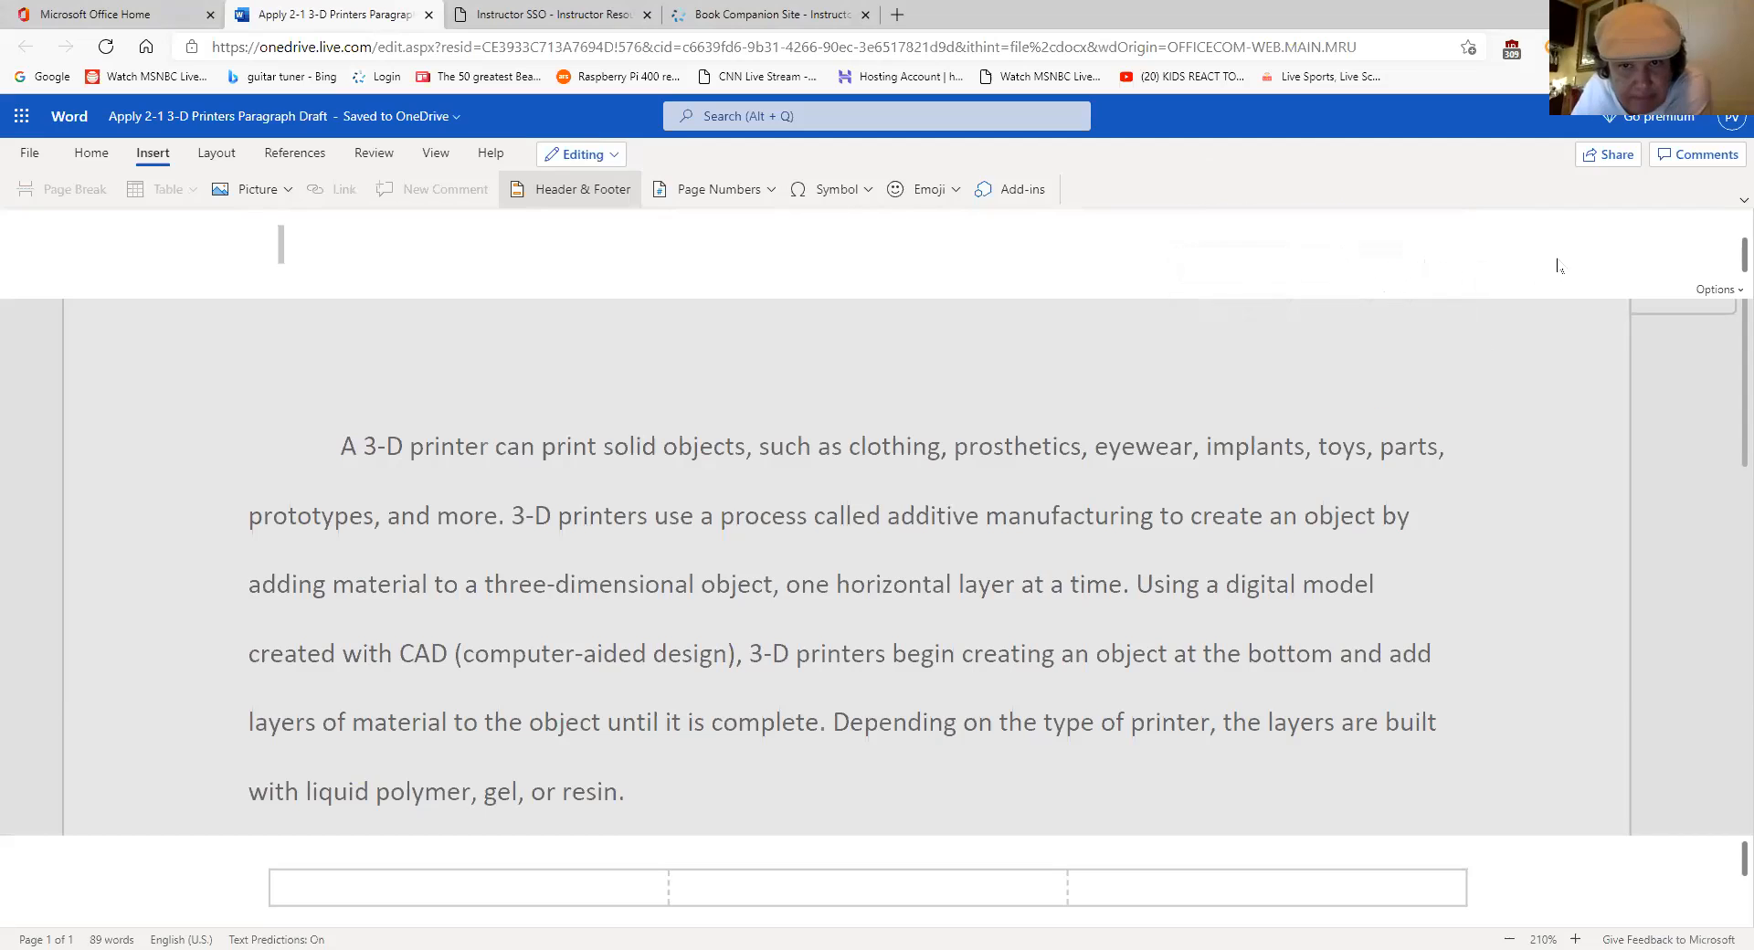
pyautogui.click(91, 153)
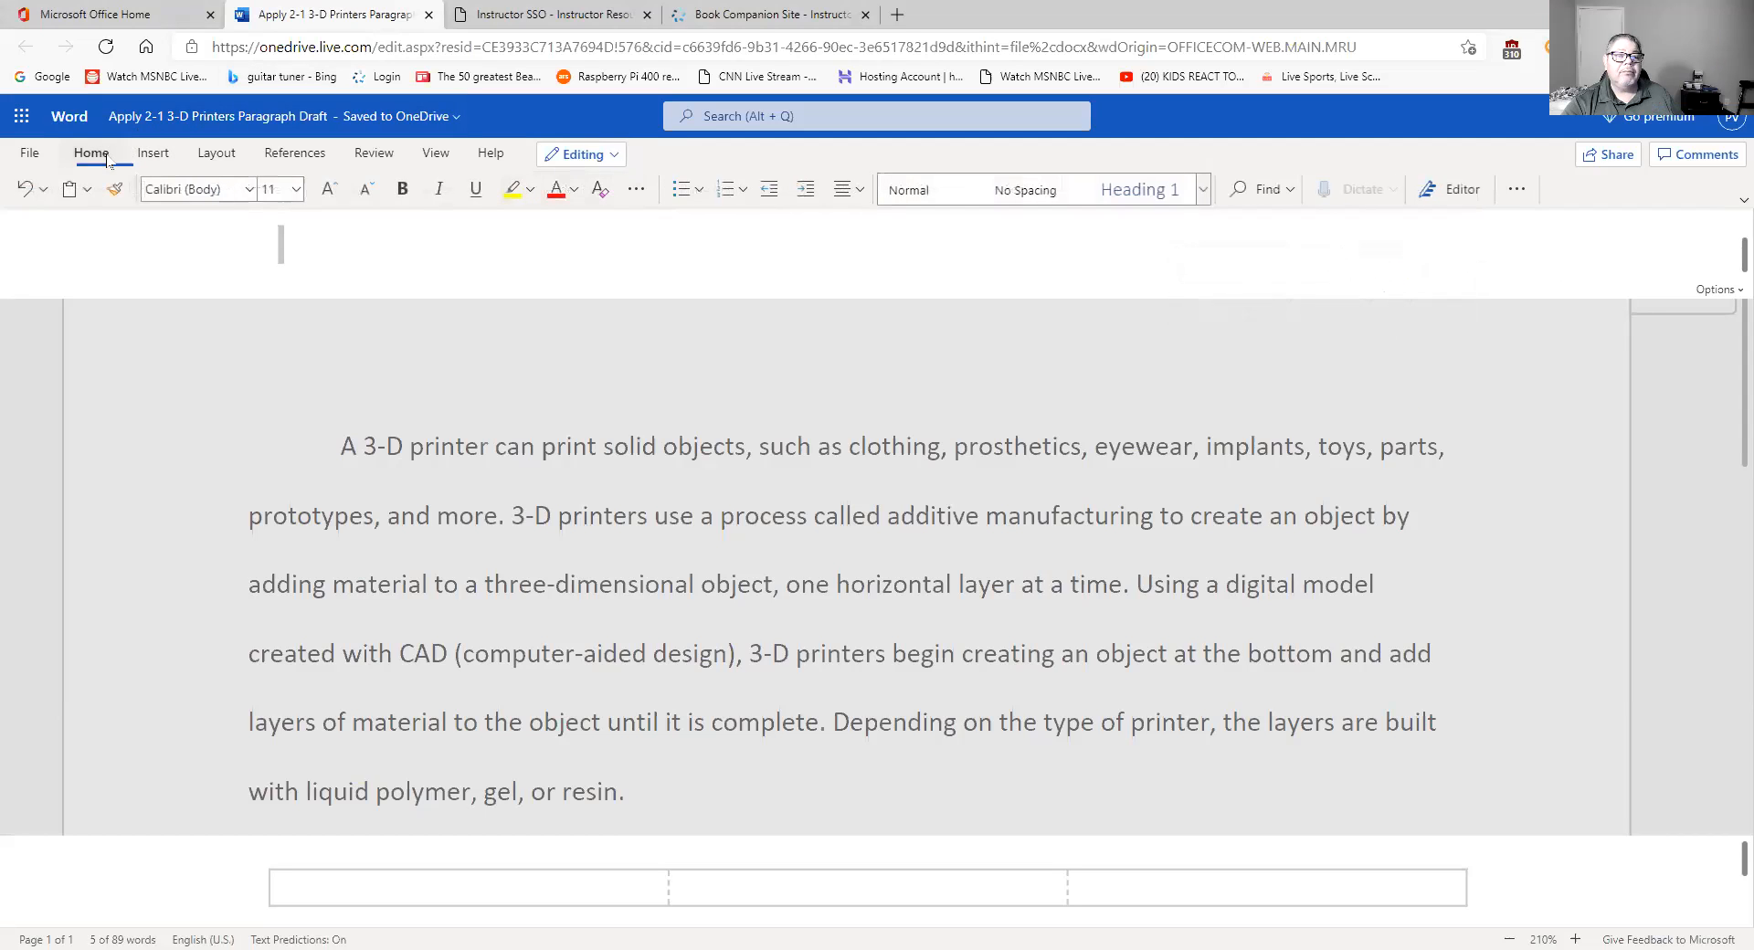
pyautogui.click(1514, 189)
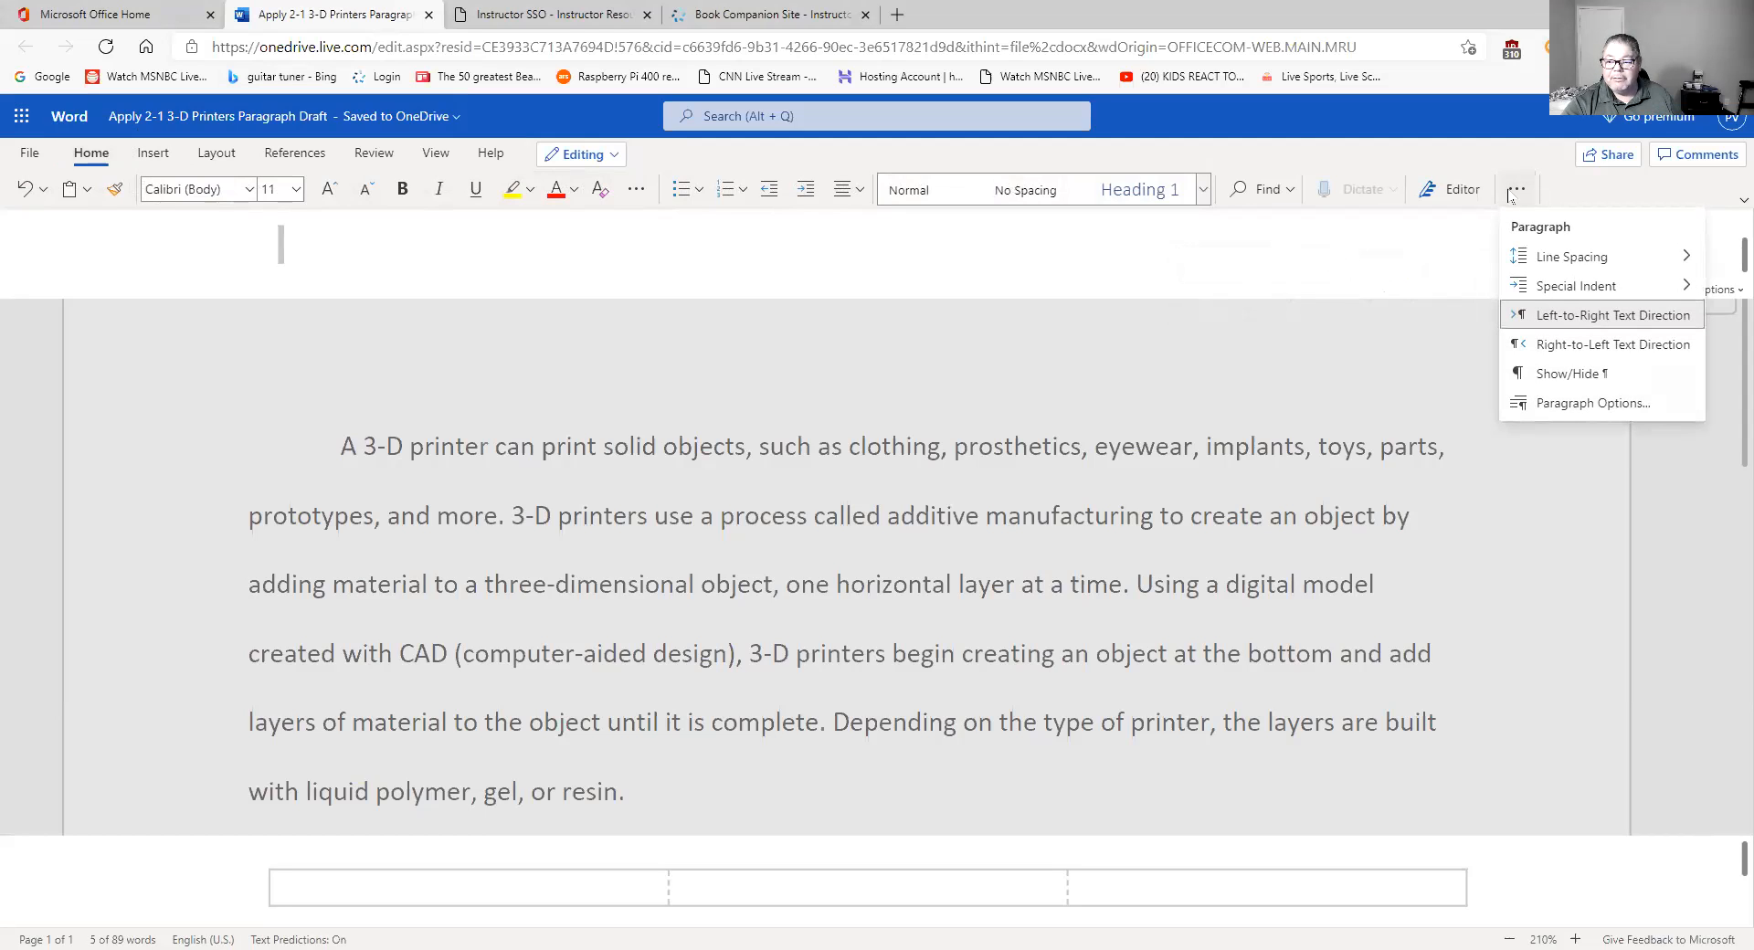
pyautogui.click(1605, 407)
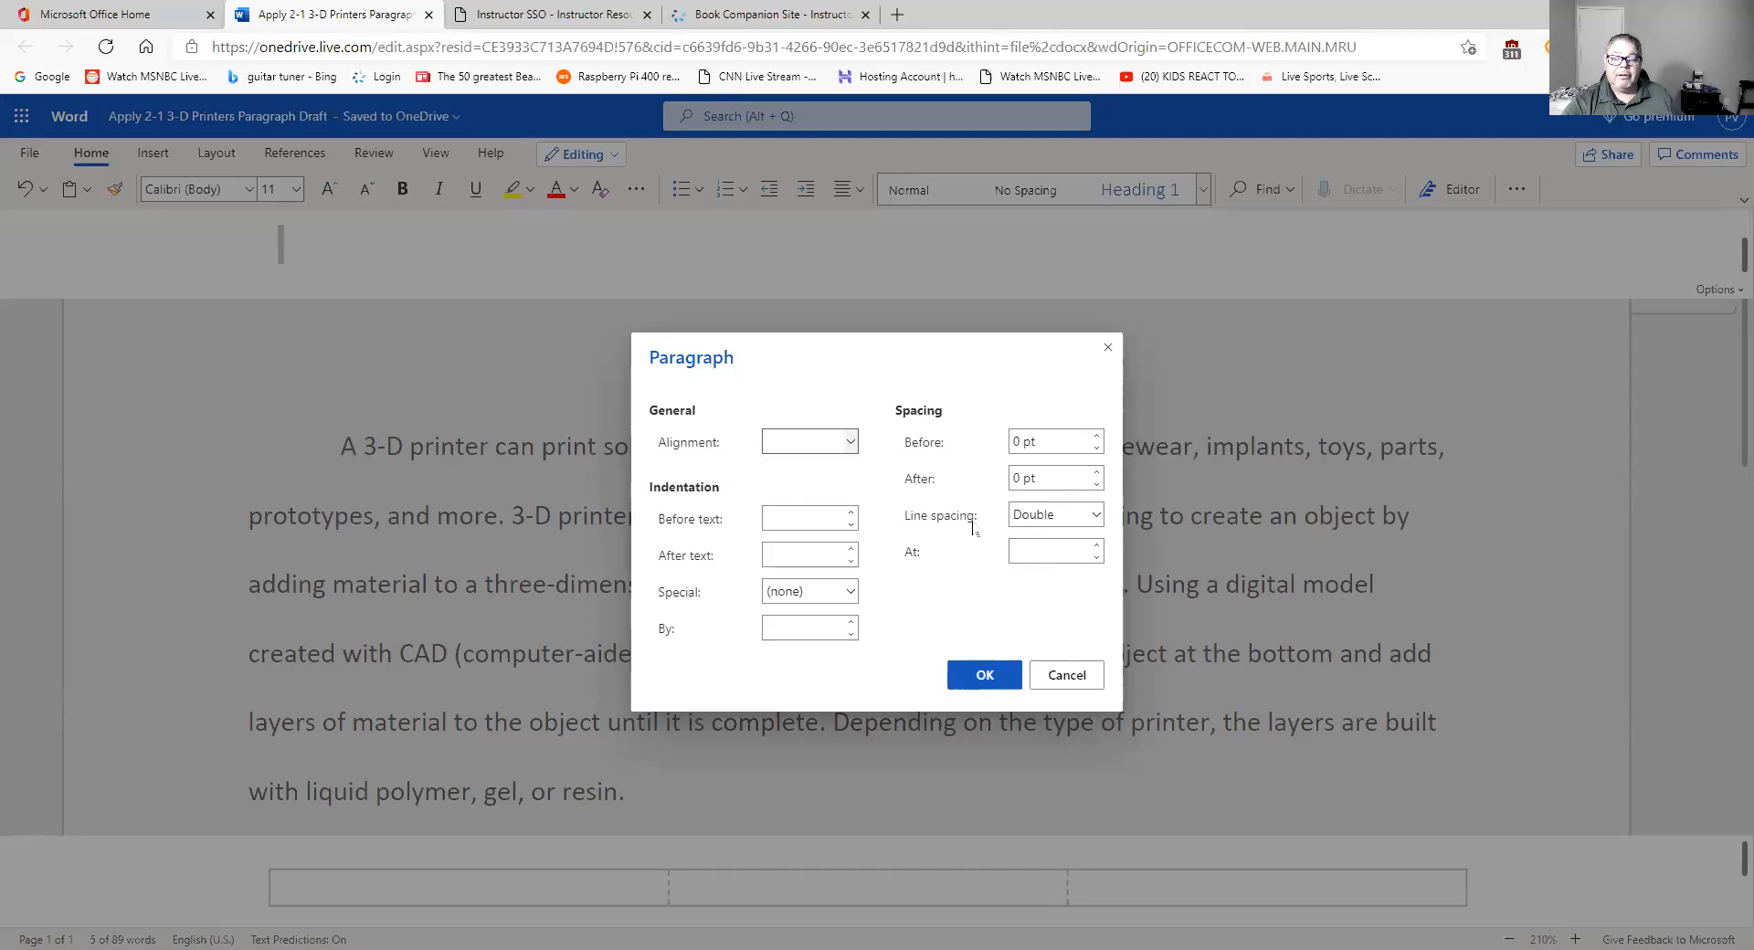
pyautogui.click(1079, 678)
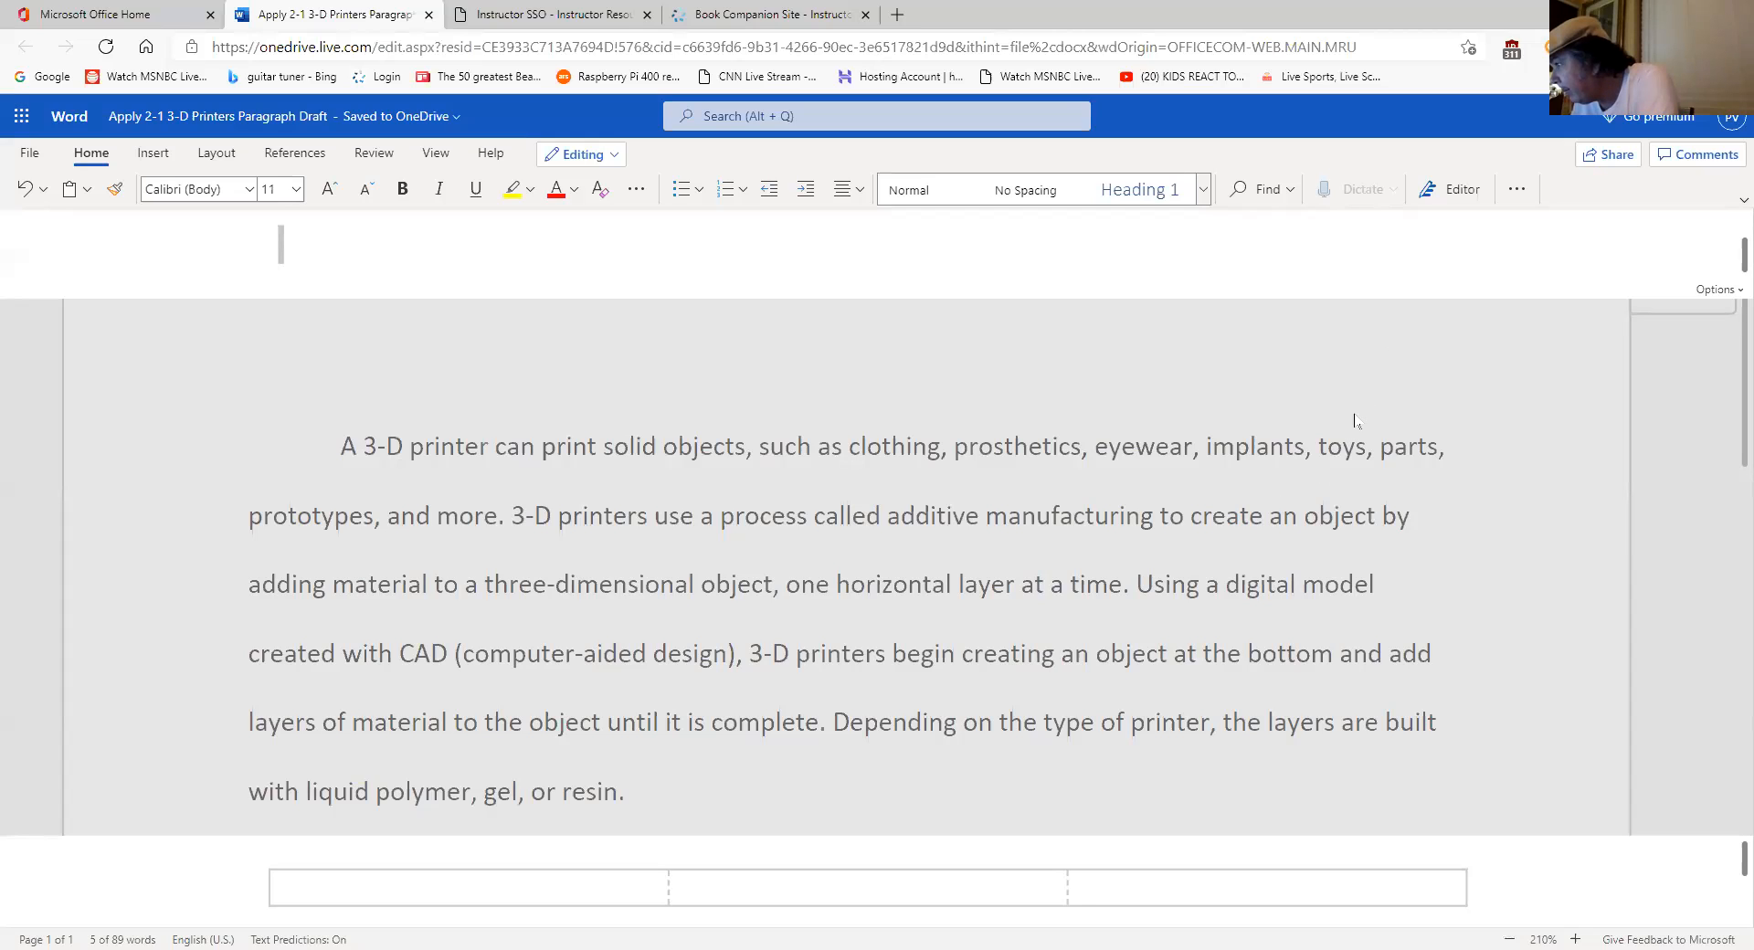
pyautogui.click(1430, 373)
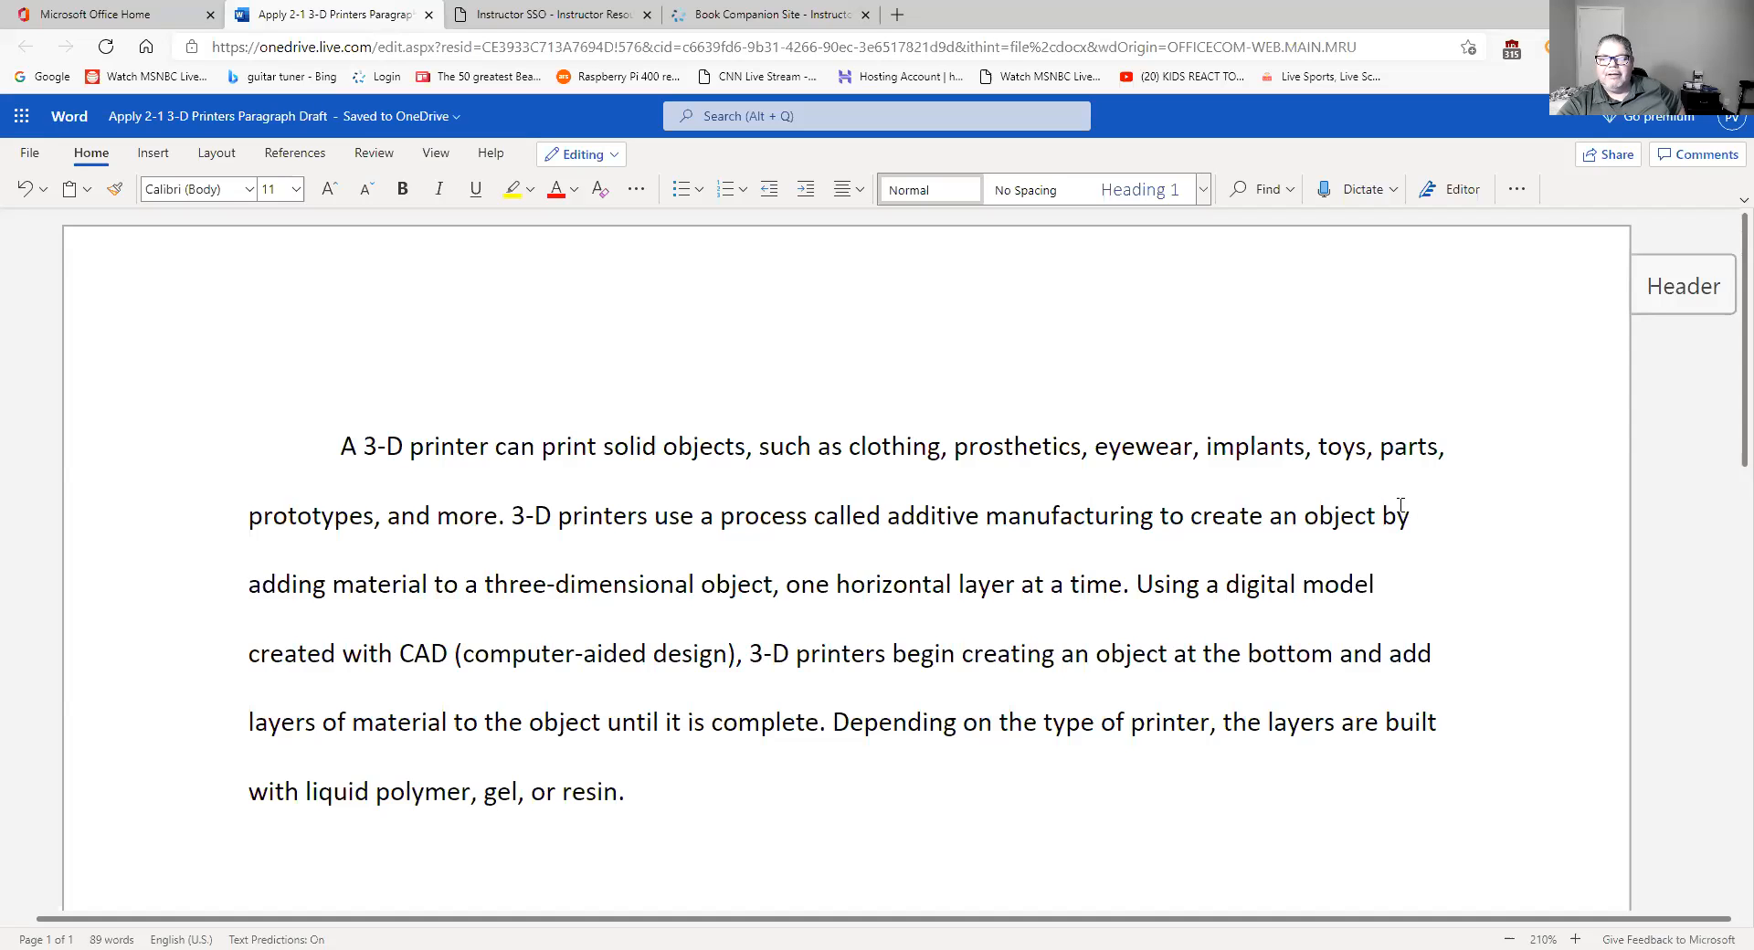
pyautogui.click(1654, 287)
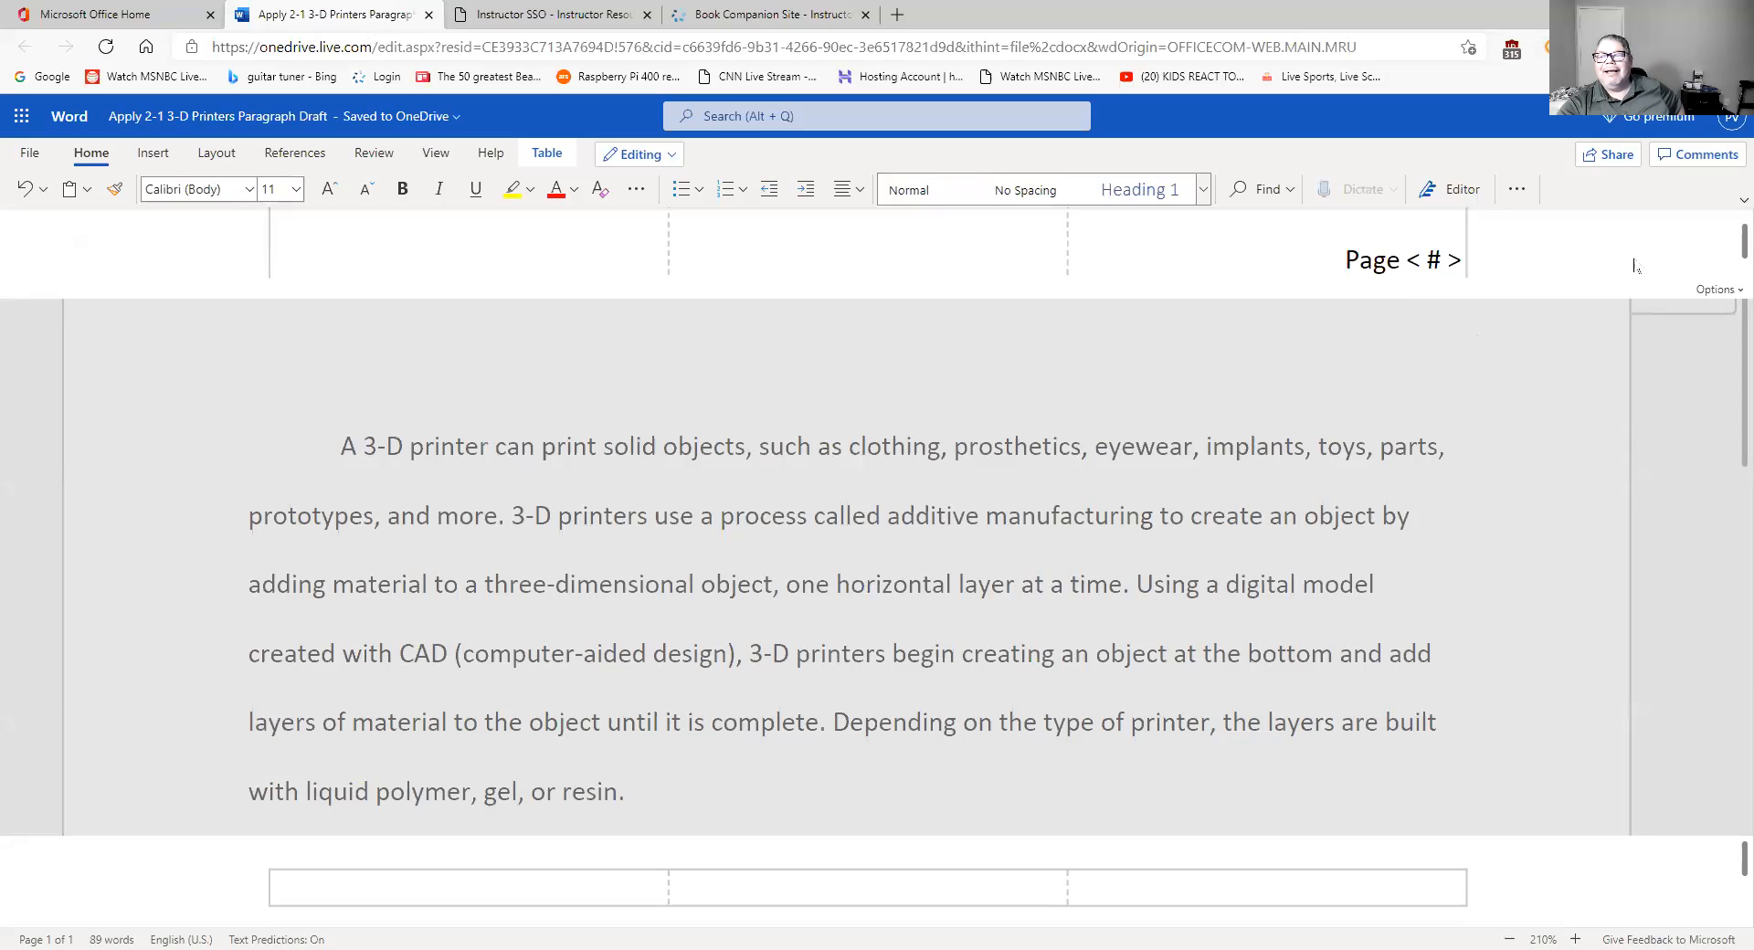
pyautogui.scroll(1, 1728, 252)
pyautogui.scroll(-1, 1728, 251)
pyautogui.scroll(1, 1728, 243)
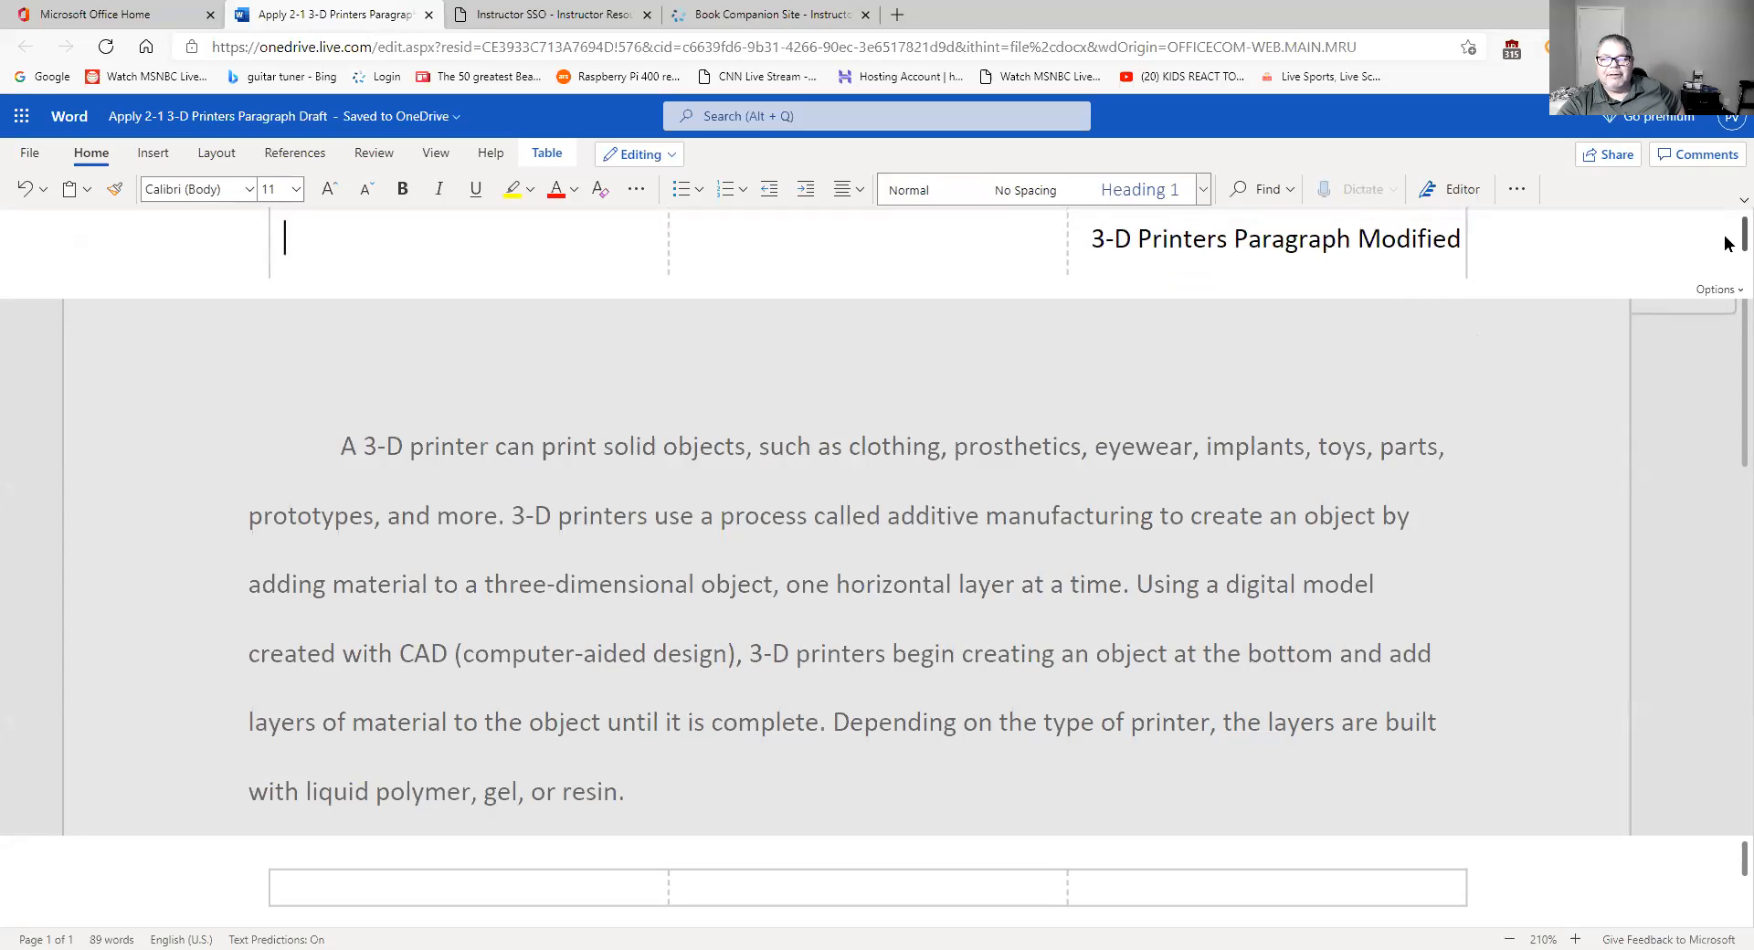
pyautogui.scroll(-1, 1727, 246)
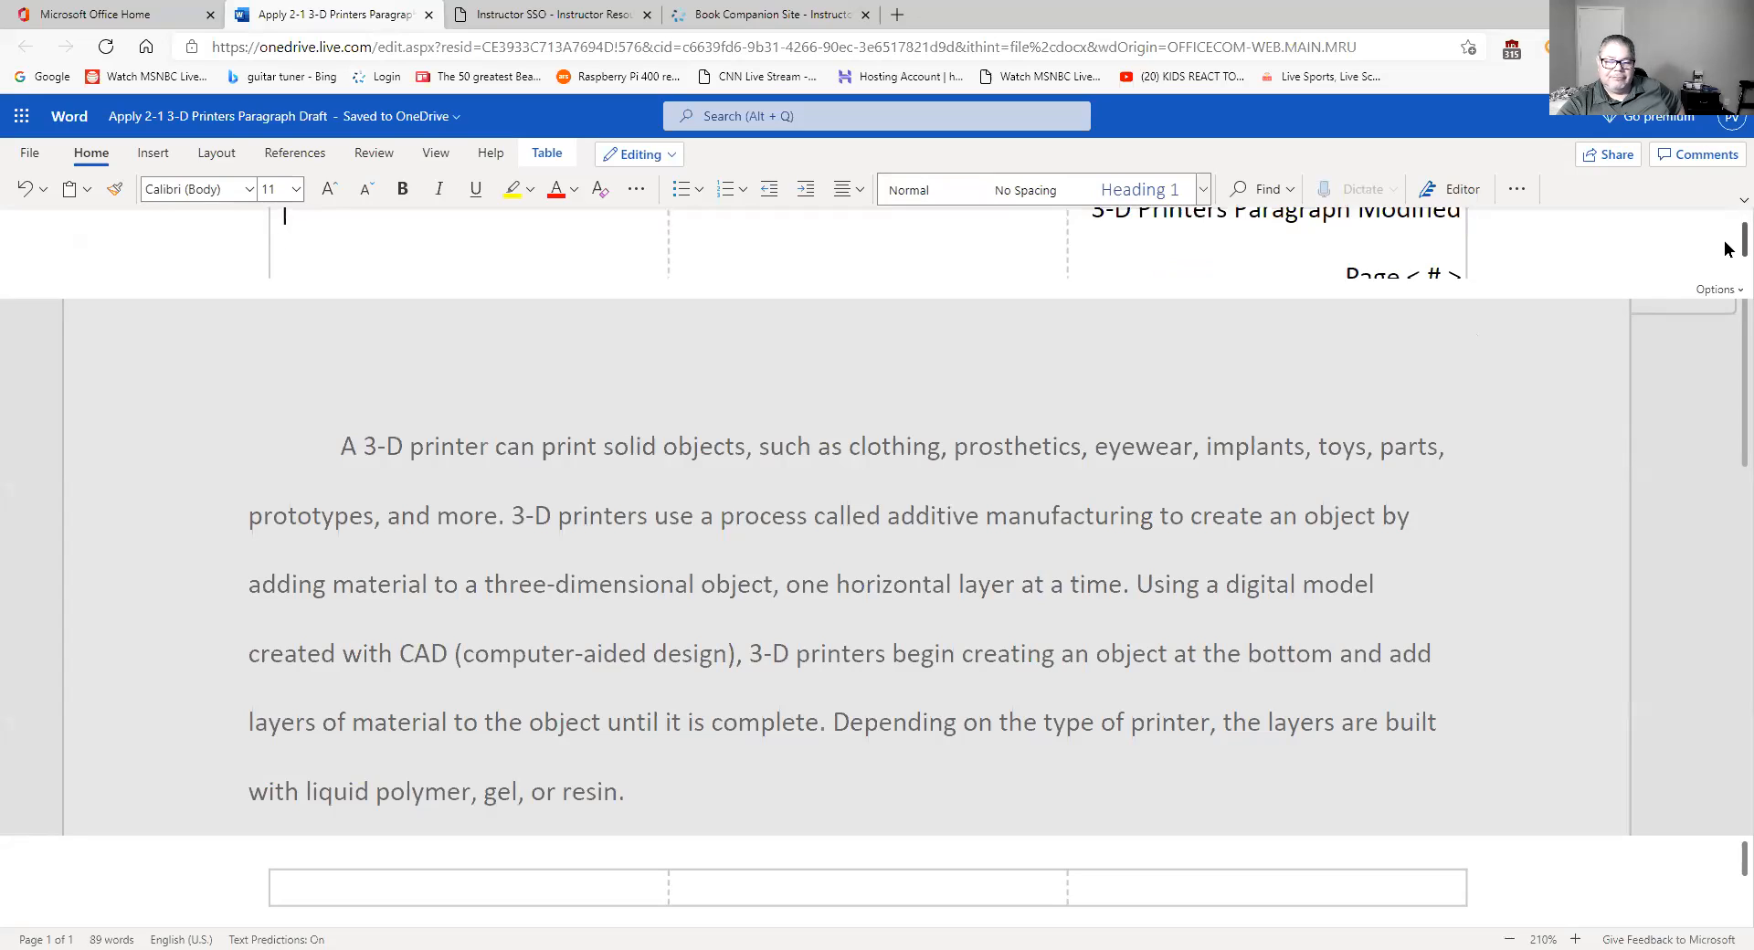
pyautogui.scroll(-1, 1727, 249)
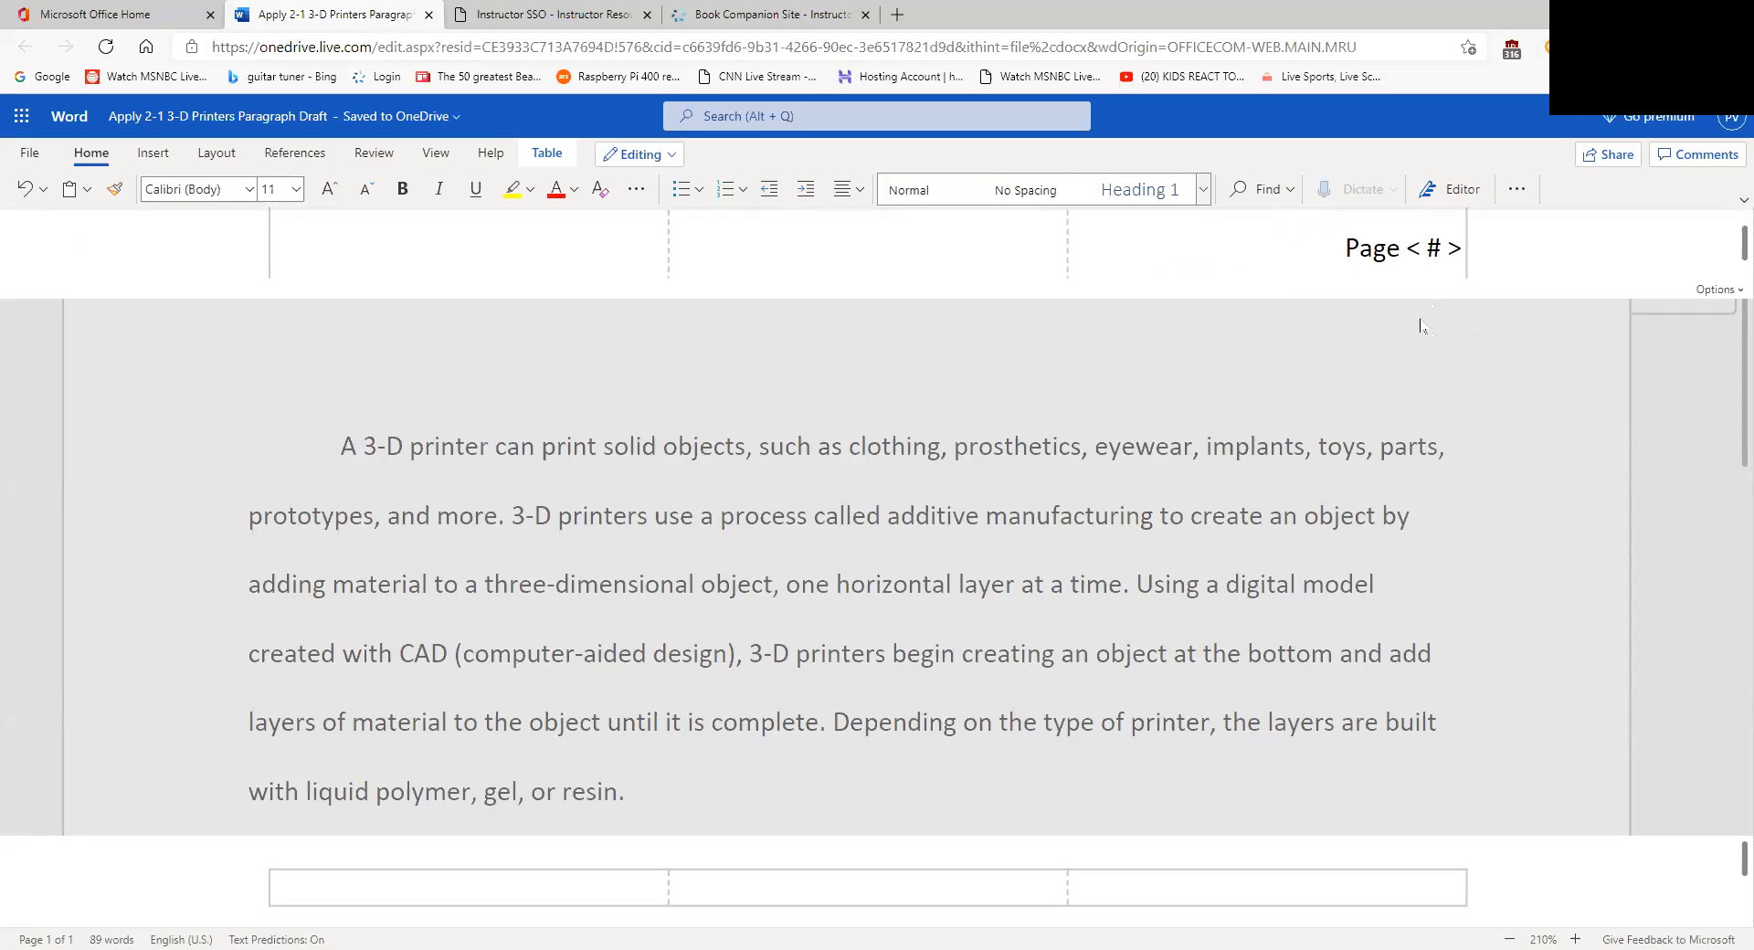
pyautogui.scroll(2, 1452, 273)
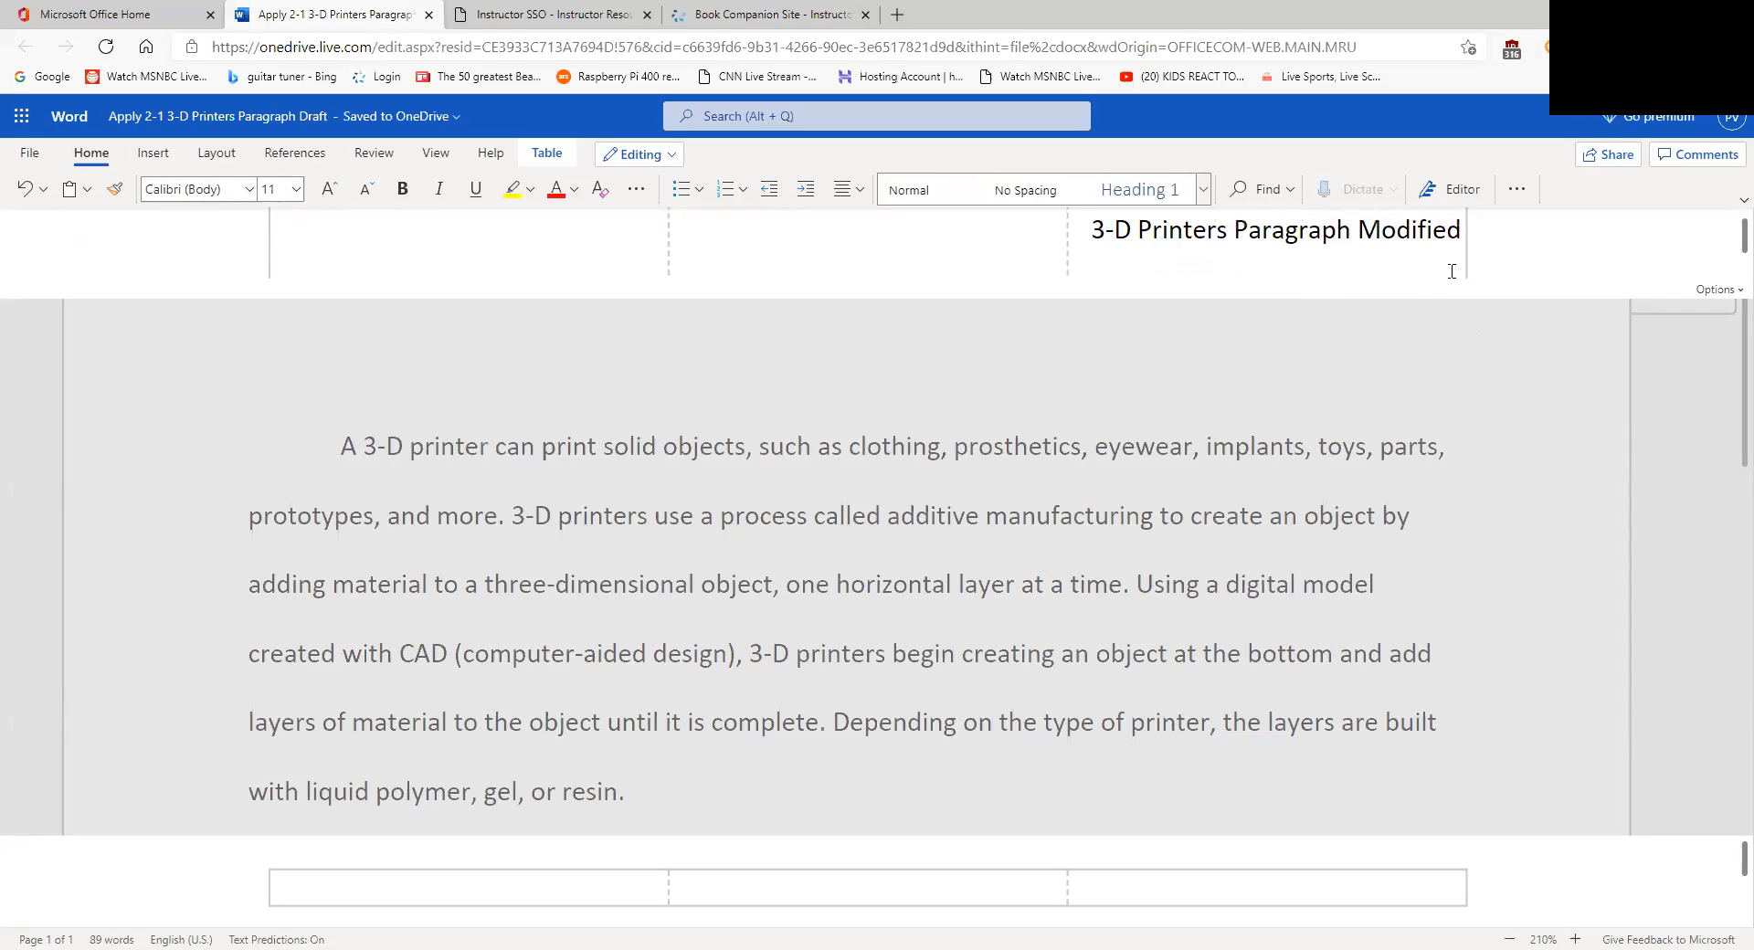
pyautogui.click(1358, 242)
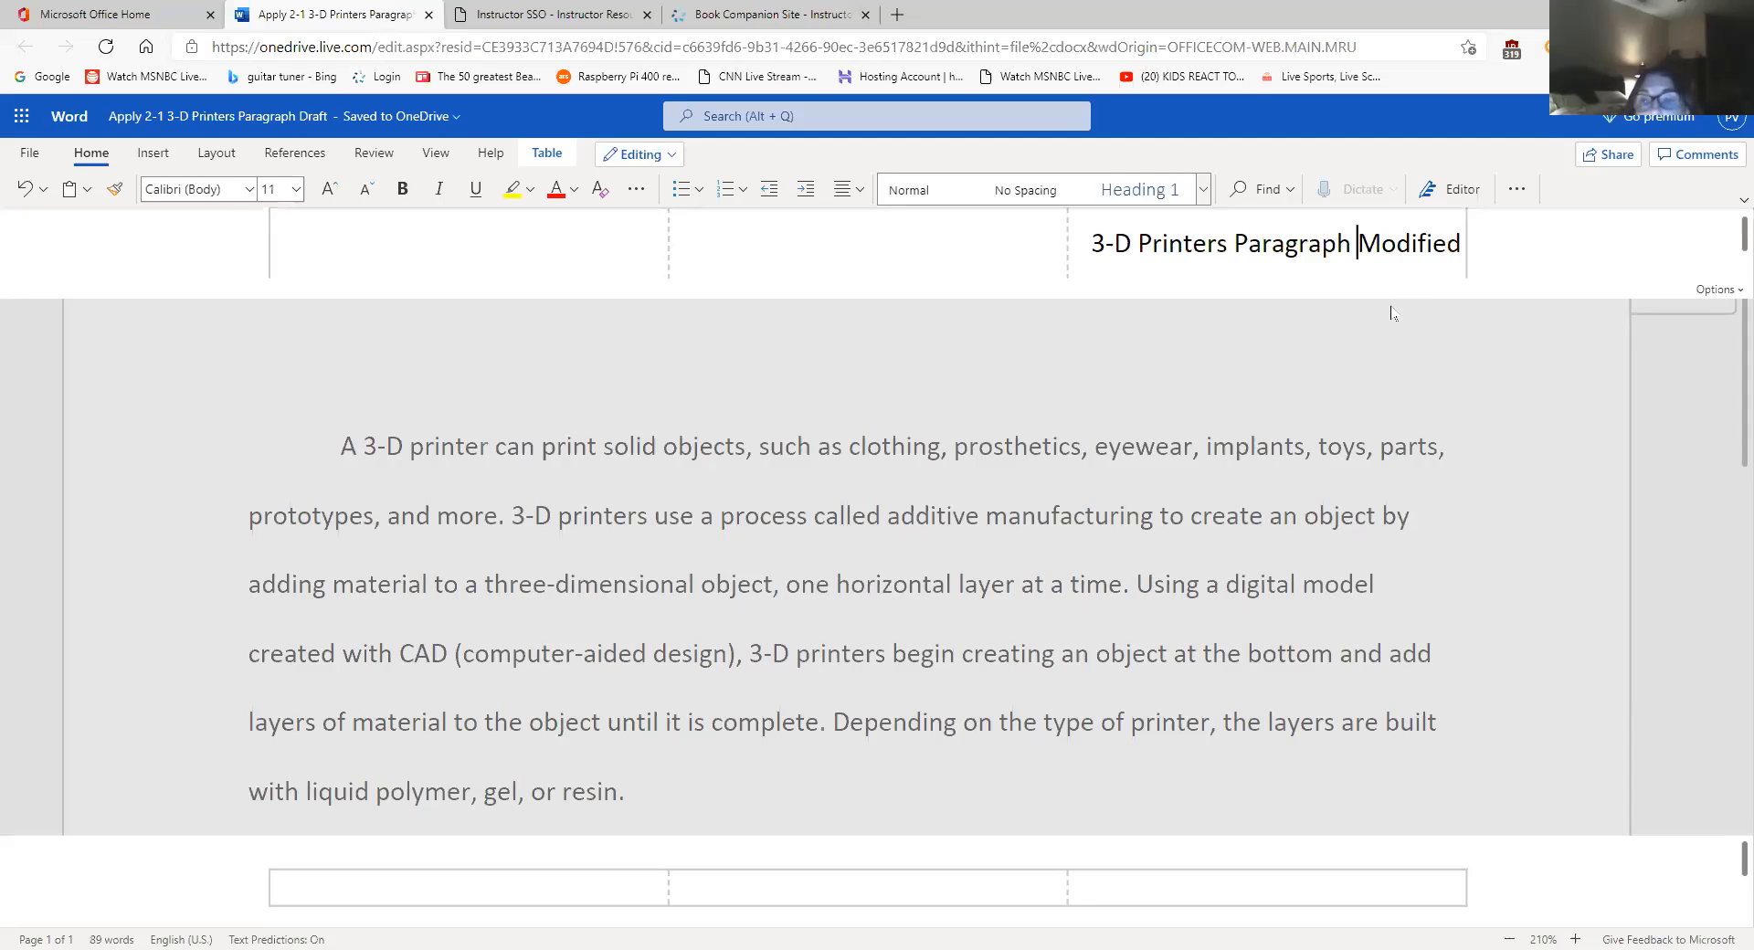
pyautogui.click(1330, 421)
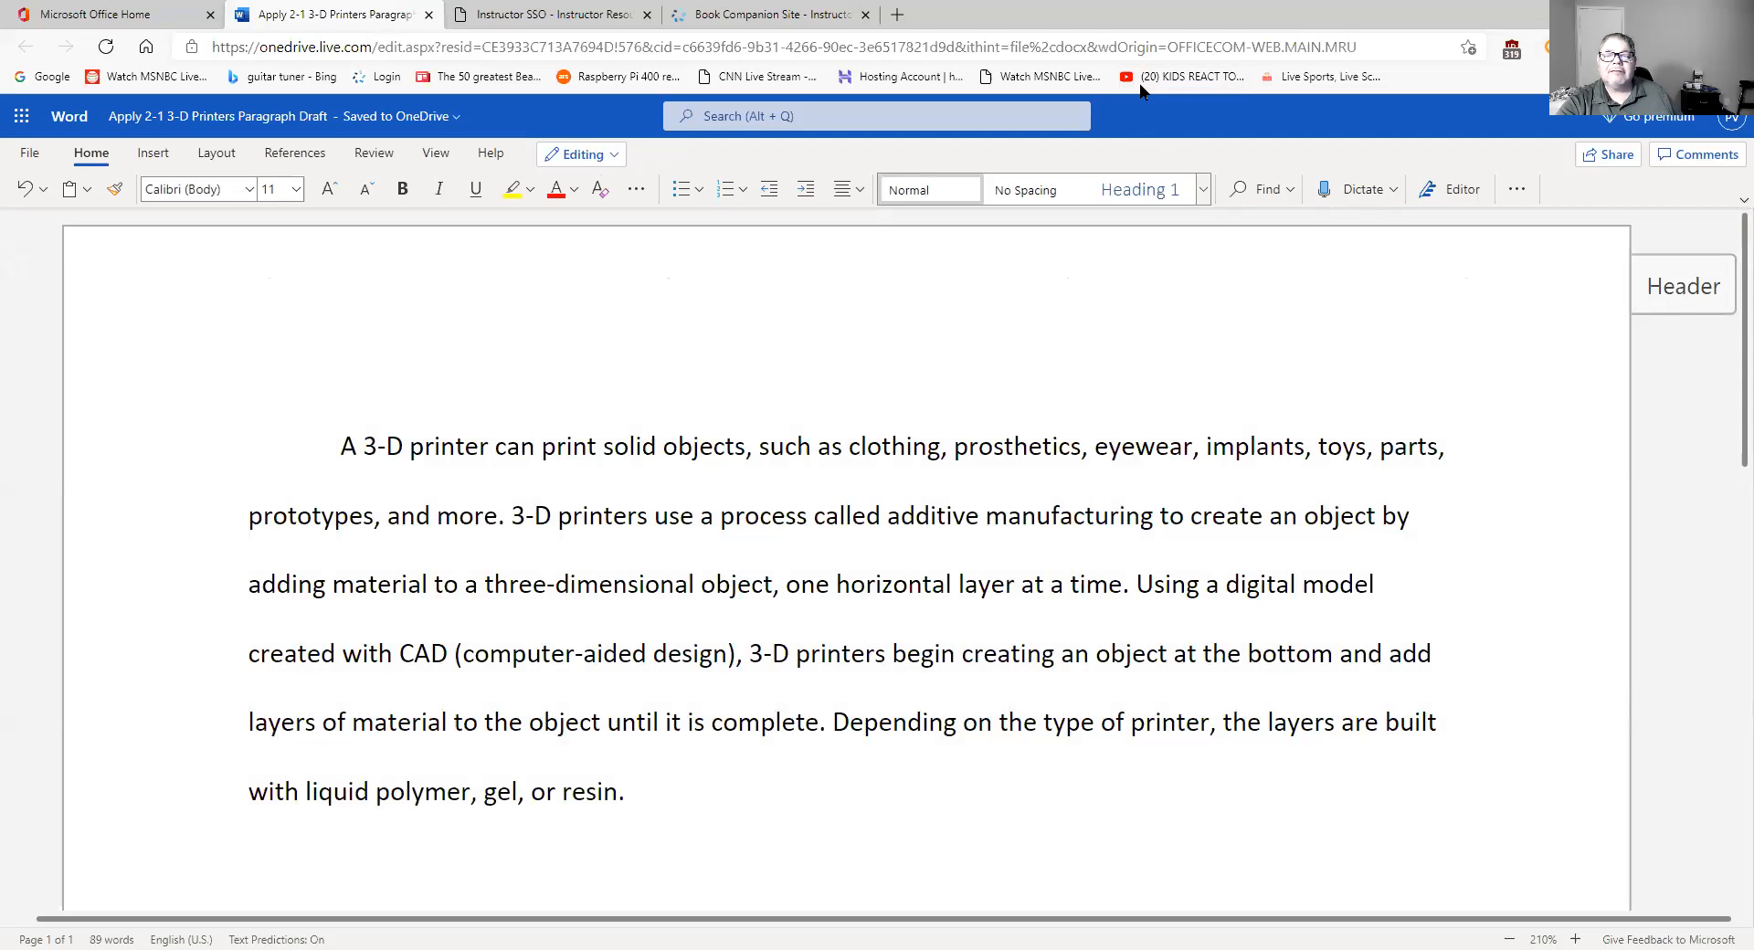
pyautogui.moveTo(1701, 218)
pyautogui.mouseDown()
pyautogui.moveTo(1599, 345)
pyautogui.moveTo(1739, 236)
pyautogui.moveTo(1676, 212)
pyautogui.mouseUp()
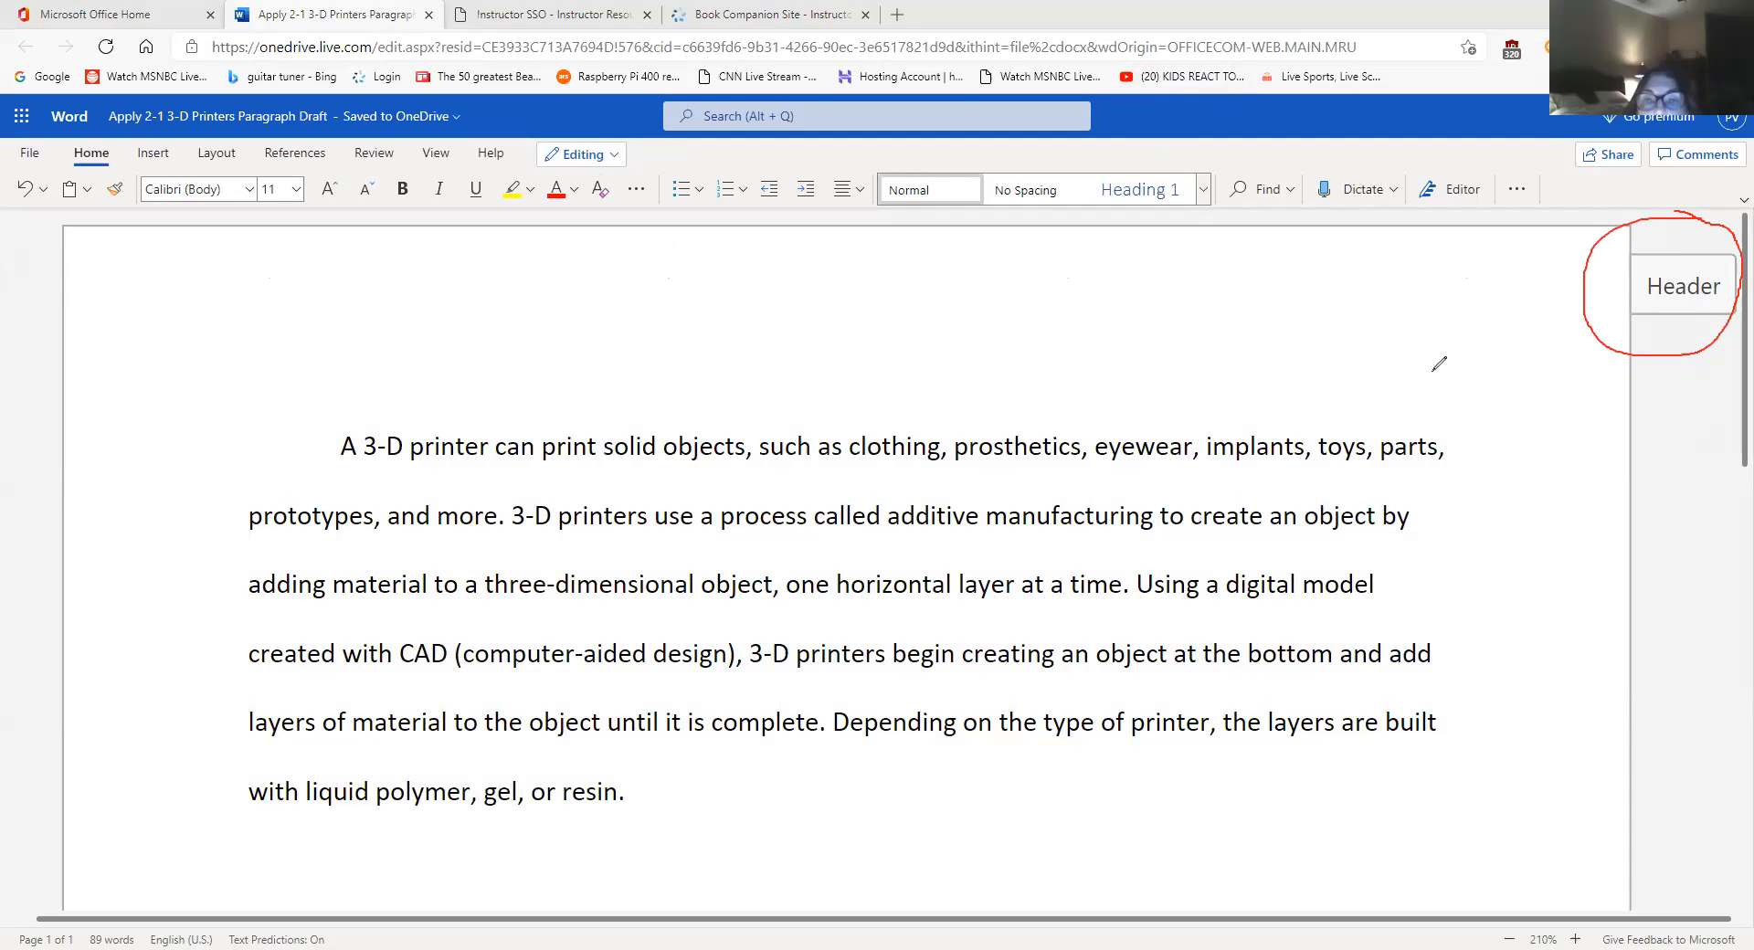
pyautogui.moveTo(1436, 373)
pyautogui.mouseDown()
pyautogui.moveTo(1588, 306)
pyautogui.moveTo(1568, 307)
pyautogui.moveTo(1564, 350)
pyautogui.mouseUp()
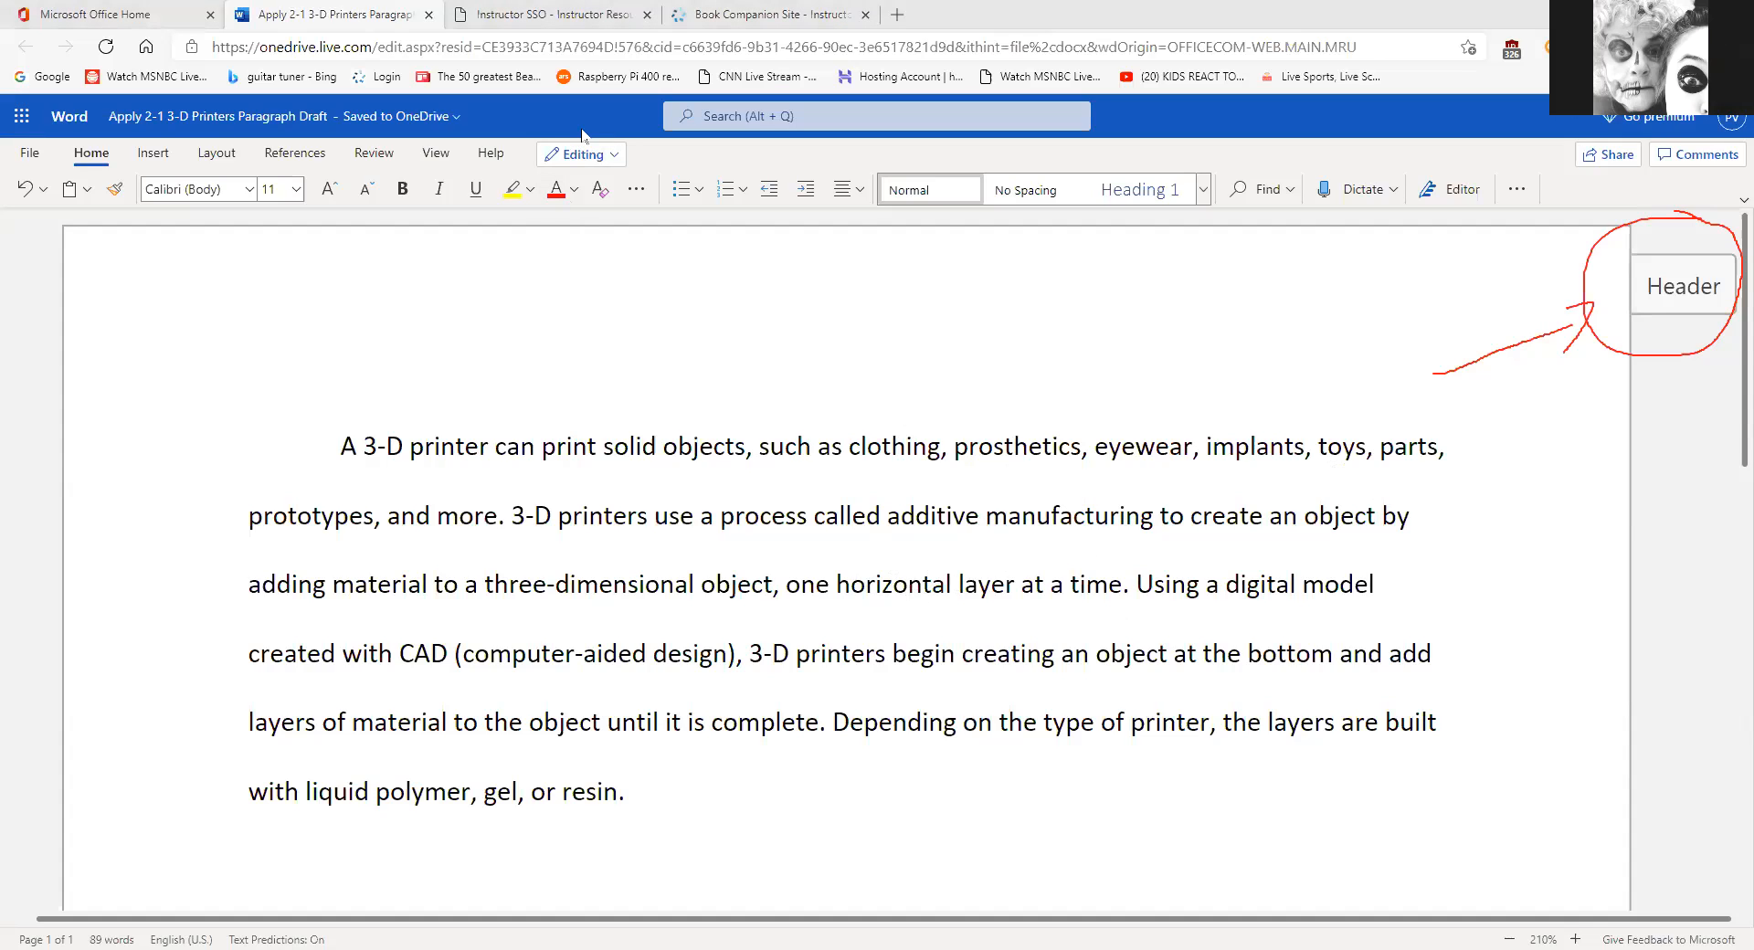
pyautogui.click(1089, 136)
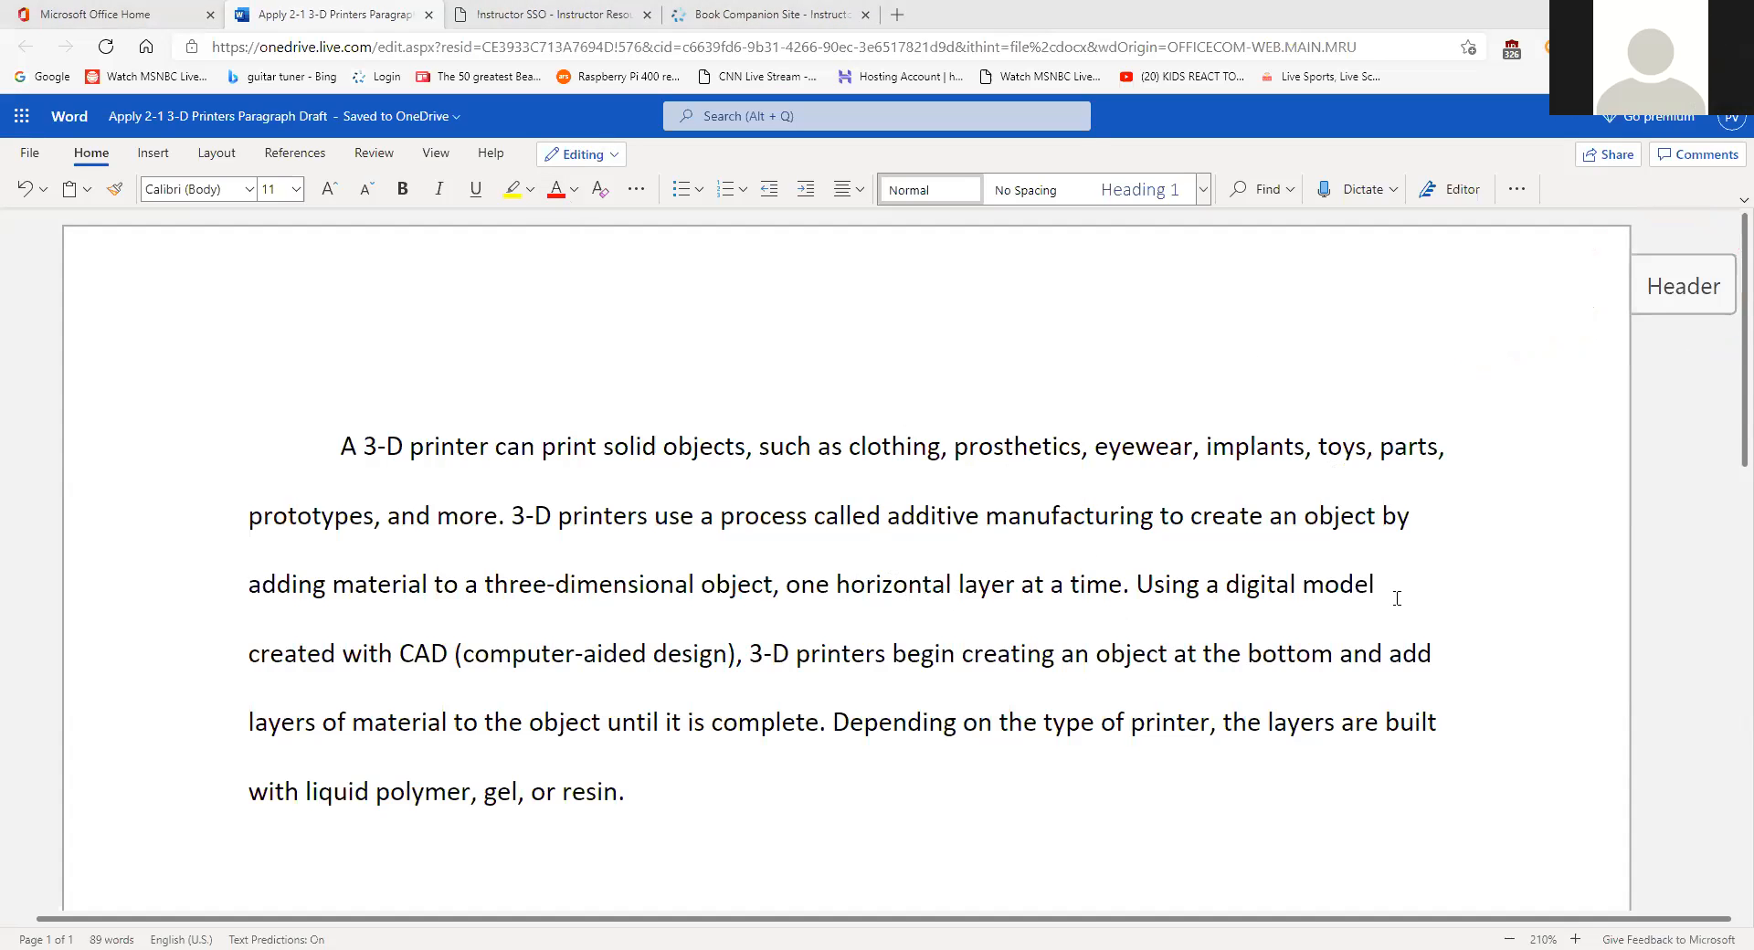
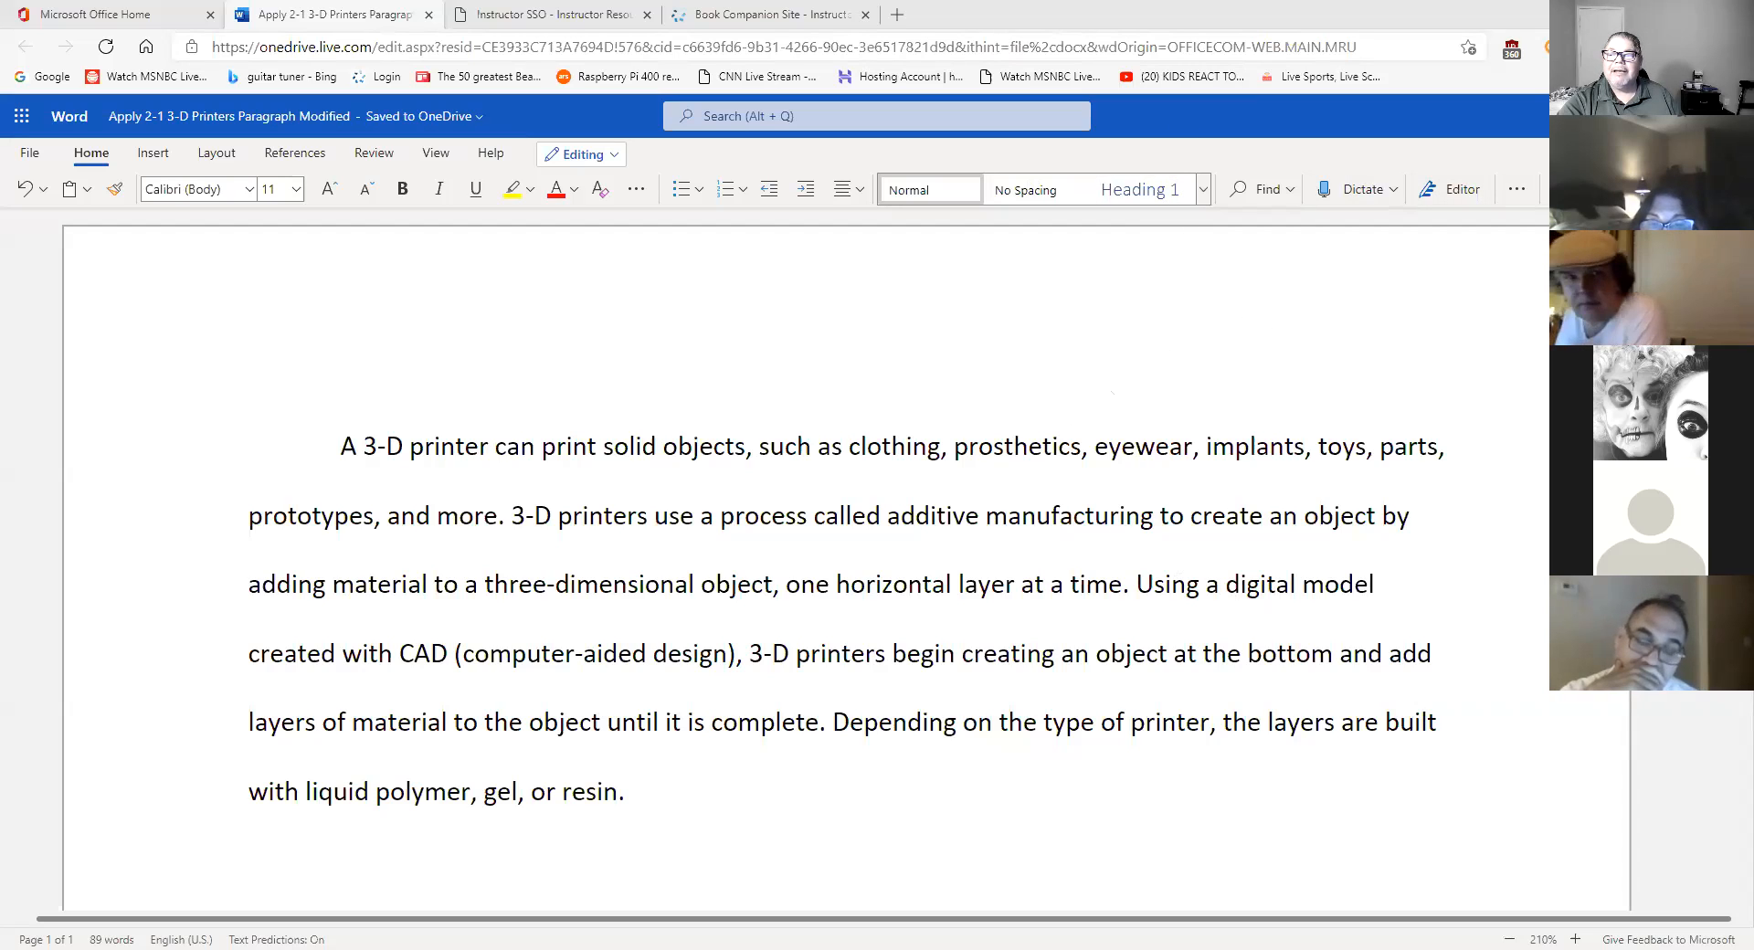
pyautogui.click(1621, 154)
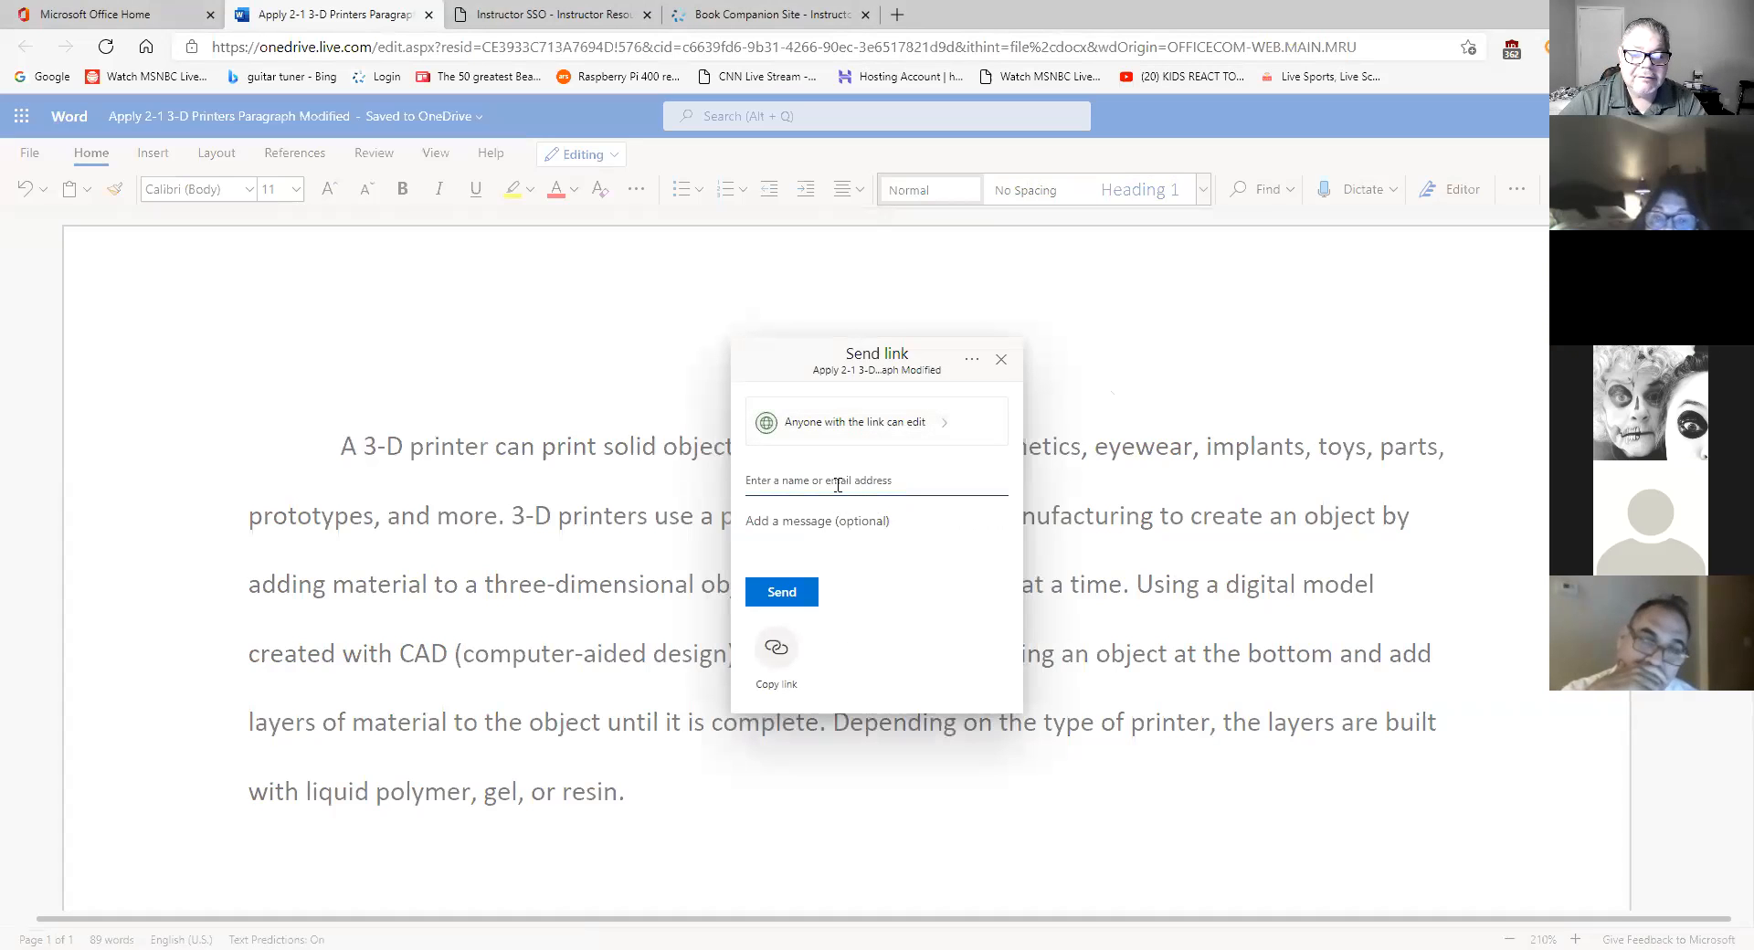
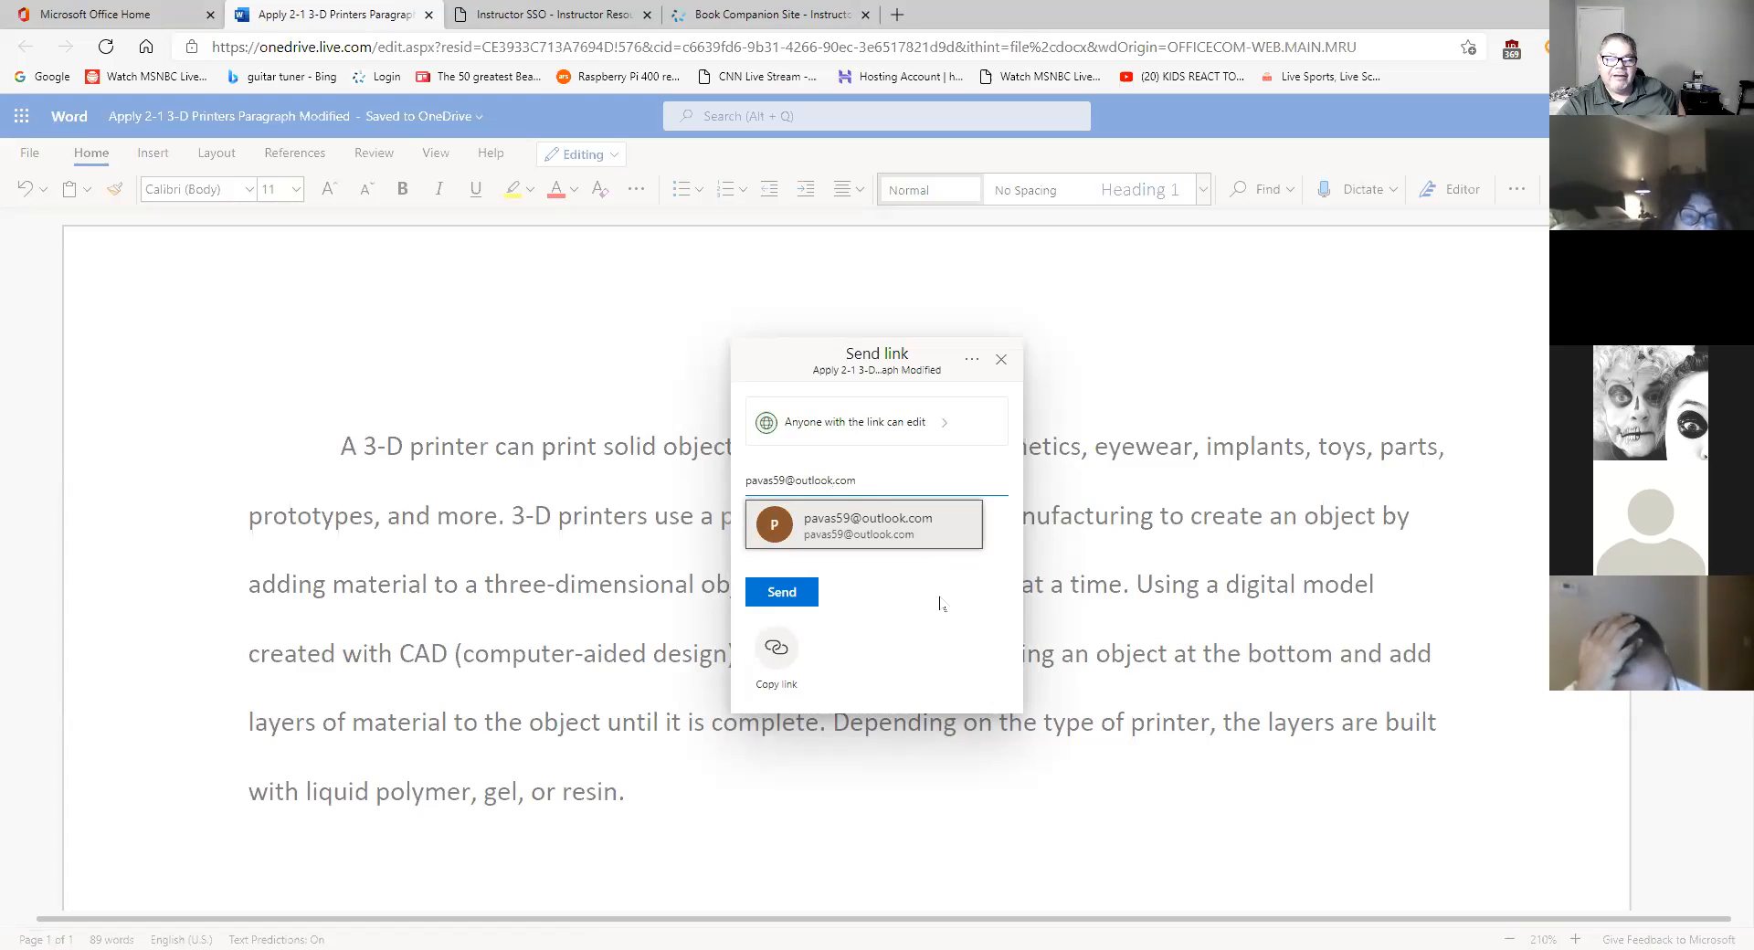
pyautogui.click(1000, 366)
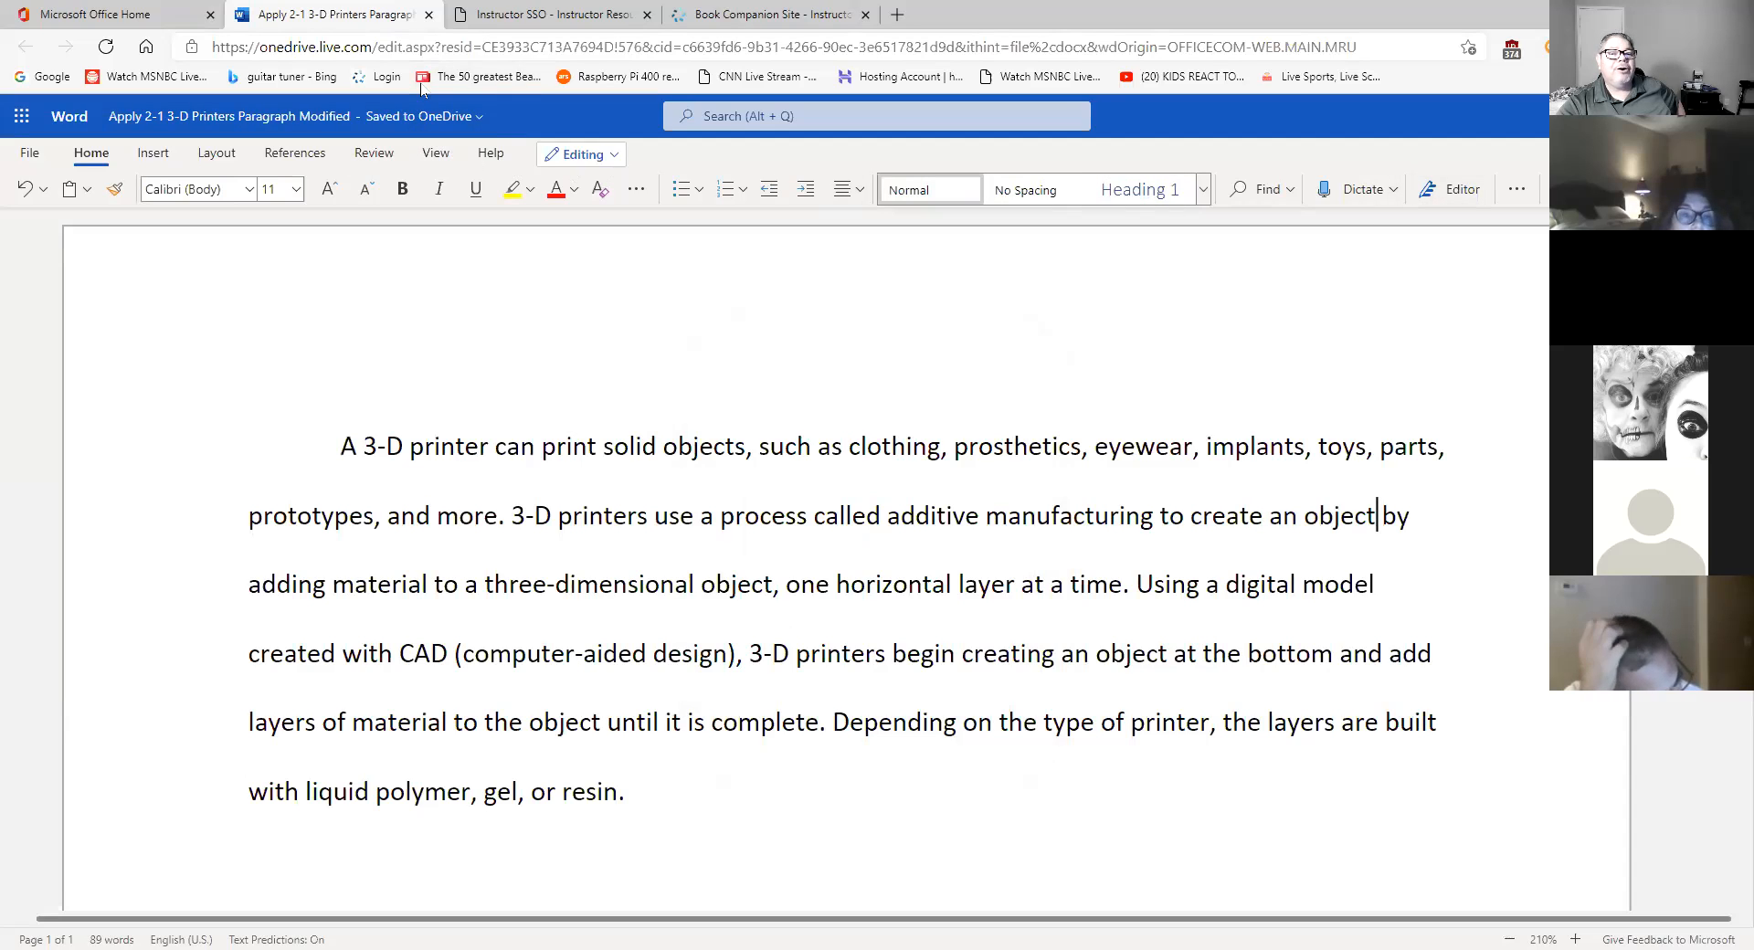
# - Close the 3-D printers document tab and go to the Microsoft Office home page
pyautogui.click(509, 20)
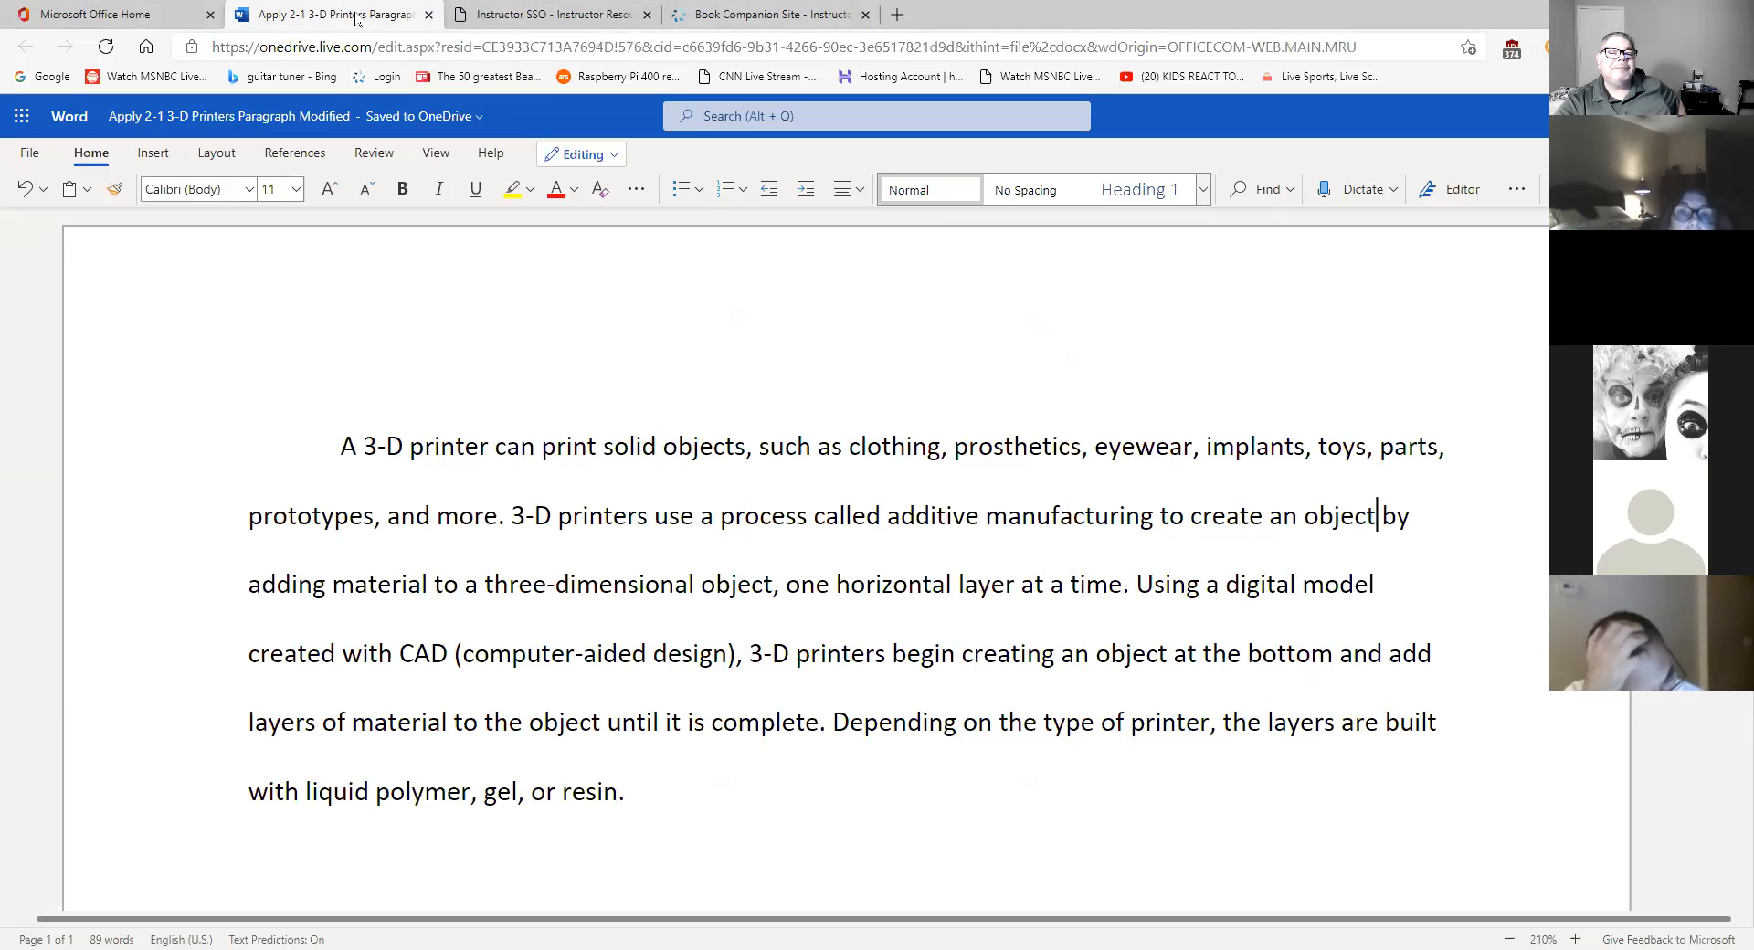
pyautogui.click(359, 17)
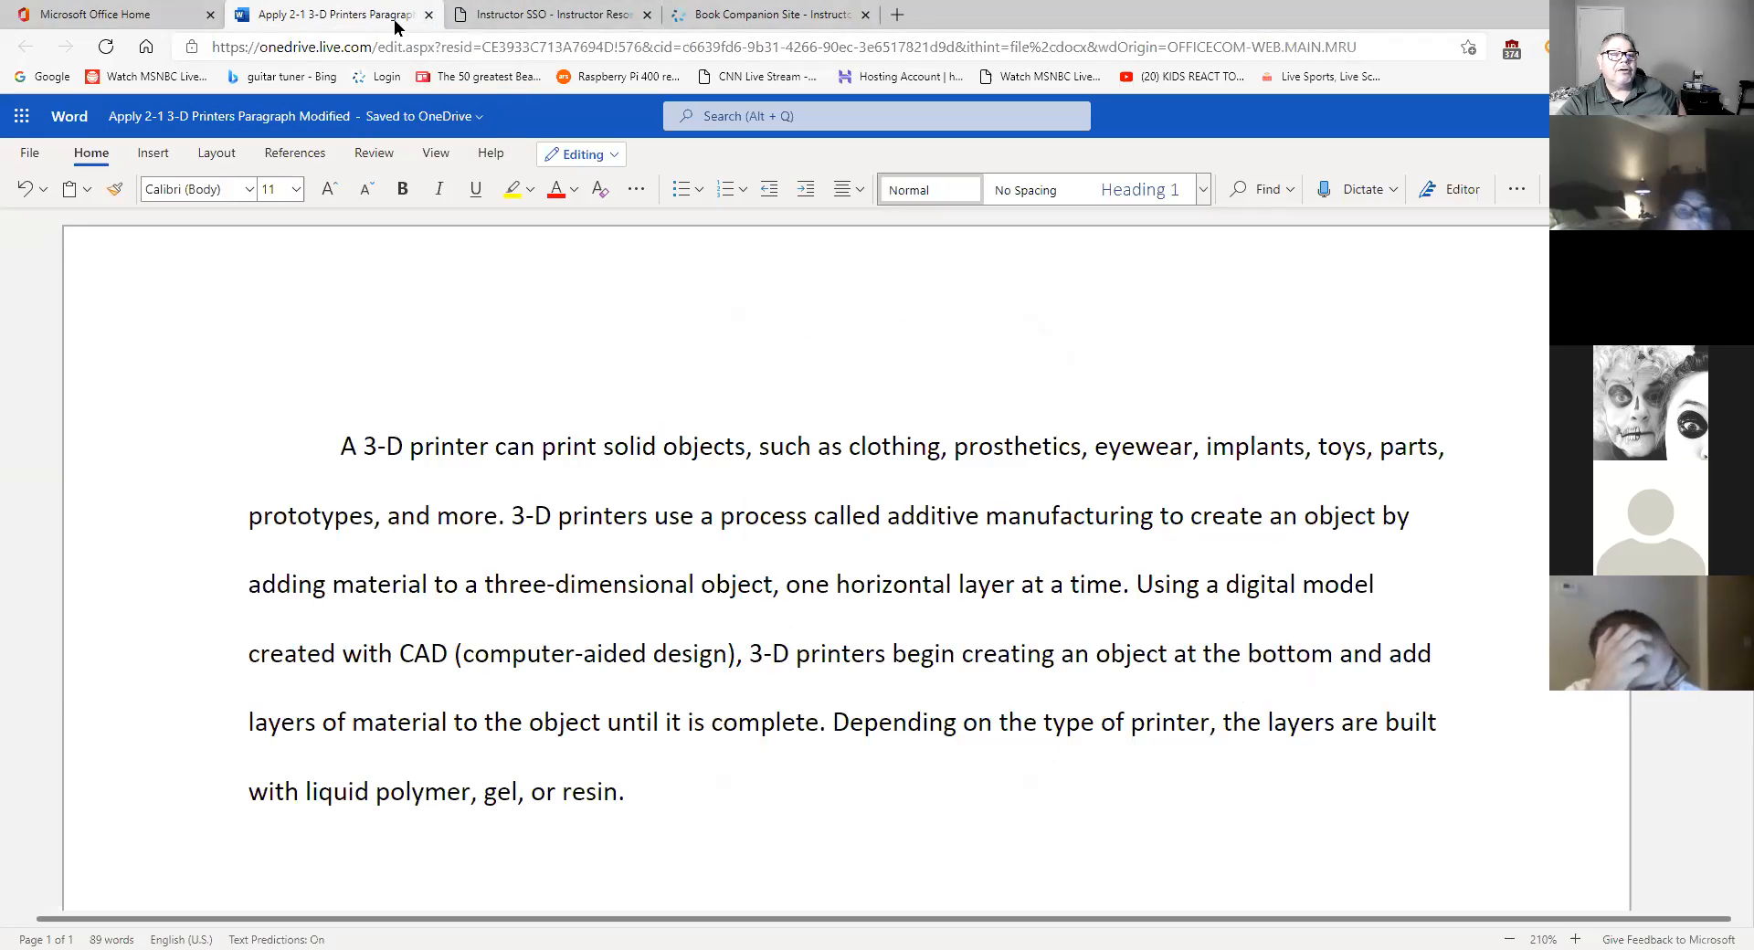
pyautogui.click(427, 20)
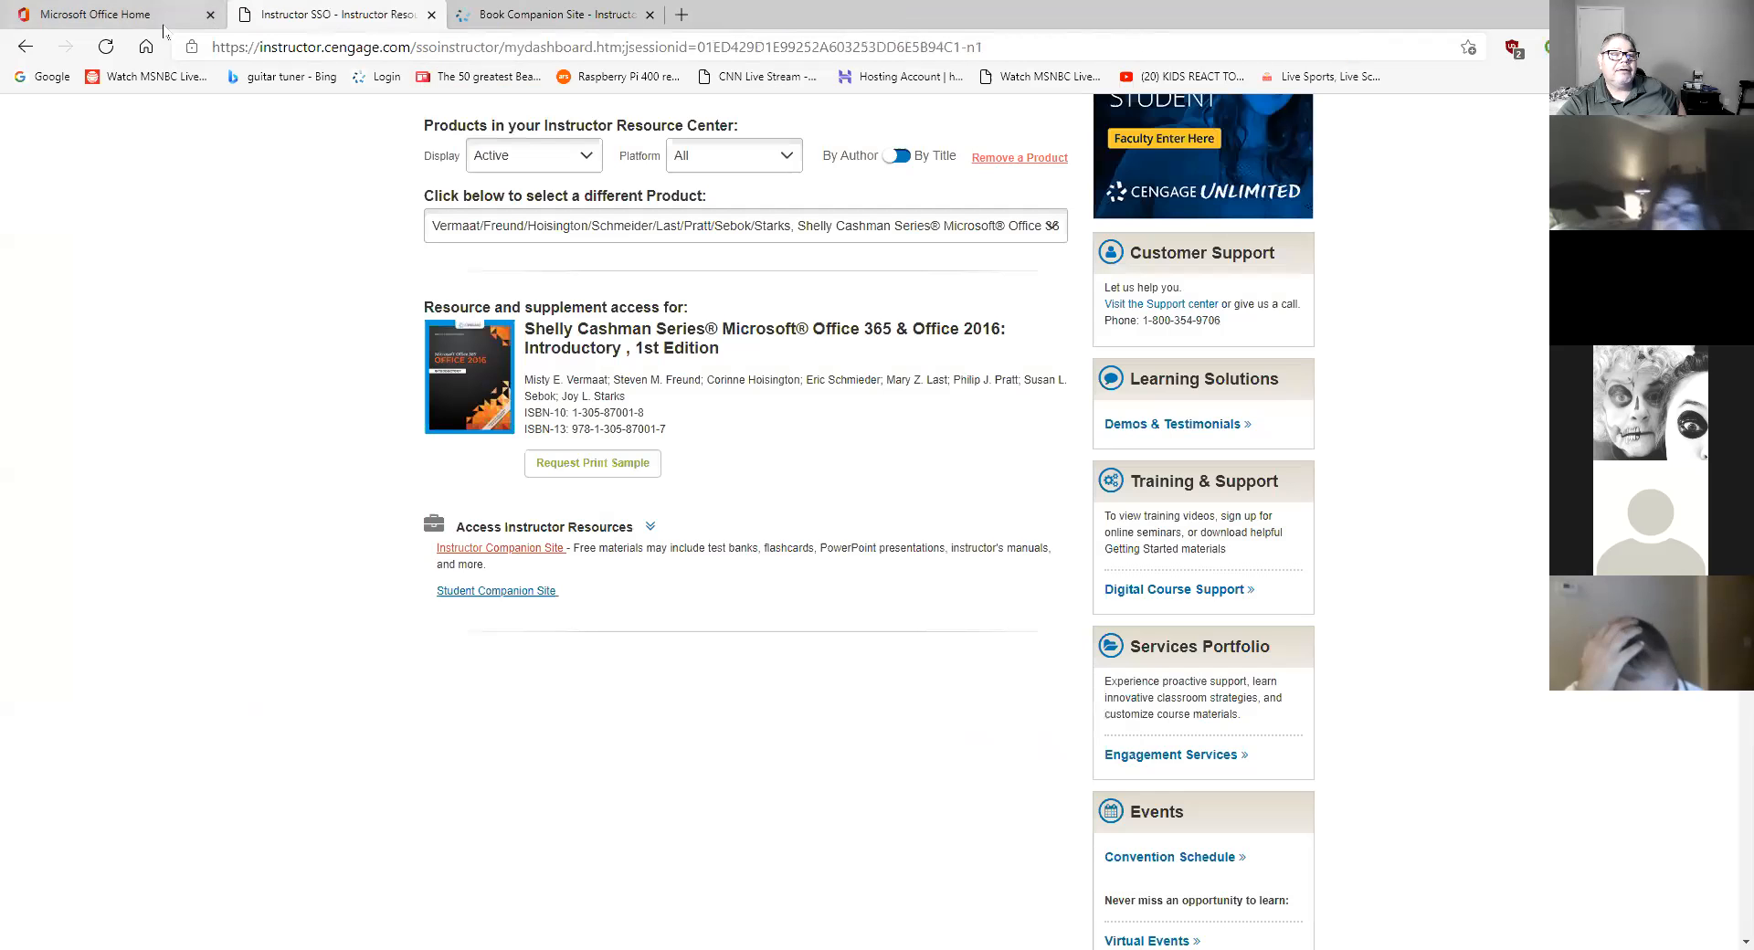
pyautogui.click(101, 15)
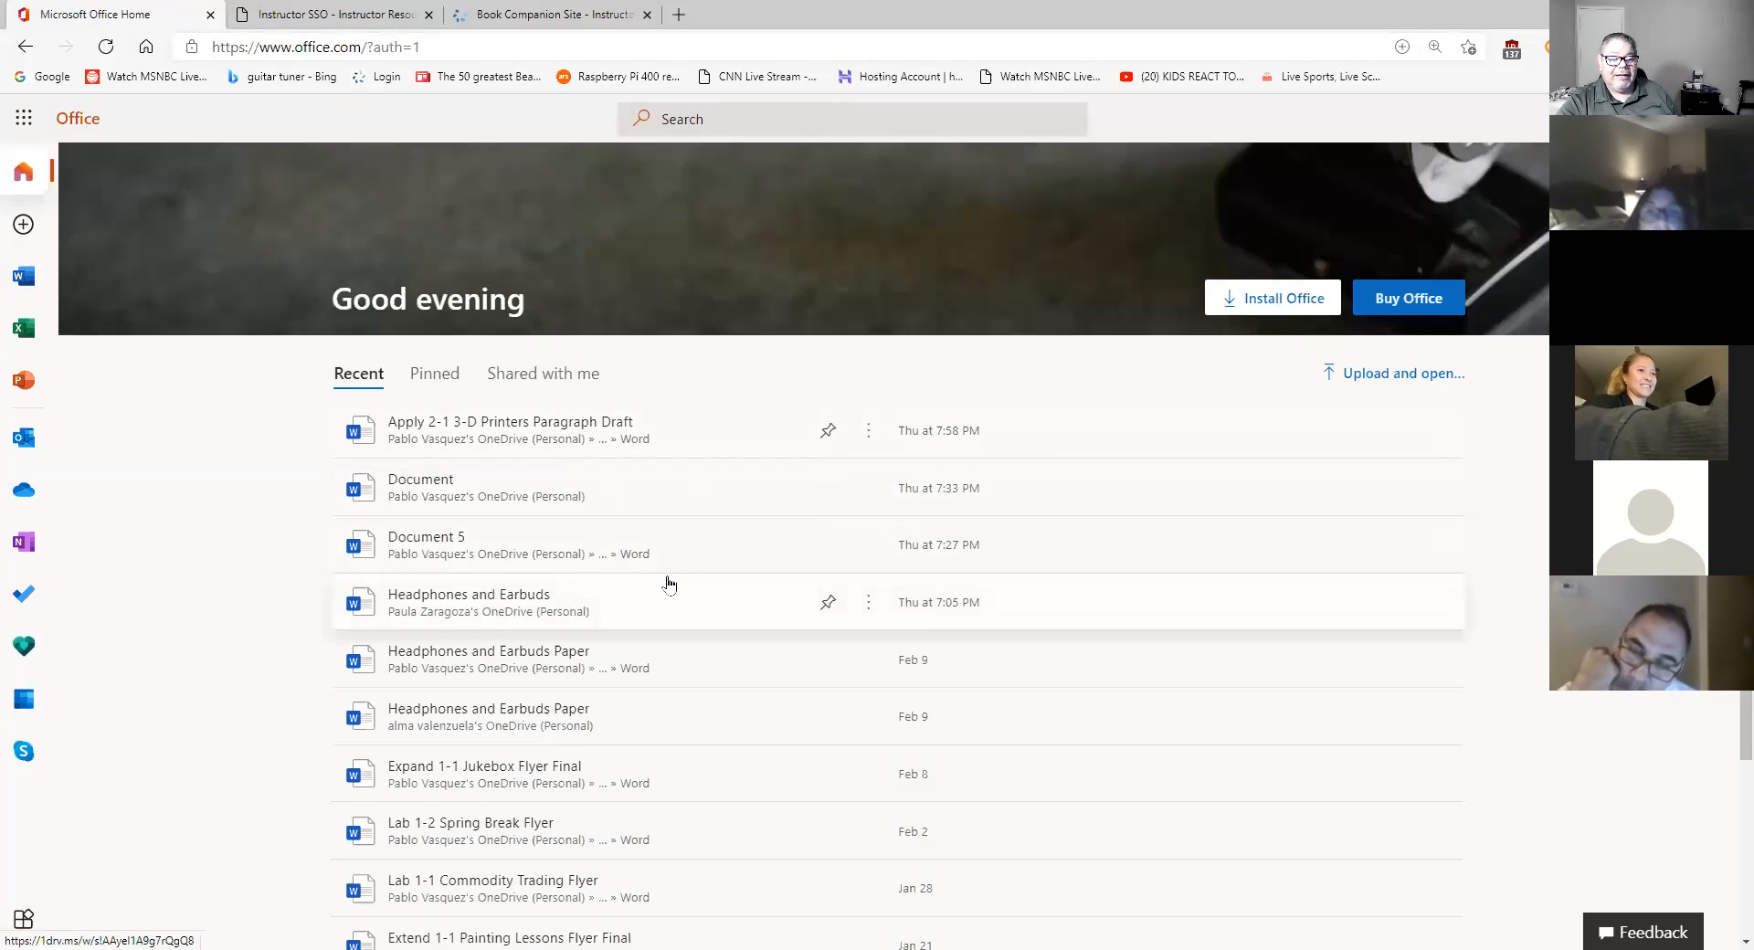
# - In OneDrive, open Microsoft Office 2016 > Word to find the Apply 2-1 3-D Printers file
pyautogui.click(24, 490)
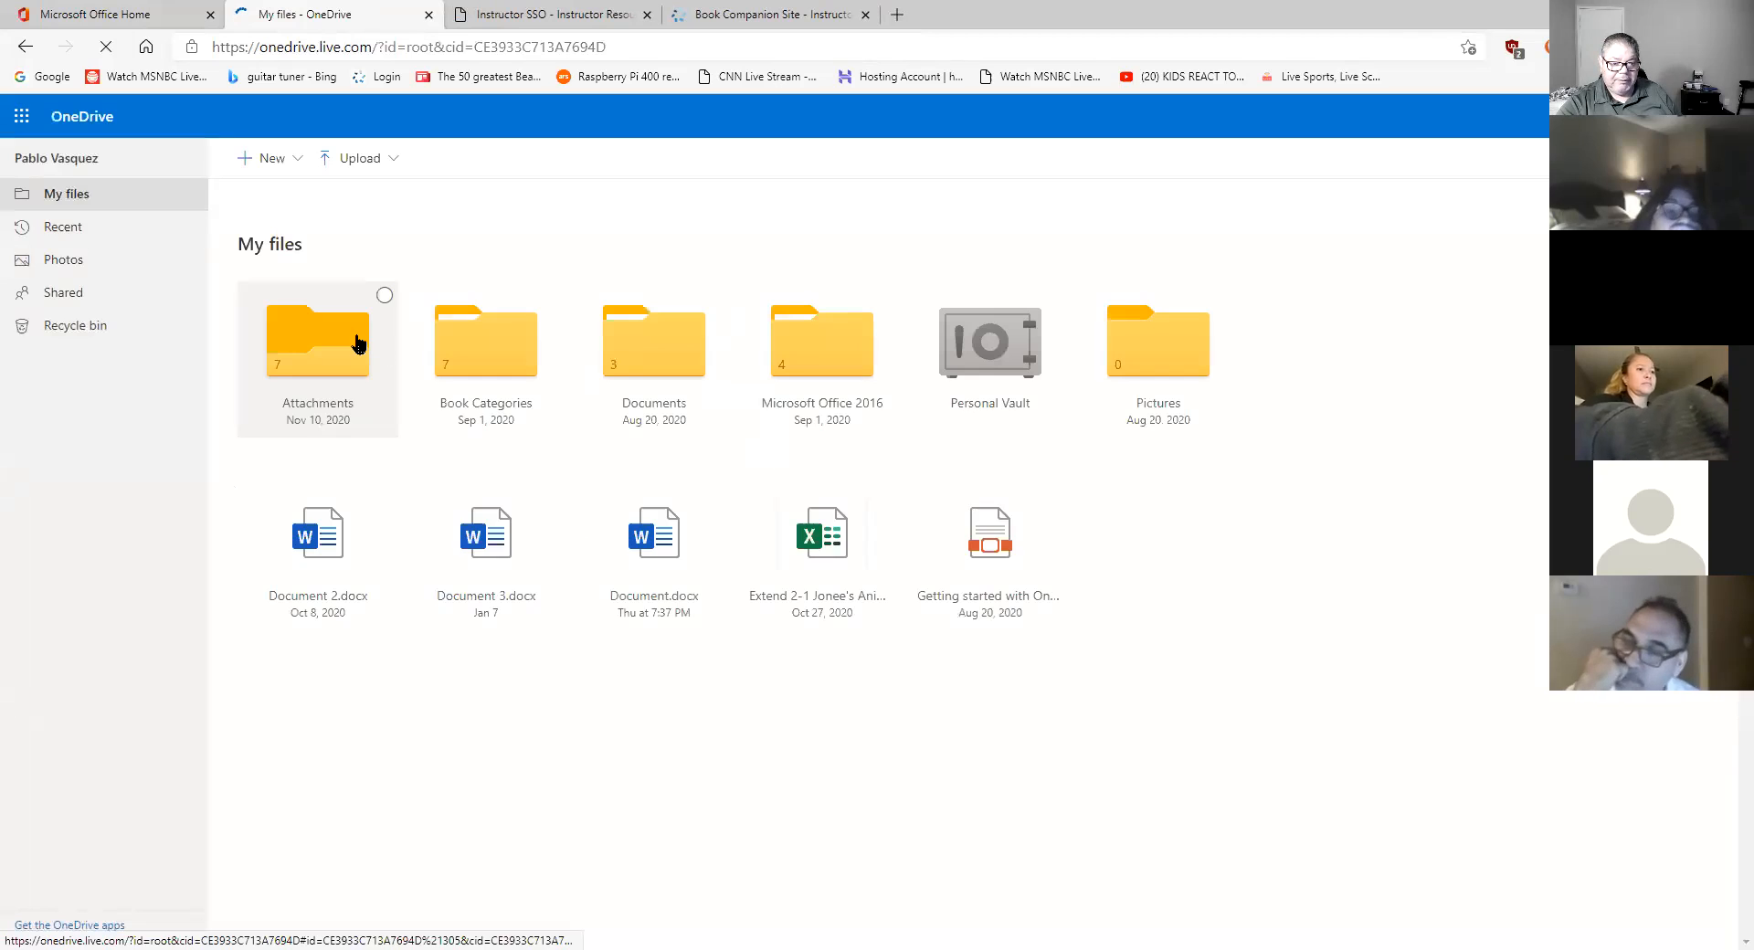
pyautogui.click(847, 342)
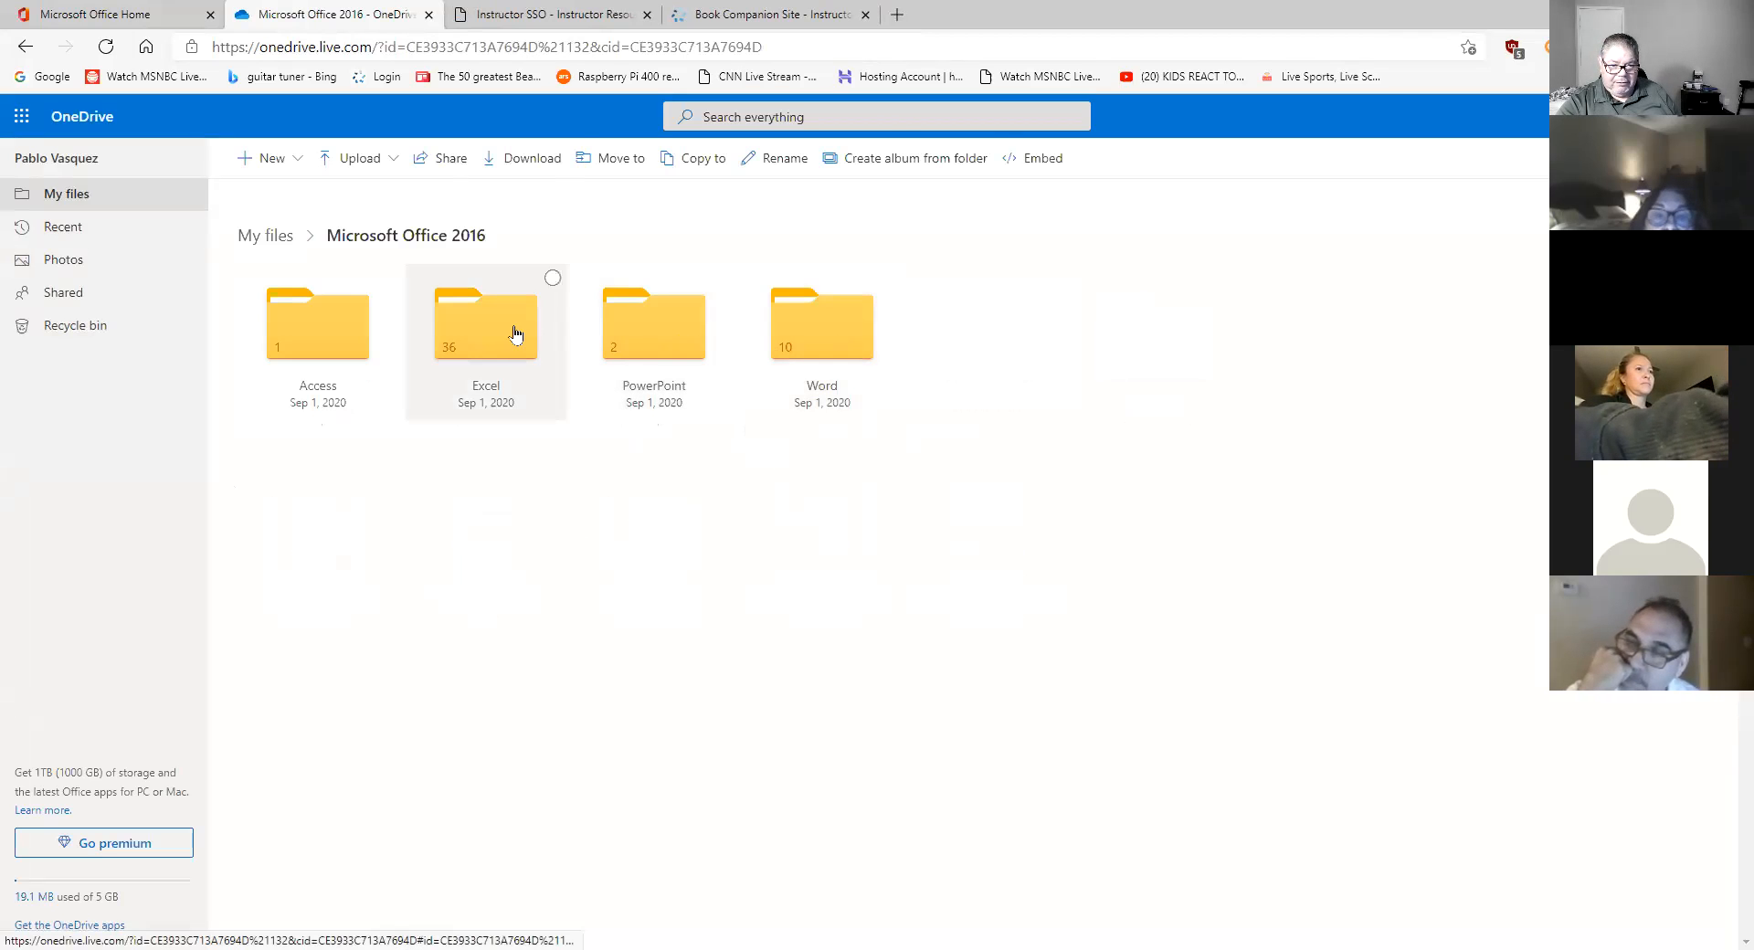
pyautogui.click(812, 346)
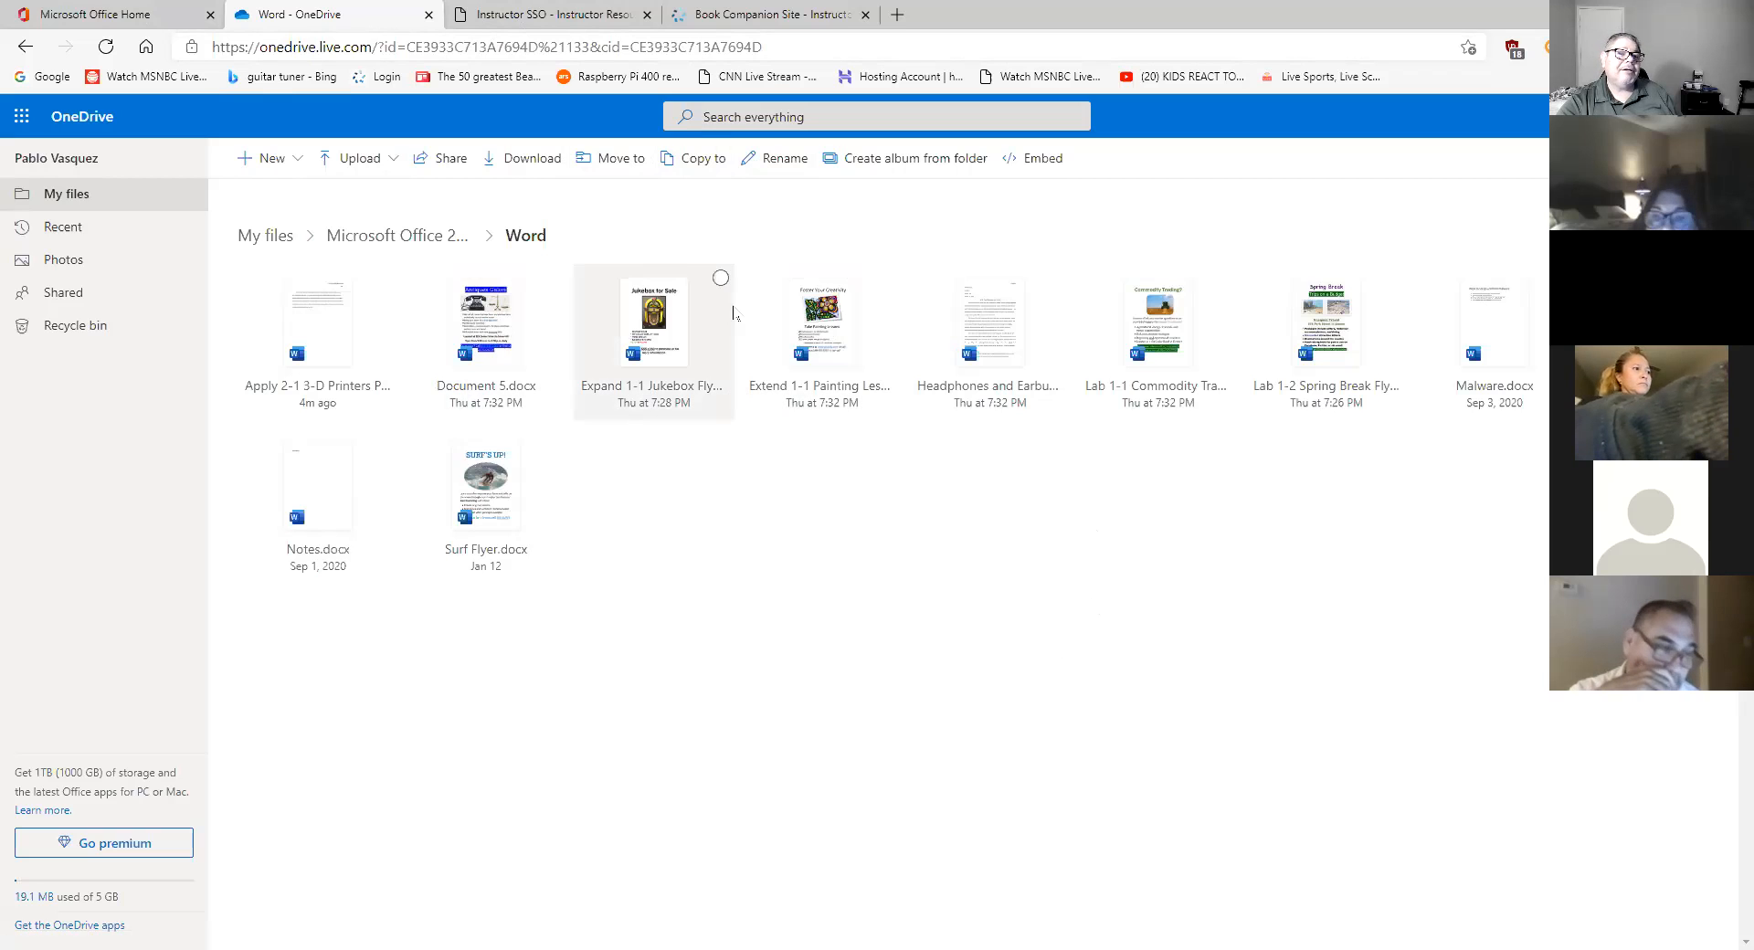
# - Glance at the Cengage instructor dashboard, then return to the Word folder's file list
pyautogui.click(505, 16)
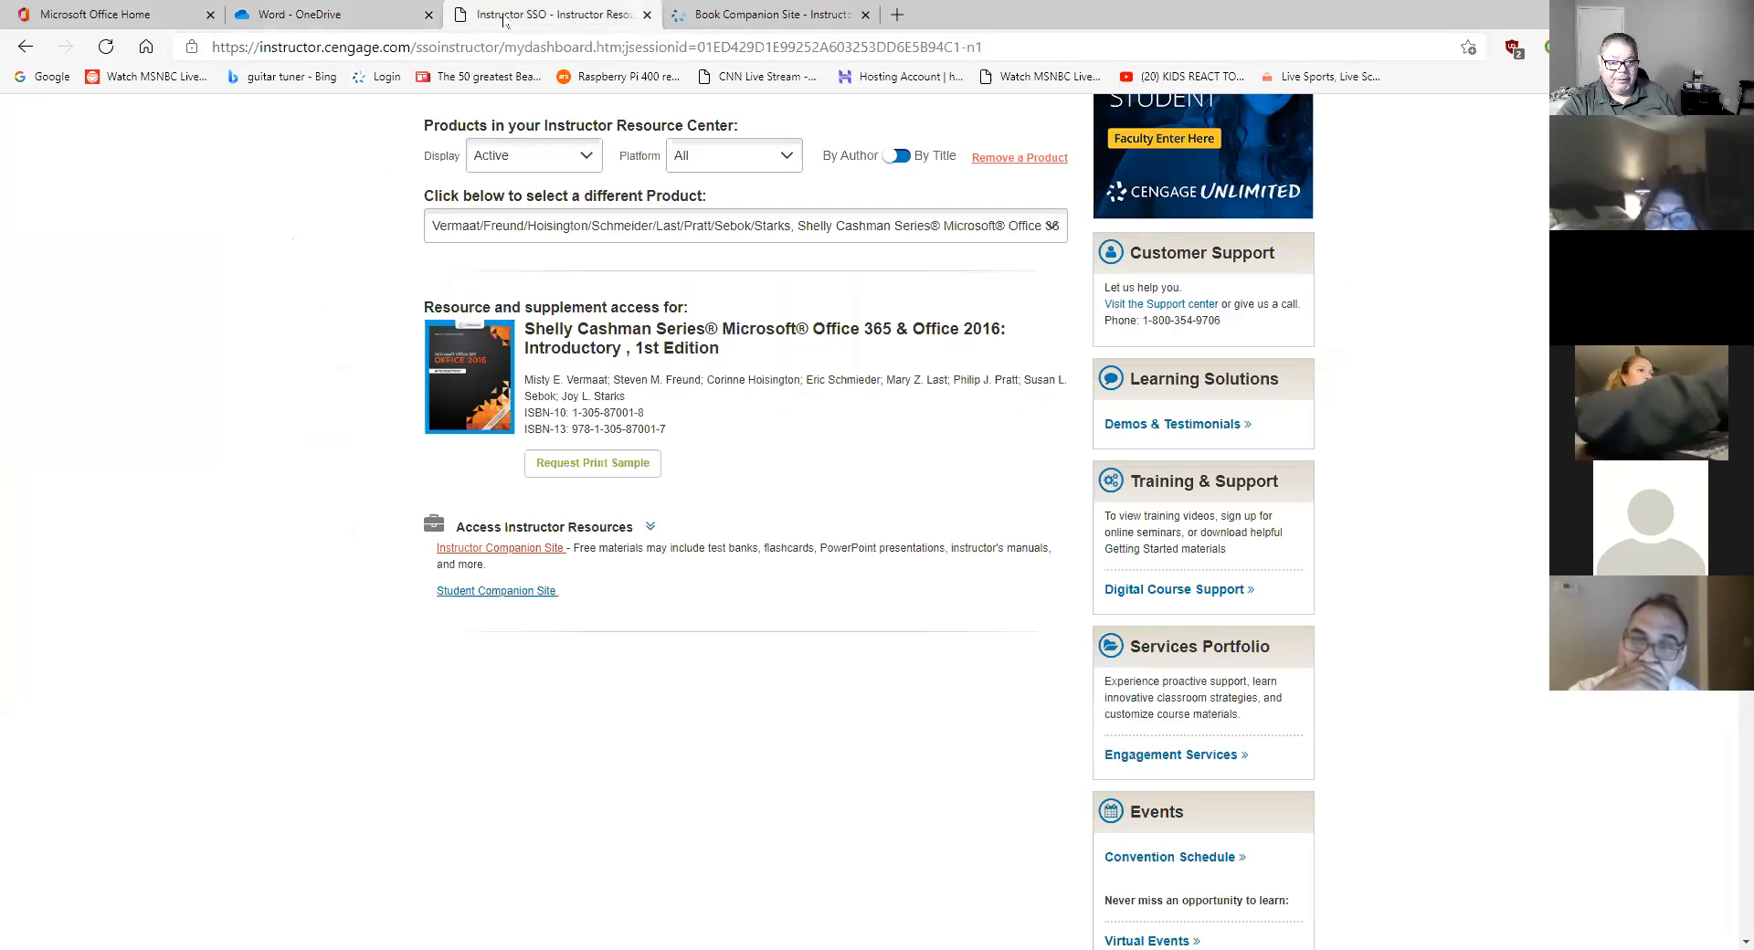
pyautogui.click(411, 19)
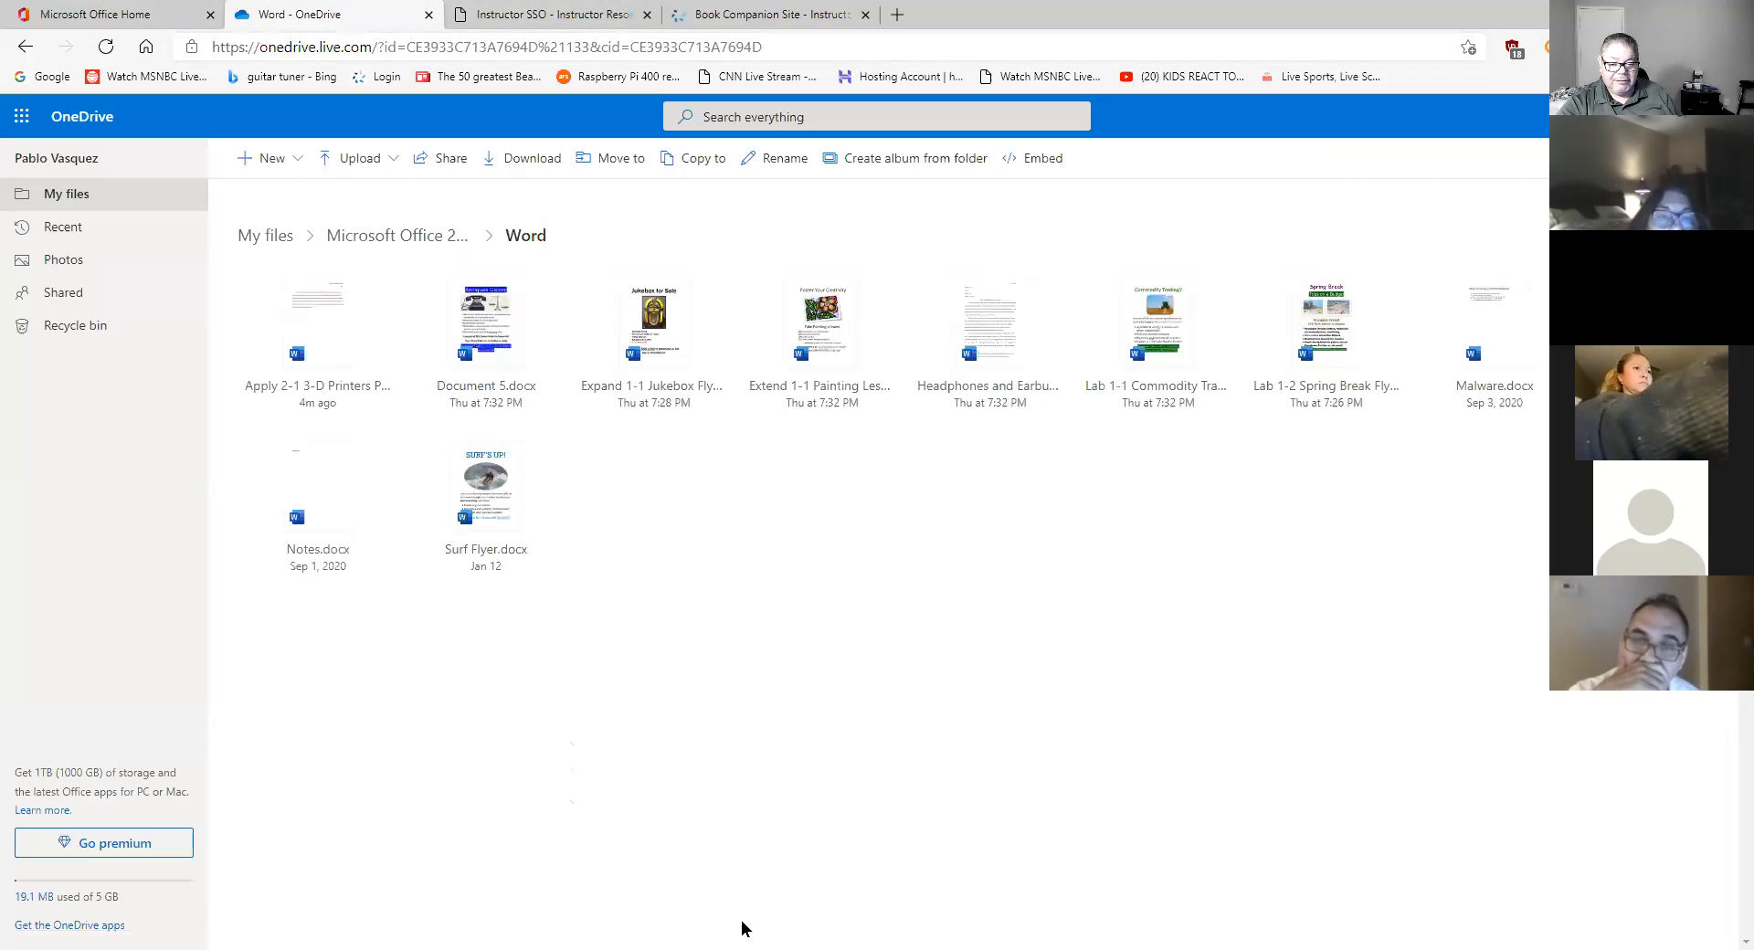